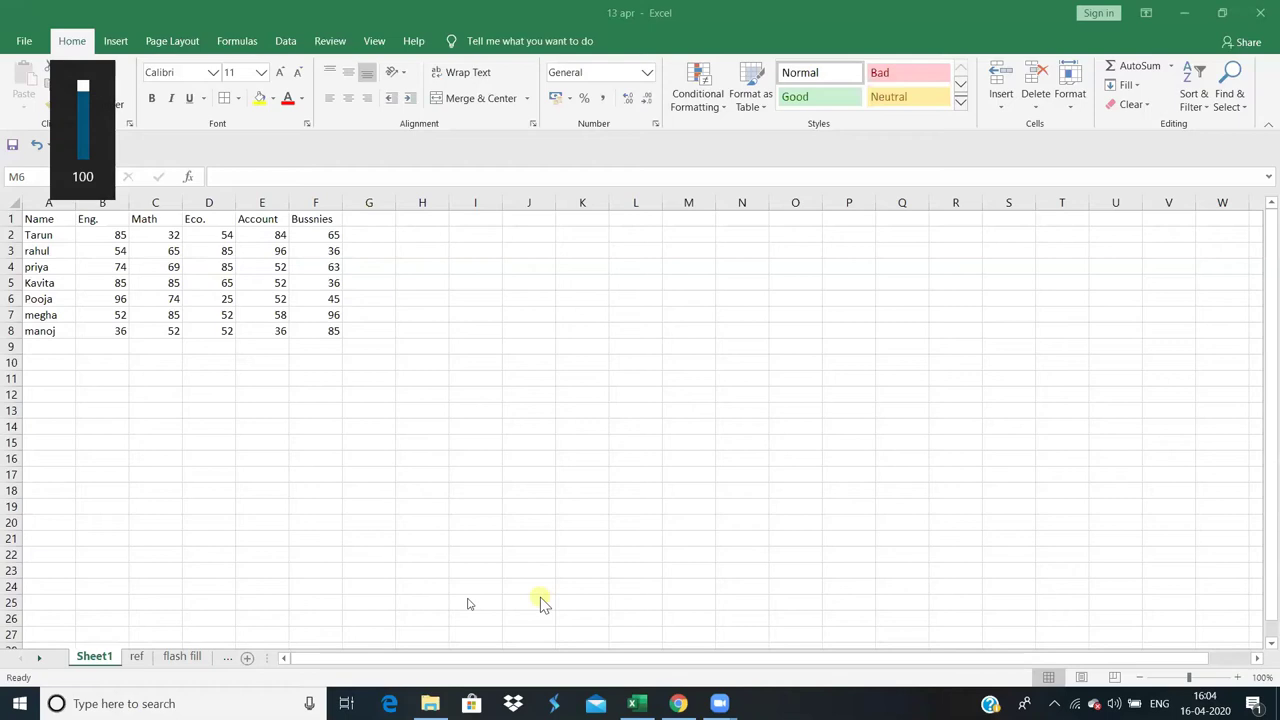
Step: Restore the shared view to full screen and move the recording controls aside
mouse_move(714, 628)
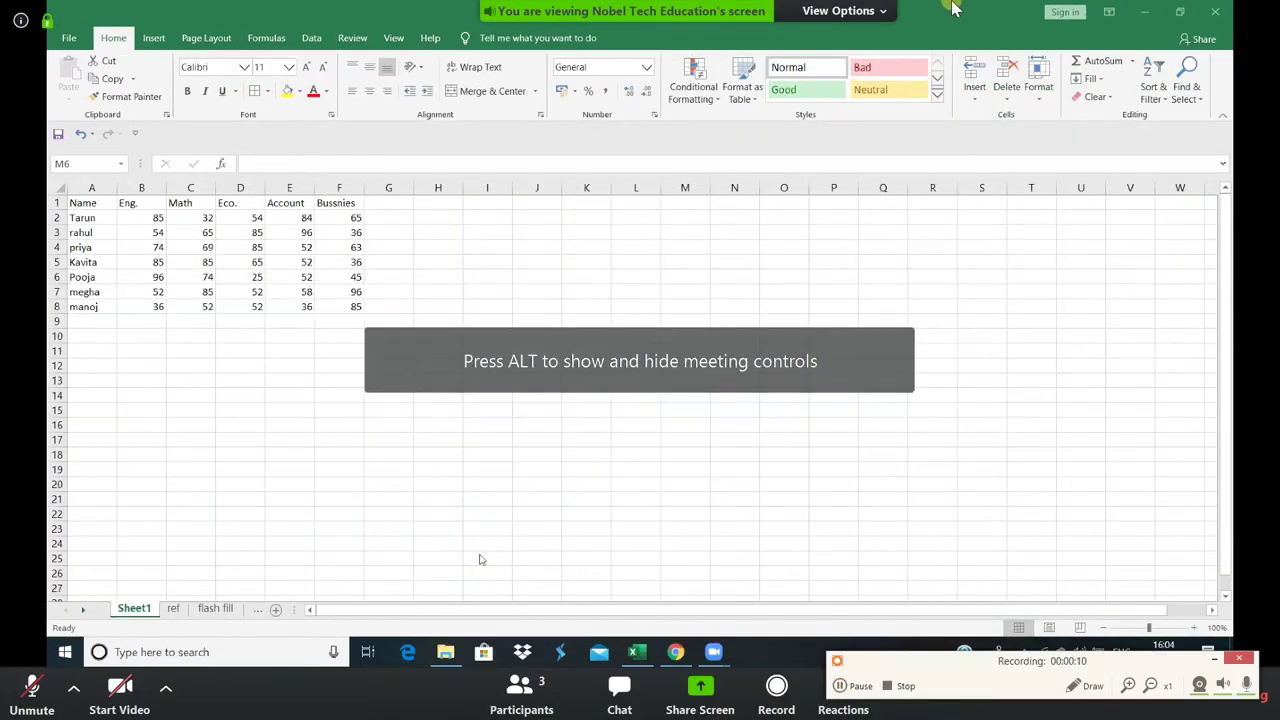
key("Escape")
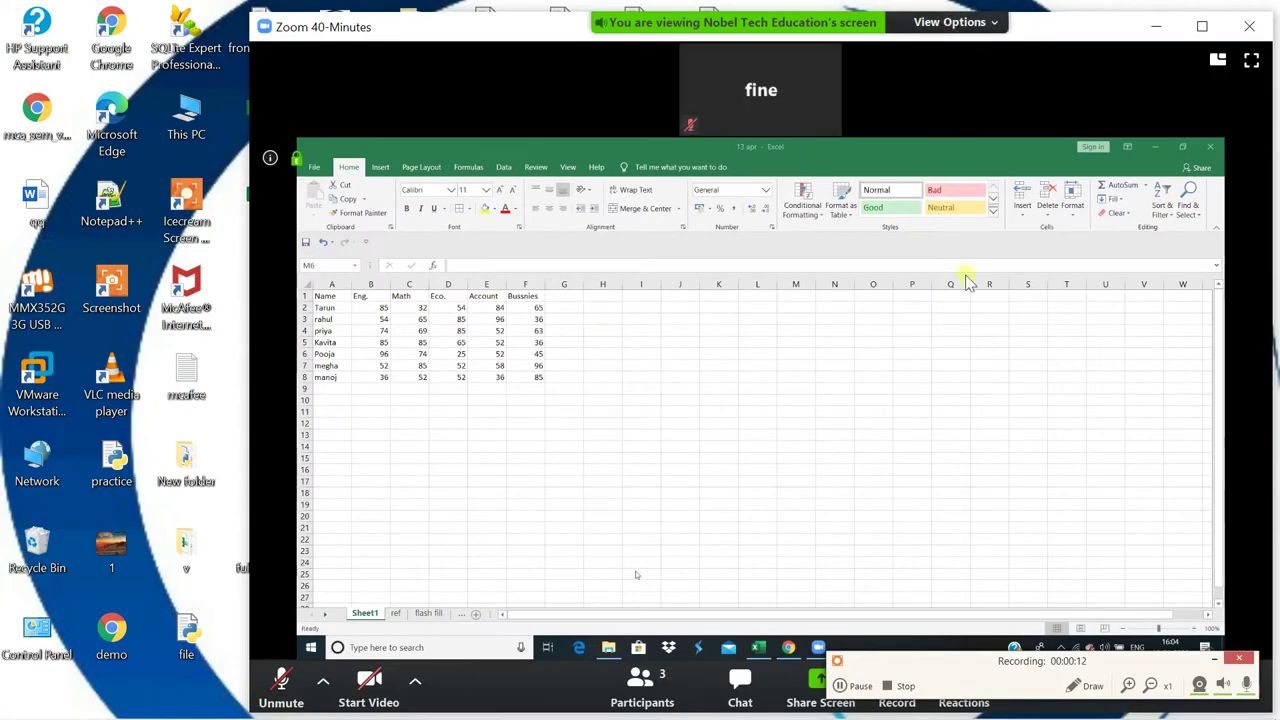
double_click(1057, 33)
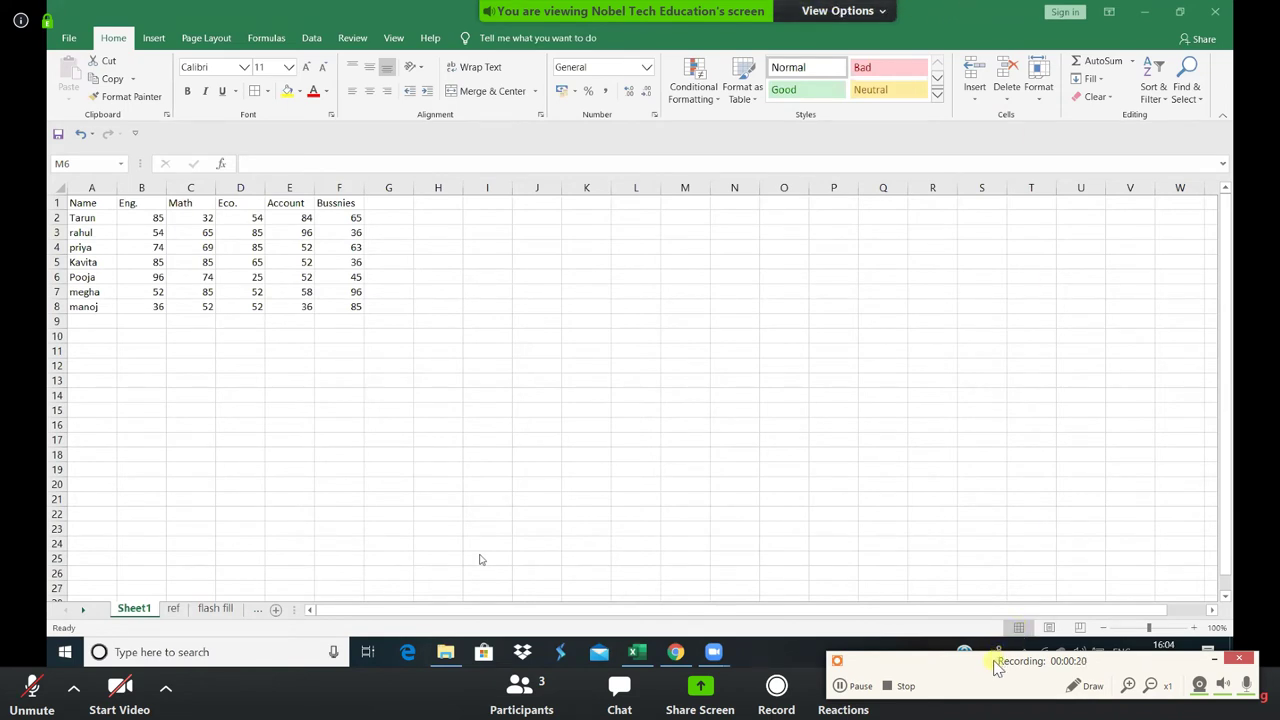
mouse_move(1000, 662)
left_mouse_down()
mouse_move(1015, 708)
mouse_move(1005, 696)
left_mouse_up()
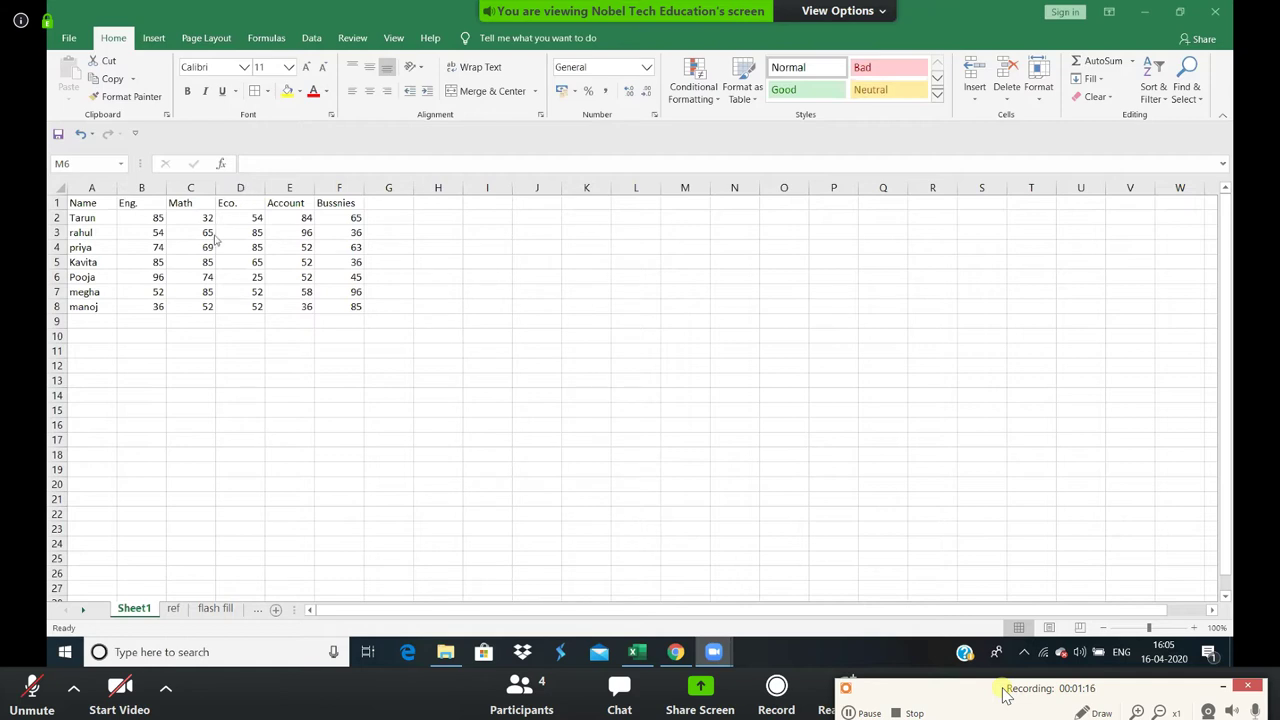
Step: Extend a selection over M6:N11, then select rahul's Eco. mark in cell D3
key("shift+Right")
key("shift+Down")
key("shift+Down")
key("shift+Down")
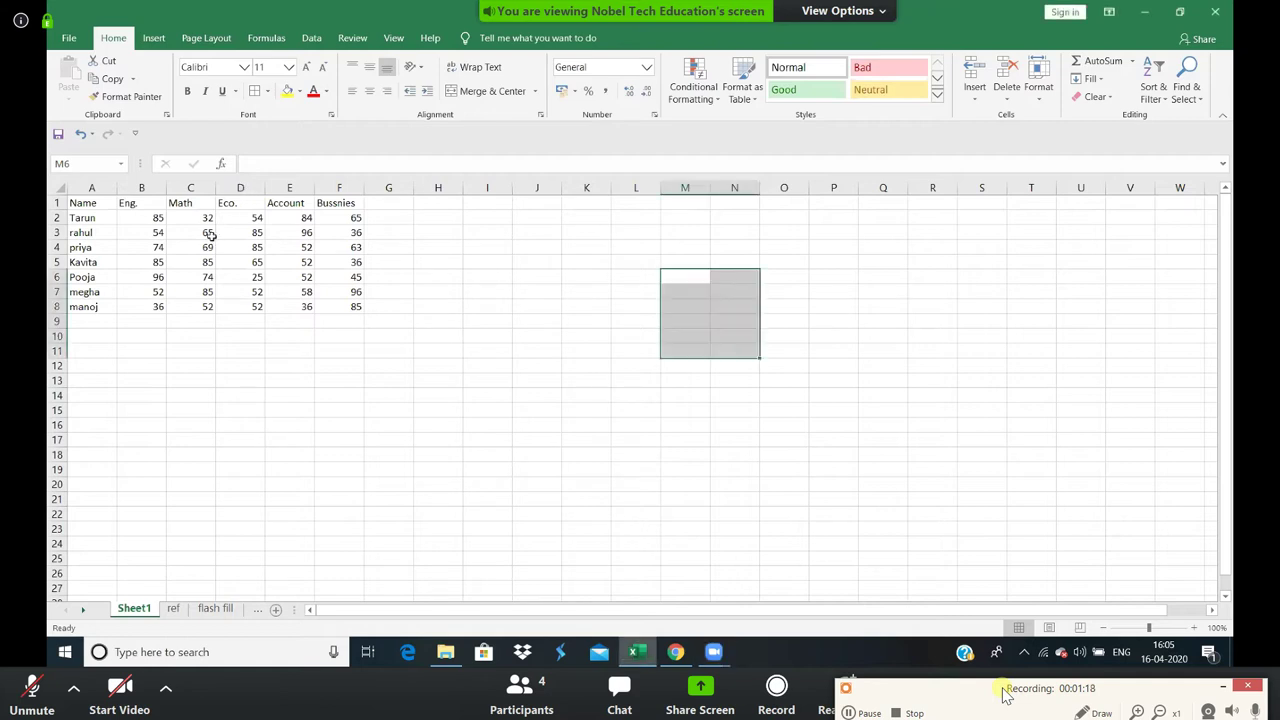
left_click(188, 246)
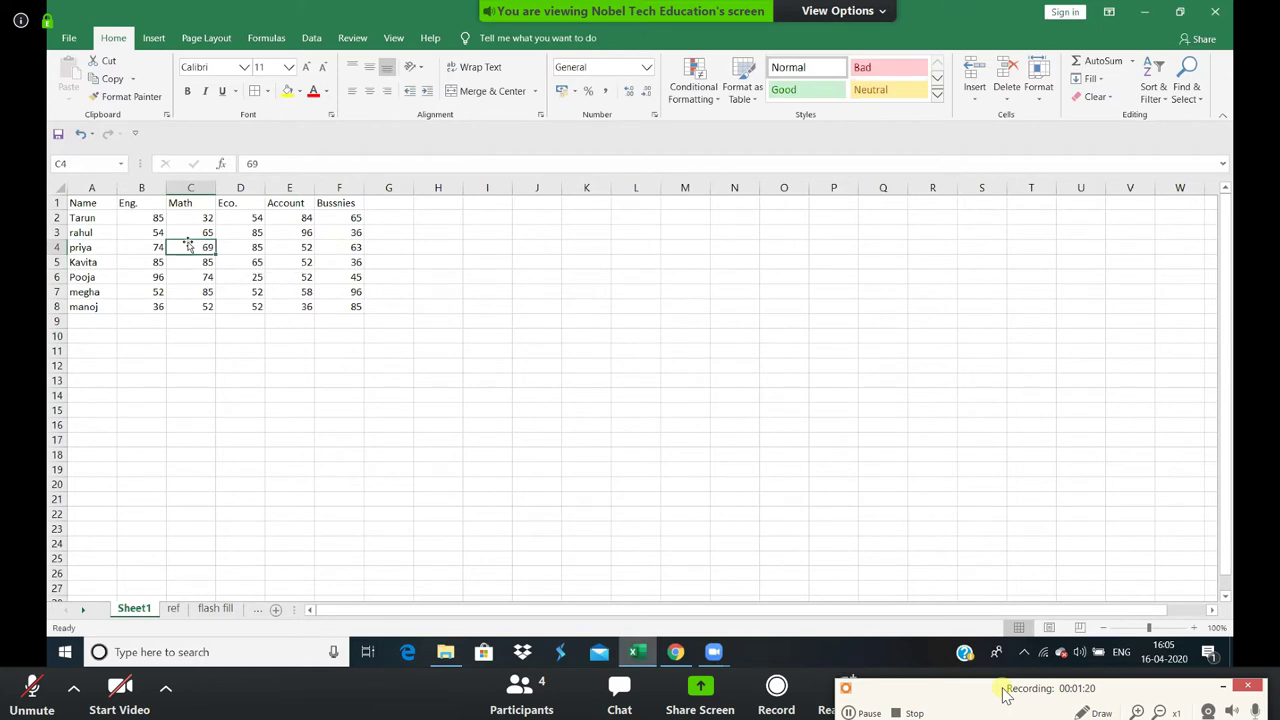
left_click(240, 238)
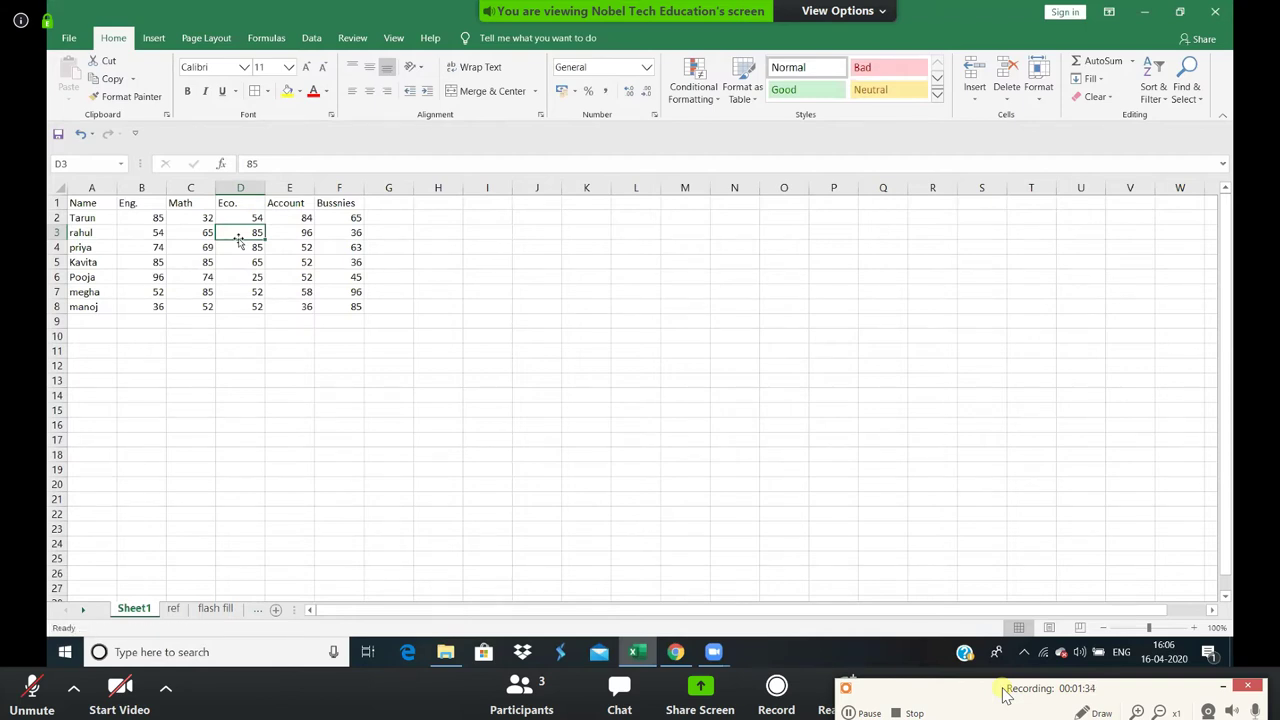
scroll(238, 242, "down", 1)
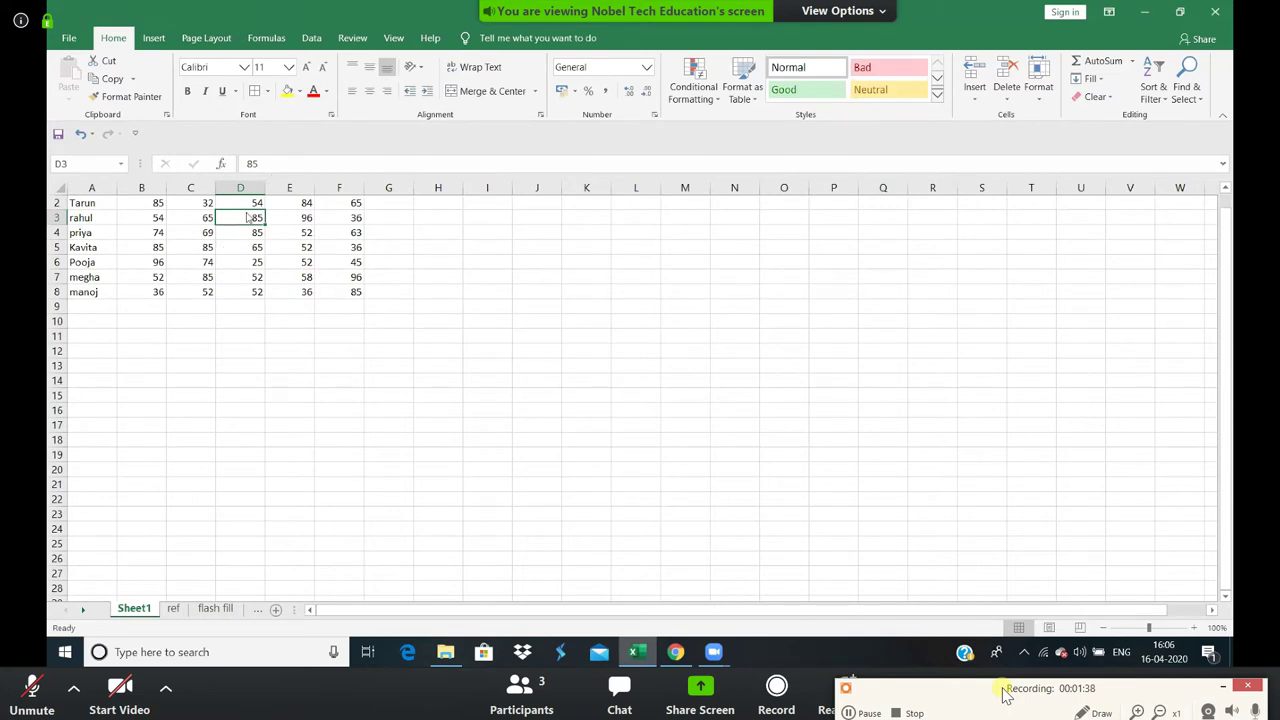
Step: Insert a blank cell at D3, shifting the Eco. marks down
right_click(245, 213)
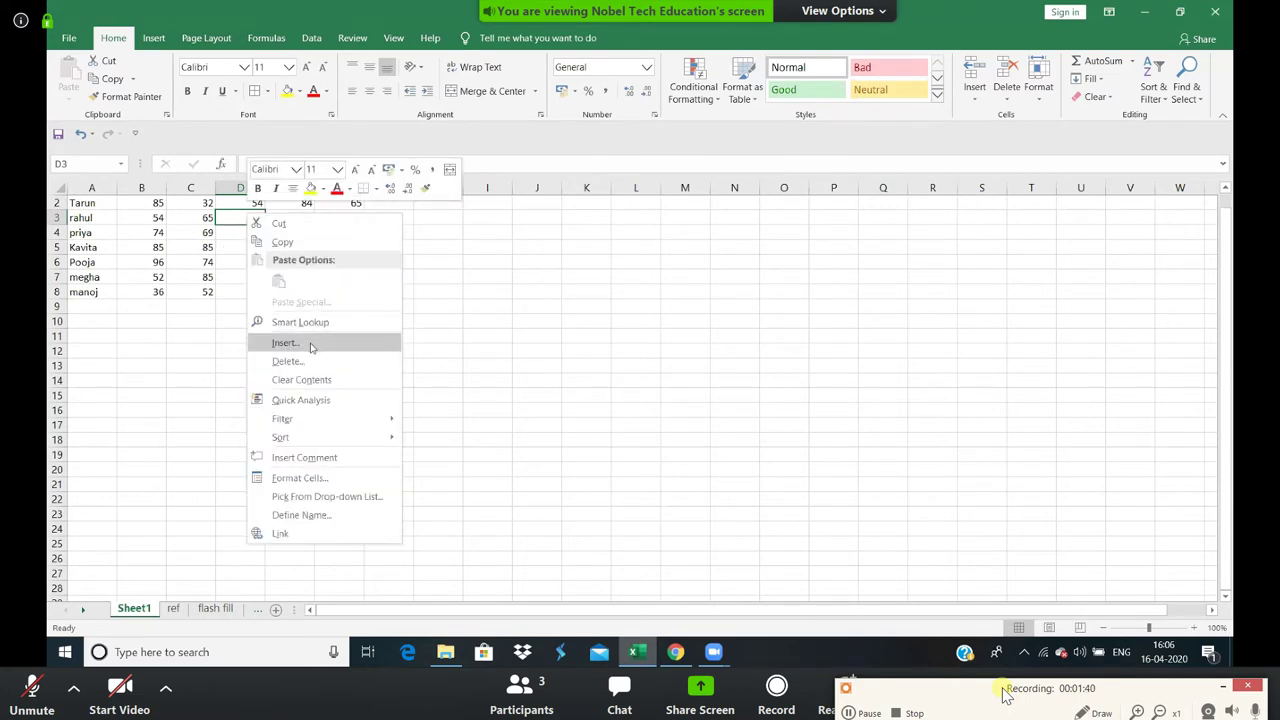
left_click(311, 346)
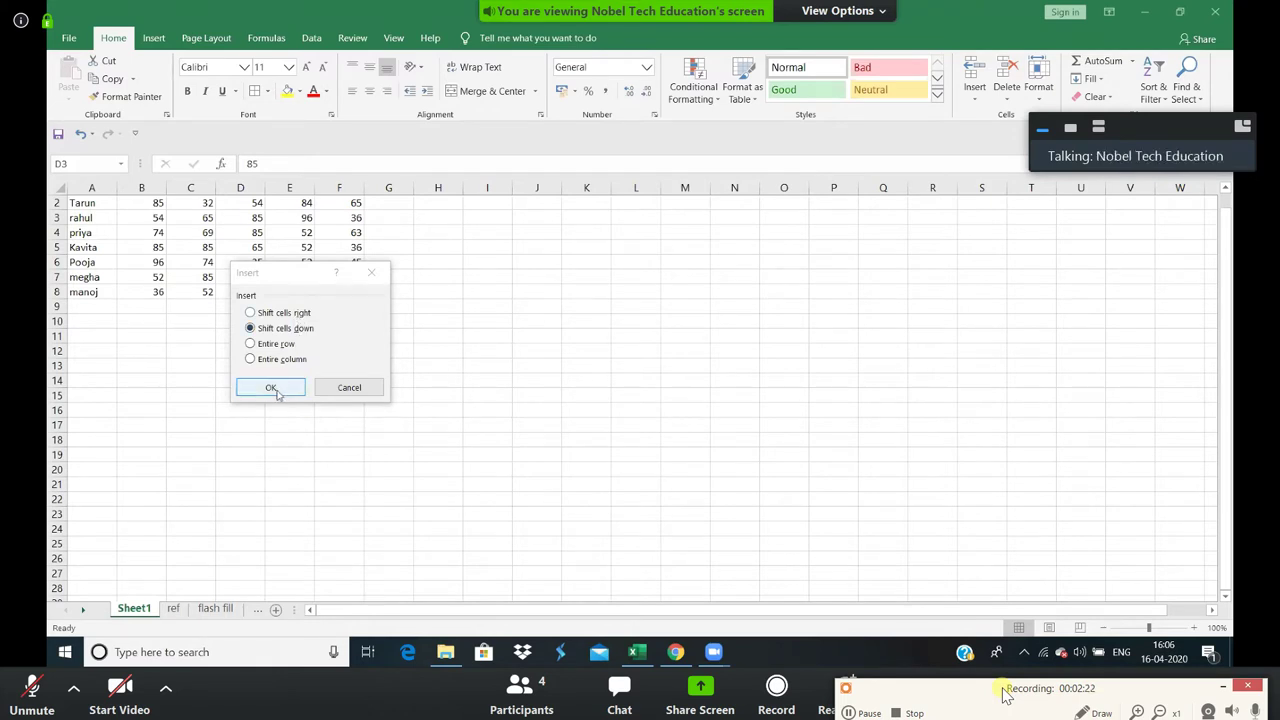
left_click(272, 388)
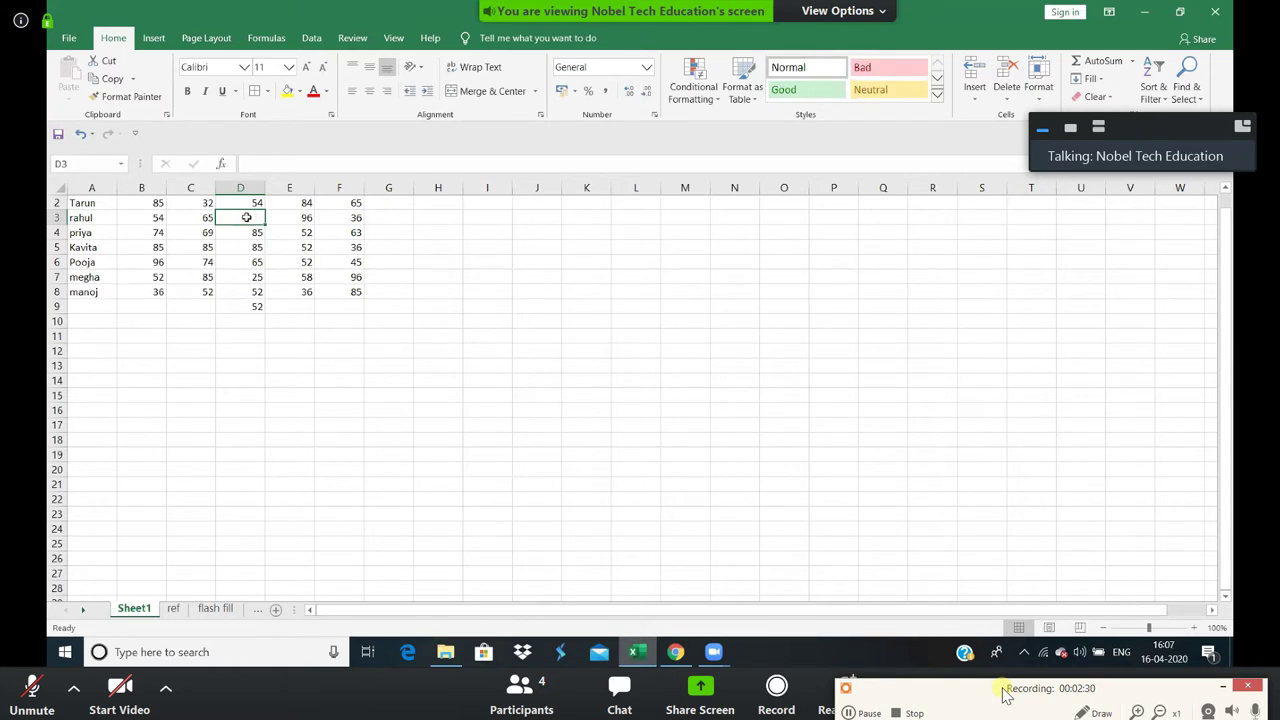
Step: Delete the blank D3 cell with Shift cells up so rahul's Eco. mark reads 85 again
right_click(246, 217)
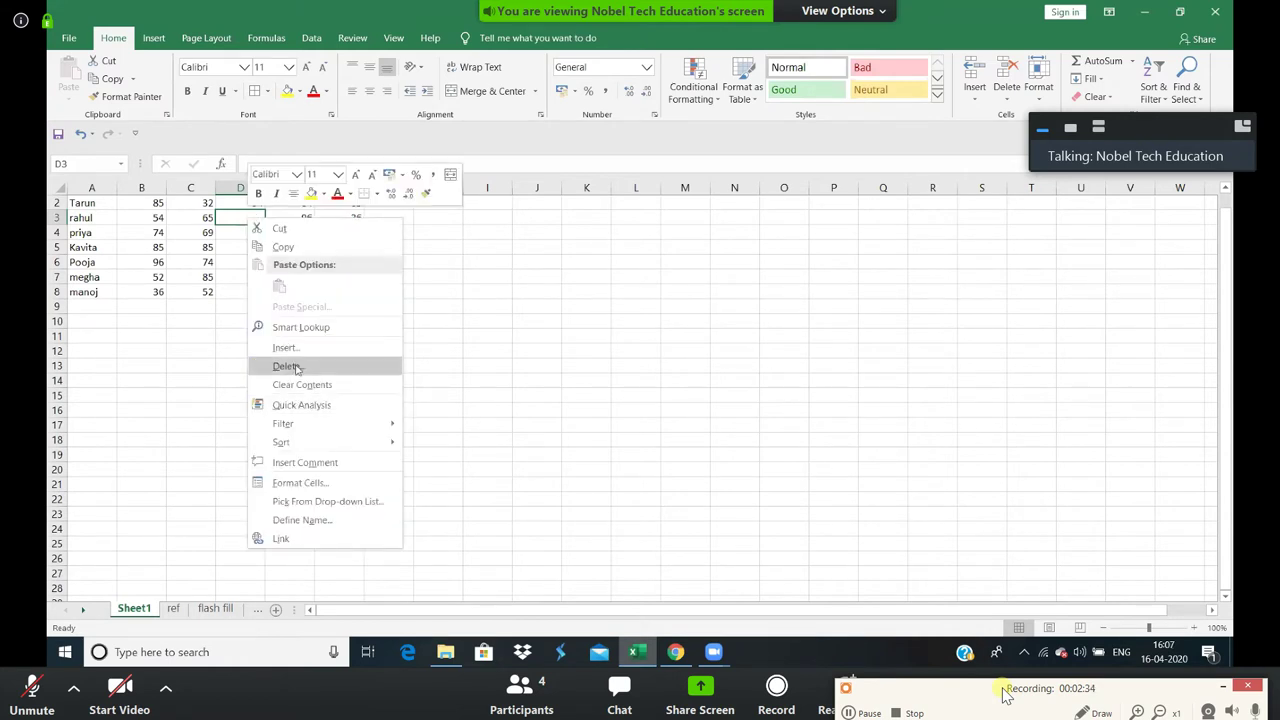
left_click(296, 368)
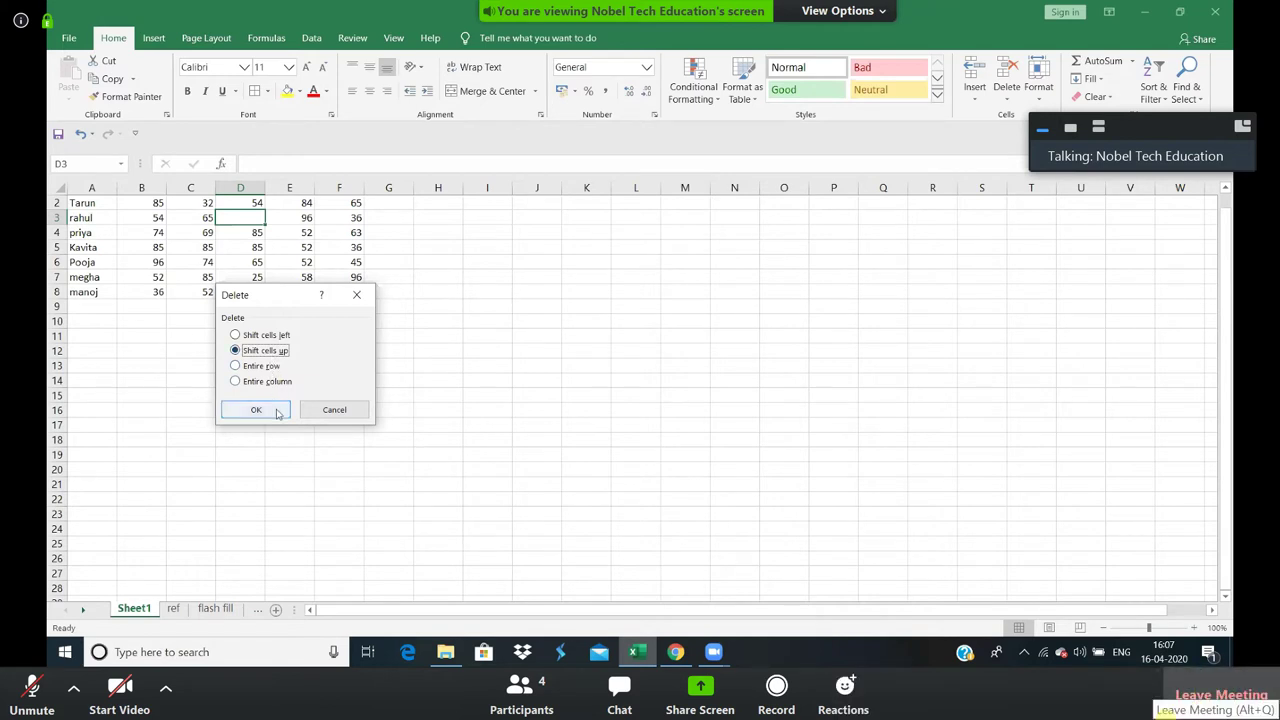
left_click(276, 409)
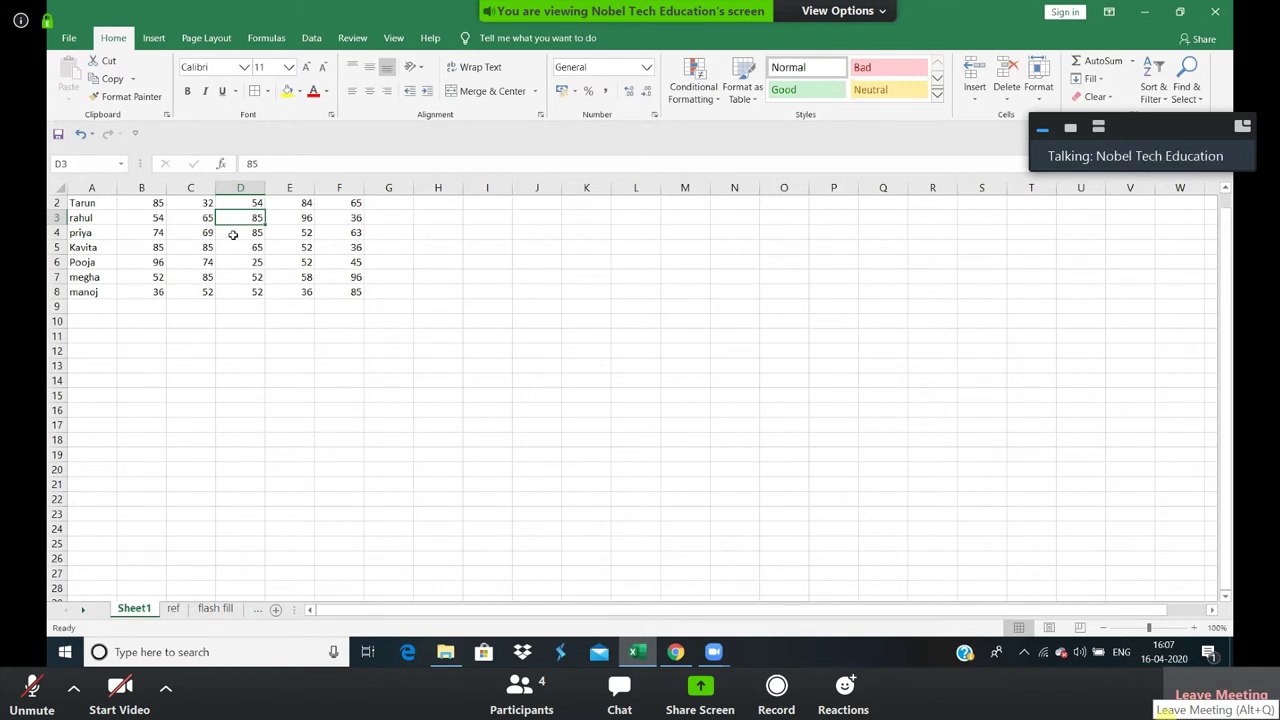
left_click(243, 180)
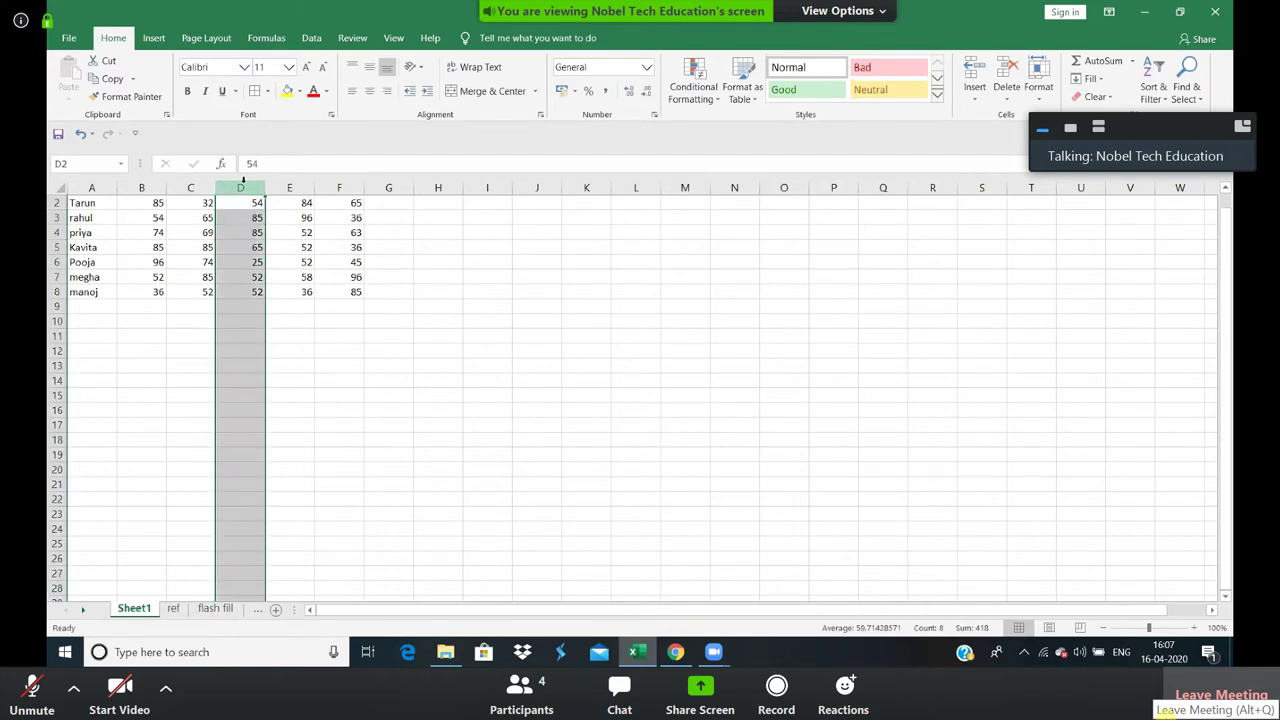
right_click(243, 181)
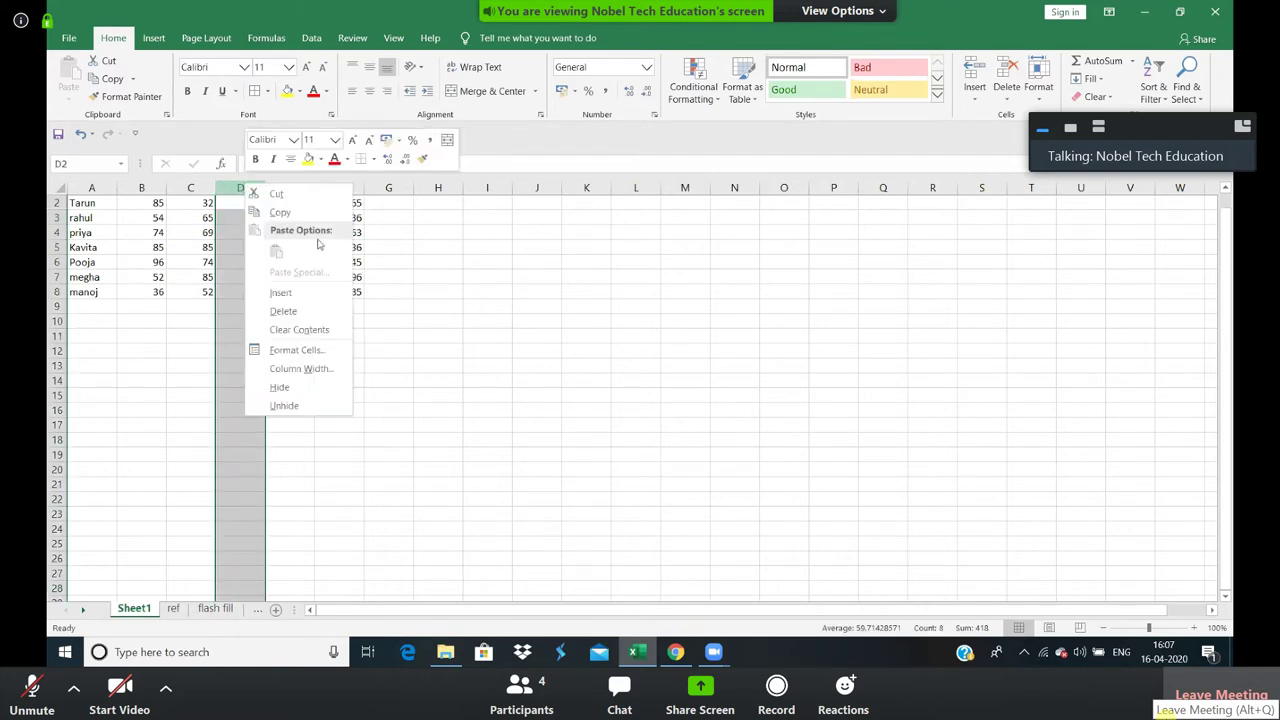
left_click(306, 292)
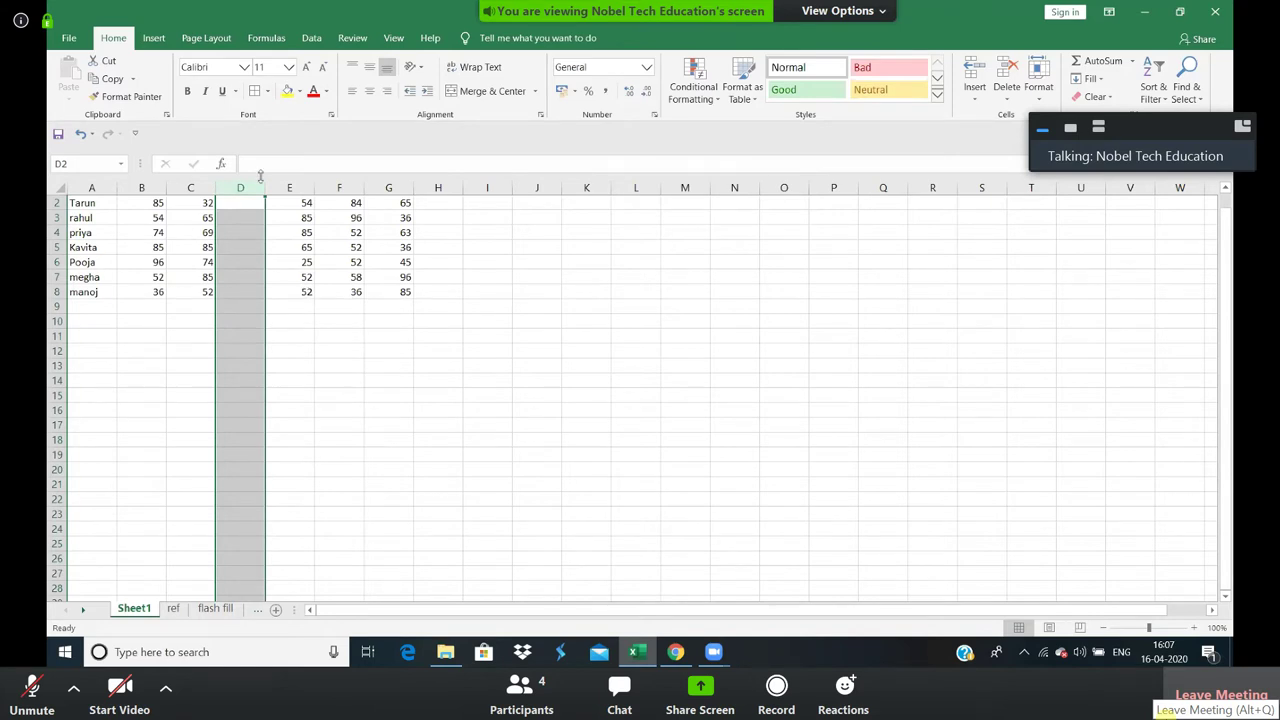
left_click(240, 208)
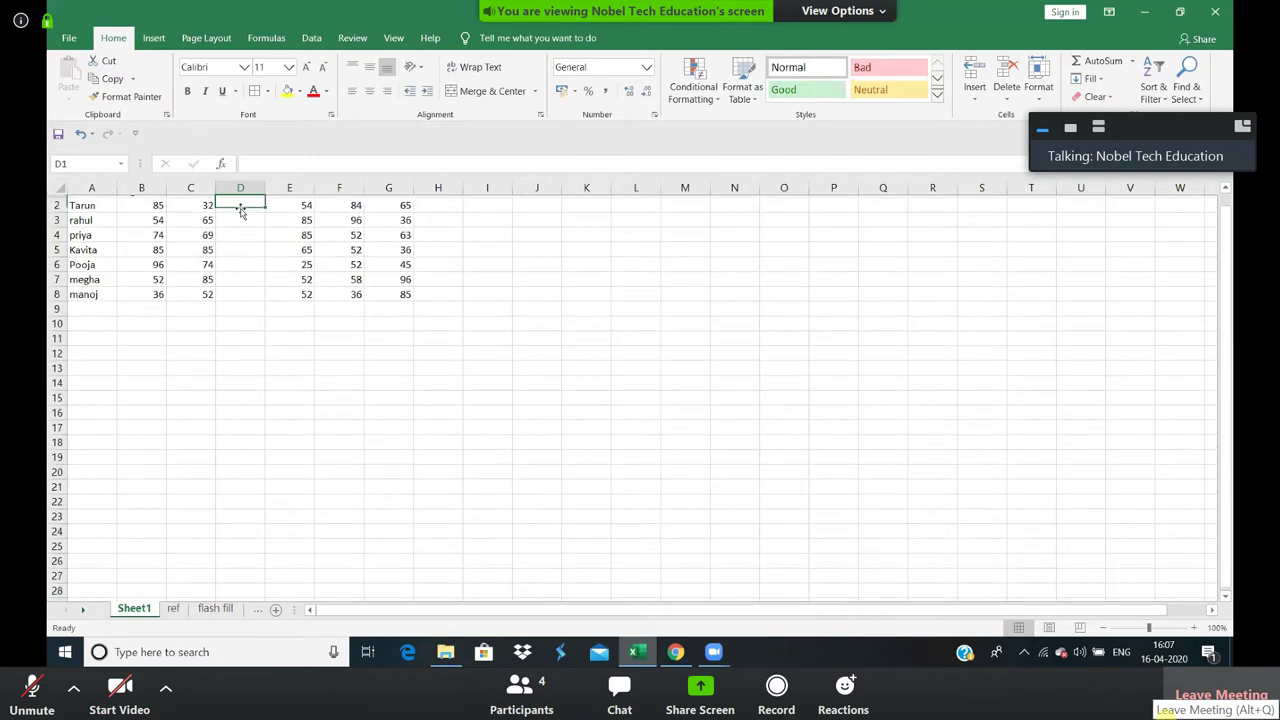
key("Up")
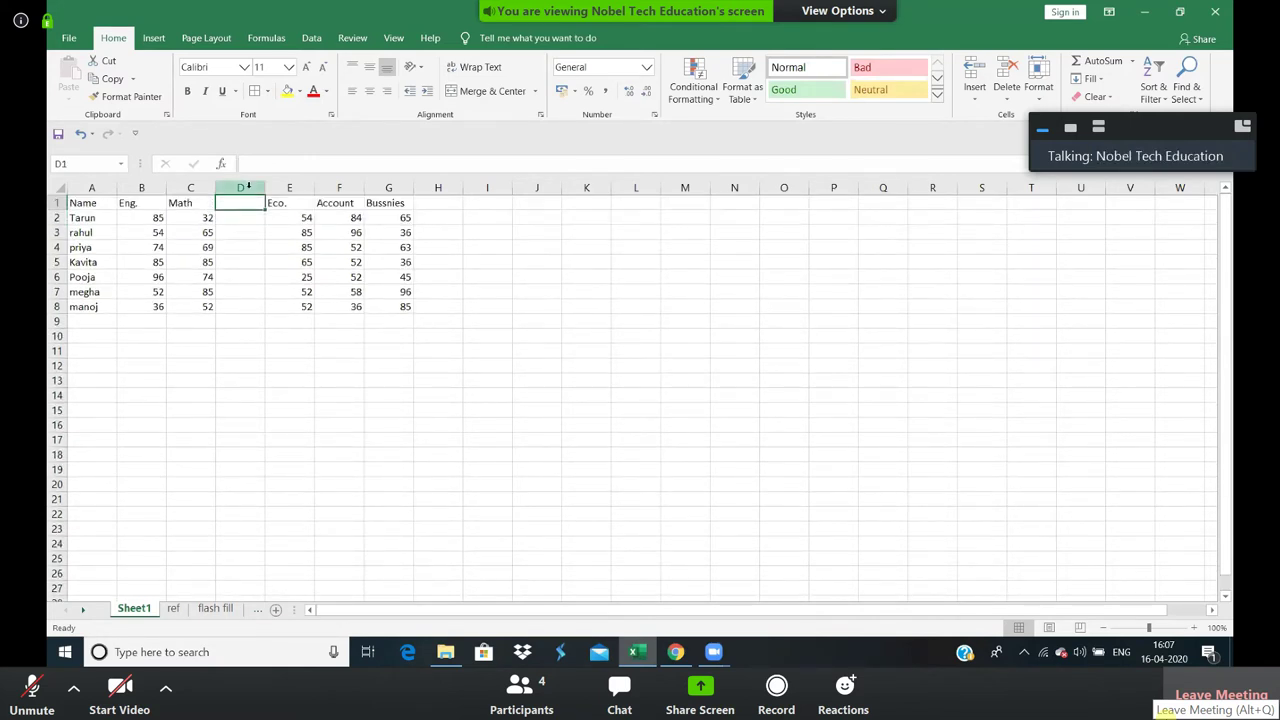
left_click(242, 188)
right_click(250, 190)
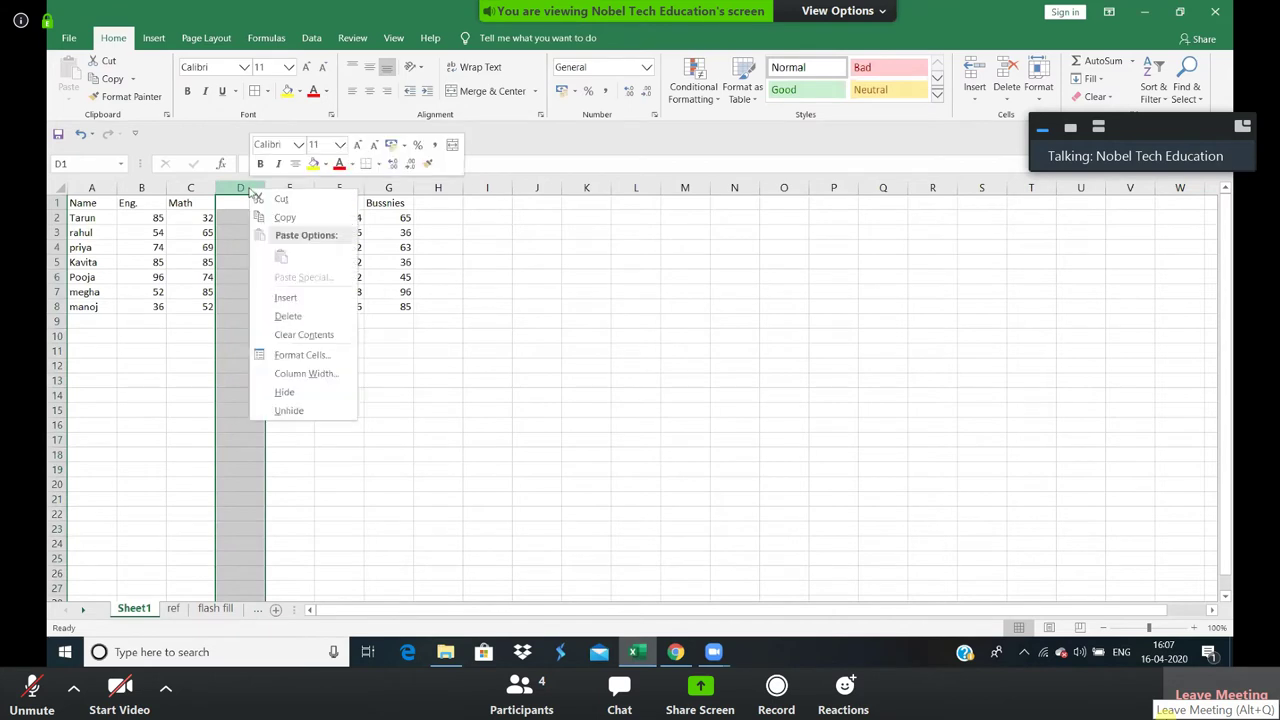
left_click(289, 316)
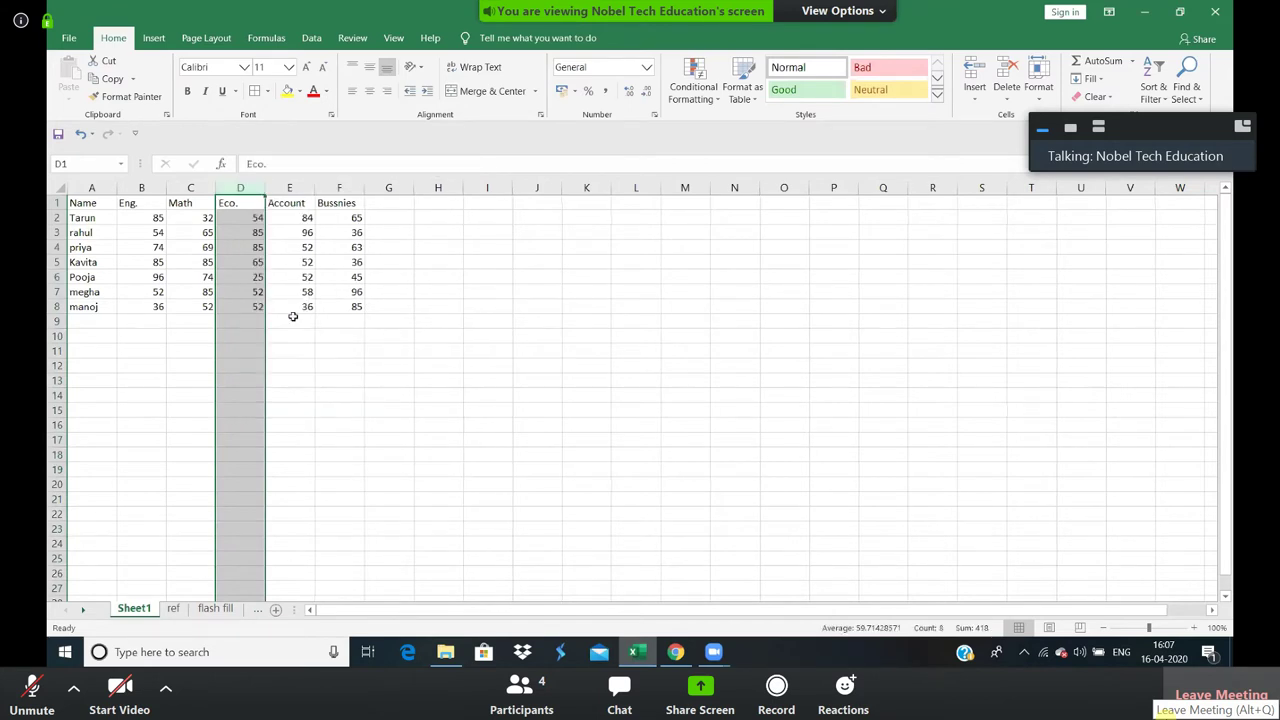
left_click(57, 233)
Step: Insert a blank row at row 3, above rahul's marks
right_click(59, 233)
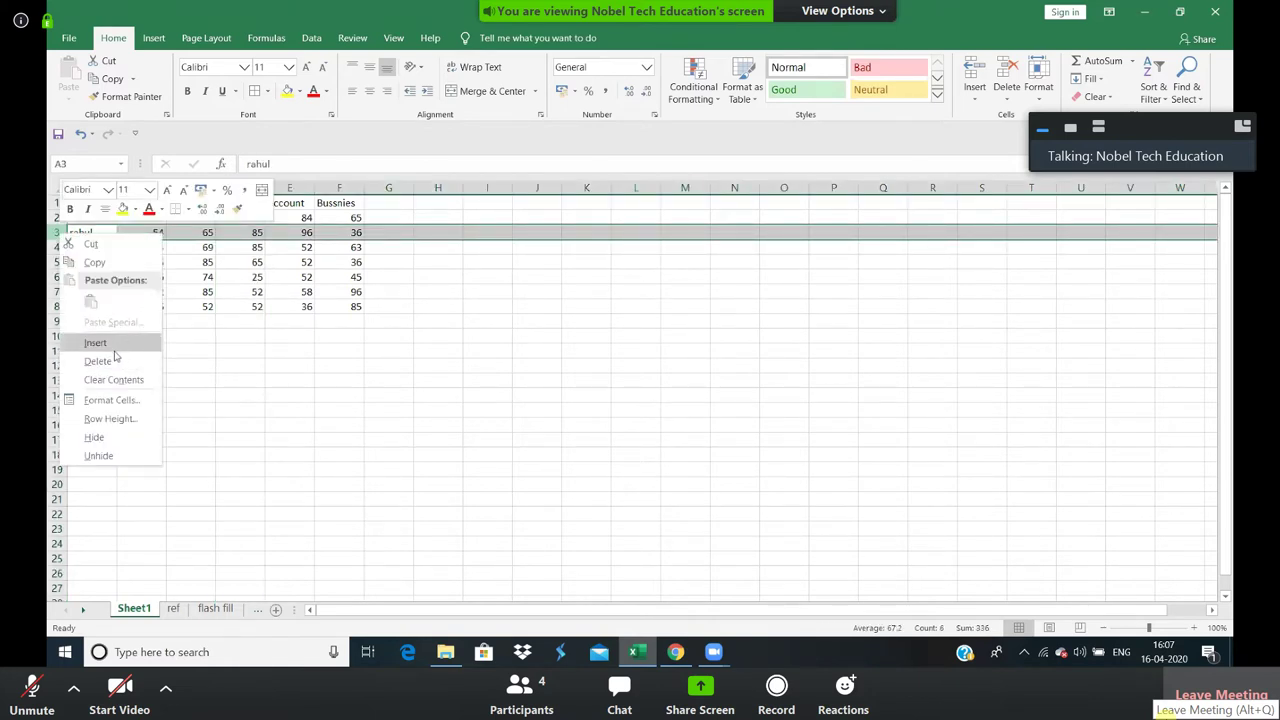
left_click(114, 348)
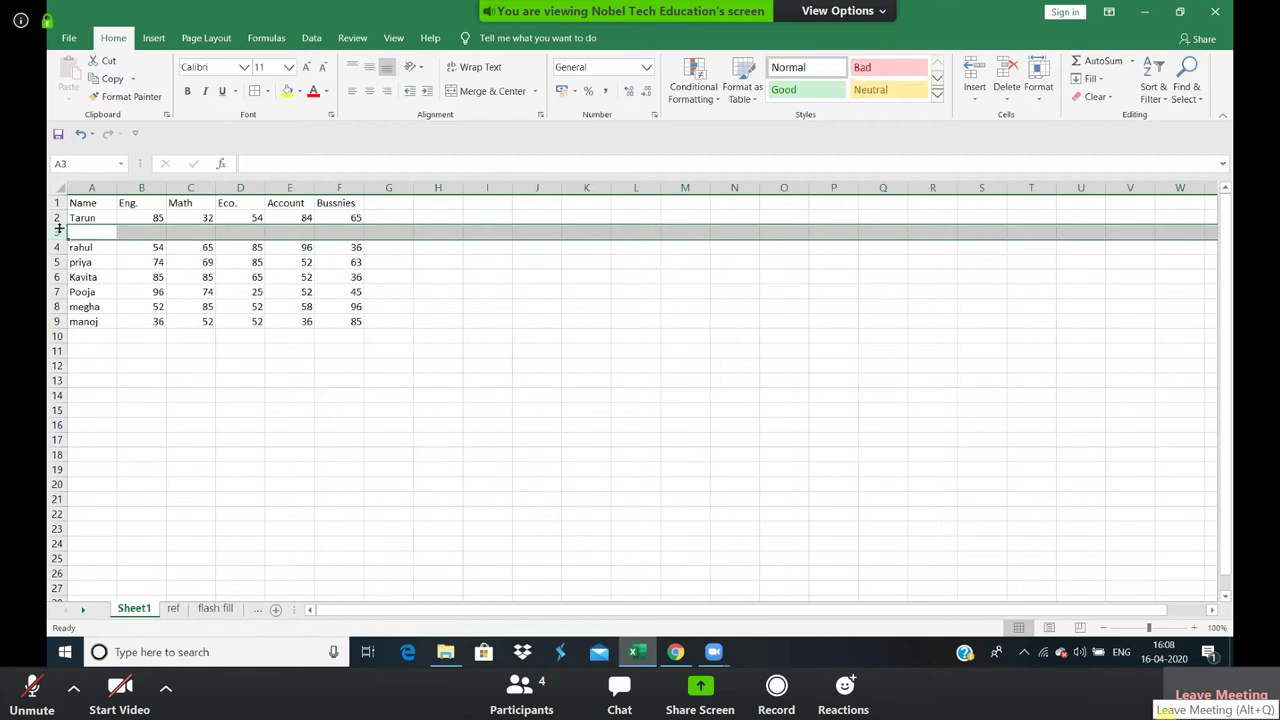
right_click(57, 218)
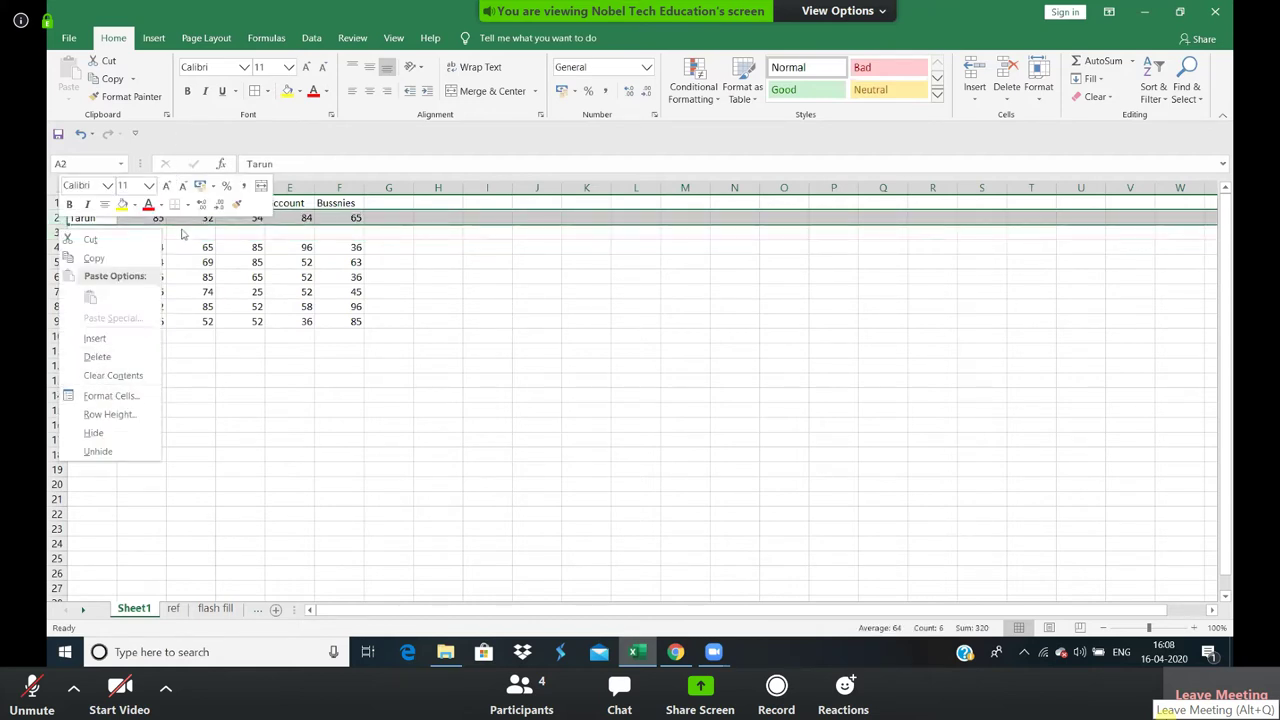
key("Escape")
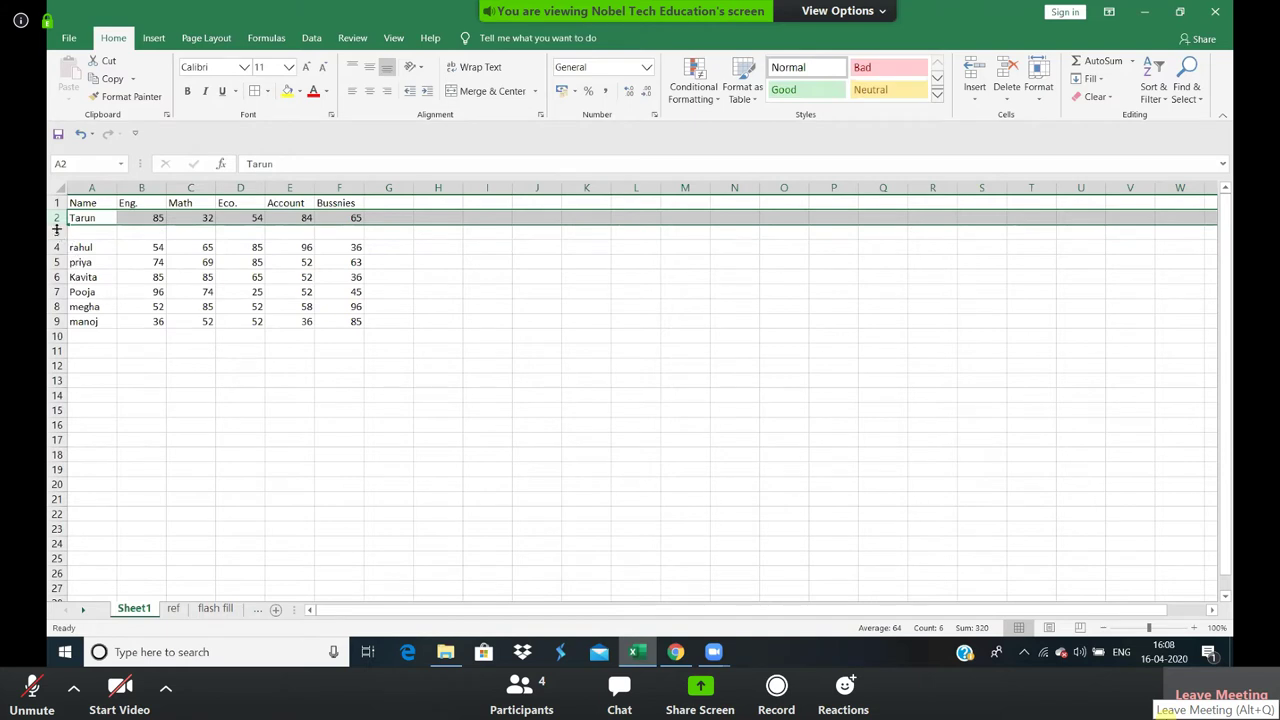
Step: Delete the empty row 3, undo that deletion, and select Eng. column B
right_click(57, 232)
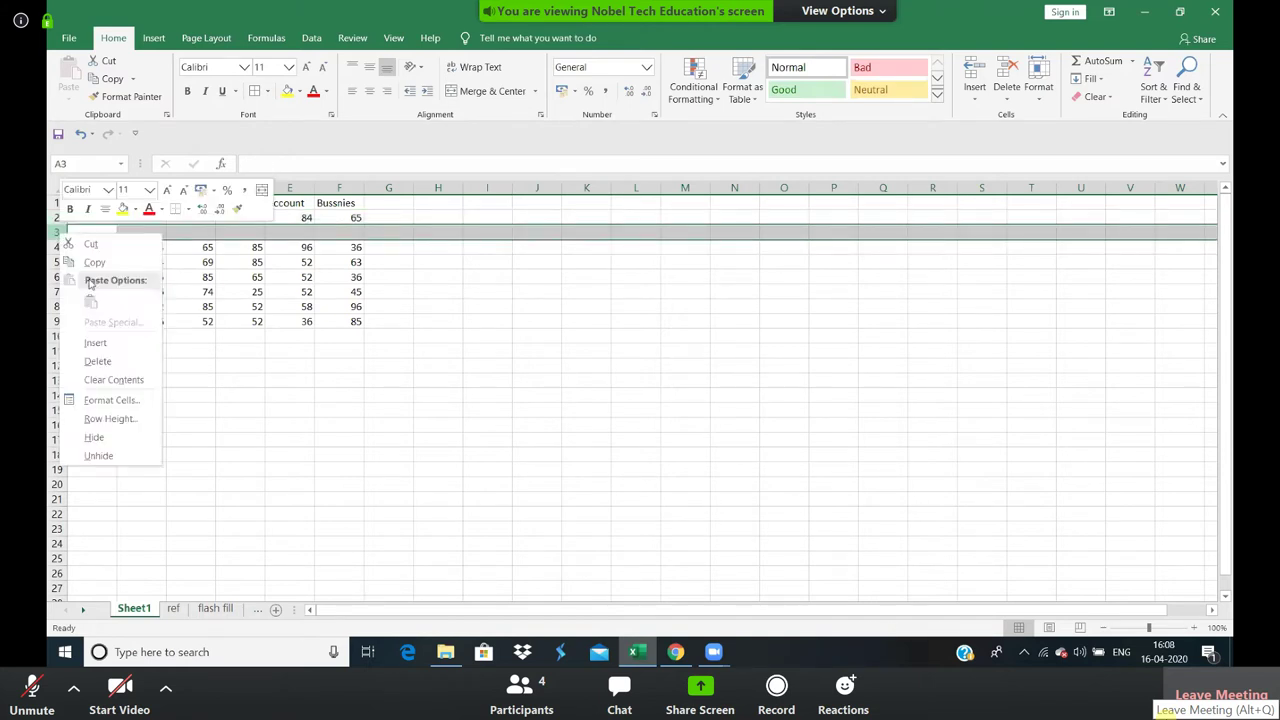
left_click(115, 362)
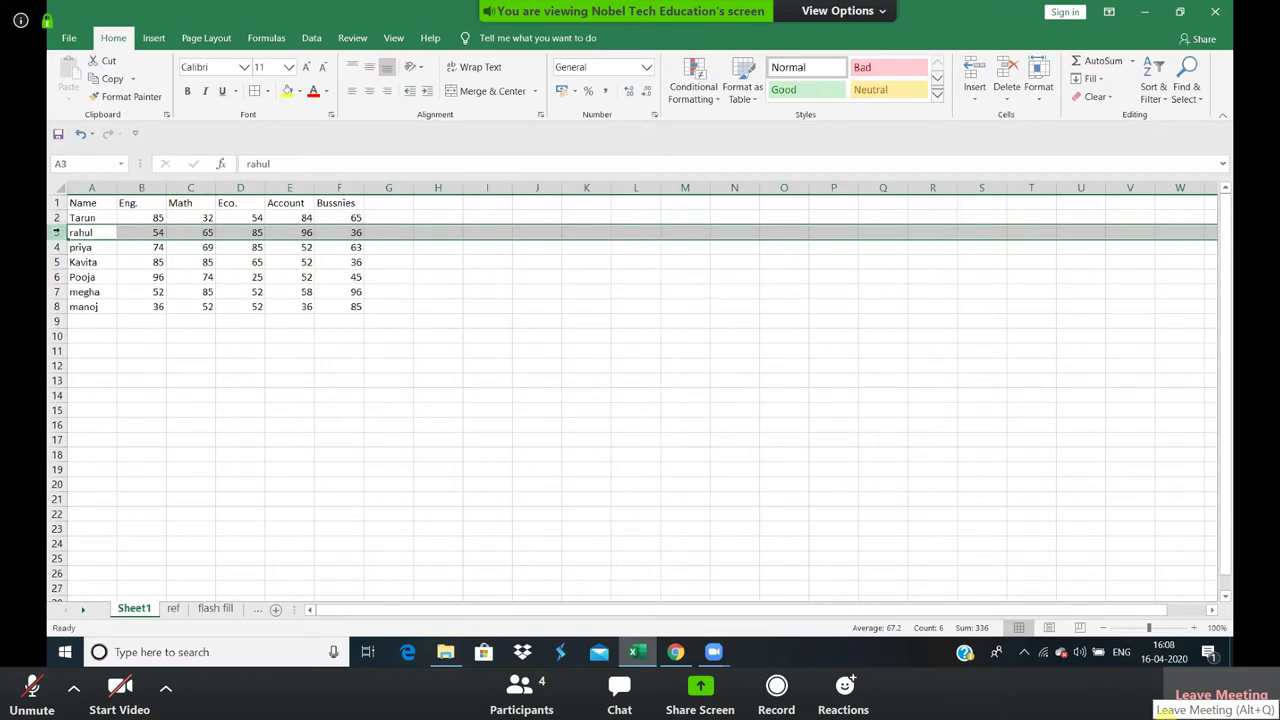
key("ctrl+z")
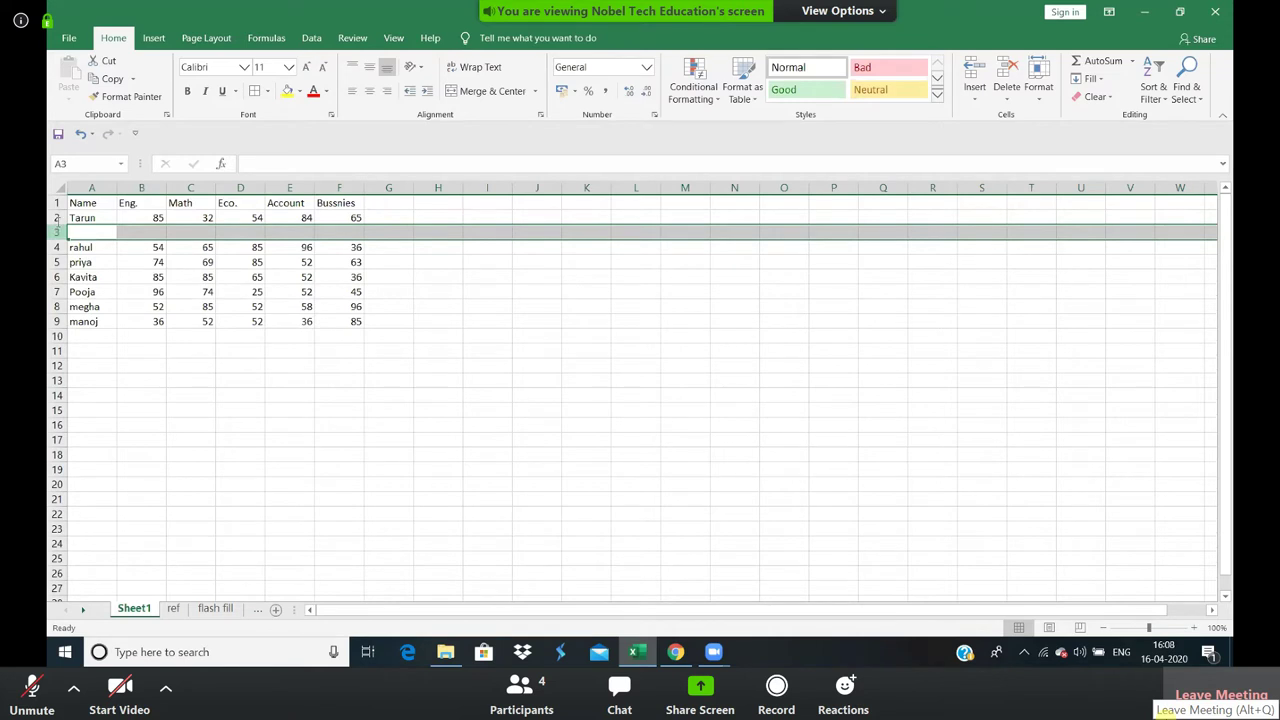
left_click(129, 183)
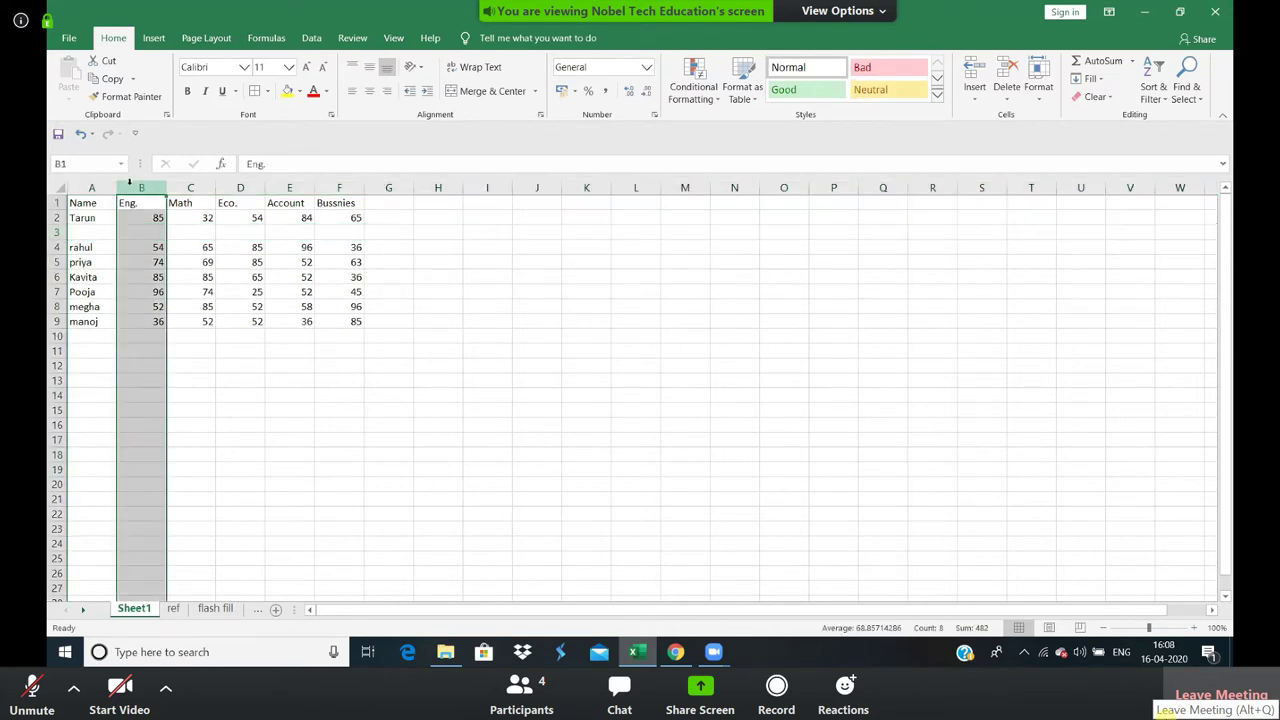
Step: Insert and then delete a blank column B, and delete empty row 3 with Ctrl+-
key("ctrl+shift+plus")
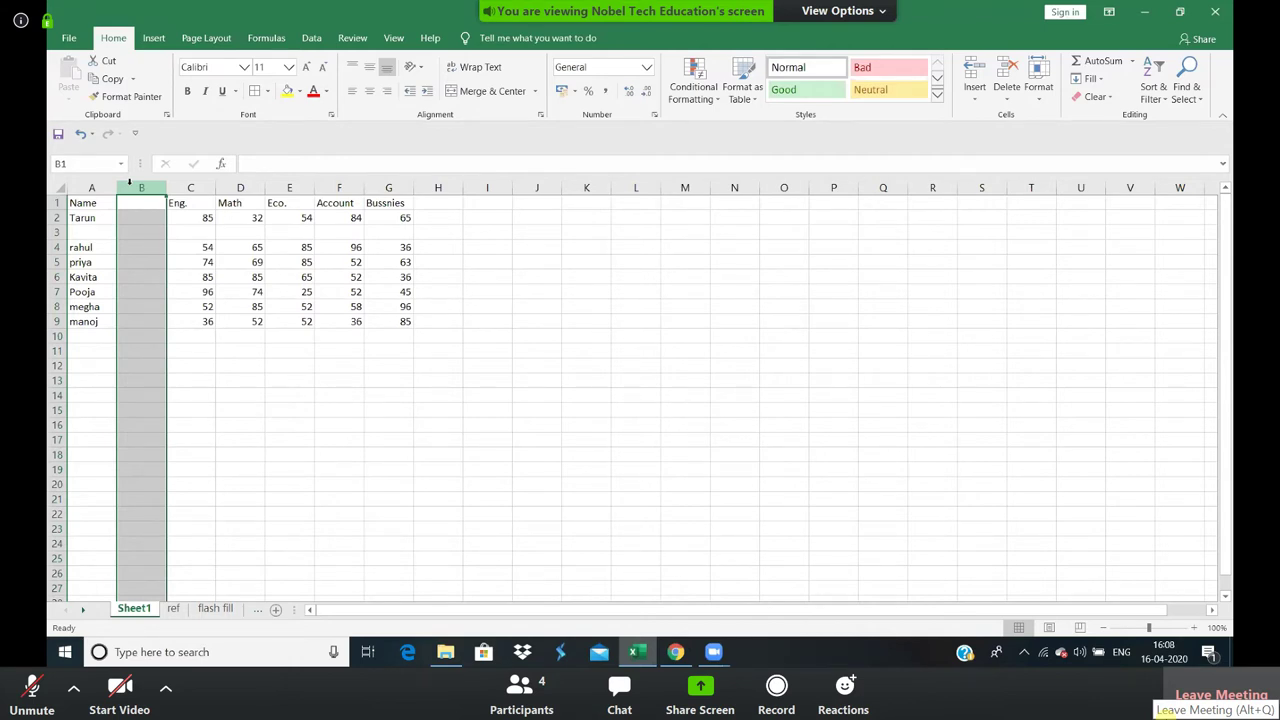
key("ctrl+minus")
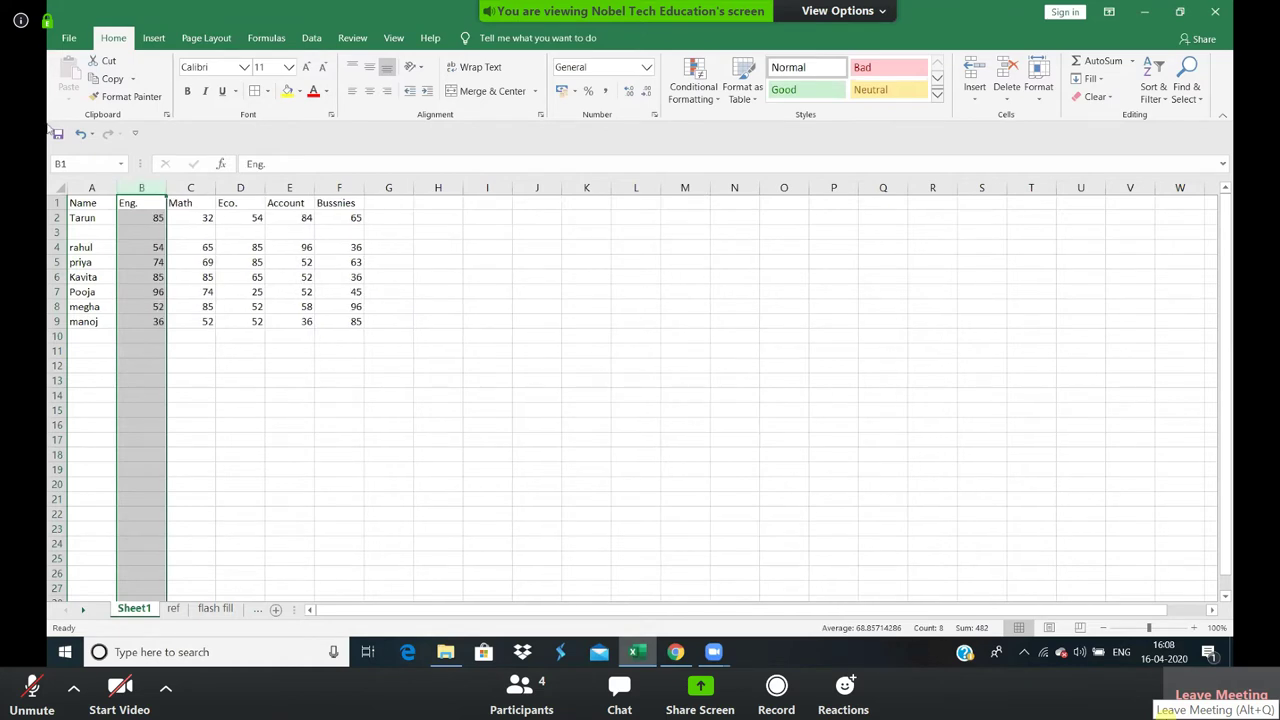
left_click(60, 232)
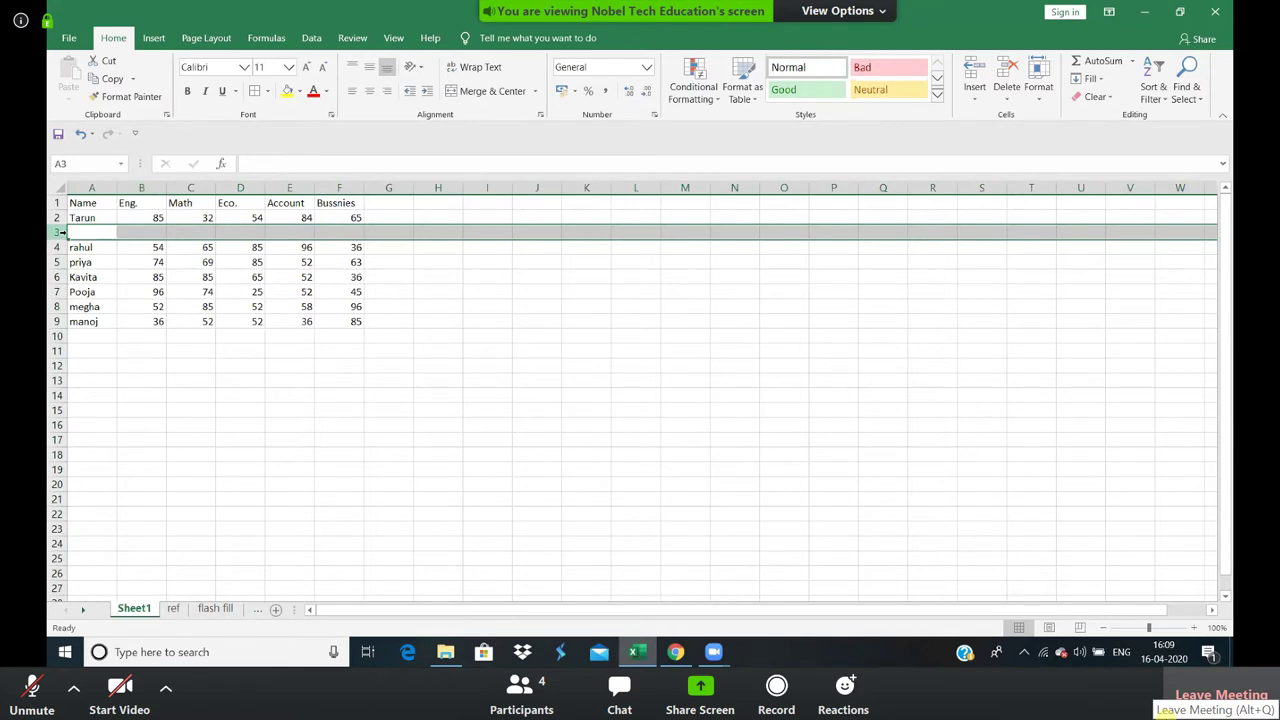
key("ctrl+minus")
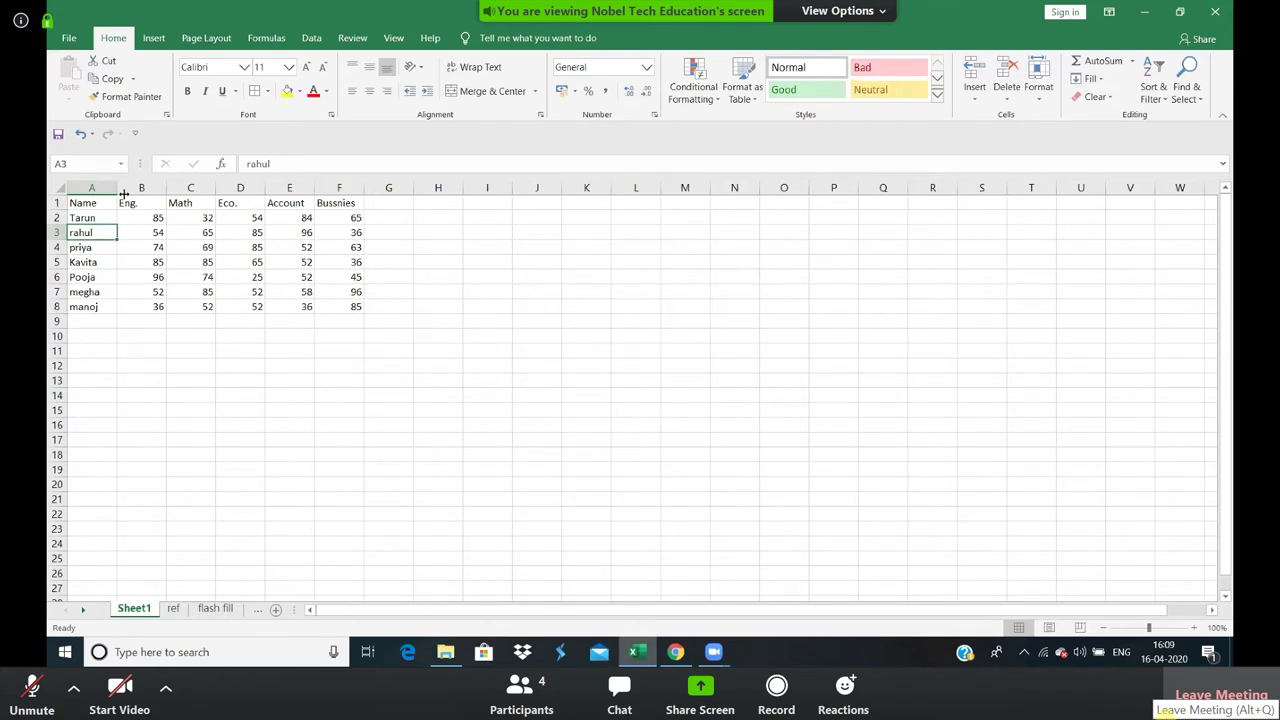
Step: Use Insert Sheet from the Cells Insert dropdown to add Sheet6 ahead of Sheet1
left_click(974, 100)
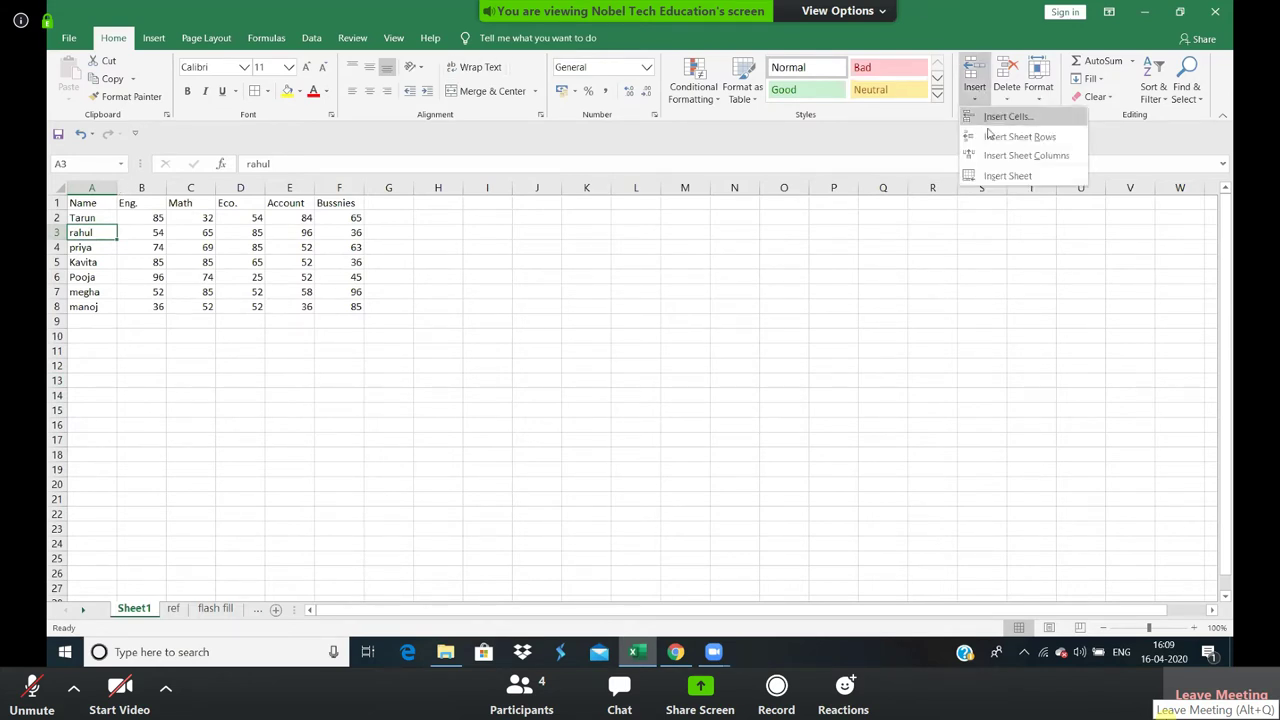
left_click(645, 116)
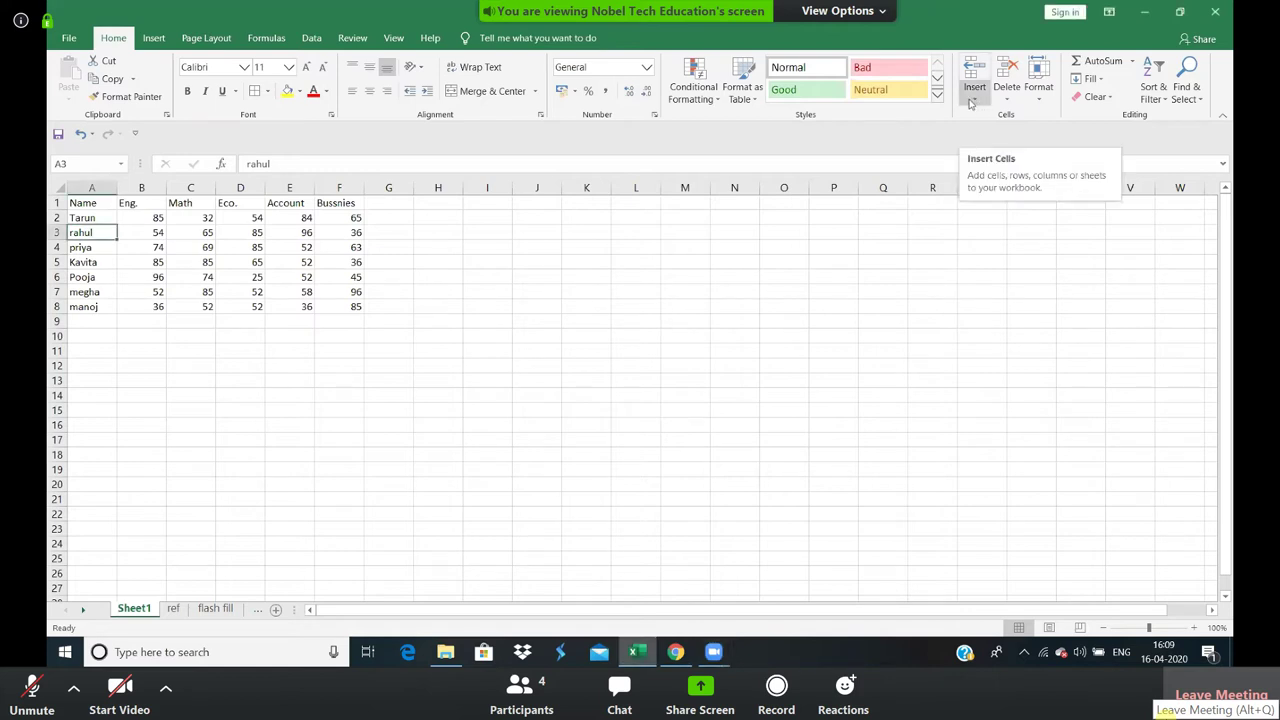
left_click(970, 103)
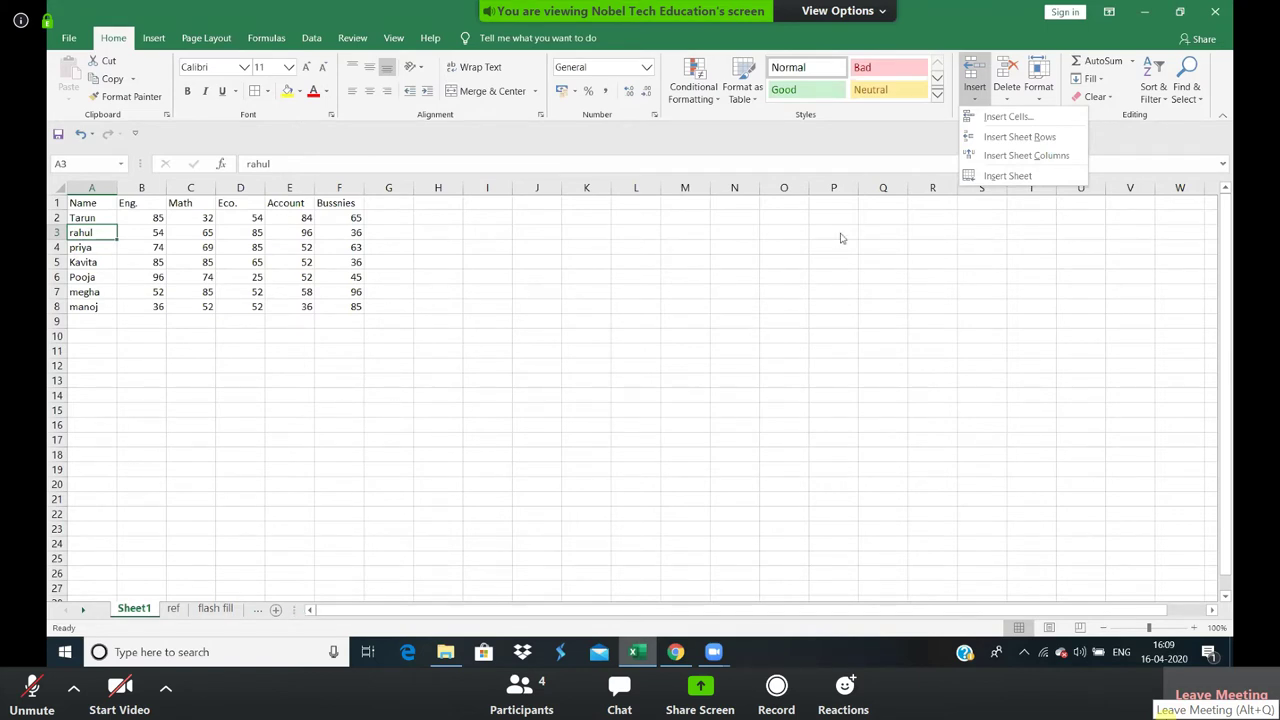
left_click(1010, 175)
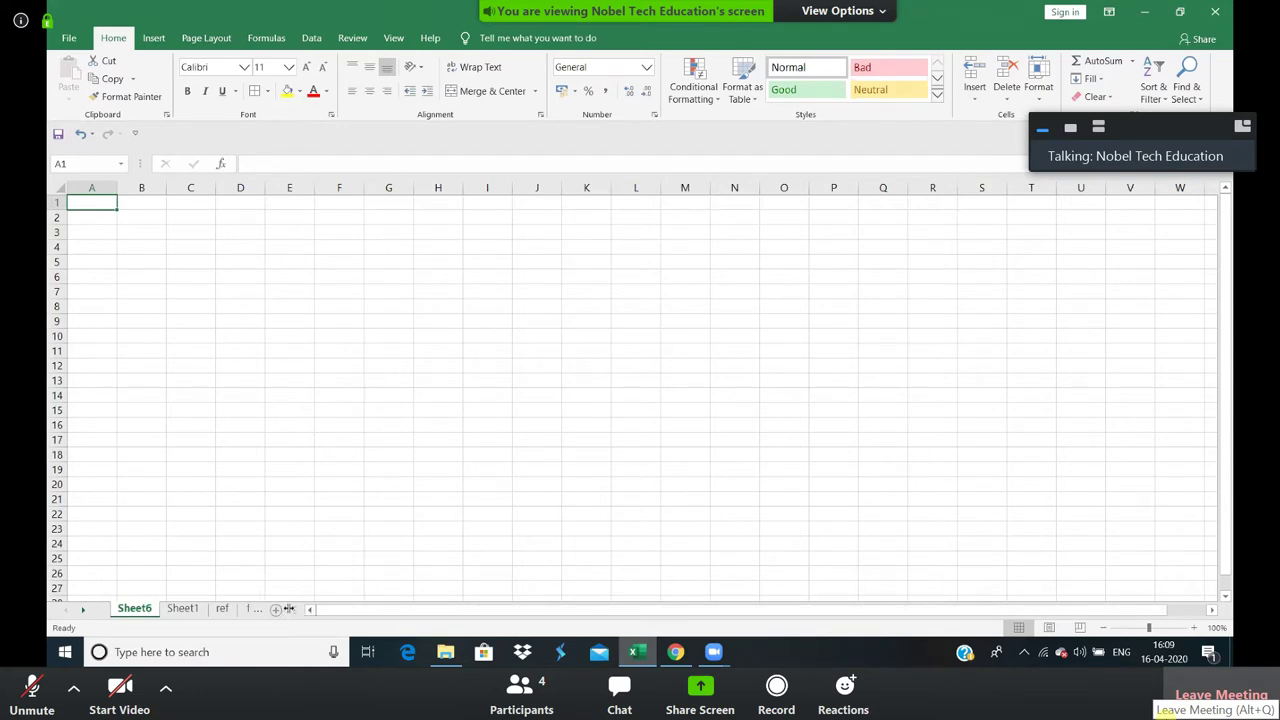
Step: Widen the sheet tab area and delete the Sheet6 tab
left_click_drag(288, 608, 571, 586)
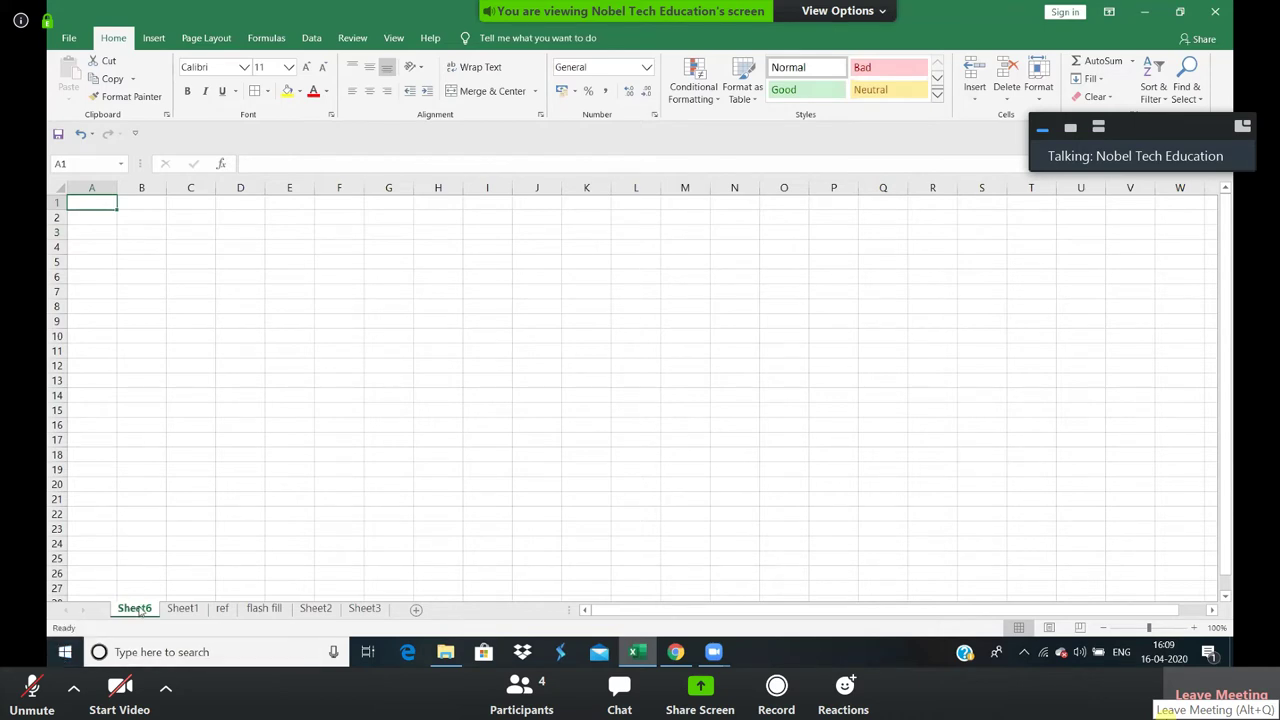
right_click(139, 610)
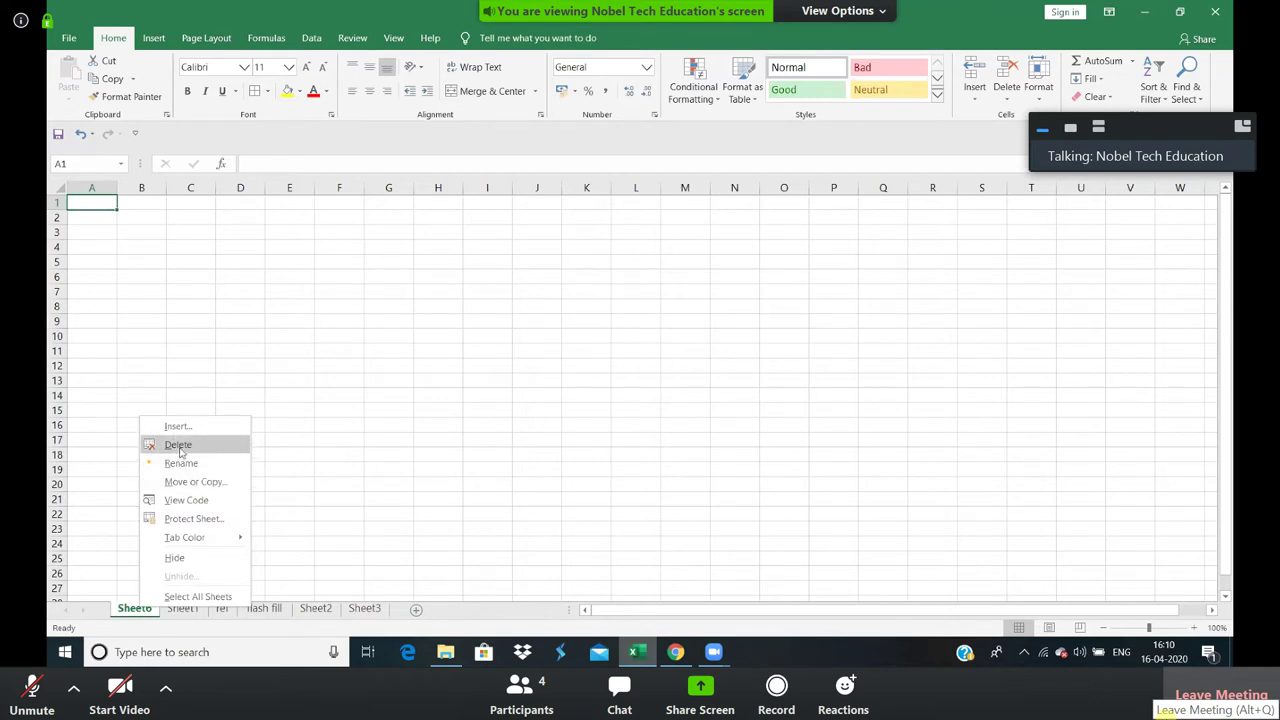
left_click(178, 446)
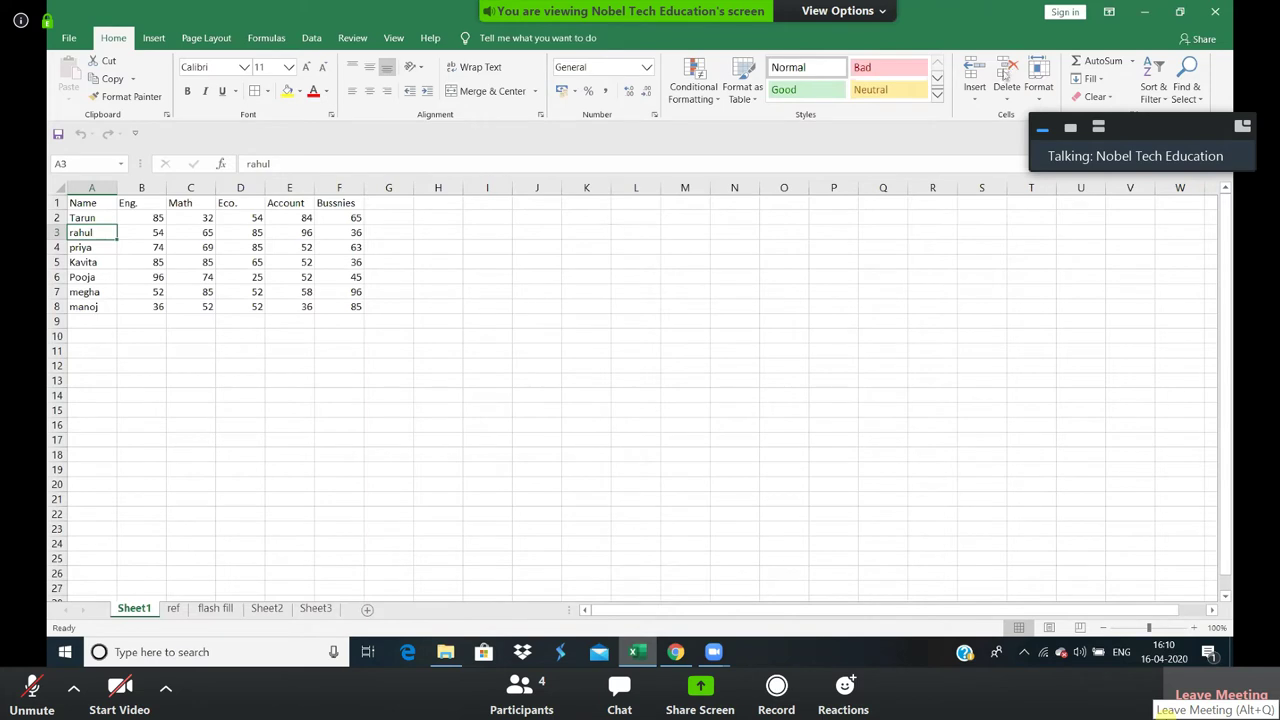
Step: Add blank Sheet7 ahead of Sheet1 via Insert Sheet, then select cell Q6
left_click(1013, 98)
left_click(972, 97)
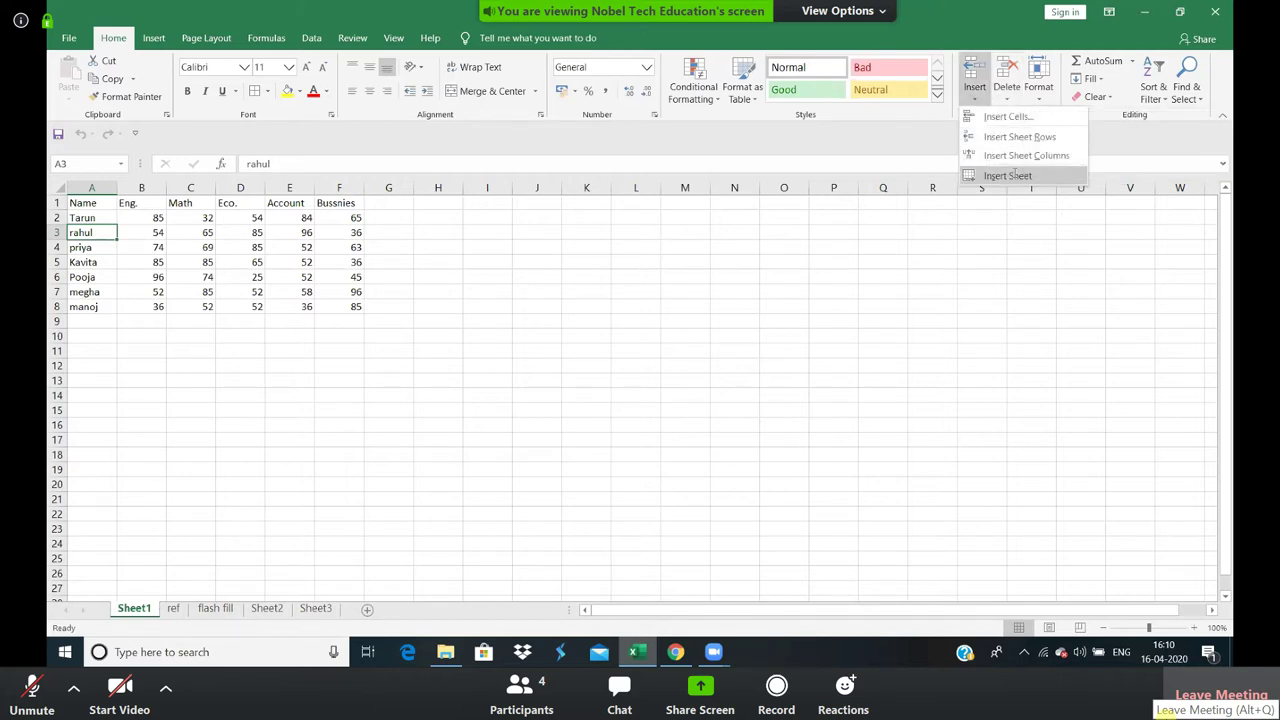
left_click(1010, 176)
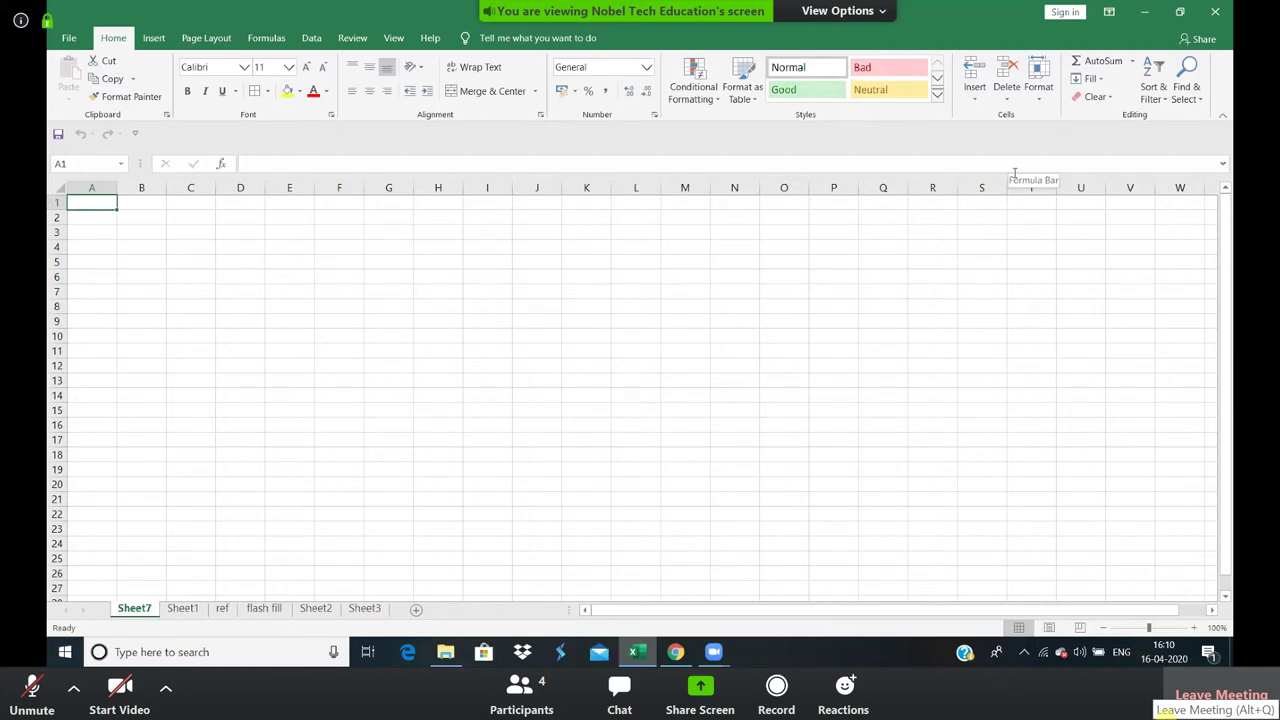
left_click(1014, 172)
left_click(886, 279)
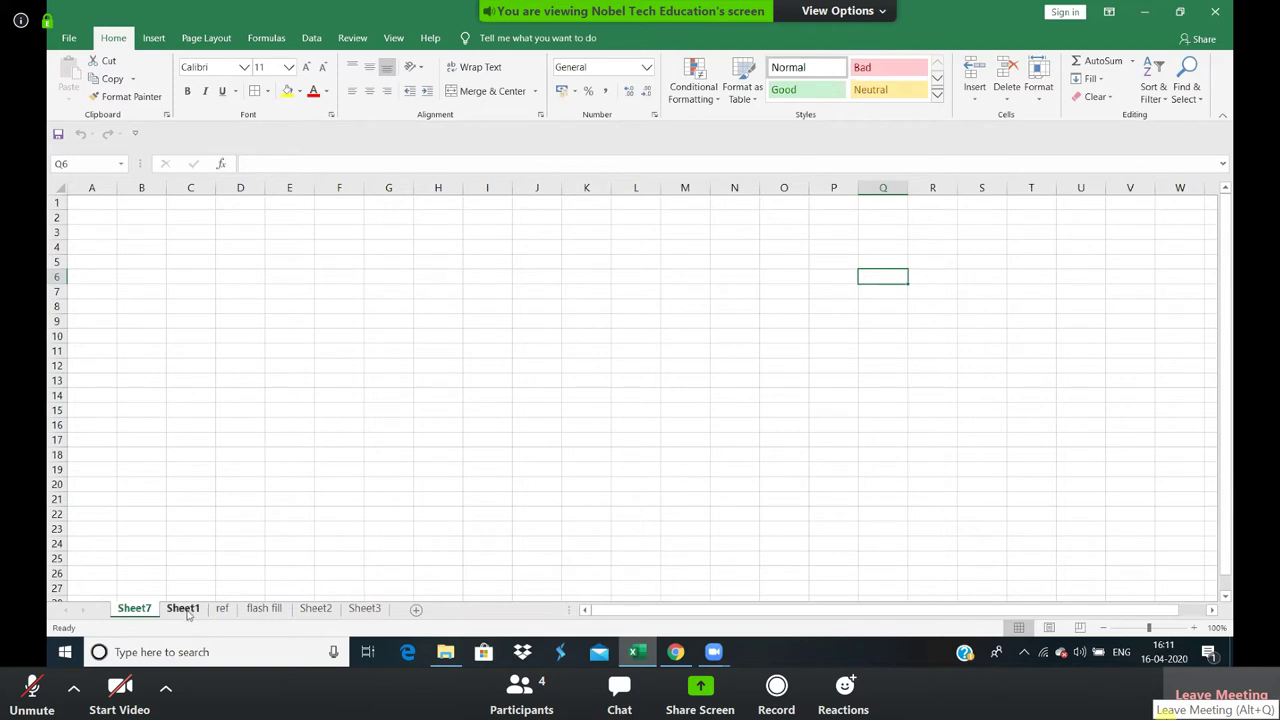
Step: Return to Sheet1, select L1, and set the row height to 15
left_click(185, 609)
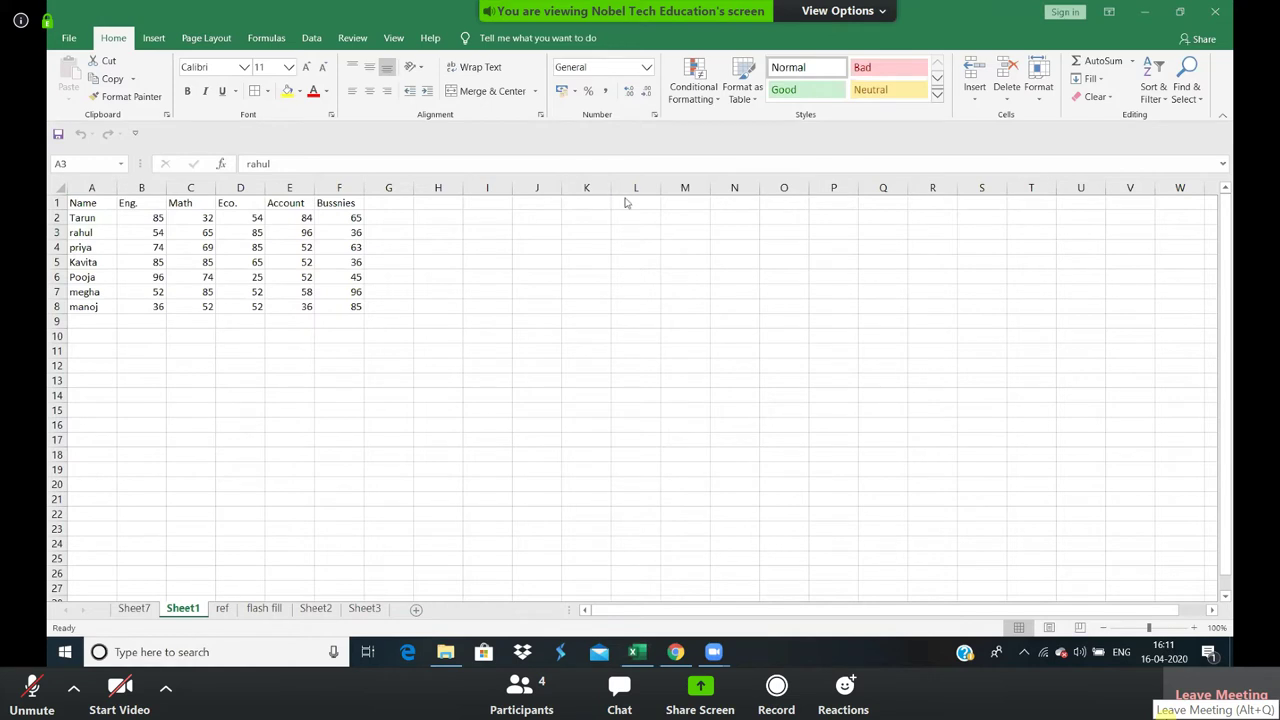
left_click(626, 201)
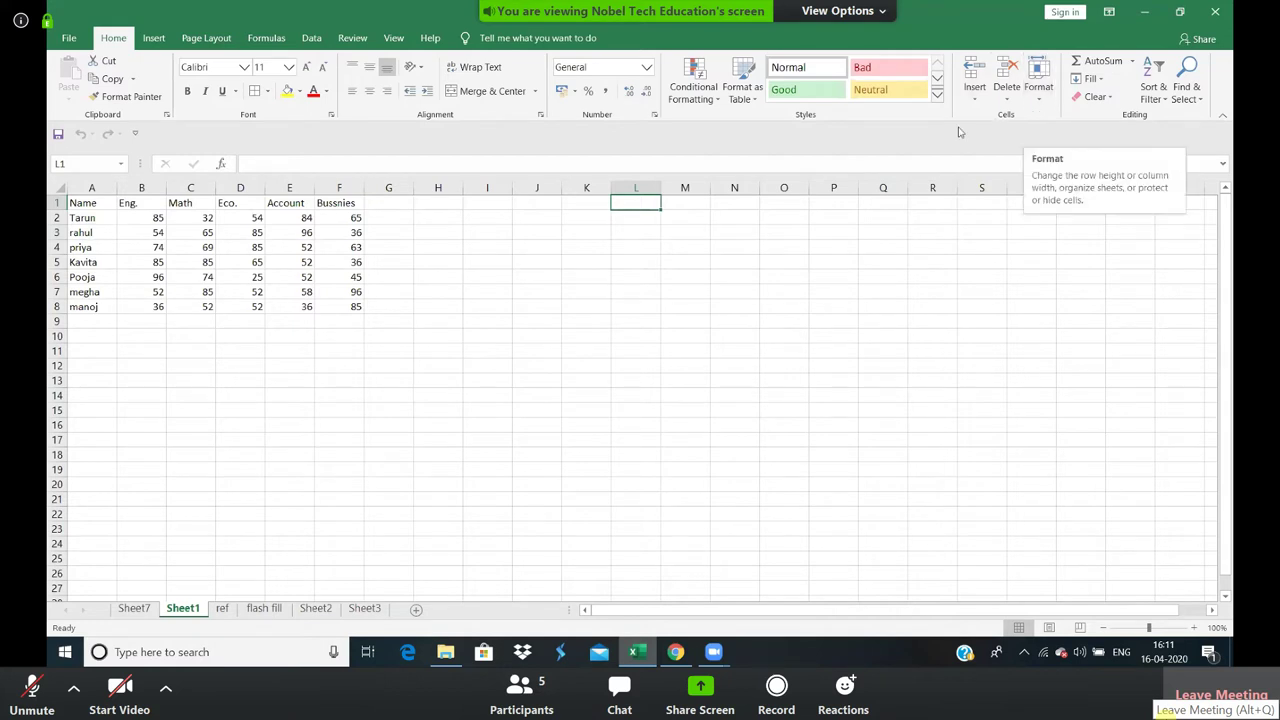
left_click(1044, 104)
left_click(1069, 137)
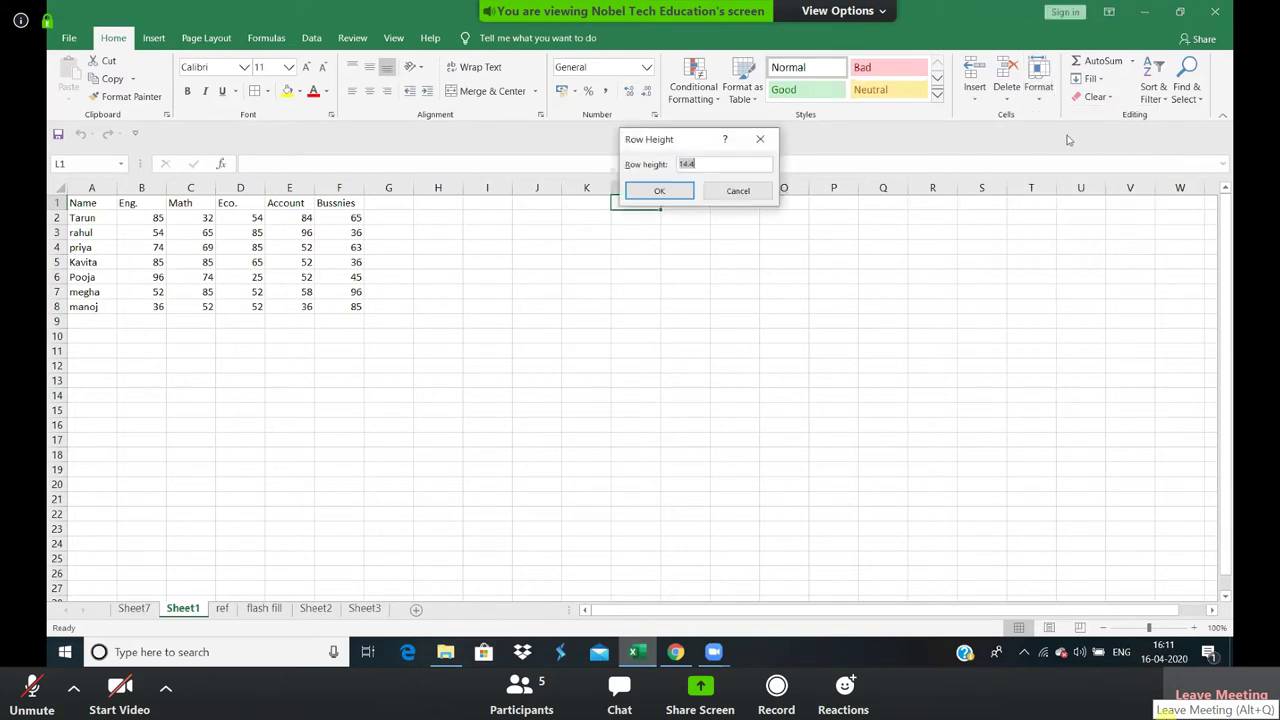
left_click(704, 162)
key("shift+Home")
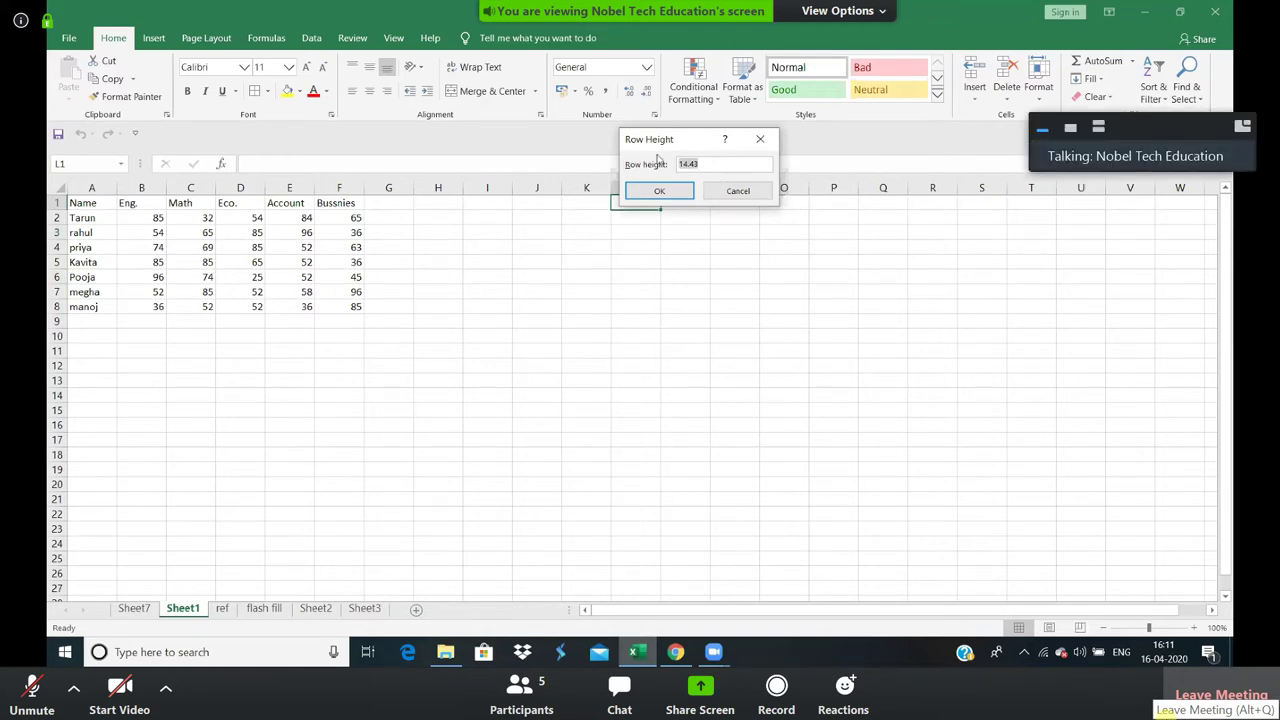
type("15")
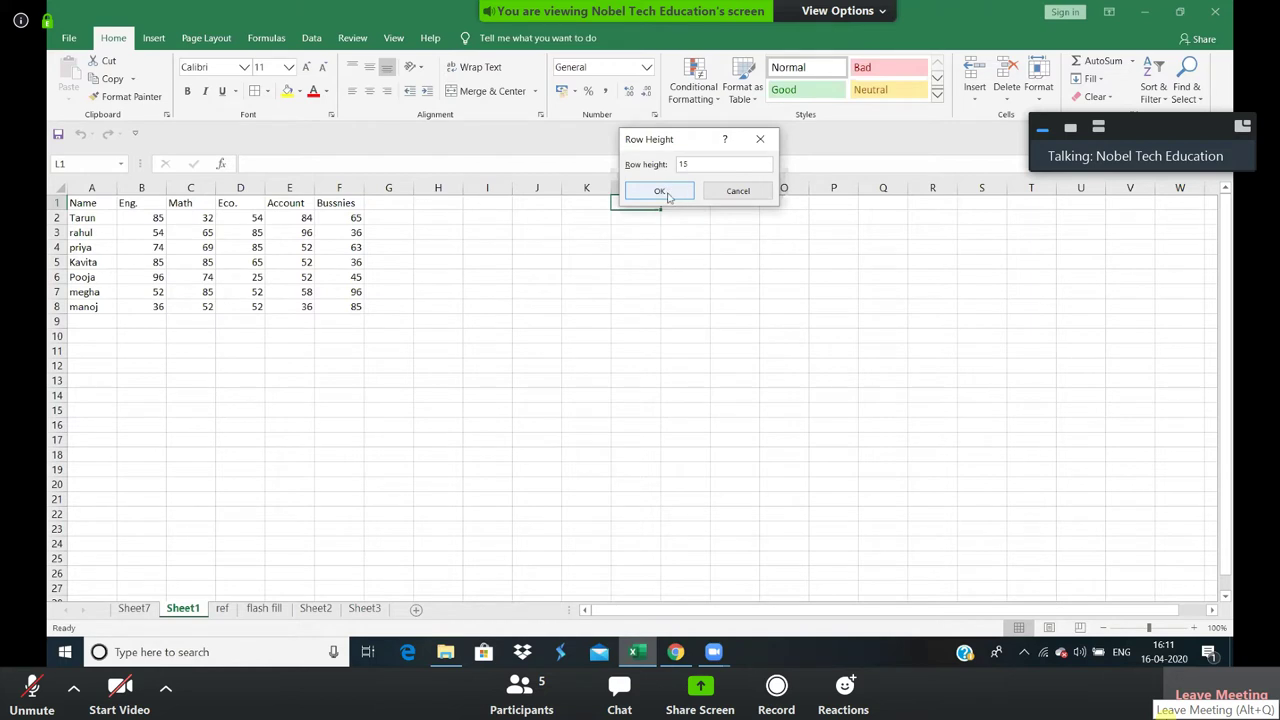
left_click(663, 190)
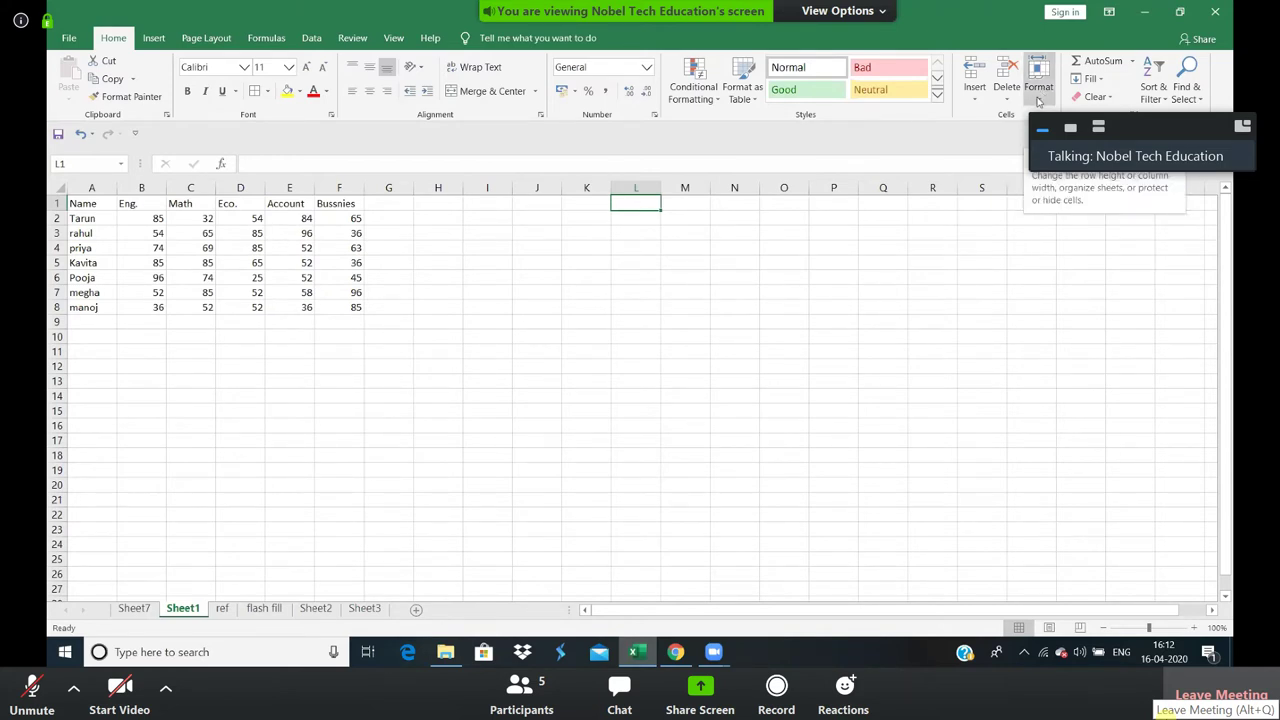
Step: Try row height 410, dismiss the limit warning, and apply 409 instead
left_click(1038, 100)
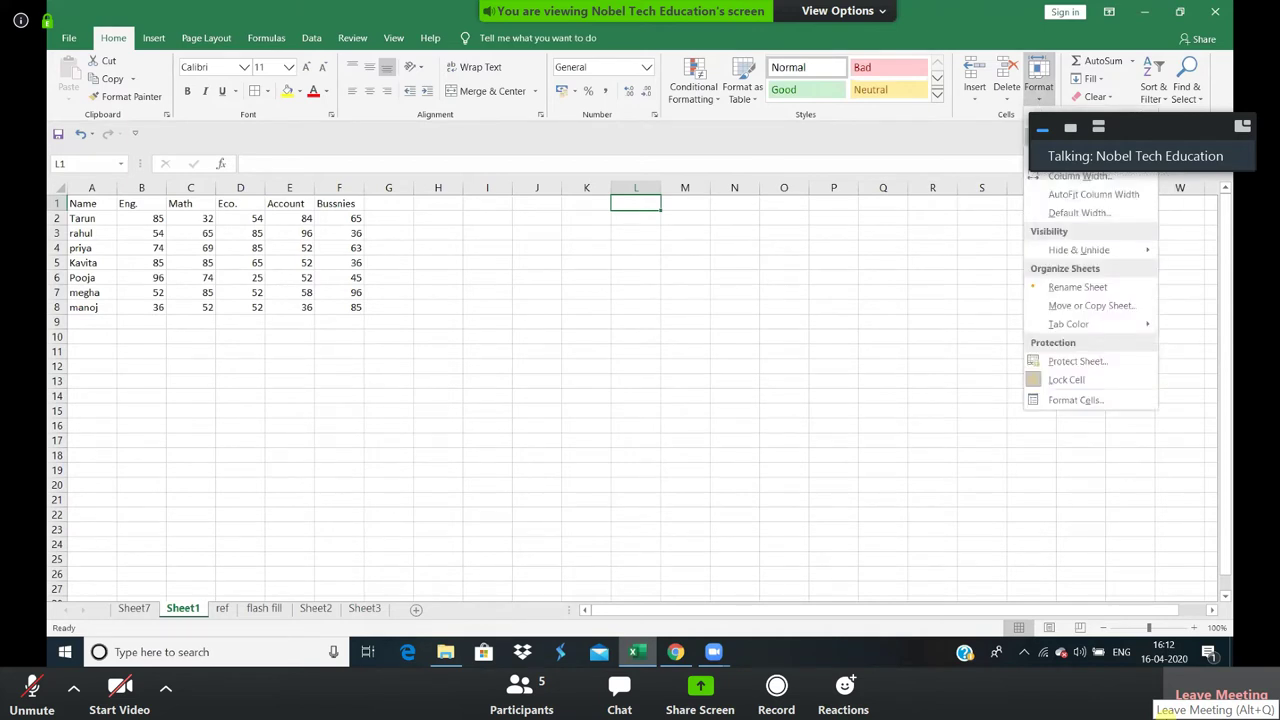
type("h")
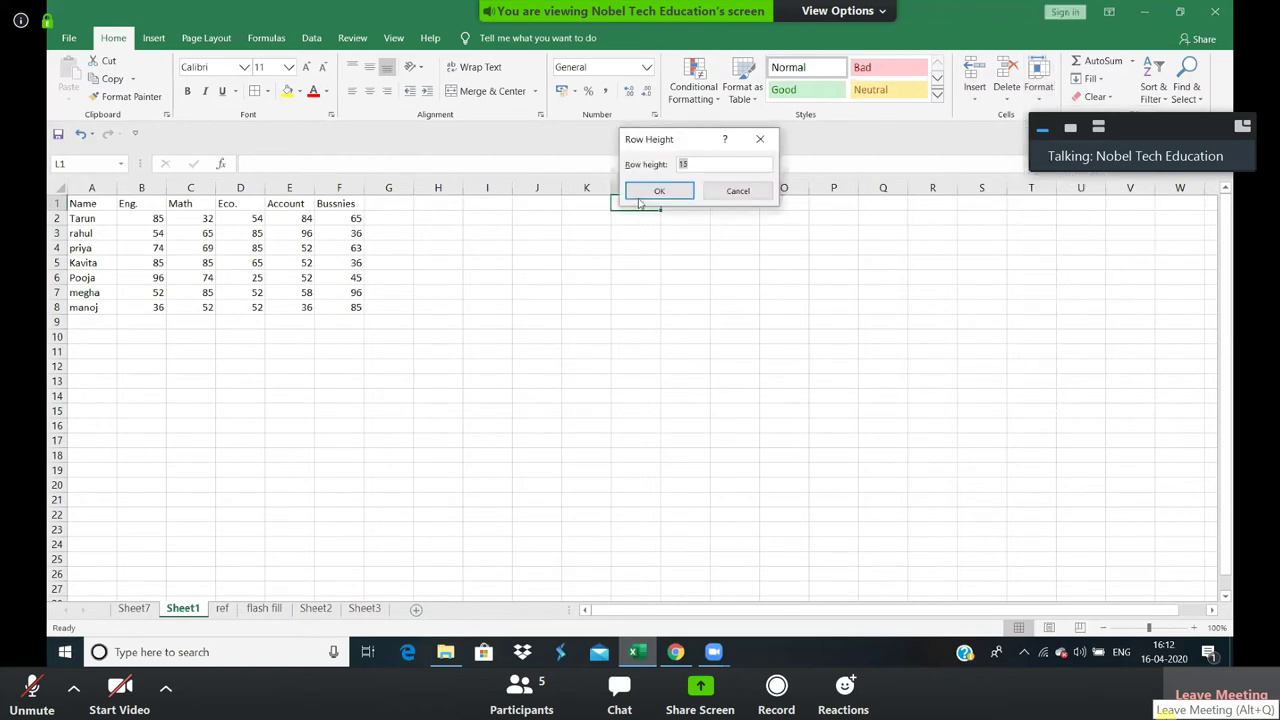
type("40")
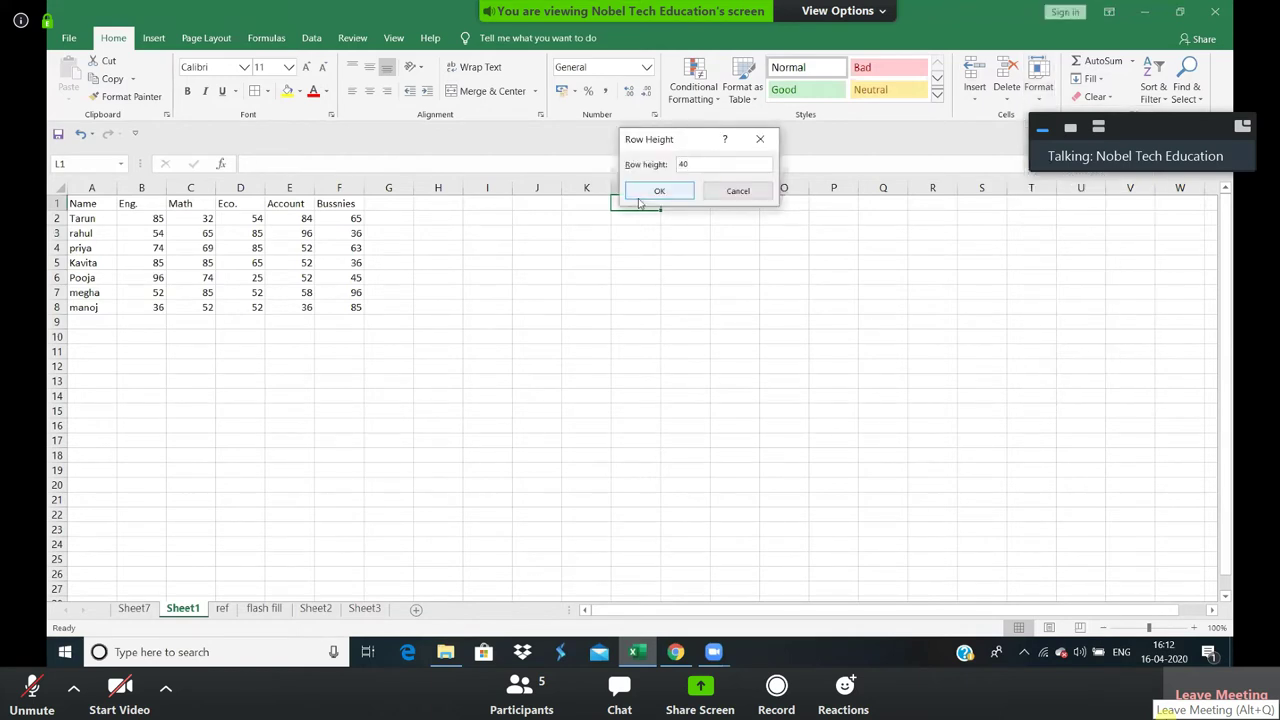
type("10")
left_click(639, 196)
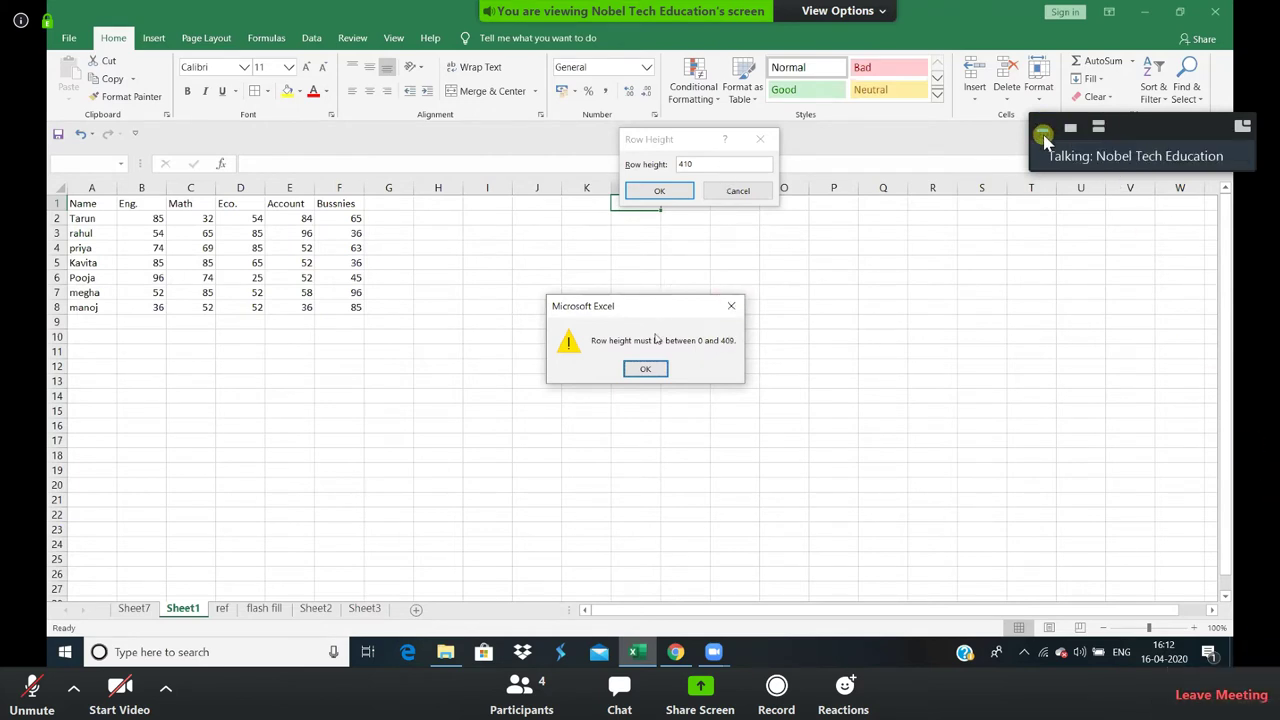
left_click(645, 370)
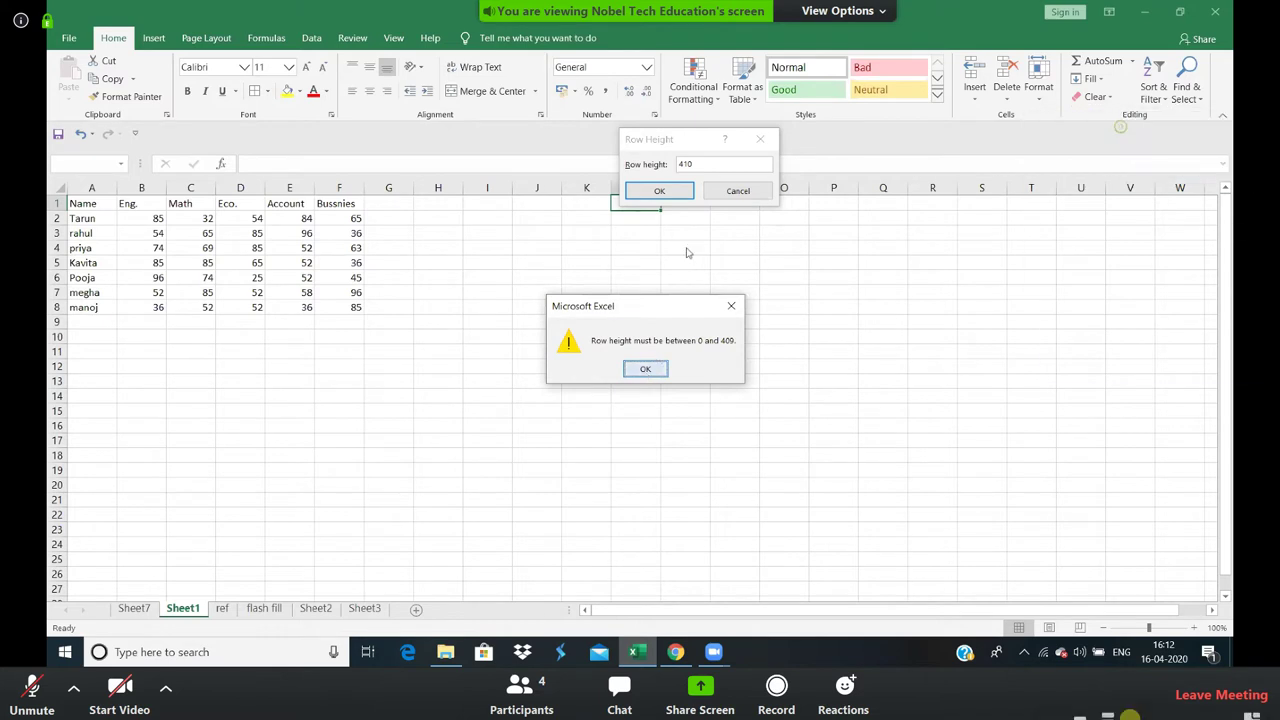
type("409")
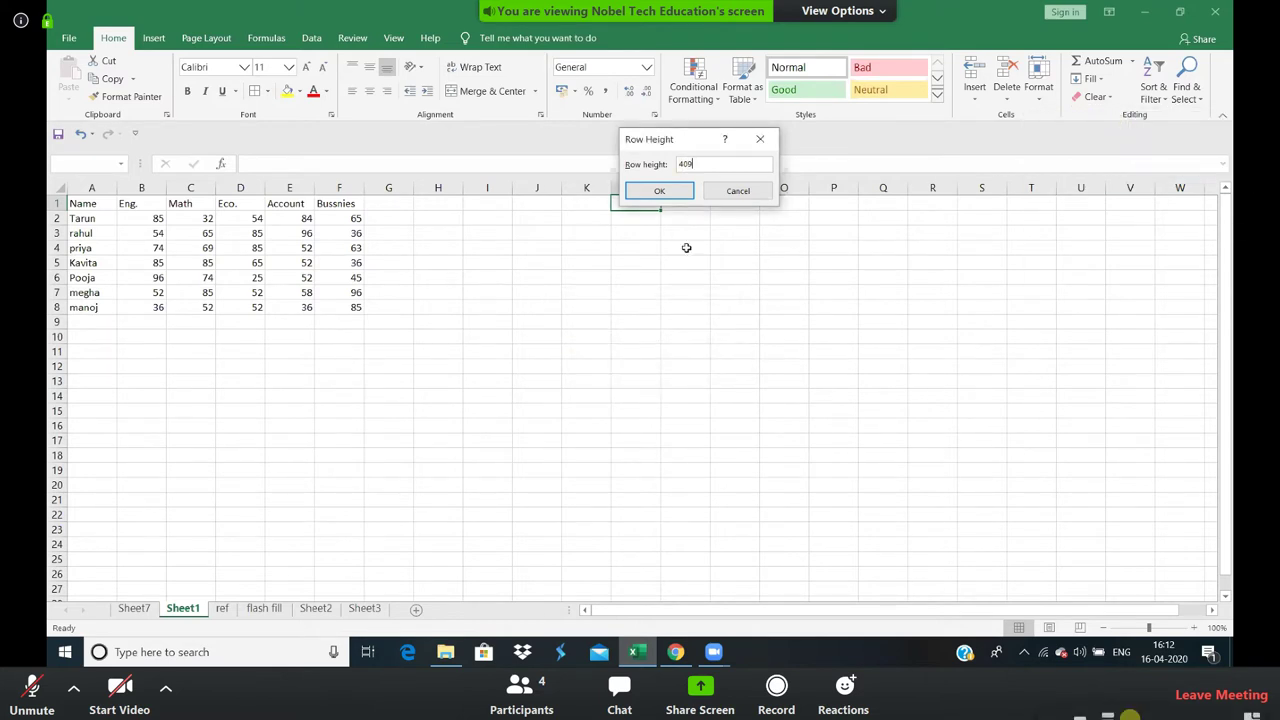
key("Return")
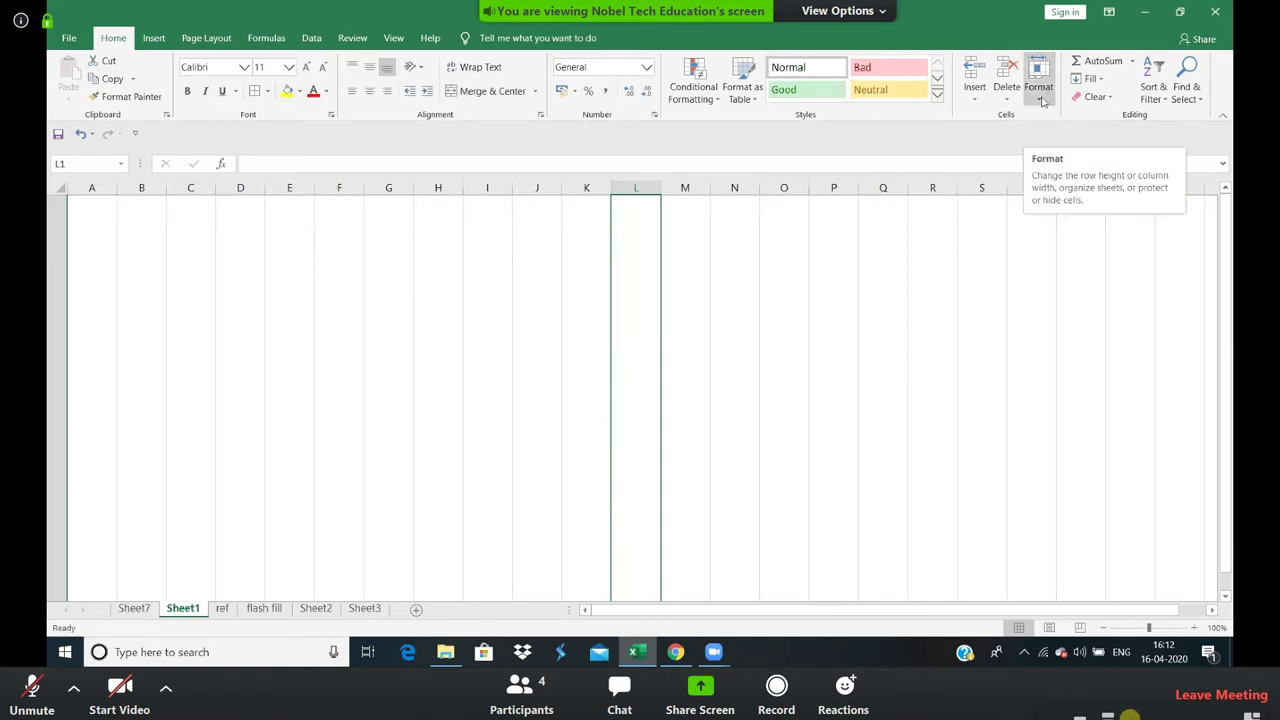
Step: Set row 1's height back to 15
left_click(1043, 102)
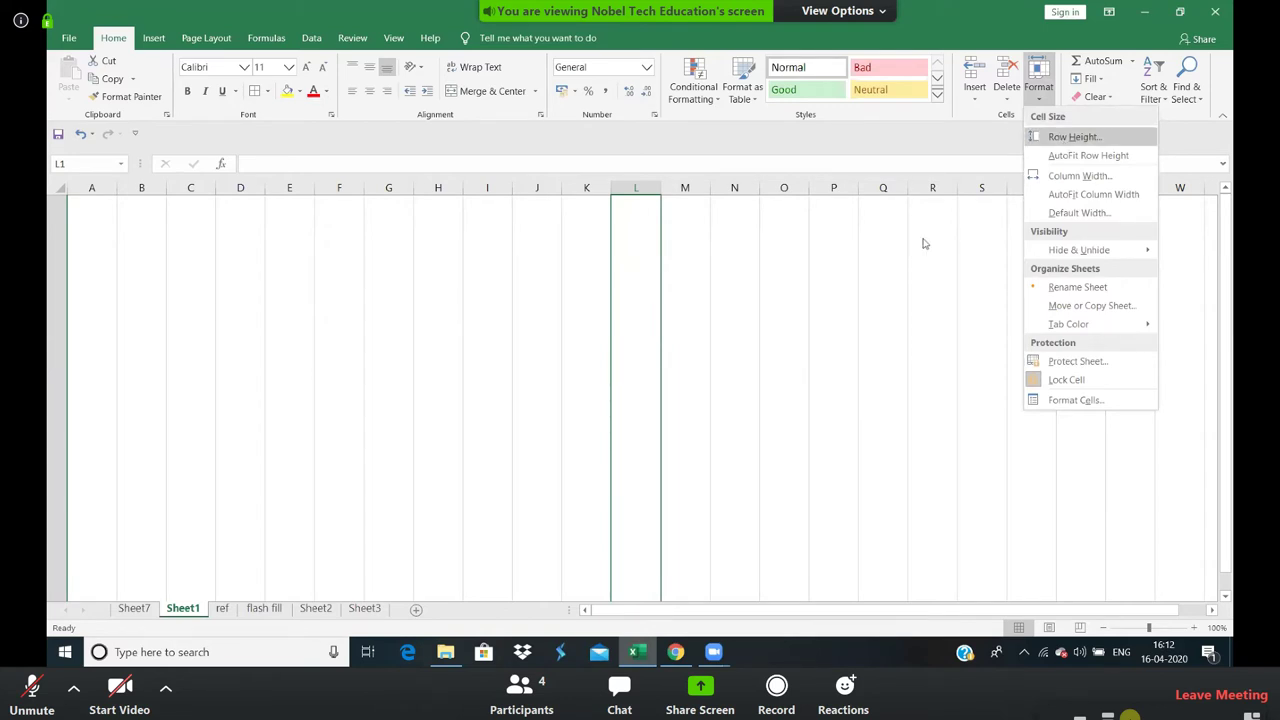
key("Return")
type("15")
key("Return")
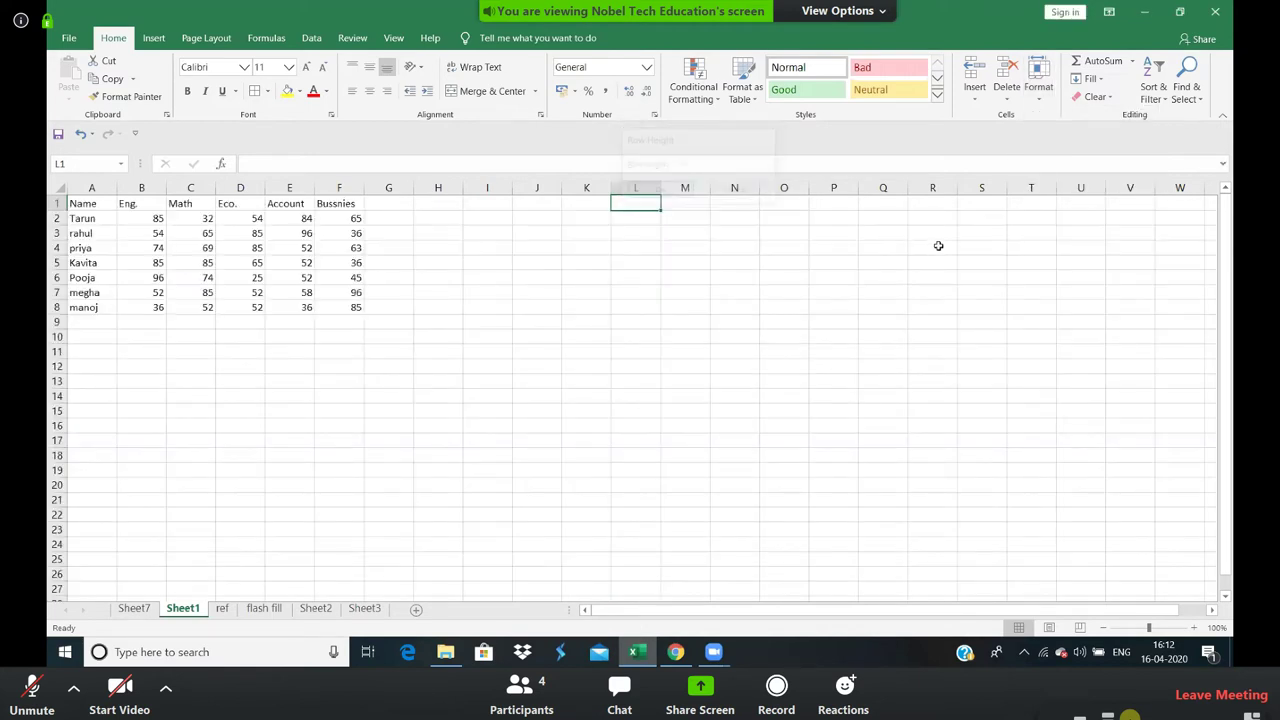
Step: Edit column L's width value in the Column Width dialog and apply it
left_click(1045, 95)
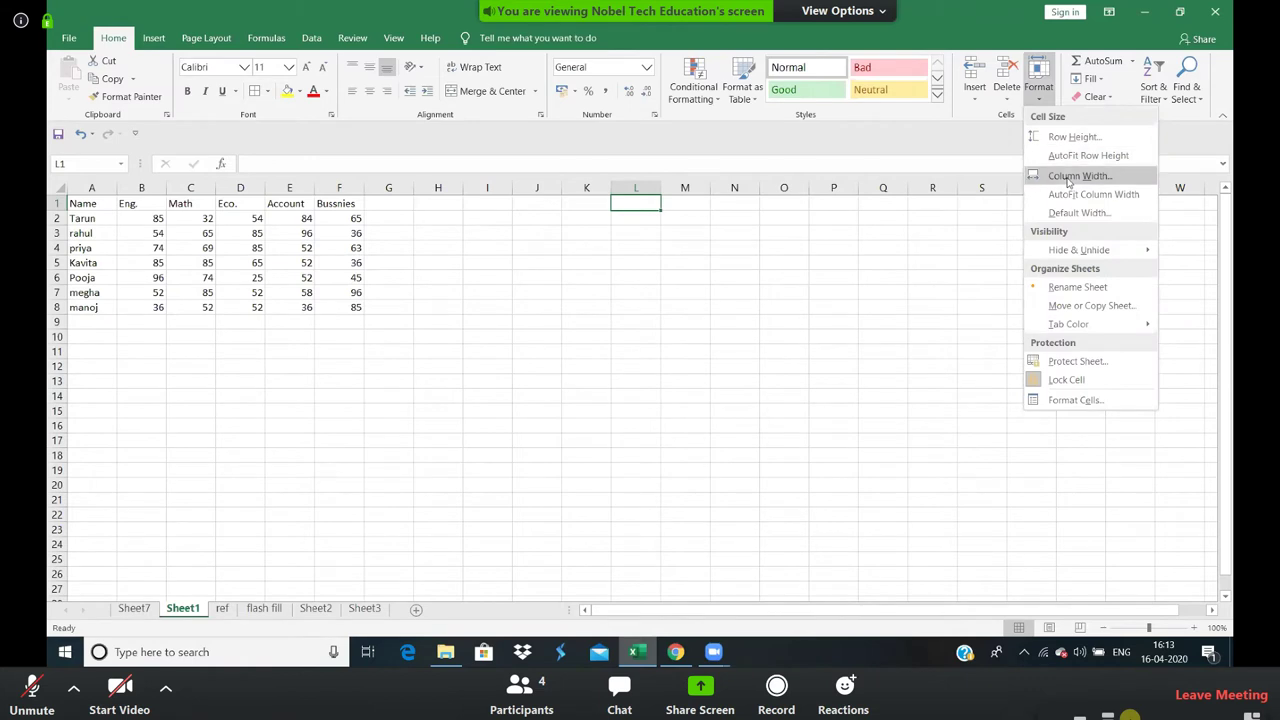
key("Return")
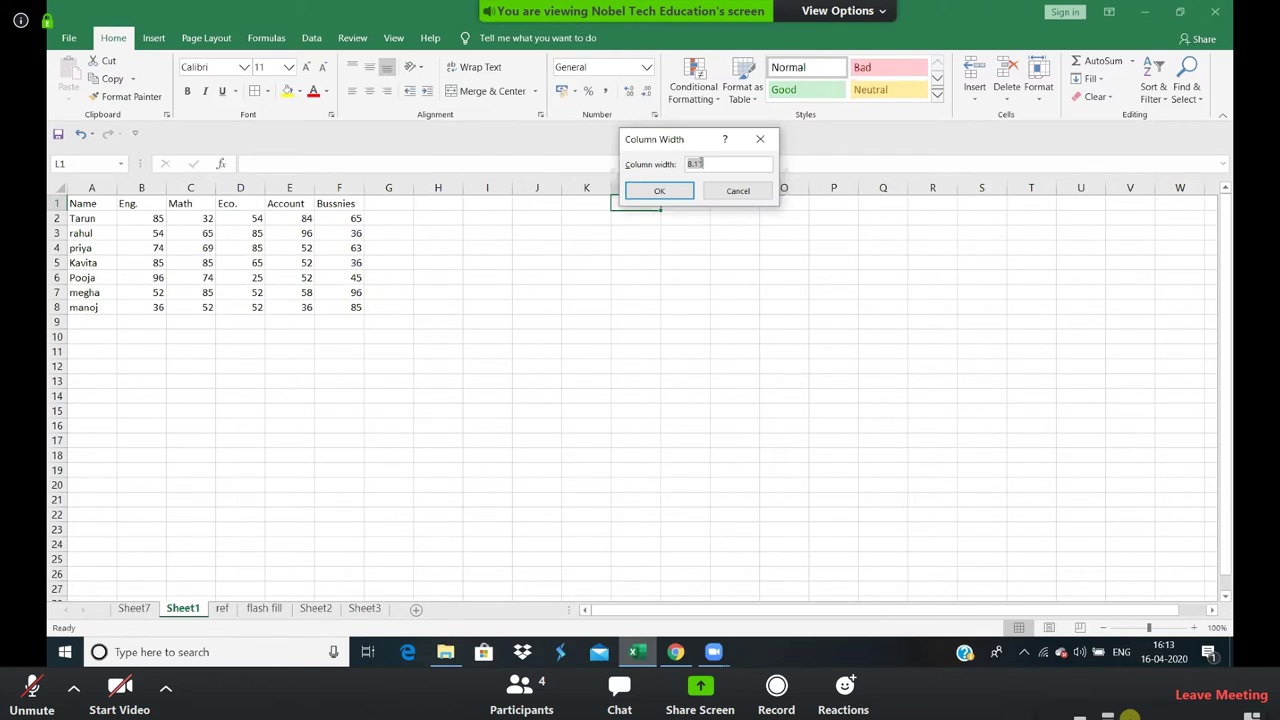
left_click(707, 163)
key("BackSpace")
key("BackSpace")
key("BackSpace")
left_click(674, 191)
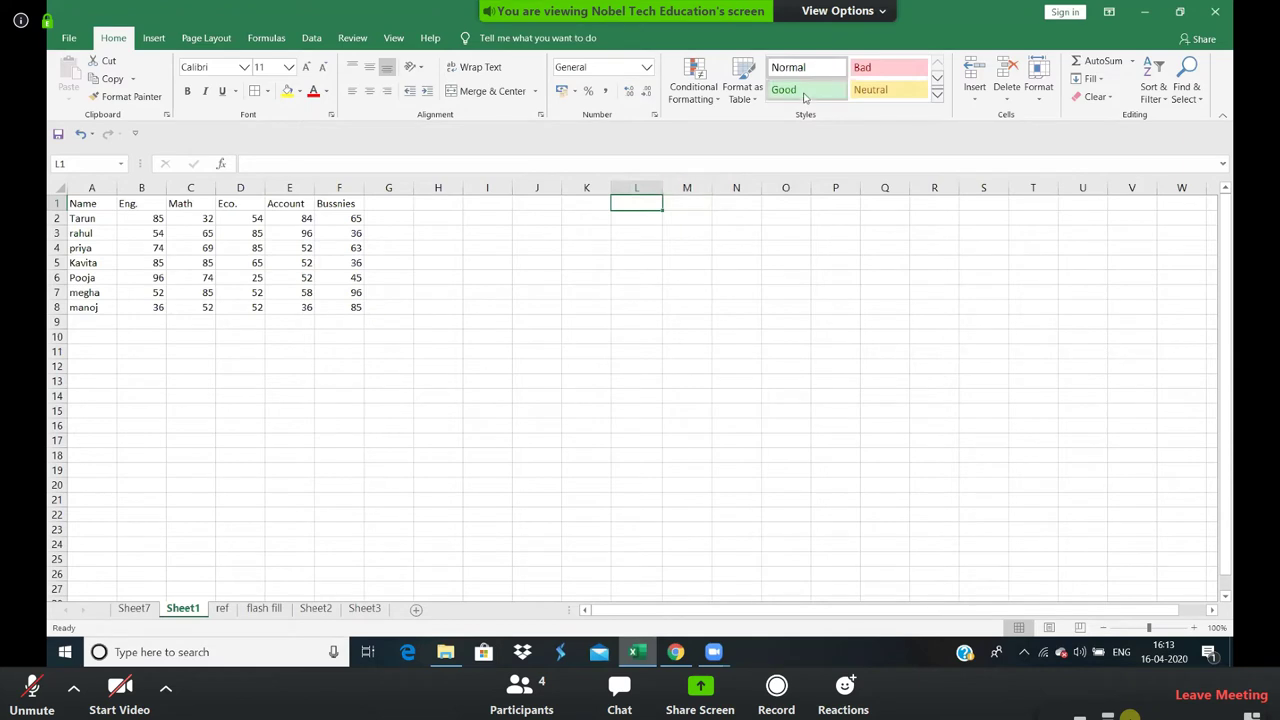
Step: Try column width 256, dismiss the out-of-range warning, then apply 255
left_click(1039, 100)
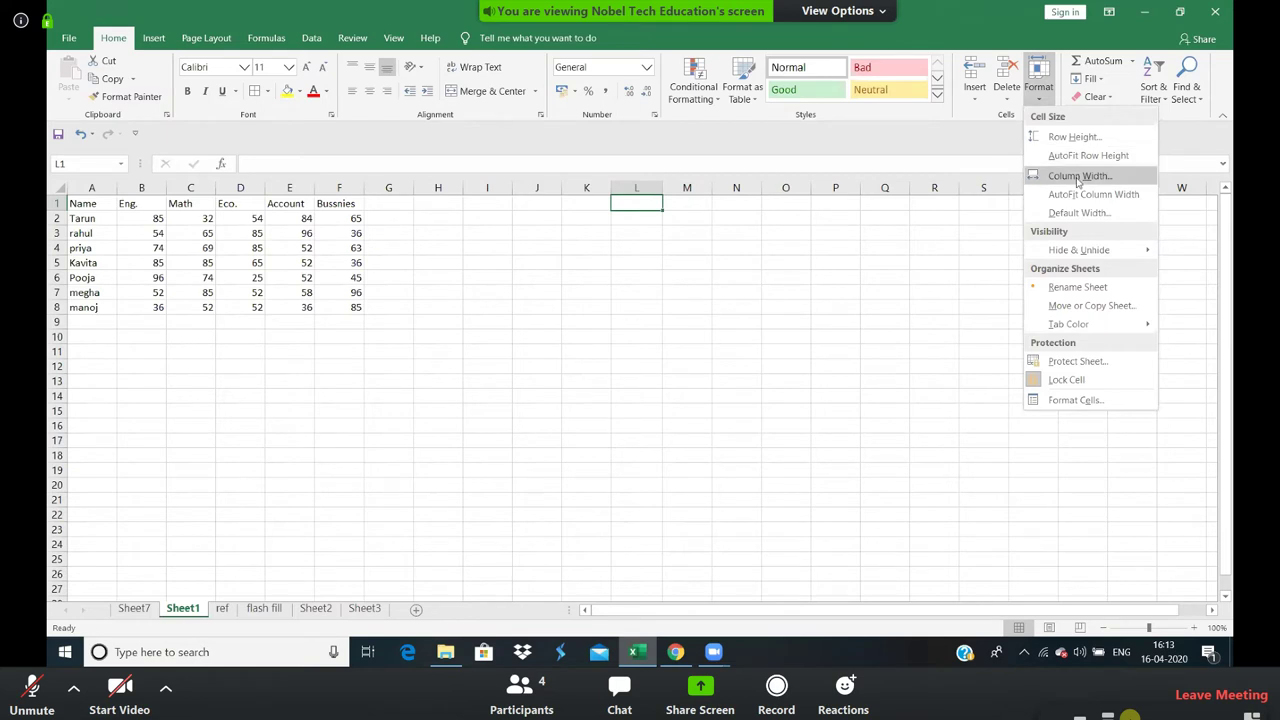
key("Return")
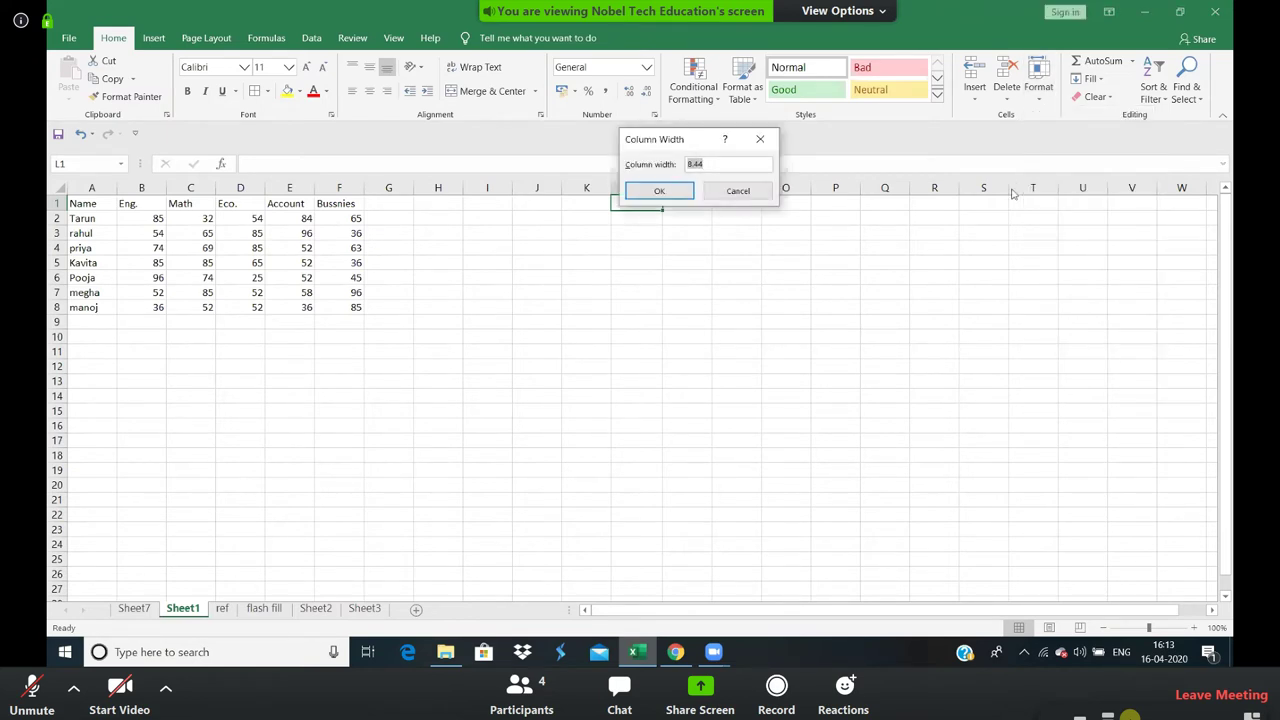
type("256")
key("Return")
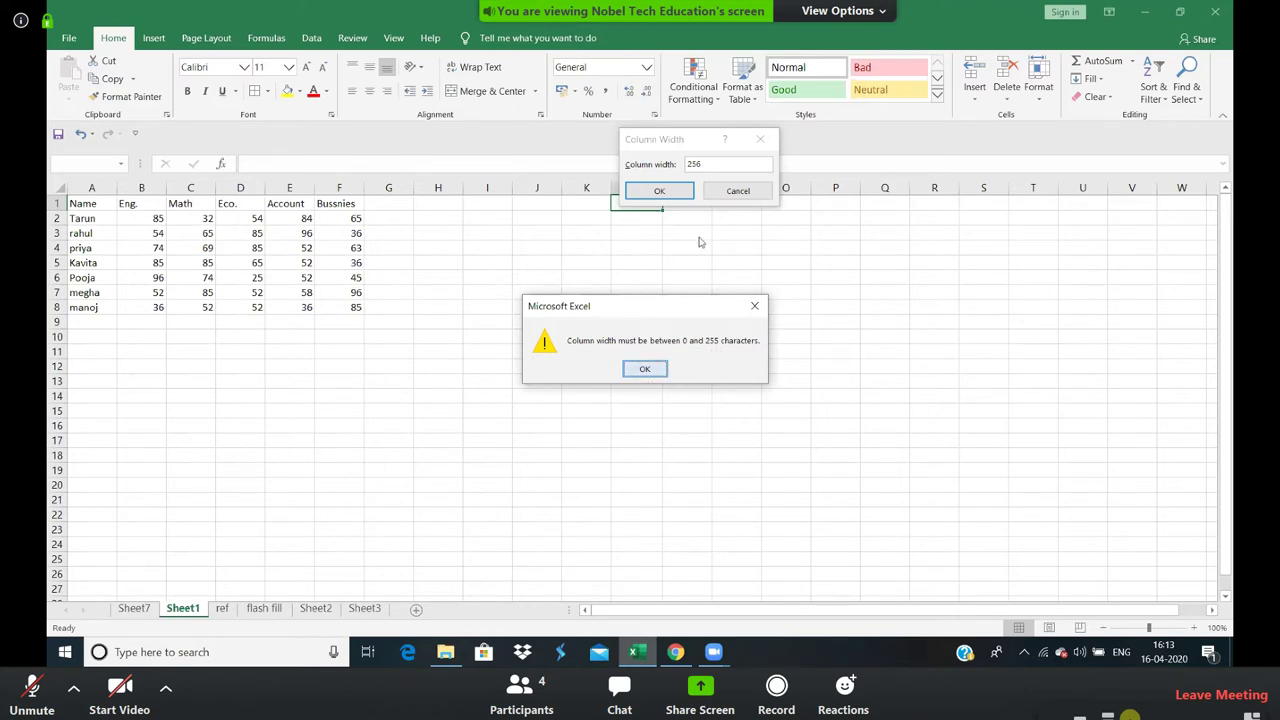
key("Return")
type("255")
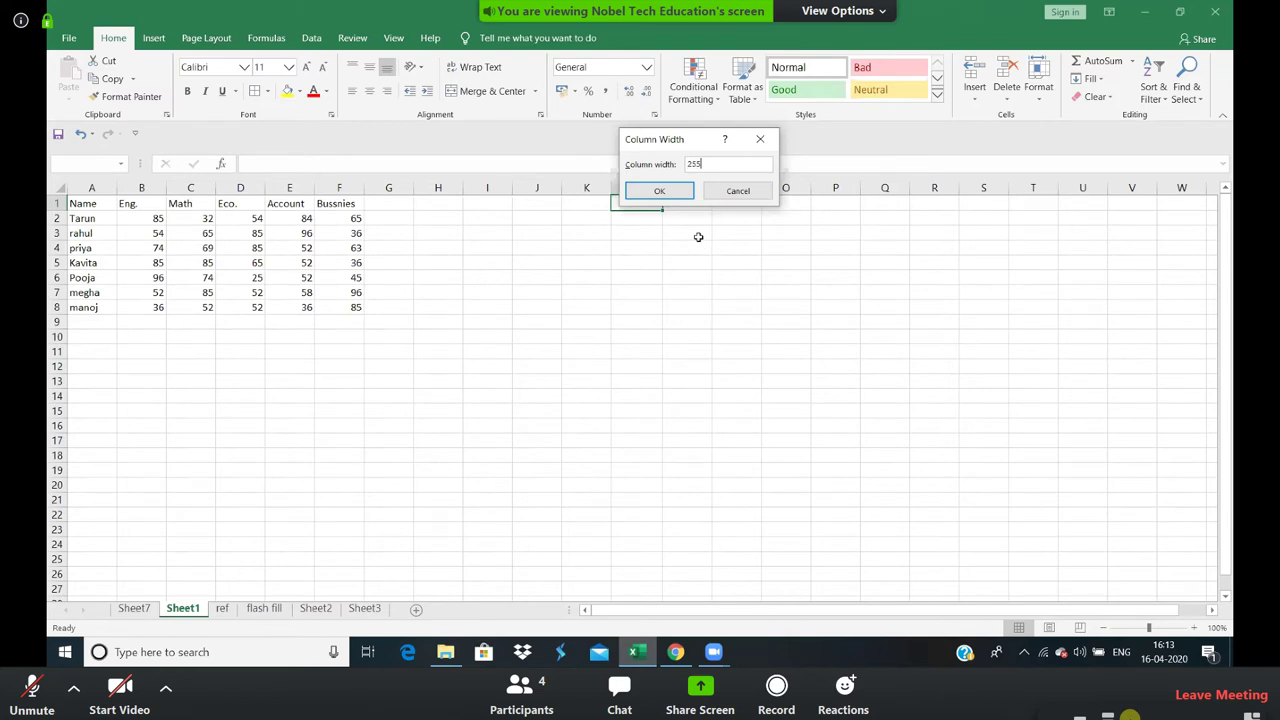
key("Return")
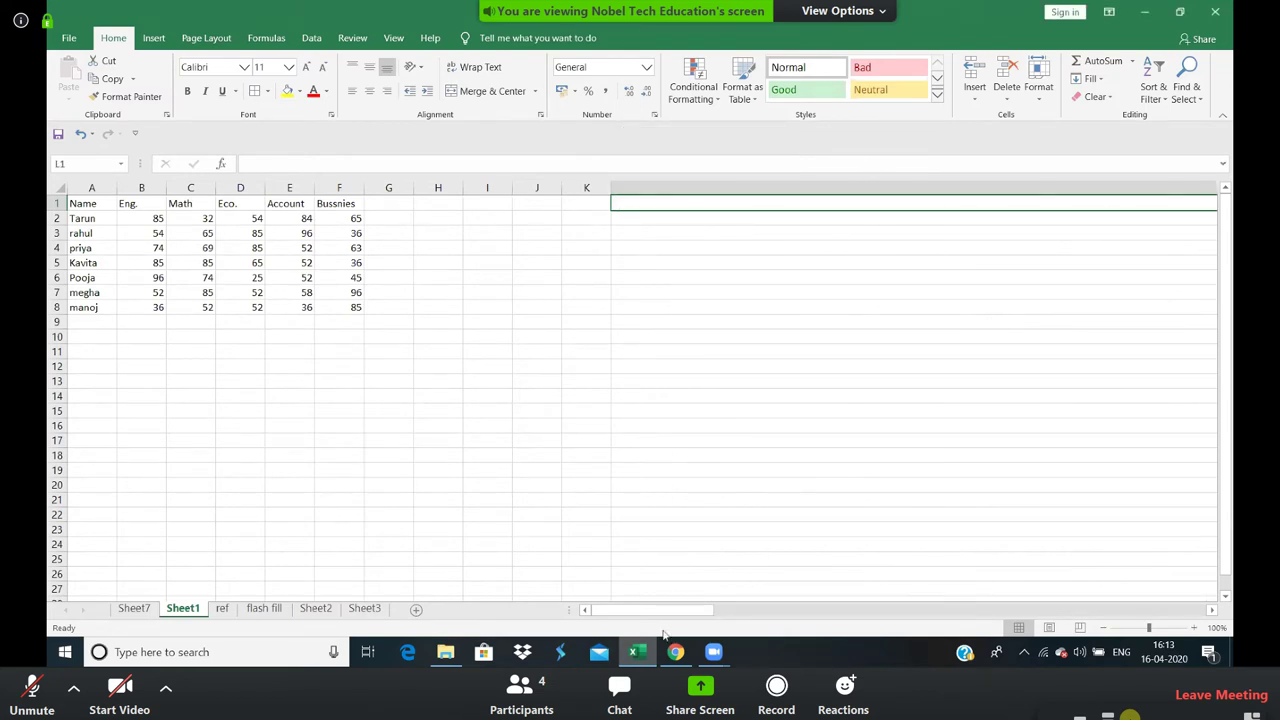
Step: Change Sheet1's default column width to 8.43 through Home > Format > Default Width
mouse_move(684, 607)
left_mouse_down()
mouse_move(986, 581)
mouse_move(797, 560)
mouse_move(609, 353)
mouse_move(841, 70)
left_mouse_up()
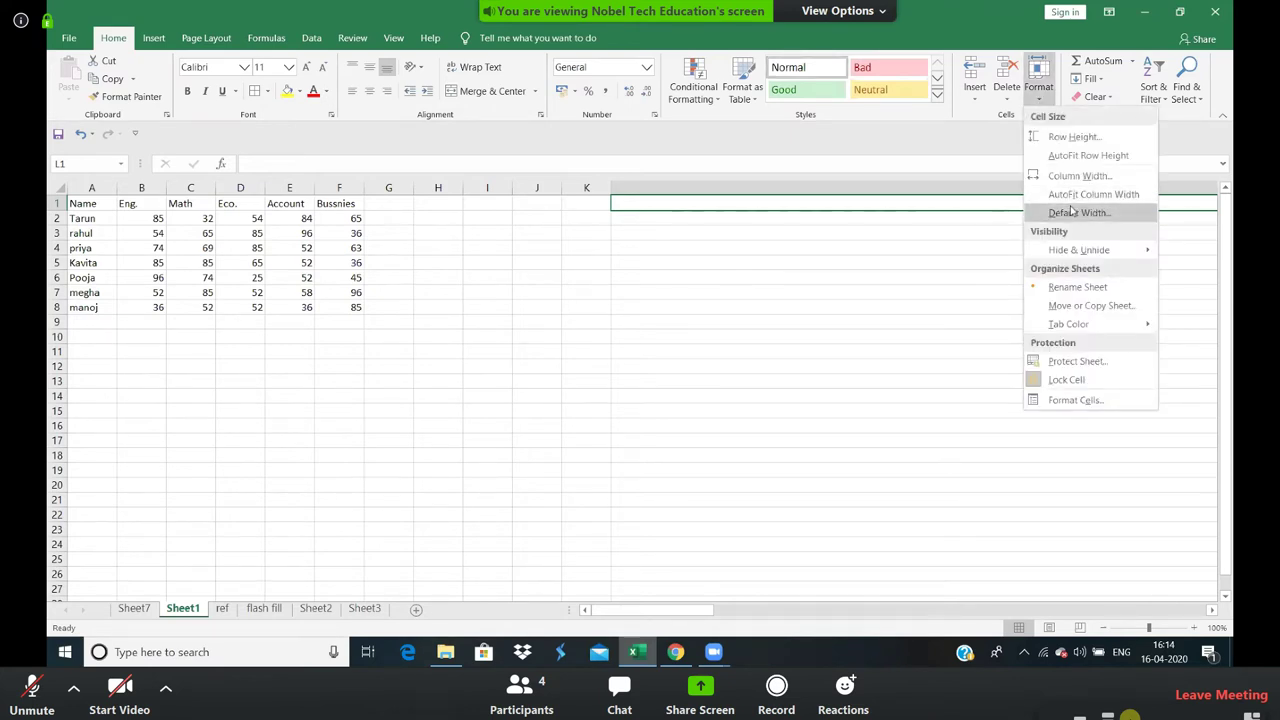
left_click(1071, 212)
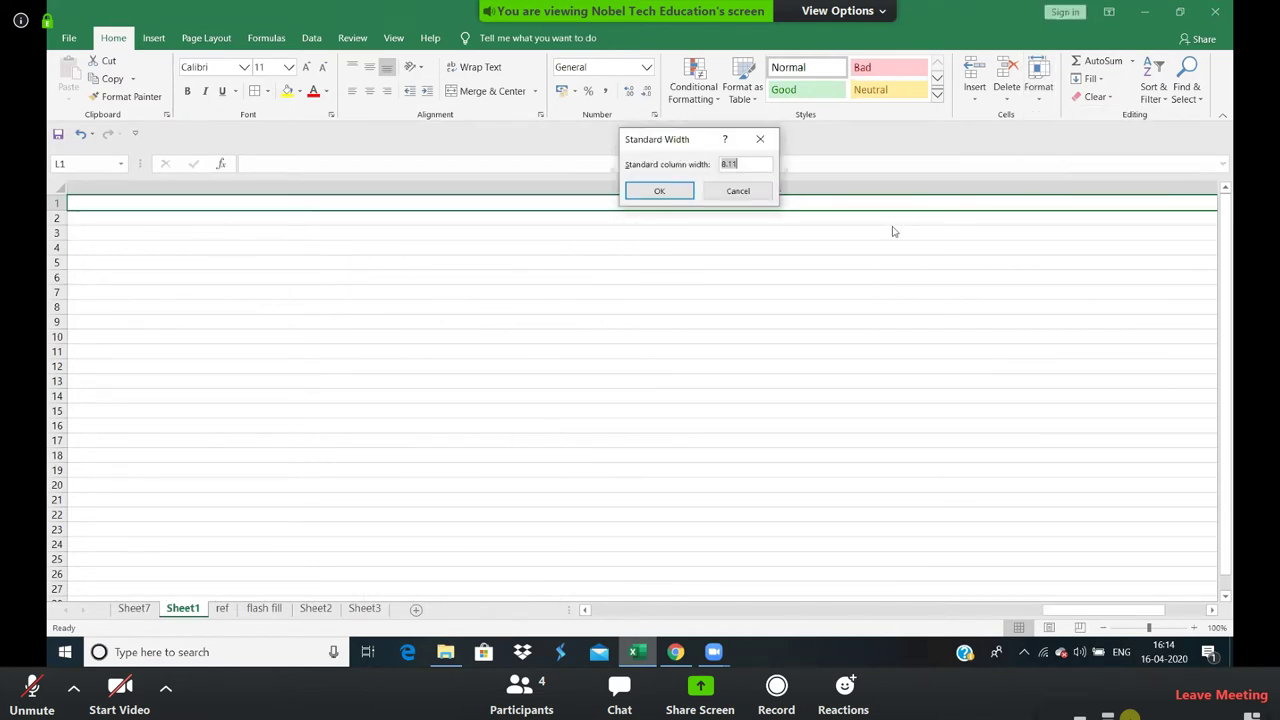
left_click(750, 164)
key("BackSpace")
key("BackSpace")
key("BackSpace")
key("BackSpace")
type("8.43")
key("Return")
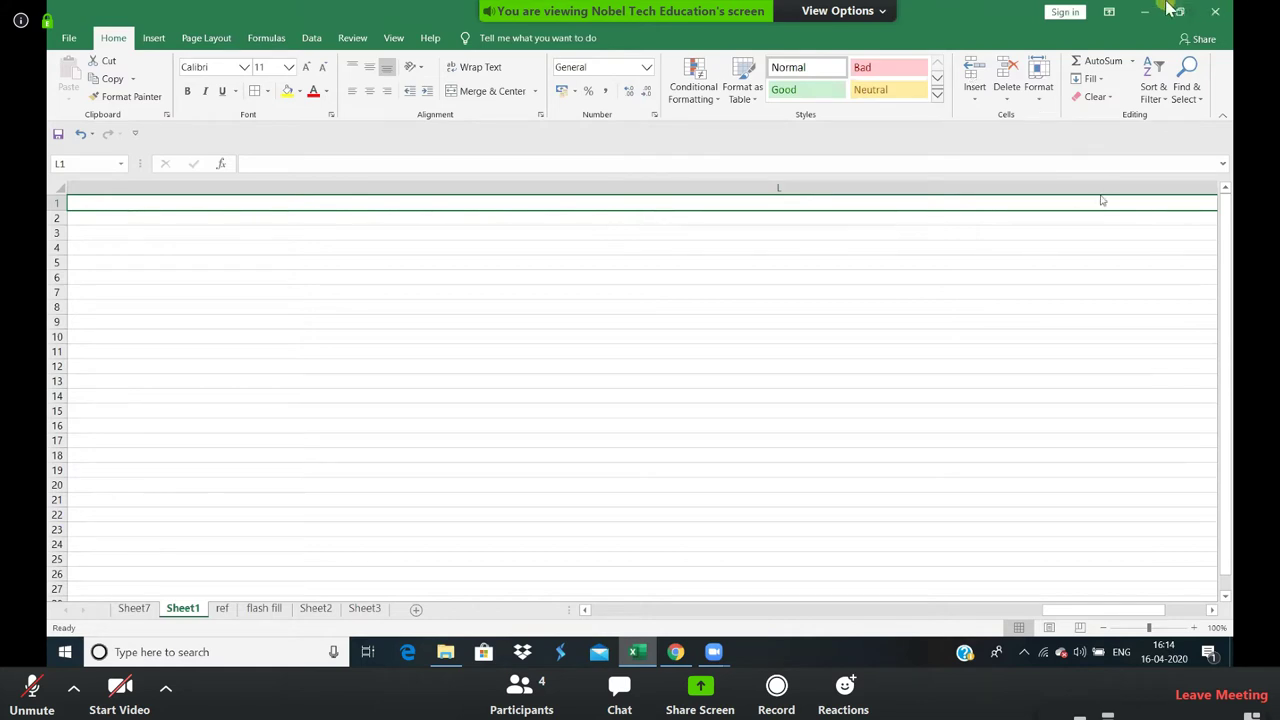
Step: Set the Zoom share's zoom ratio to 100% (Original Size) so column L shows at normal width
left_click(848, 10)
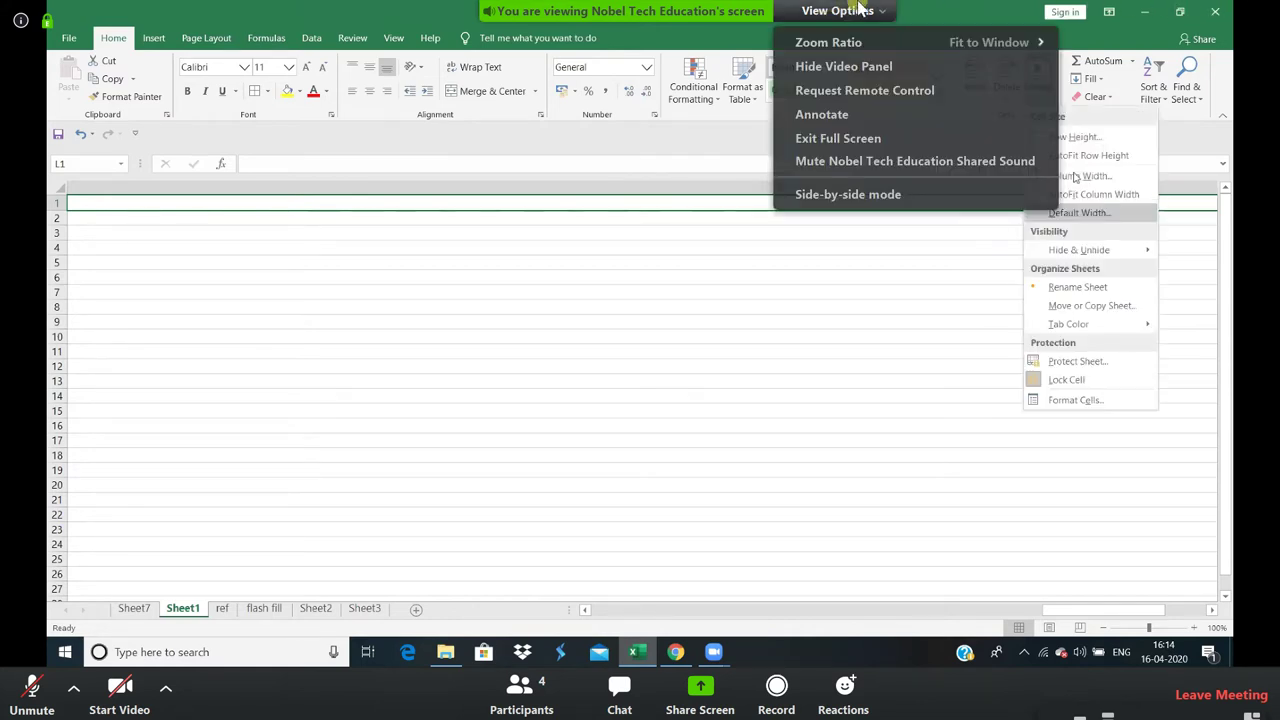
mouse_move(851, 42)
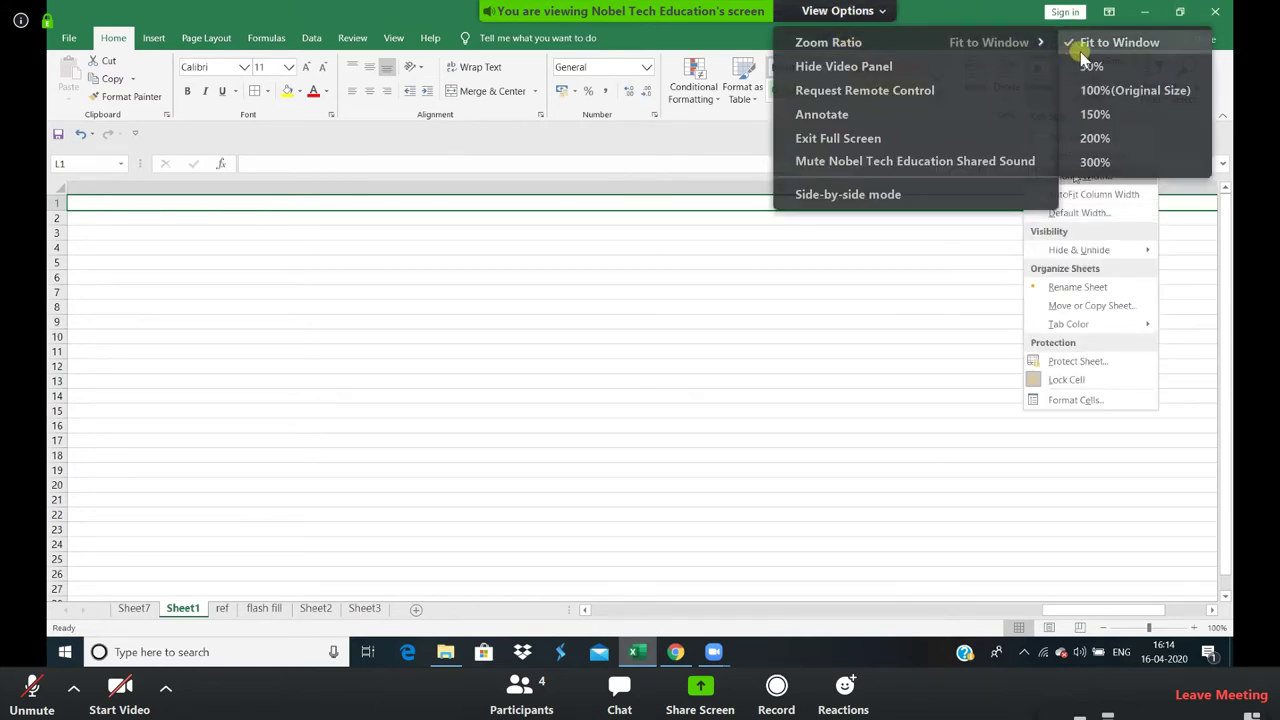
left_click(1097, 91)
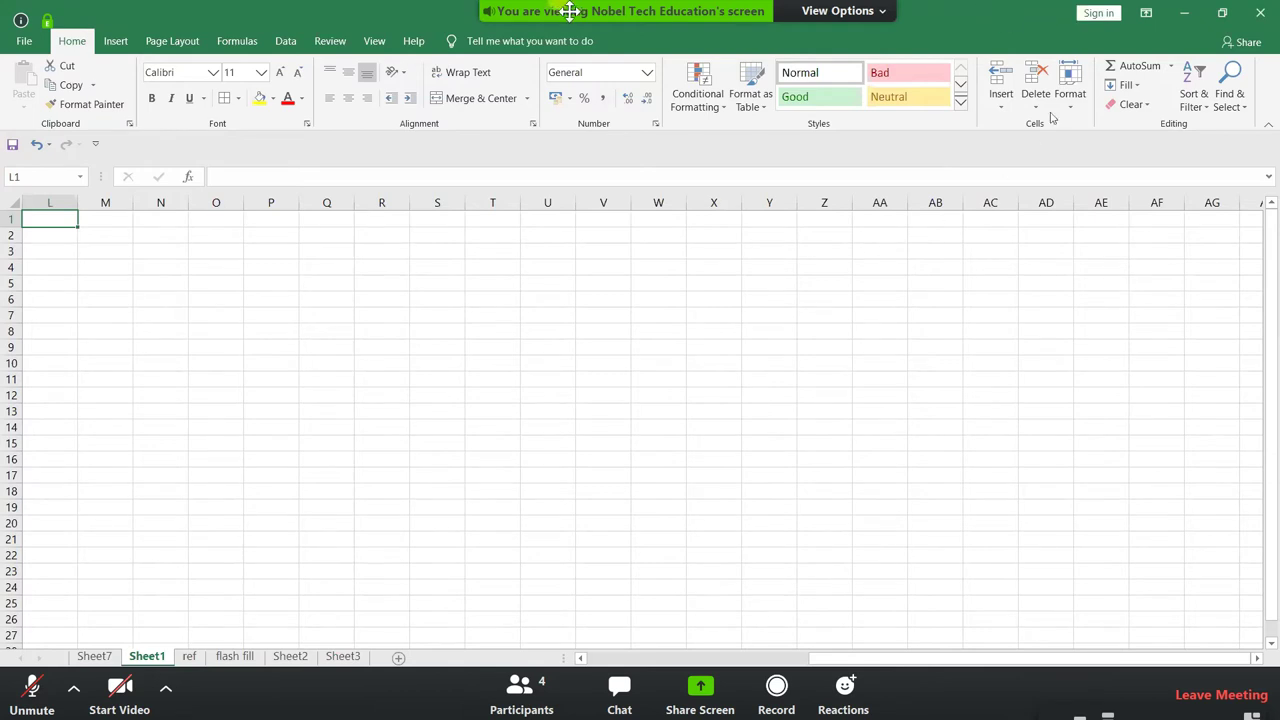
left_click(870, 12)
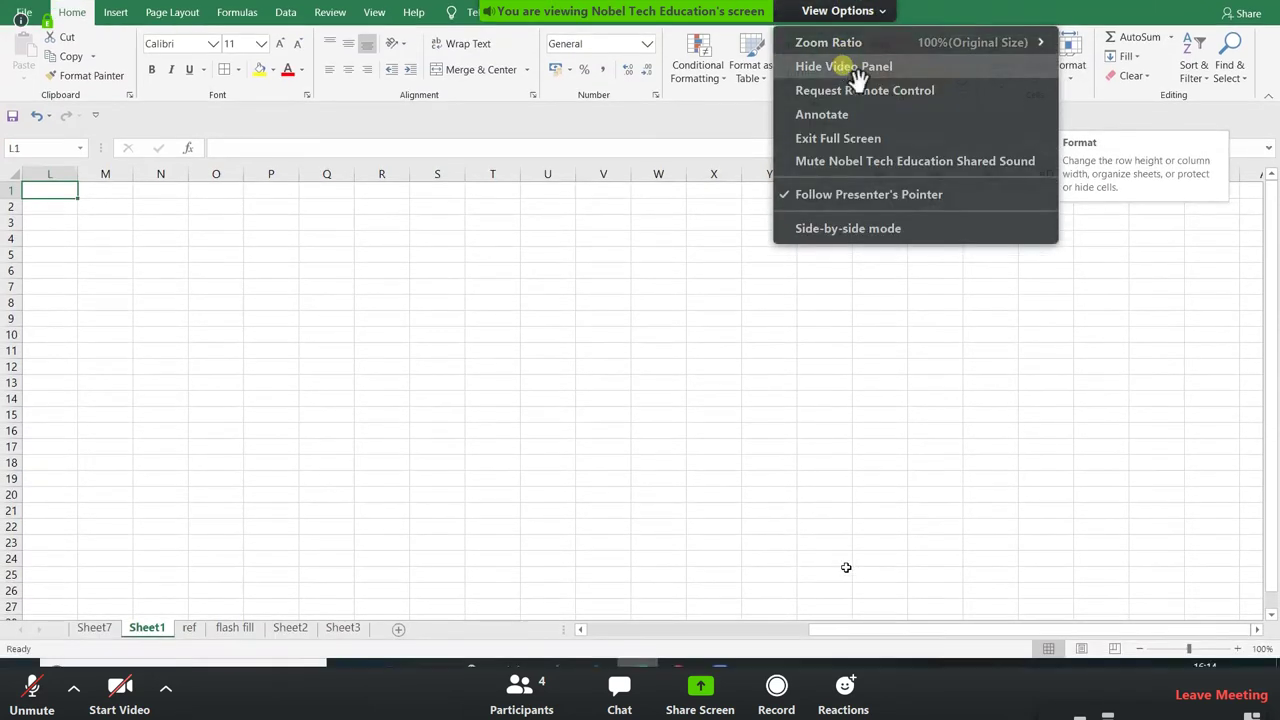
left_click(867, 10)
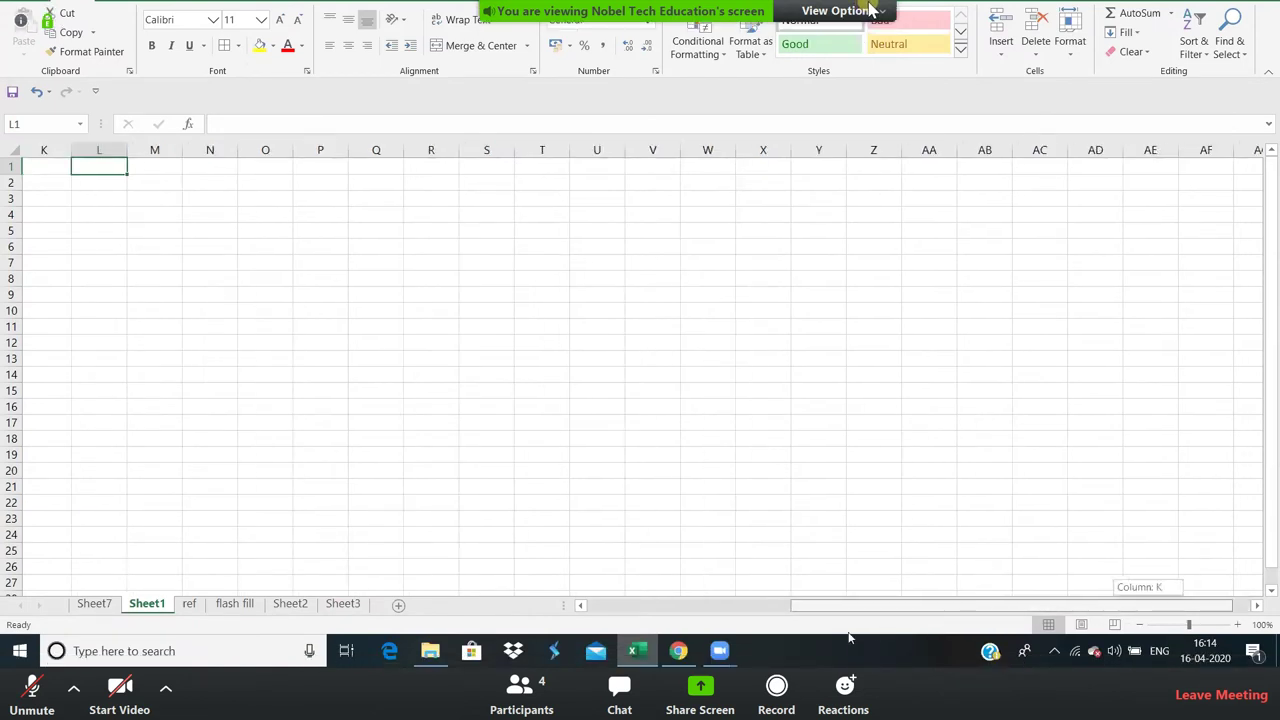
left_click(872, 10)
mouse_move(878, 40)
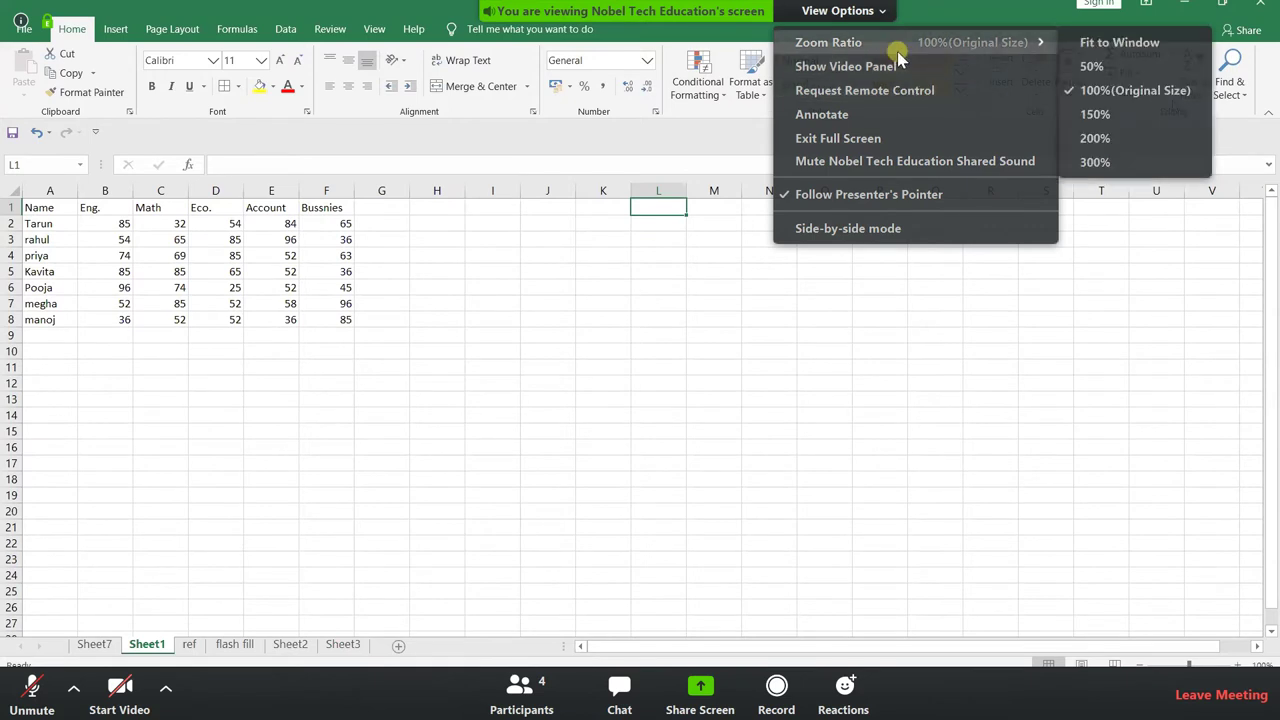
Step: Hide the Eco. column D, then select columns C through E around it
left_click(923, 277)
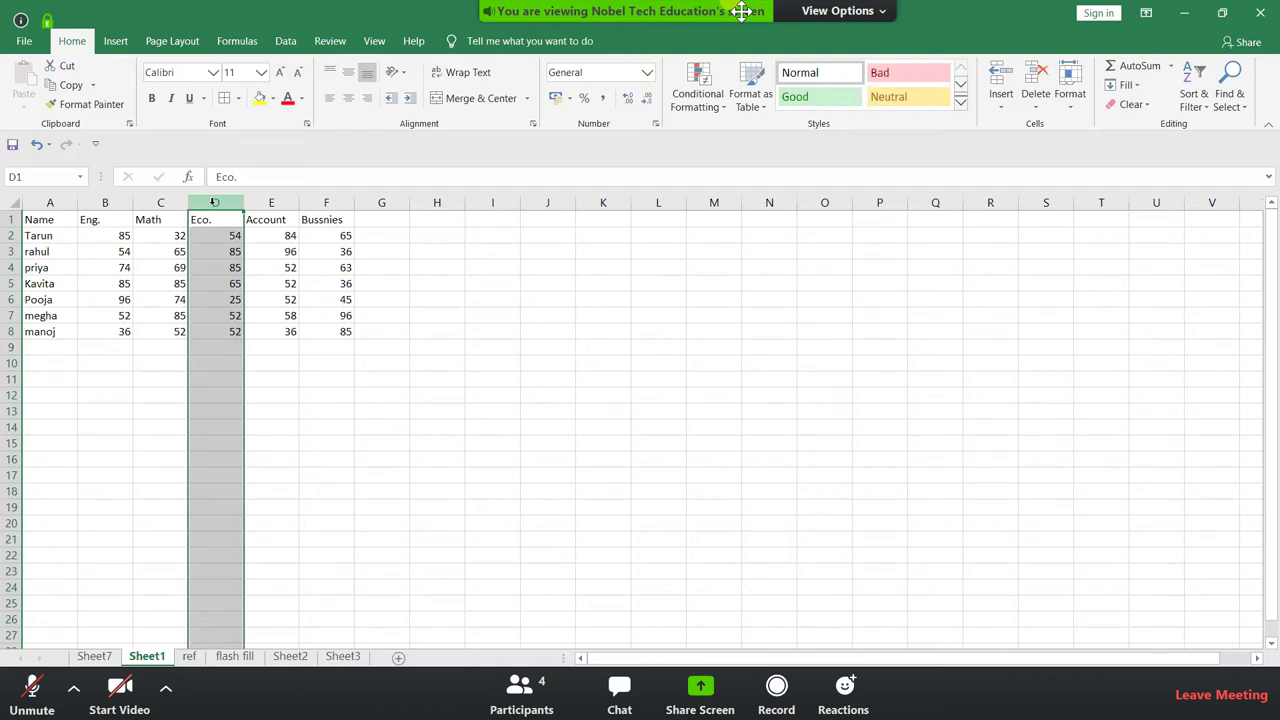
right_click(213, 202)
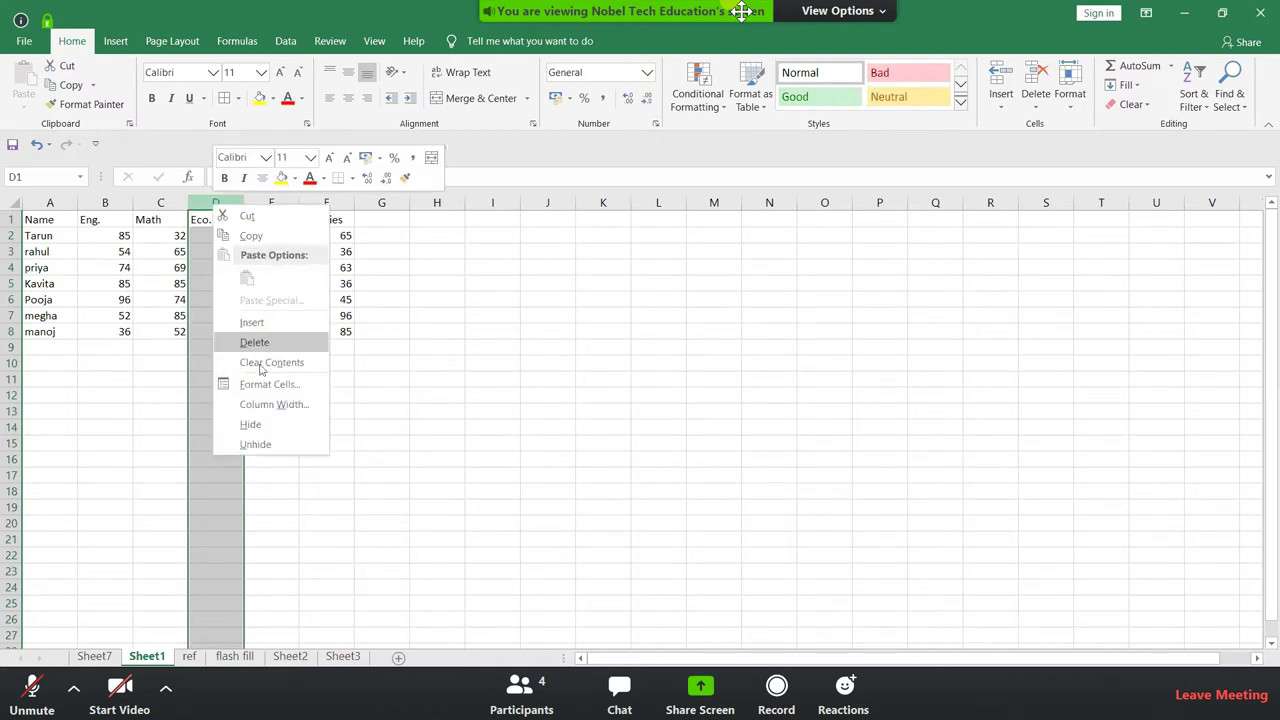
left_click(250, 424)
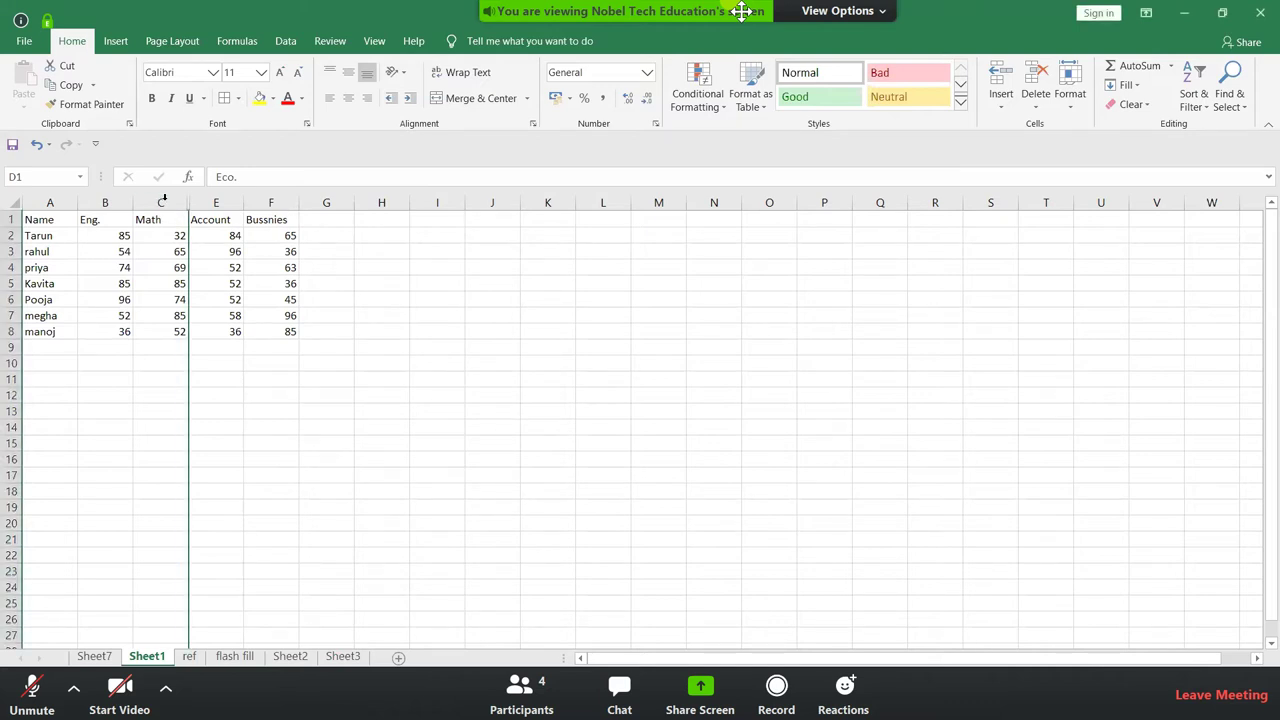
left_click_drag(162, 200, 215, 197)
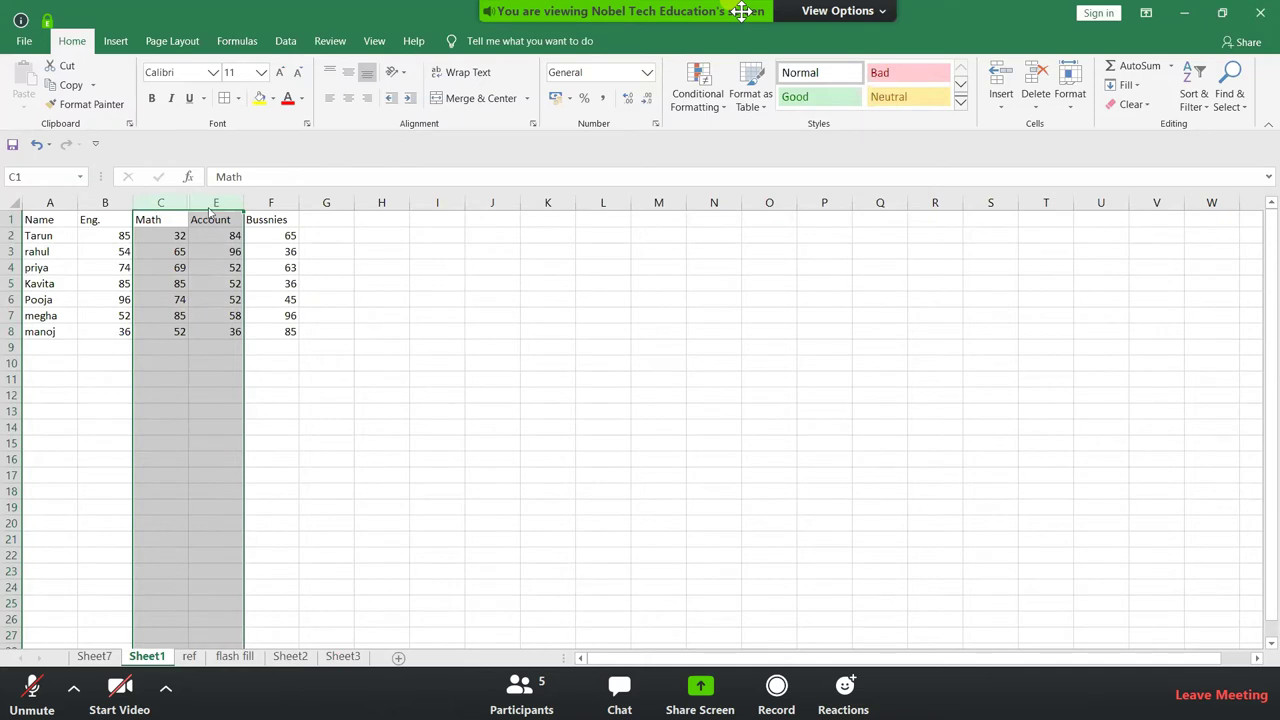
Step: Unhide the Eco. column D, then hide row 3 containing rahul
right_click(196, 199)
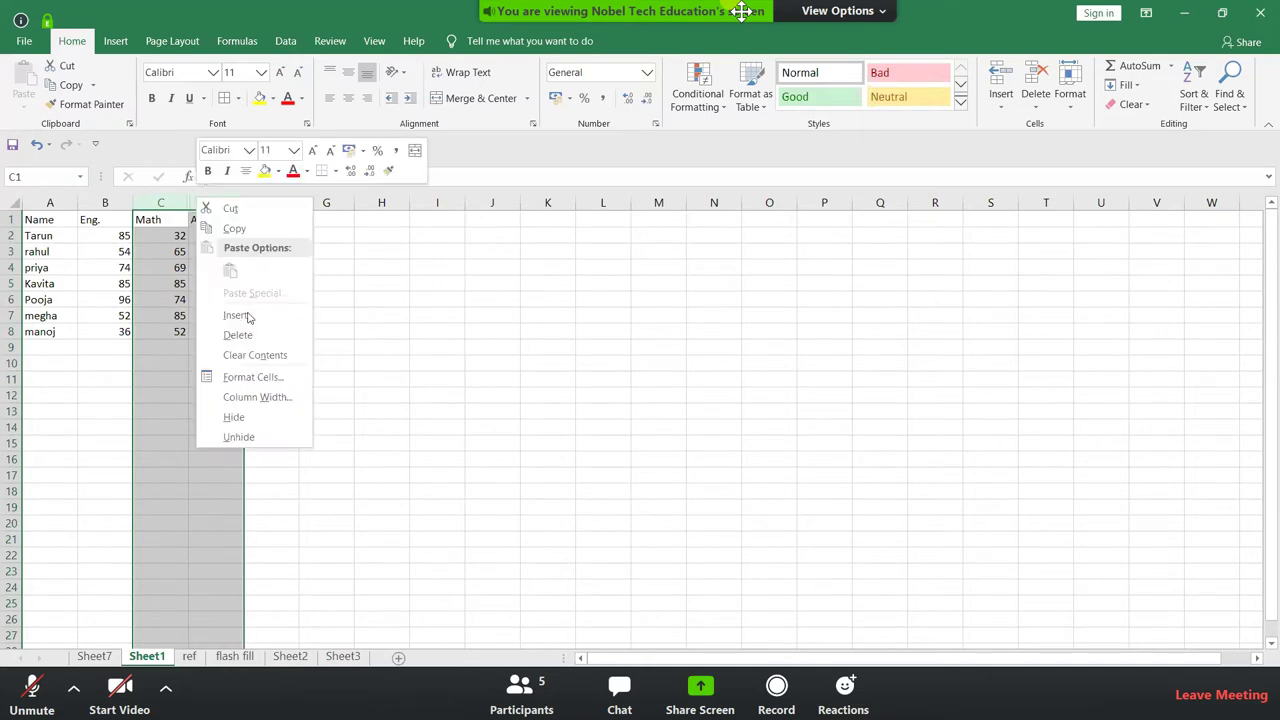
left_click(240, 437)
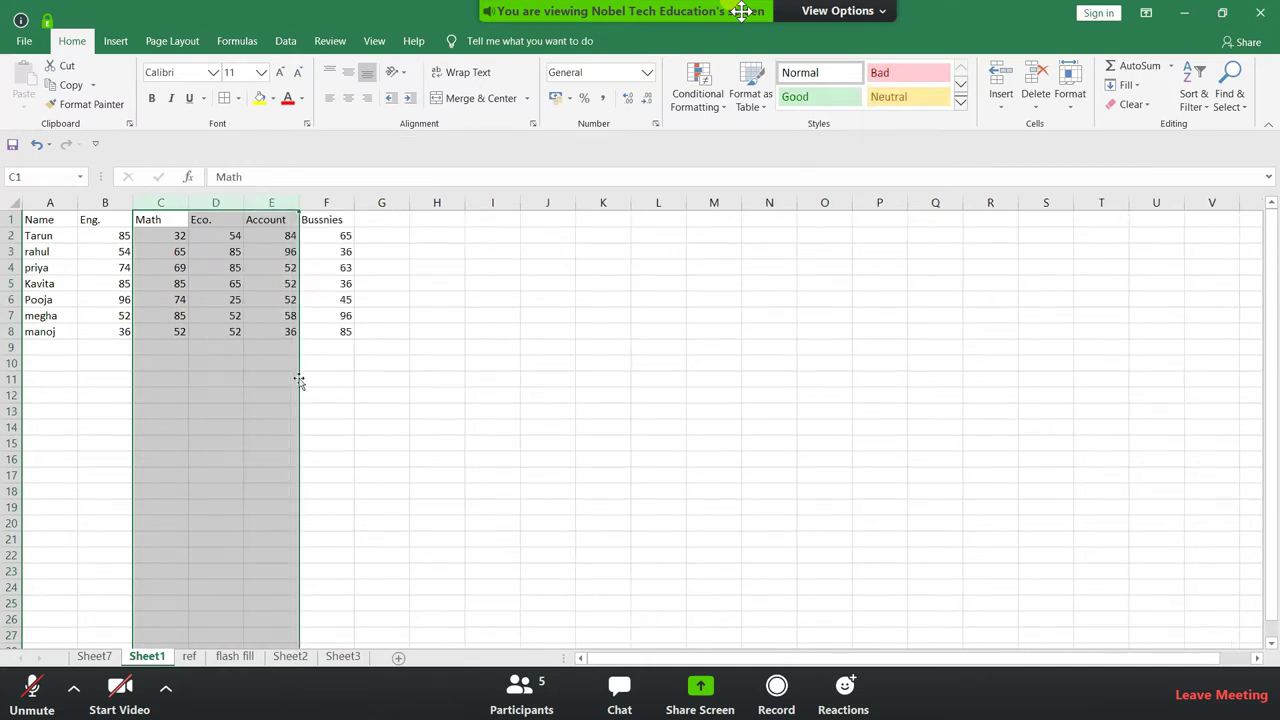
left_click(11, 253)
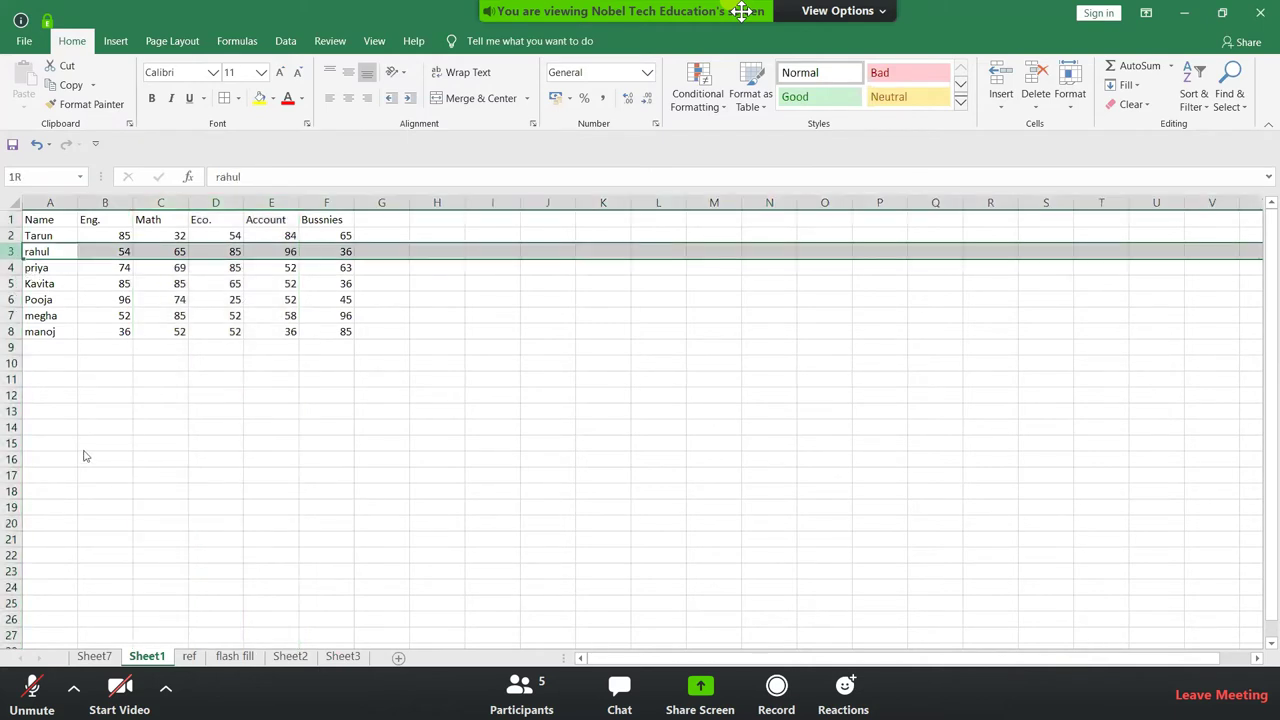
key("shift+F10")
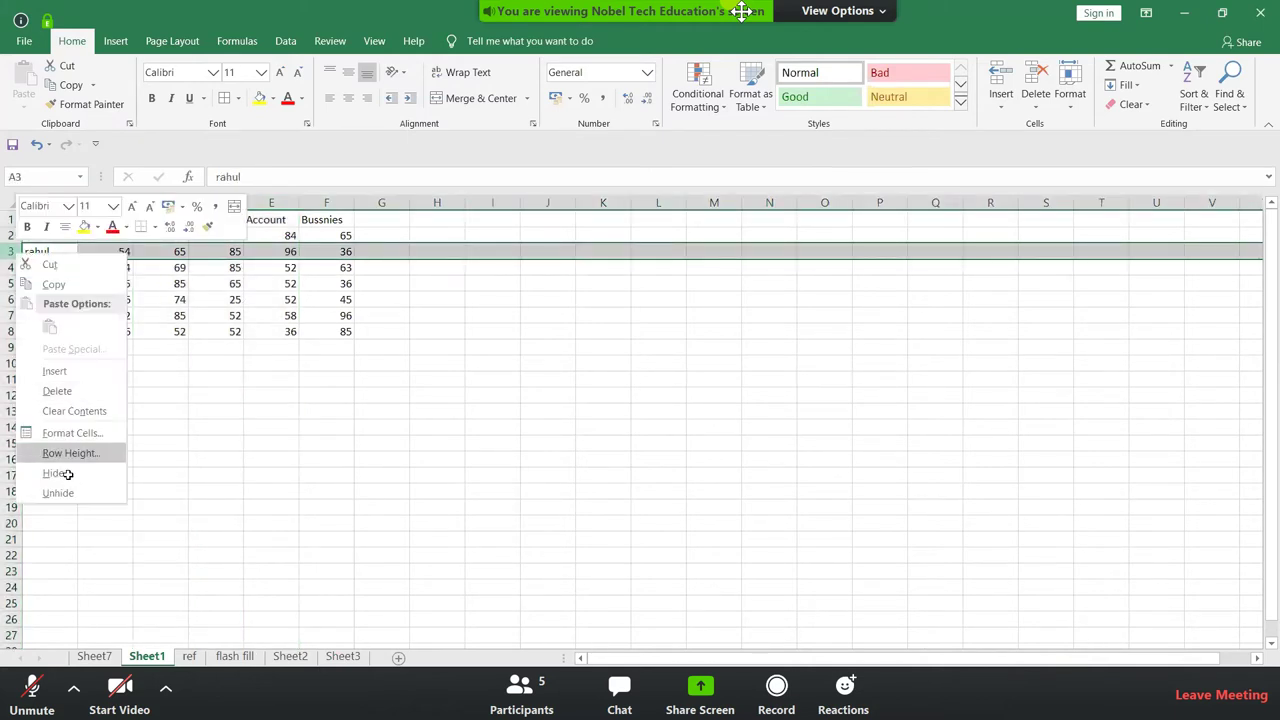
key("Return")
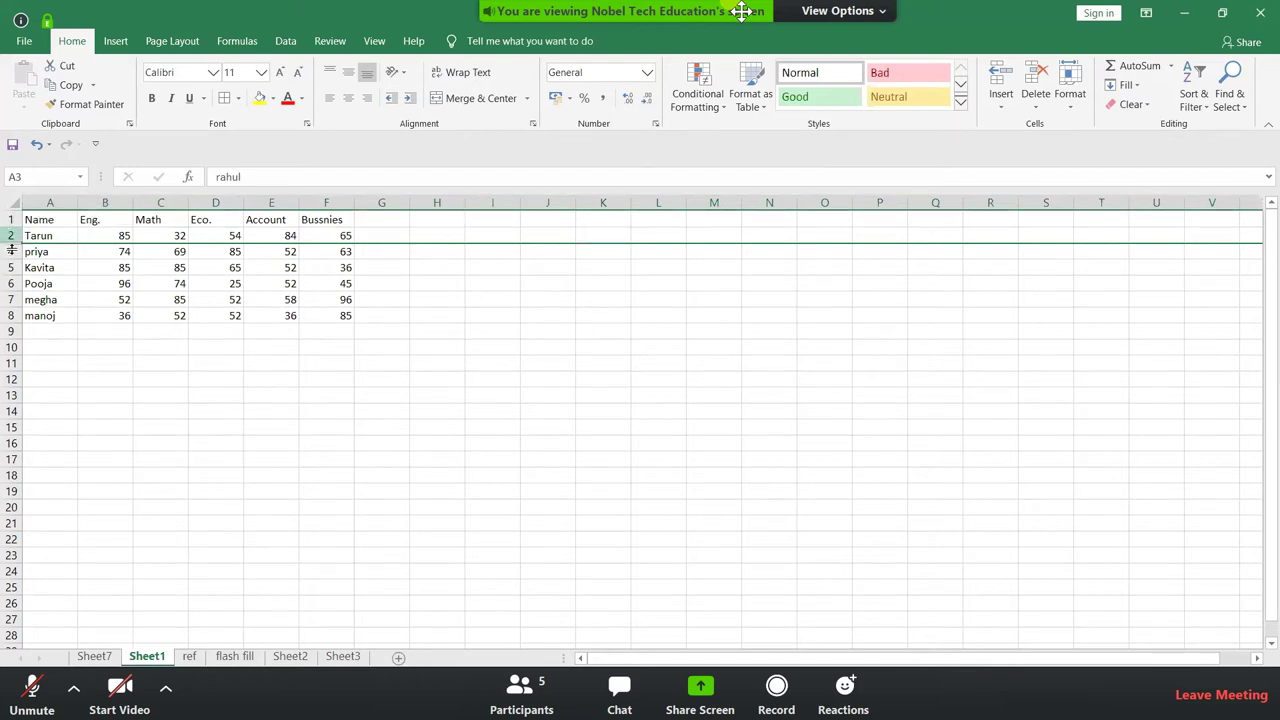
Step: Select rows 2 to 4 and unhide row 3 (rahul) again
left_click_drag(12, 236, 12, 251)
right_click(18, 246)
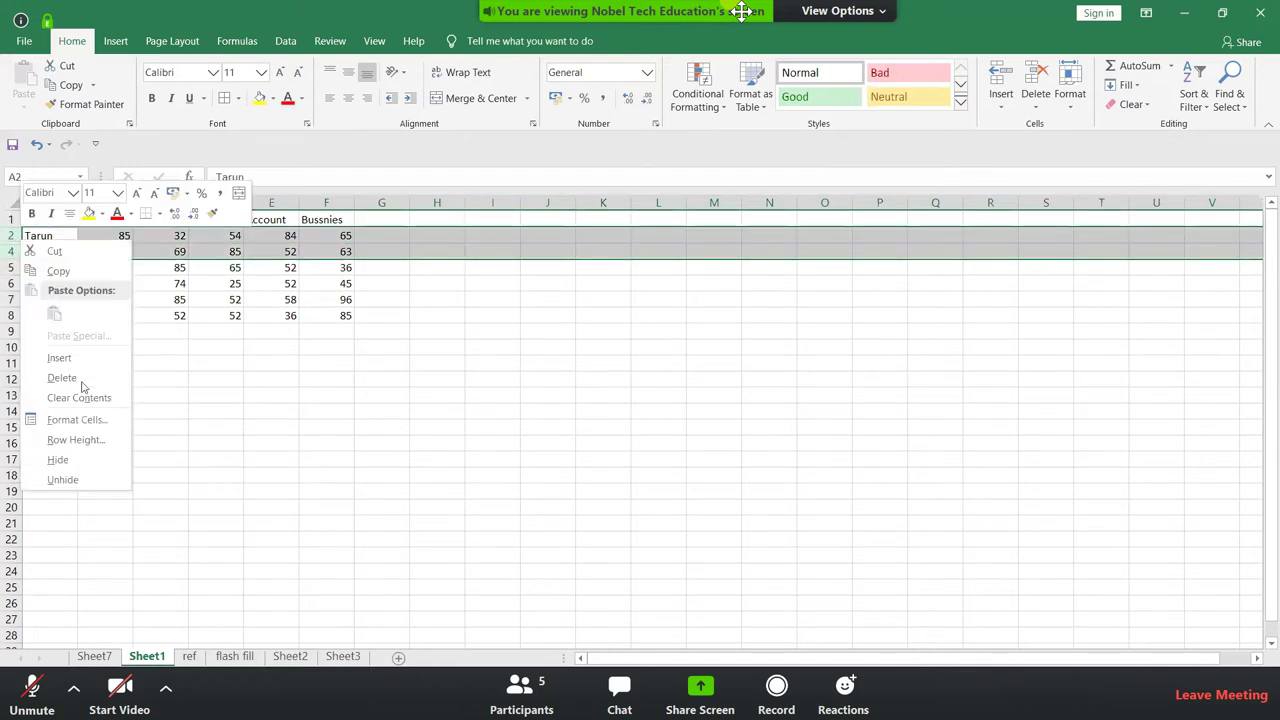
left_click(73, 480)
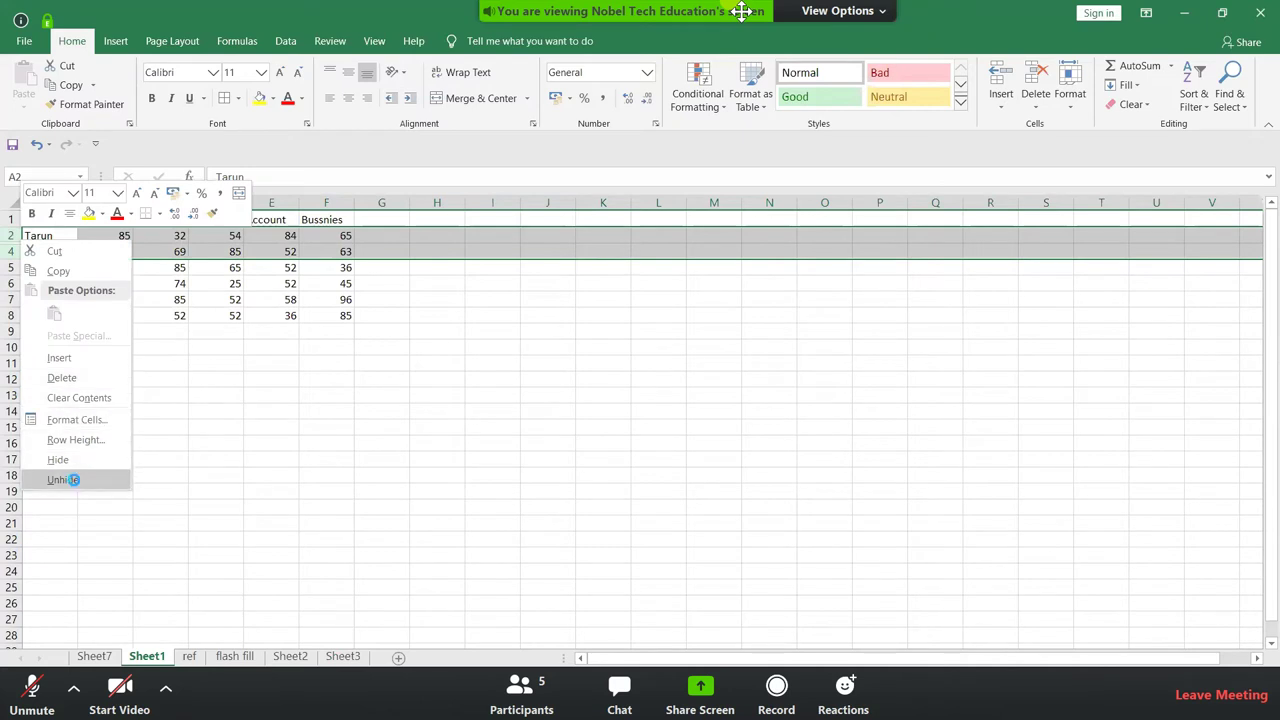
left_click(345, 331)
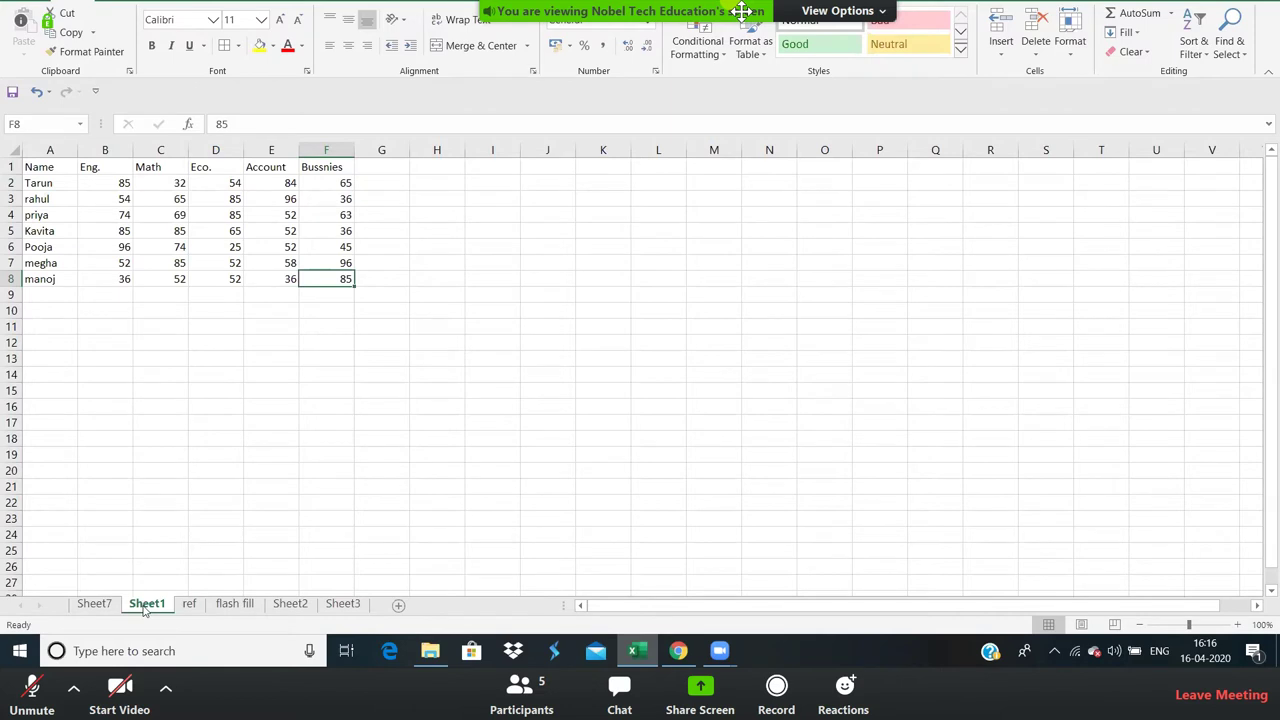
Step: Unhide Sheet1 from the Unhide dialog so it reappears between Sheet7 and ref
right_click(145, 605)
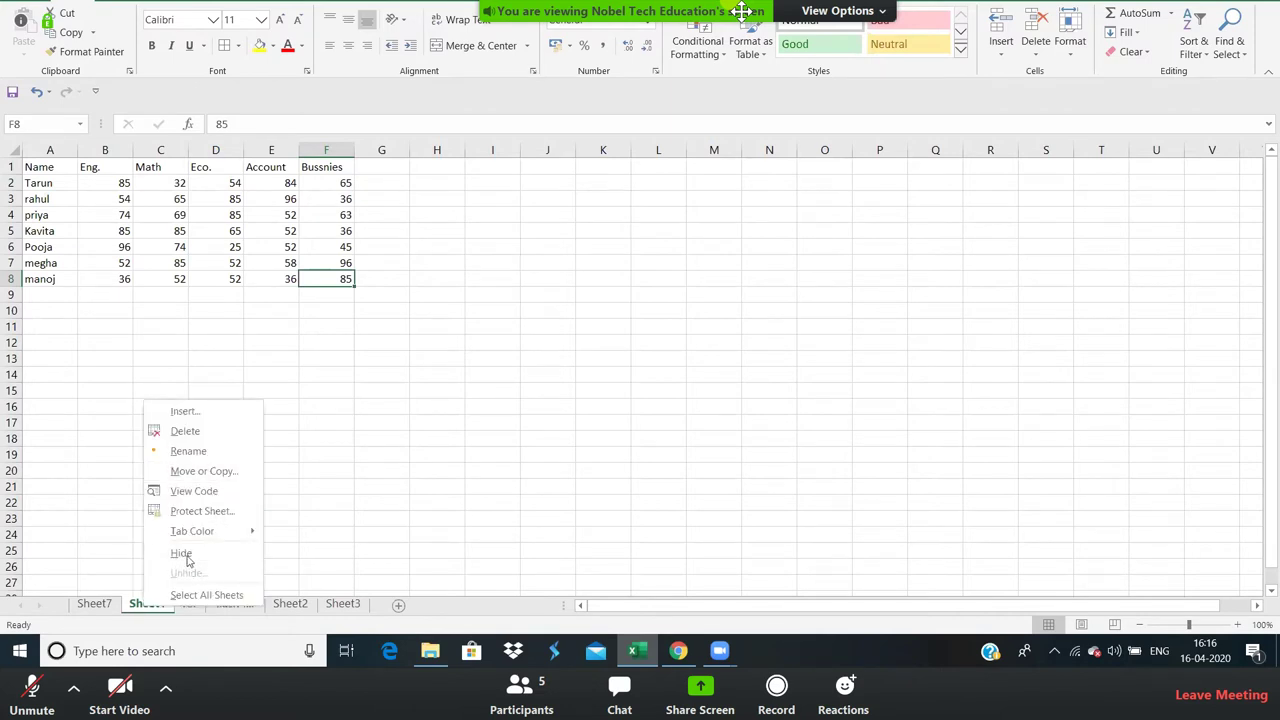
left_click(186, 556)
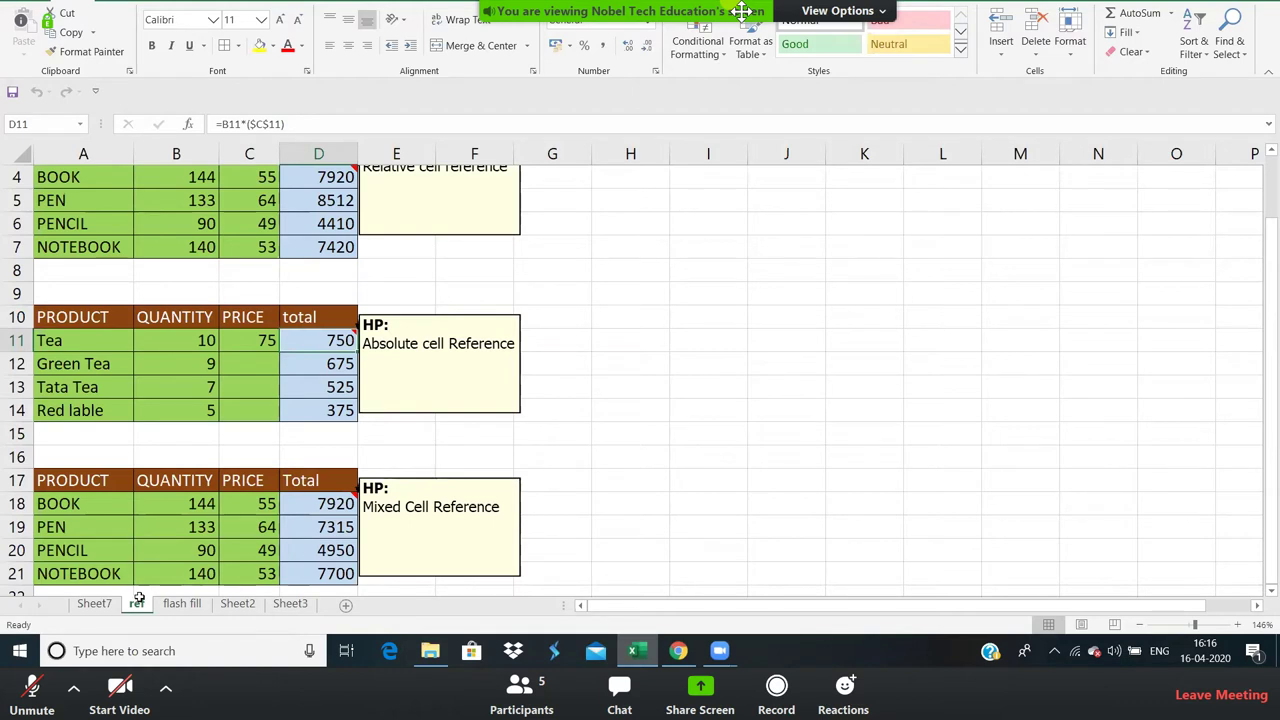
right_click(139, 598)
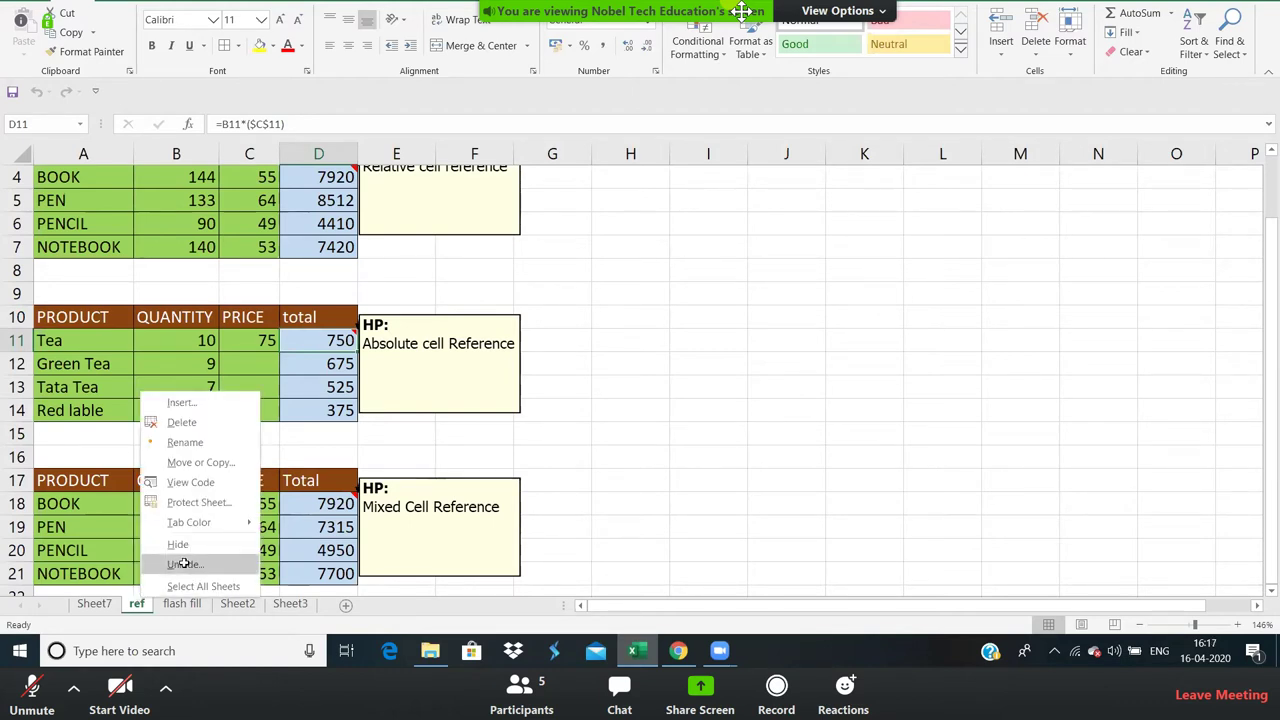
left_click(184, 564)
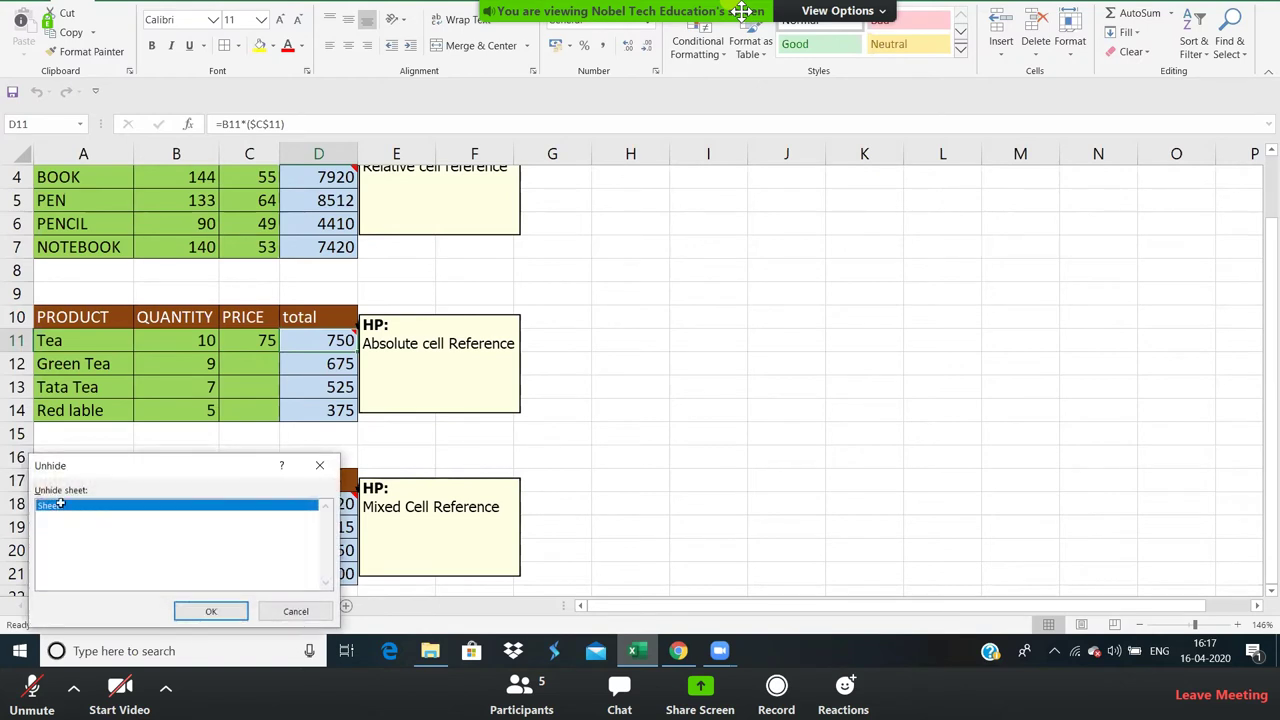
left_click(213, 613)
left_click(213, 613)
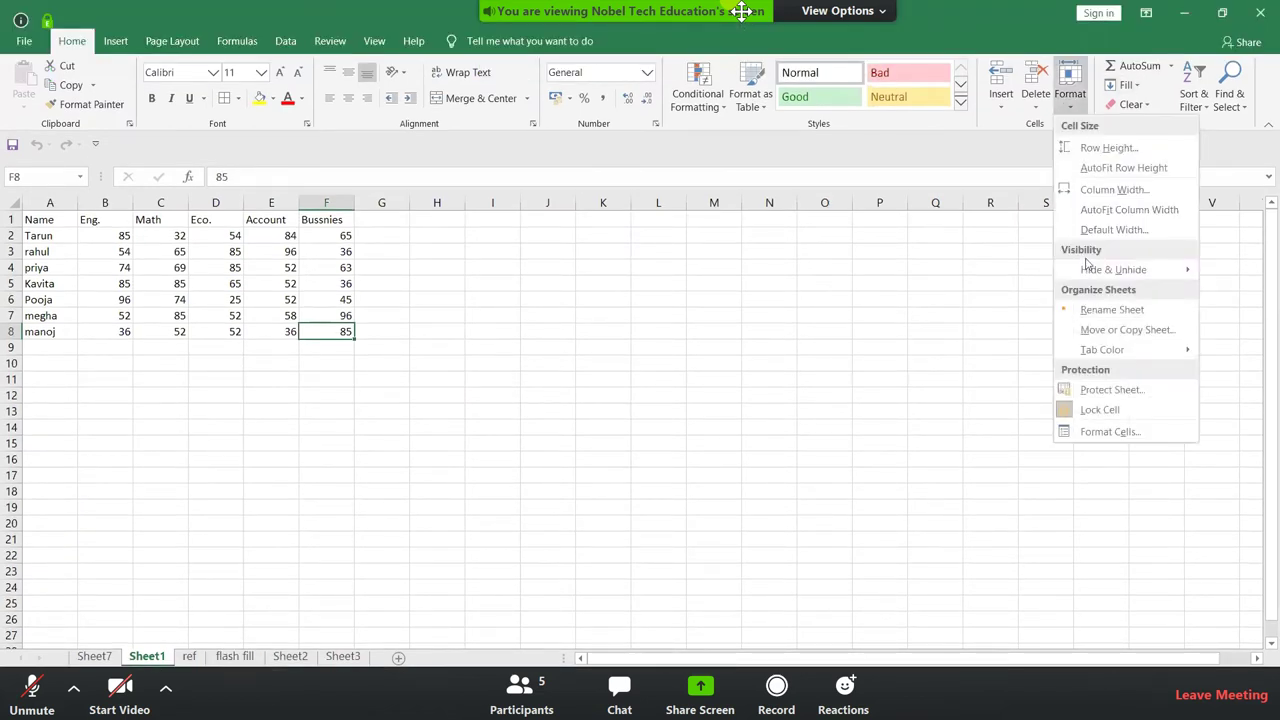
mouse_move(1086, 264)
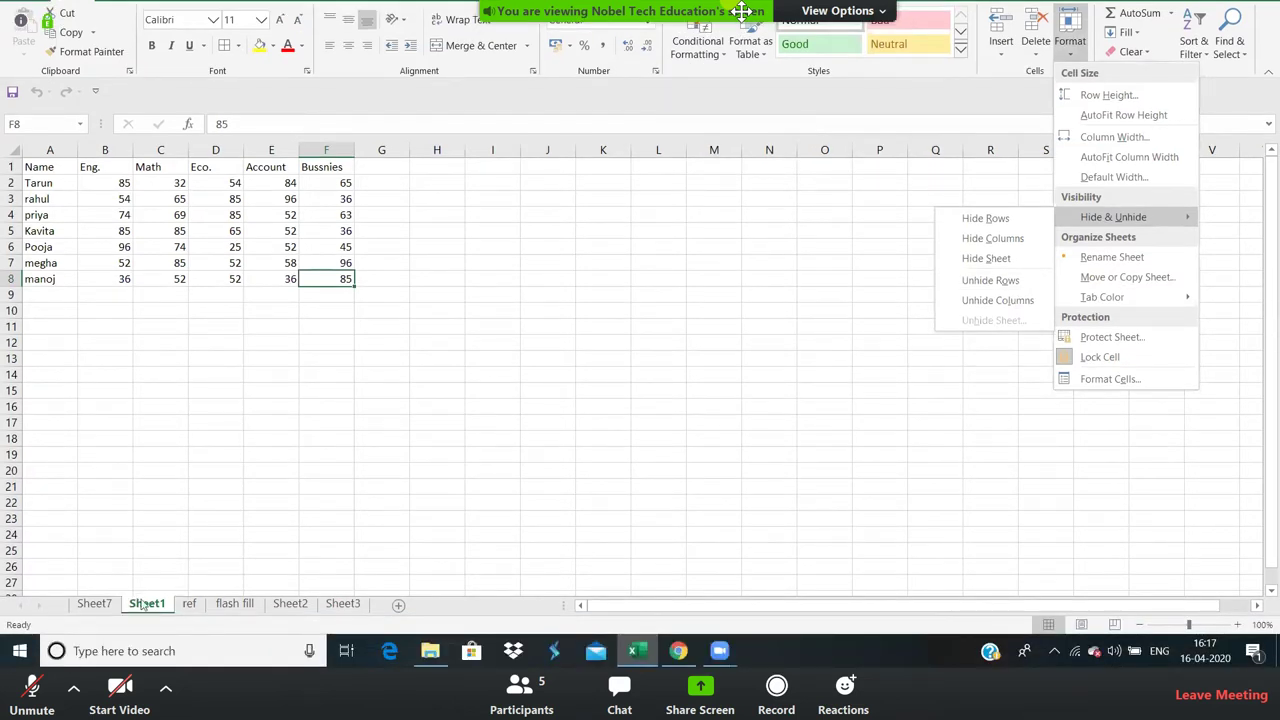
left_click(155, 599)
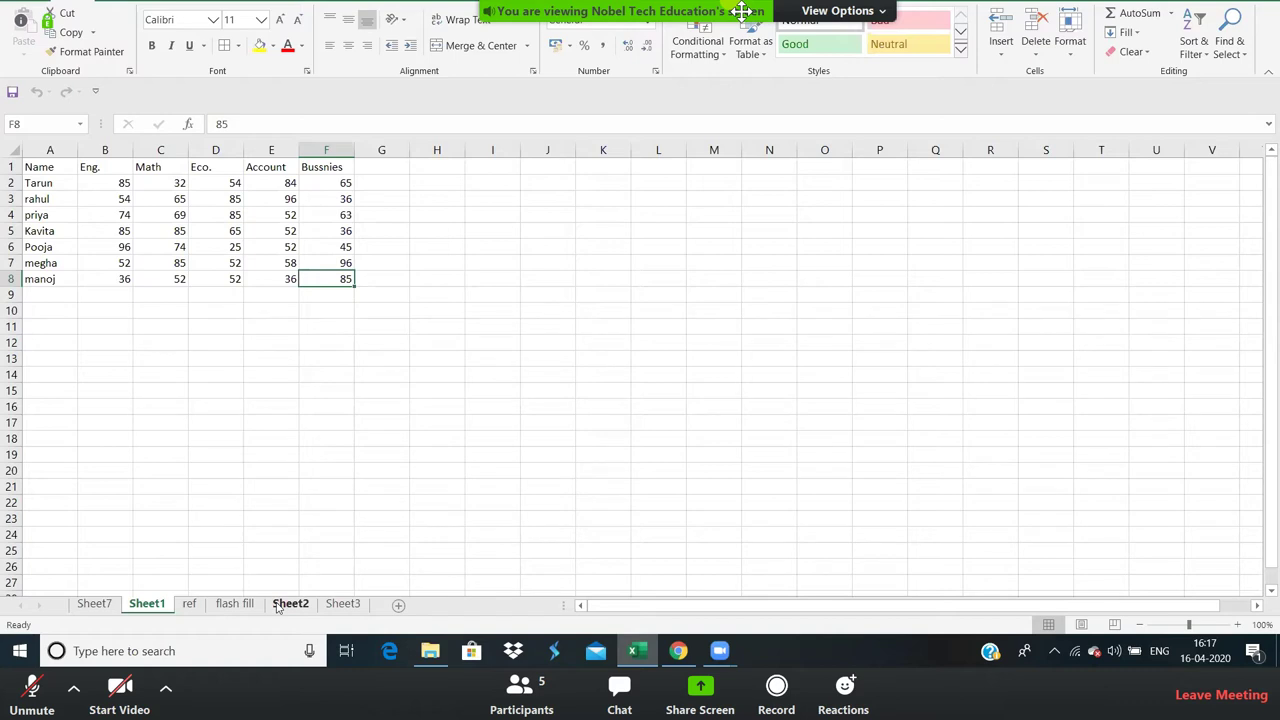
Step: Rename Sheet2 to ABC
right_click(280, 605)
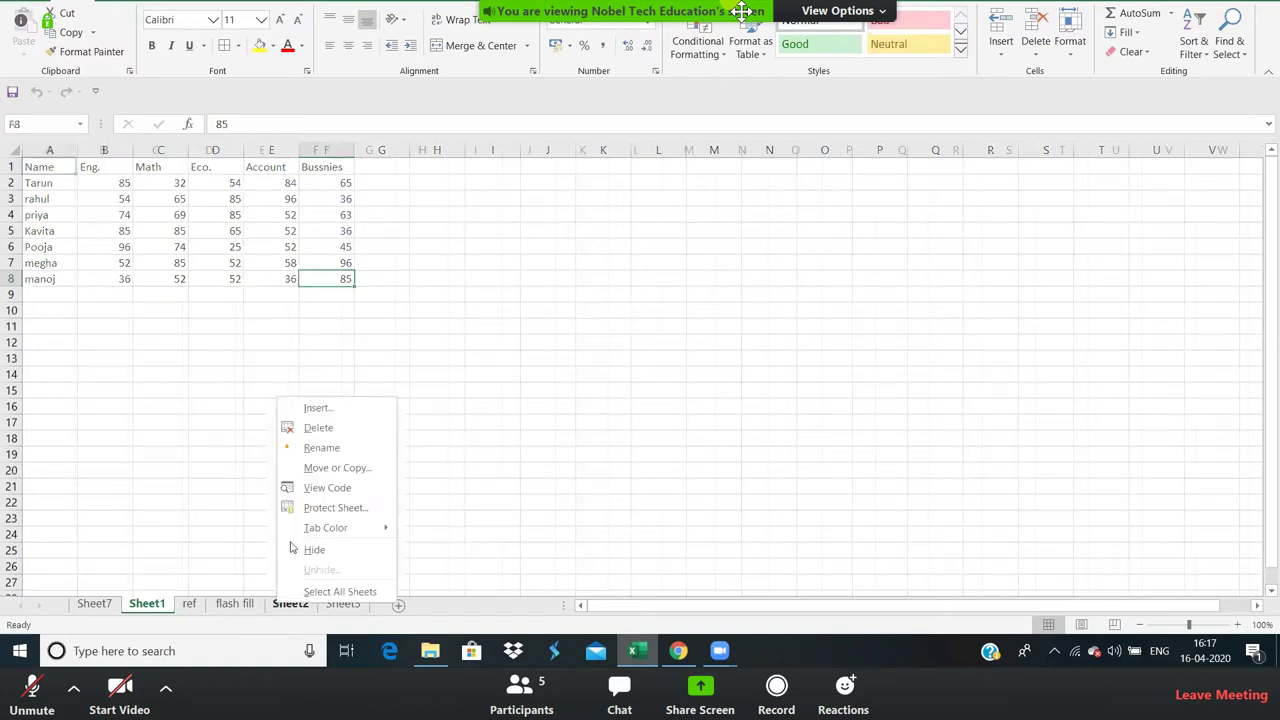
left_click(325, 450)
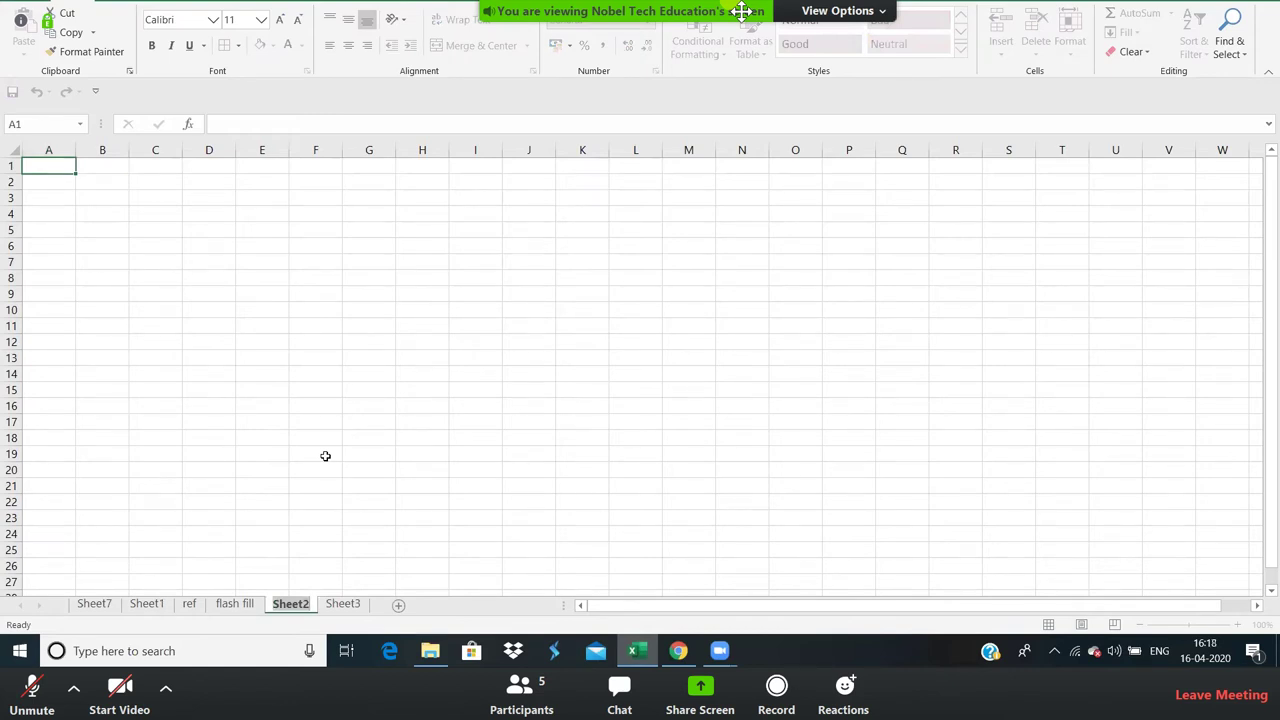
type("AB")
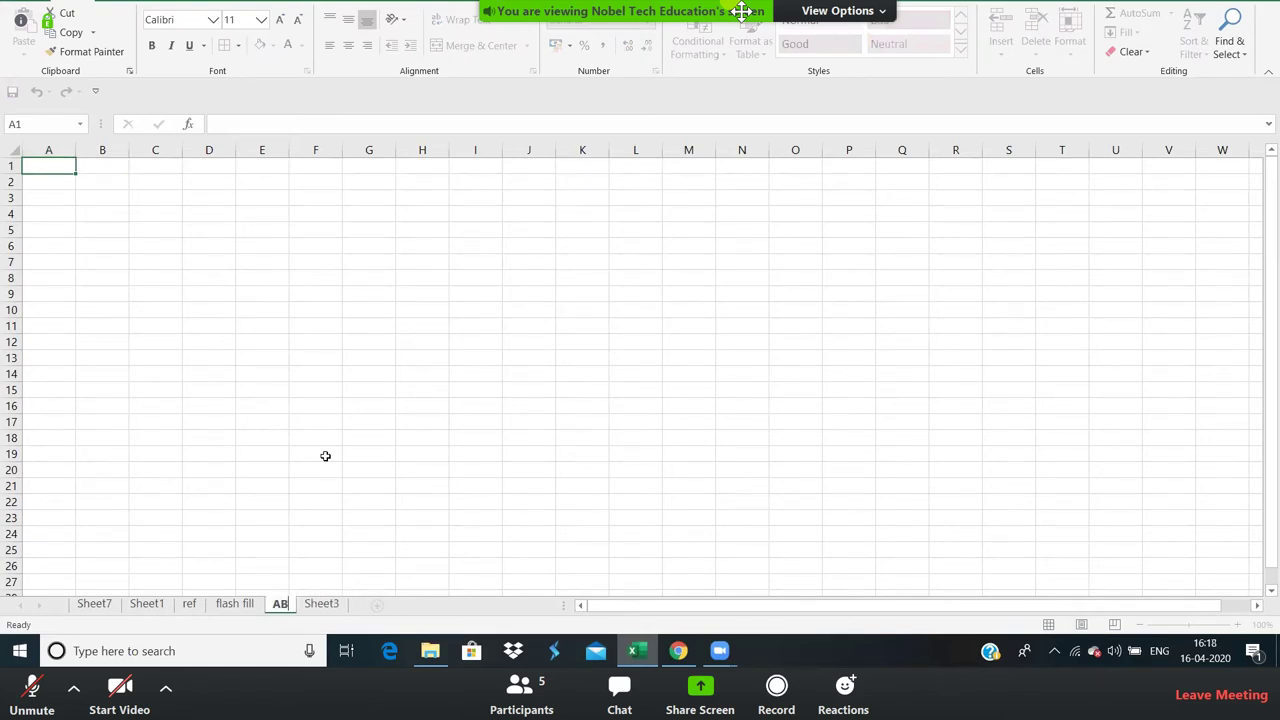
type("C")
key("Return")
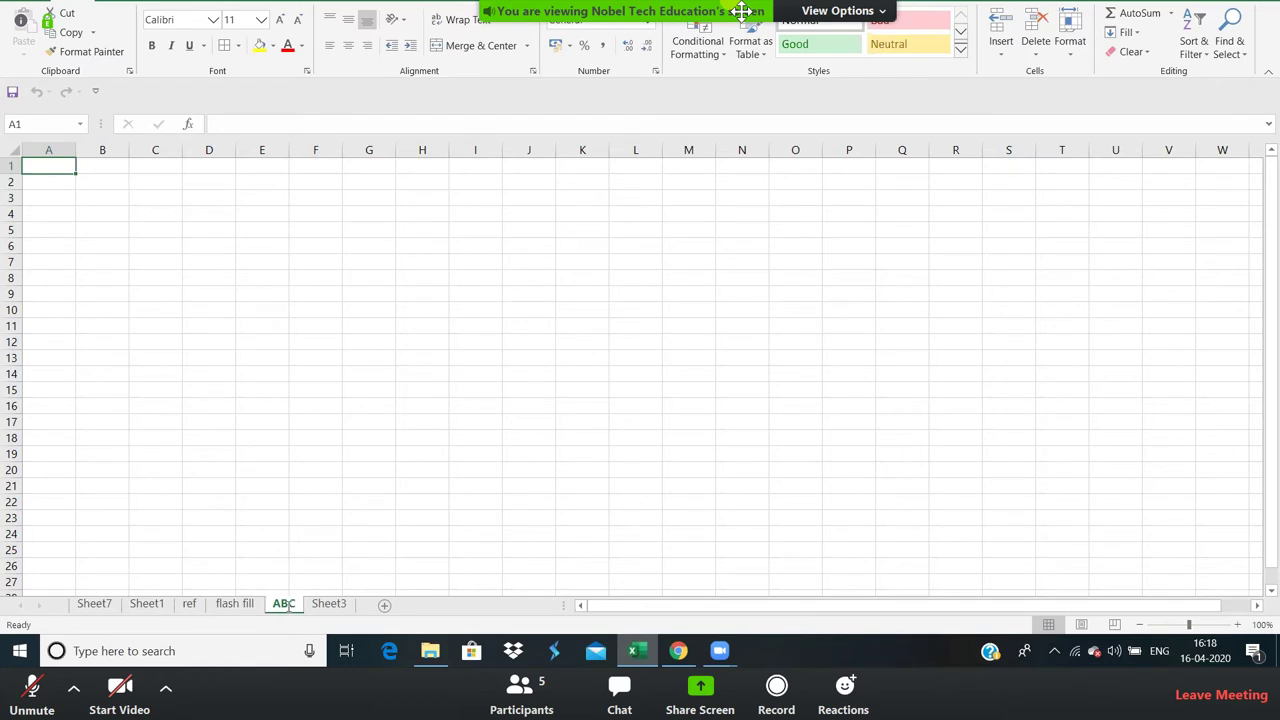
Step: Rename the ABC sheet again, this time to AA
double_click(284, 604)
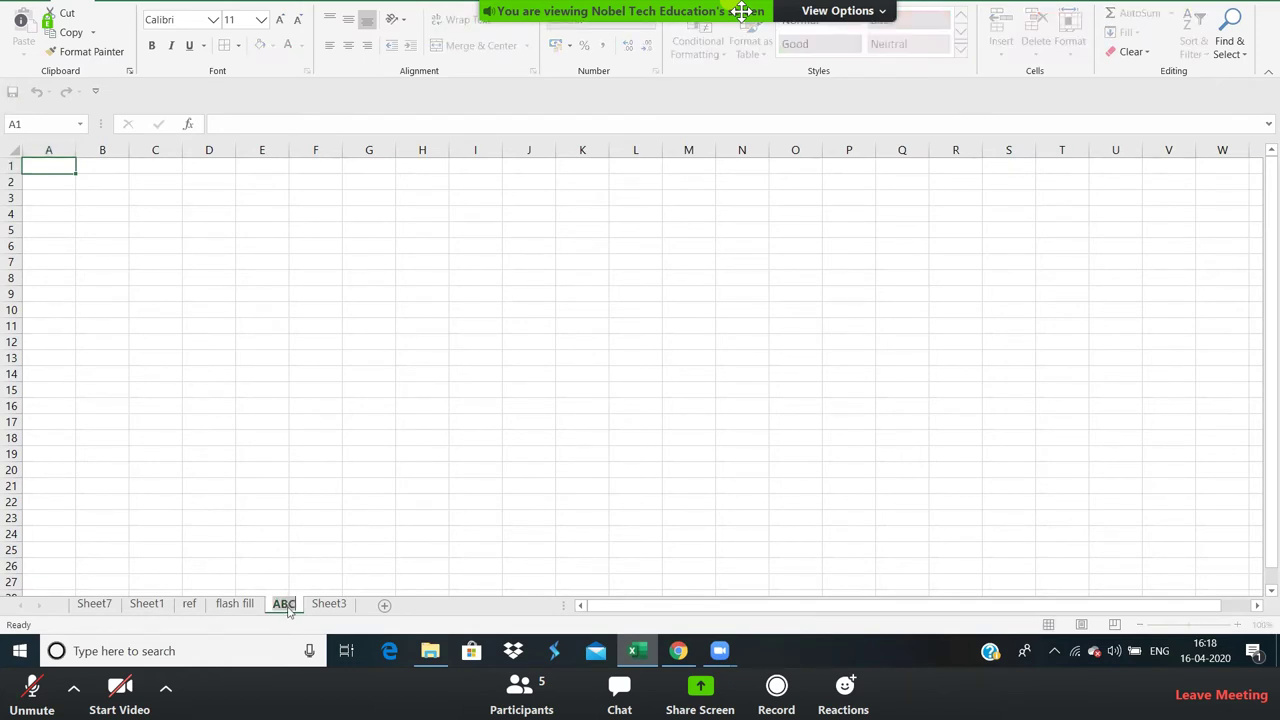
key("BackSpace")
type("A")
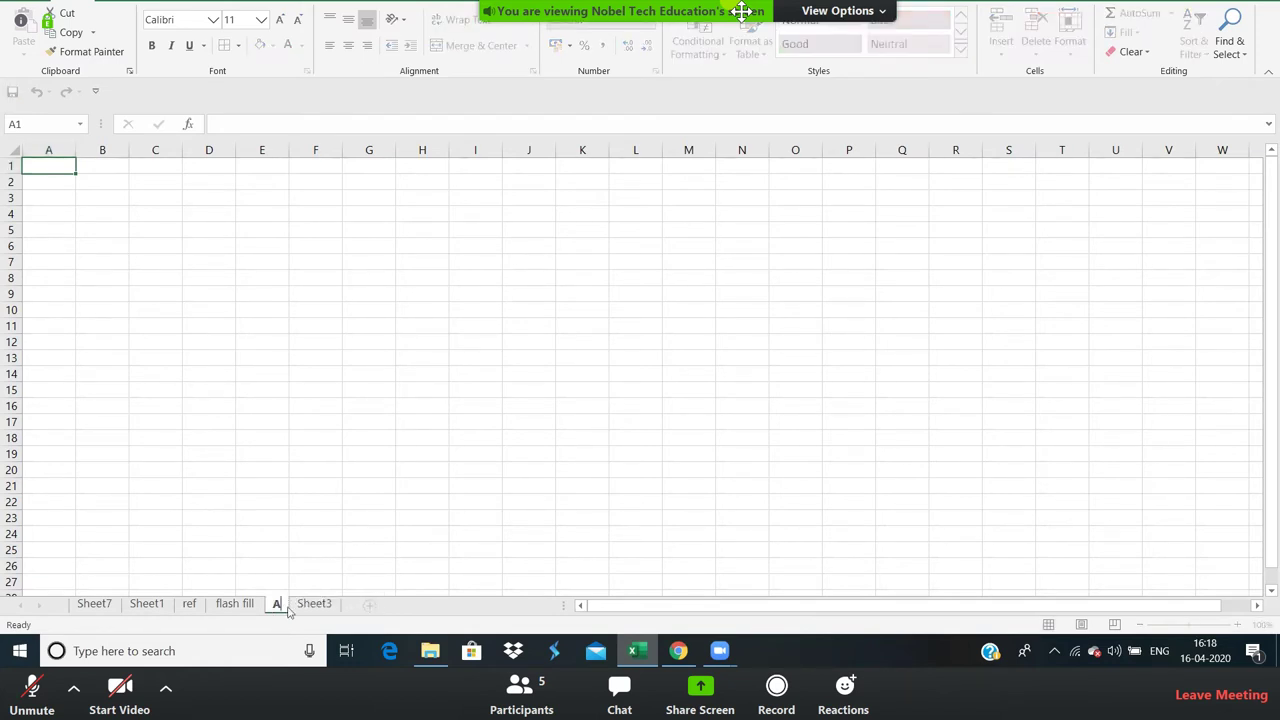
type("A")
key("Return")
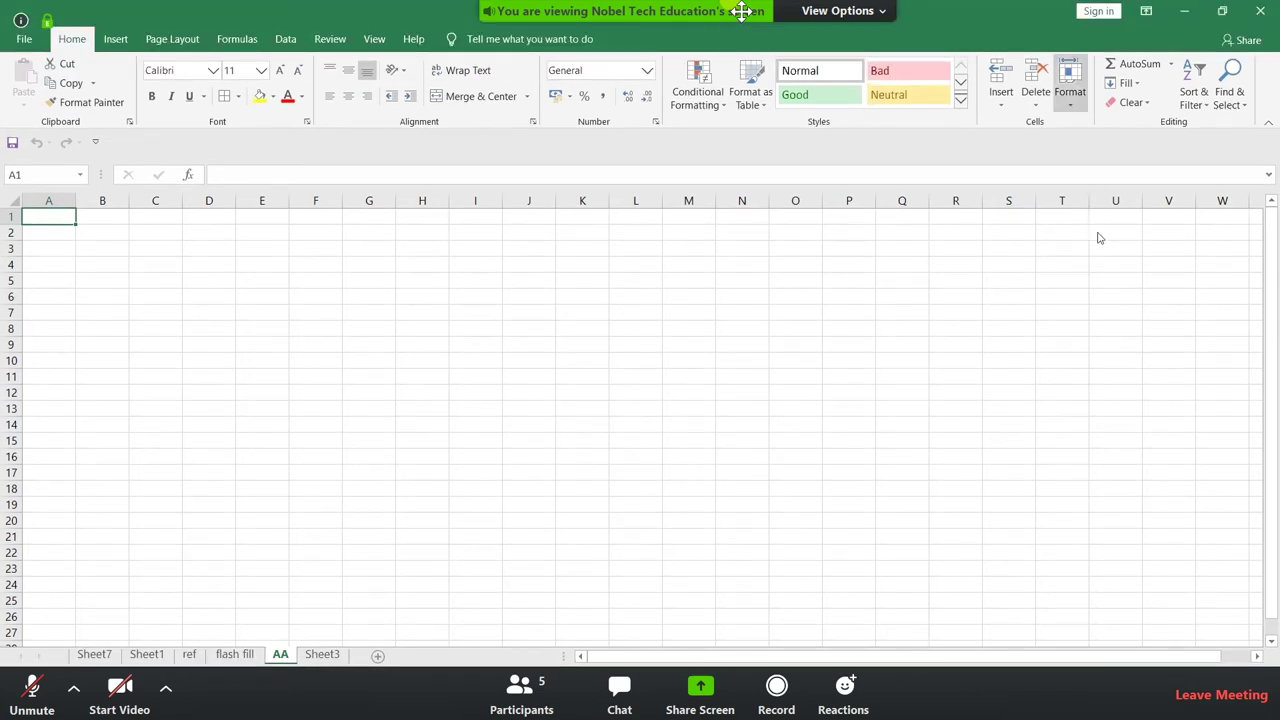
Step: Set the AA sheet's tab colour to red via Home > Format > Tab Color
key("alt+h")
key("o")
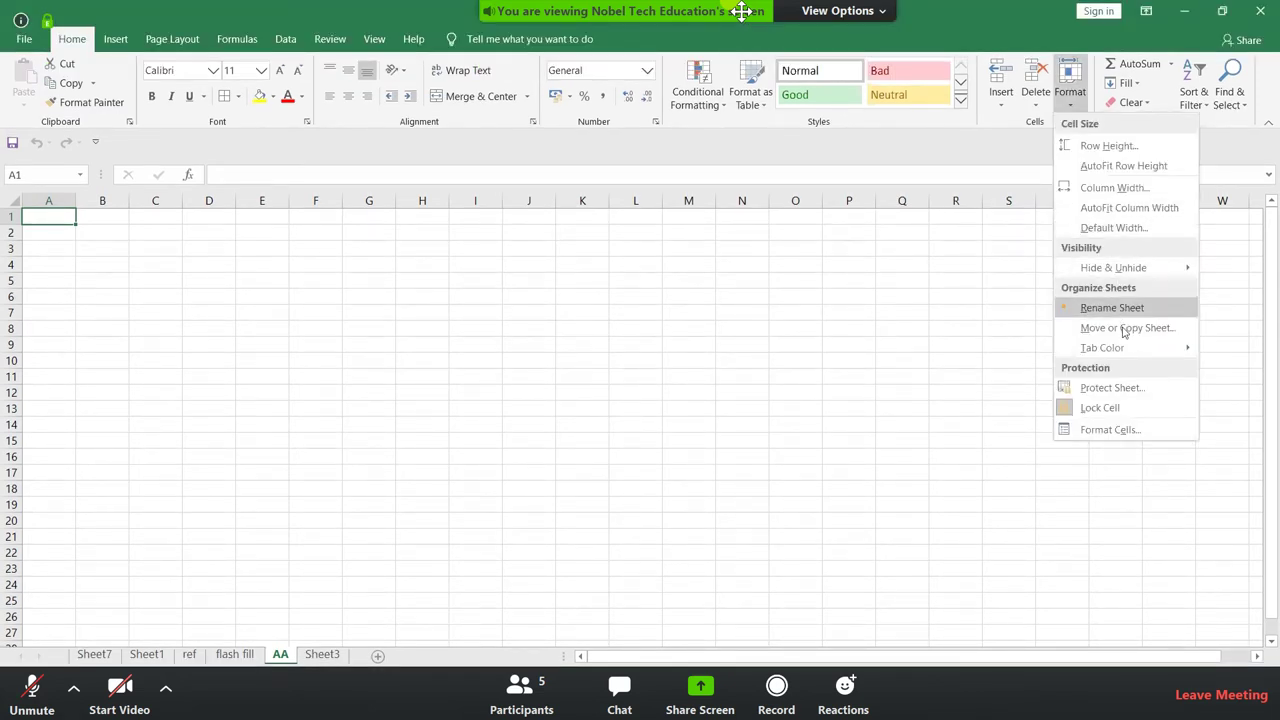
mouse_move(1121, 348)
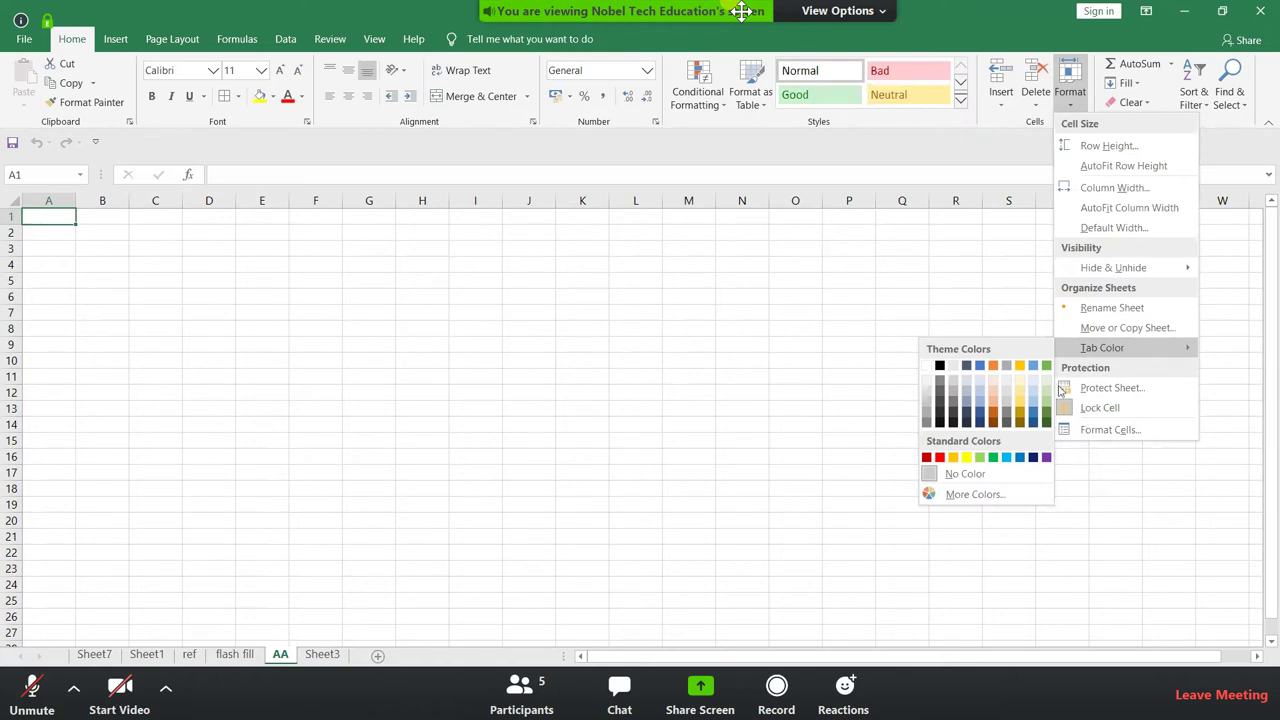
left_click(938, 457)
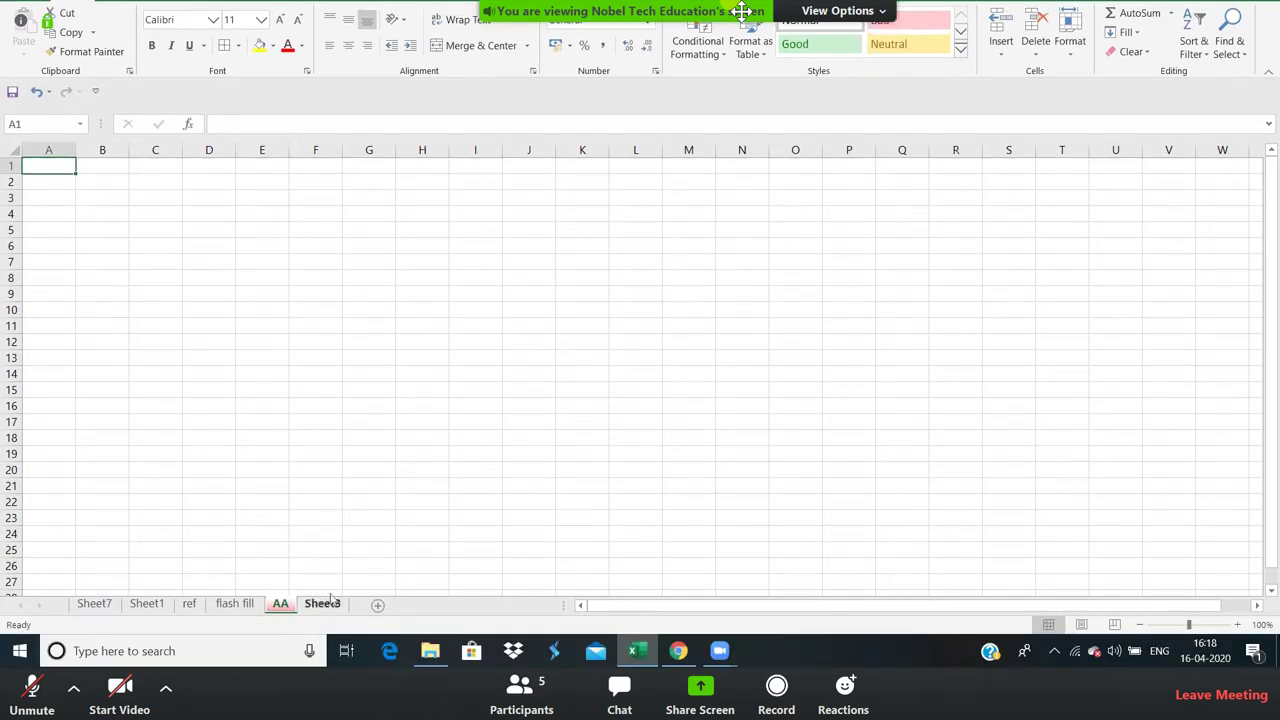
Step: Switch to Sheet3 and view the Tab Color choices without changing them
left_click(323, 605)
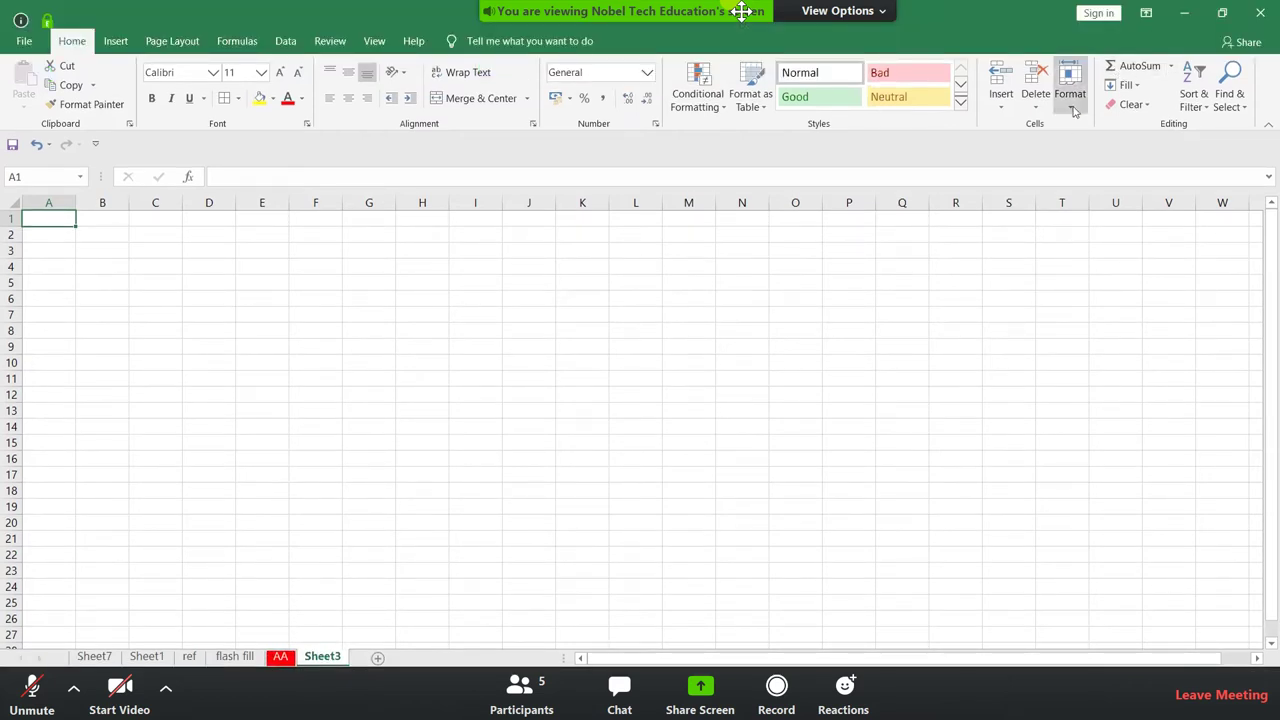
left_click(1077, 106)
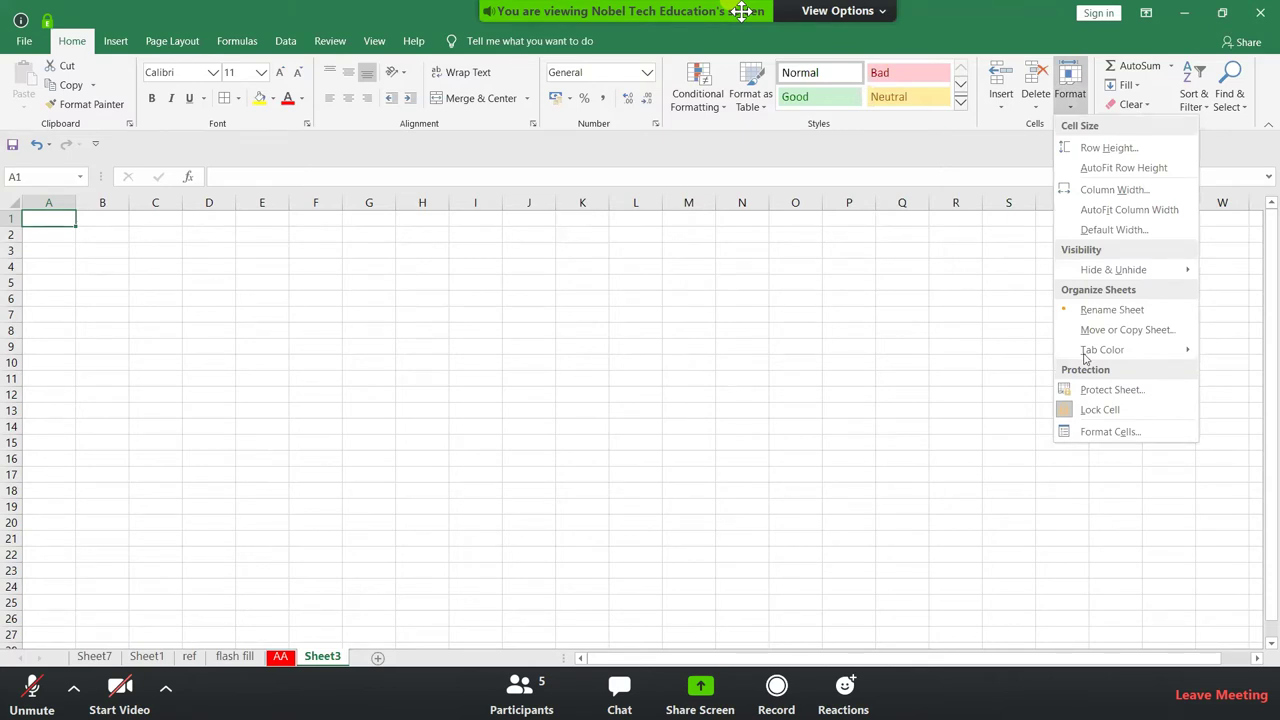
mouse_move(1085, 357)
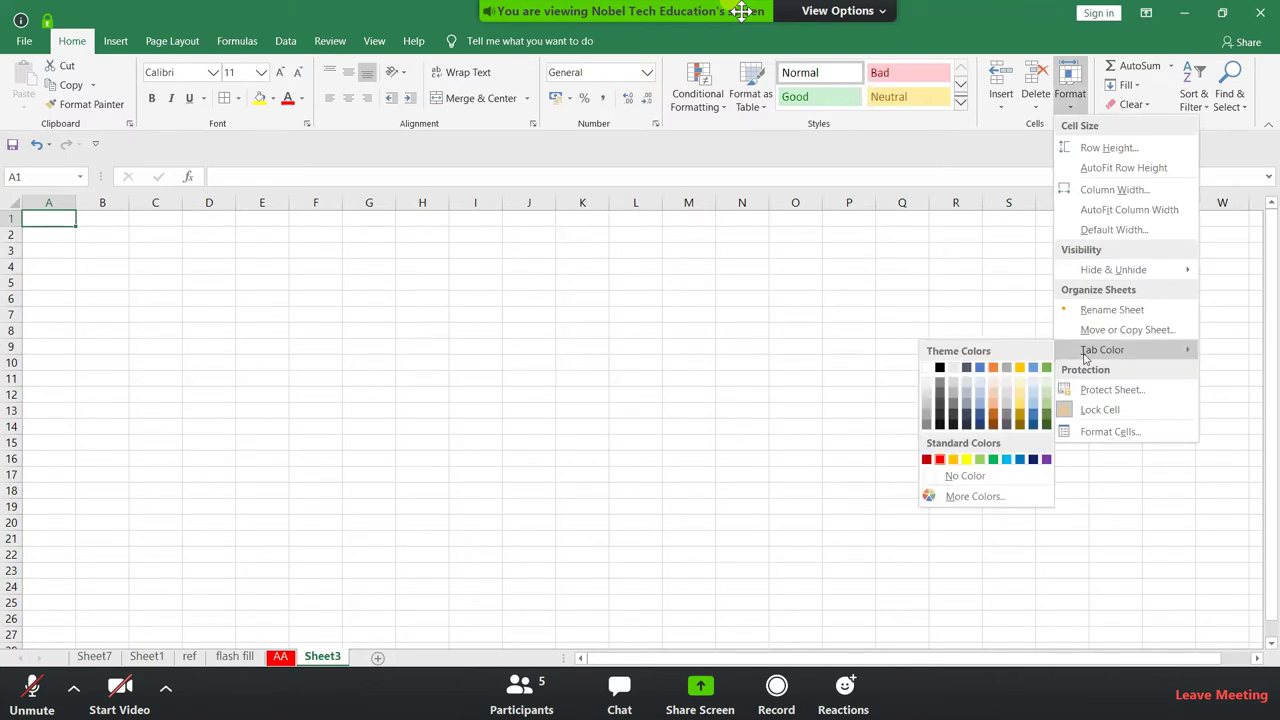
left_click(705, 462)
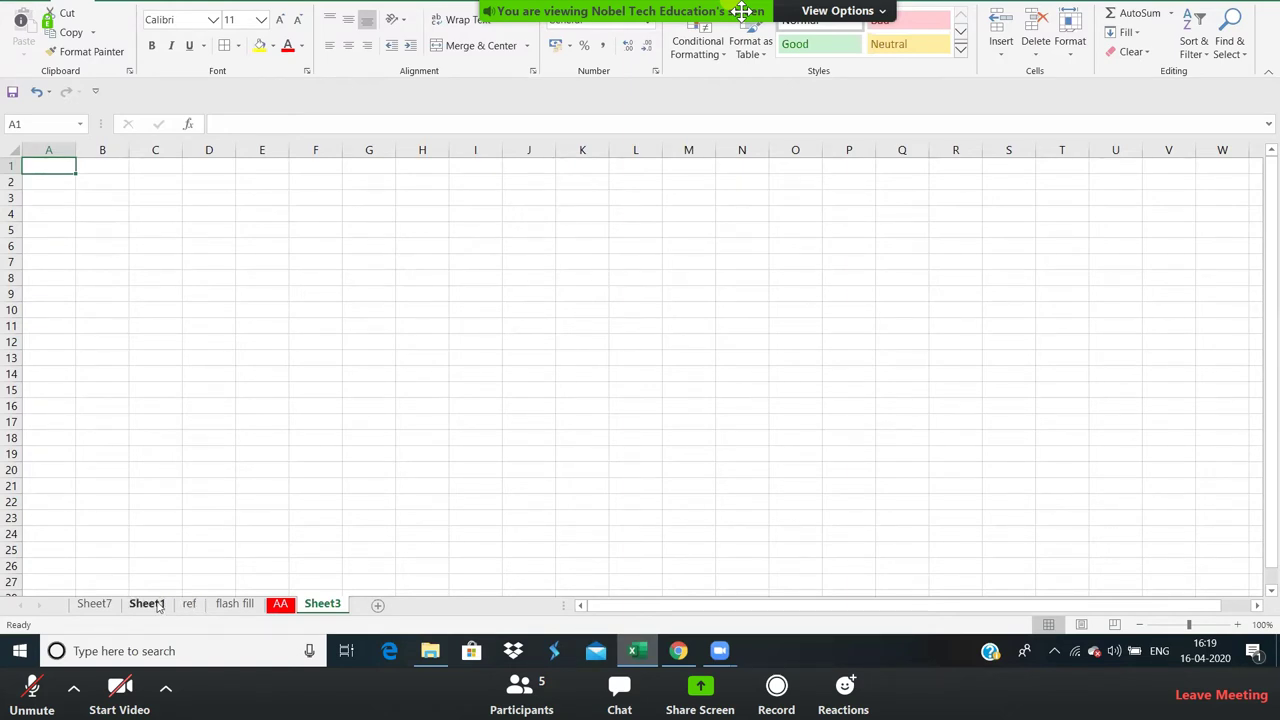
Step: Copy Sheet1 to (new book) using Move or Copy with Create a copy ticked
right_click(158, 606)
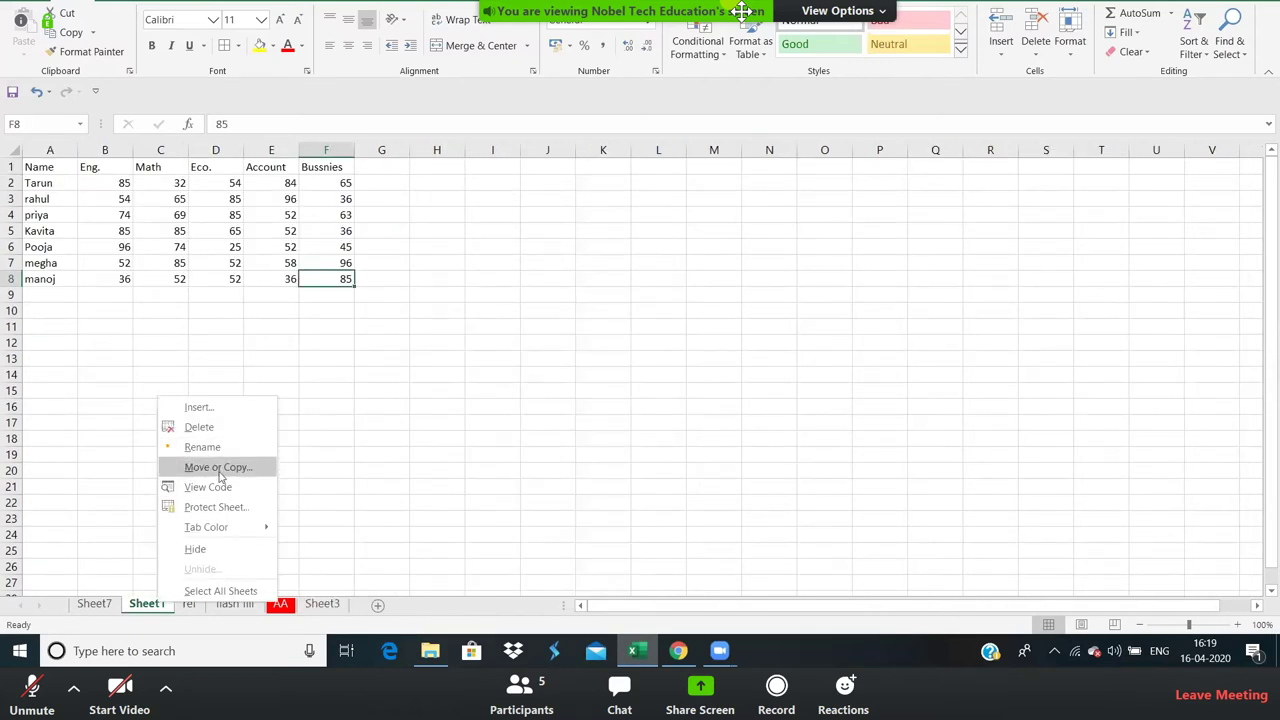
left_click(219, 469)
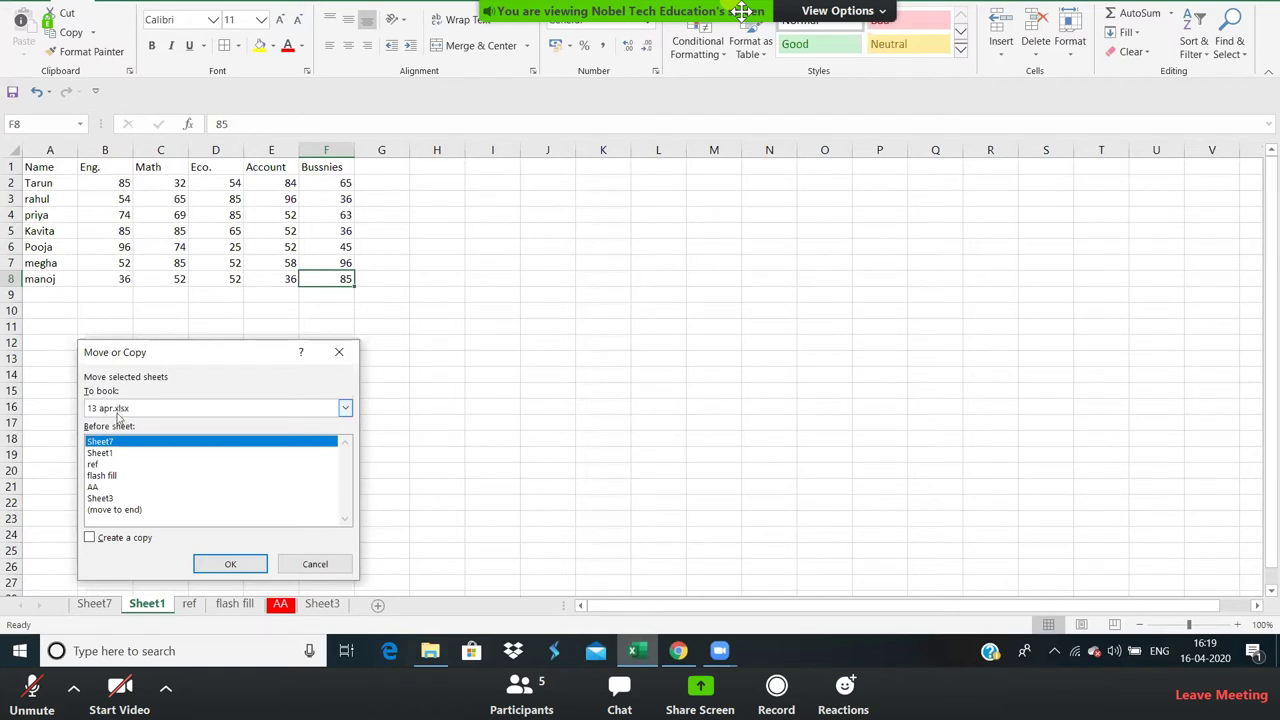
left_click(119, 410)
left_click(119, 424)
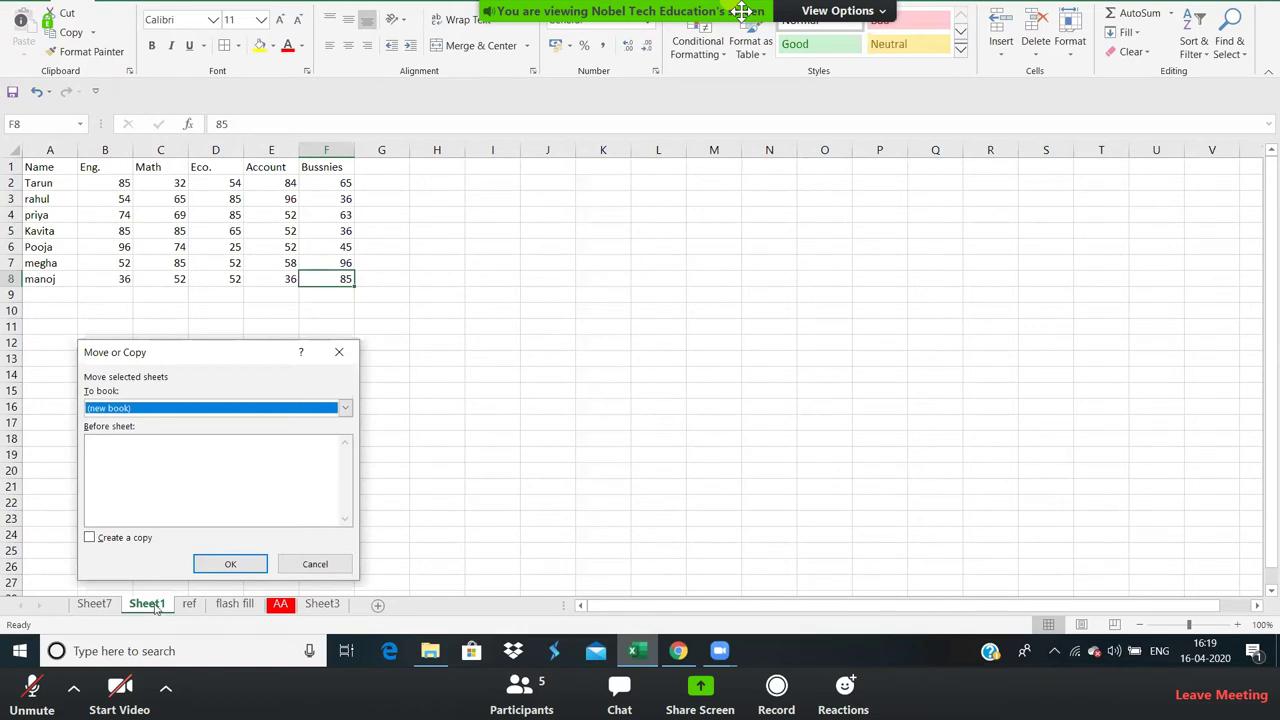
left_click(98, 540)
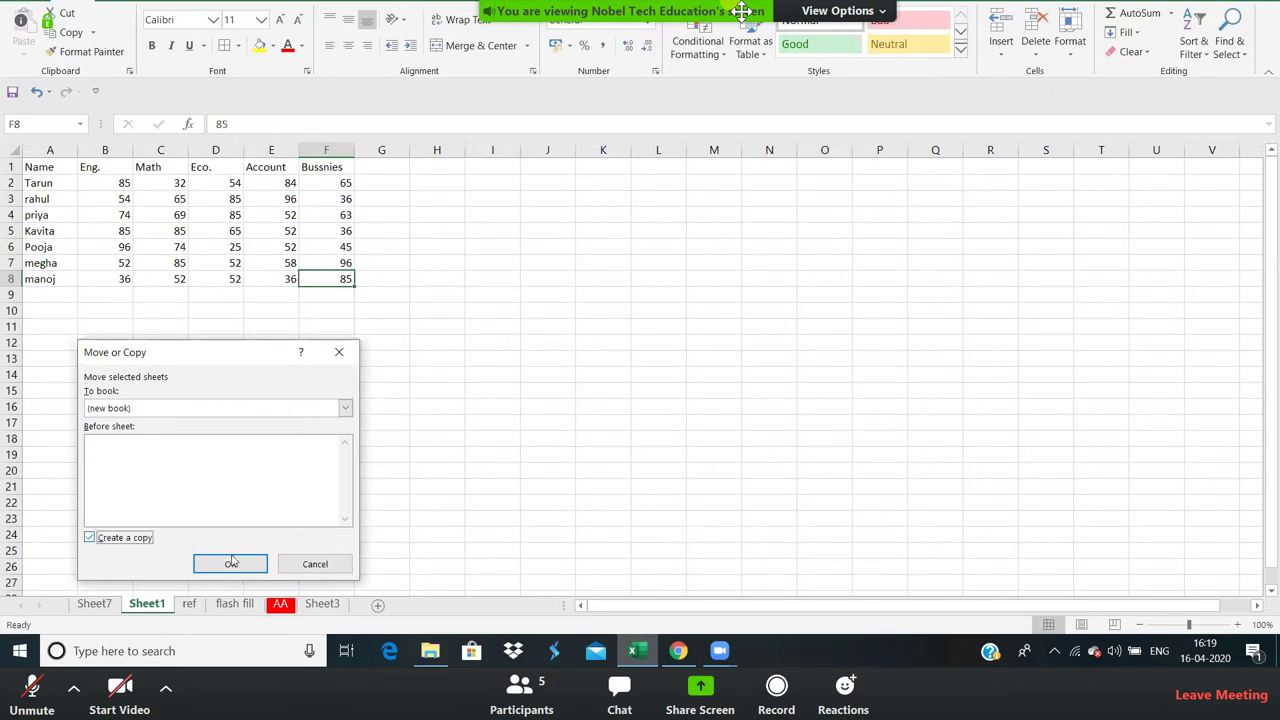
left_click(230, 563)
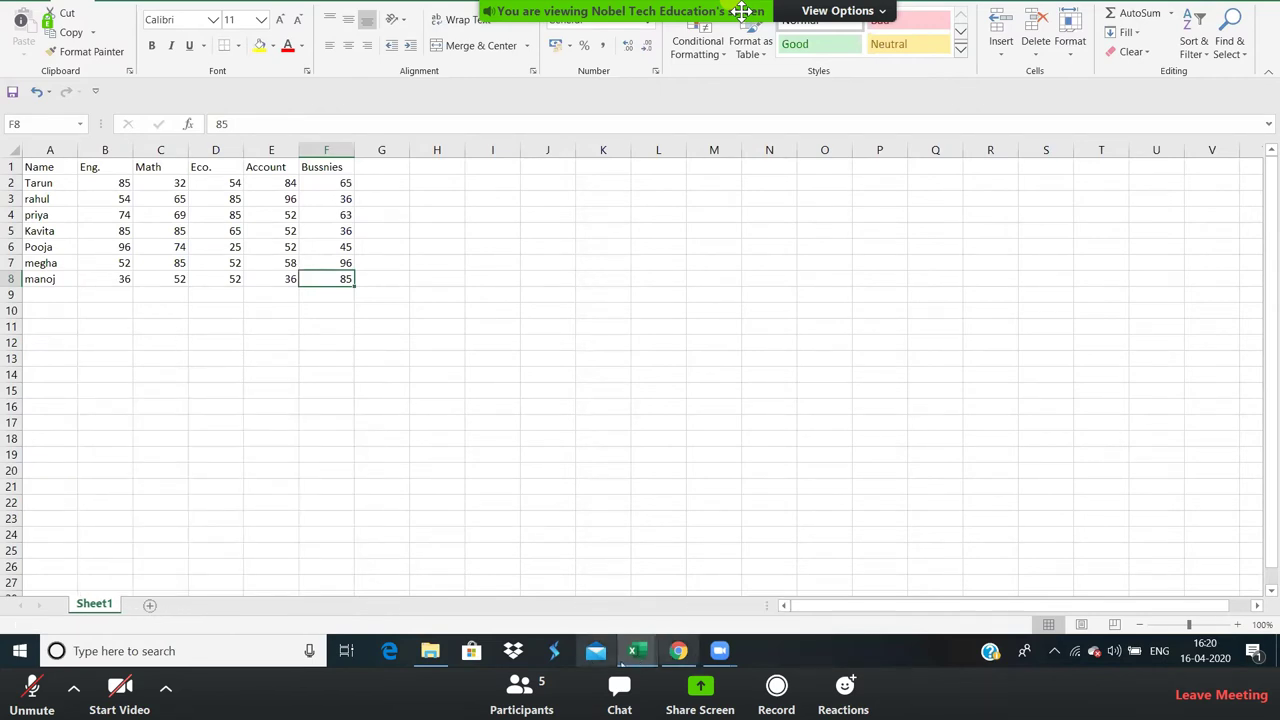
Step: Switch between the 13 apr and Book1 windows, ending back in 13 apr
left_click(632, 652)
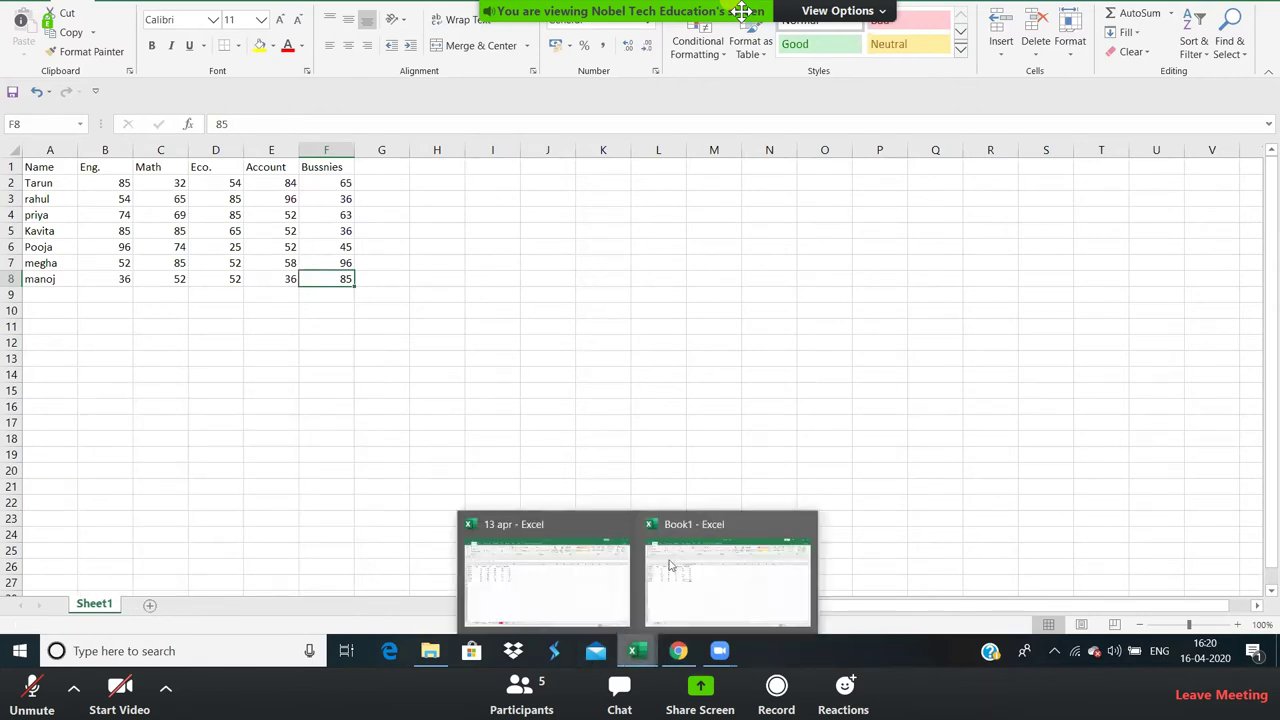
left_click(586, 604)
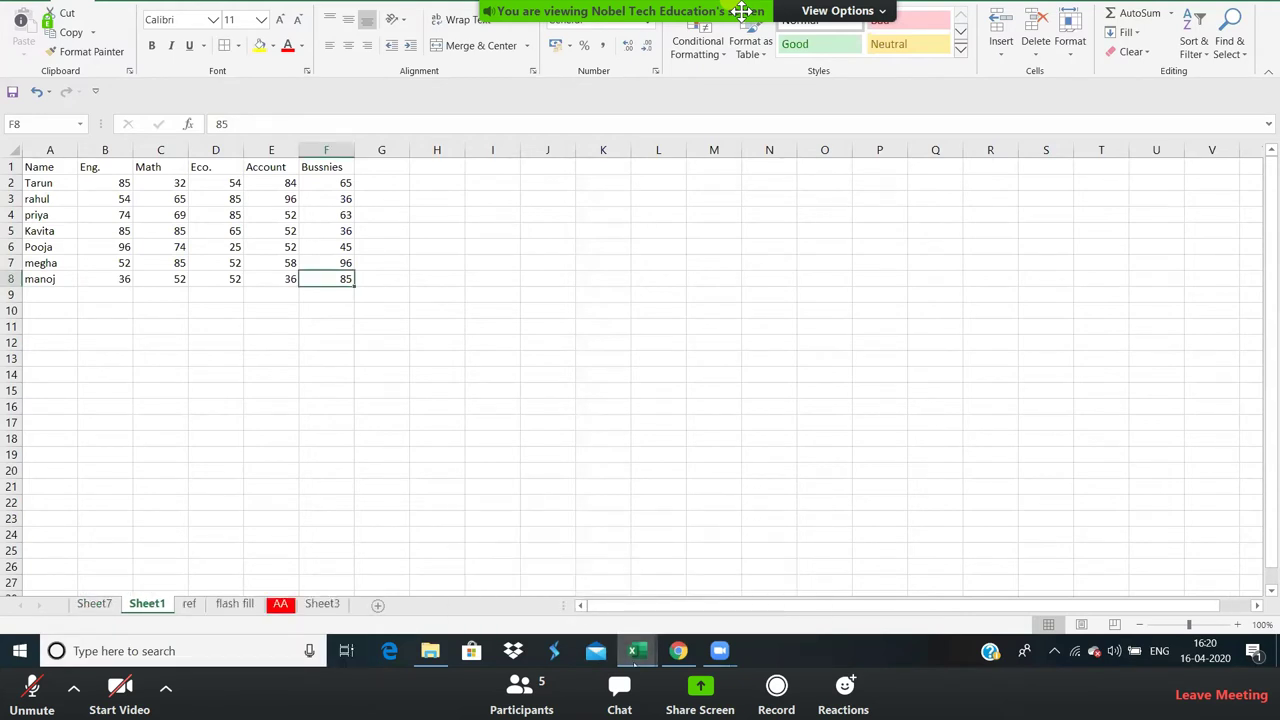
mouse_move(639, 655)
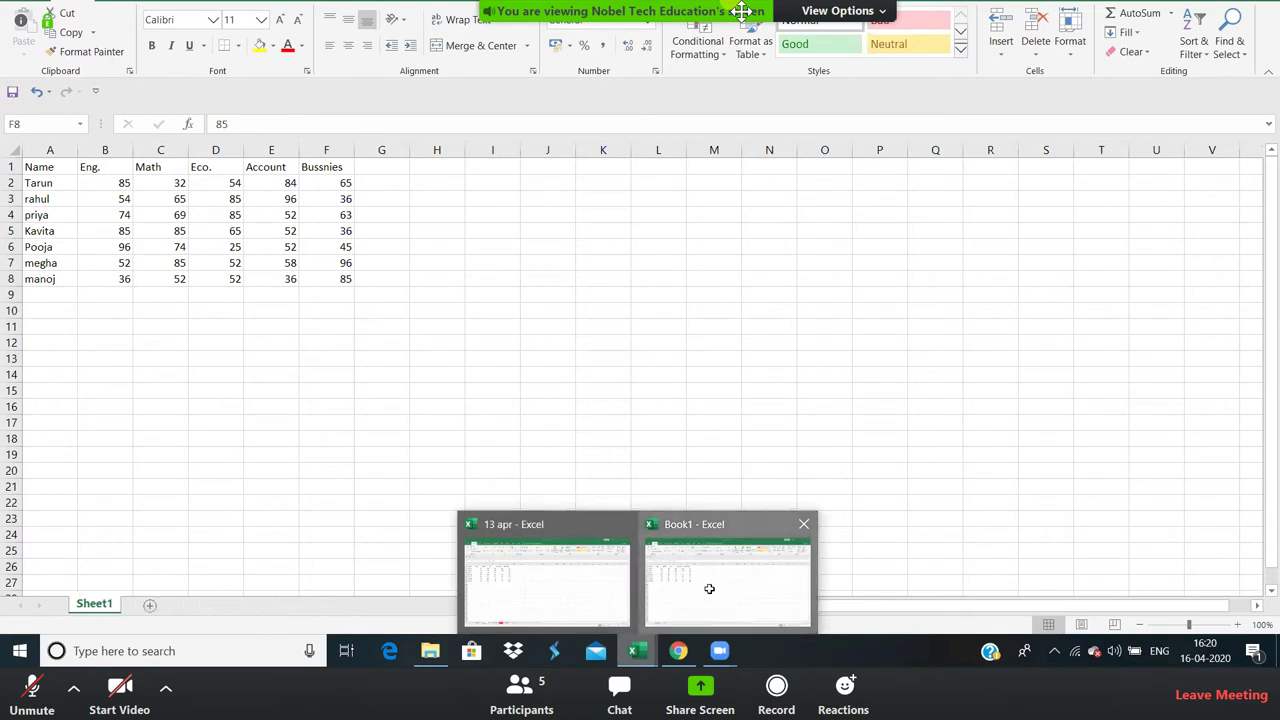
left_click(709, 589)
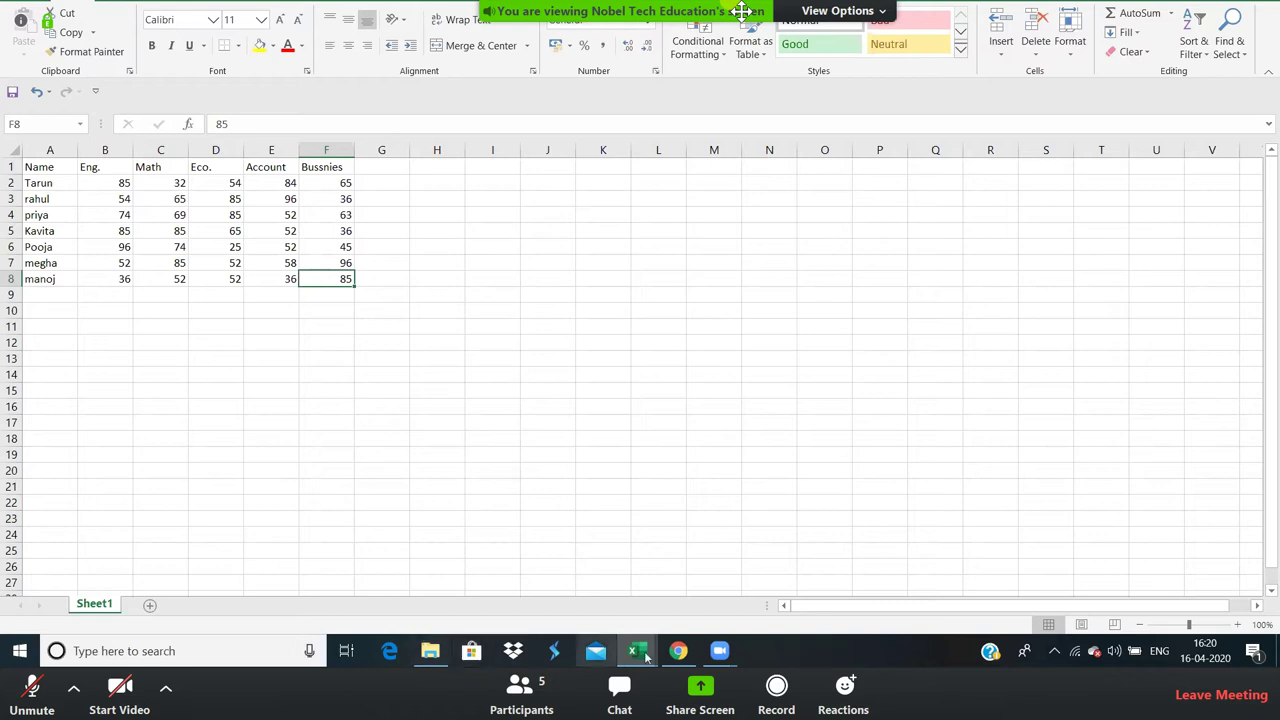
mouse_move(636, 655)
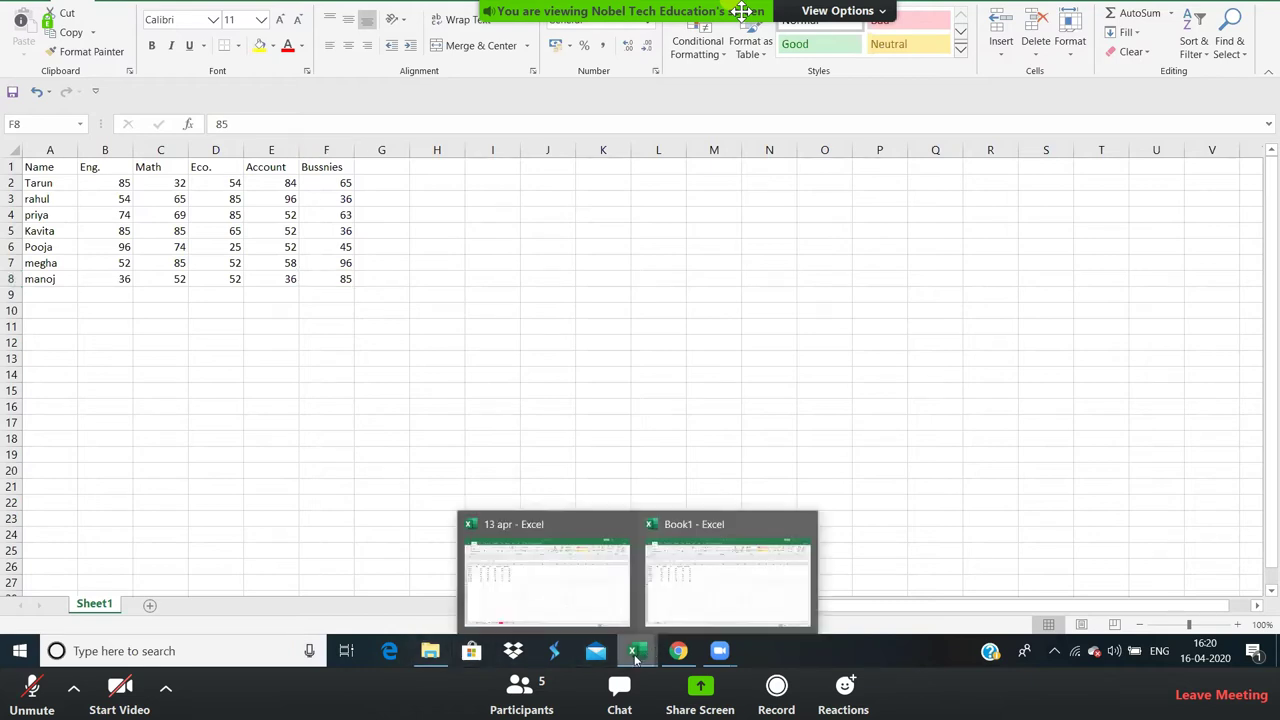
left_click(572, 589)
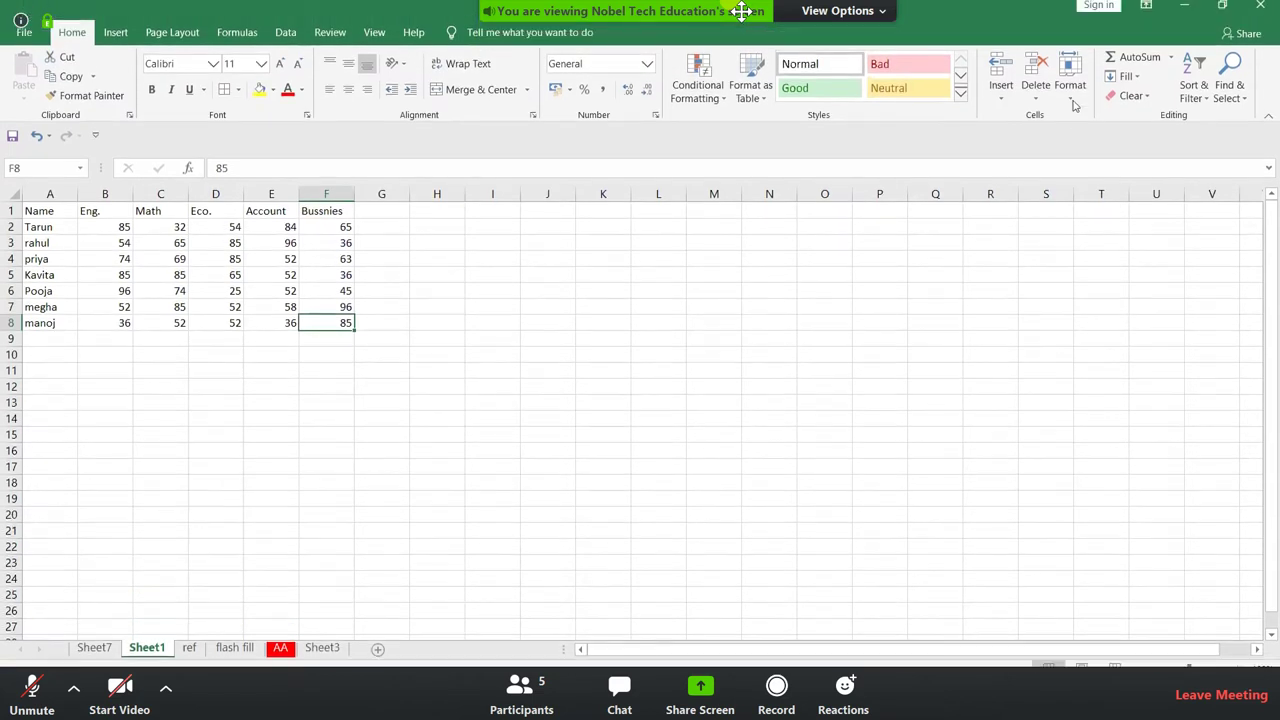
left_click(1070, 100)
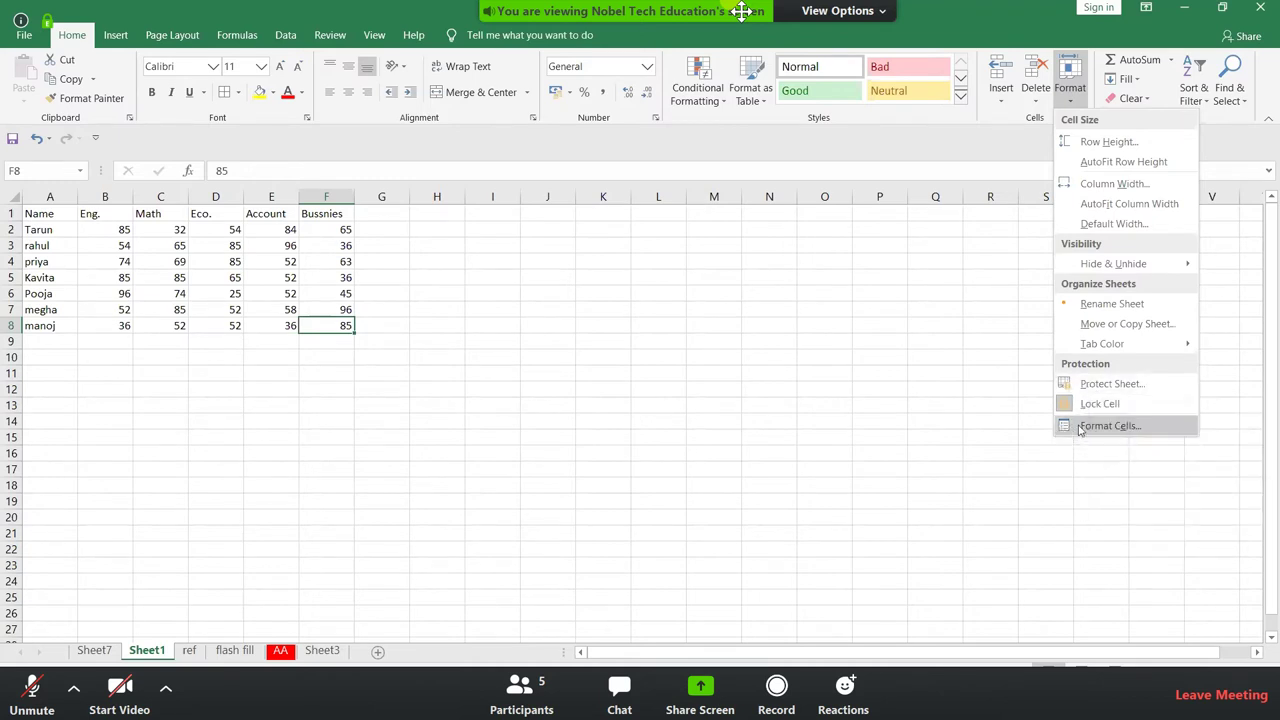
left_click(1078, 426)
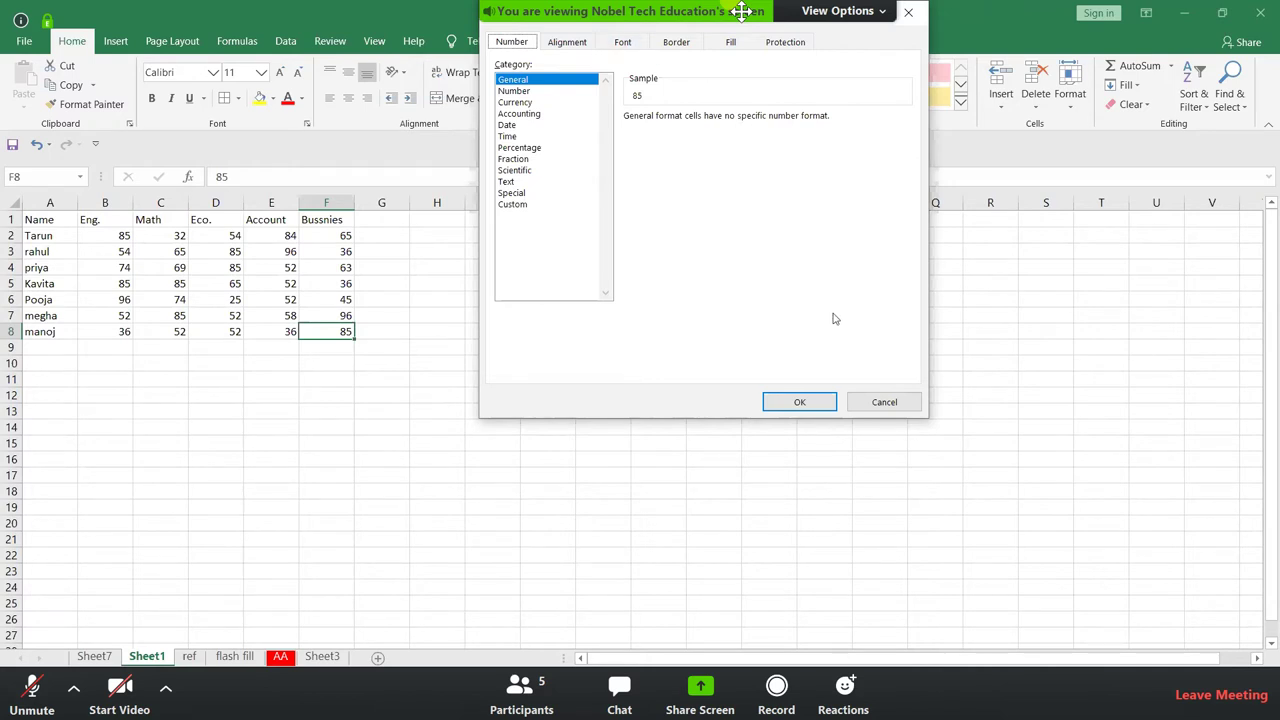
left_click(886, 401)
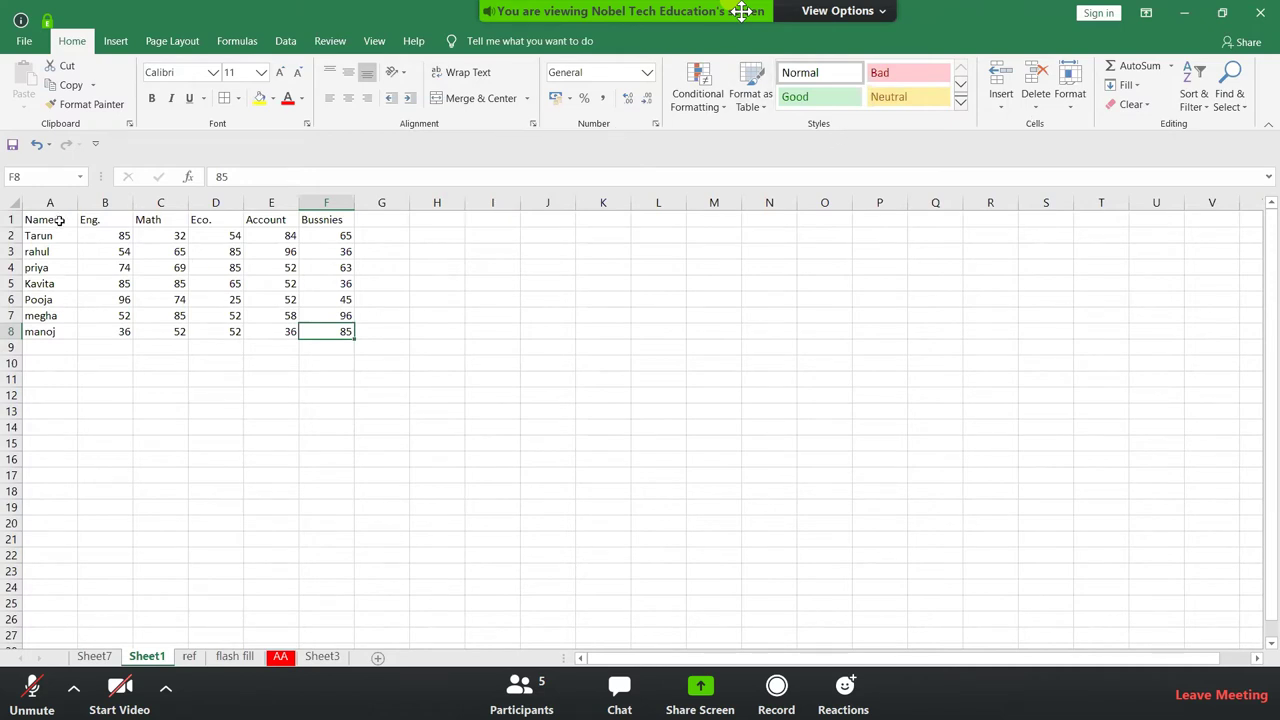
Step: Apply yellow fill and red font colour to A1:B3, then to D5:E7
left_click_drag(60, 220, 120, 252)
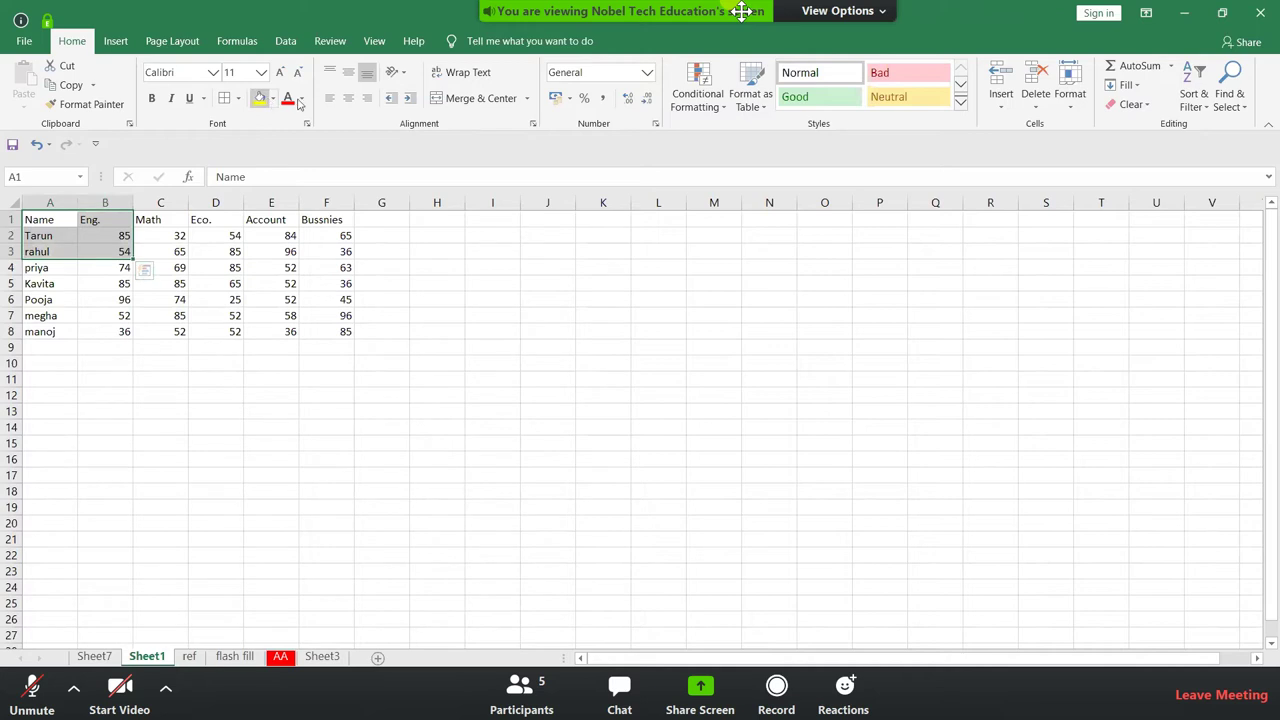
left_click(259, 98)
left_click(288, 98)
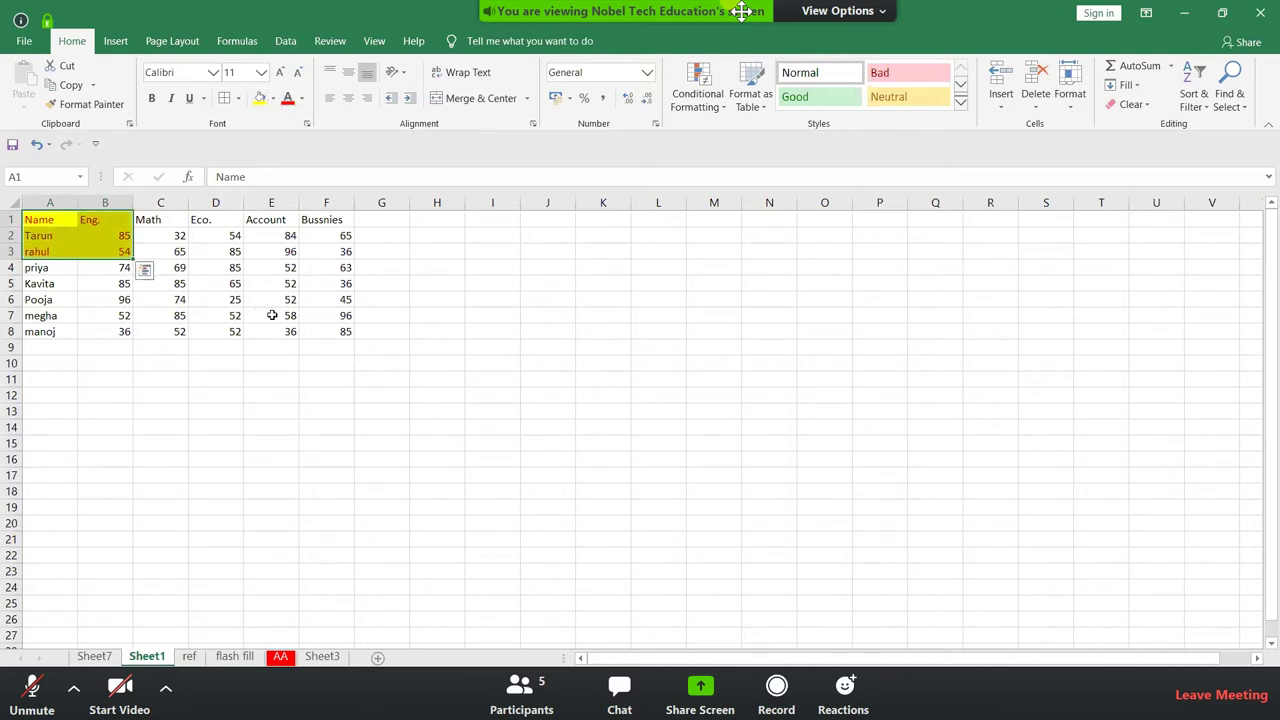
left_click_drag(215, 283, 285, 315)
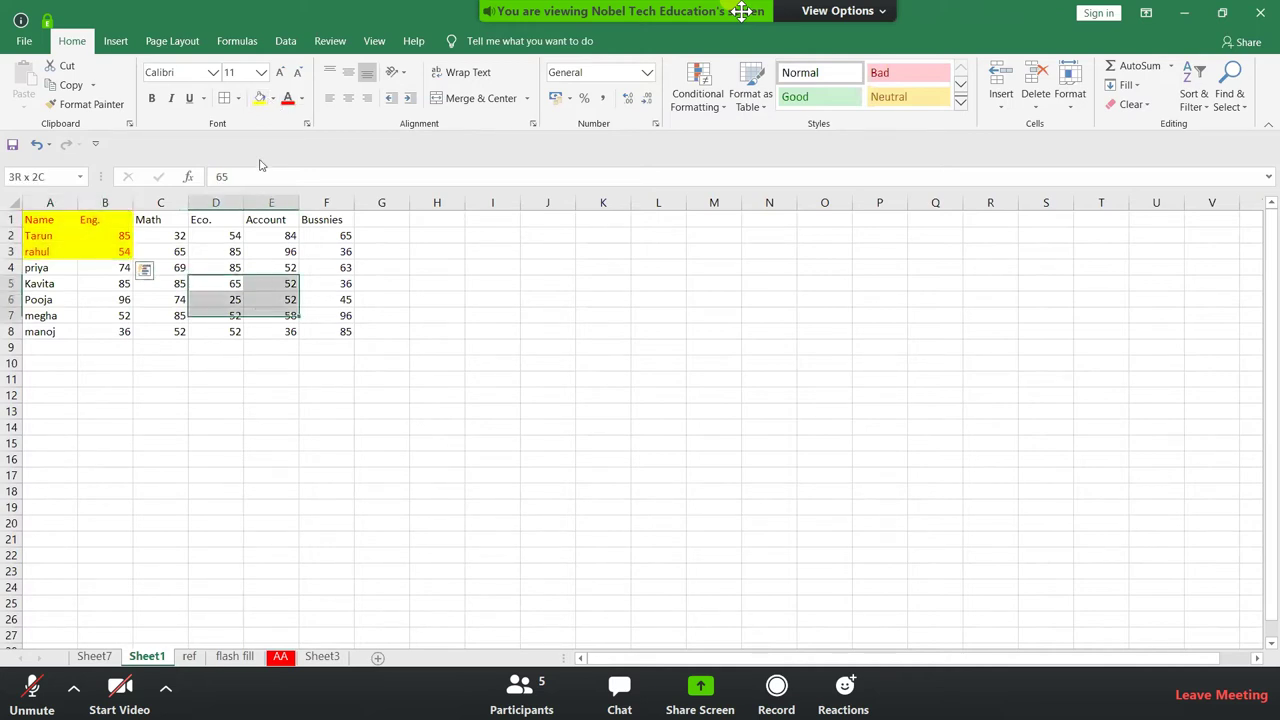
left_click(259, 104)
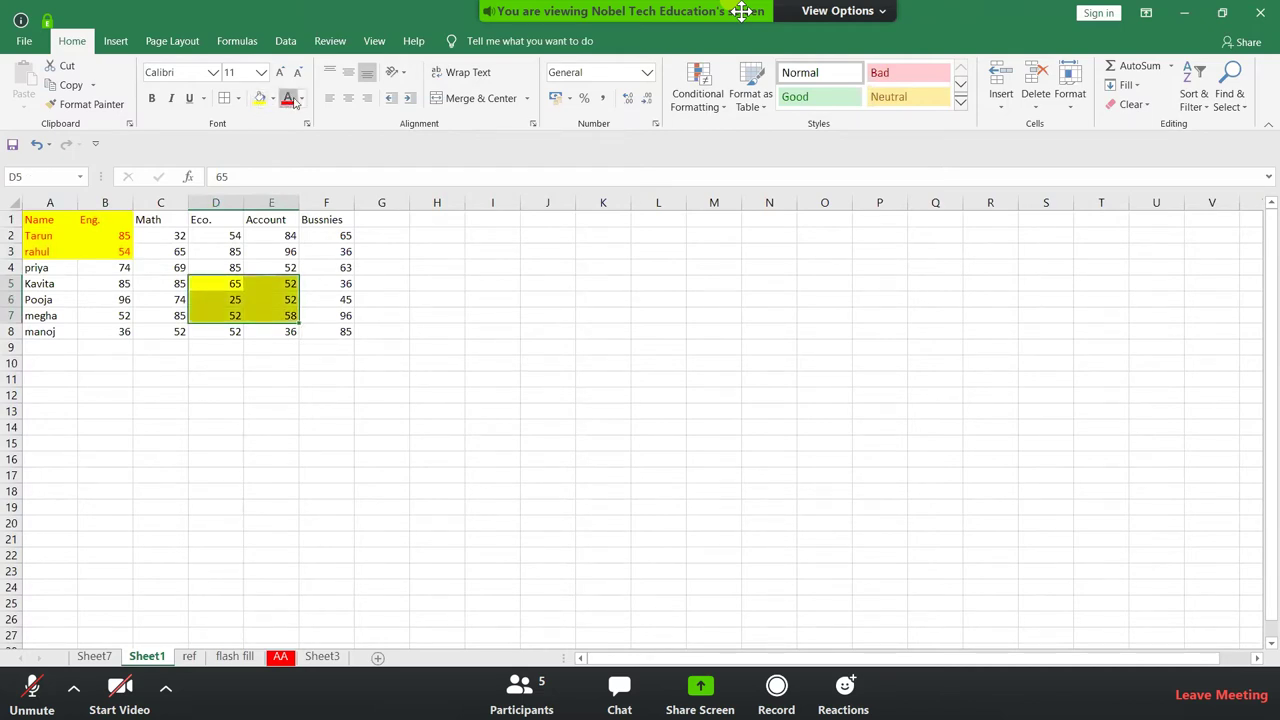
left_click(290, 99)
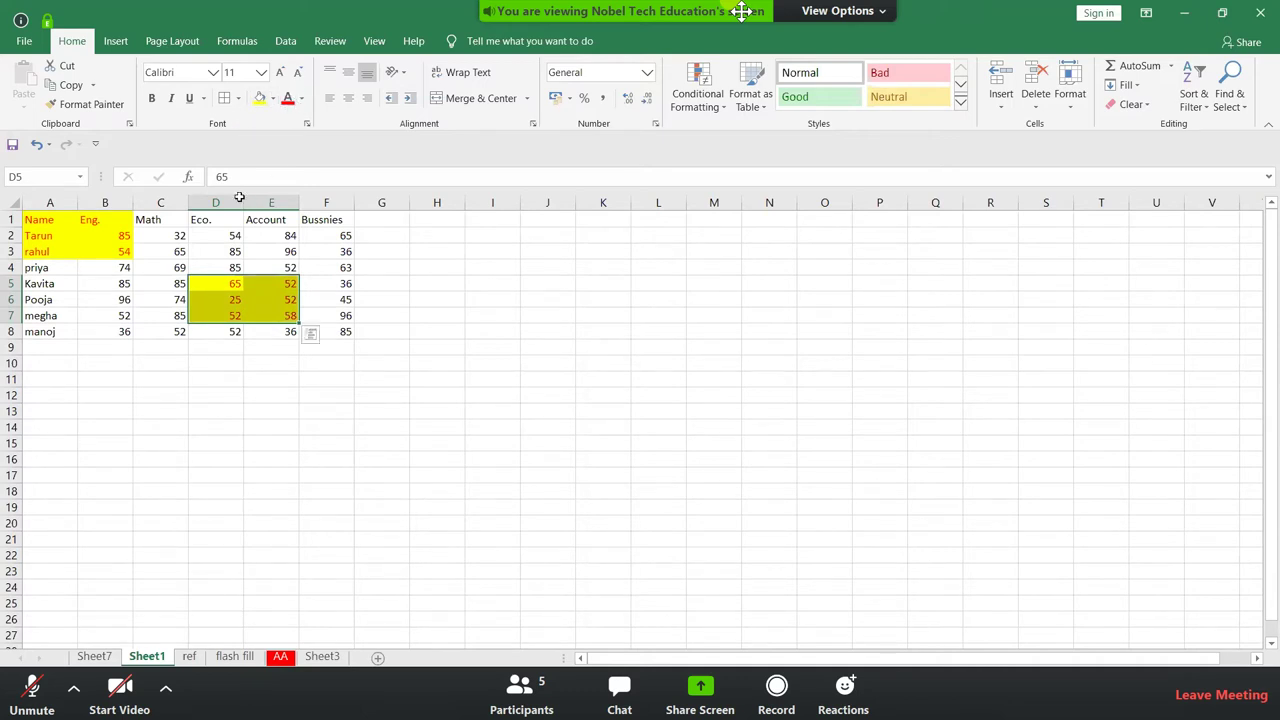
left_click(144, 300)
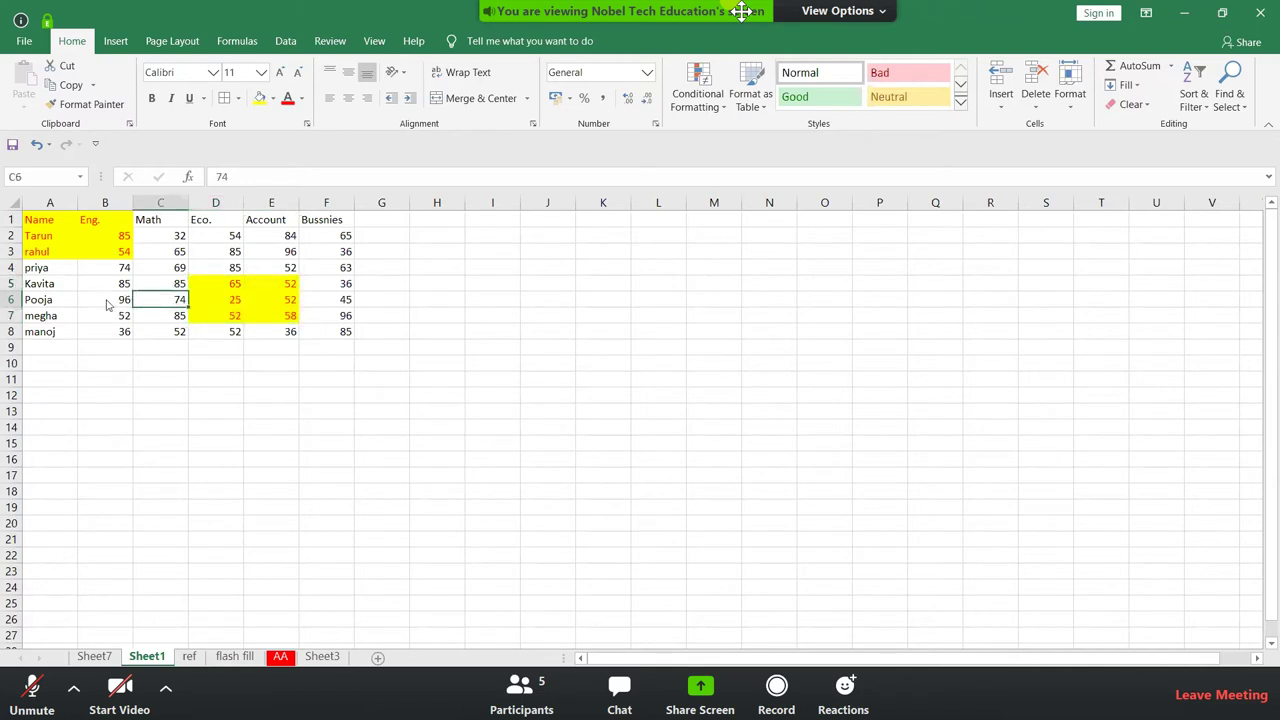
Step: Insert blank comments on cells B6 and E2, then click away to finish editing
right_click(108, 301)
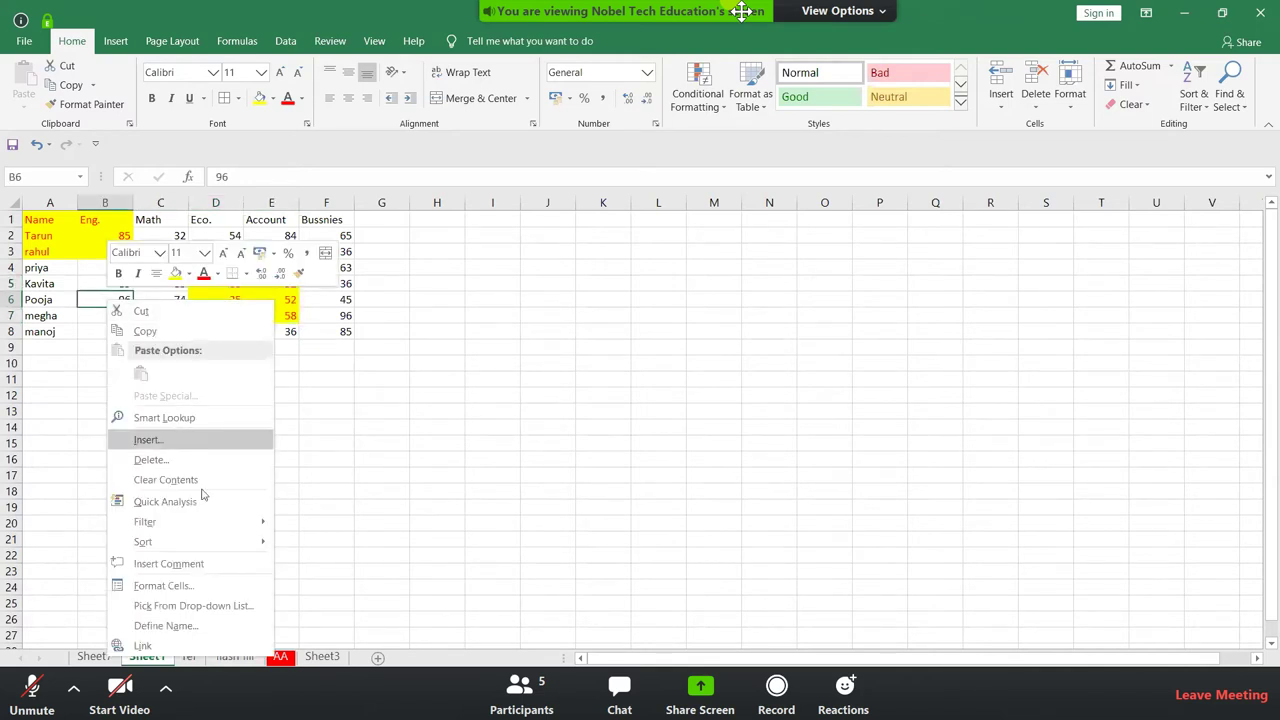
mouse_move(185, 545)
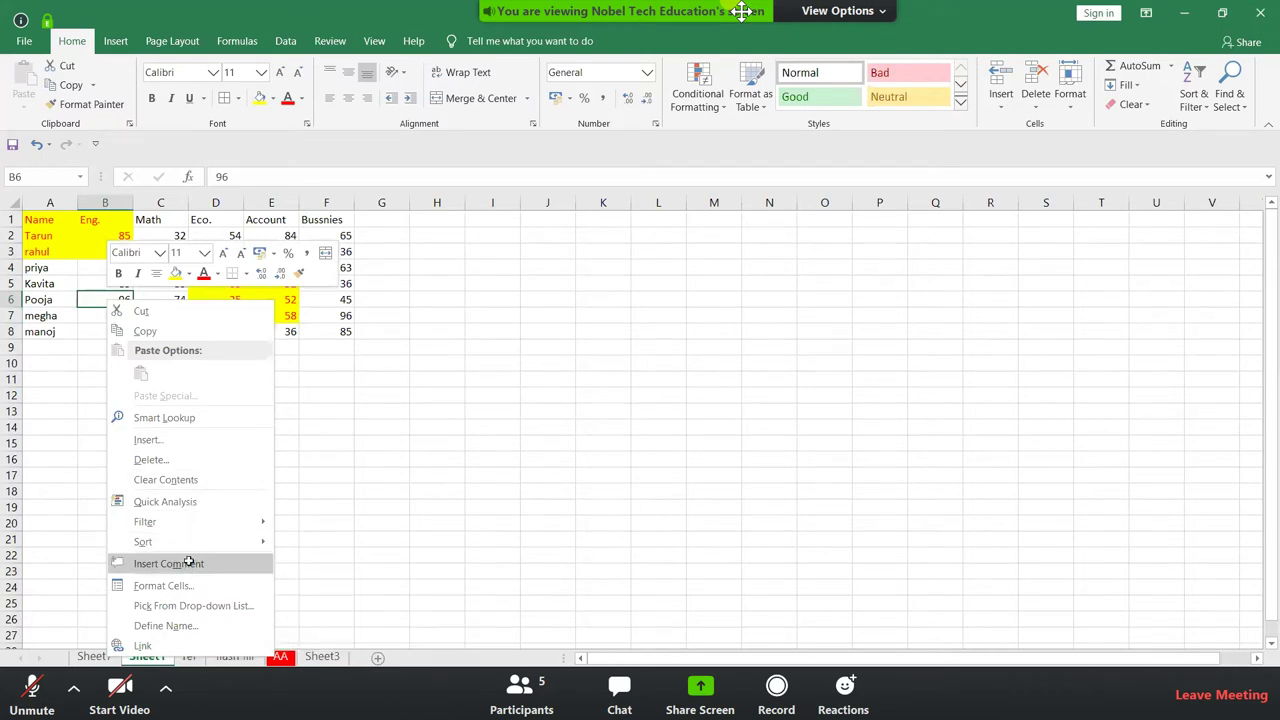
left_click(194, 405)
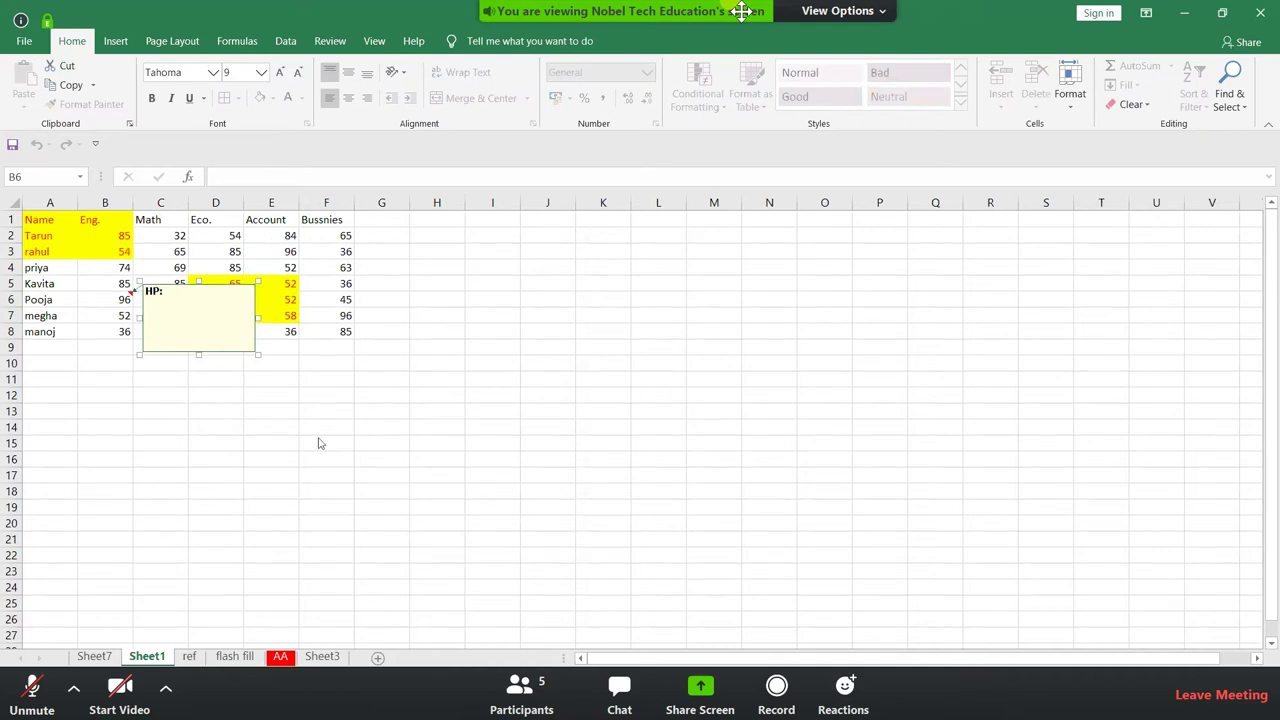
right_click(278, 243)
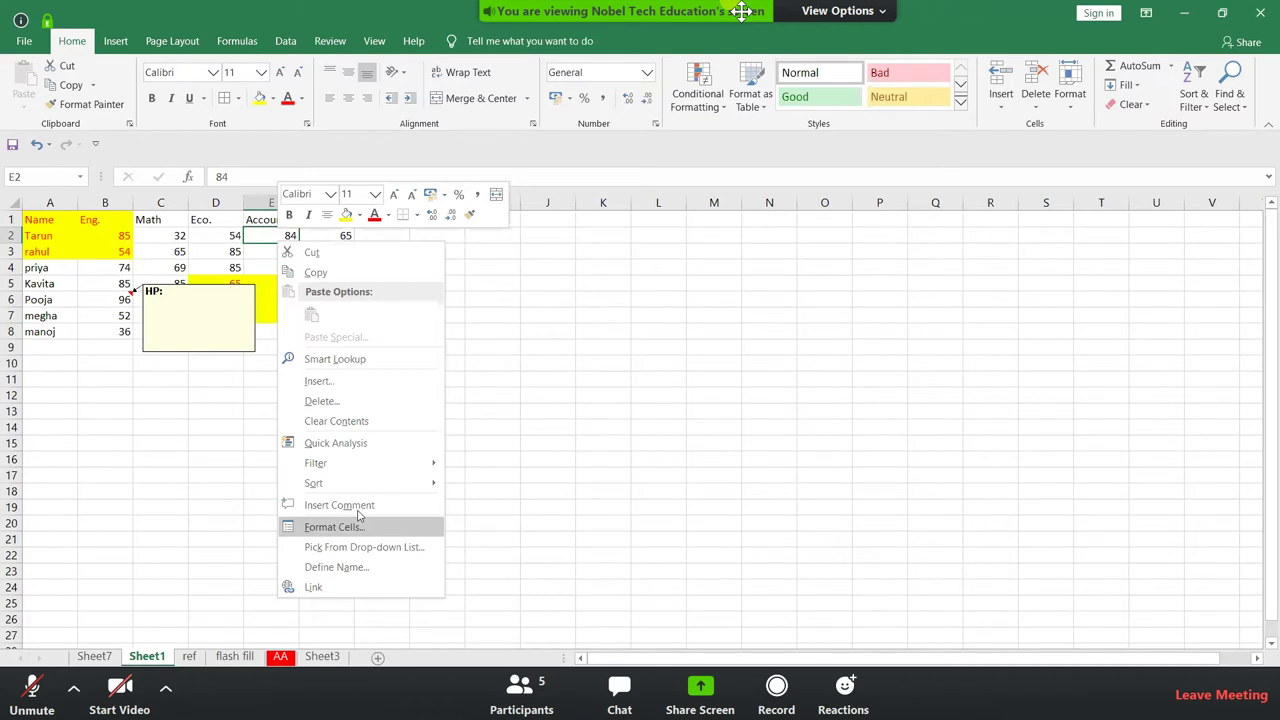
left_click(357, 506)
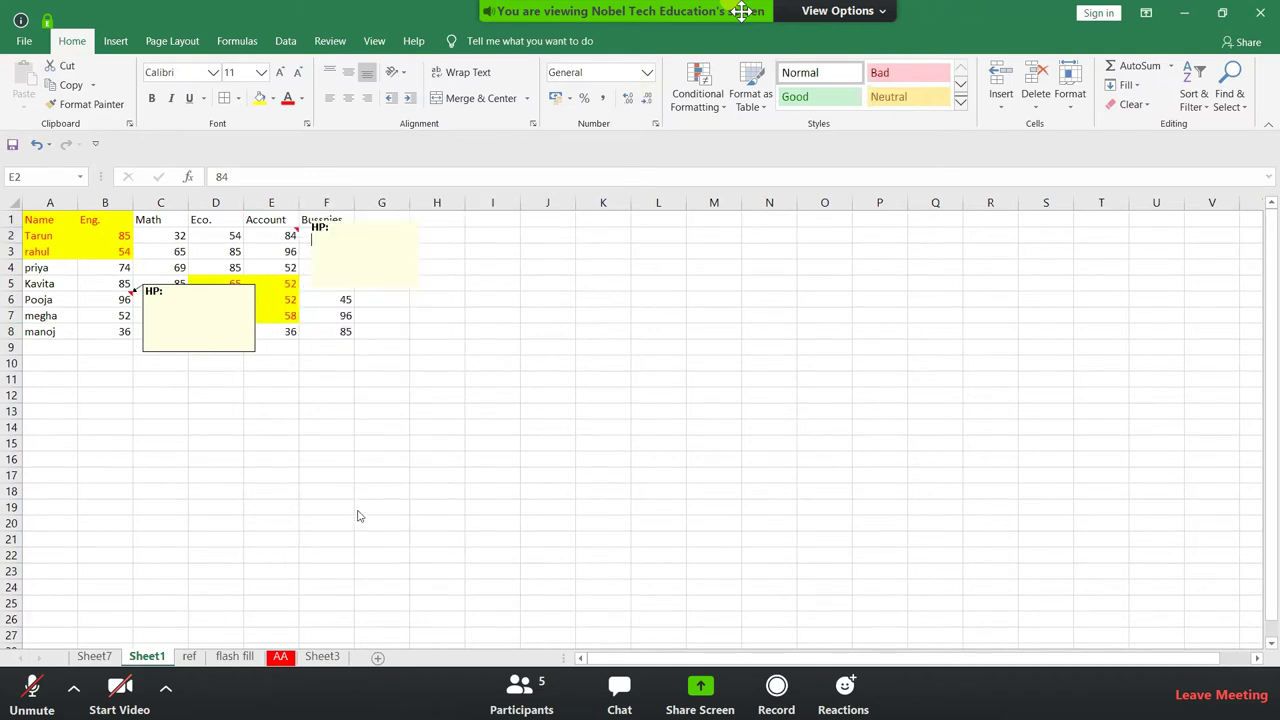
left_click(325, 382)
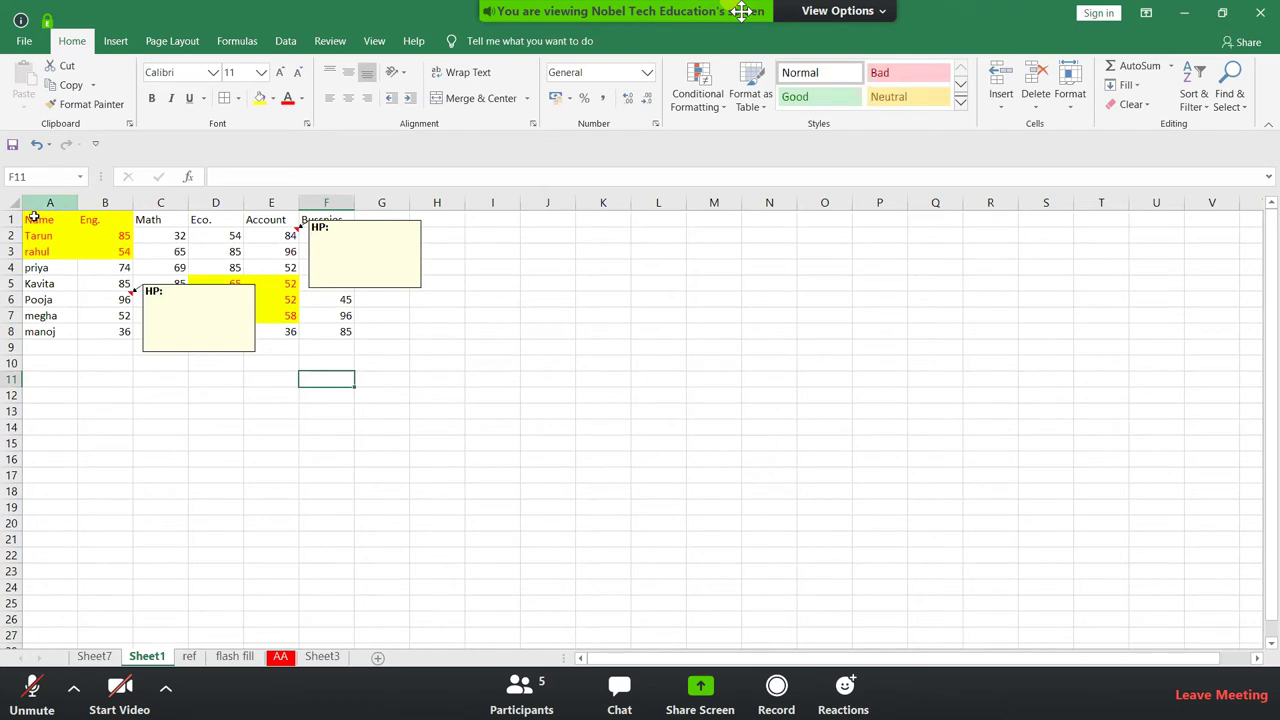
Step: Select A1:F8 and use Clear All to remove its marks, highlighting and comments
left_click_drag(72, 219, 320, 362)
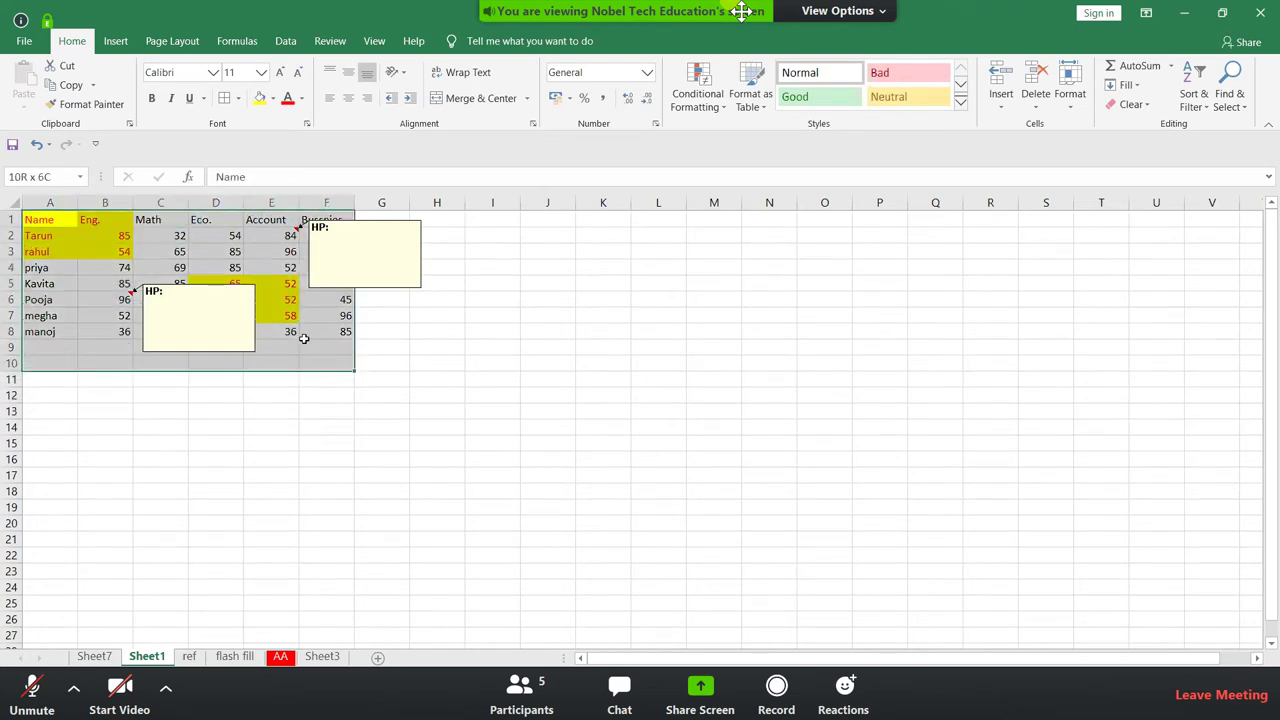
mouse_move(312, 390)
left_mouse_down()
mouse_move(312, 344)
mouse_move(343, 334)
left_mouse_up()
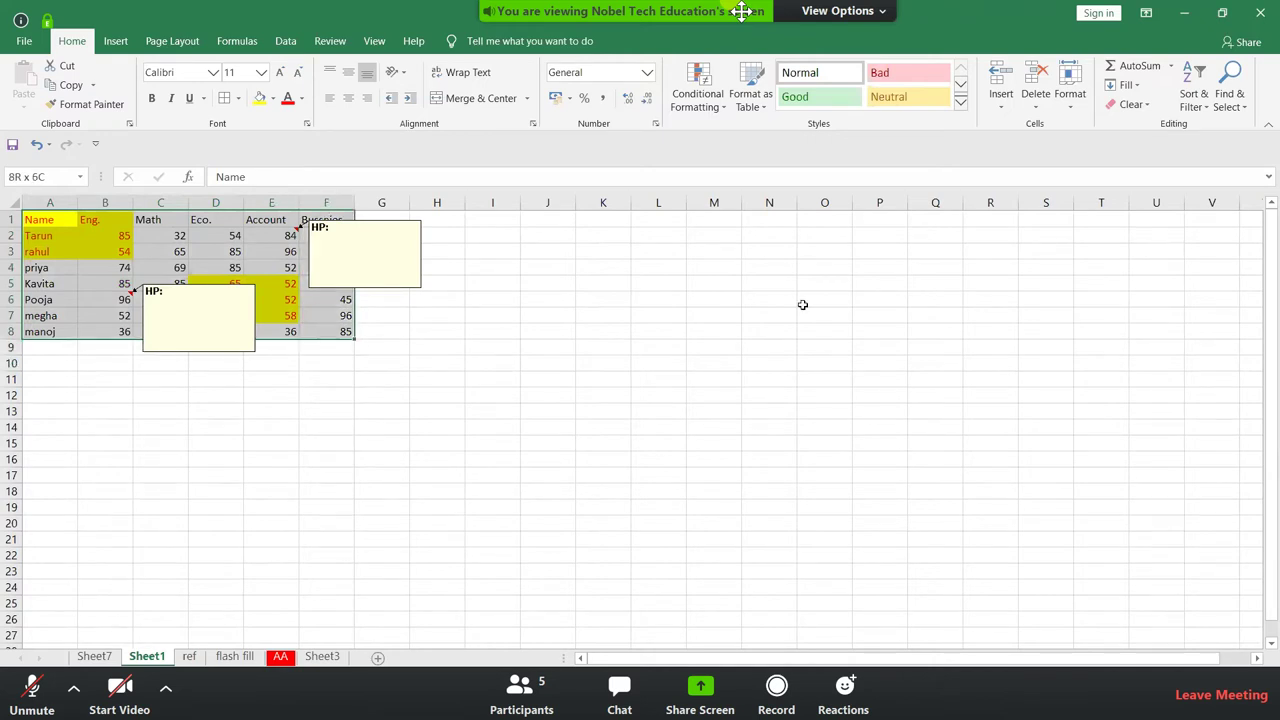
left_click(1152, 107)
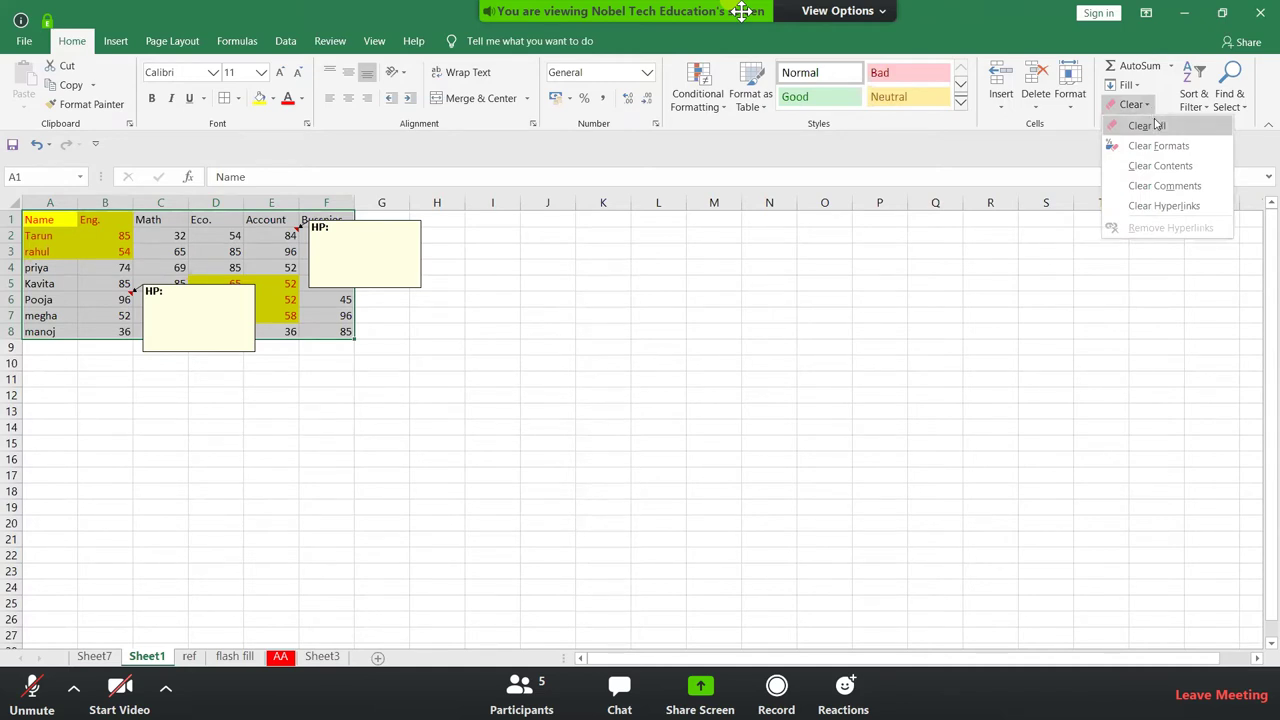
left_click(1155, 125)
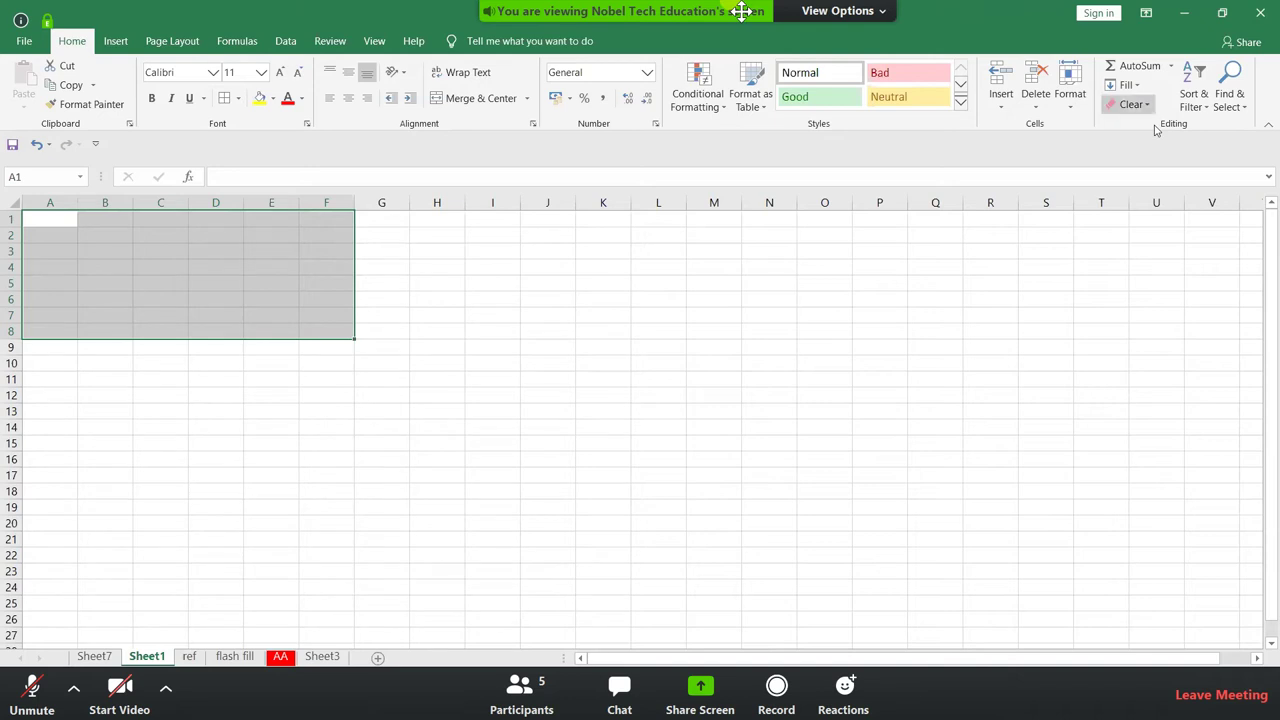
Step: Undo the Clear All with Ctrl+Z and Ctrl+Y to bring the marks table back
left_click(1148, 105)
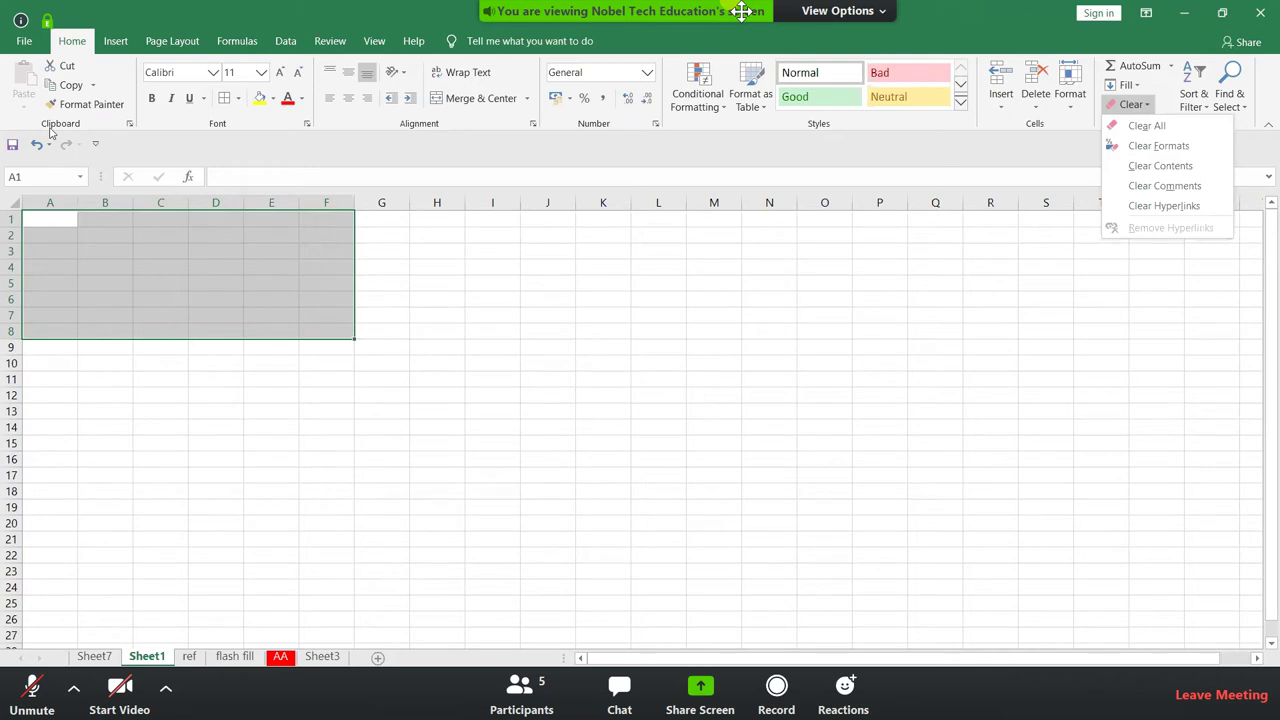
key("Escape")
key("ctrl+z")
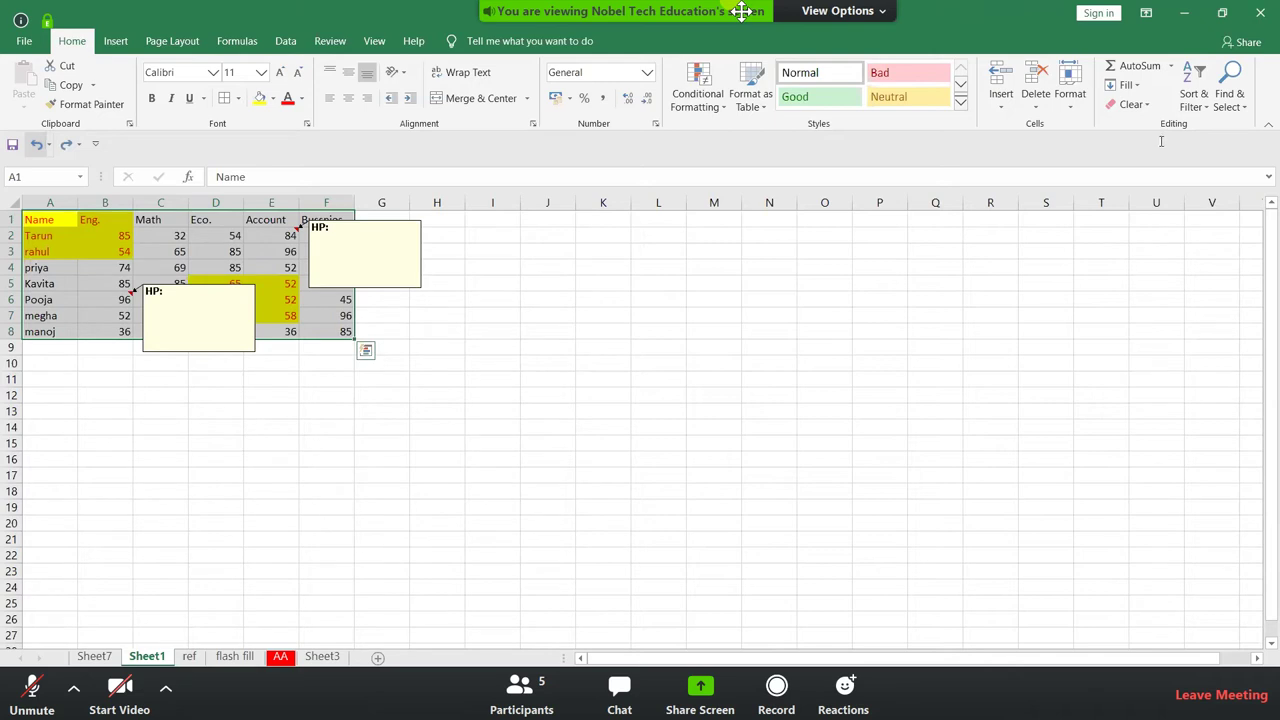
key("ctrl+y")
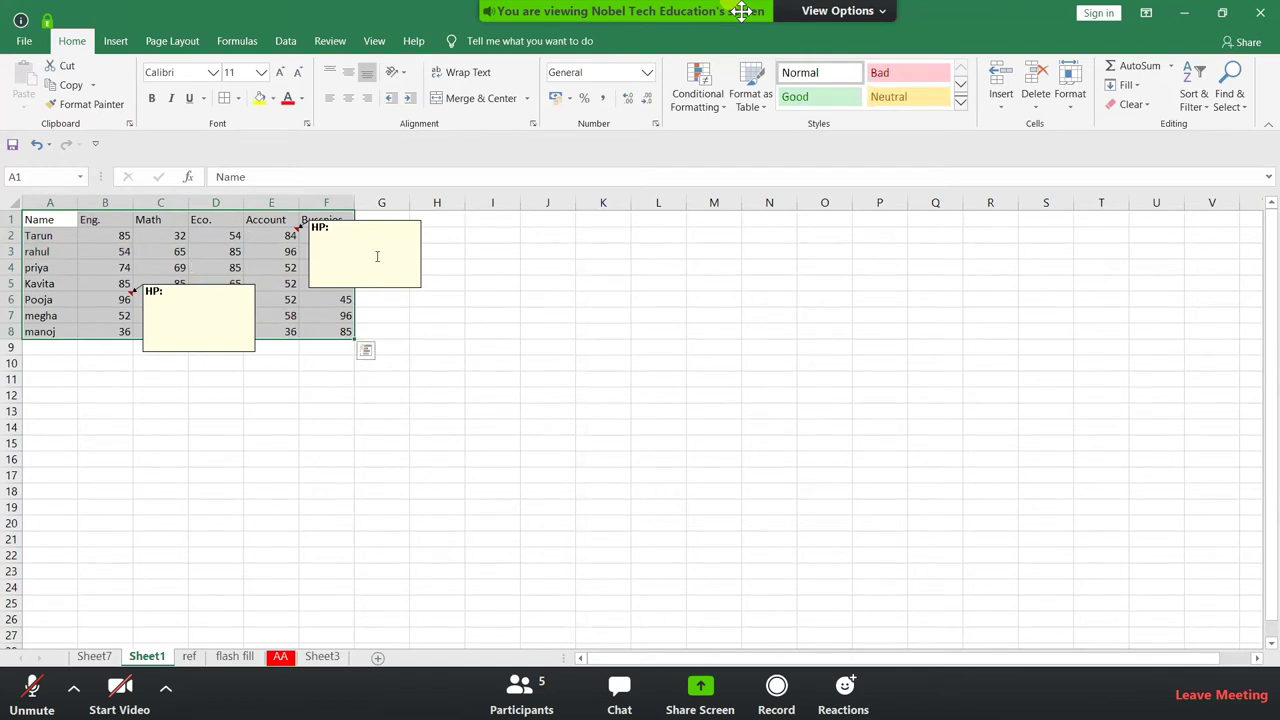
Step: Try Clear Comments and undo it, then Clear Contents to erase only A1:F8's values
left_click(1148, 106)
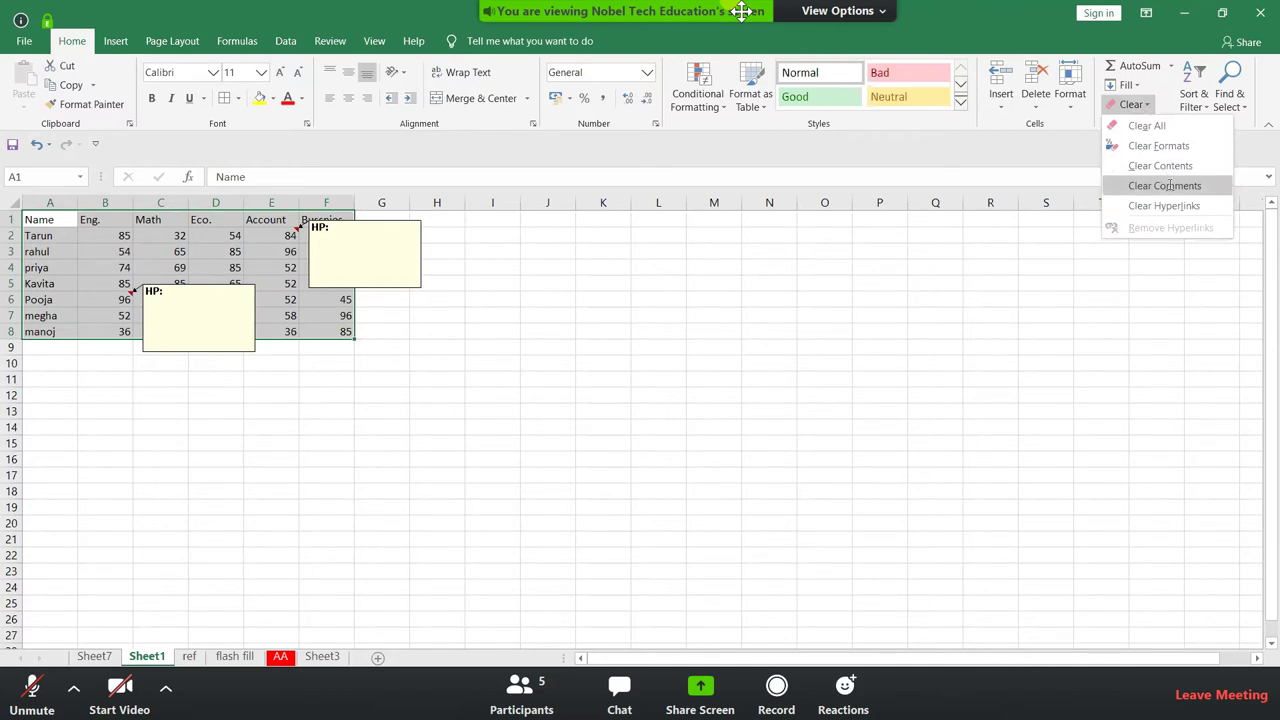
left_click(1166, 186)
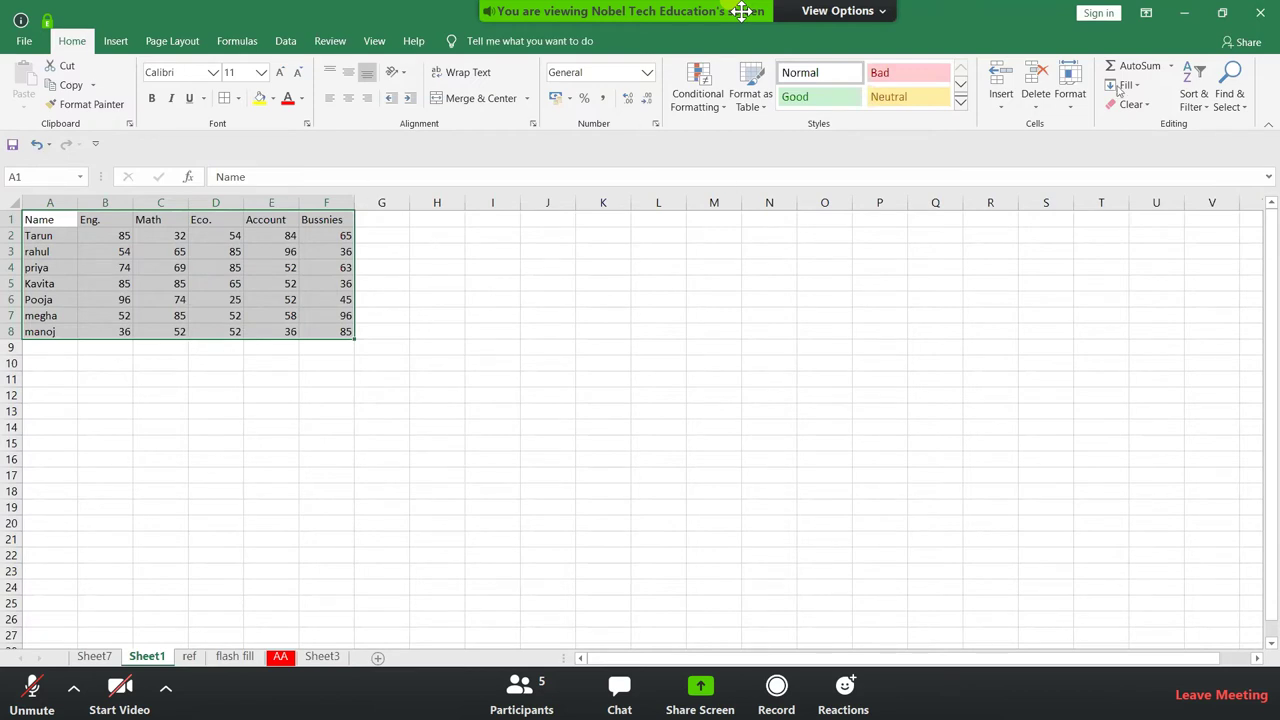
left_click(37, 146)
left_click(1150, 107)
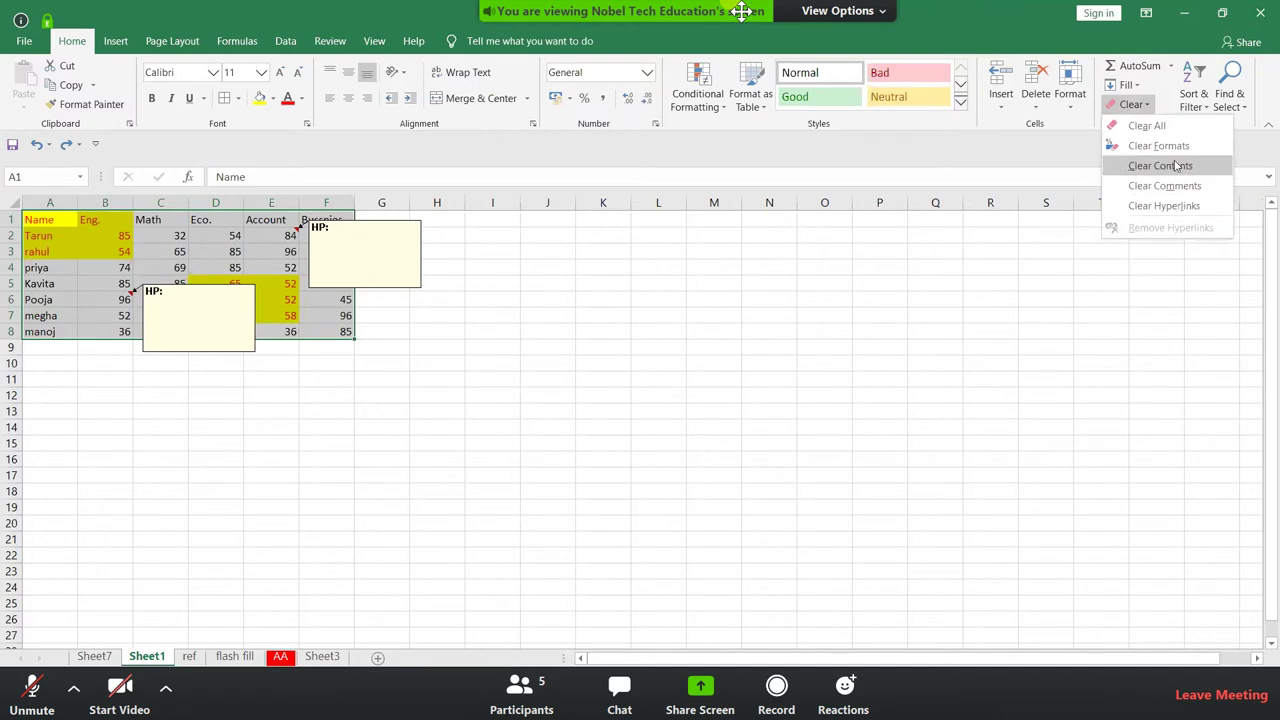
left_click(1165, 166)
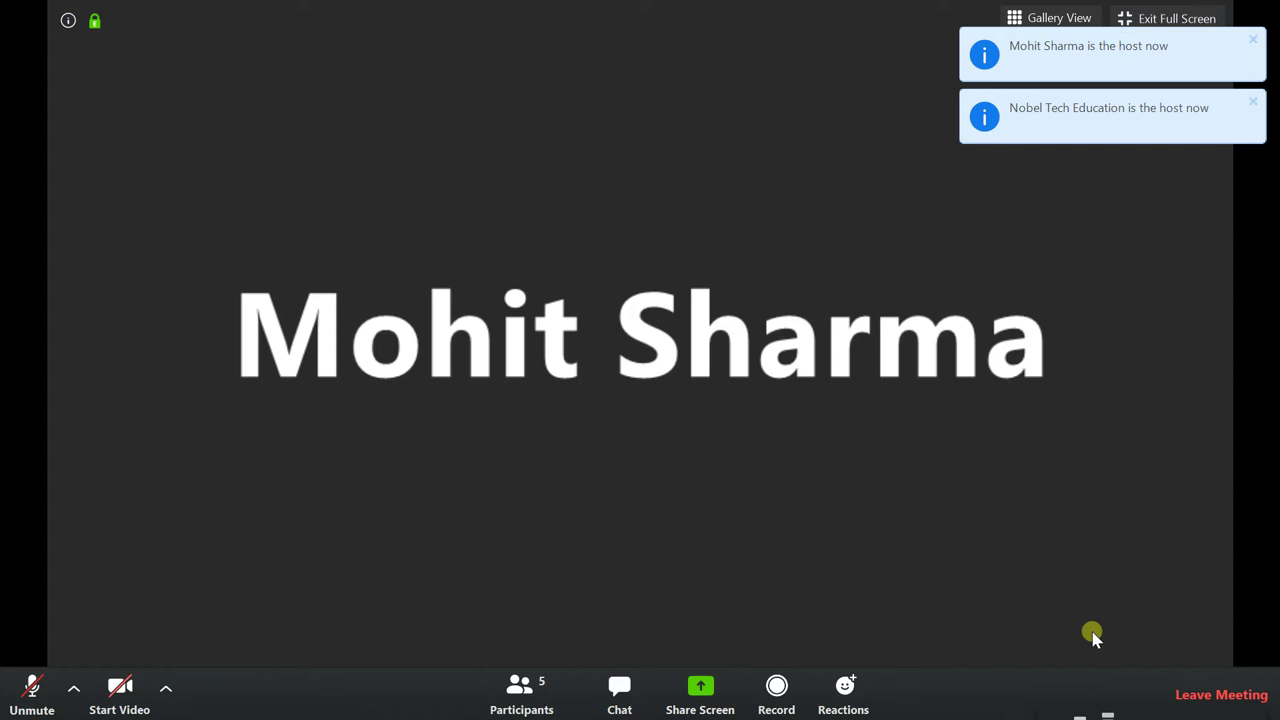
Step: Switch to the screen recorder and pause, then resume, the recording
key("alt+Tab")
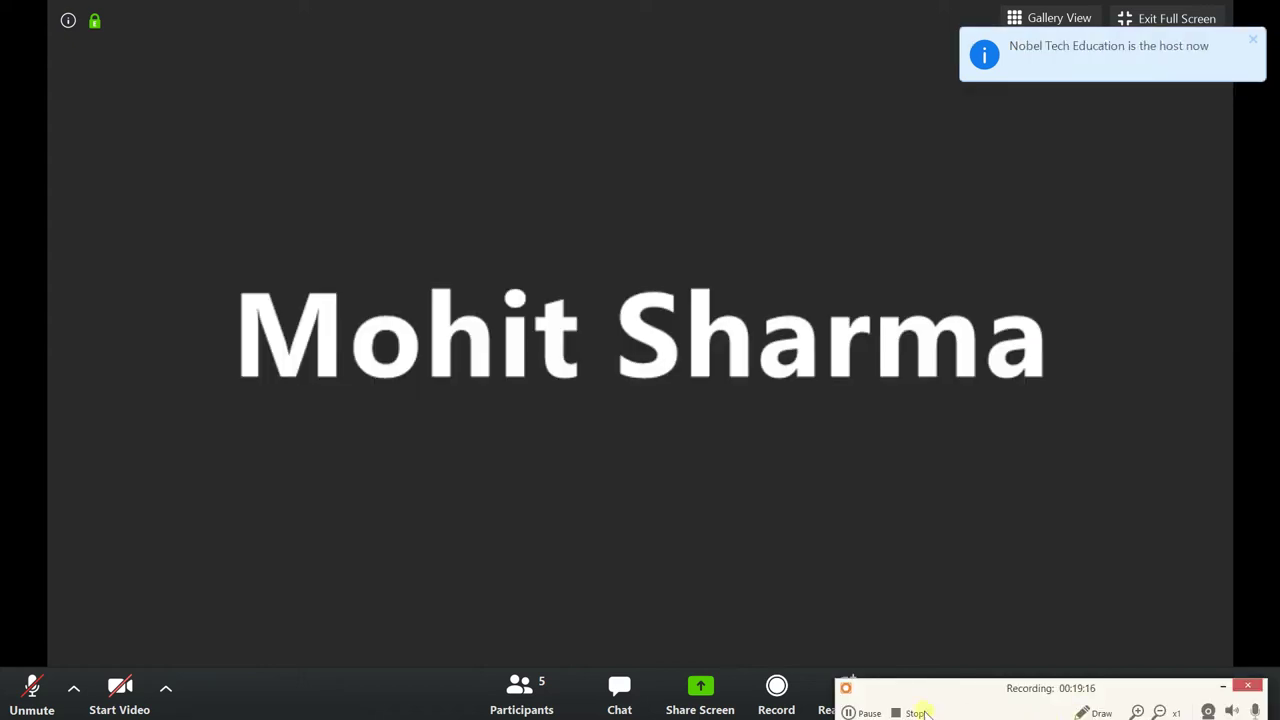
left_click(895, 709)
left_click(893, 708)
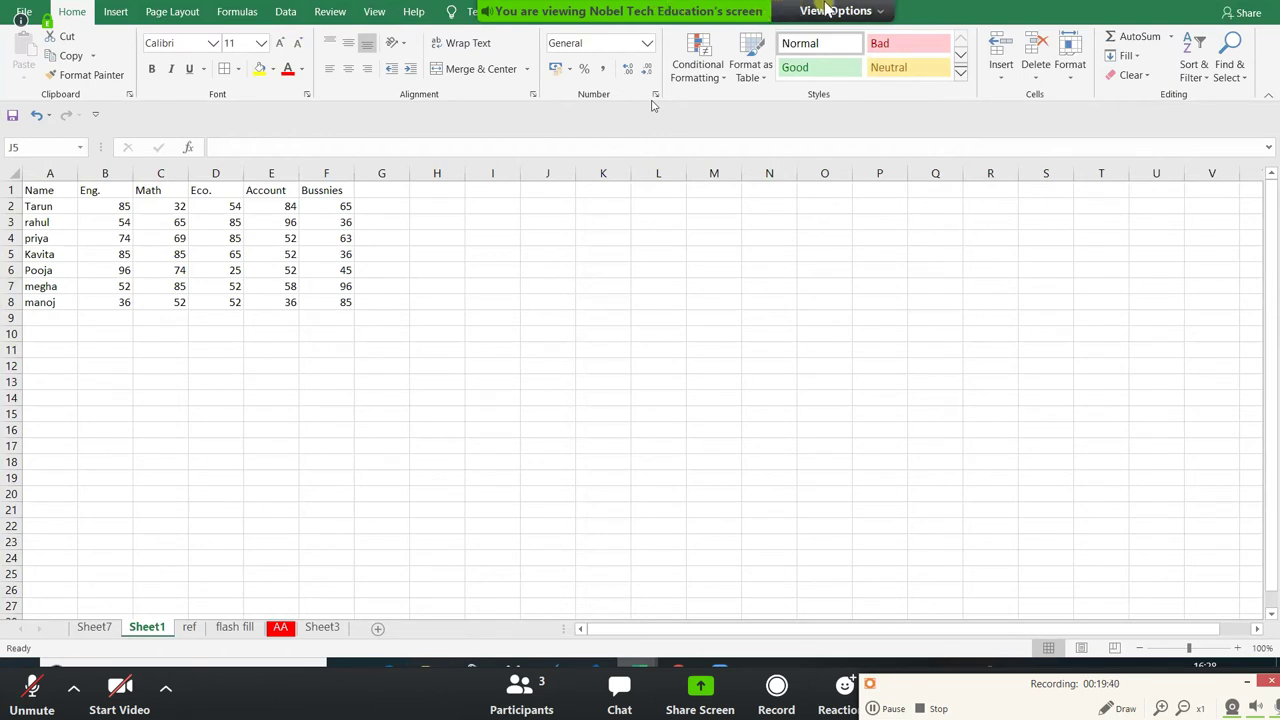
left_click(858, 10)
mouse_move(946, 49)
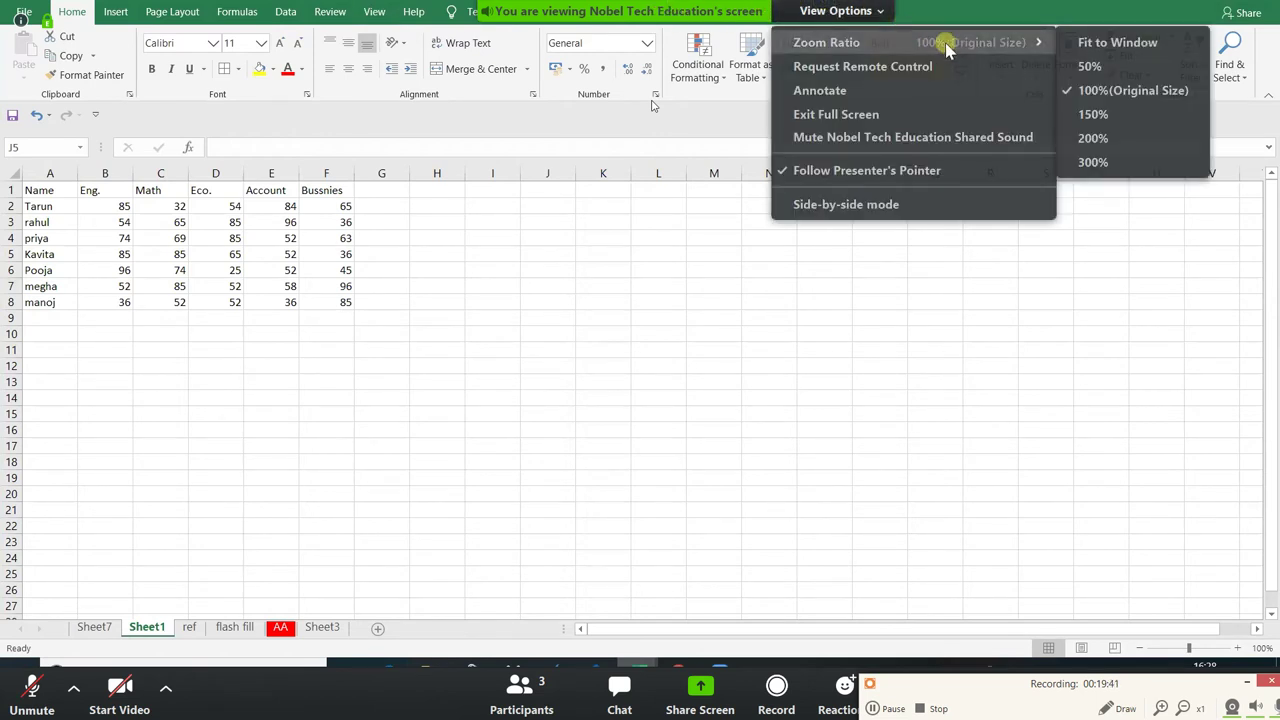
left_click(1045, 18)
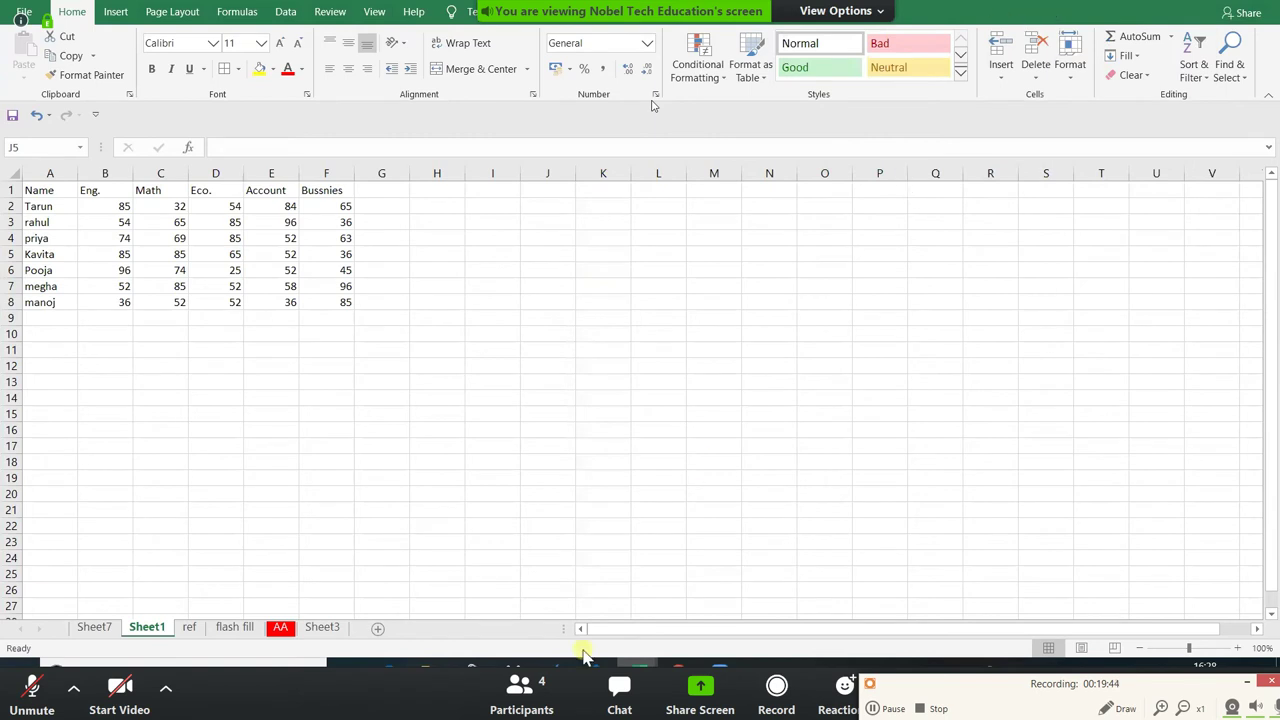
left_click(540, 692)
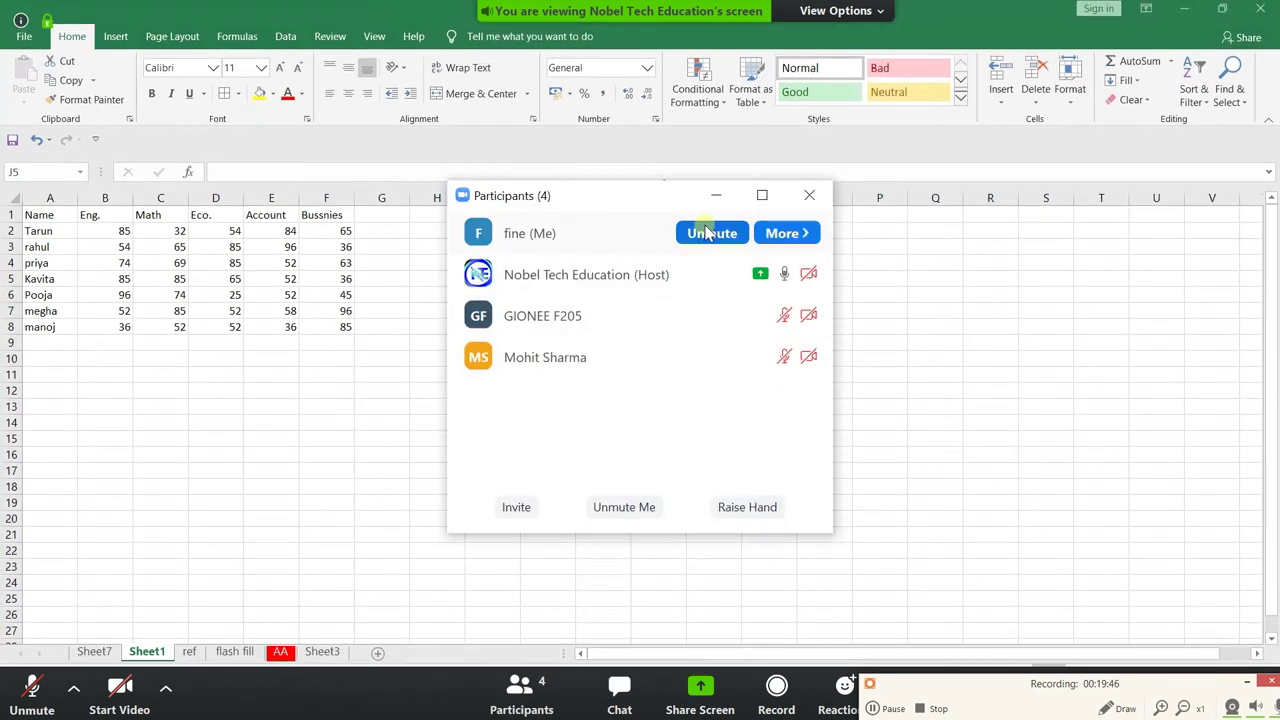
left_click(714, 196)
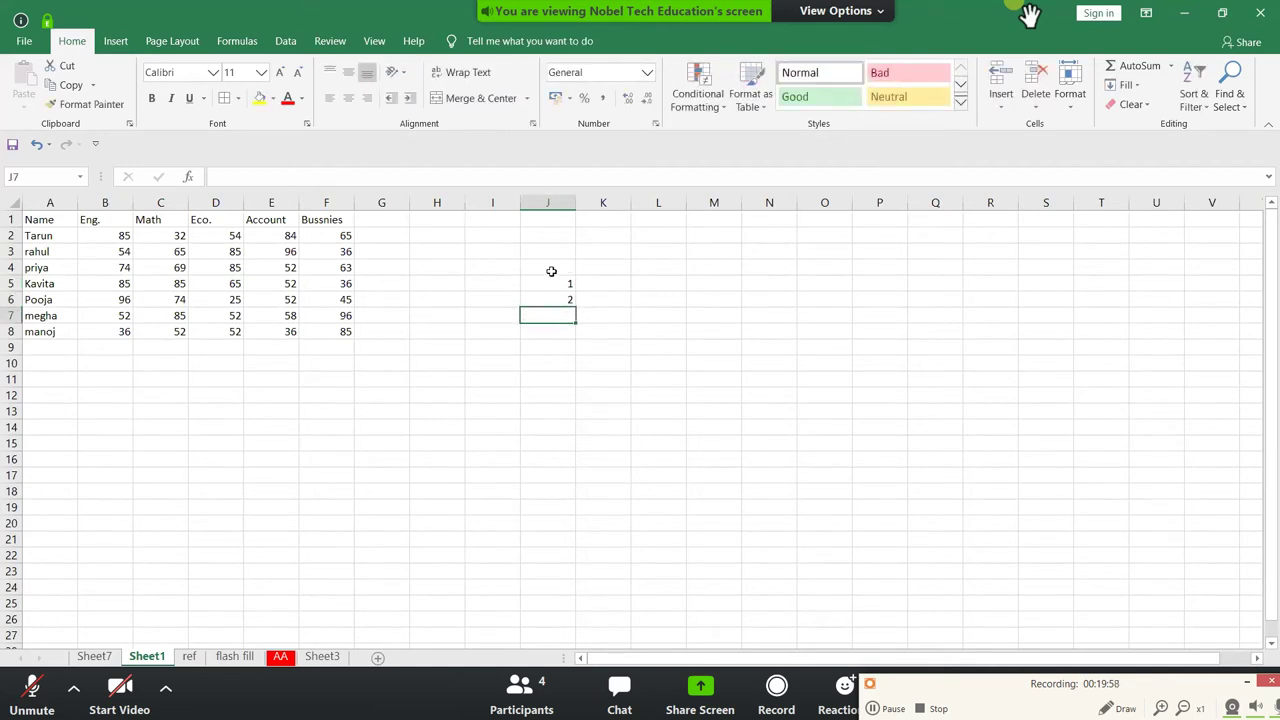
Step: Trial-fill 1s down column K and delete them, then extend 1, 2 in J5:J6 to 14 at J18
double_click(604, 283)
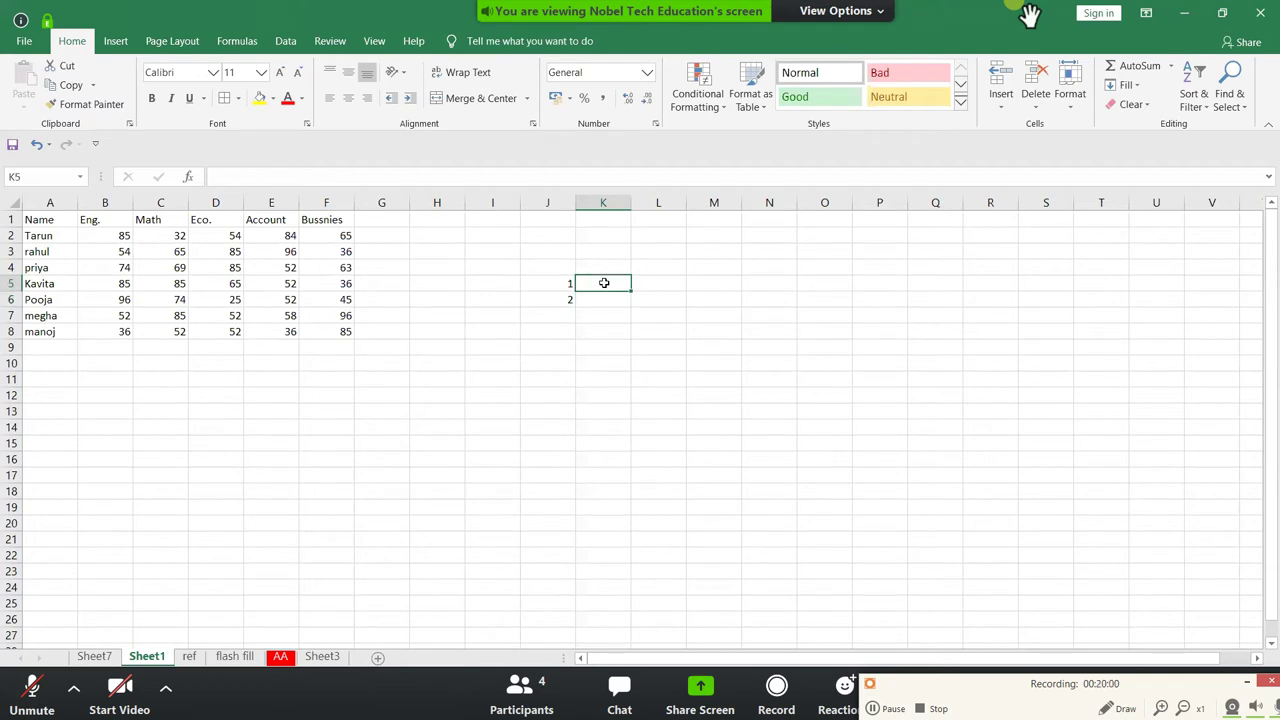
type("1")
key("Return")
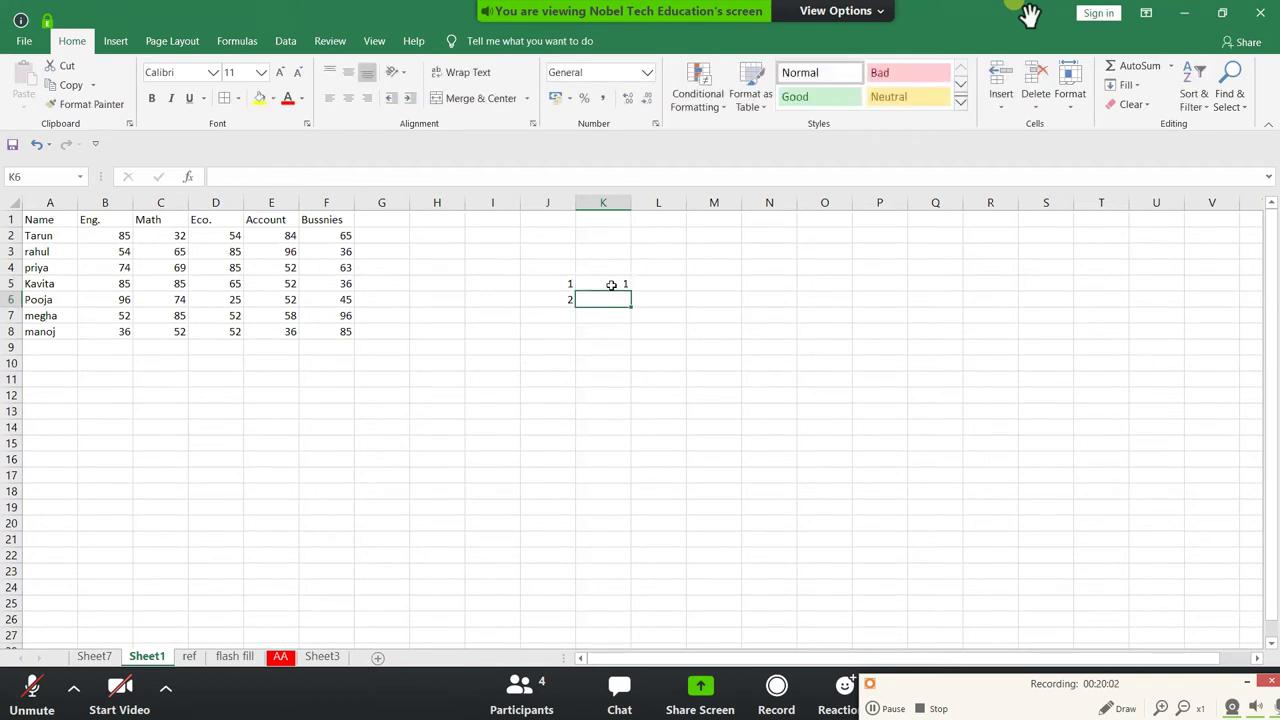
left_click(630, 289)
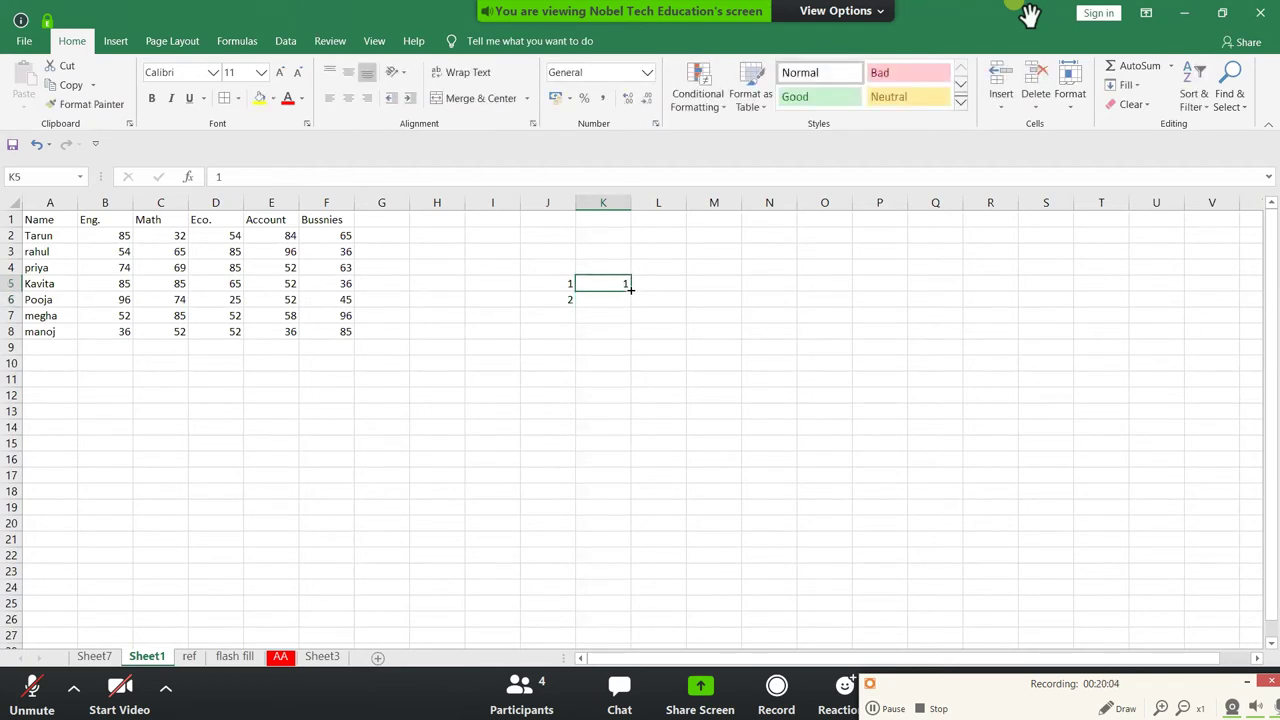
left_click_drag(630, 289, 654, 527)
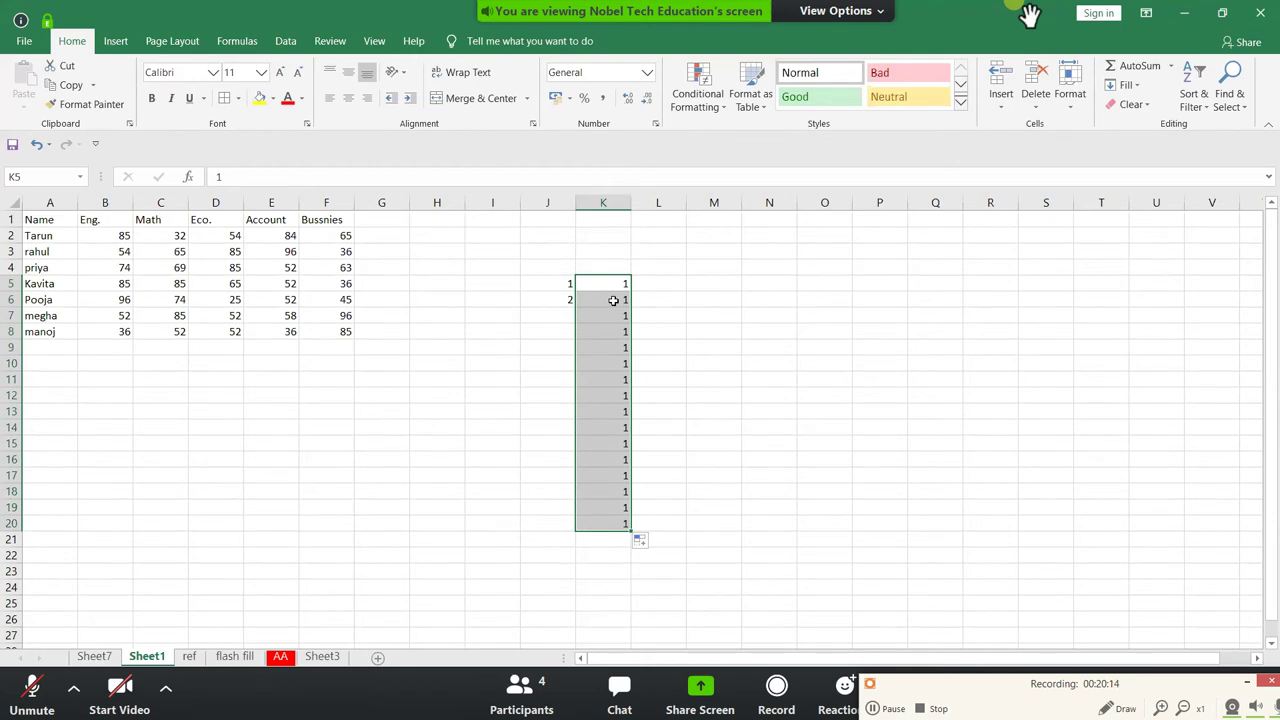
key("Delete")
left_click_drag(560, 283, 578, 303)
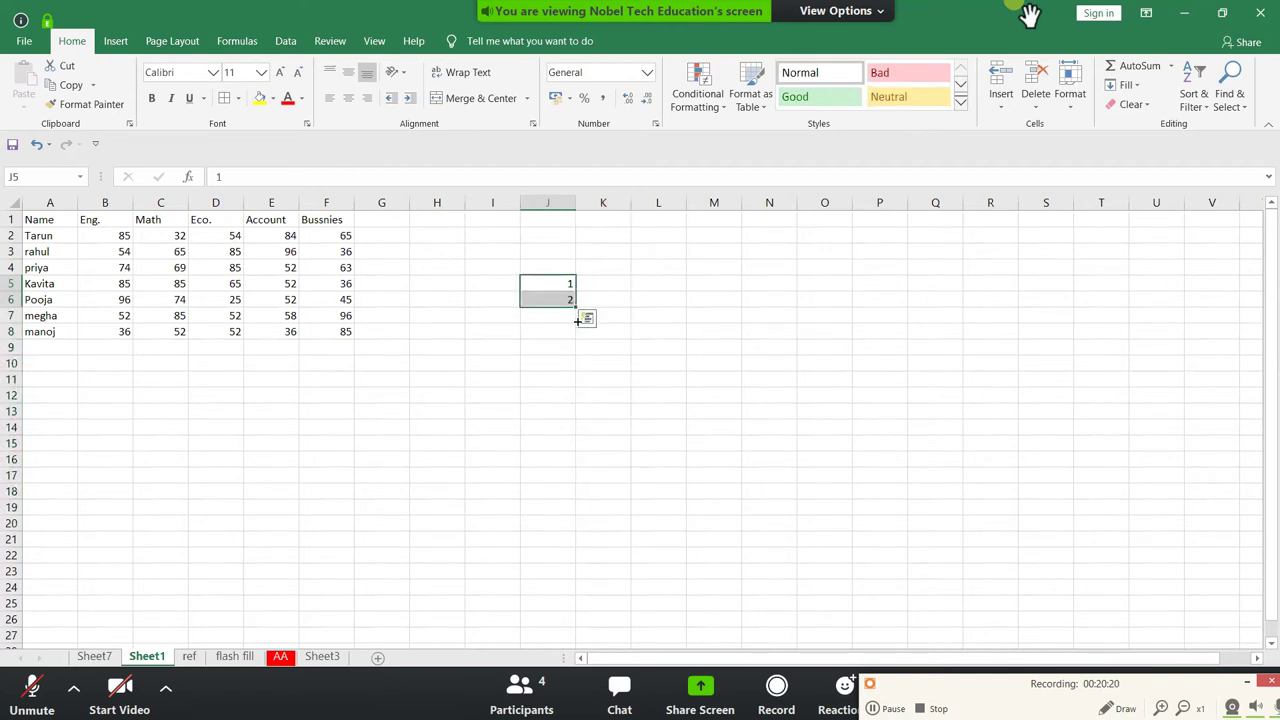
left_click_drag(577, 310, 579, 498)
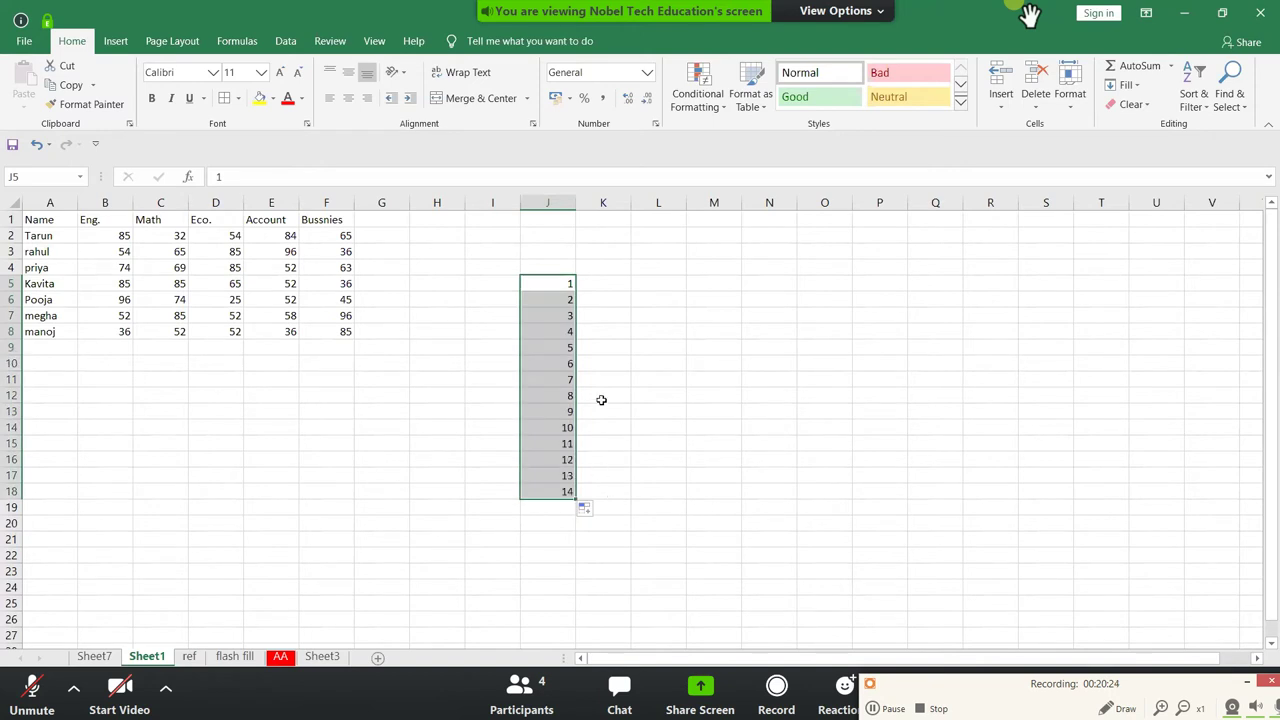
Step: Enter 2 and 4 in K5:K6 and extend the even series down to 28 at K18
left_click(614, 284)
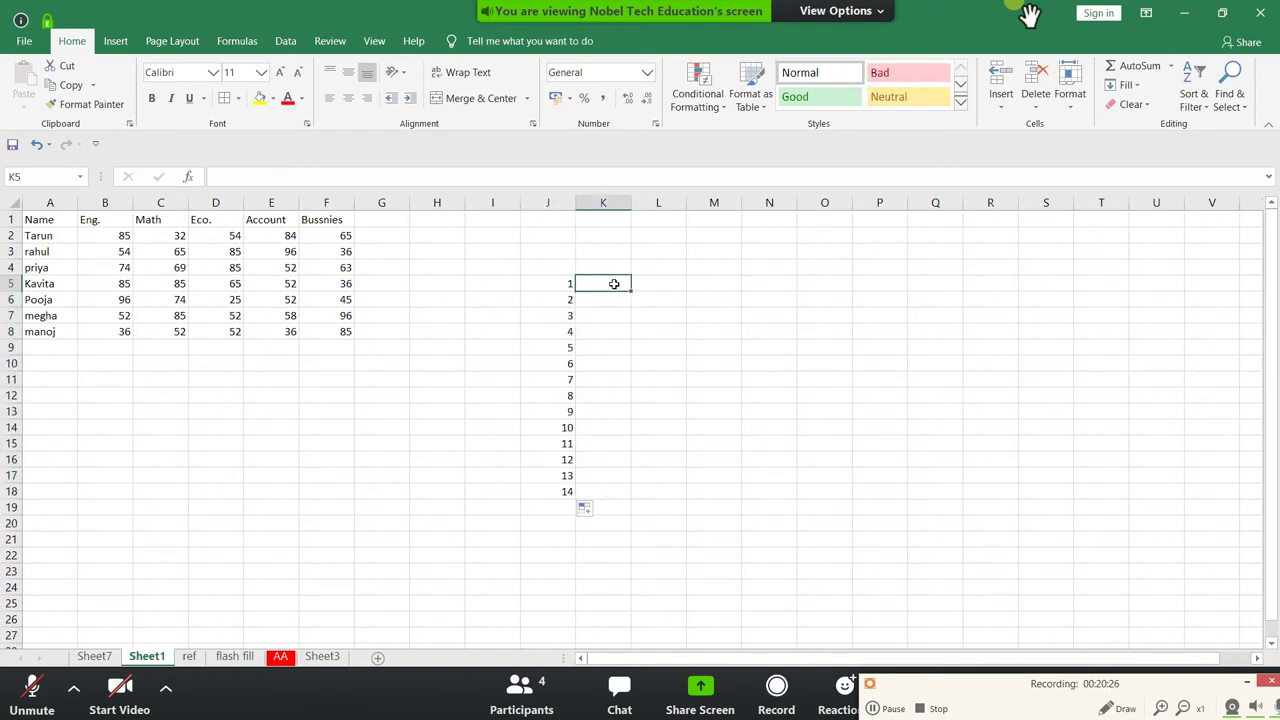
type("2")
key("Return")
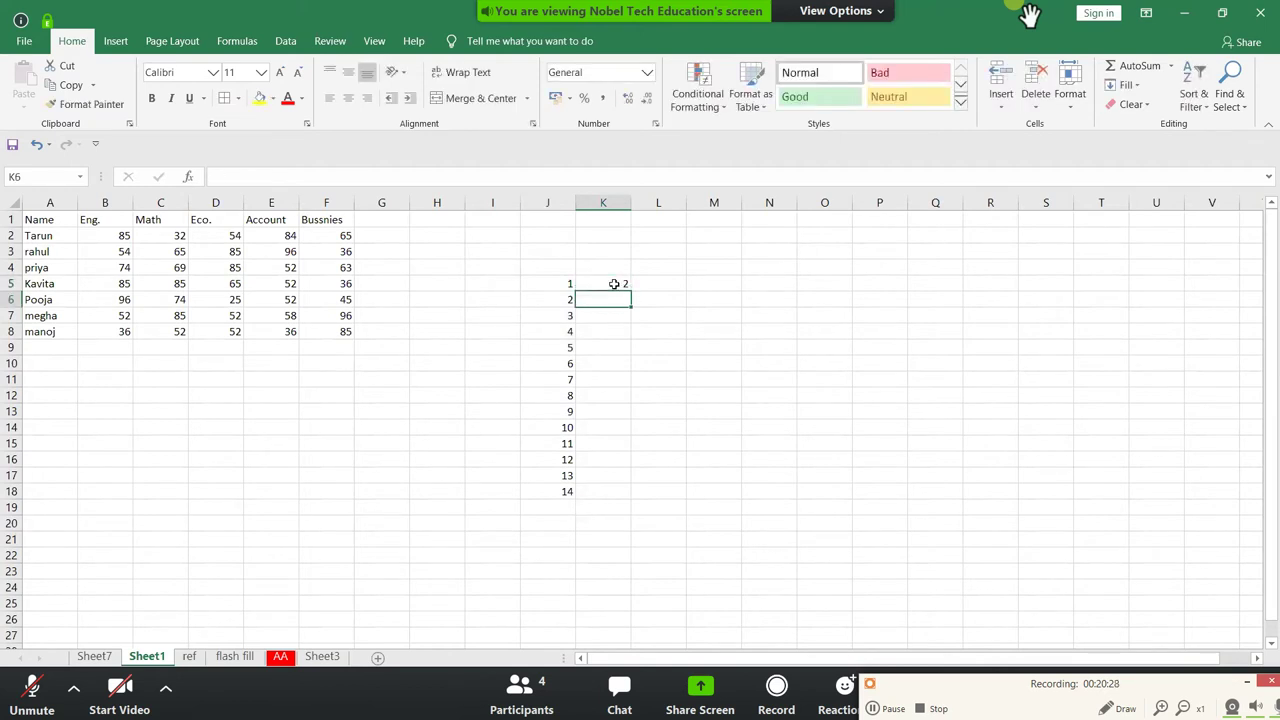
type("4")
key("Return")
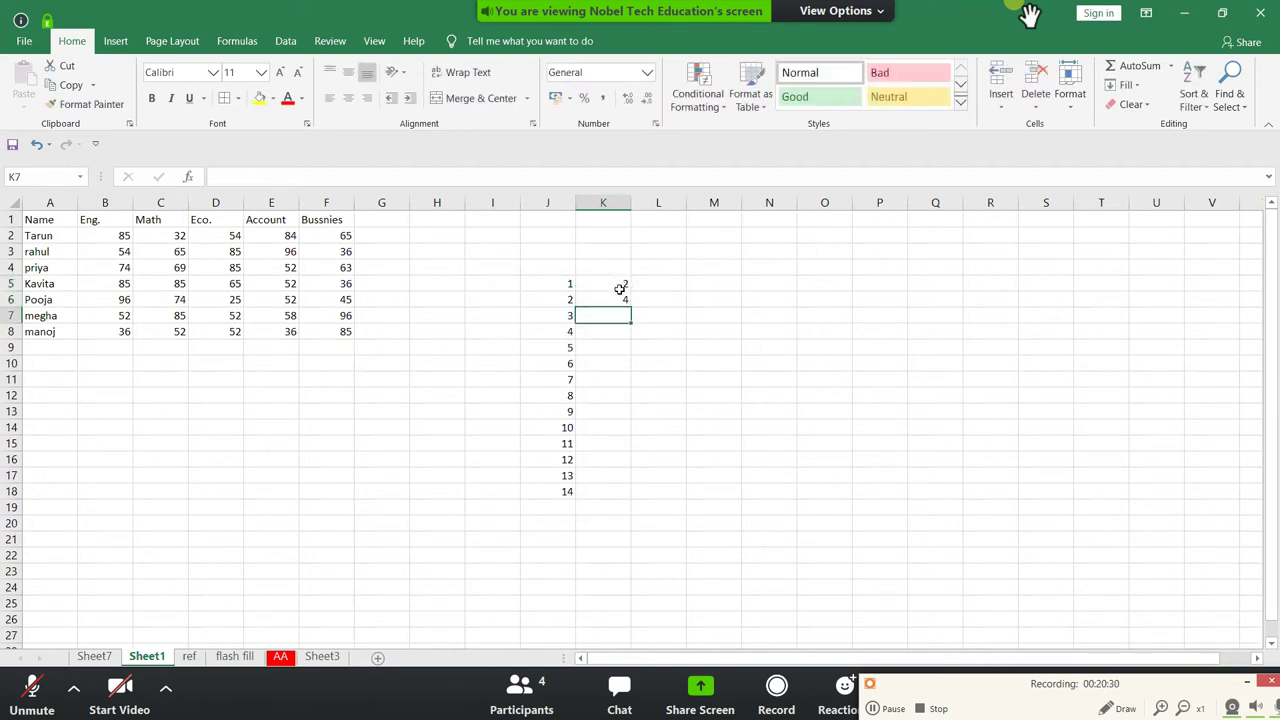
left_click_drag(620, 288, 639, 538)
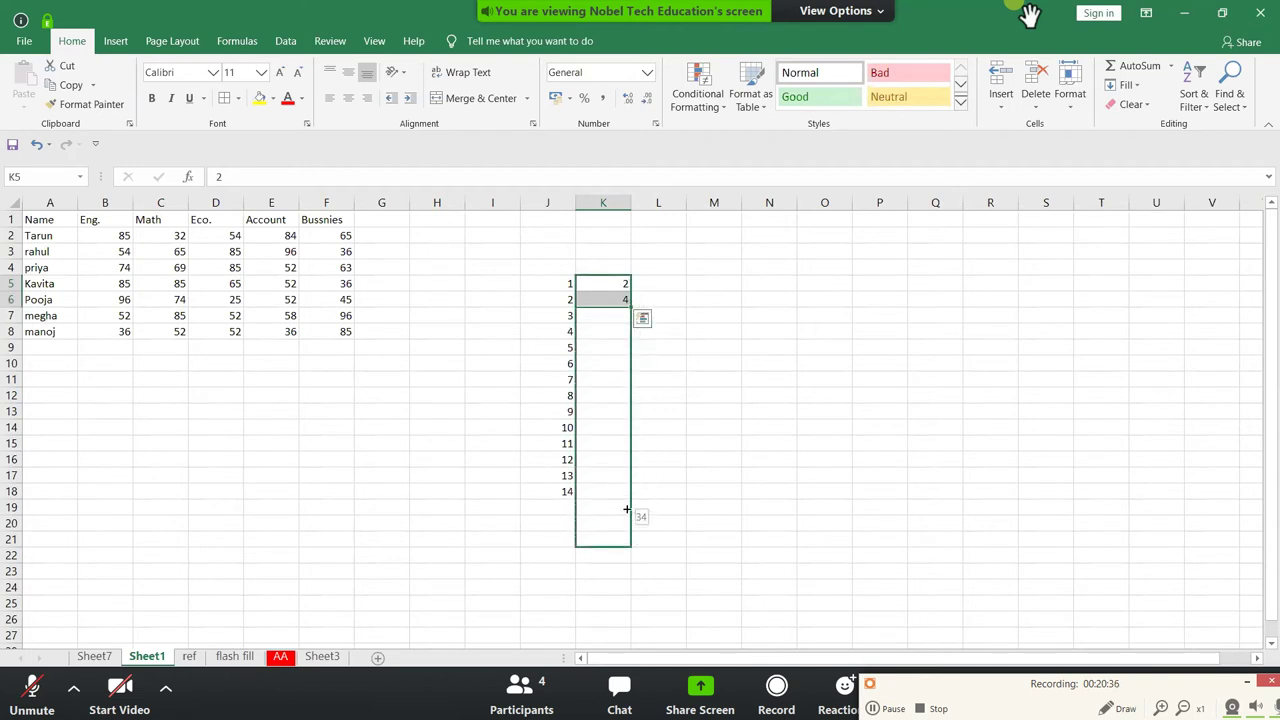
left_click_drag(639, 538, 619, 495)
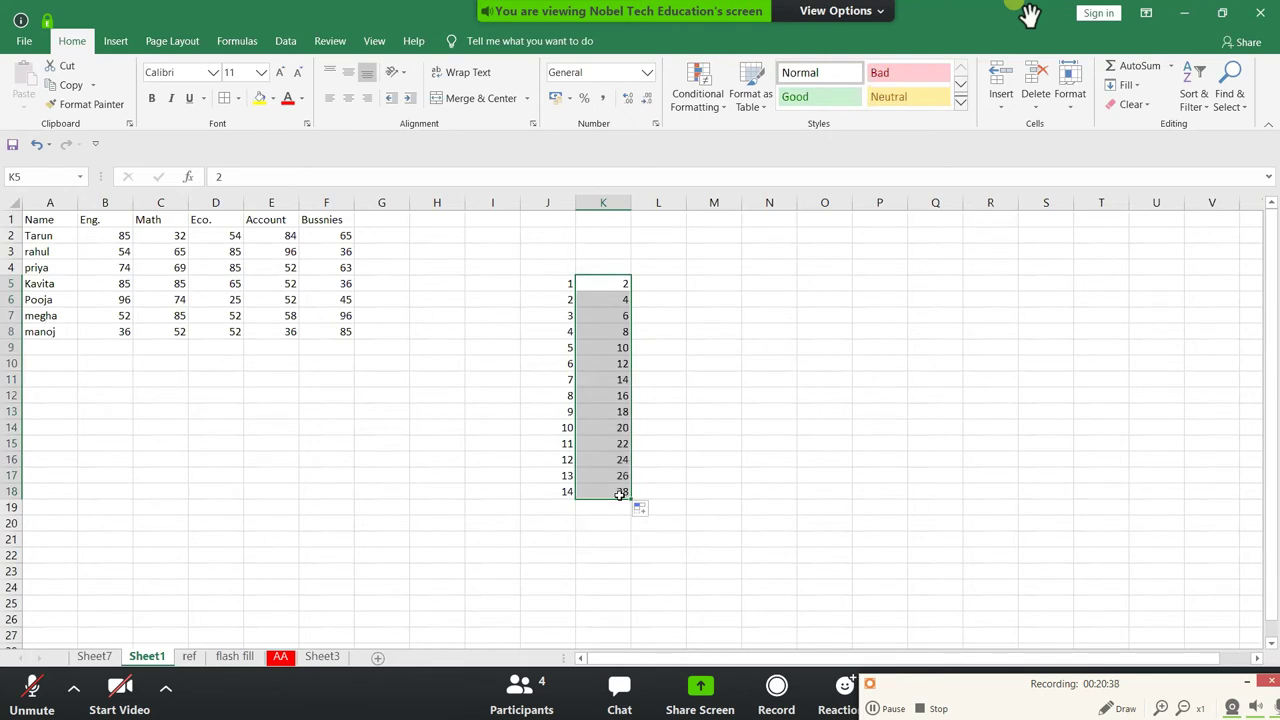
left_click(650, 285)
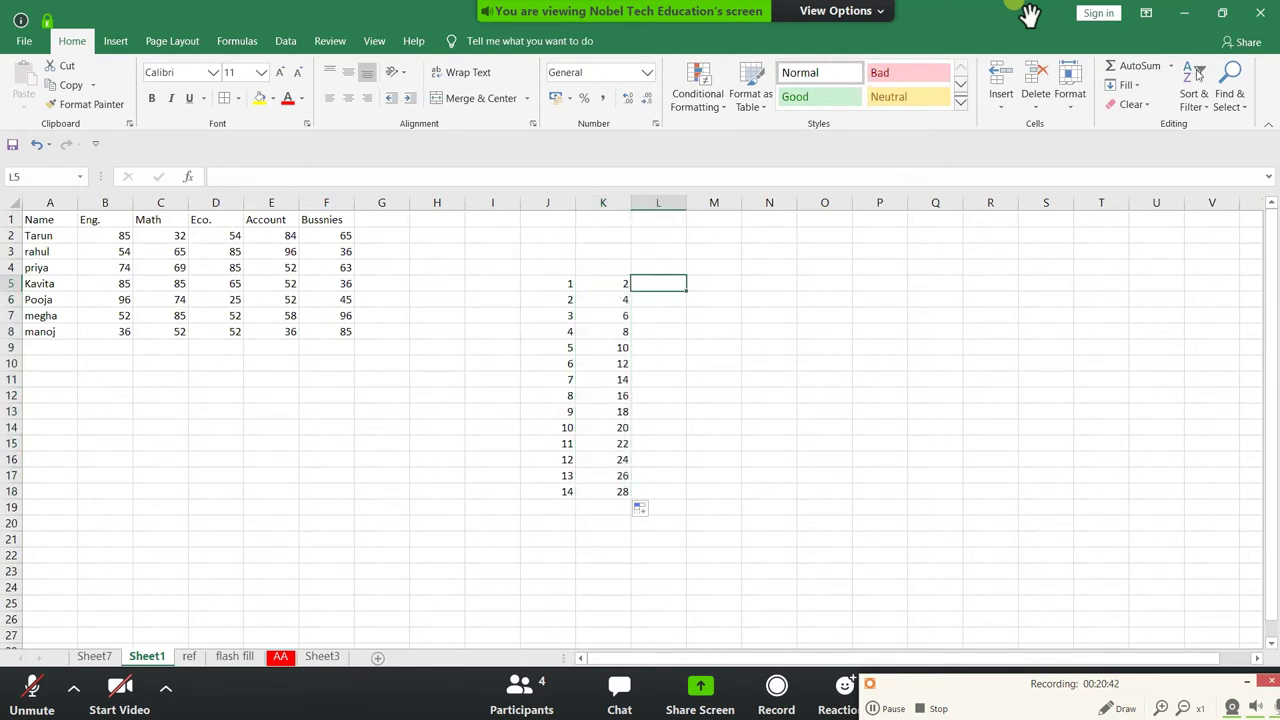
left_click(1139, 87)
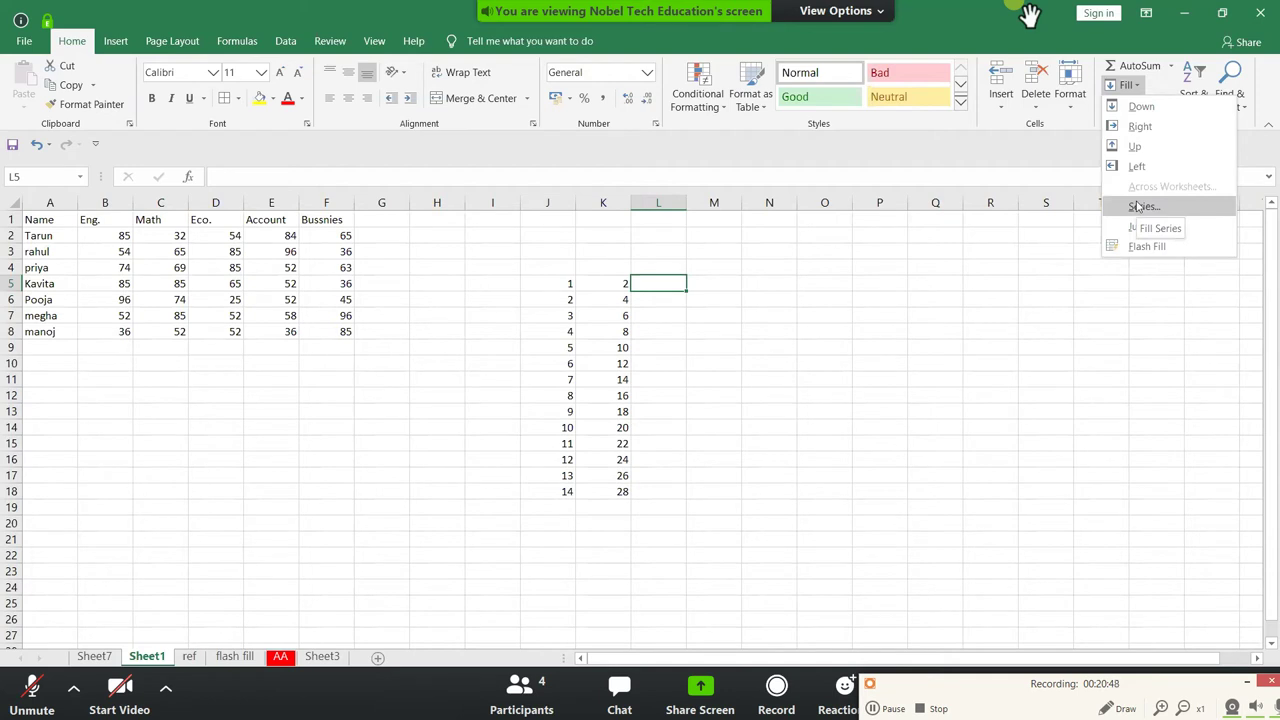
left_click(707, 283)
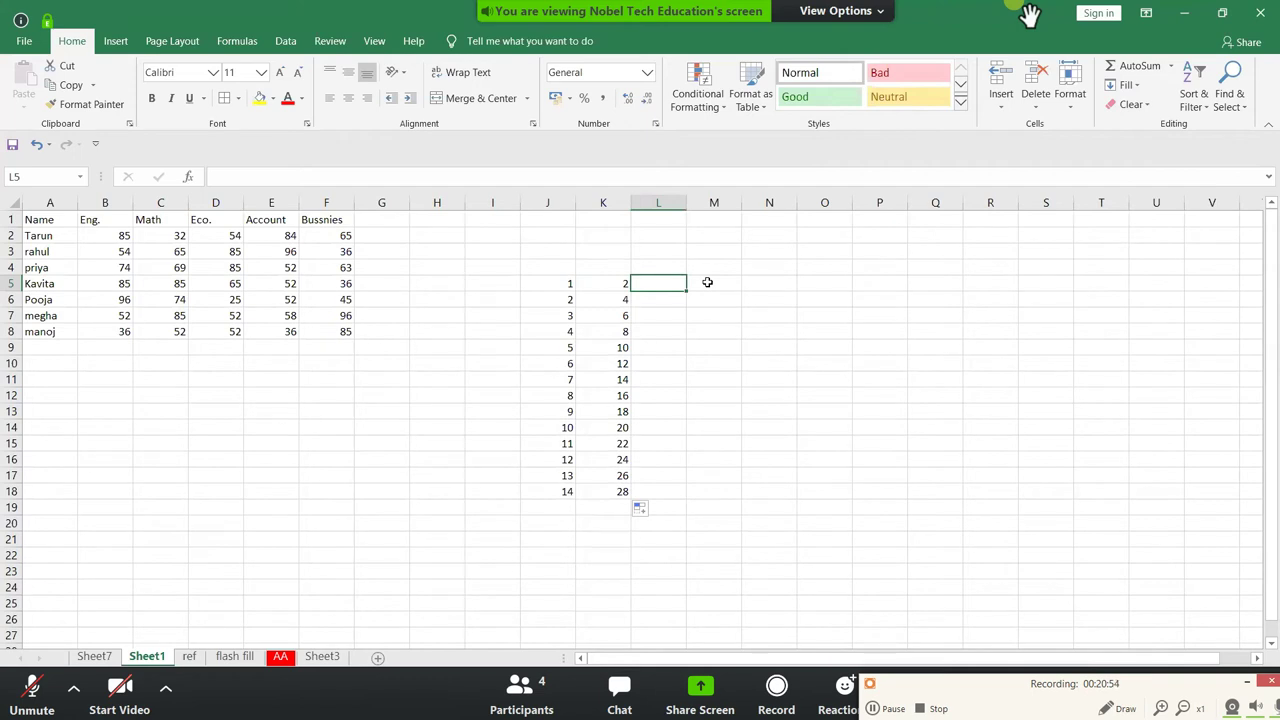
Step: Enter 1 in M5 and fill M5:M23 as a Series with step 2, giving odd numbers to 37
left_click(707, 283)
double_click(707, 283)
type("1")
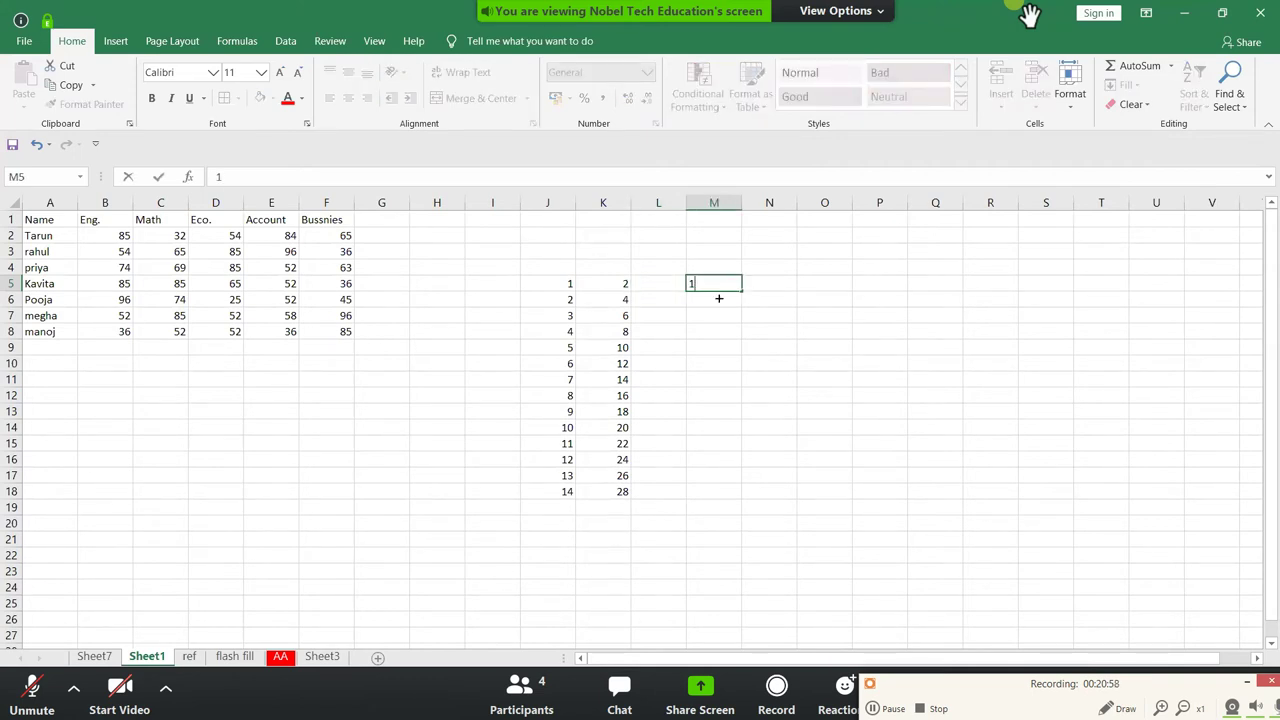
key("ctrl+Return")
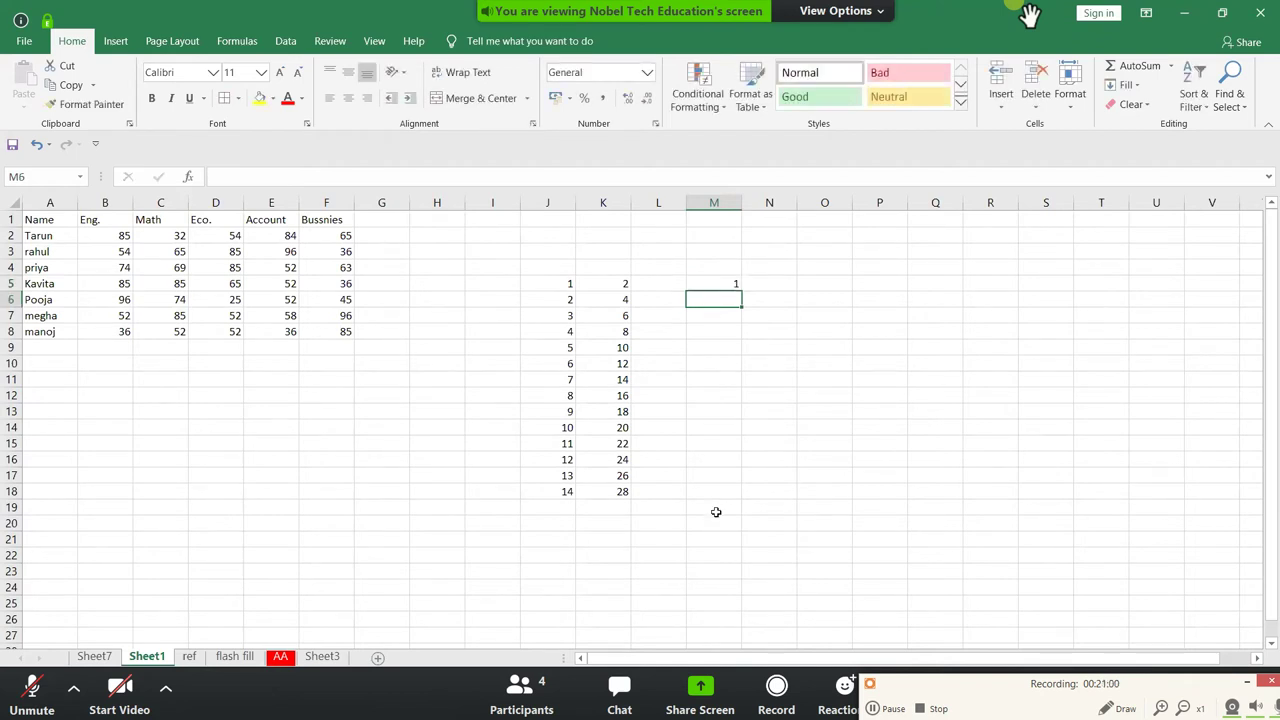
left_click(714, 566, "shift")
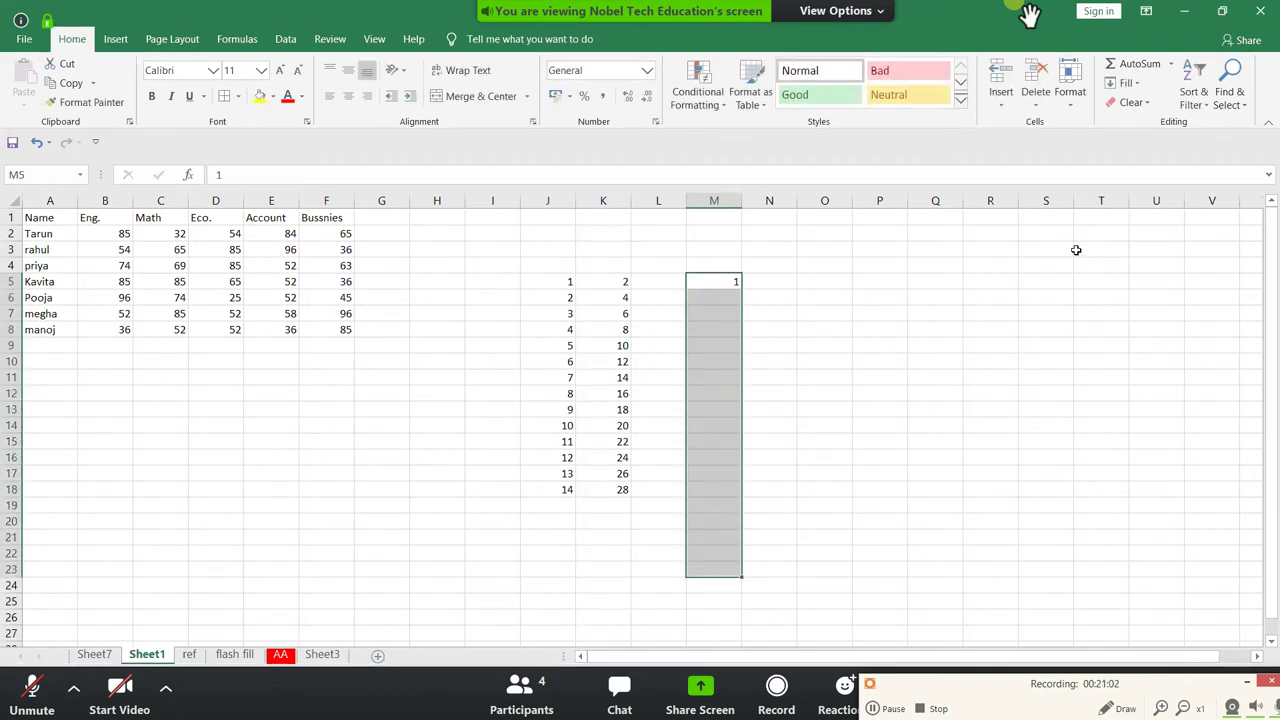
left_click(1140, 86)
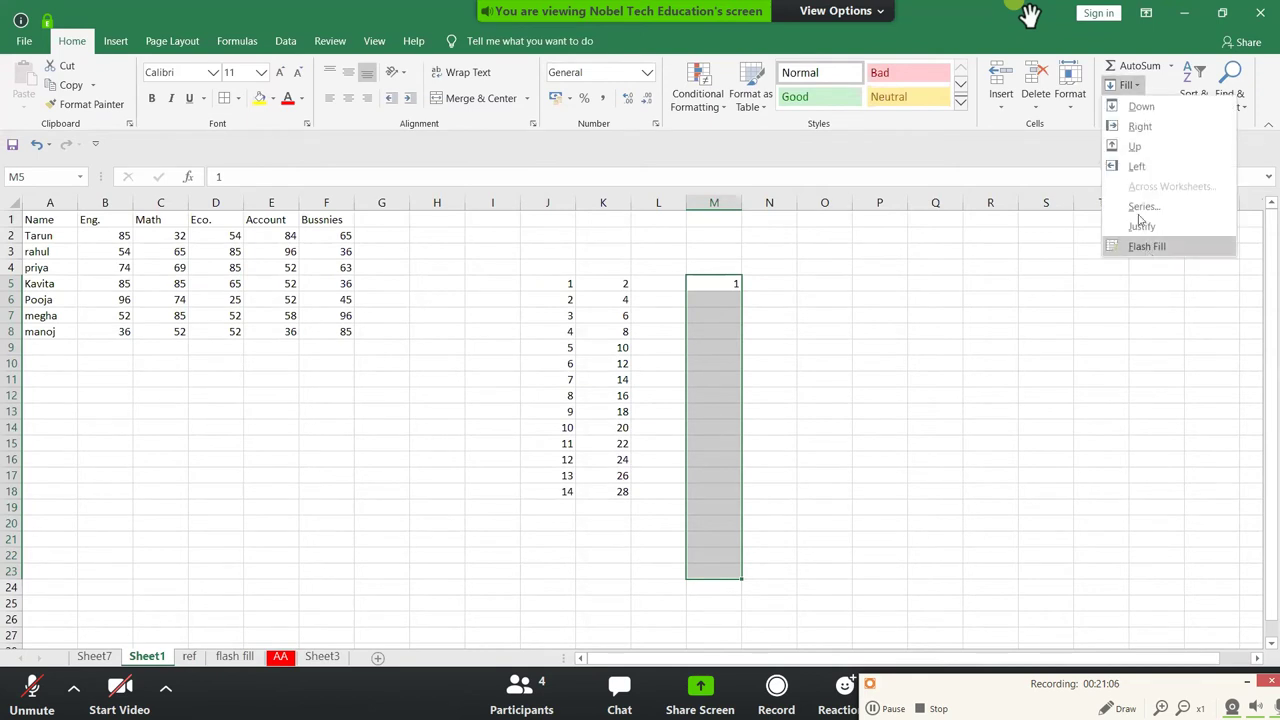
left_click(1141, 206)
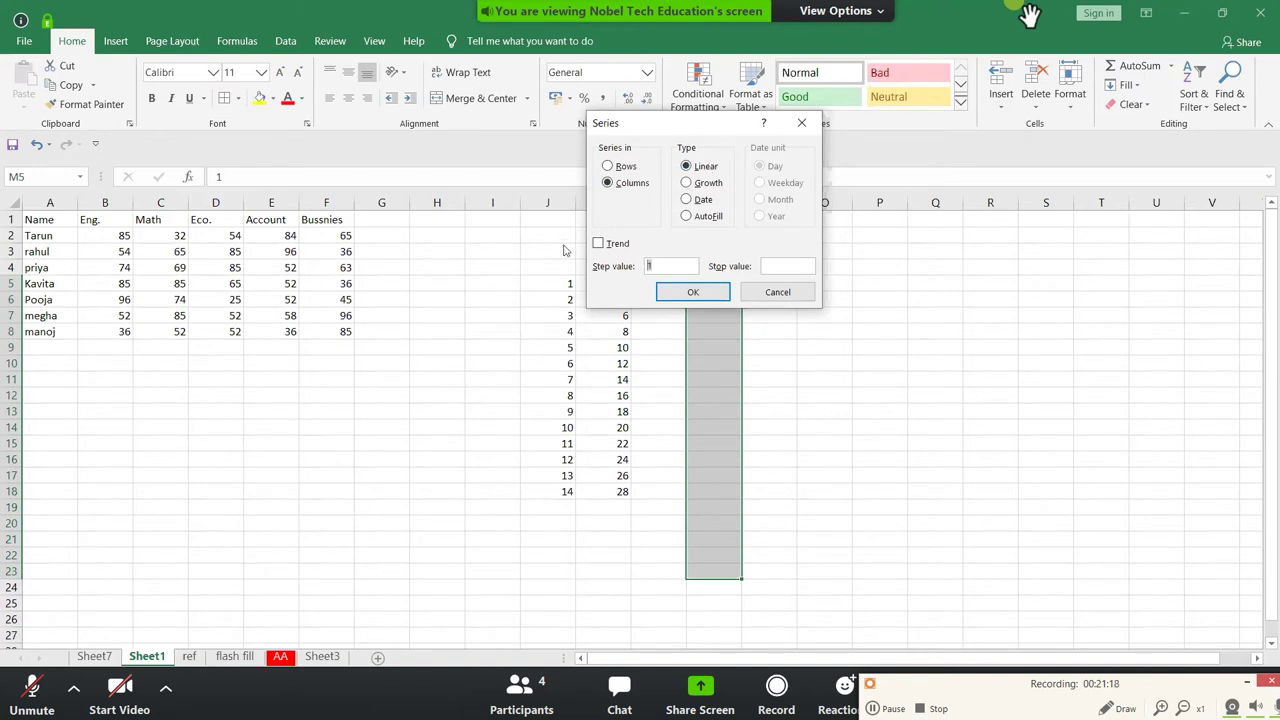
type("2")
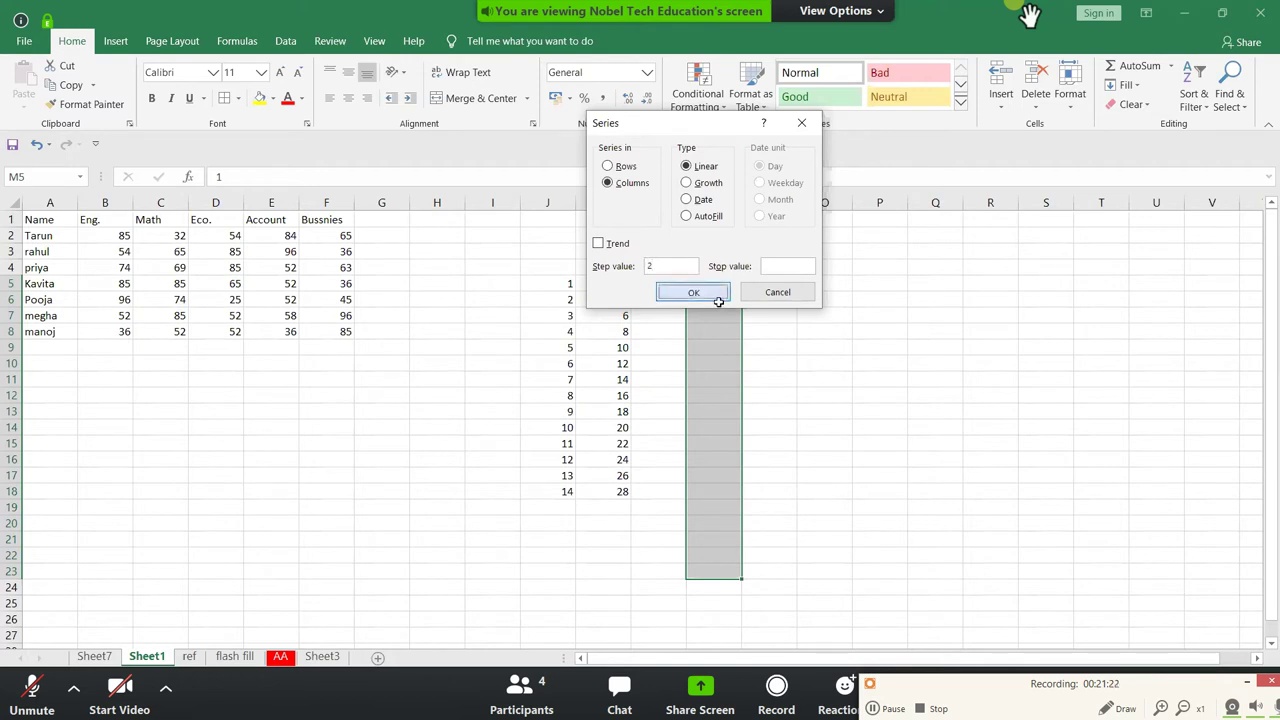
left_click(693, 292)
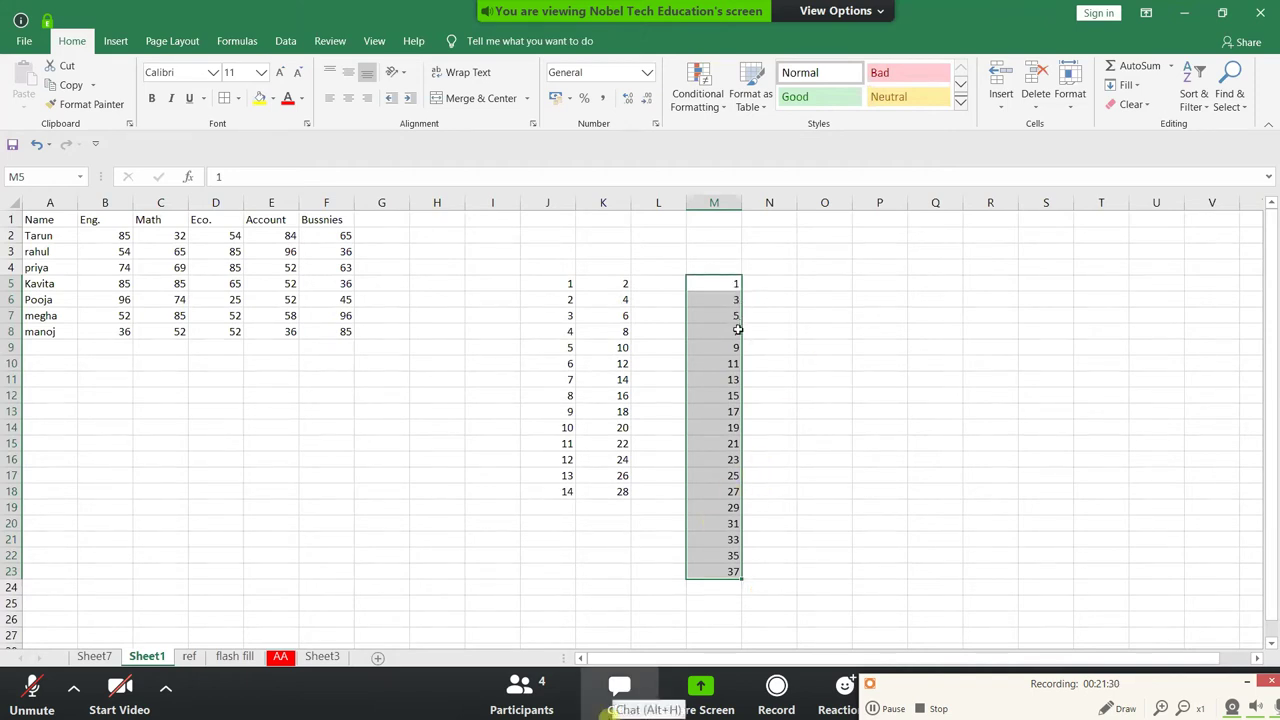
left_click(777, 280)
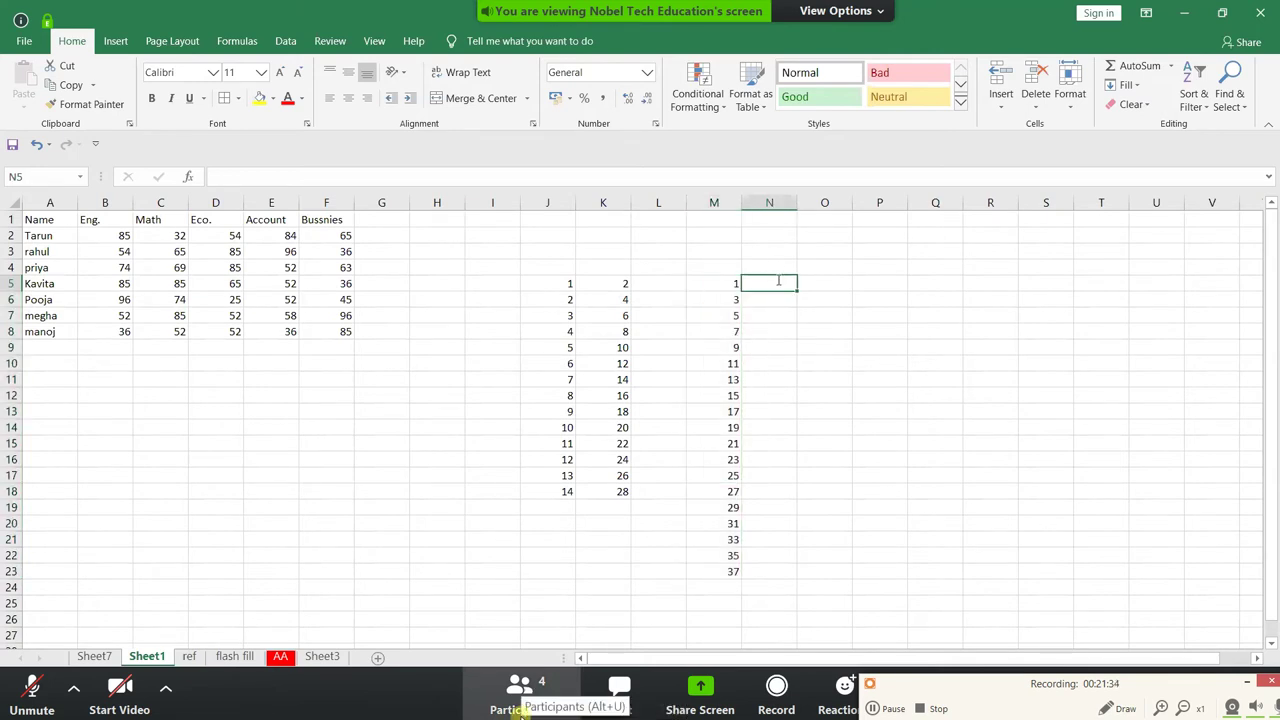
Step: Enter 1 in N5 and fill a step-2 series with stop value 16, giving 1 to 15
type("1")
left_click(752, 313)
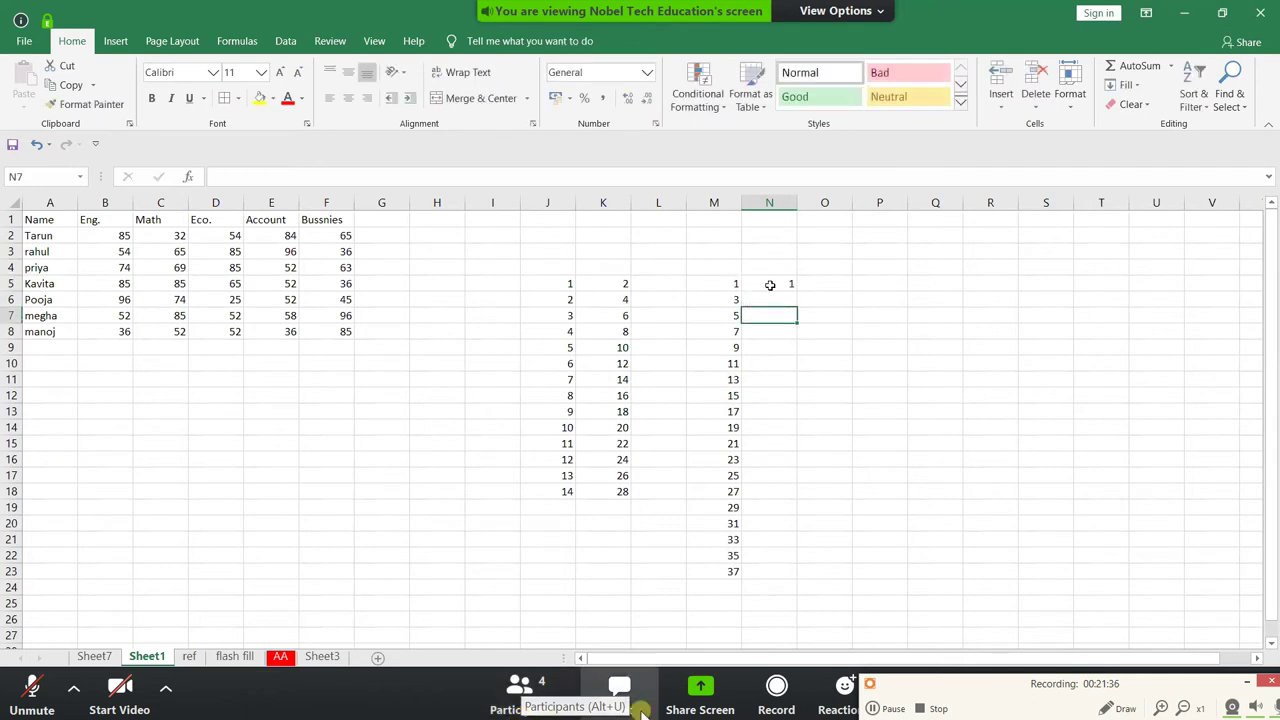
left_click_drag(770, 285, 762, 452)
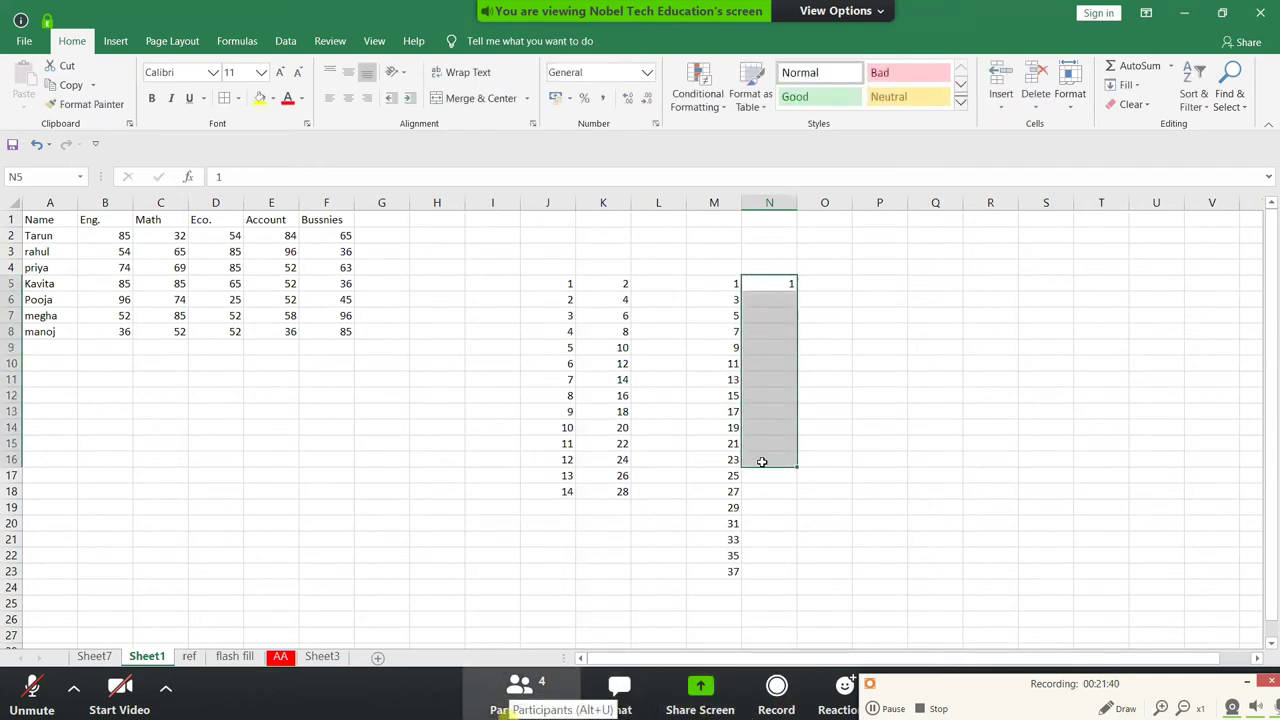
left_click(1128, 86)
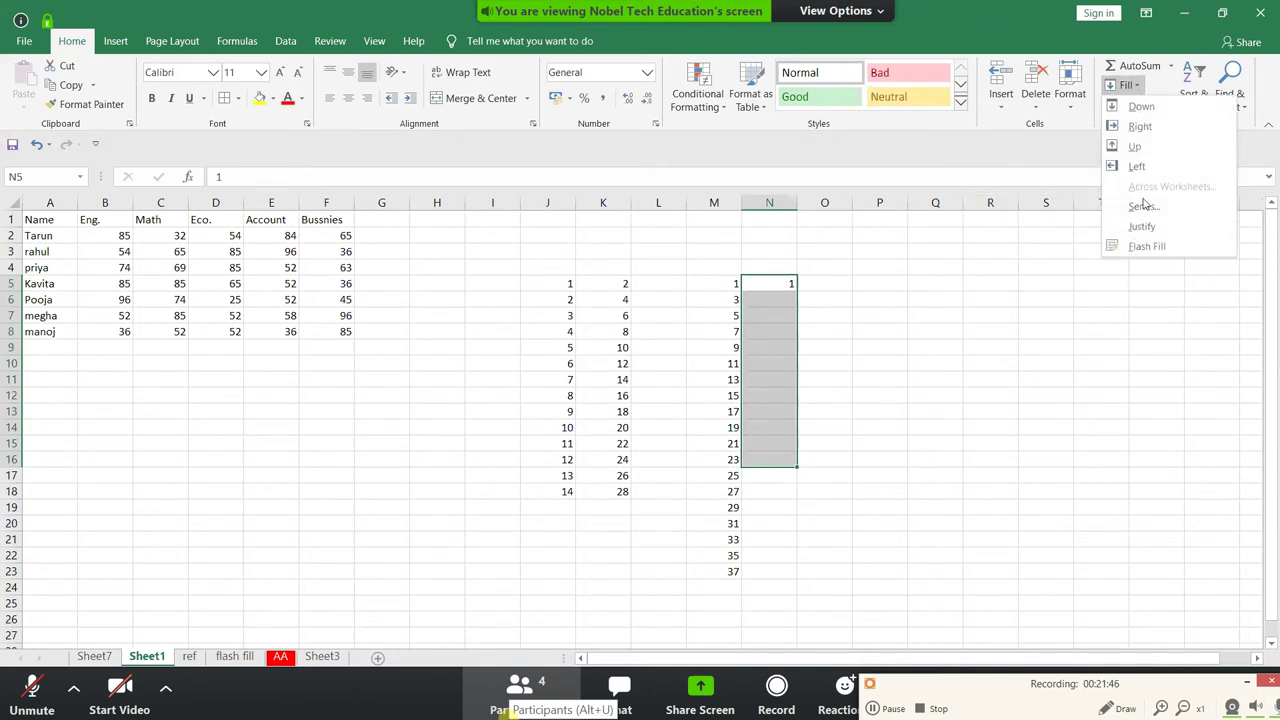
left_click(1143, 206)
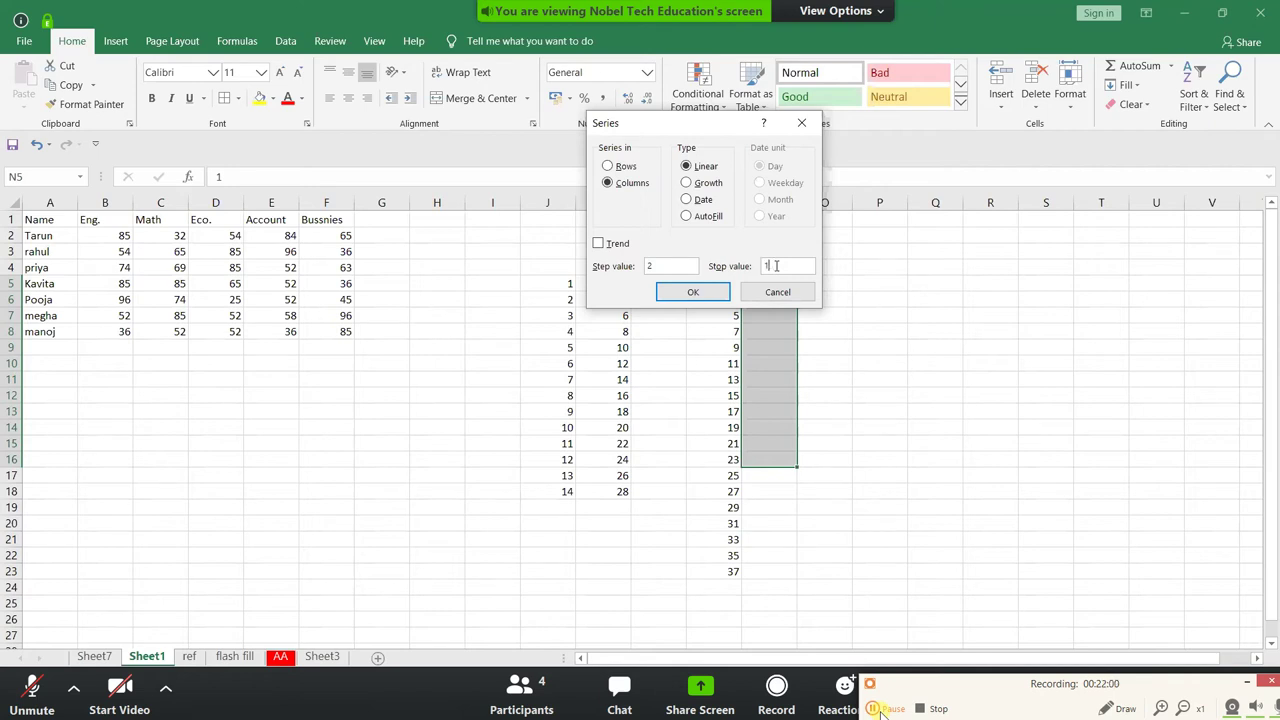
type("6")
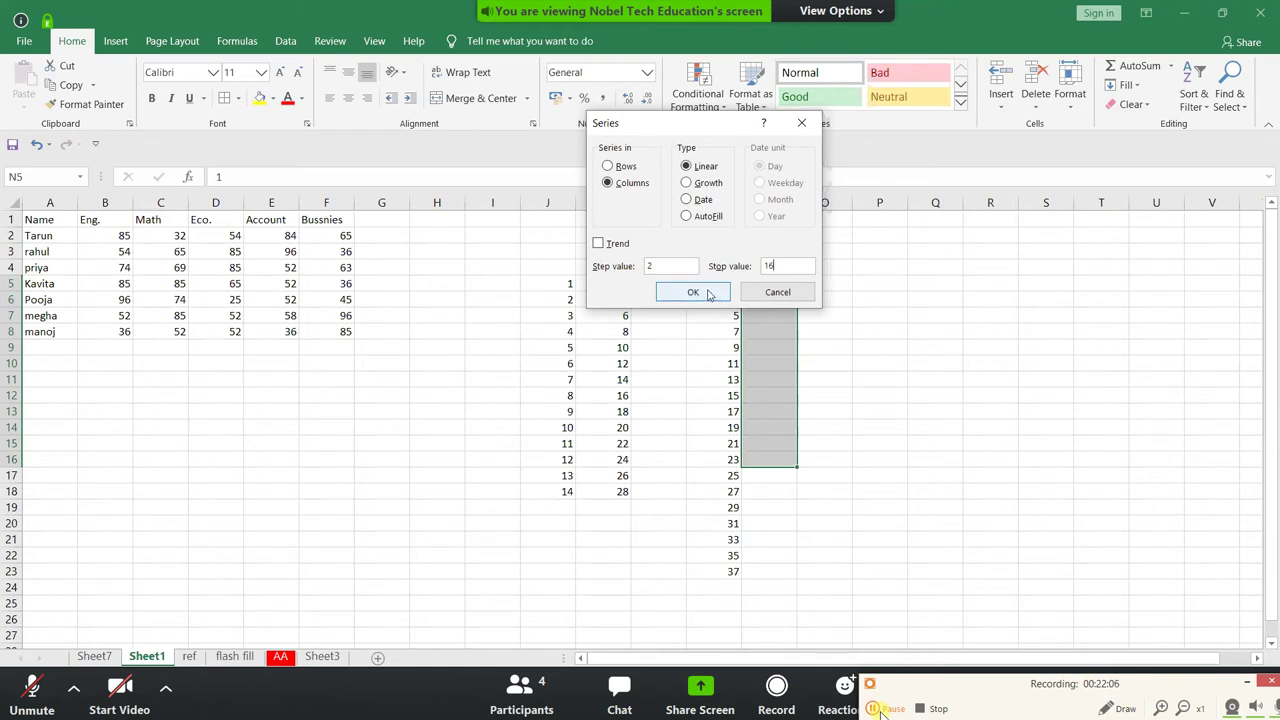
left_click(707, 293)
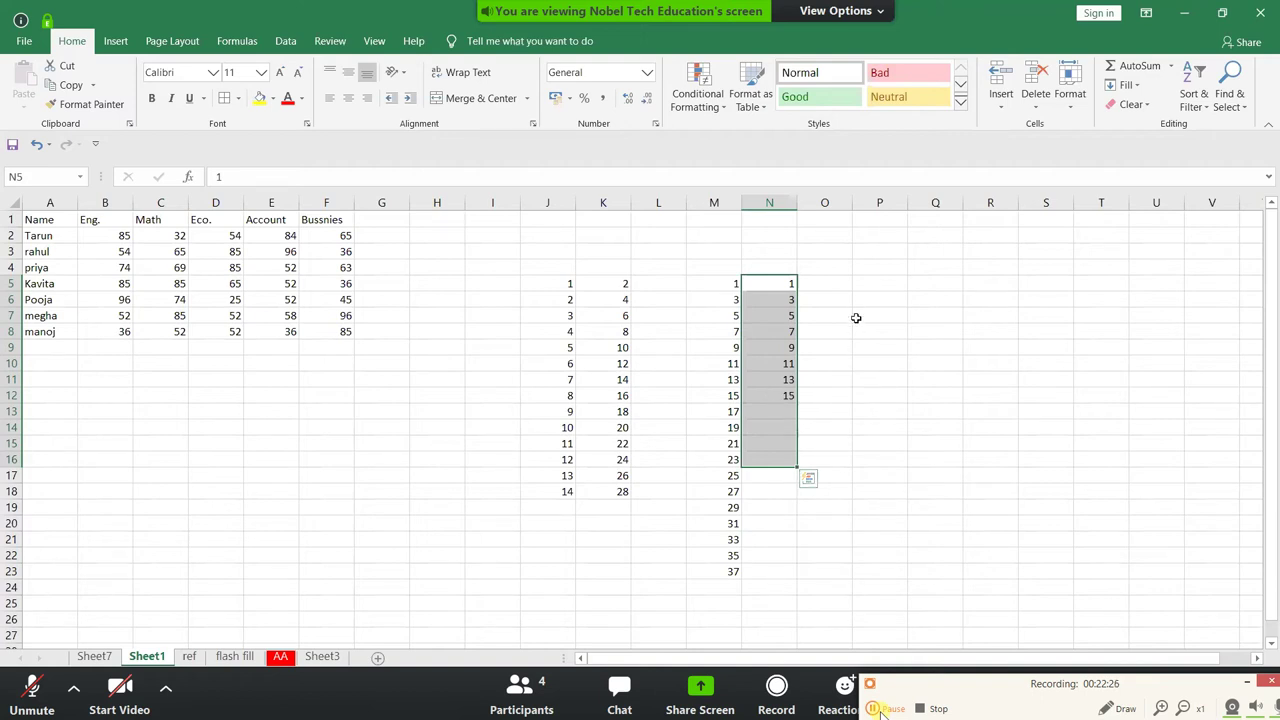
left_click(836, 283)
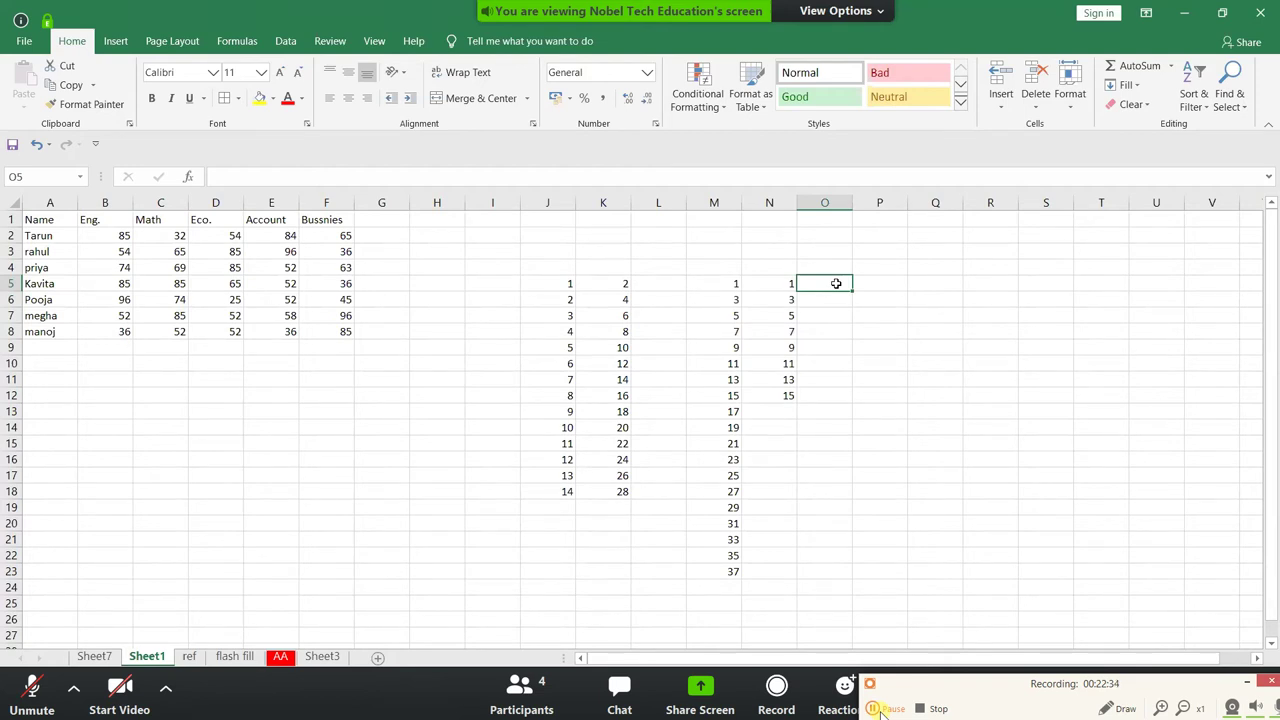
Step: Enter 2 in O5 and fill O5:O14 as a Growth series with step 2, up to 1024
type("2")
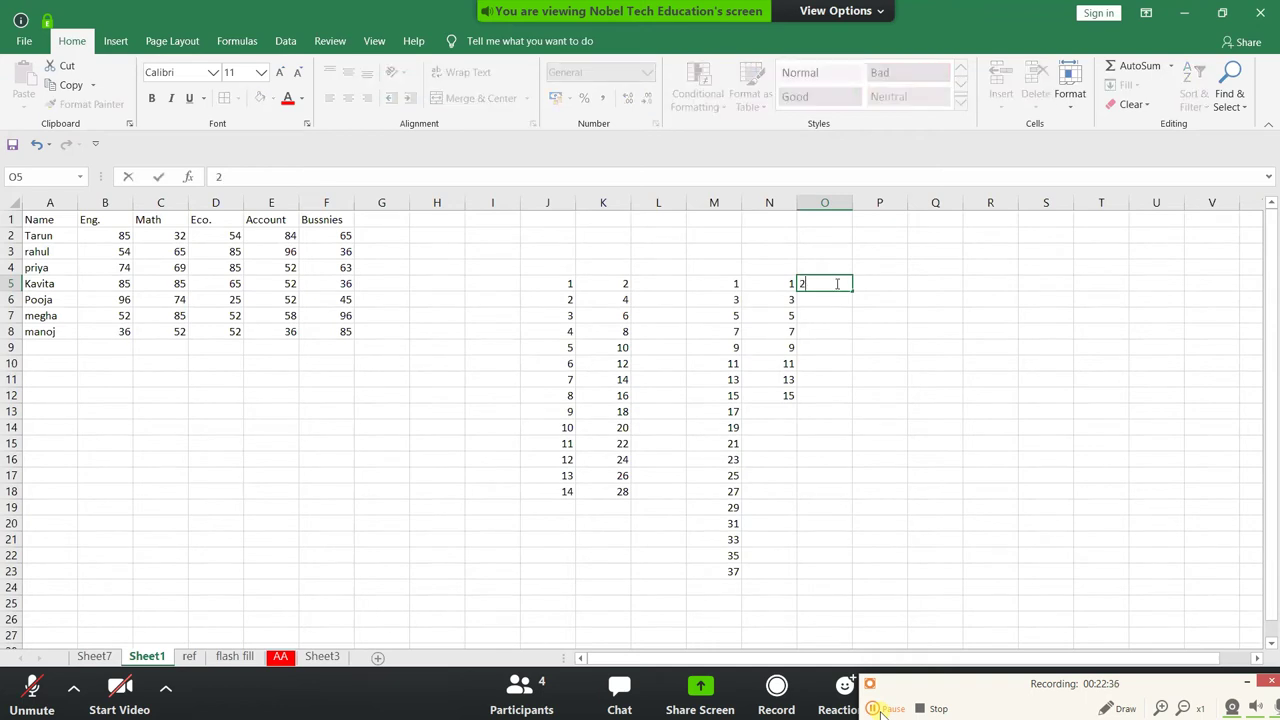
key("Return")
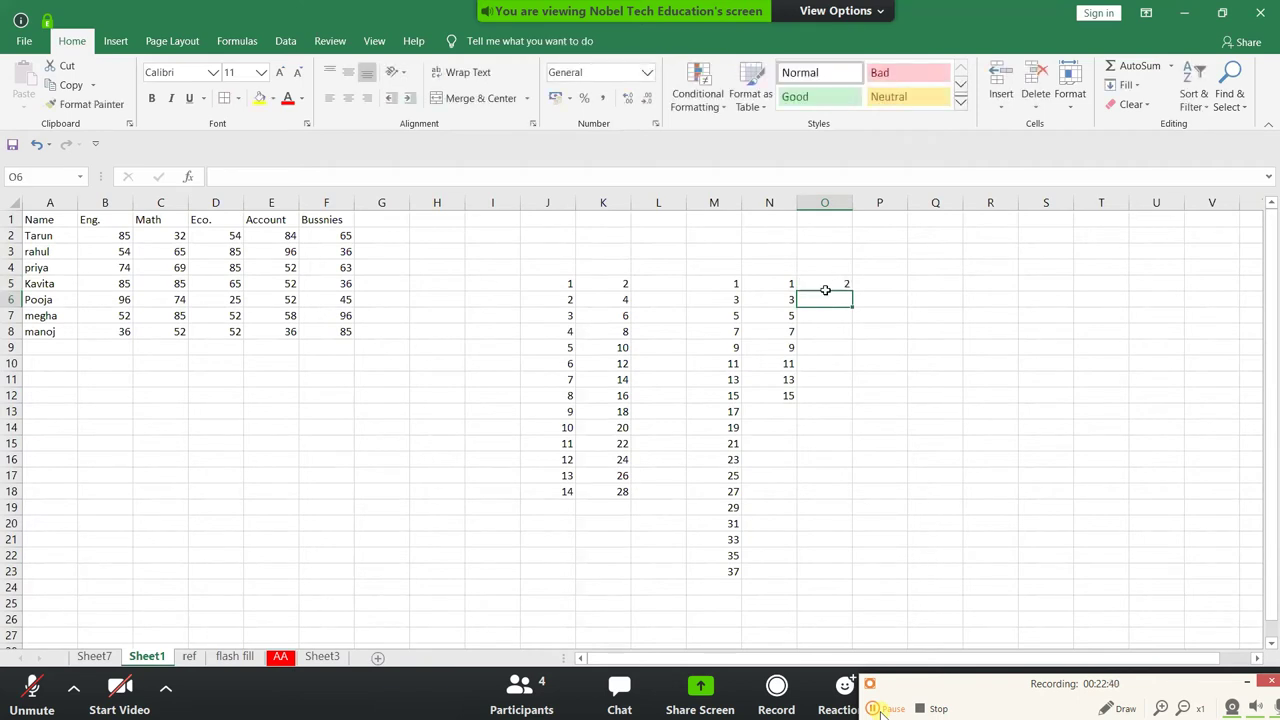
left_click_drag(830, 283, 849, 433)
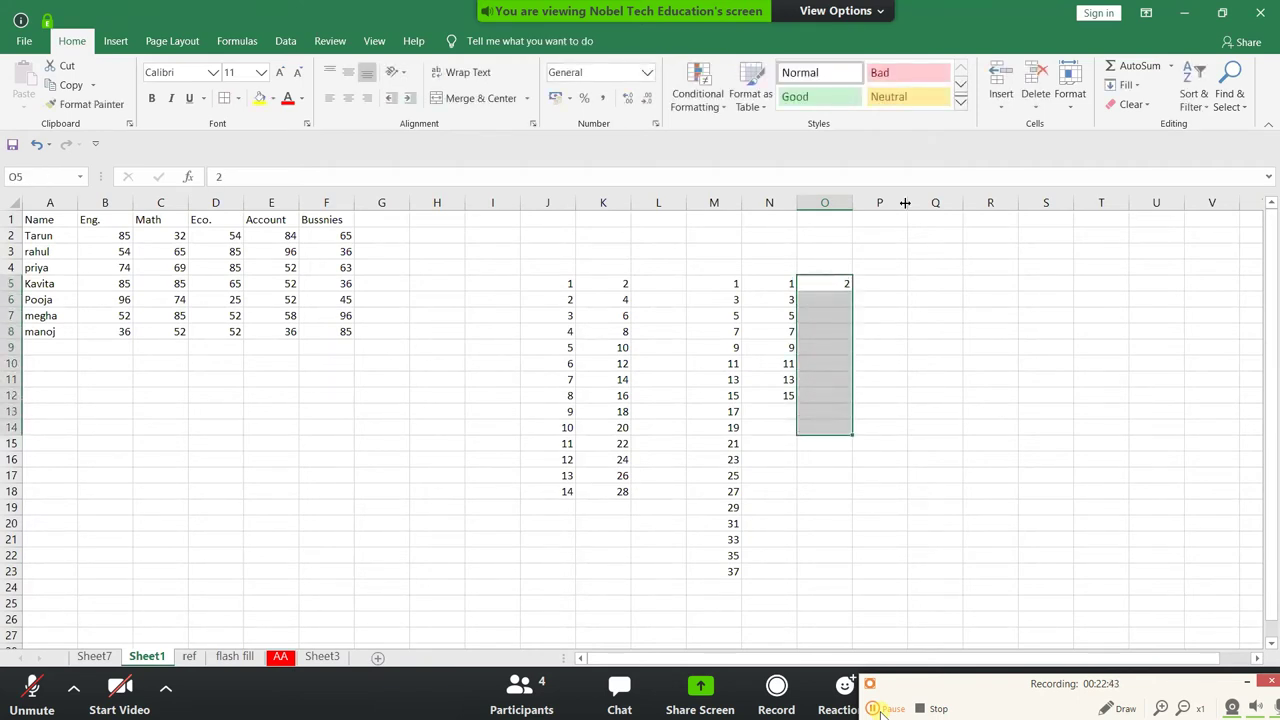
left_click(1144, 87)
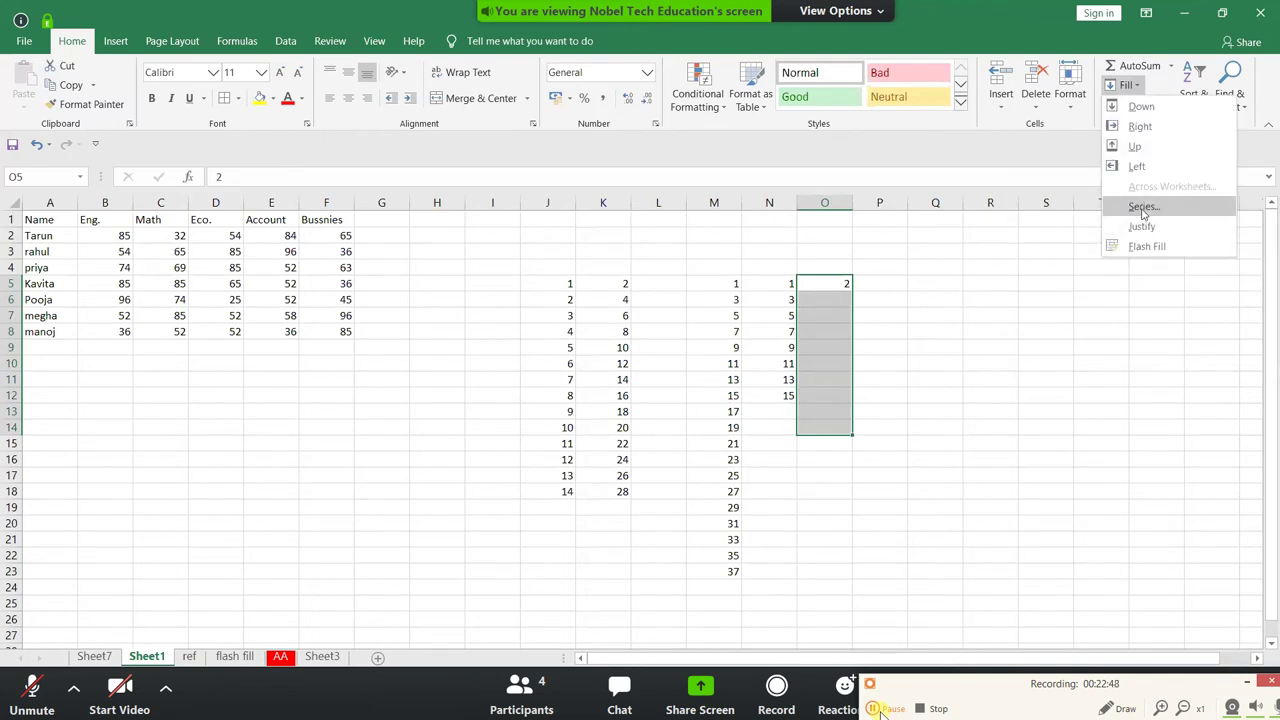
left_click(1143, 207)
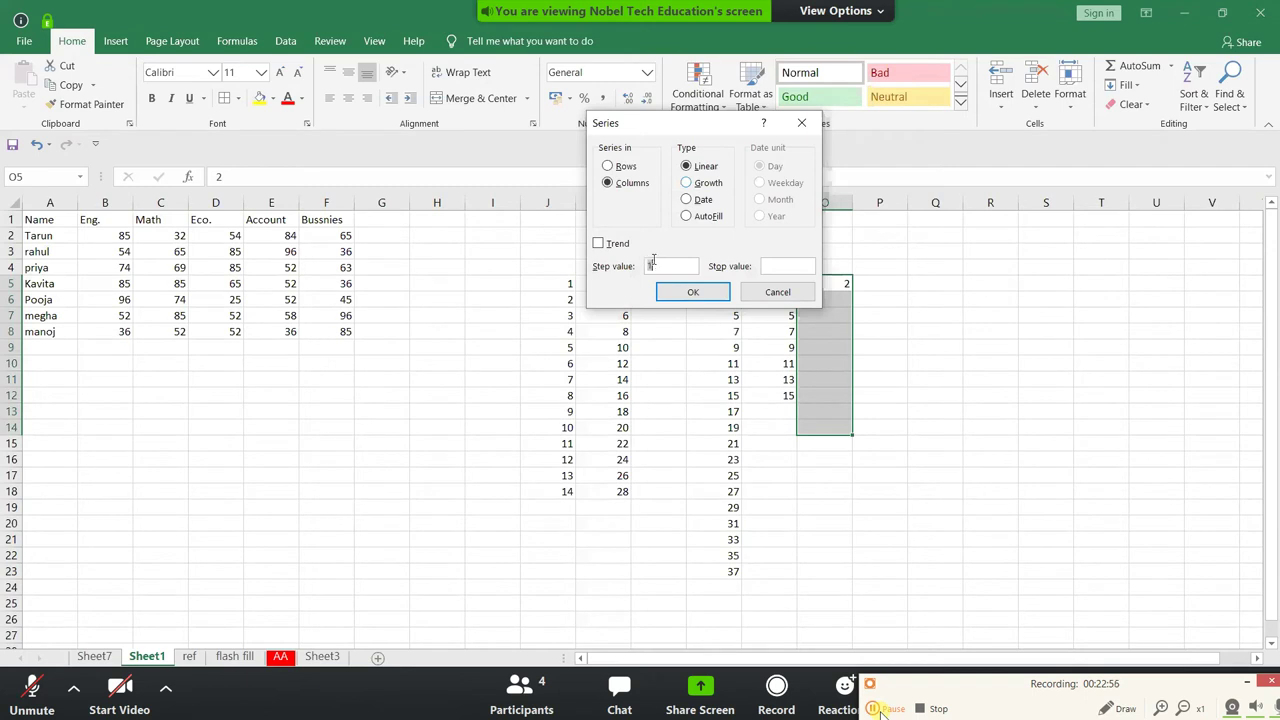
key("alt+g")
left_click(659, 269)
type("2")
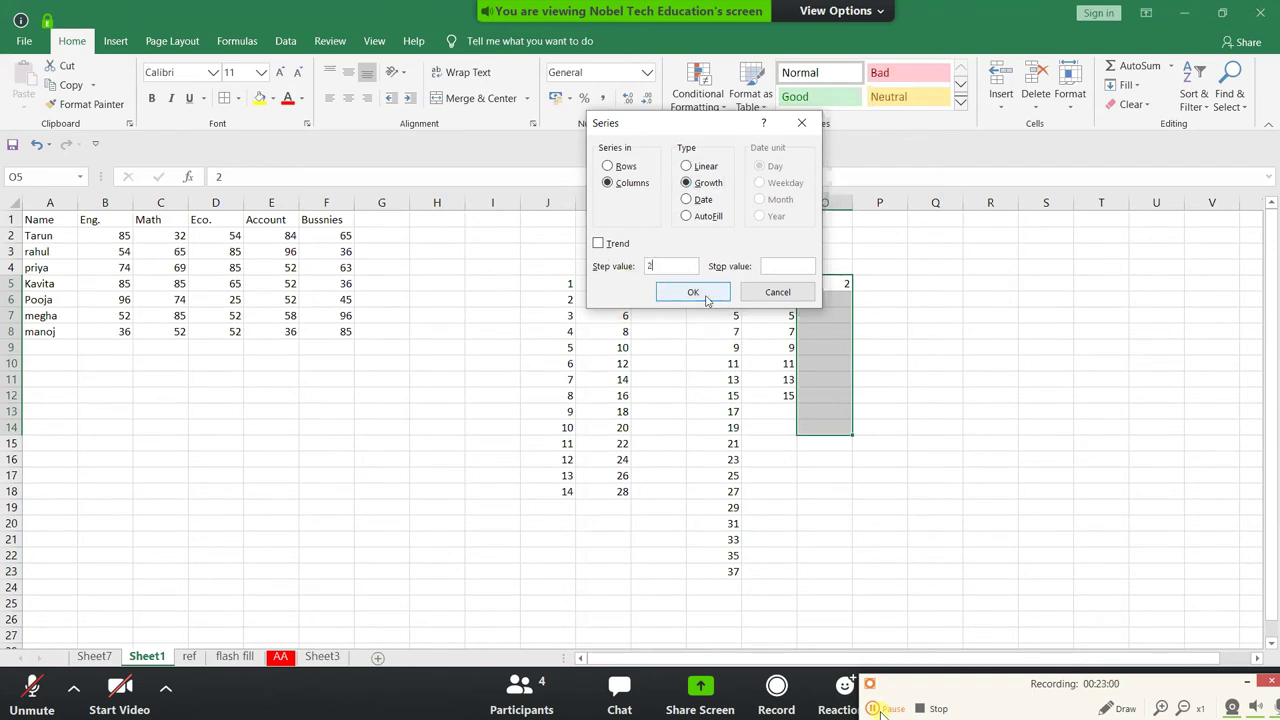
left_click(704, 294)
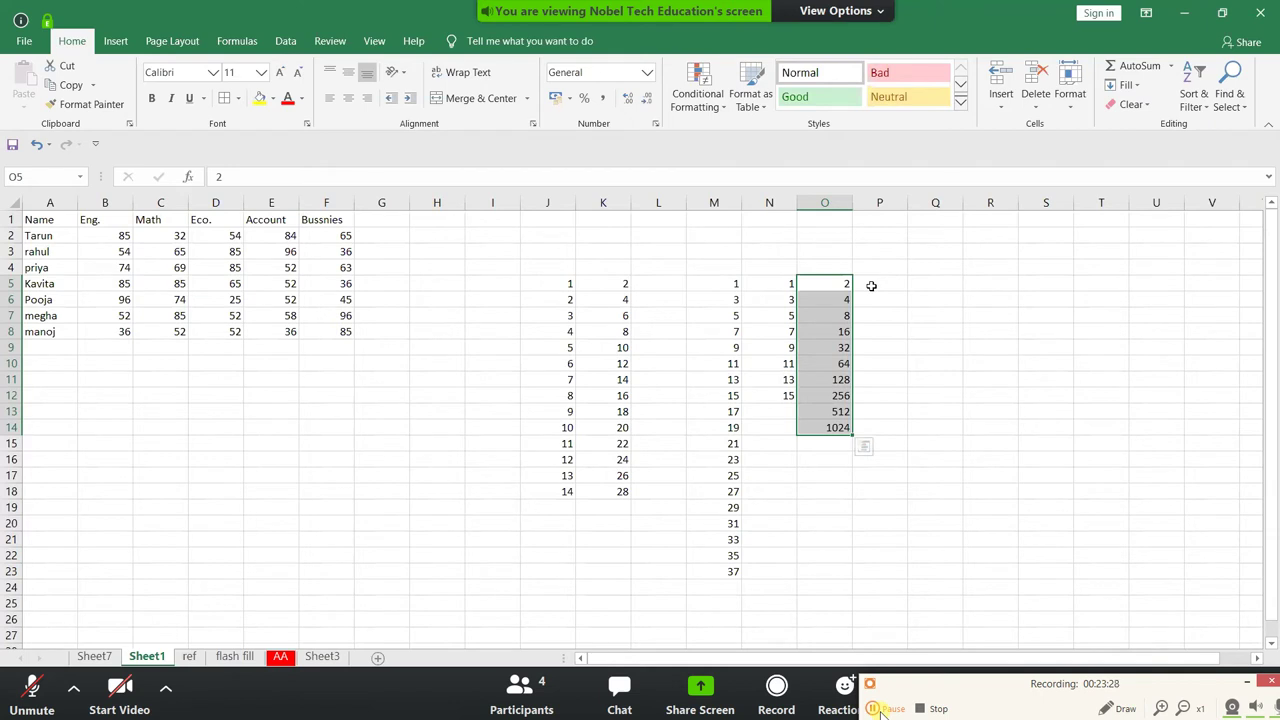
left_click(871, 286)
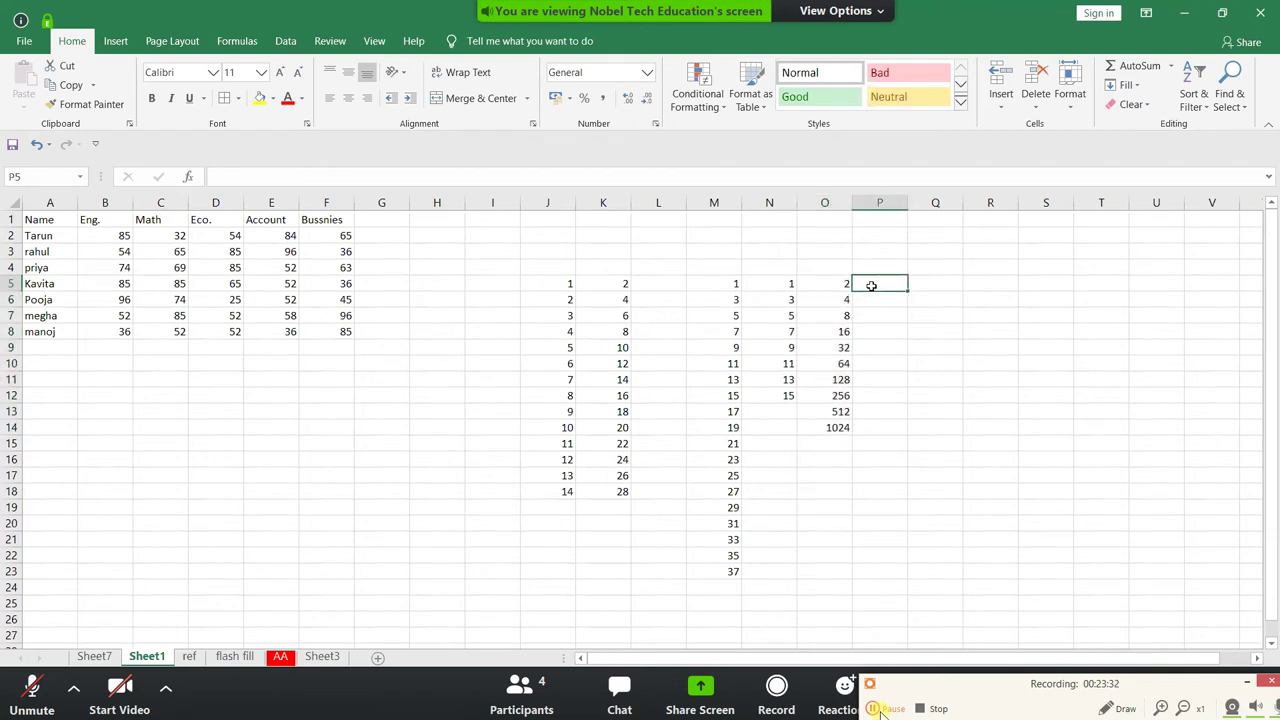
Step: Enter 25-04-2020 in P5 and fill P5:P13 as a Month date series with step 2
type("2")
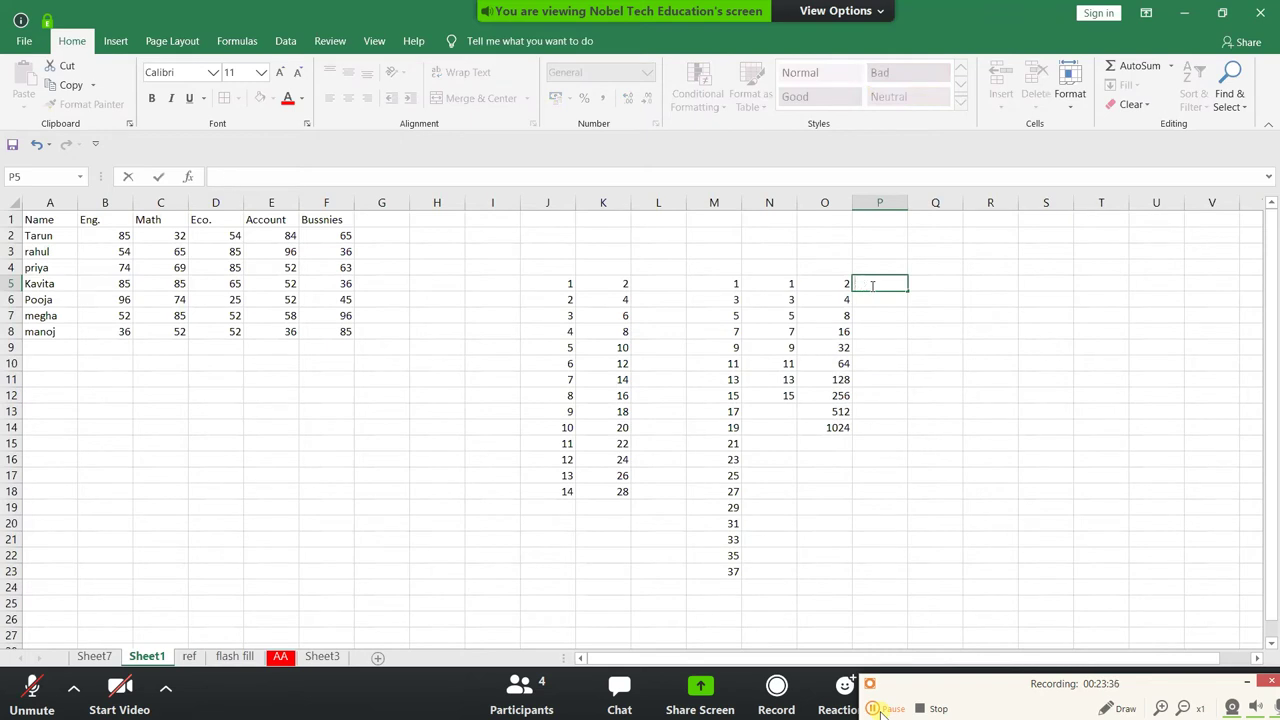
type("25/")
type("4/202")
type("0")
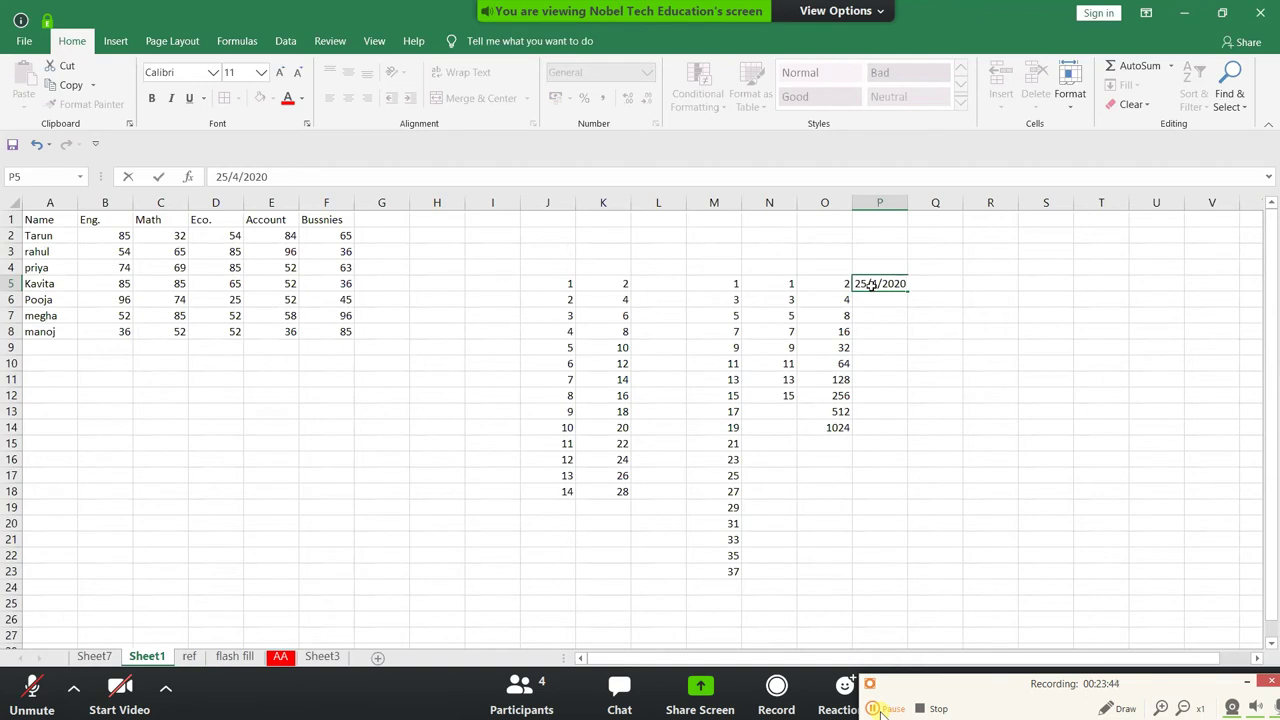
key("Return")
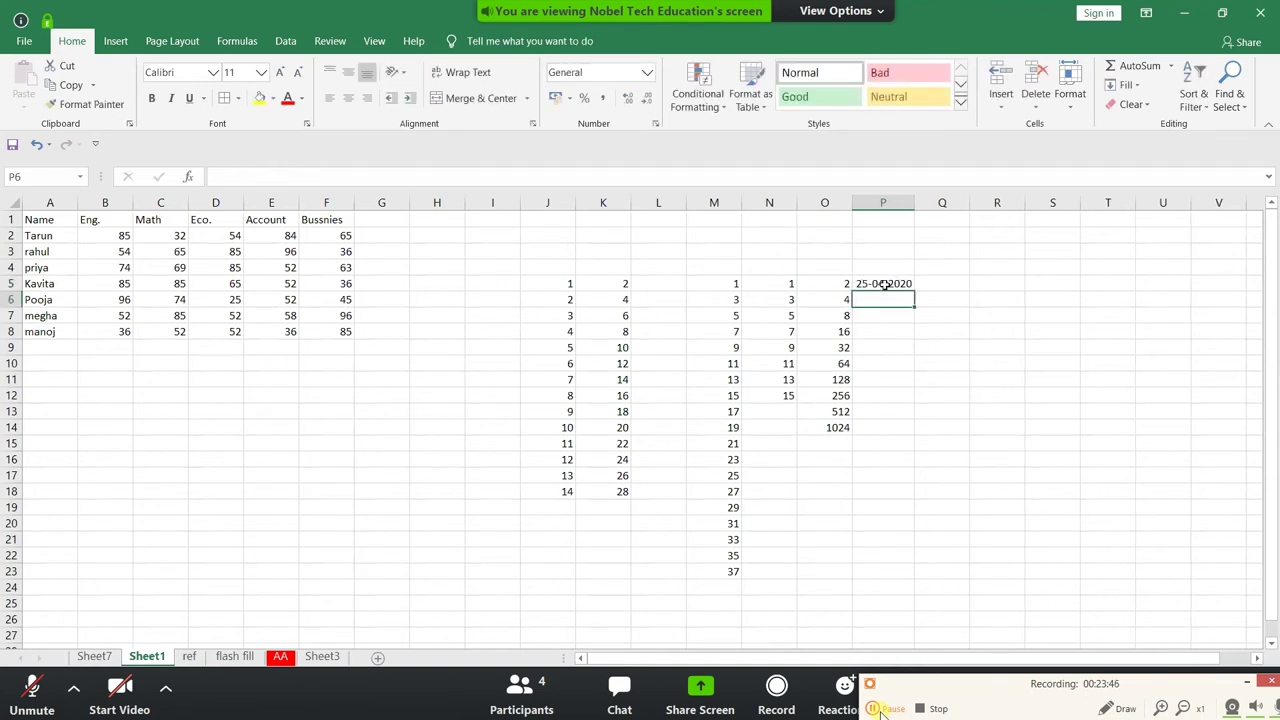
left_click_drag(885, 284, 887, 414)
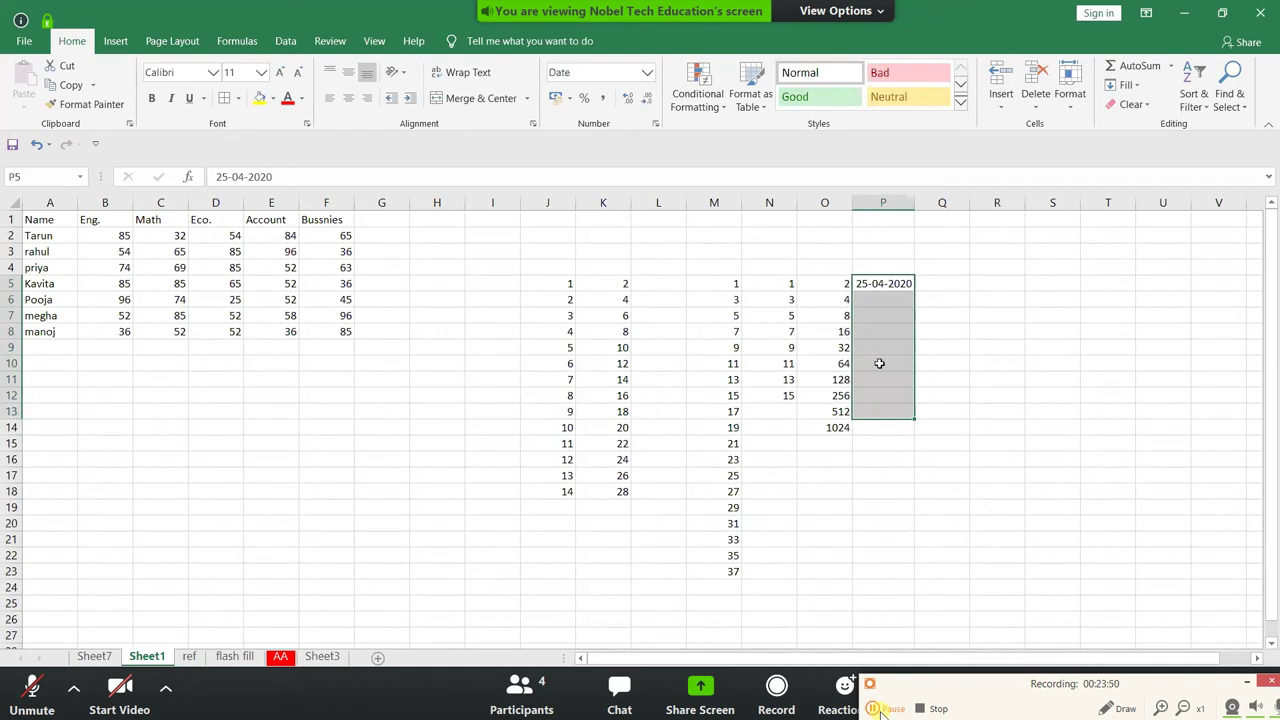
left_click(1135, 84)
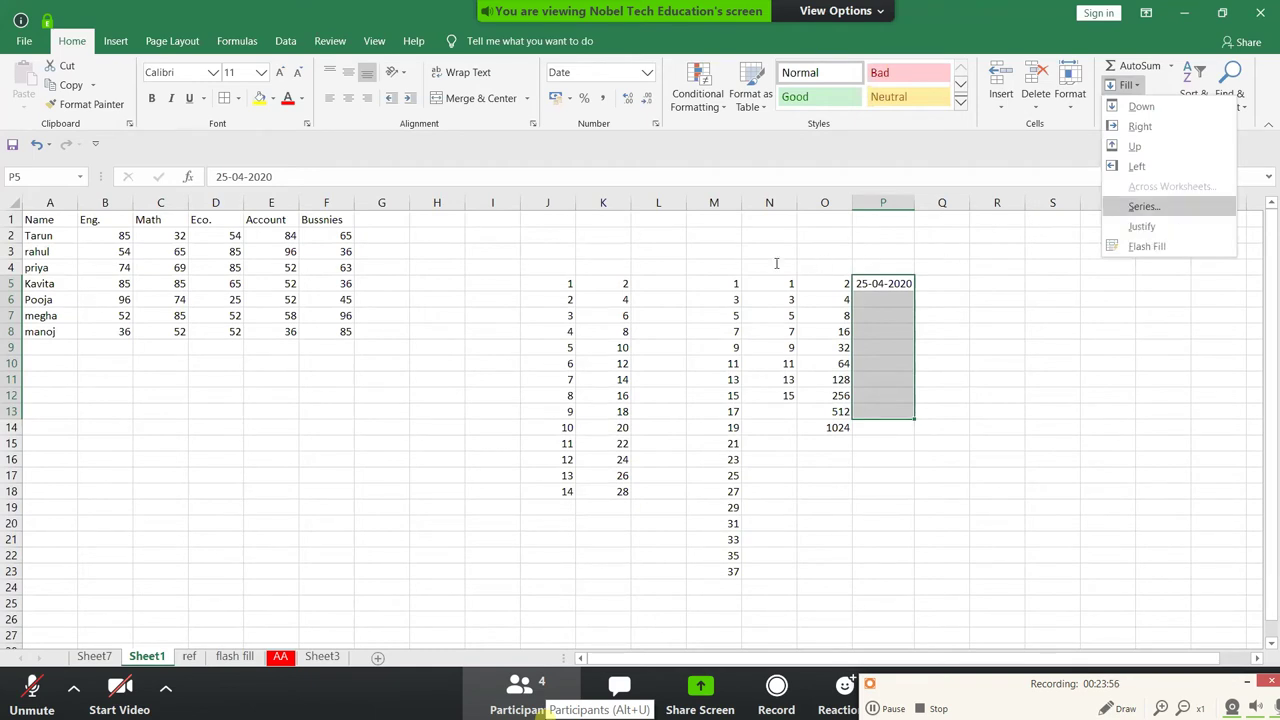
left_click(1140, 206)
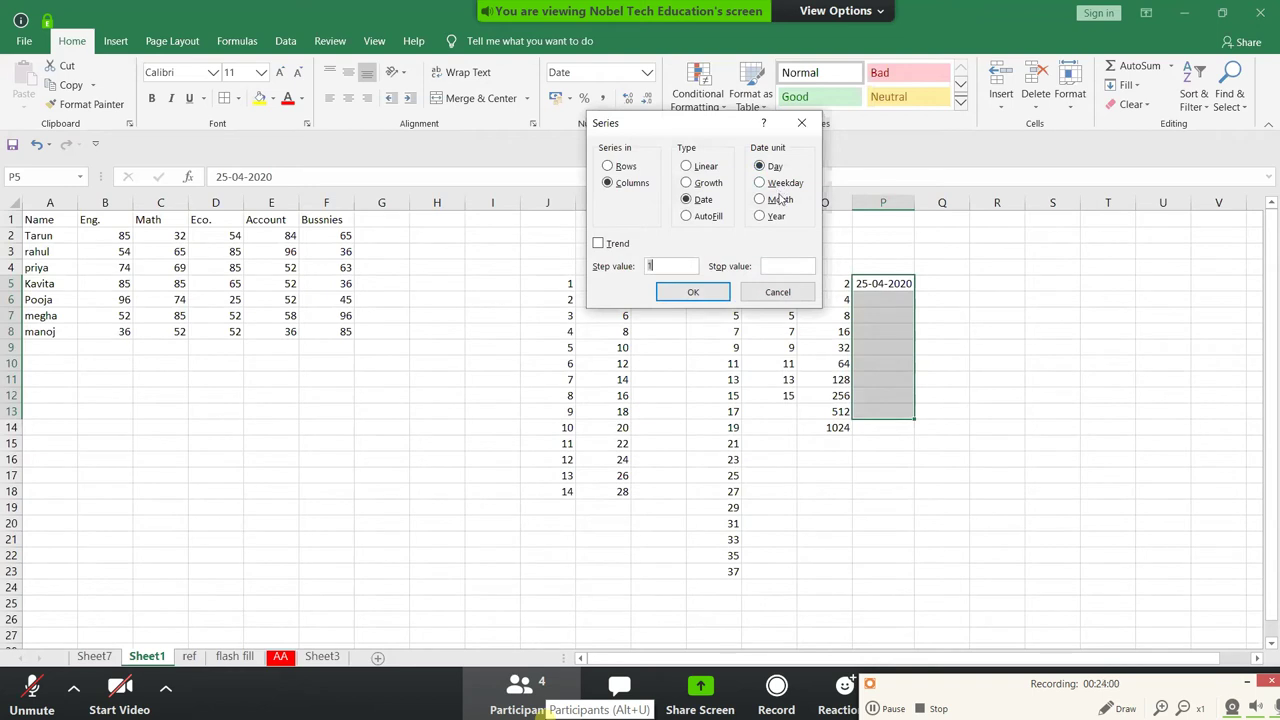
left_click(780, 202)
key("Tab")
type("2")
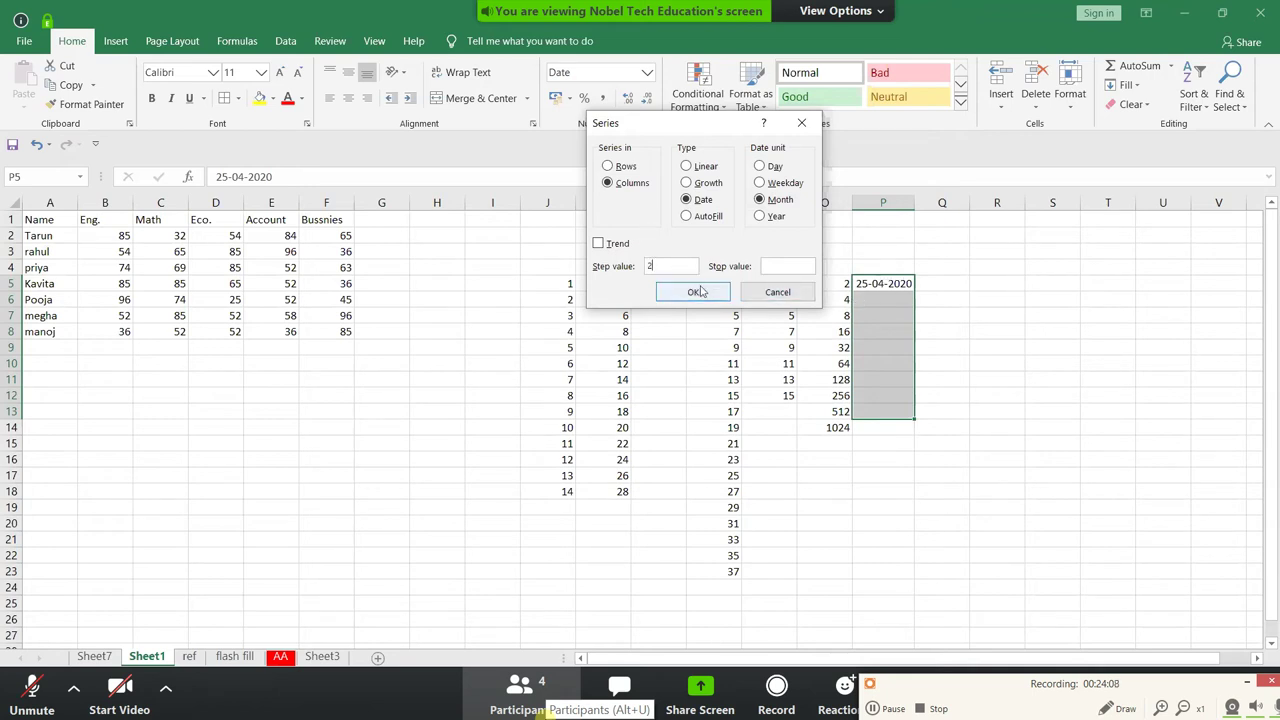
left_click(697, 292)
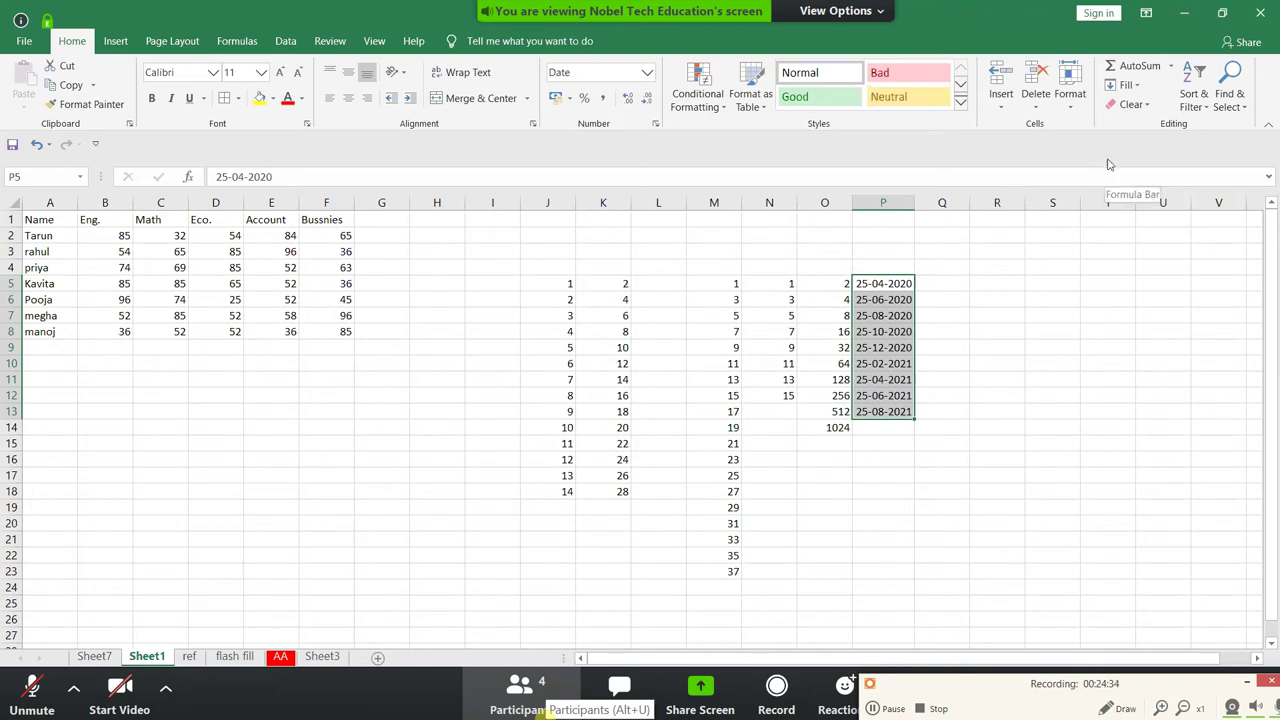
left_click(1127, 85)
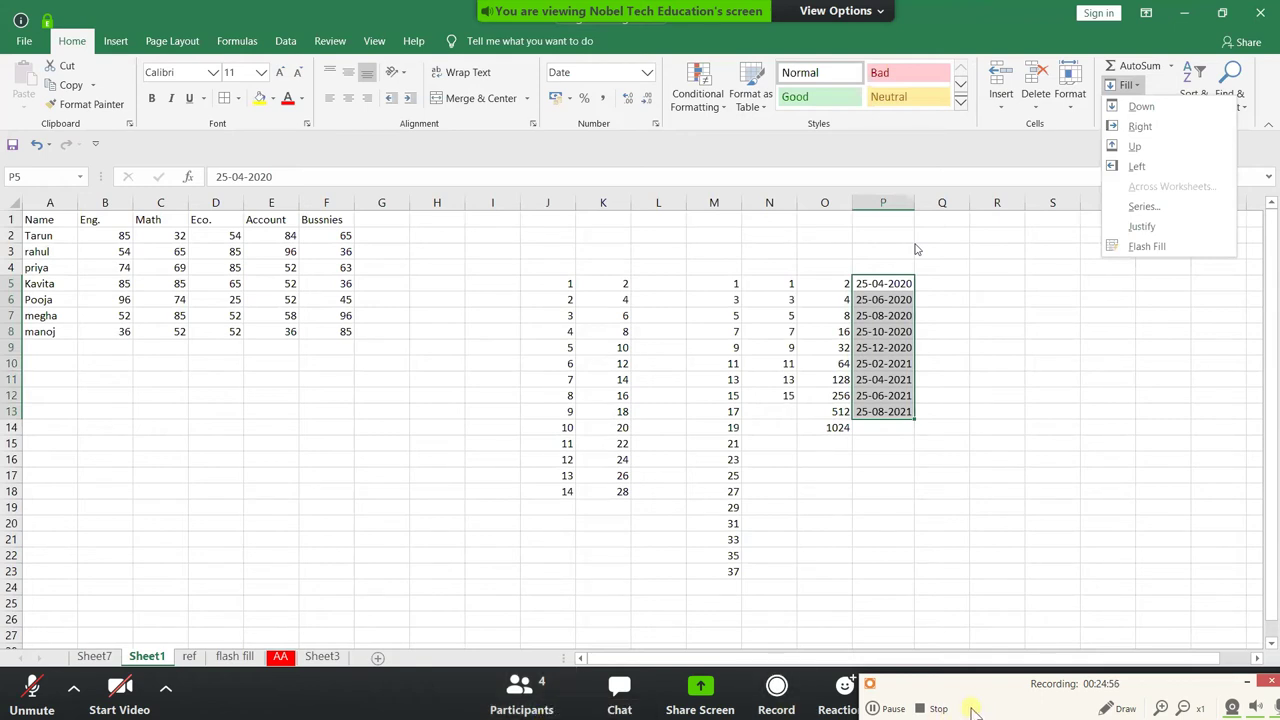
left_click(893, 708)
left_click(893, 708)
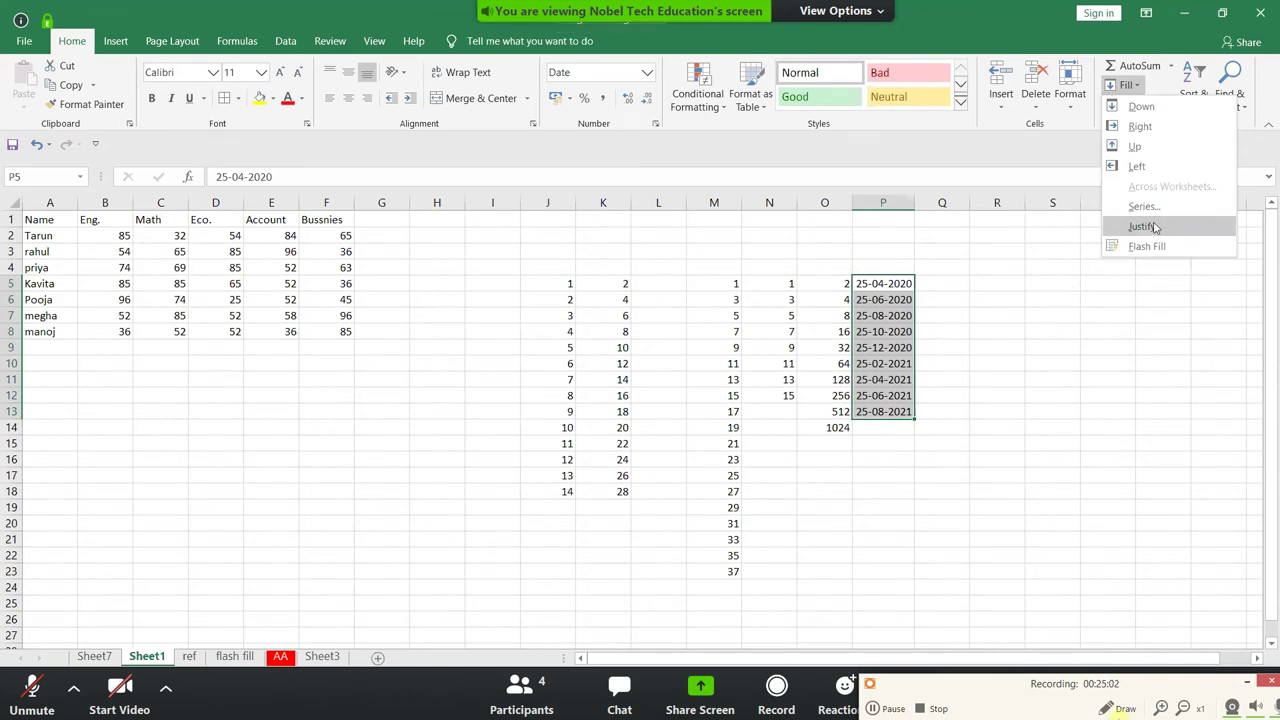
key("Escape")
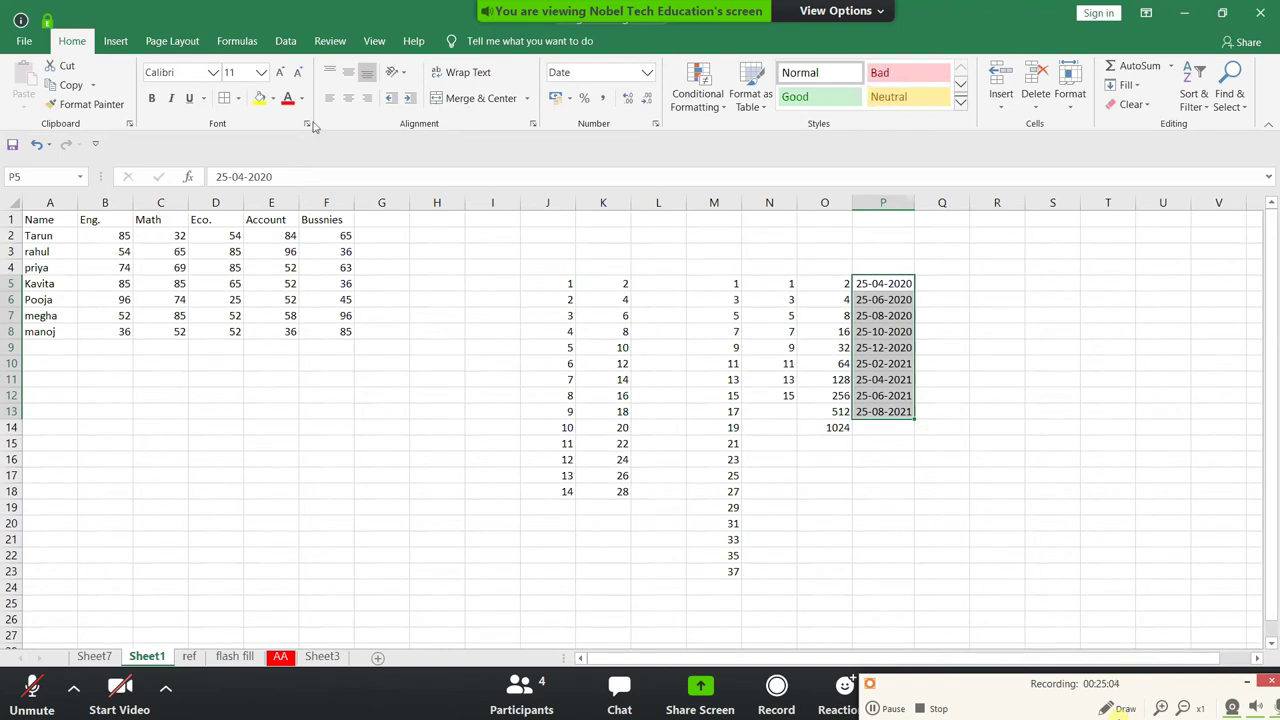
double_click(530, 248)
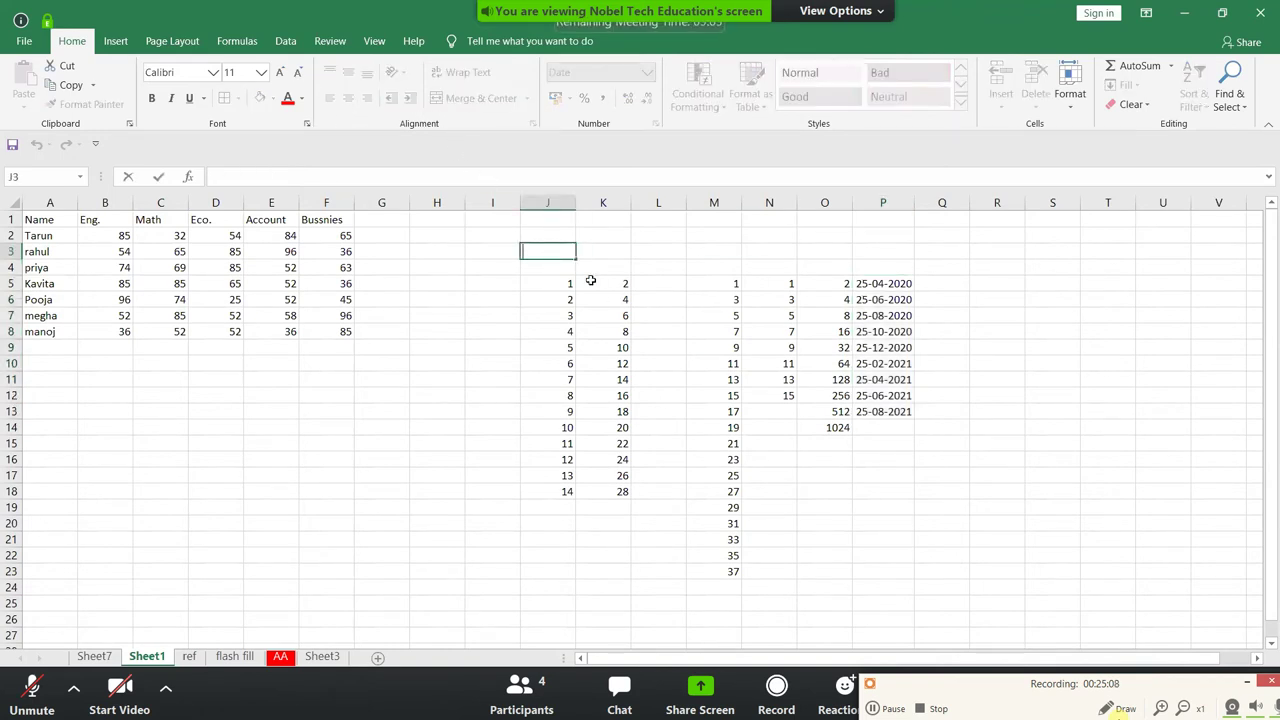
Step: Delete all the number and date series from column J through P26
left_click(548, 267)
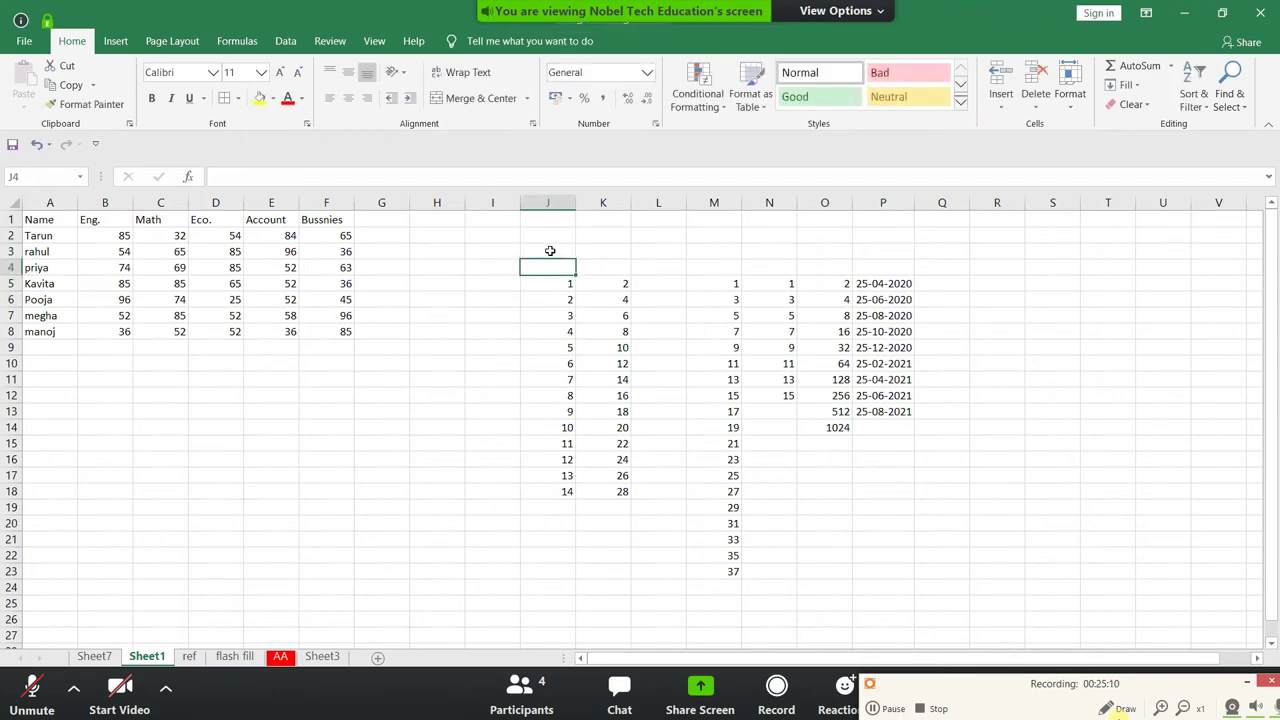
left_click_drag(550, 249, 790, 425)
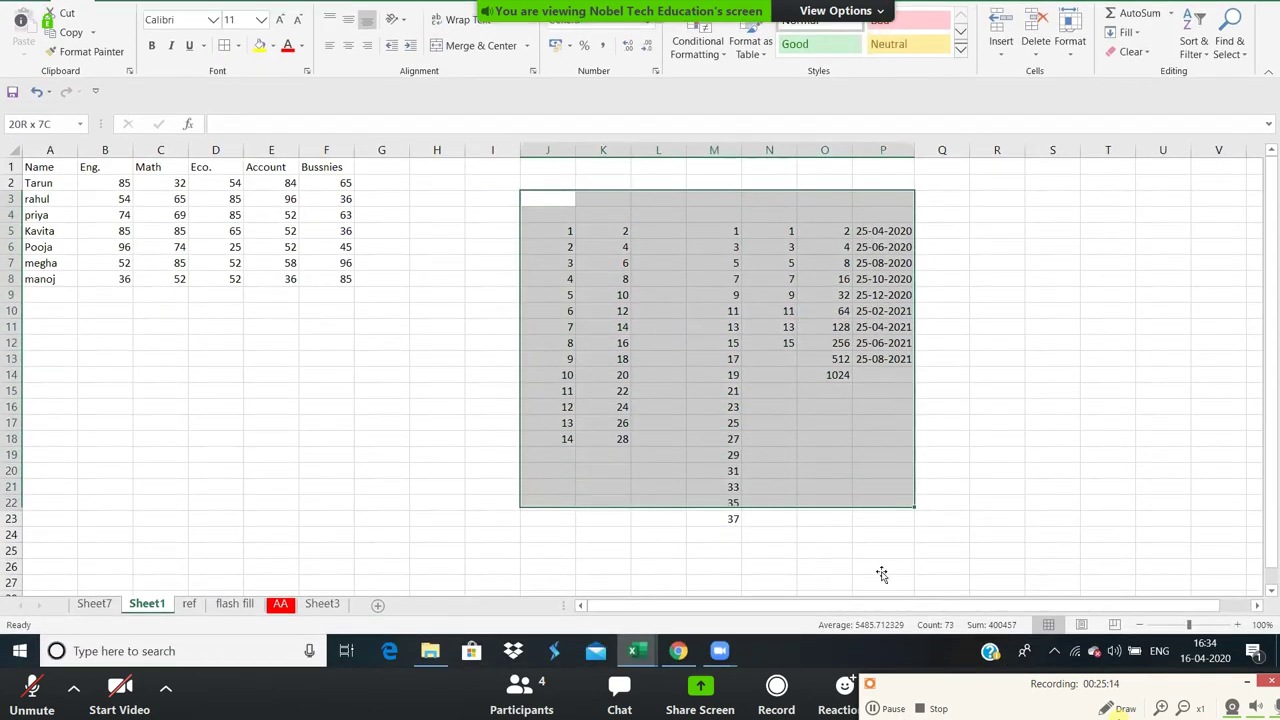
left_click_drag(836, 481, 883, 610)
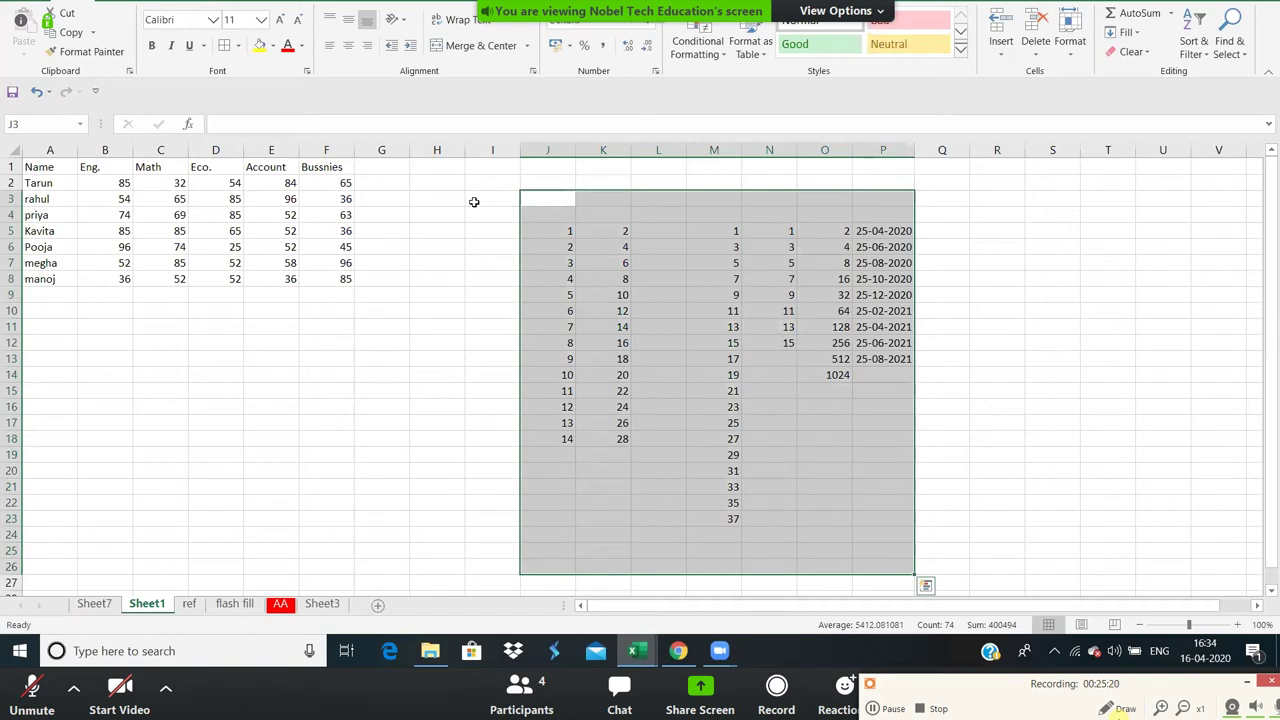
key("Delete")
Step: Type four long letter strings into I3 through I6, then reselect I3
left_click(474, 202)
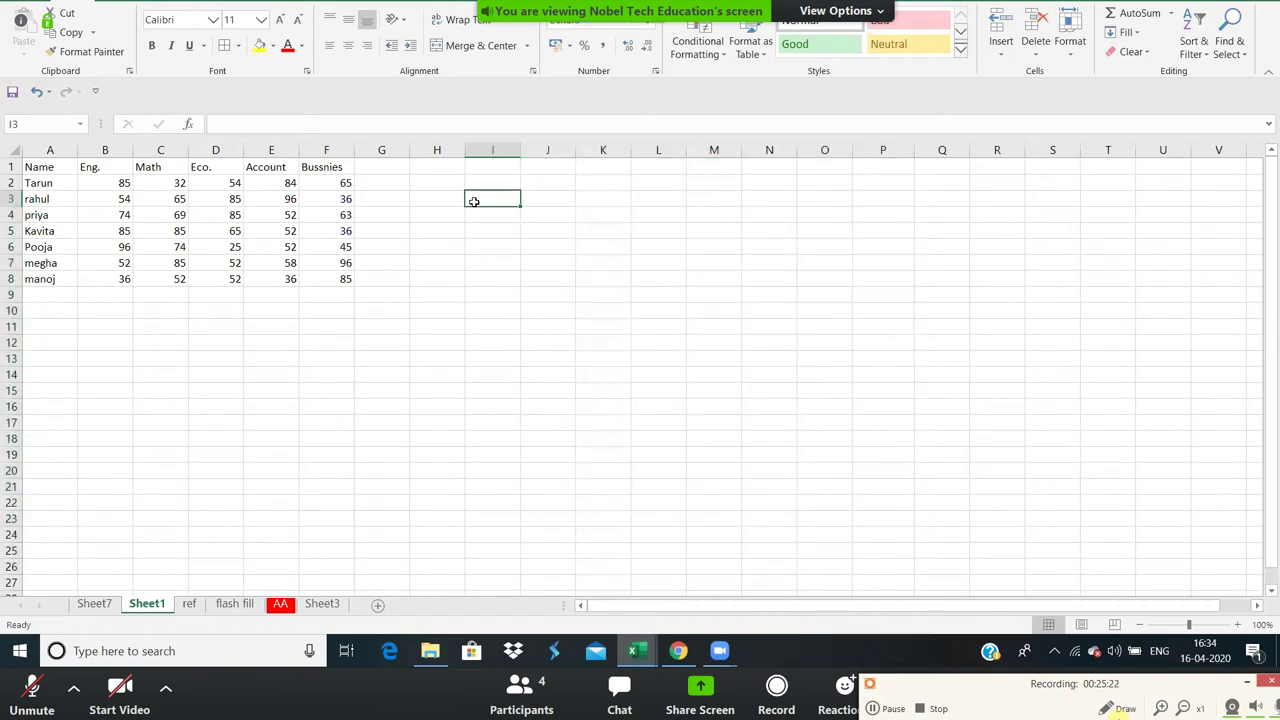
type("KDFJFKLDJLK LJ SLDK")
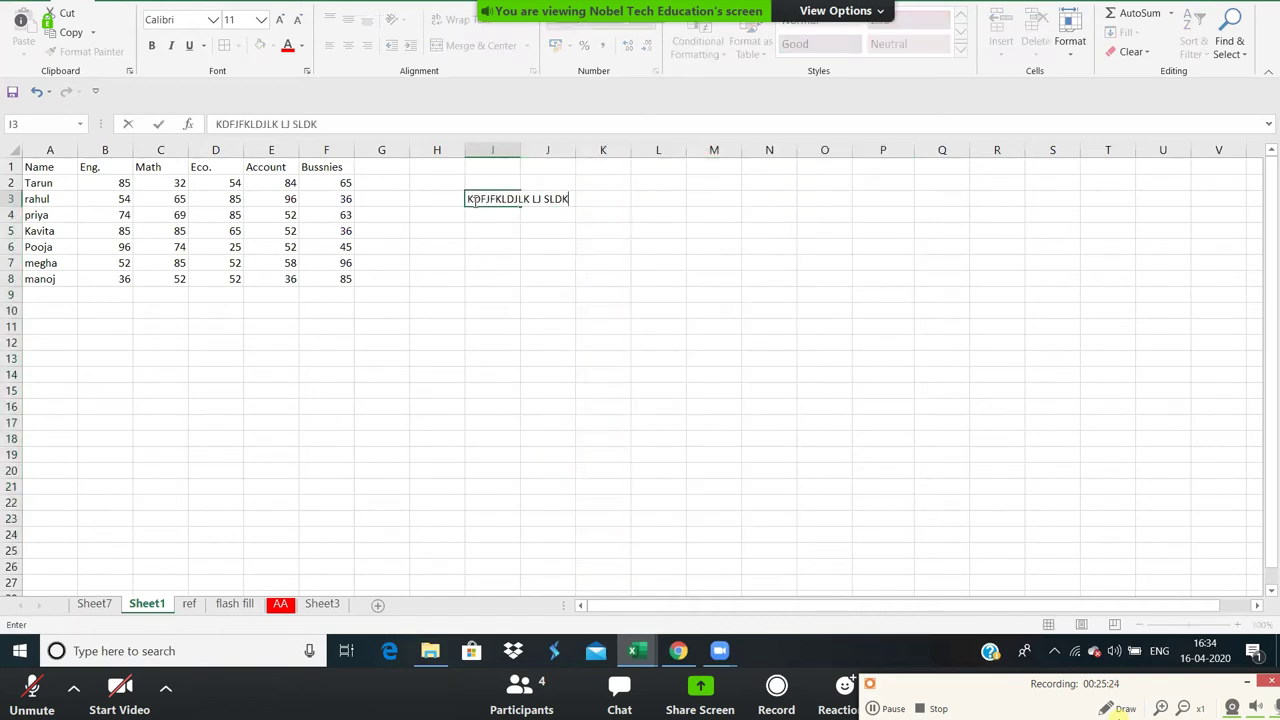
type("JFKLSJF LKSDJ KLSJDLFKJSLKFJ")
key("Return")
type("K JVLKJKLV")
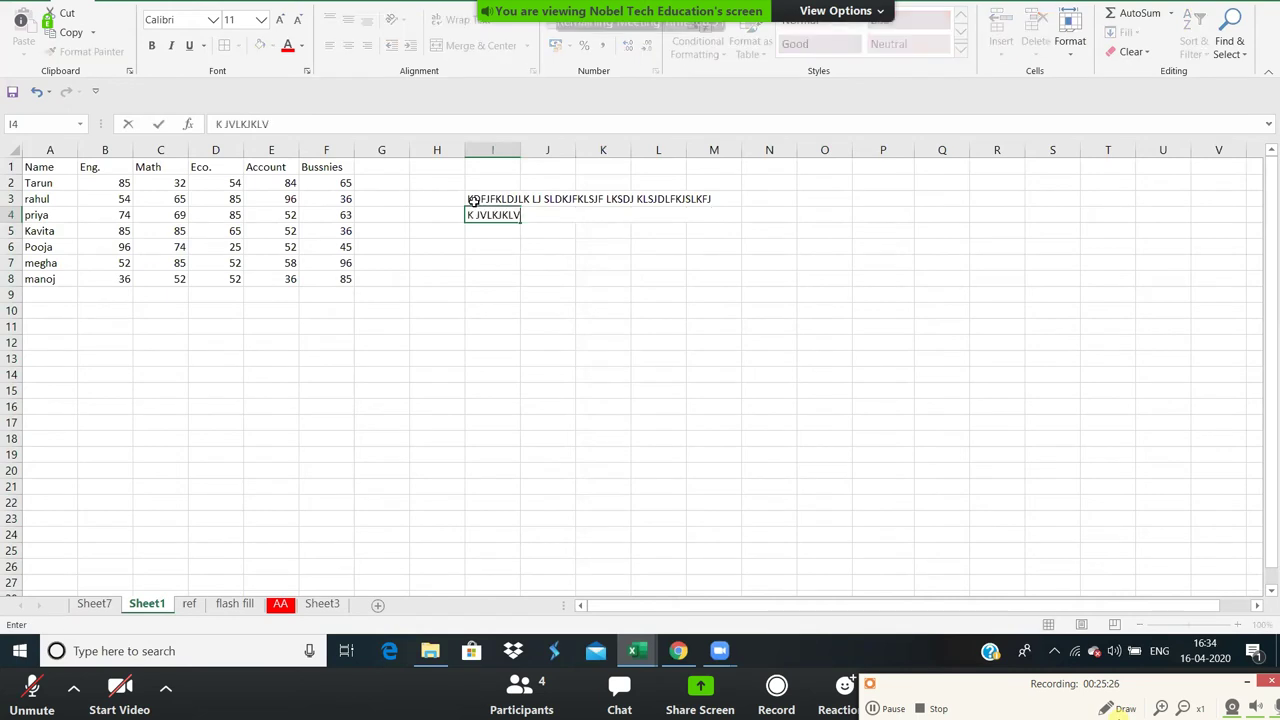
type("J LVKJ KLVJ LKDJVLKJVL")
key("Return")
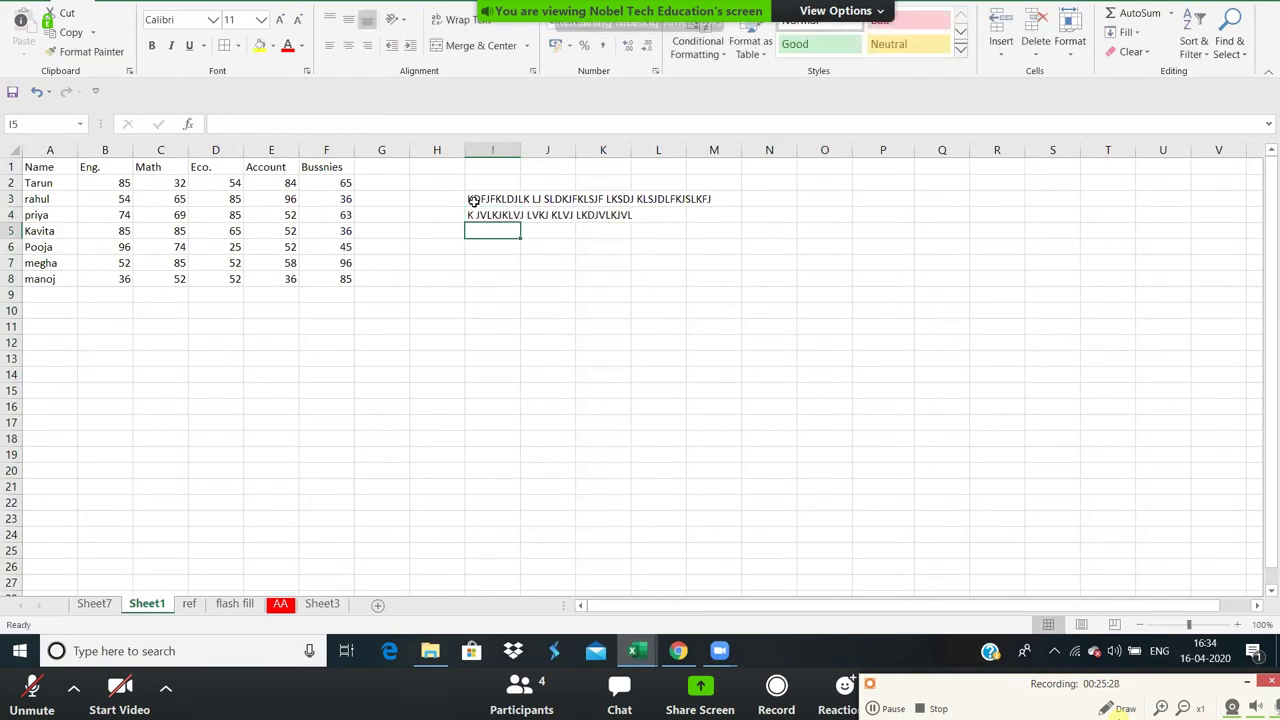
type("MKLVDMLKVDLXKVMLXMVLX MVLX")
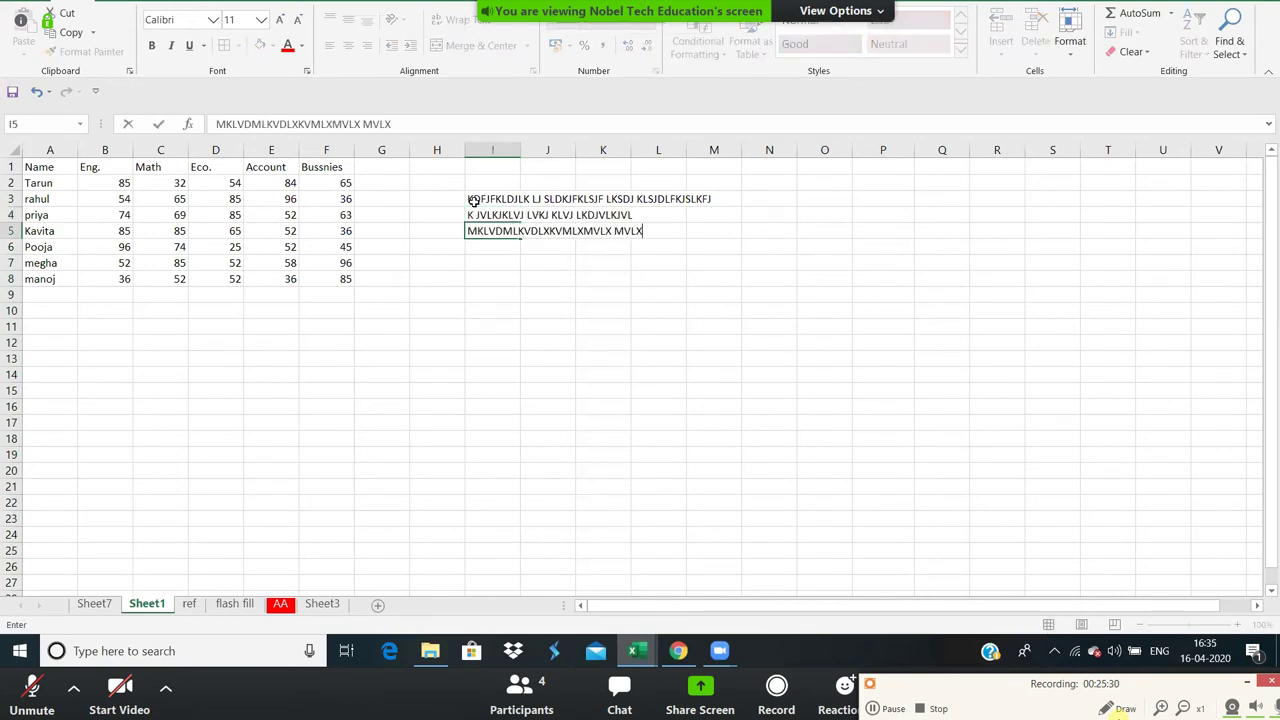
type("MV L")
key("Return")
type("KLDJL KJ LVKJ LKVJ LX ")
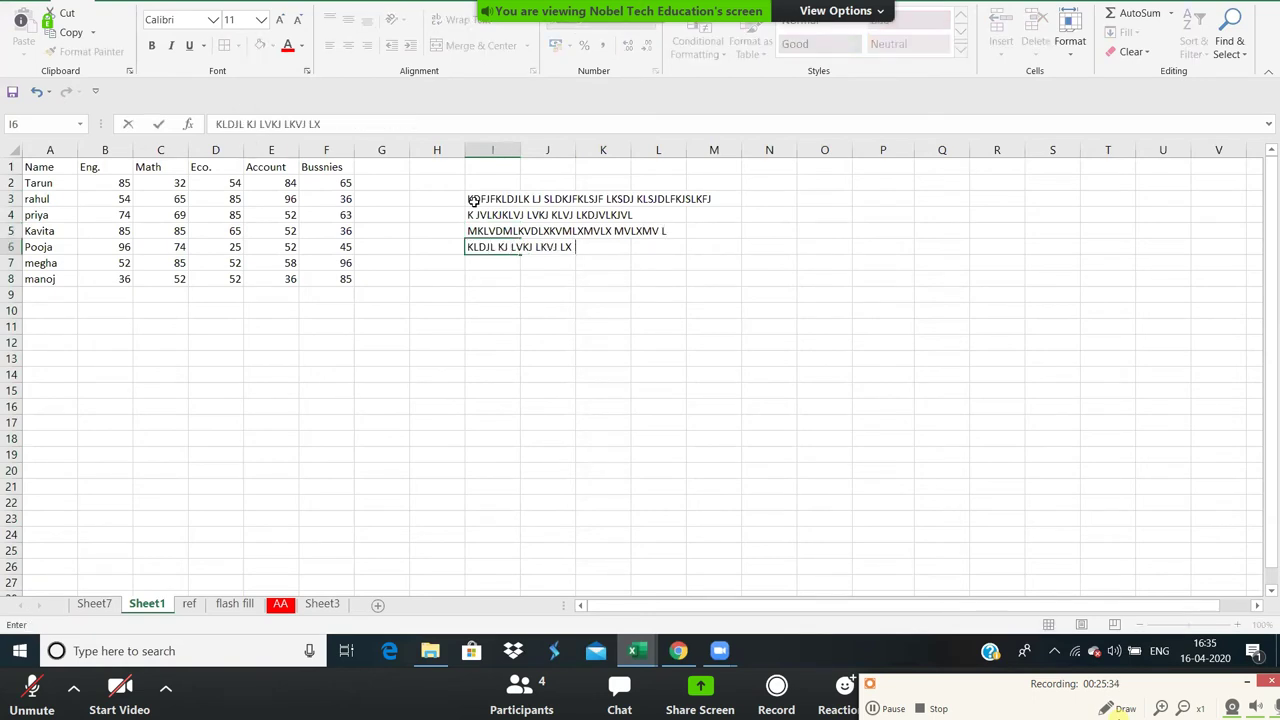
type("JVLXJVLJXLD JVL")
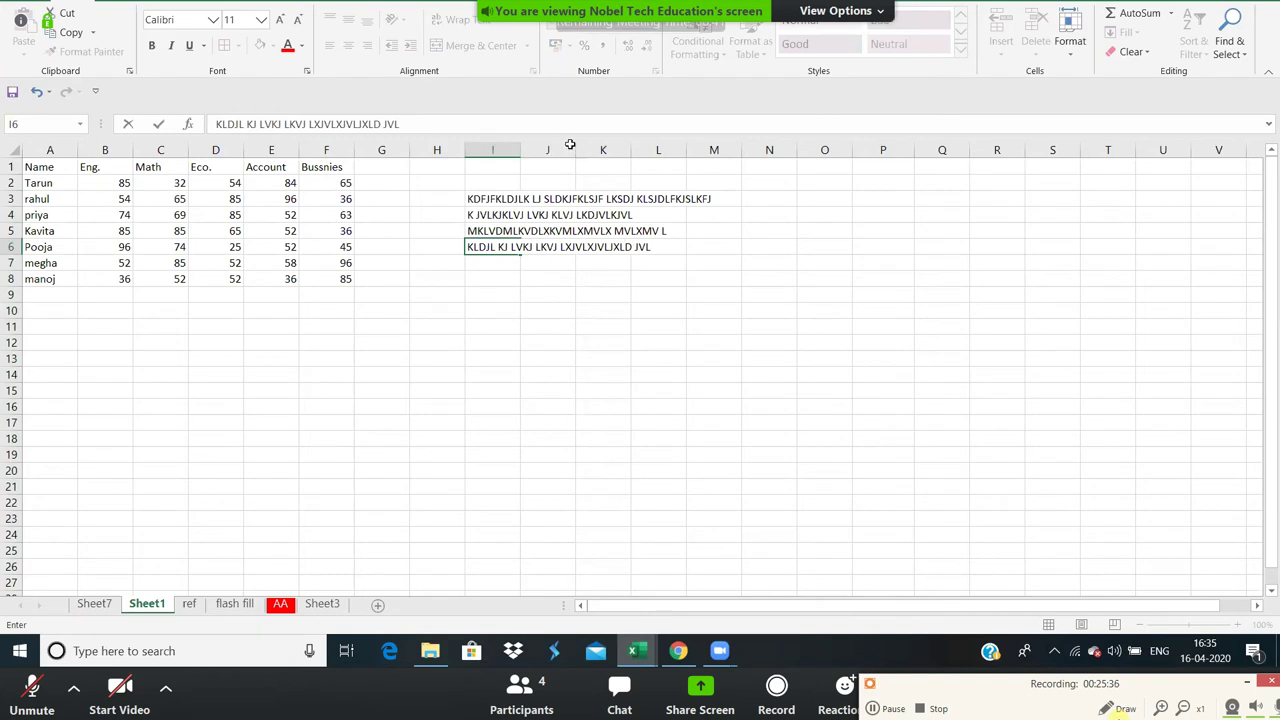
key("Return")
left_click(512, 200)
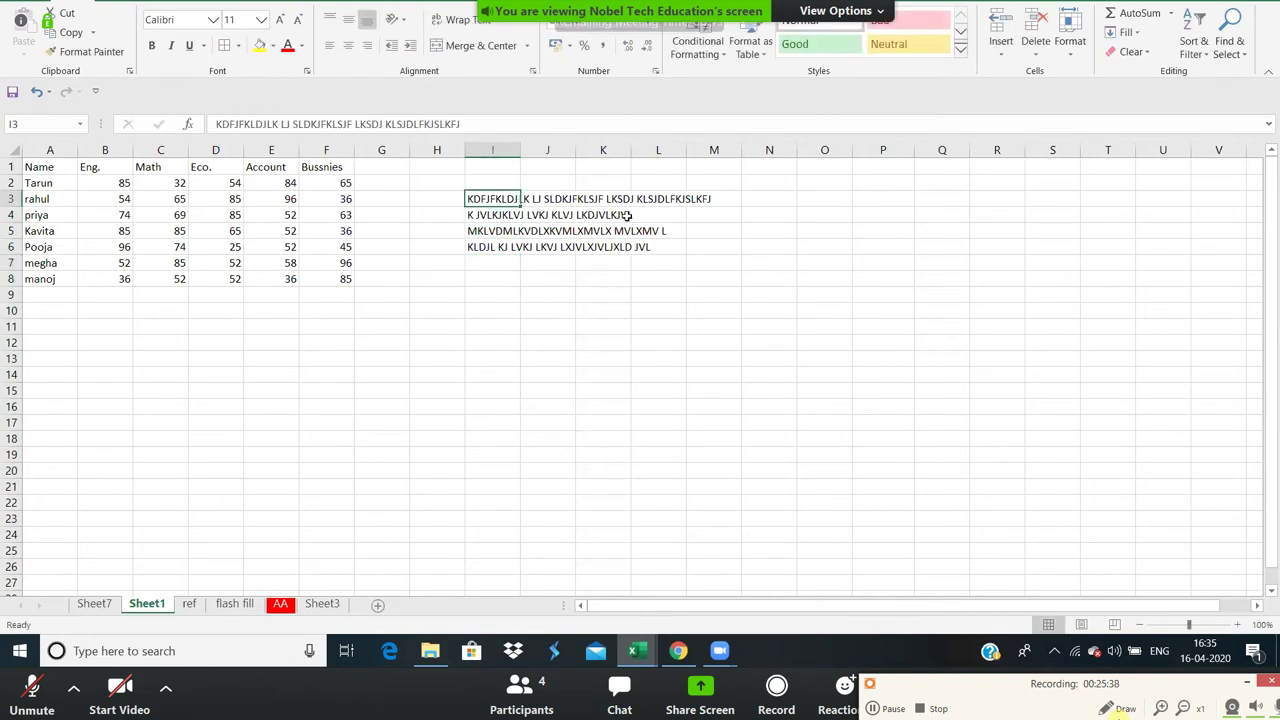
Step: Justify the long text rows into the I3:K8 area with Fill > Justify
mouse_move(628, 215)
left_mouse_down()
mouse_move(692, 234)
mouse_move(608, 260)
mouse_move(608, 275)
left_mouse_up()
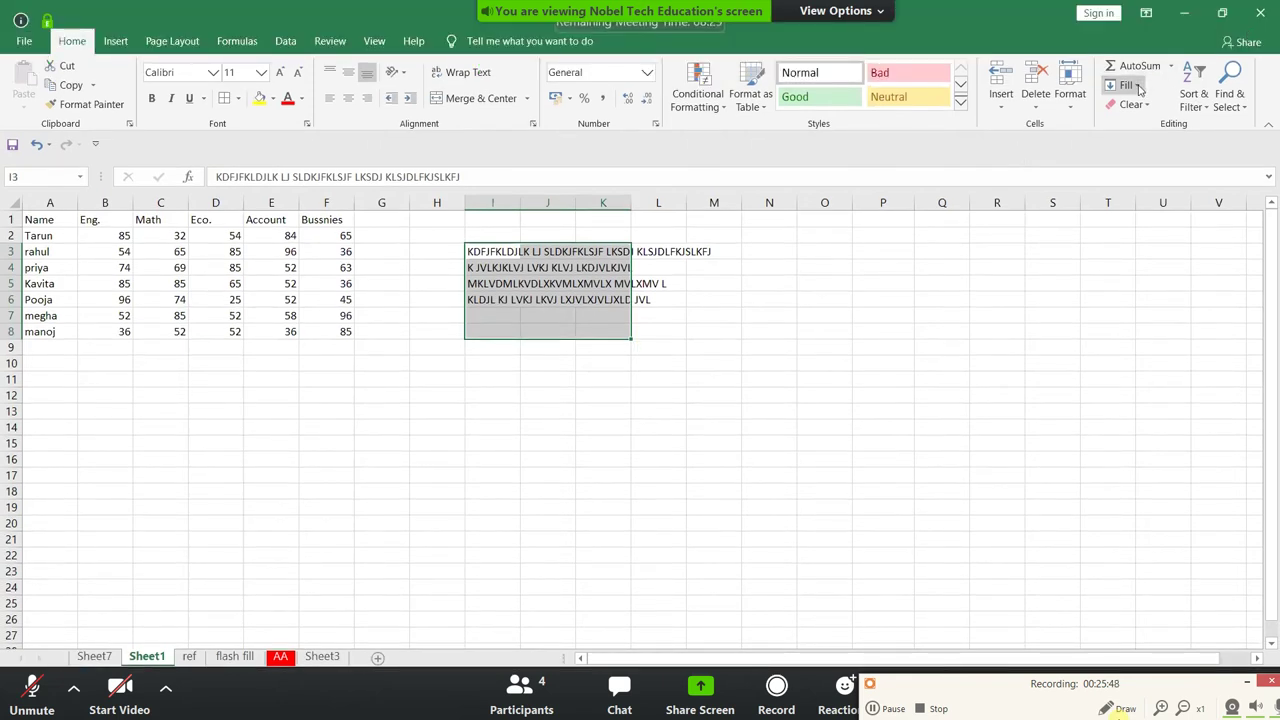
left_click(1138, 88)
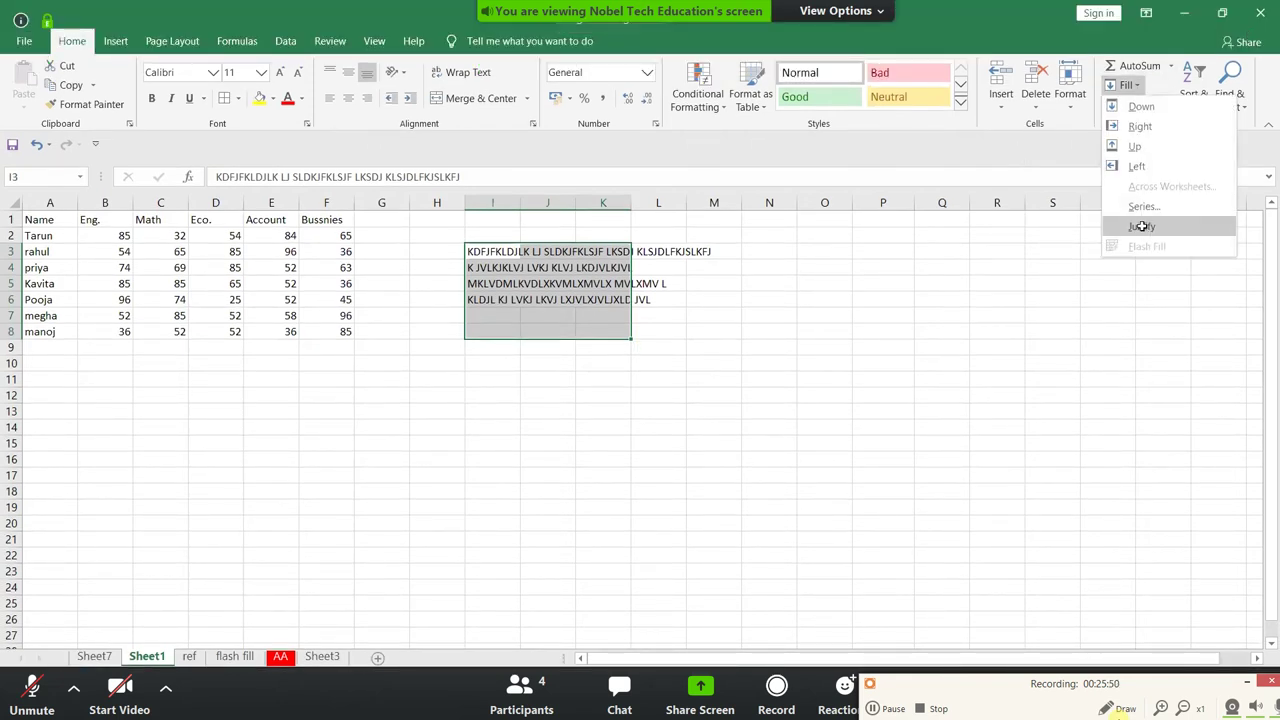
left_click(1141, 227)
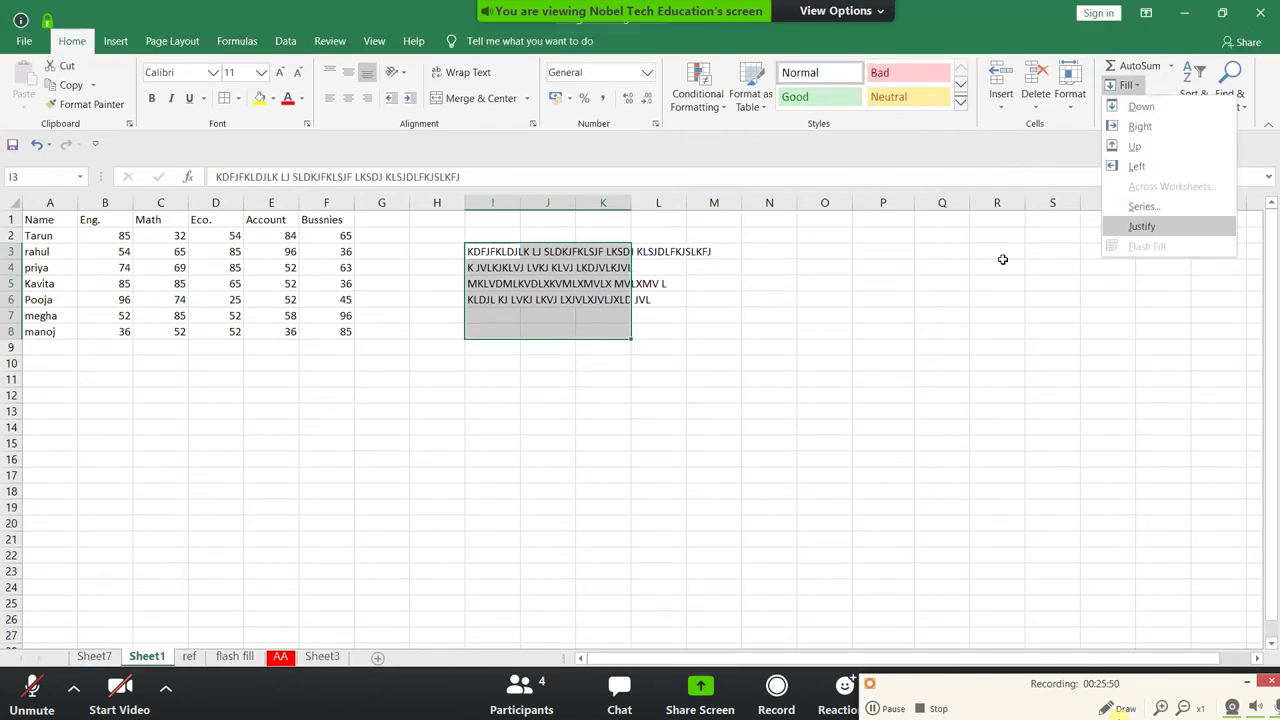
Step: Reselect the justified block I3:K8 and show the Fill menu's Flash Fill option without applying it
left_click(608, 382)
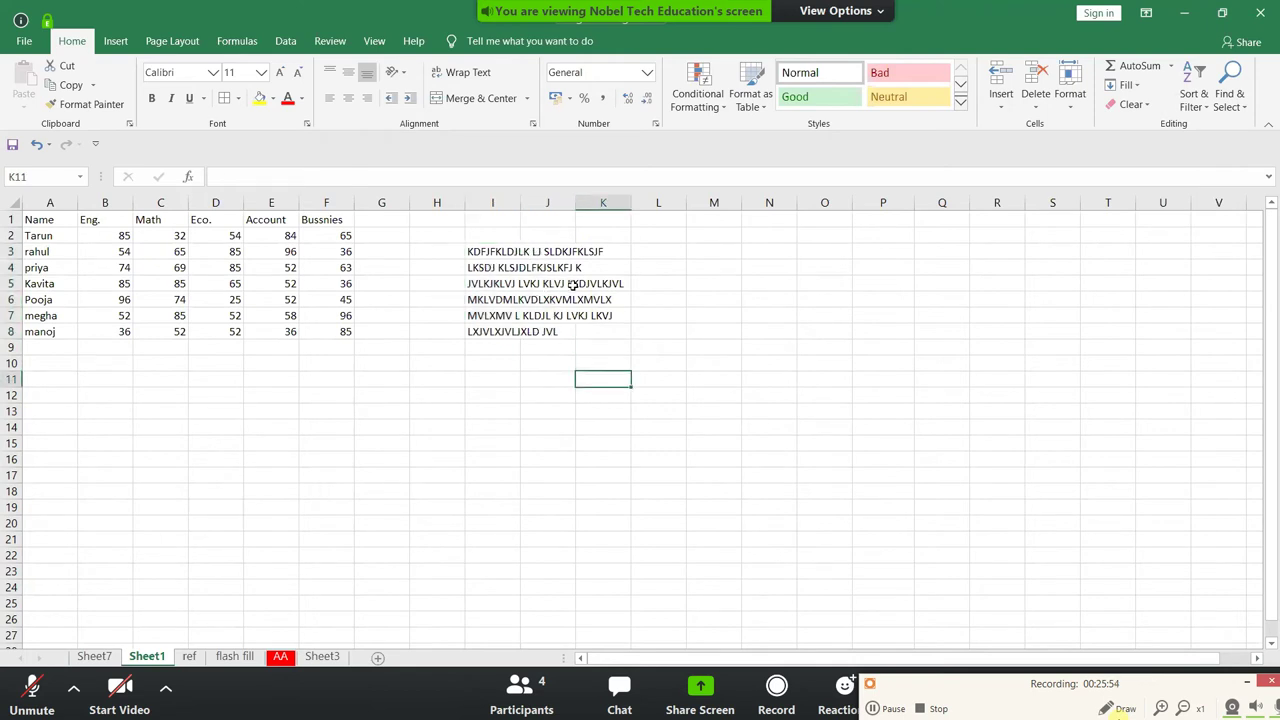
left_click_drag(500, 252, 598, 335)
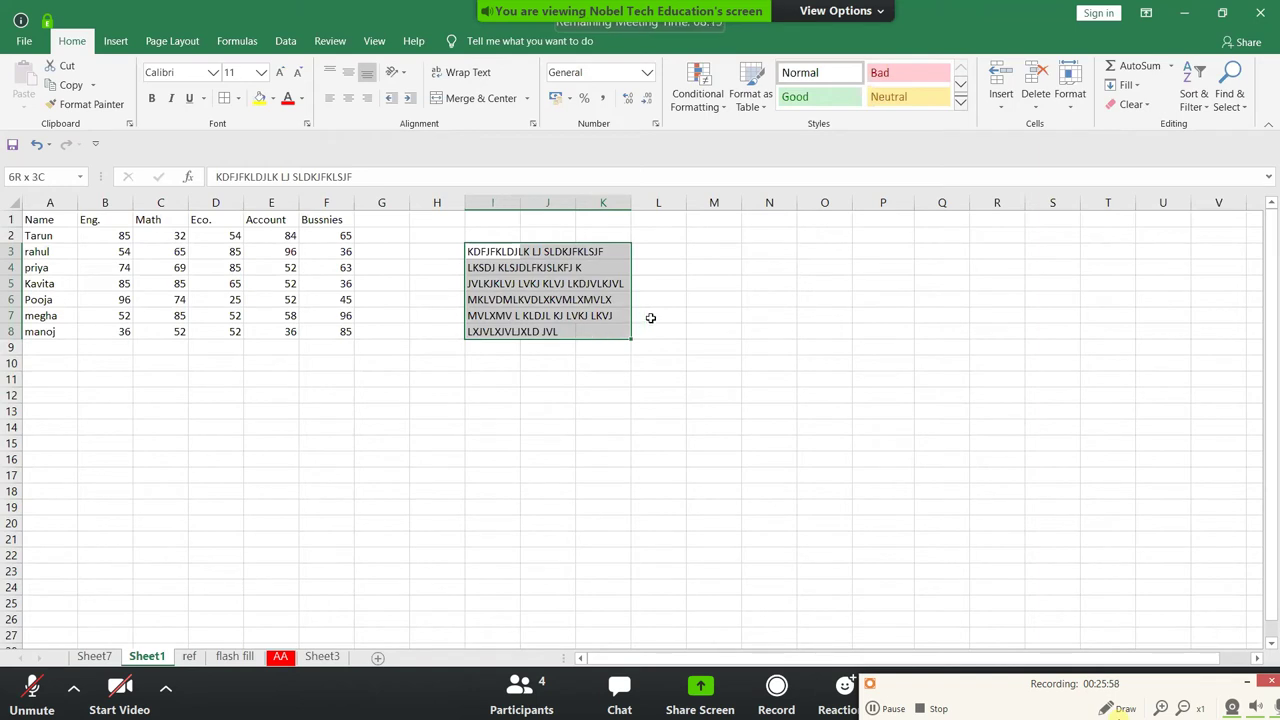
mouse_move(598, 335)
left_mouse_down()
mouse_move(722, 319)
mouse_move(630, 331)
left_mouse_up()
left_click_drag(630, 331, 630, 331)
left_click(610, 392)
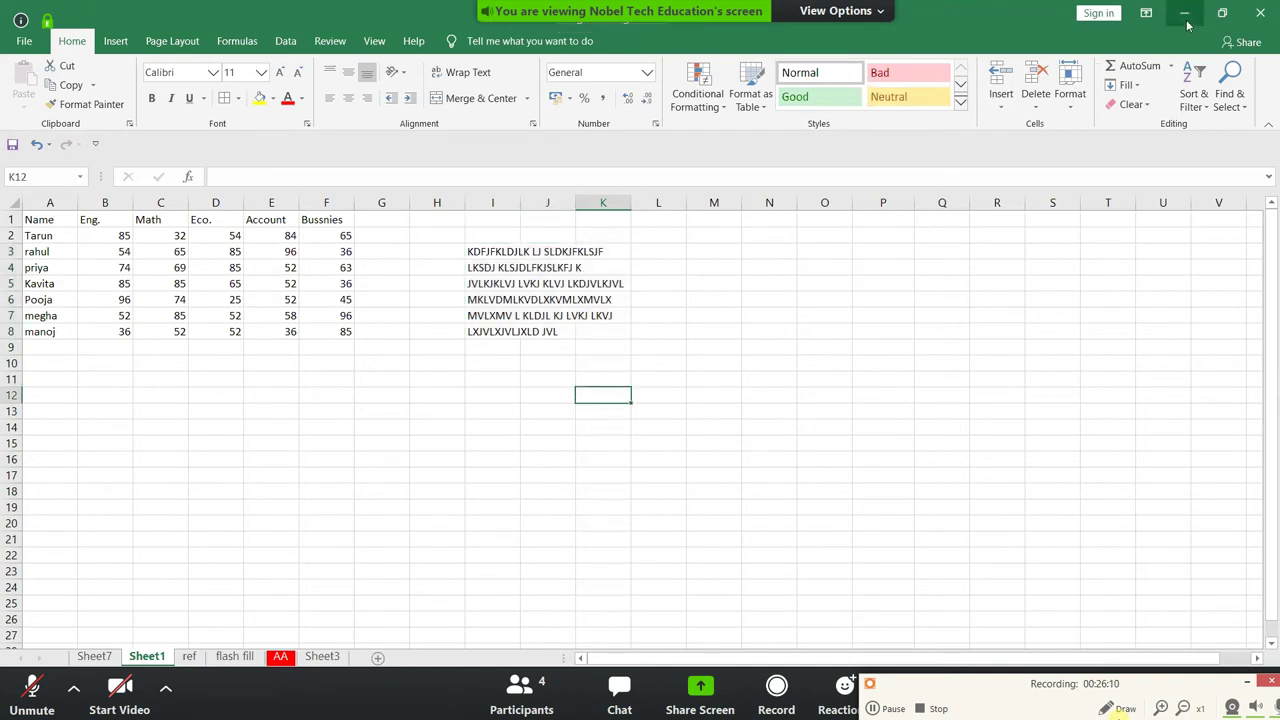
left_click(1140, 85)
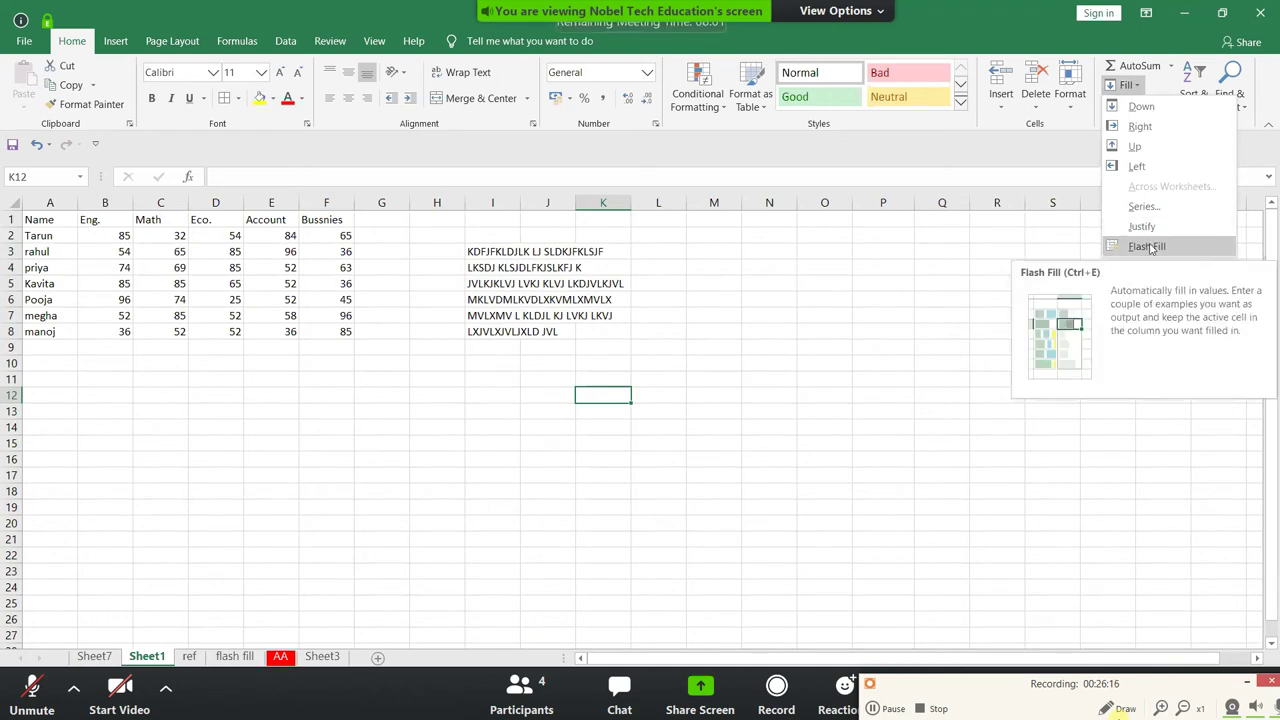
key("Escape")
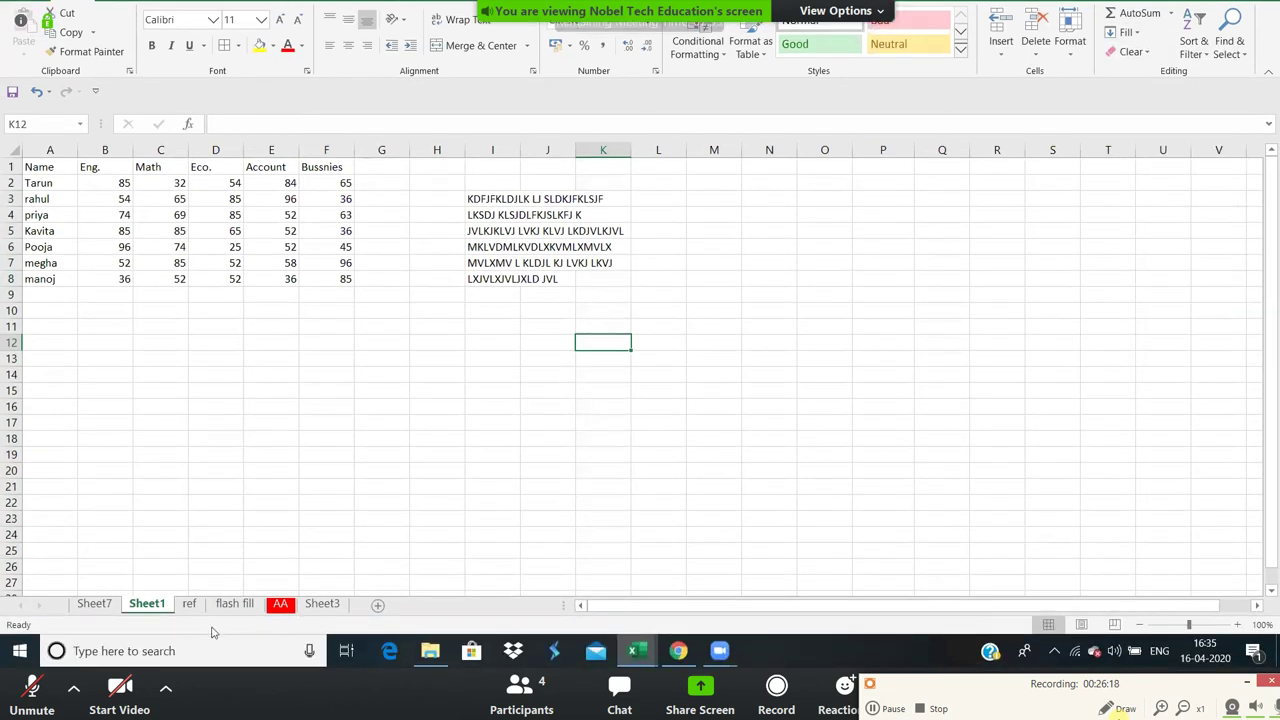
Step: On the flash fill sheet, delete the phone name heading in H1
left_click(232, 604)
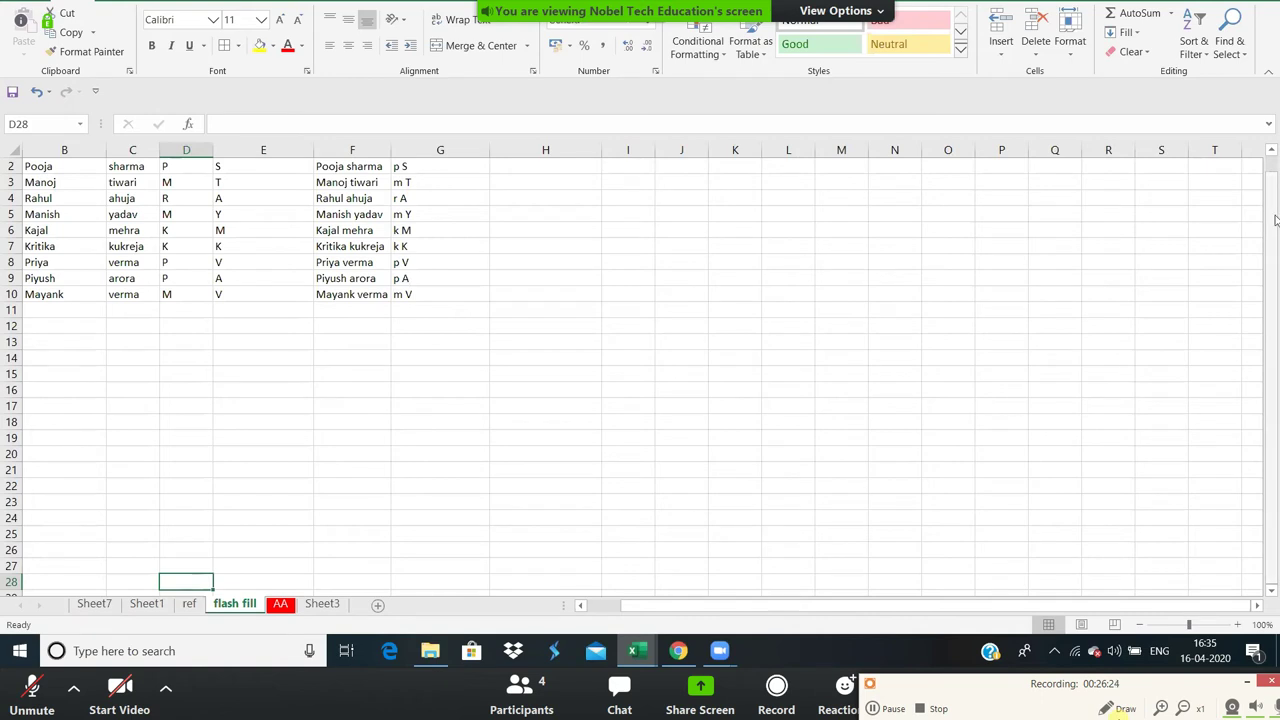
left_click_drag(1264, 196, 1266, 118)
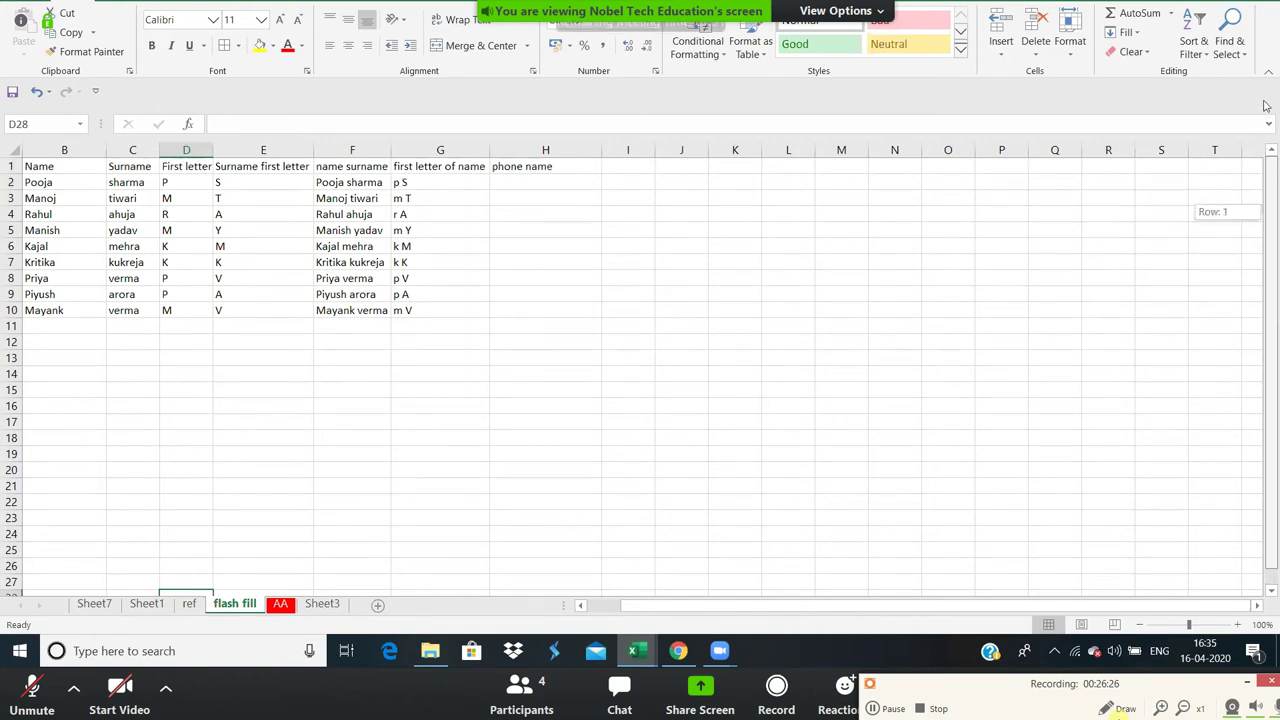
left_click_drag(729, 218, 548, 182)
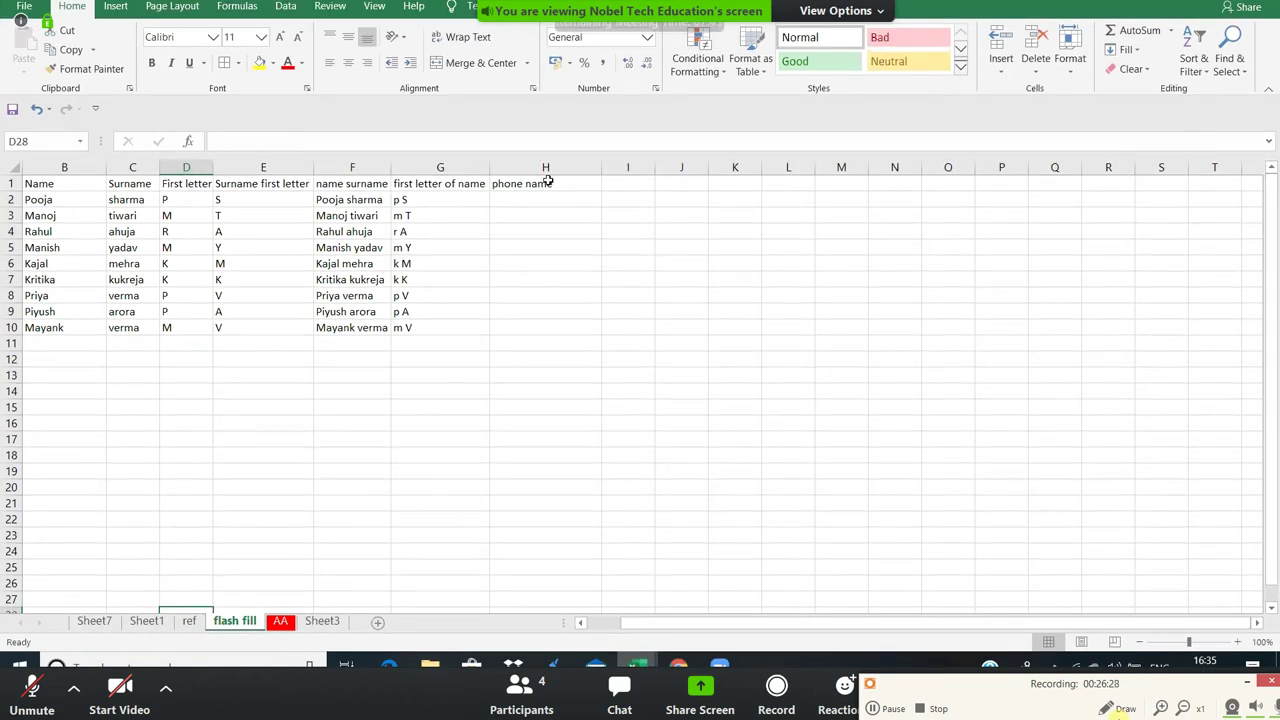
left_click(548, 182)
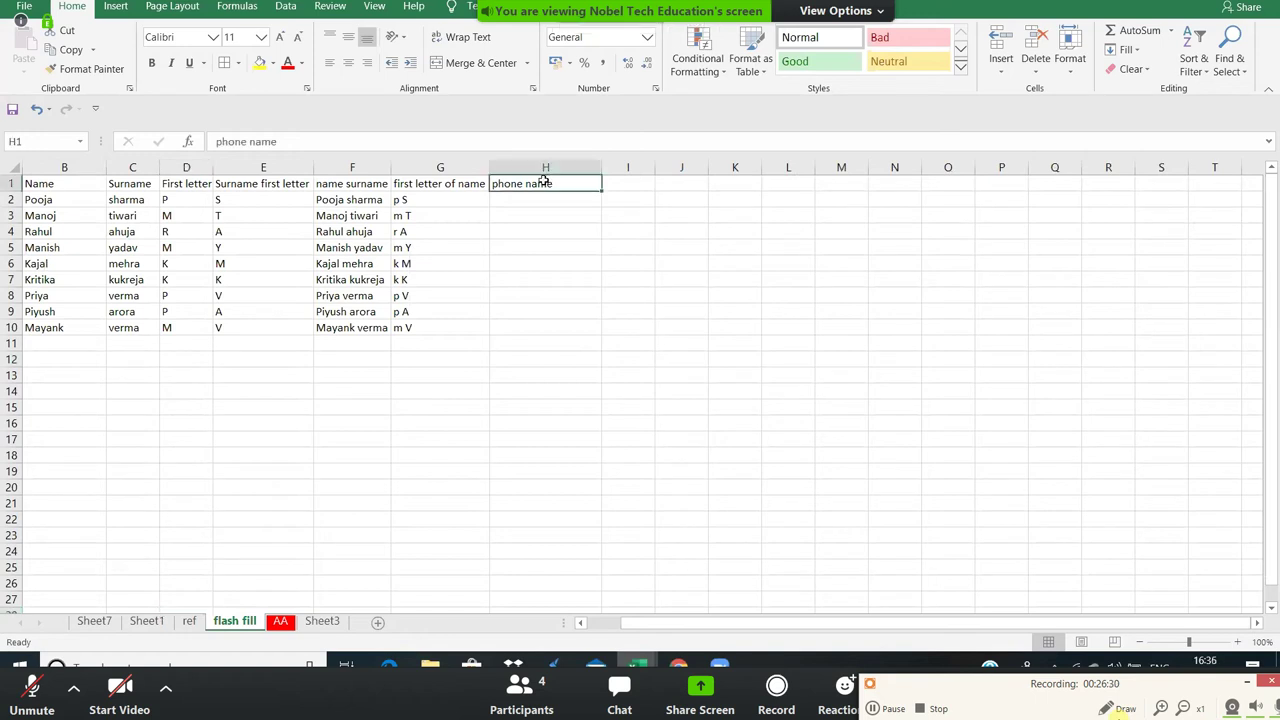
key("Delete")
Step: Clear the filled values in D2:G10
scroll(700, 308, "right", 2)
scroll(700, 308, "right", 2)
scroll(763, 557, "right", 1)
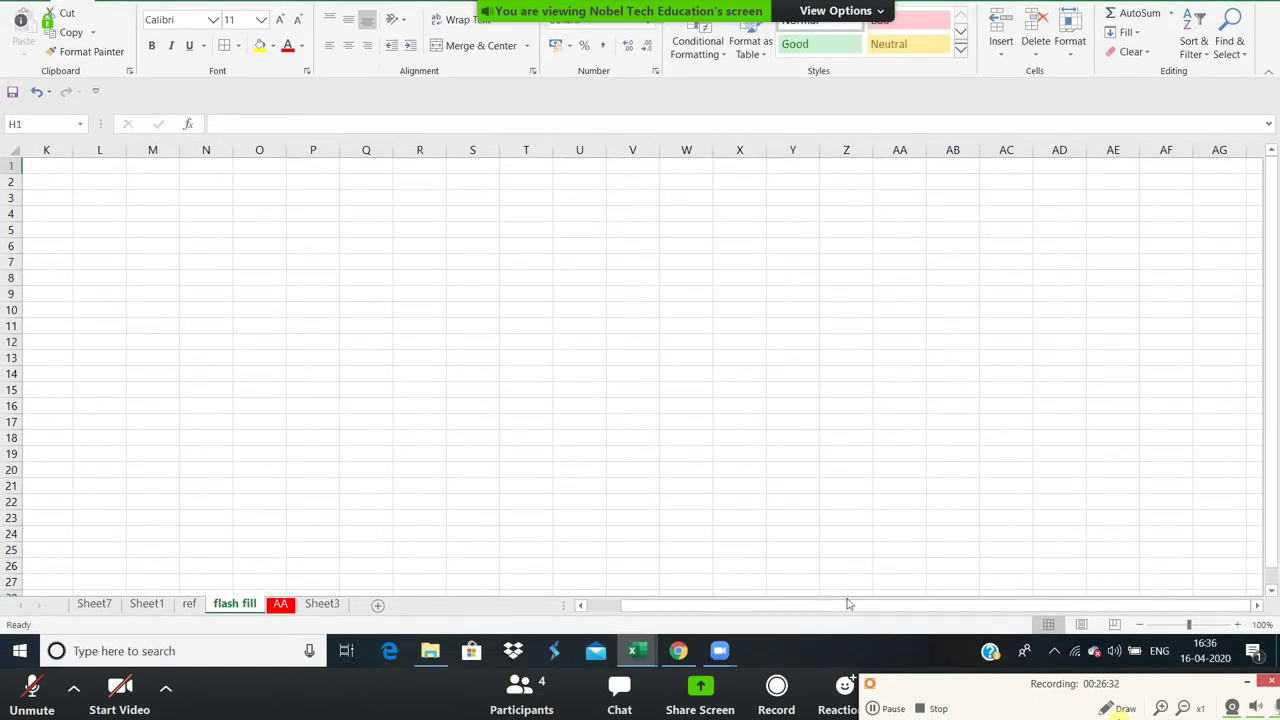
scroll(846, 603, "right", 2)
mouse_move(808, 609)
left_mouse_down()
mouse_move(255, 214)
mouse_move(170, 182)
mouse_move(300, 184)
left_mouse_up()
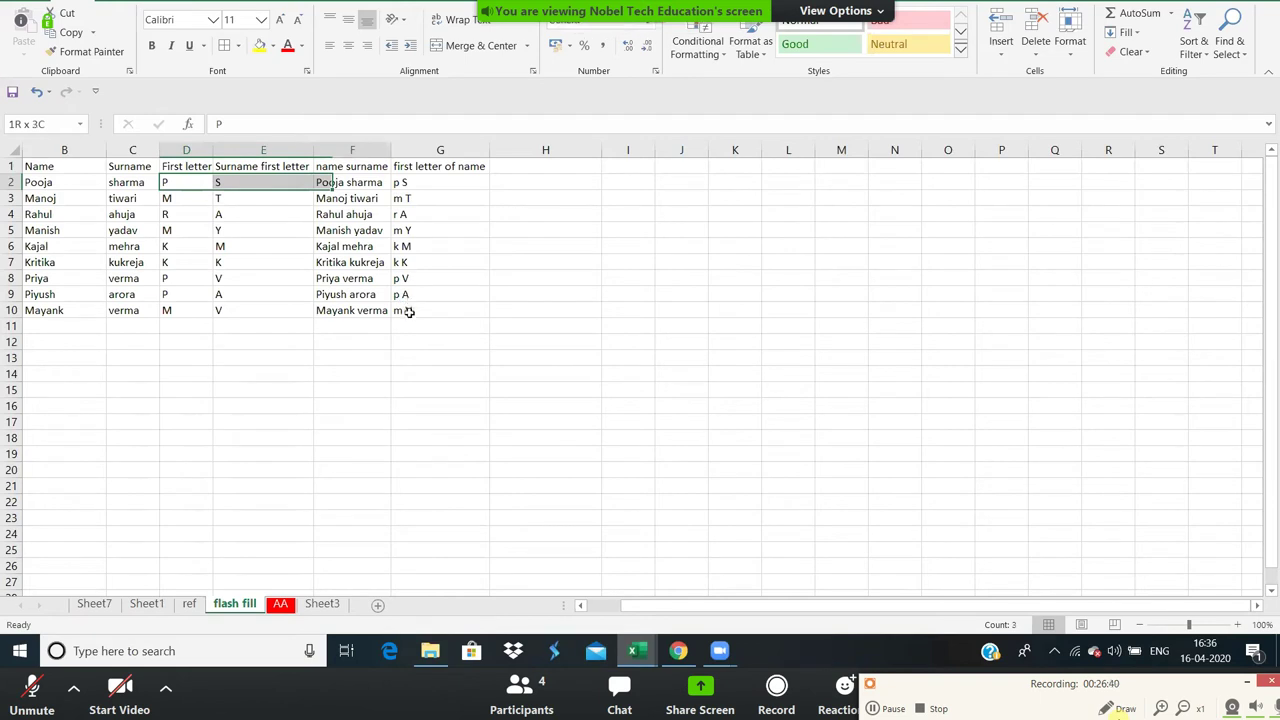
left_click_drag(408, 312, 409, 310)
key("Delete")
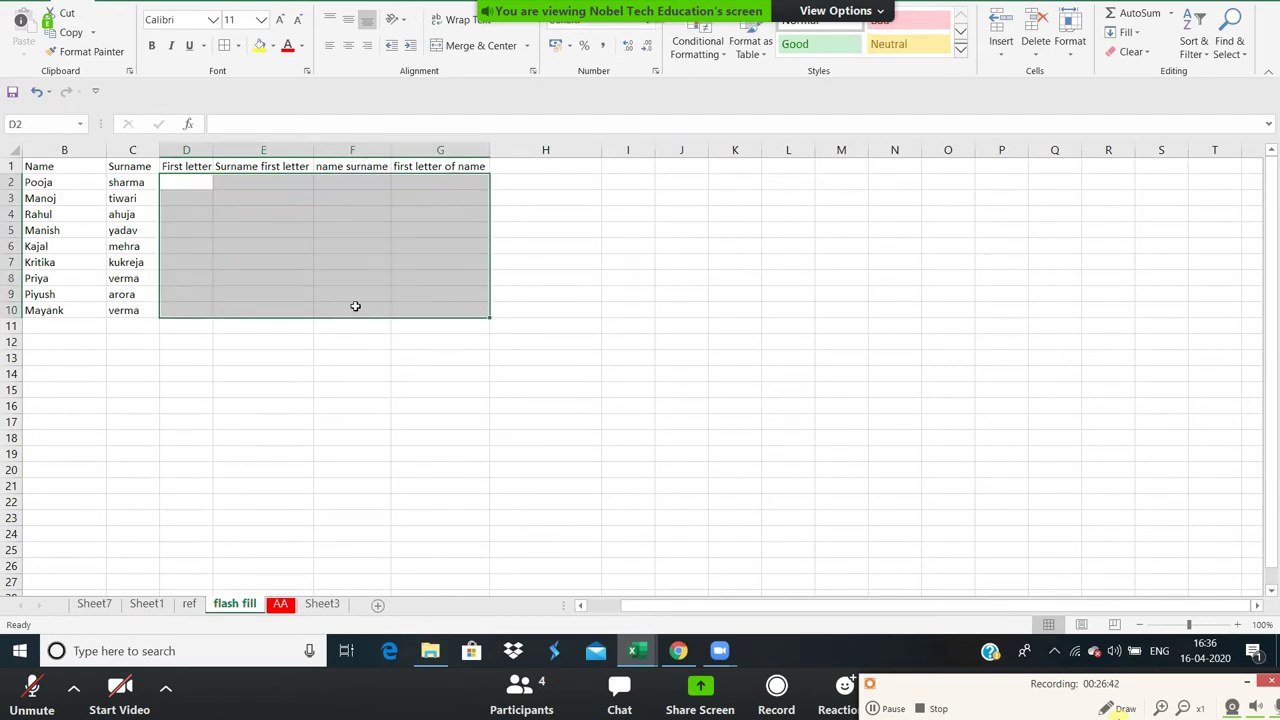
left_click(263, 357)
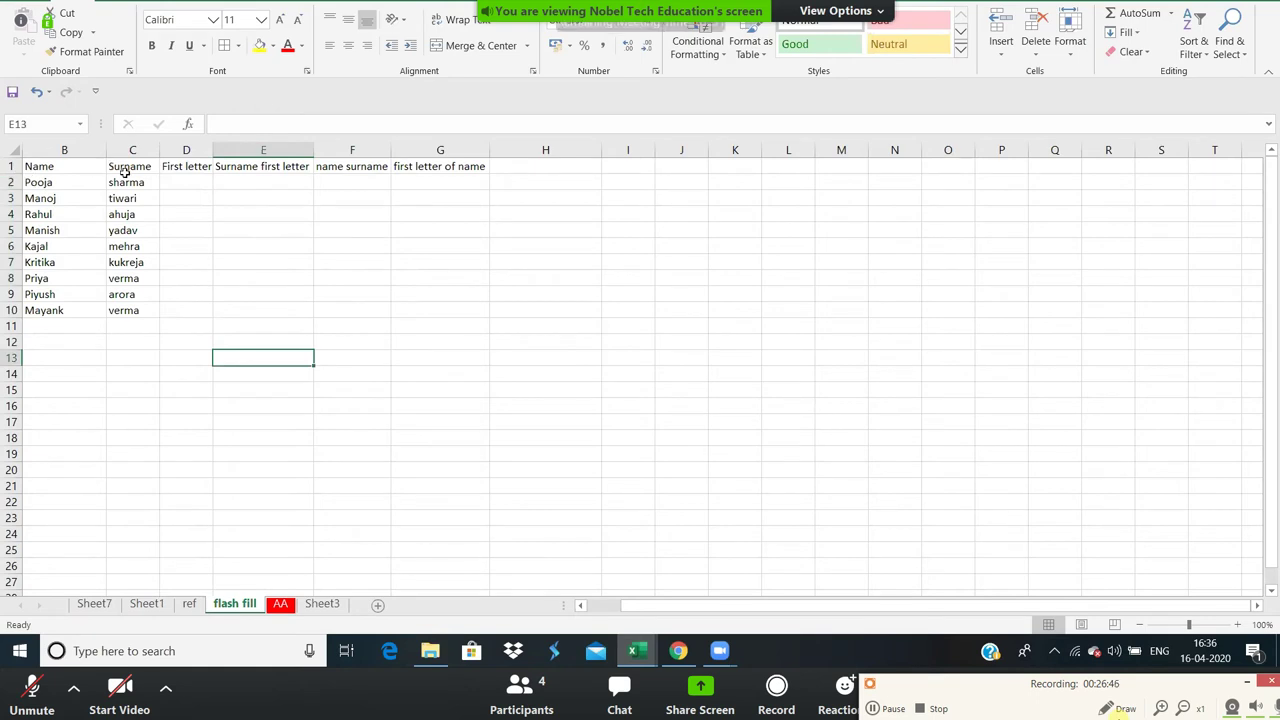
Step: Undo the clearing to restore the D2:G10 first-letter, full-name and initials values
left_click(192, 180)
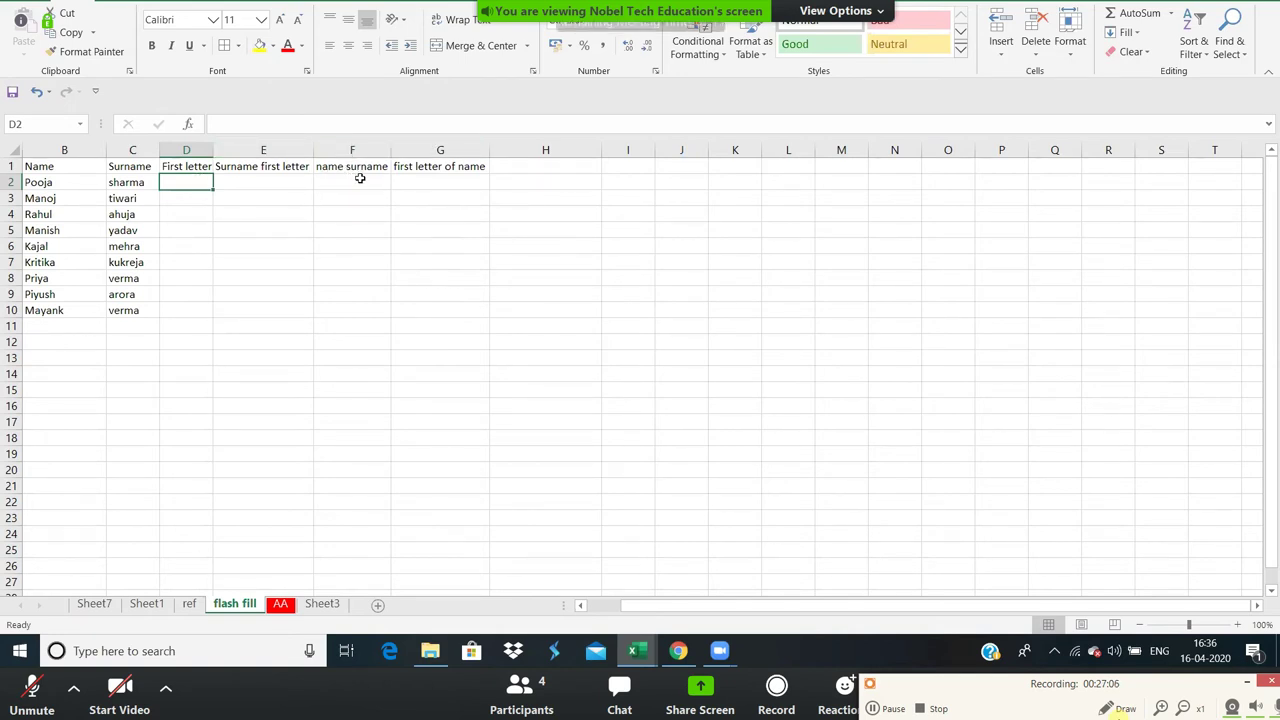
left_click(356, 183)
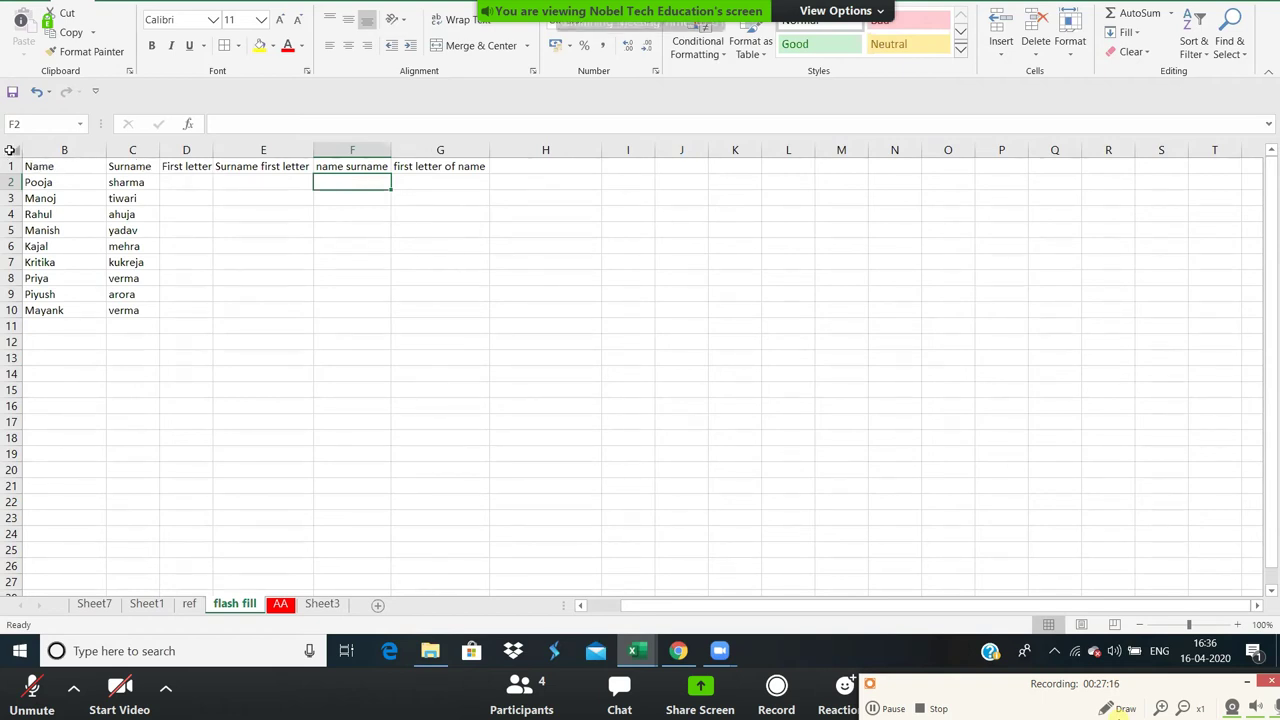
key("ctrl+z")
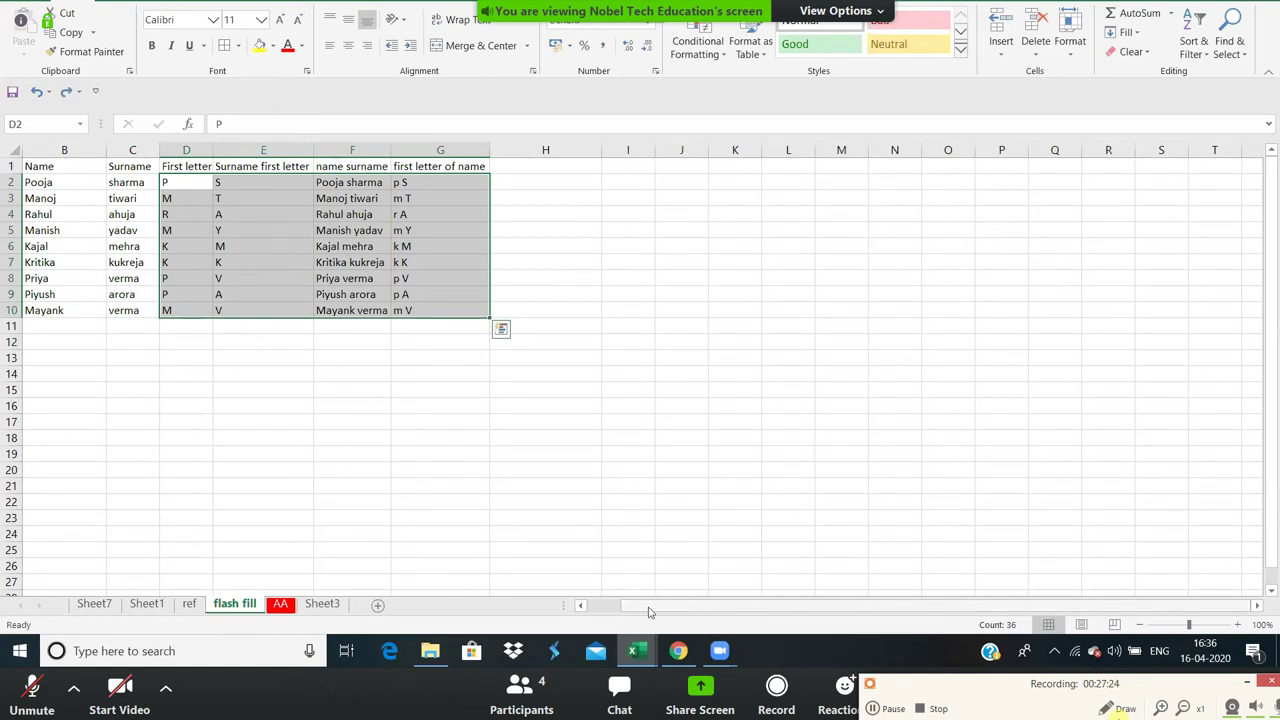
left_click(583, 607)
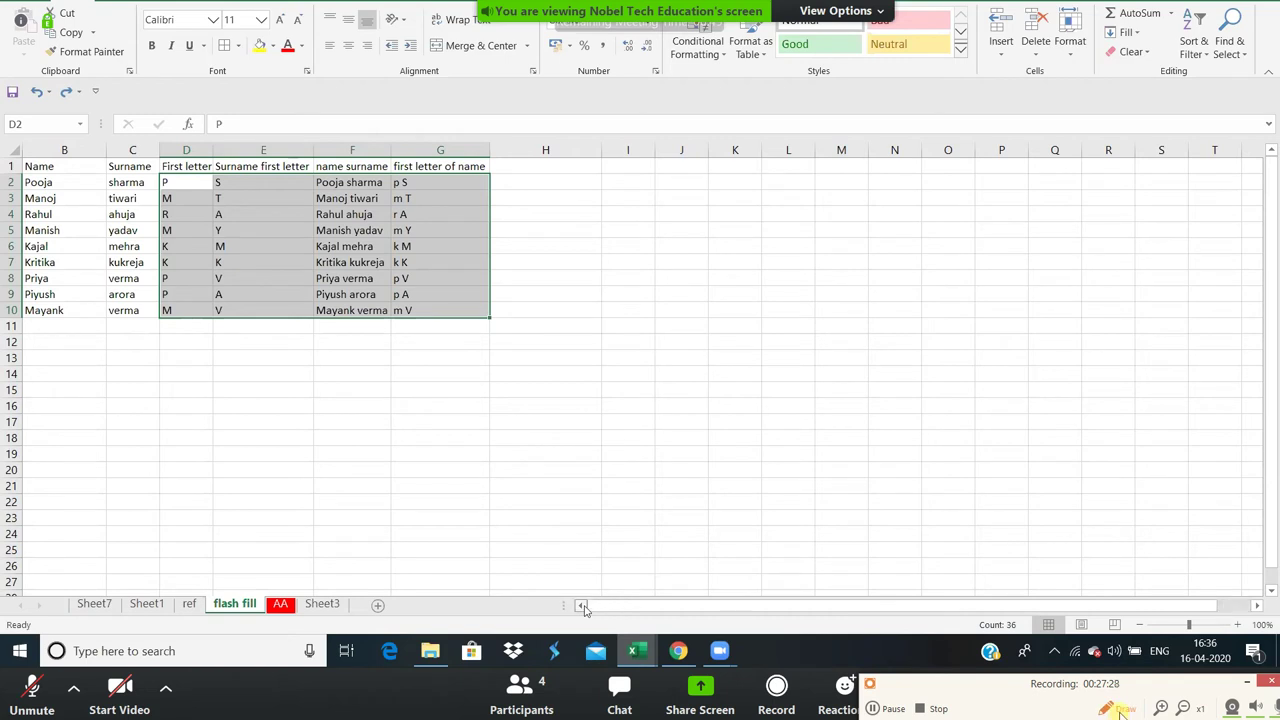
left_click(285, 517)
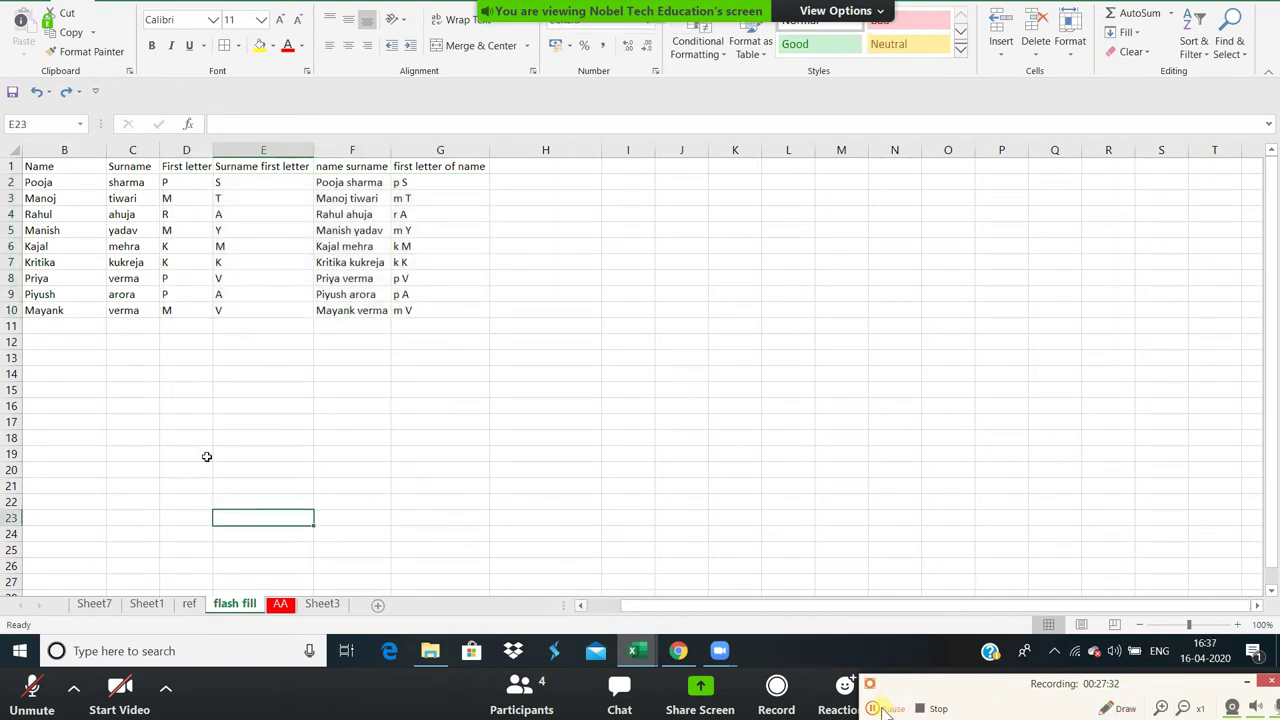
Step: Unhide the hidden Name Surname column in column A
left_click(14, 149)
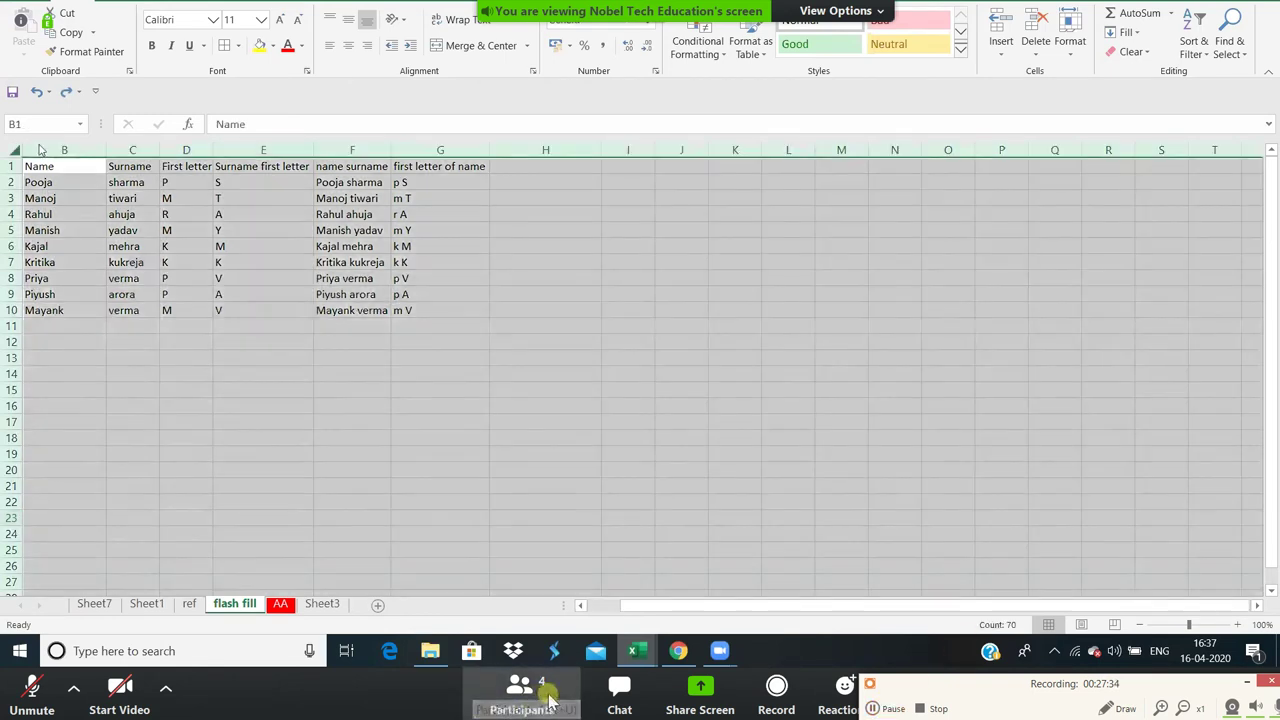
right_click(85, 385)
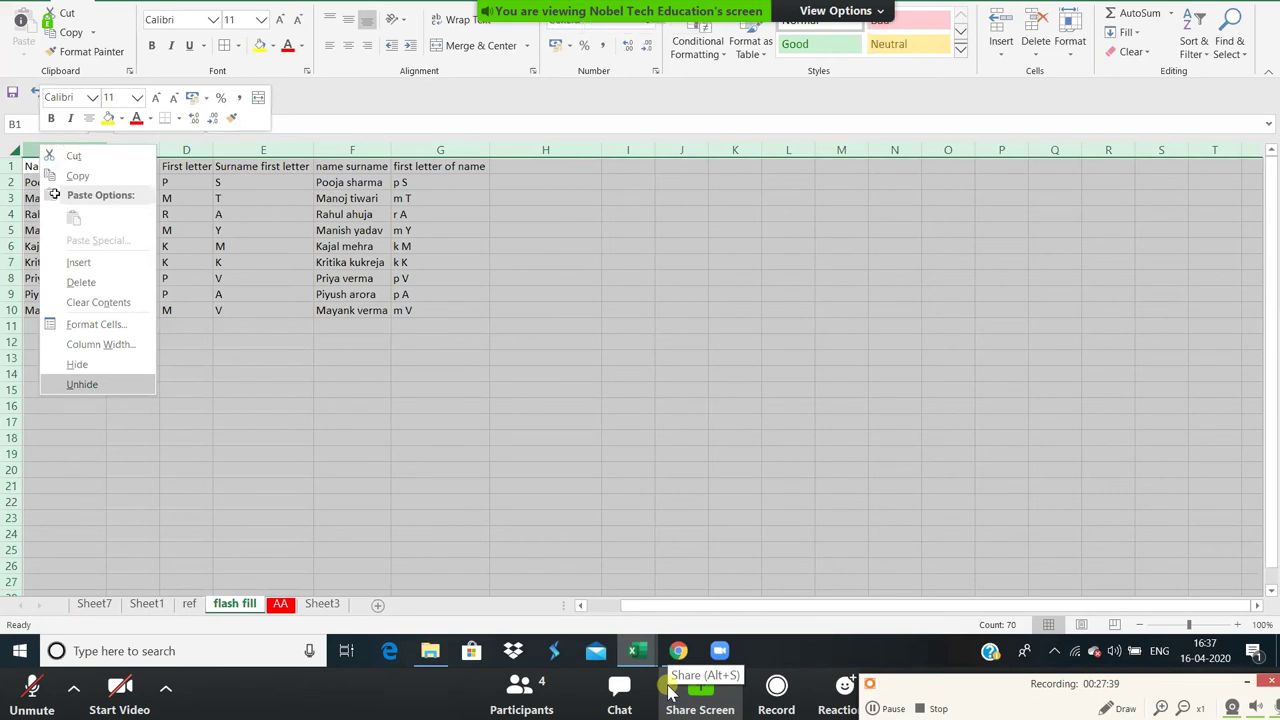
key("Return")
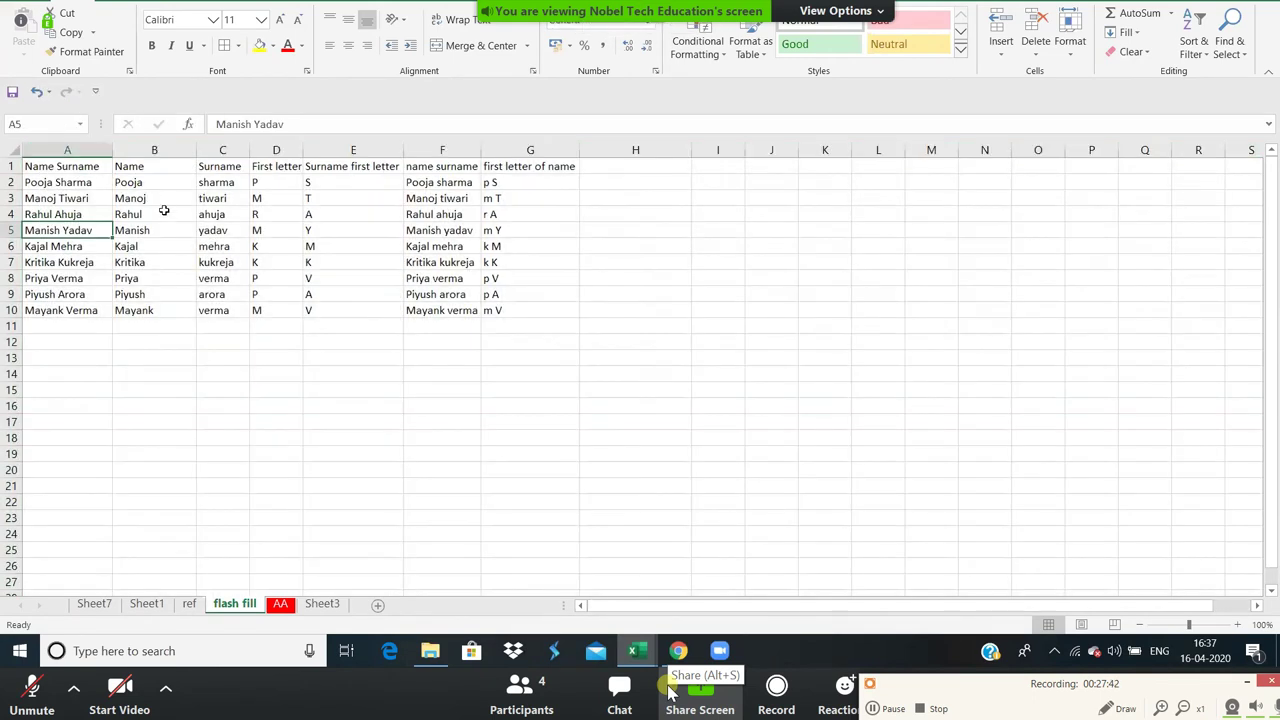
Step: Clear the Name and Surname entries in B2:C10
left_click_drag(125, 183, 204, 282)
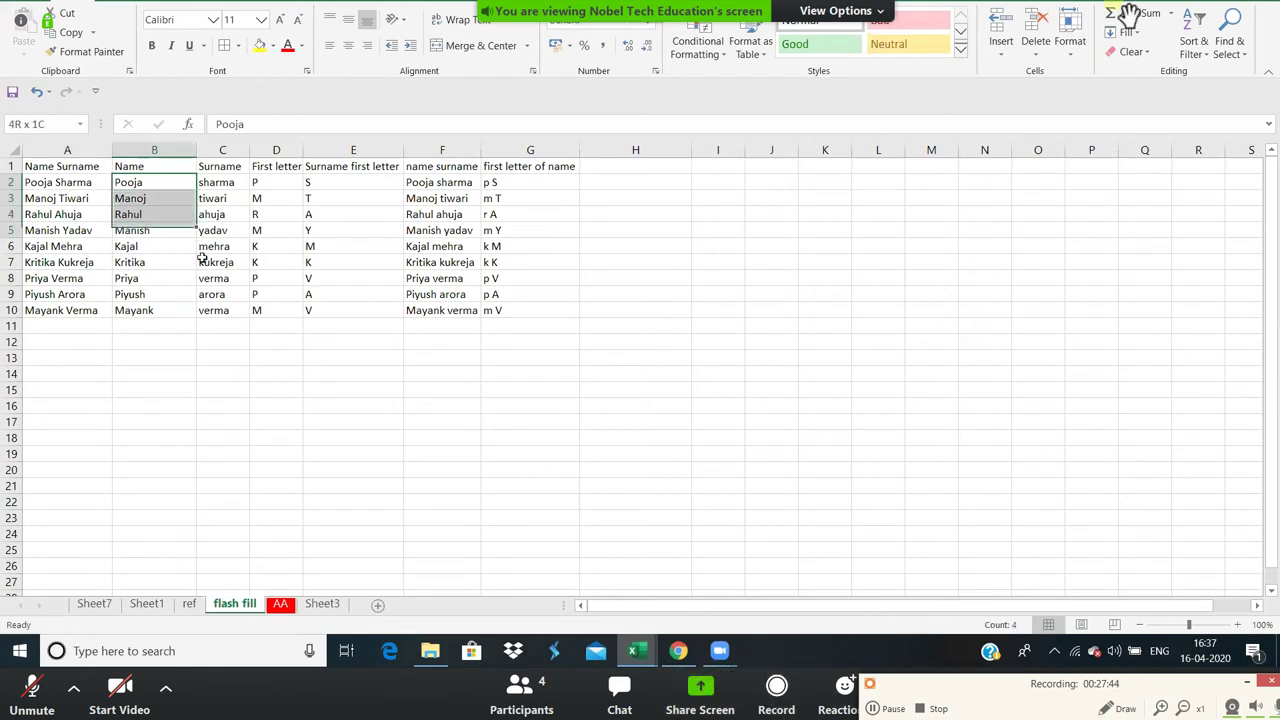
left_click(880, 10)
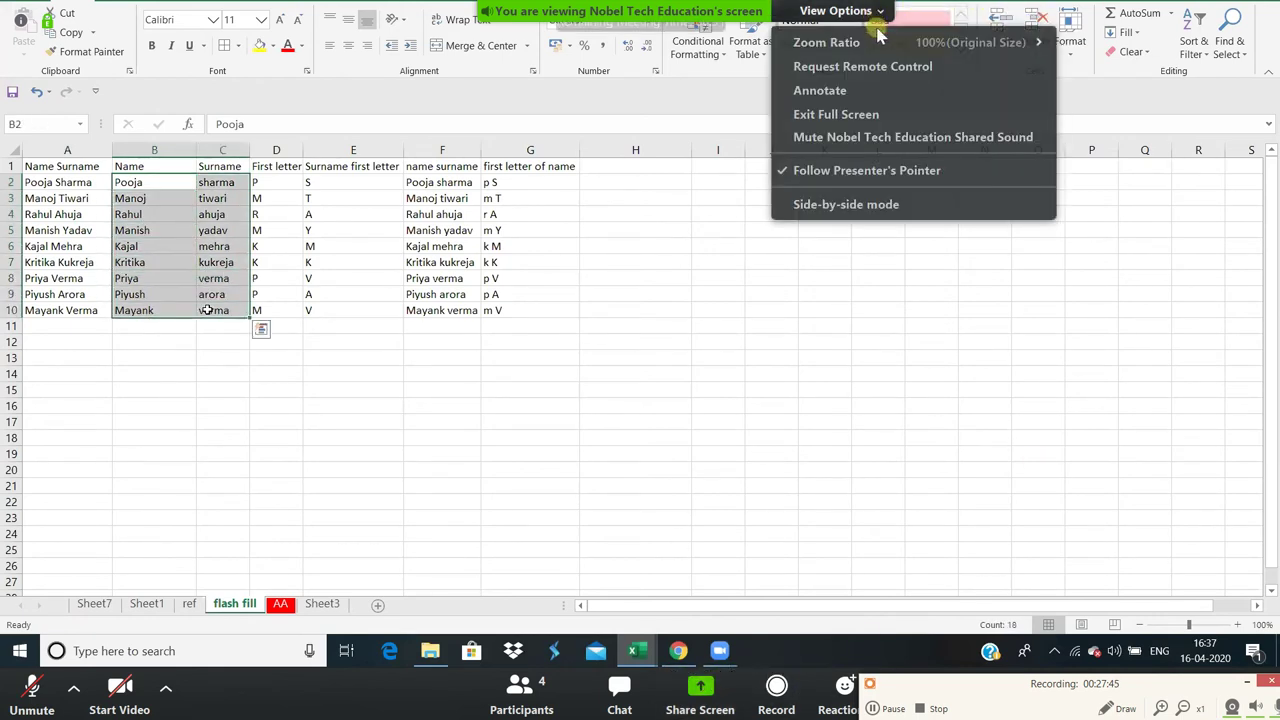
mouse_move(880, 48)
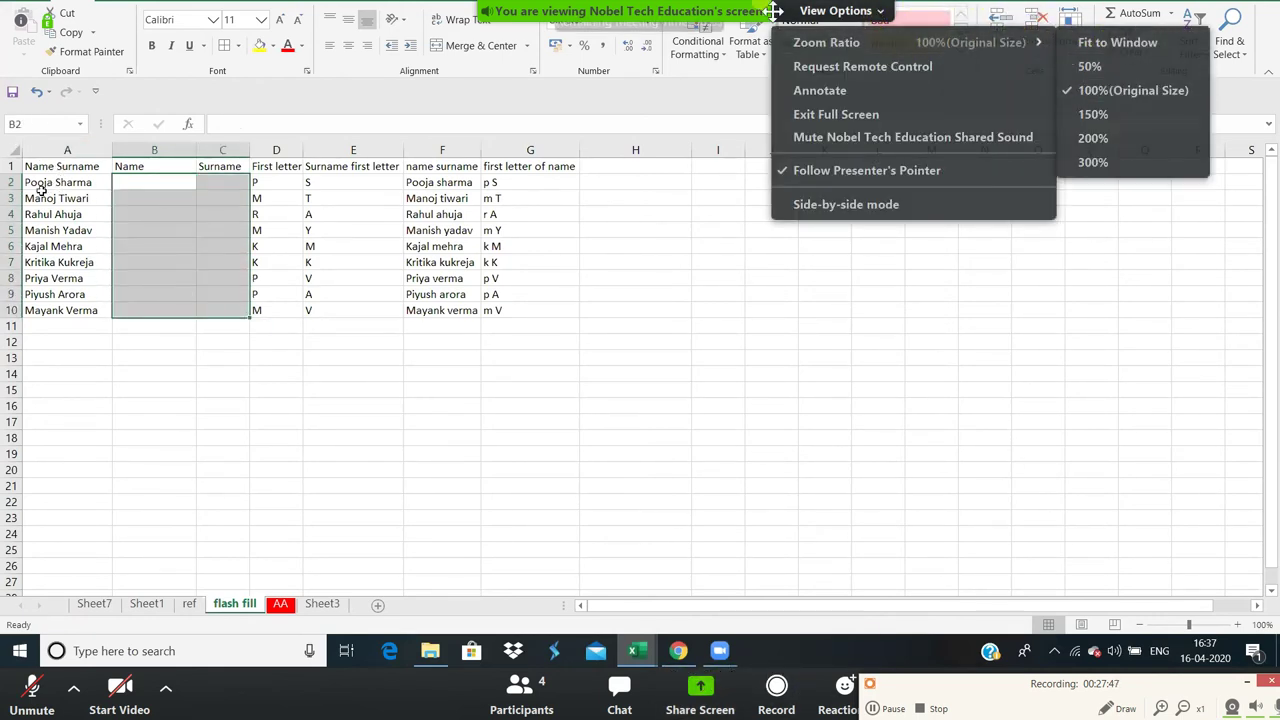
left_click(695, 10)
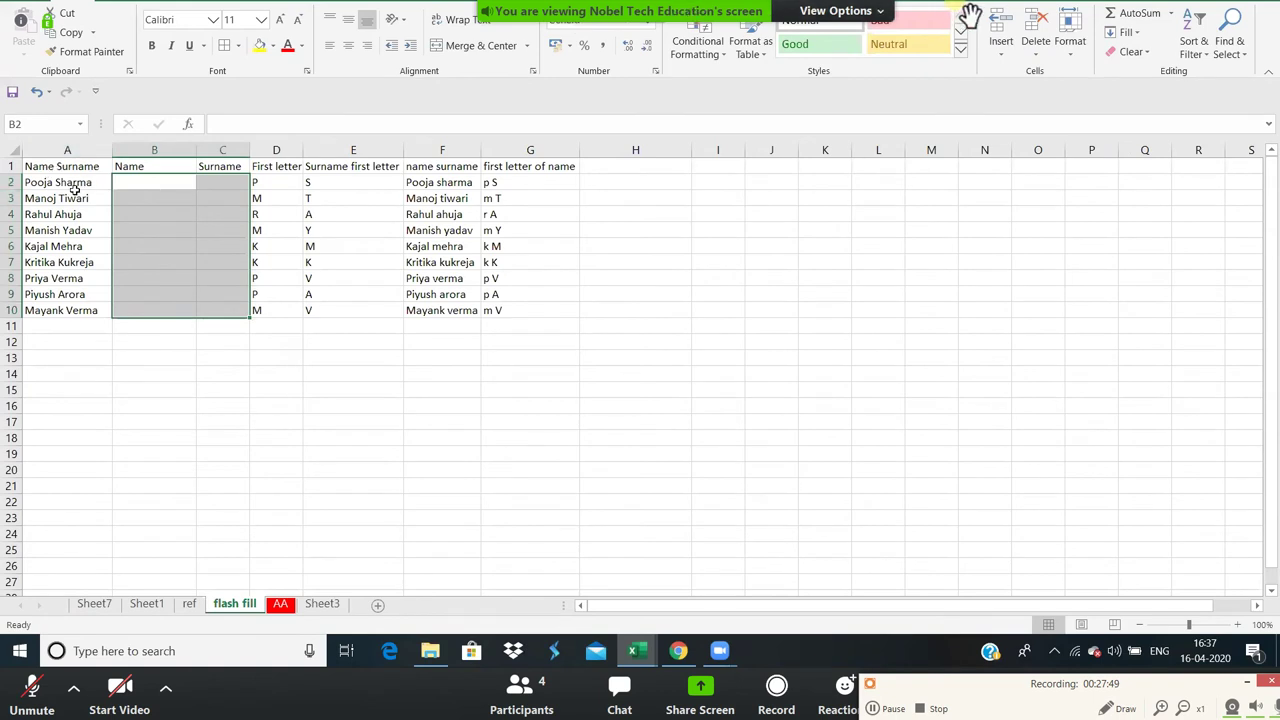
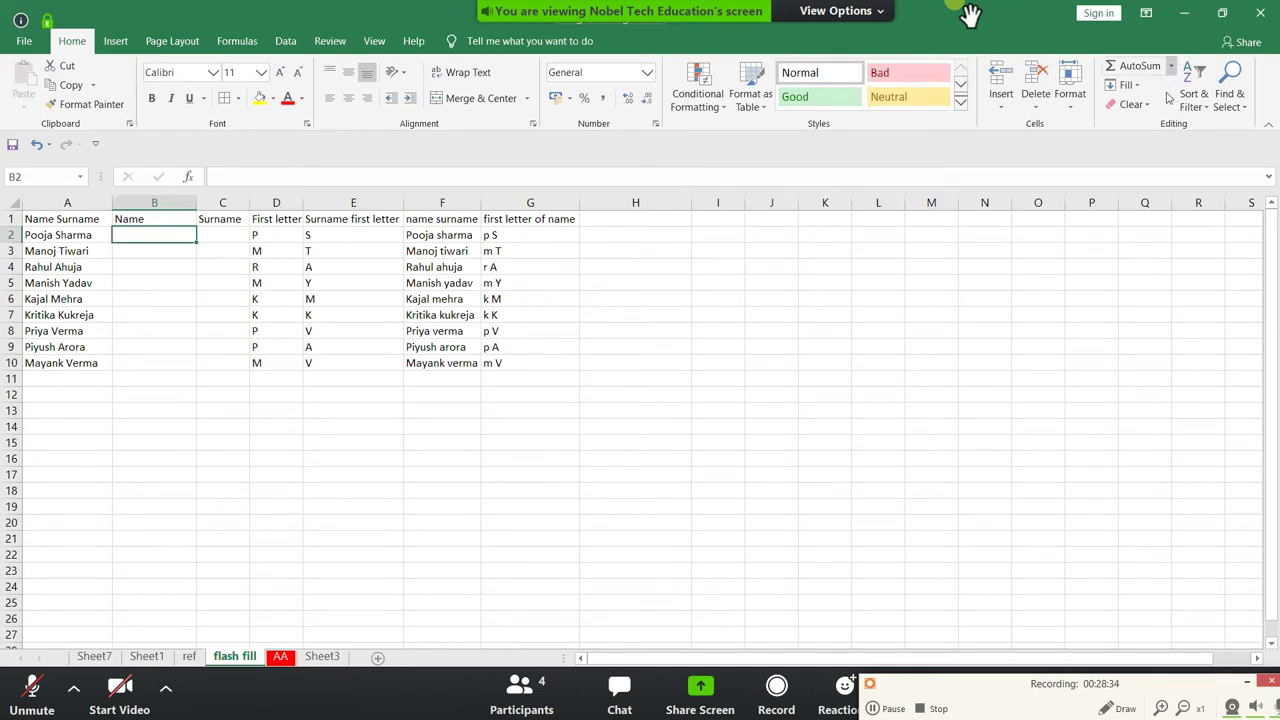
Step: Try Flash Fill on the Name column, then clear the filled cells in B2:B10
left_click(1128, 85)
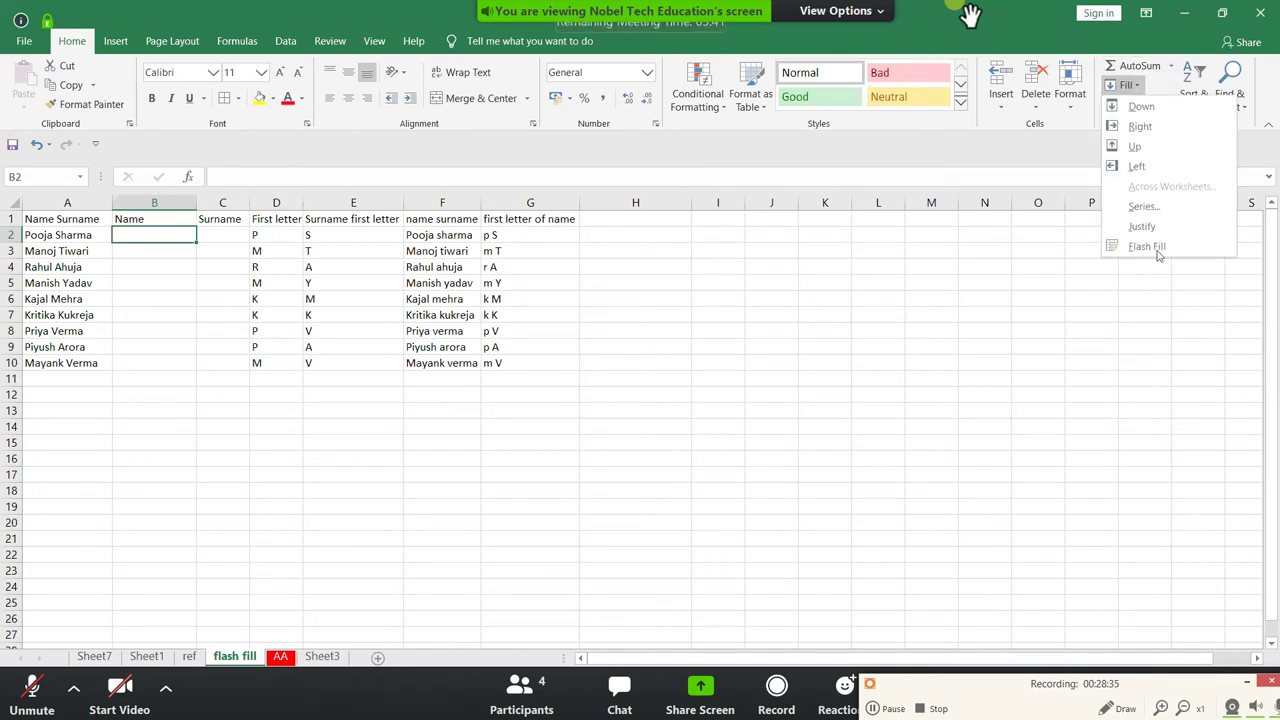
left_click(1155, 247)
type("Pooja")
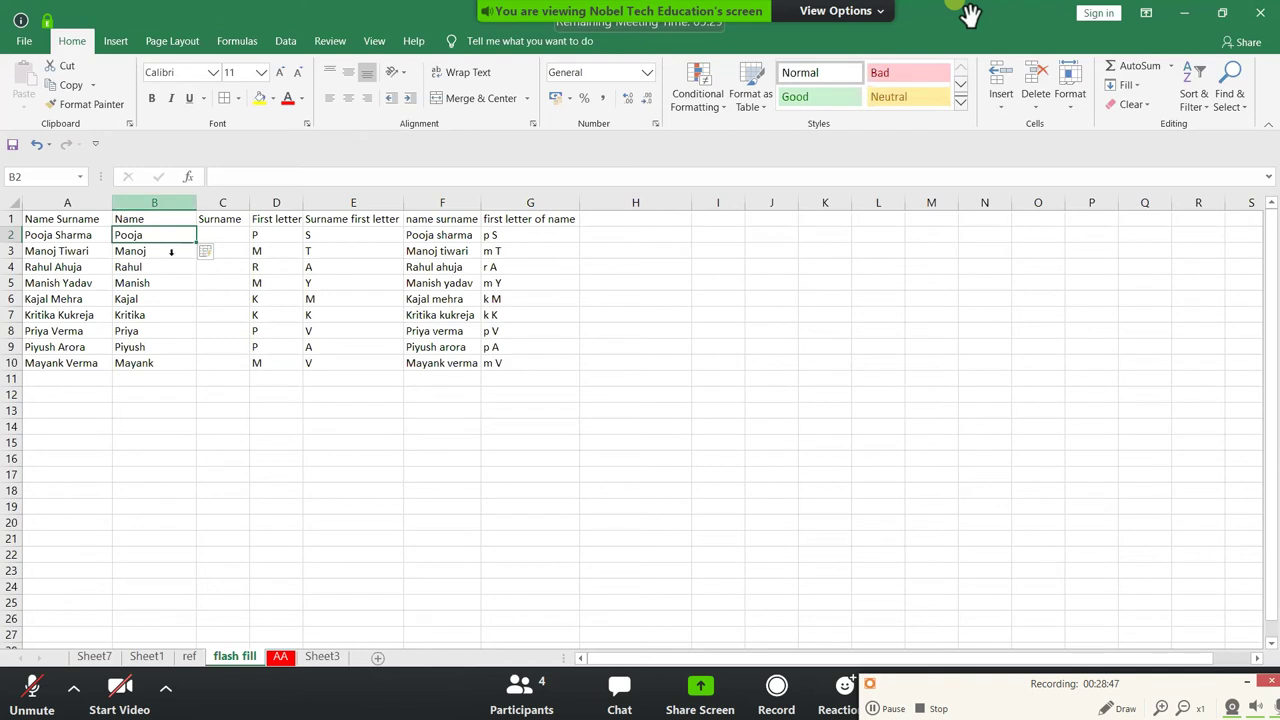
left_click_drag(171, 283, 171, 236)
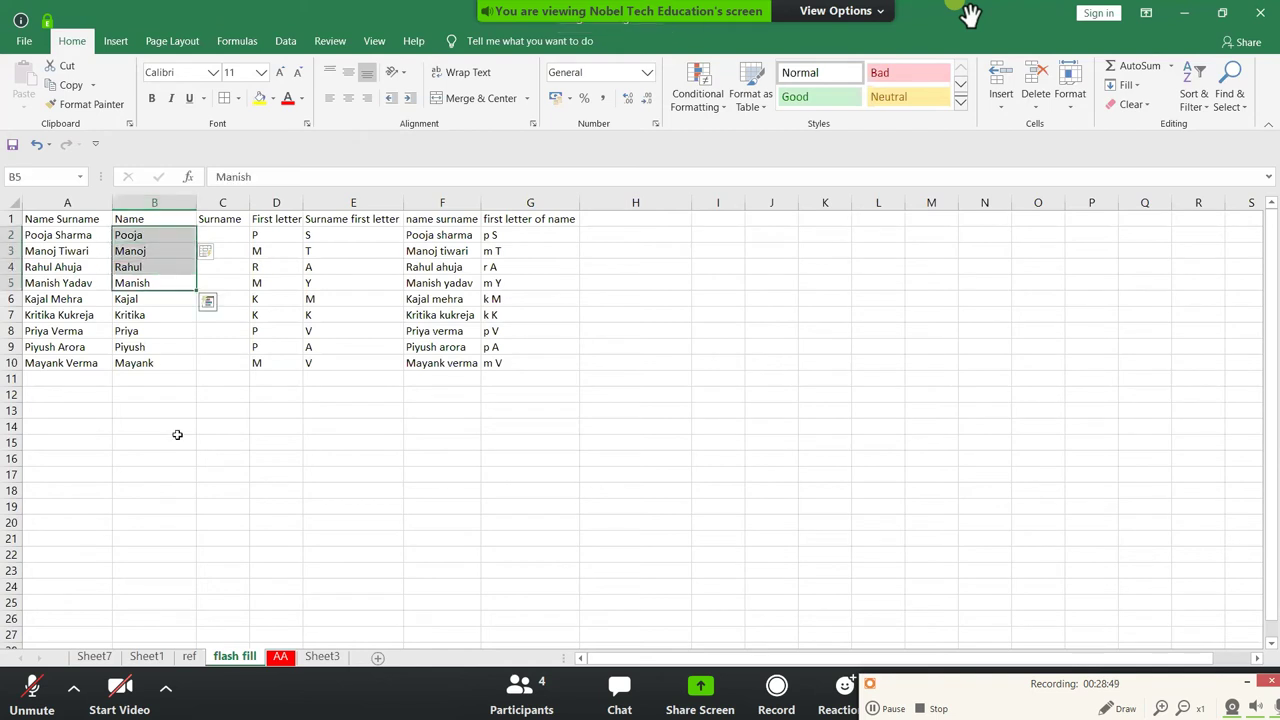
mouse_move(177, 435)
left_mouse_down()
mouse_move(122, 250)
mouse_move(130, 236)
left_mouse_up()
key("Delete")
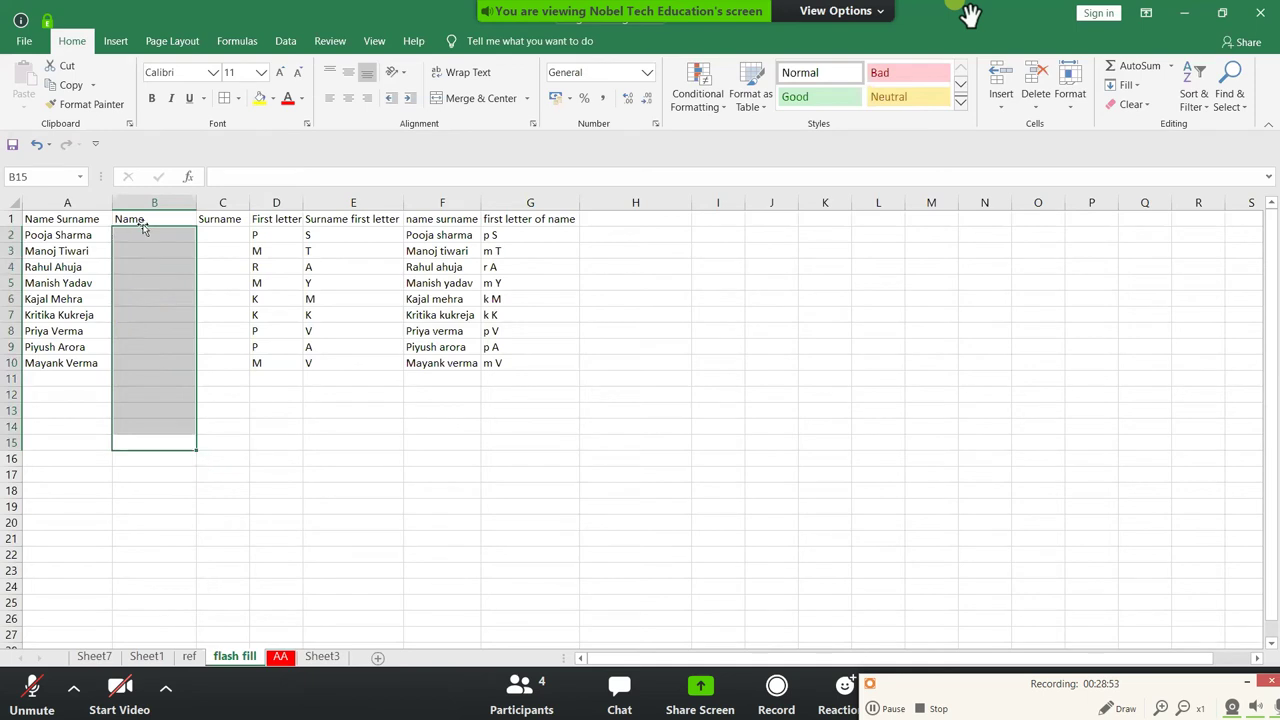
Step: Enter POOJA in B2 and Flash Fill B2:B10 with uppercase first names
left_click(143, 229)
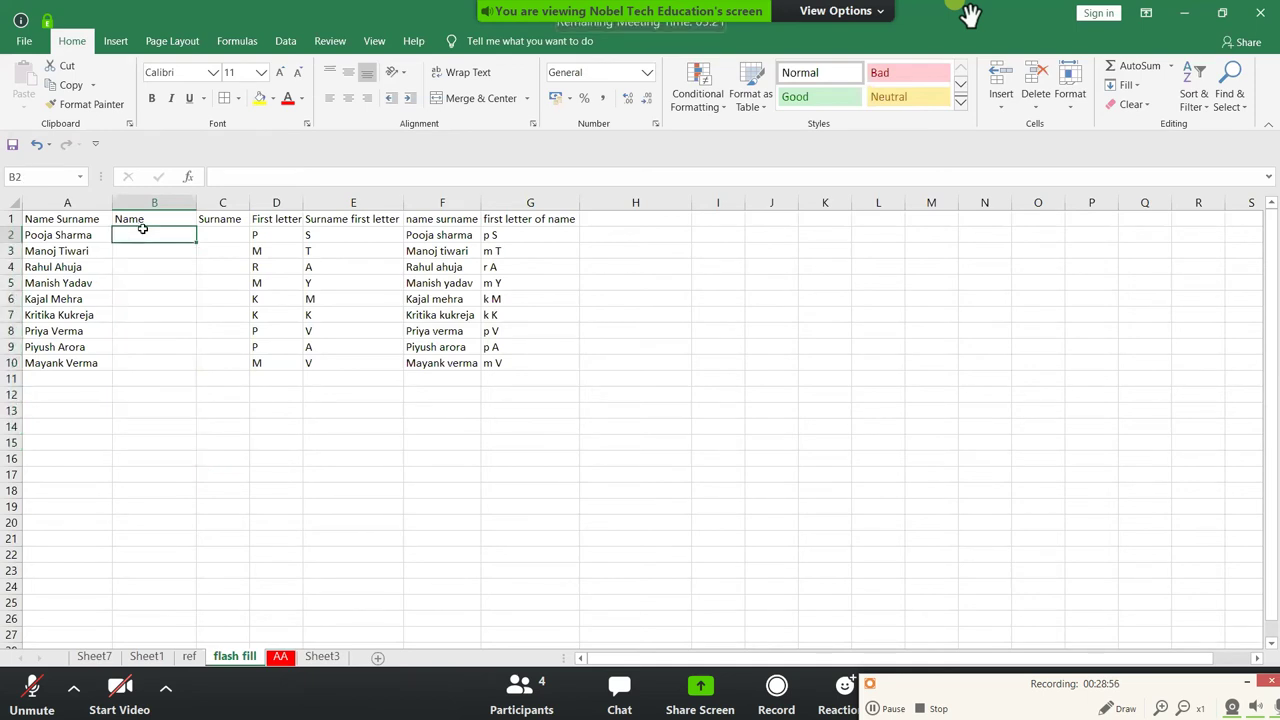
type("POO")
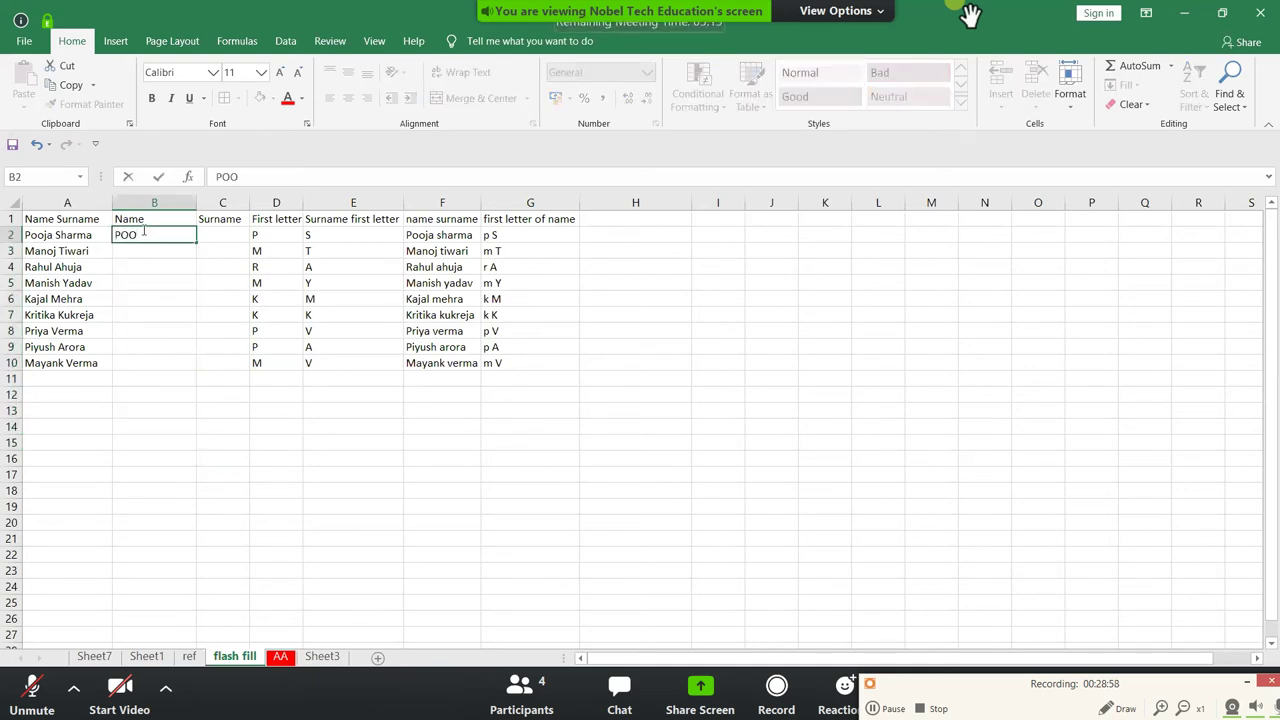
type("JA")
key("Return")
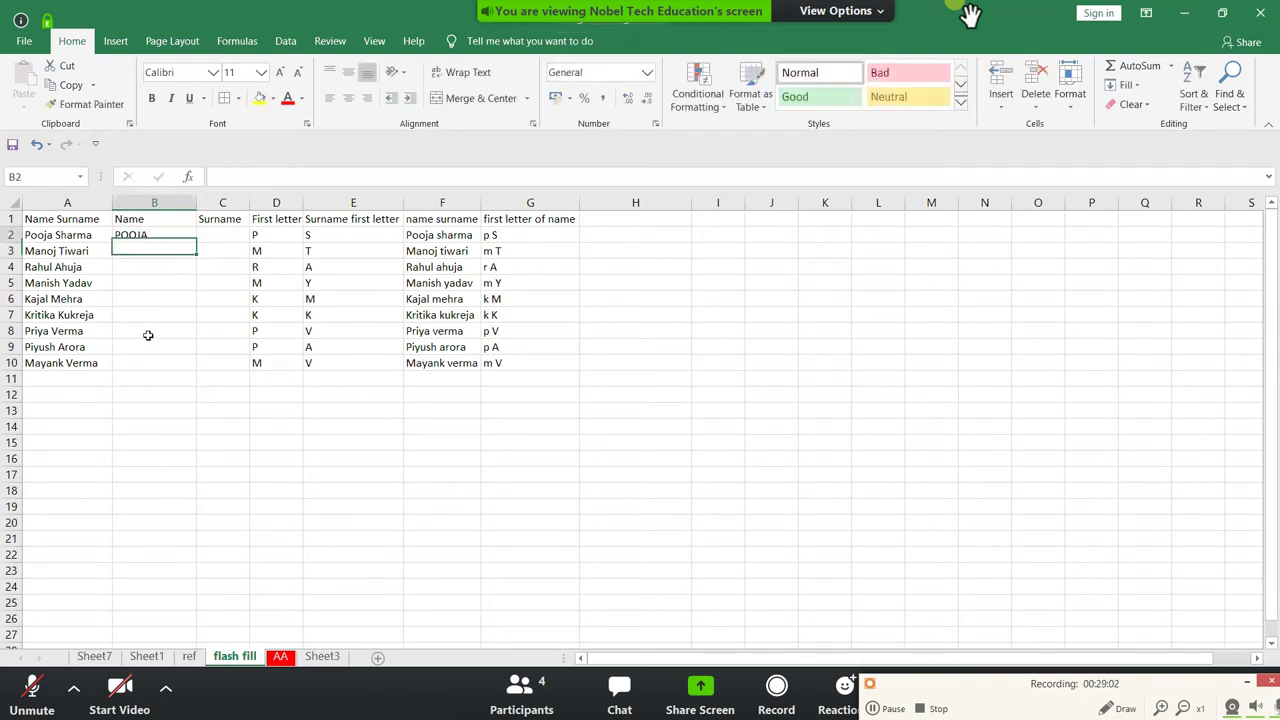
left_click_drag(141, 235, 150, 362)
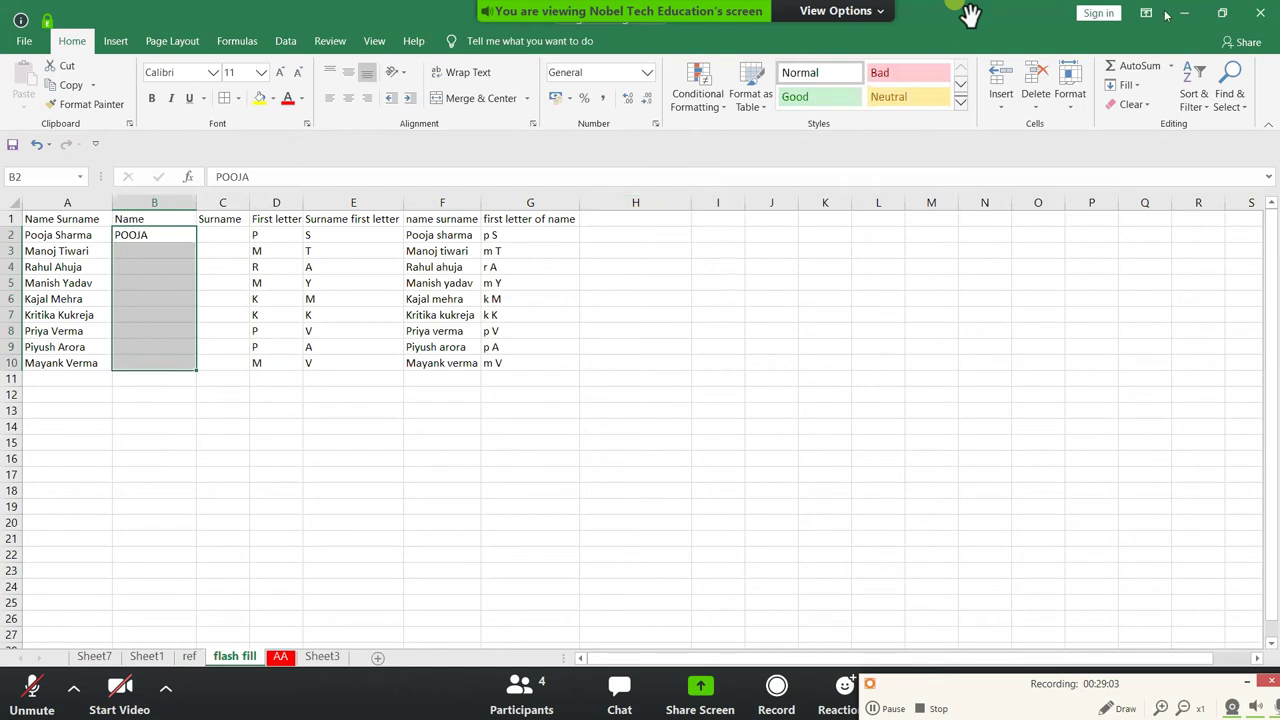
left_click(1143, 87)
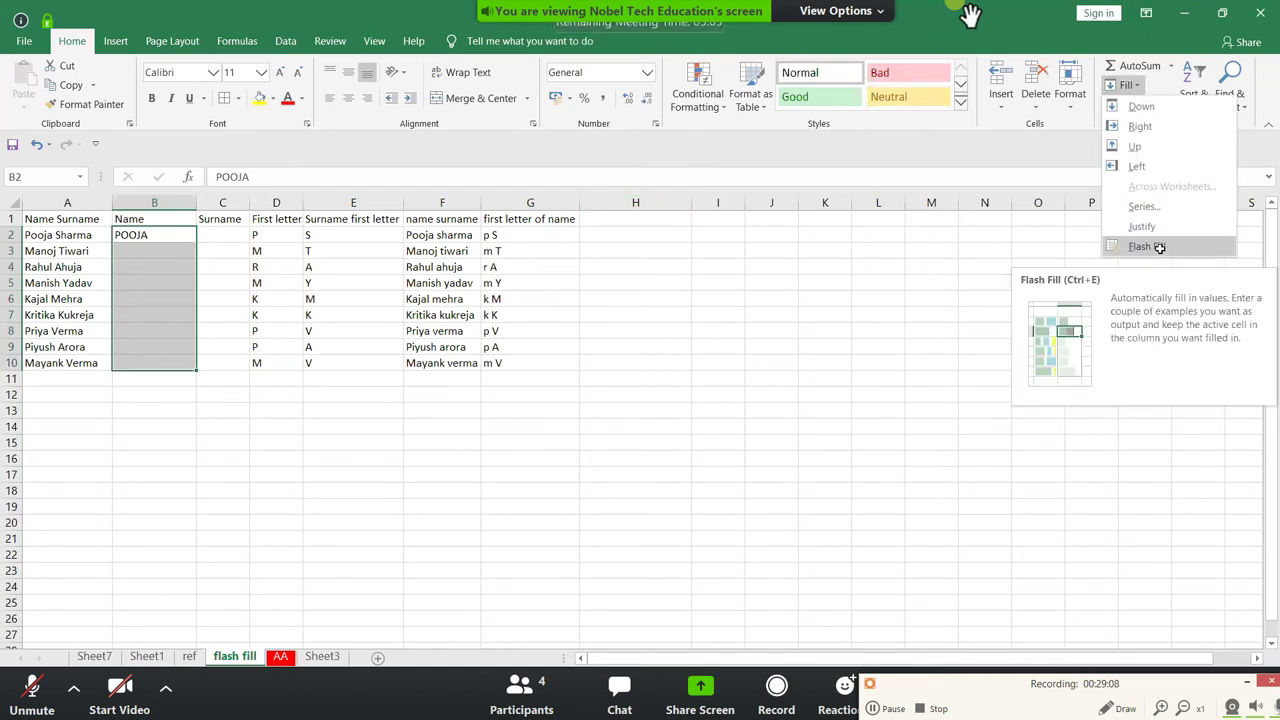
left_click(1160, 245)
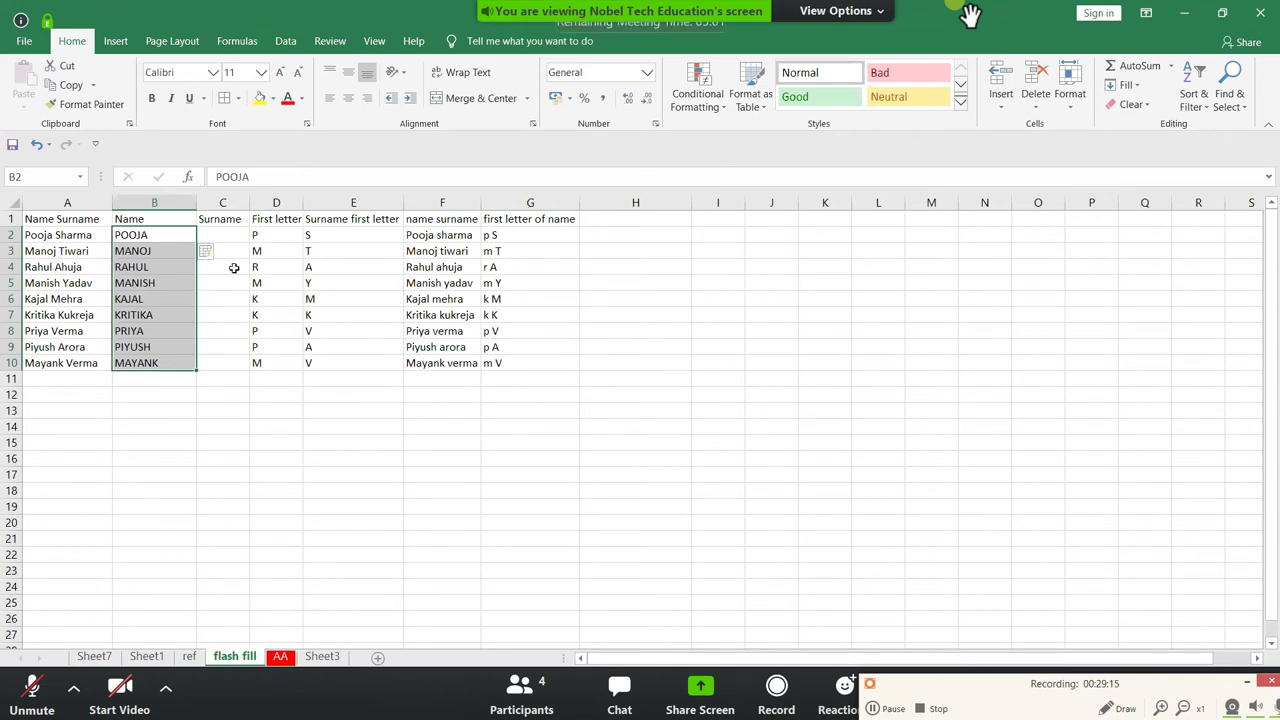
Step: Enter SHARMA in C2 and Flash Fill C2:C10 with uppercase surnames
left_click(224, 234)
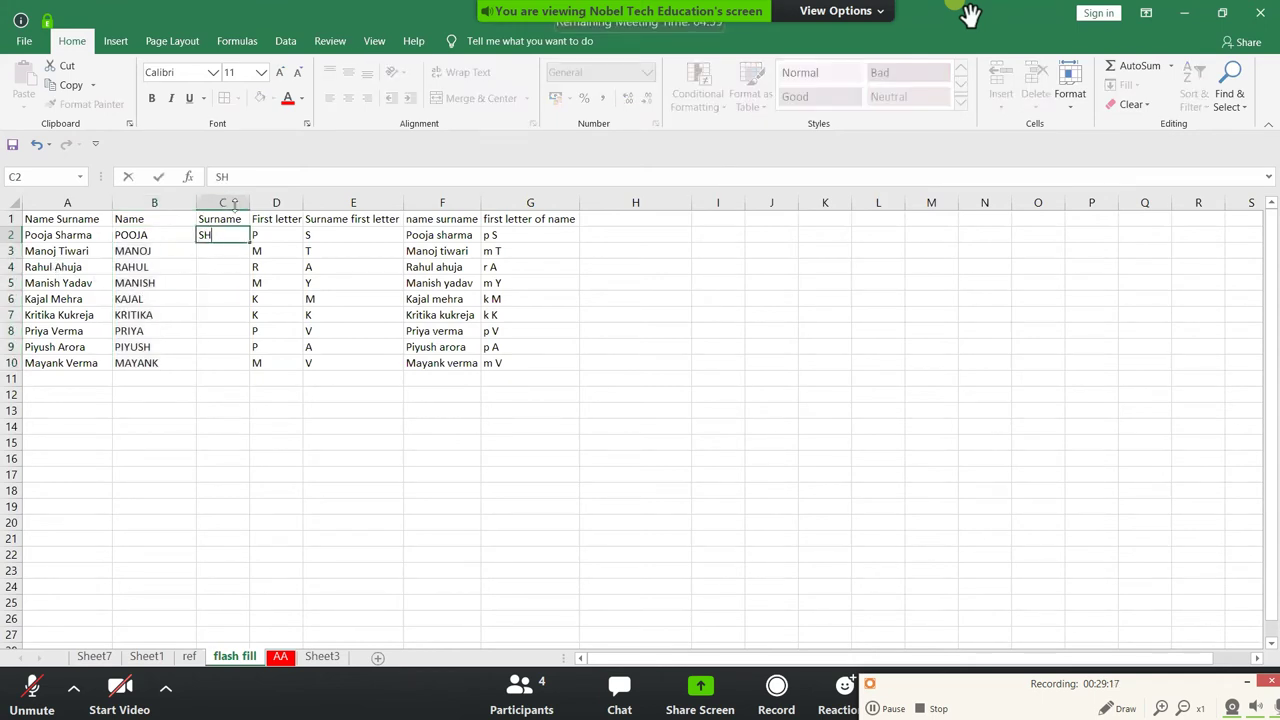
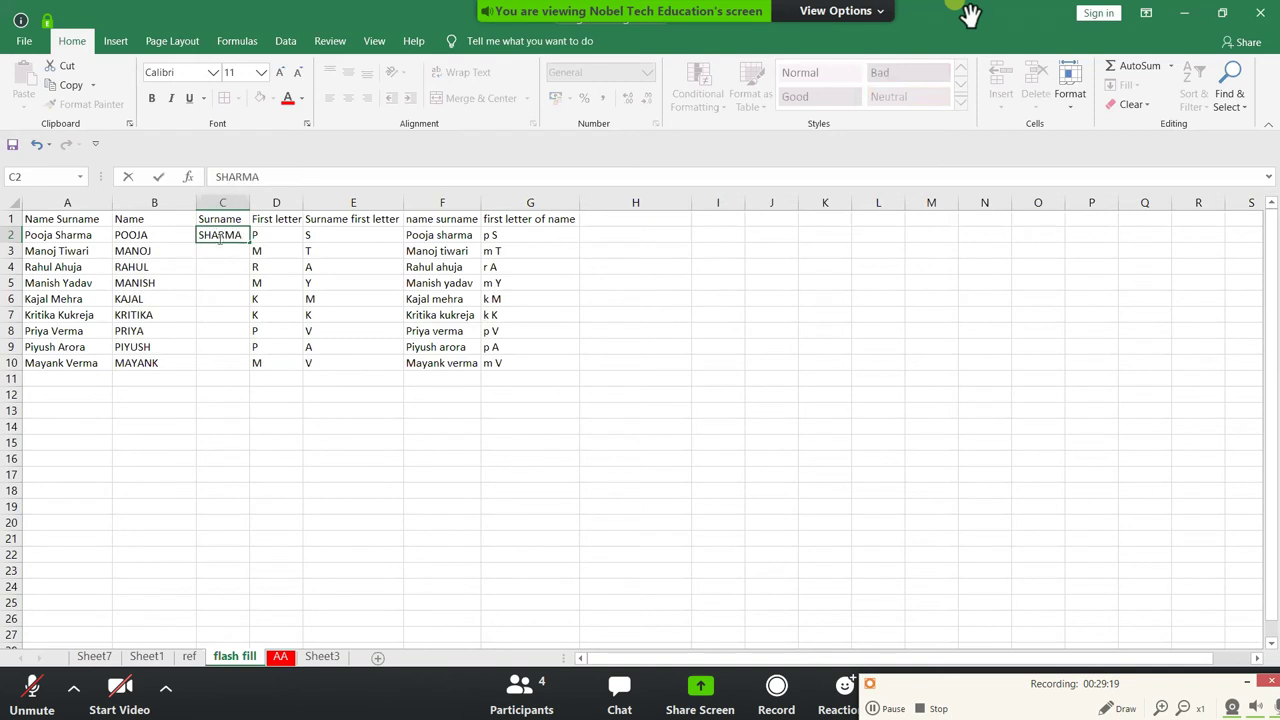
key("Return")
left_click_drag(226, 234, 240, 363)
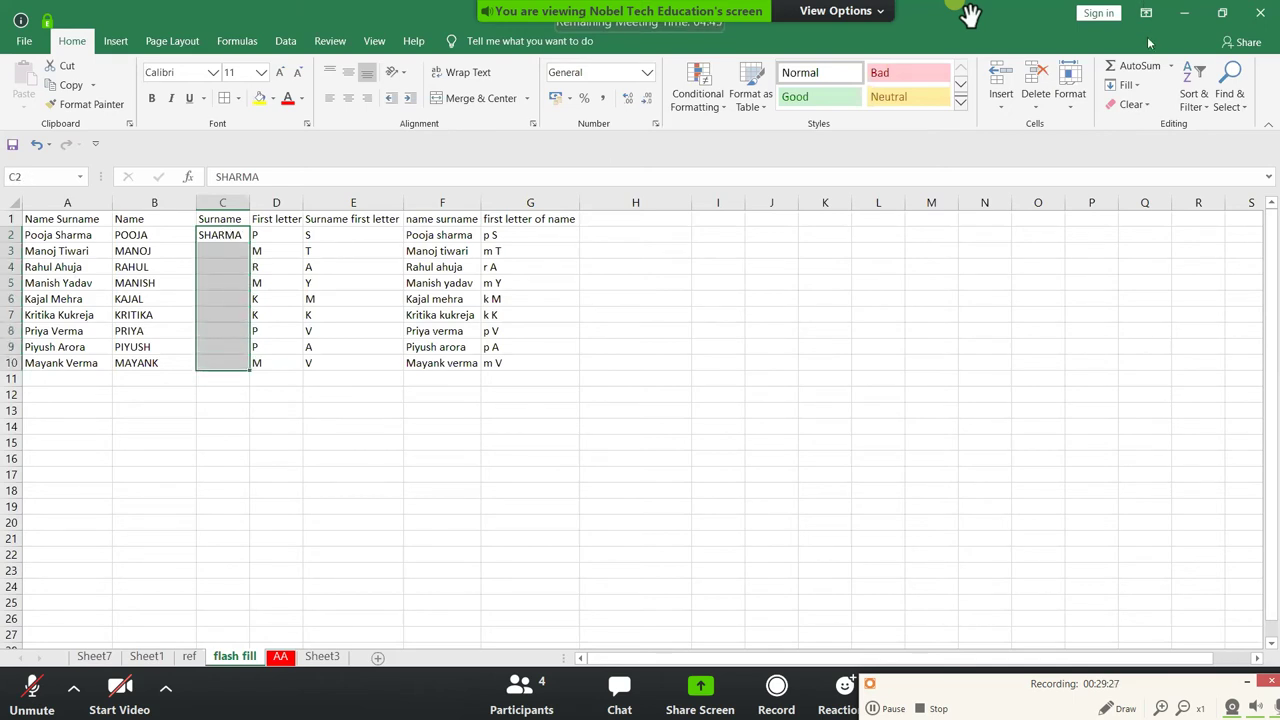
left_click(1145, 88)
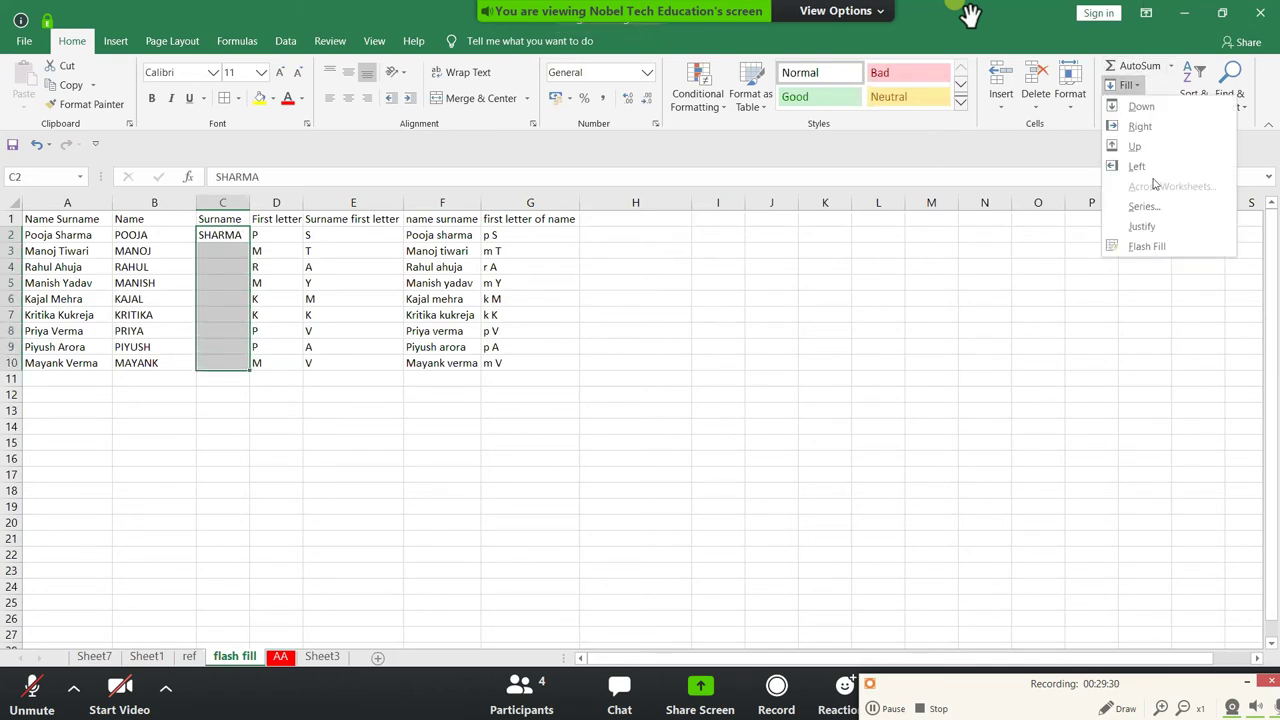
left_click(1157, 245)
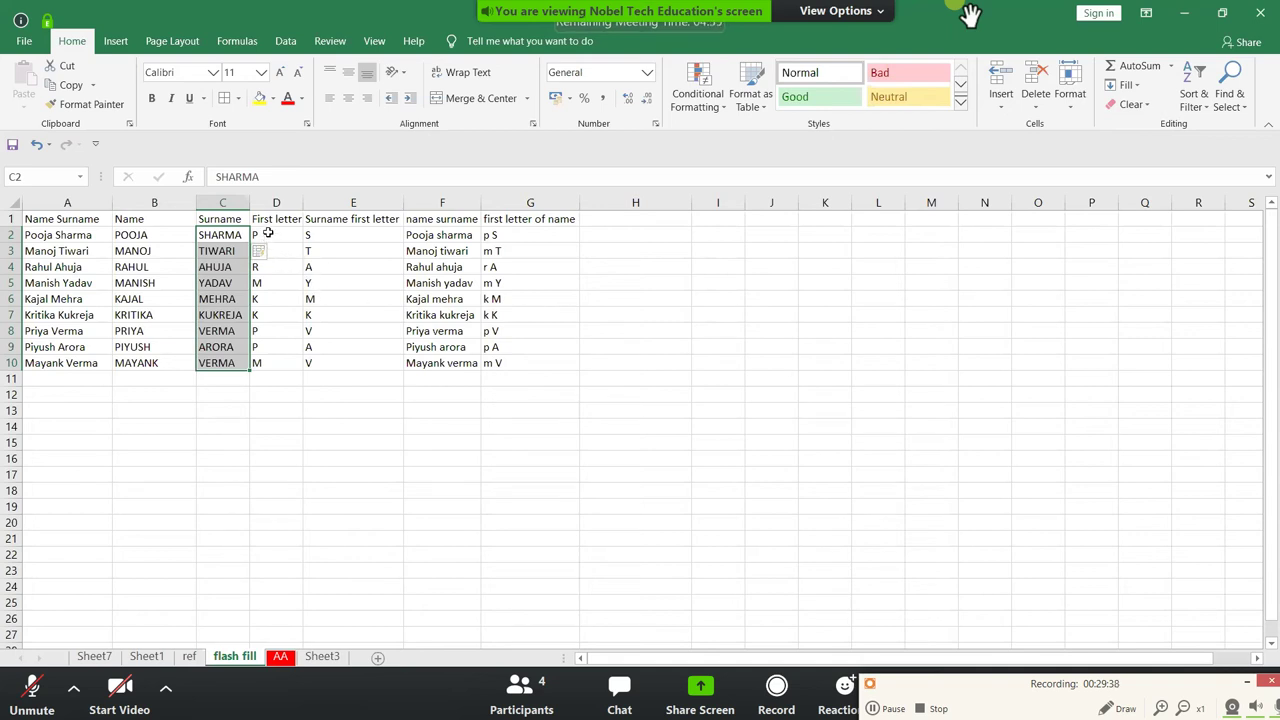
left_click_drag(268, 234, 332, 264)
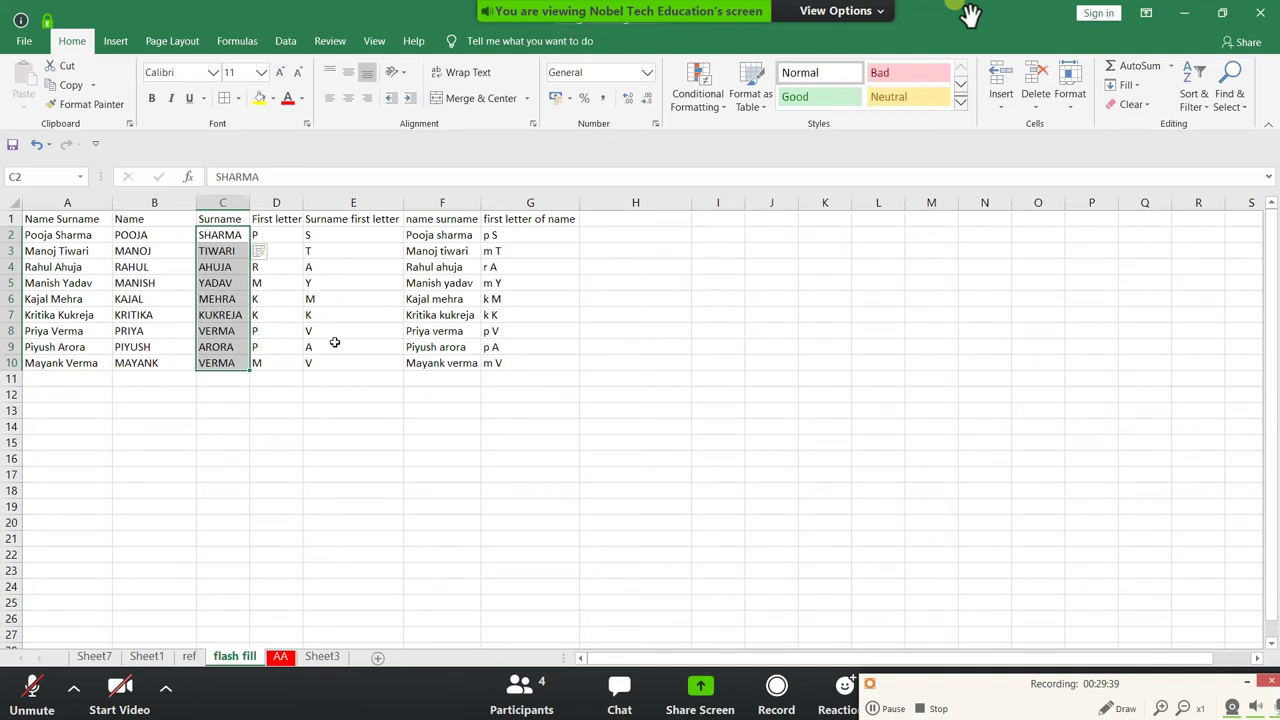
key("shift+Down")
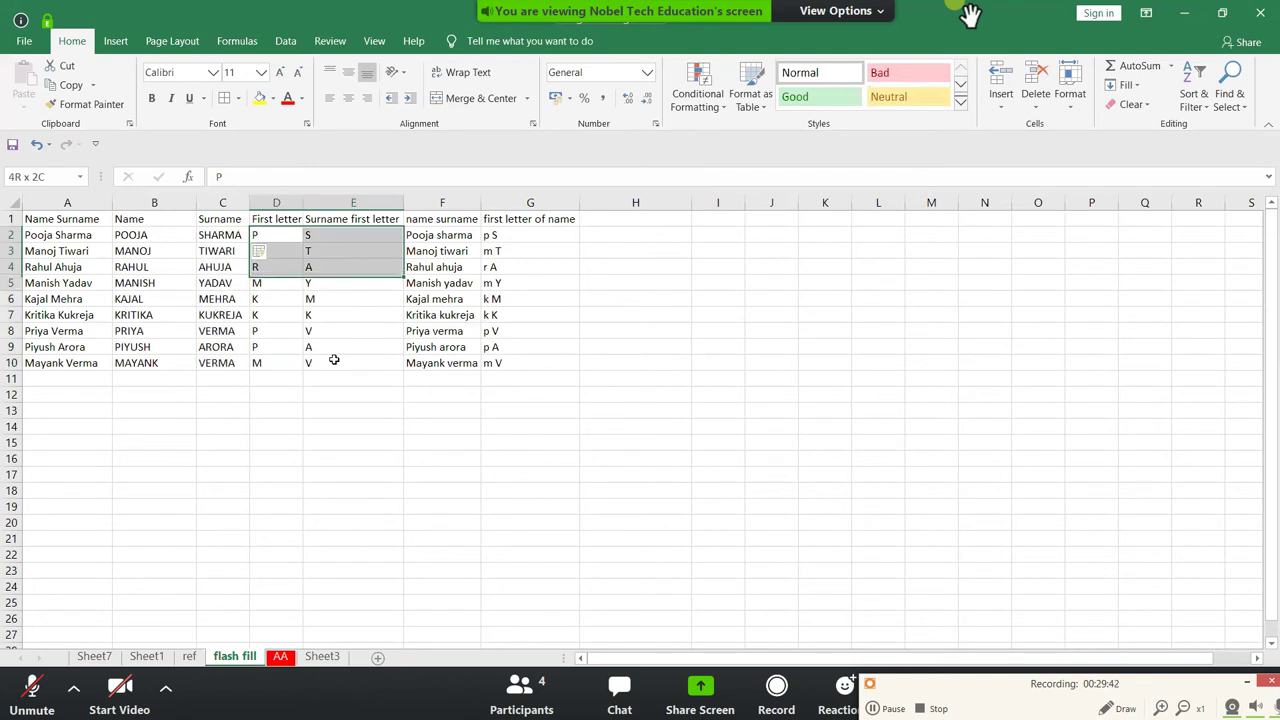
Step: Clear the letter columns D2:E10 and enter P as the initial in D2
left_click_drag(334, 360, 334, 360)
key("Delete")
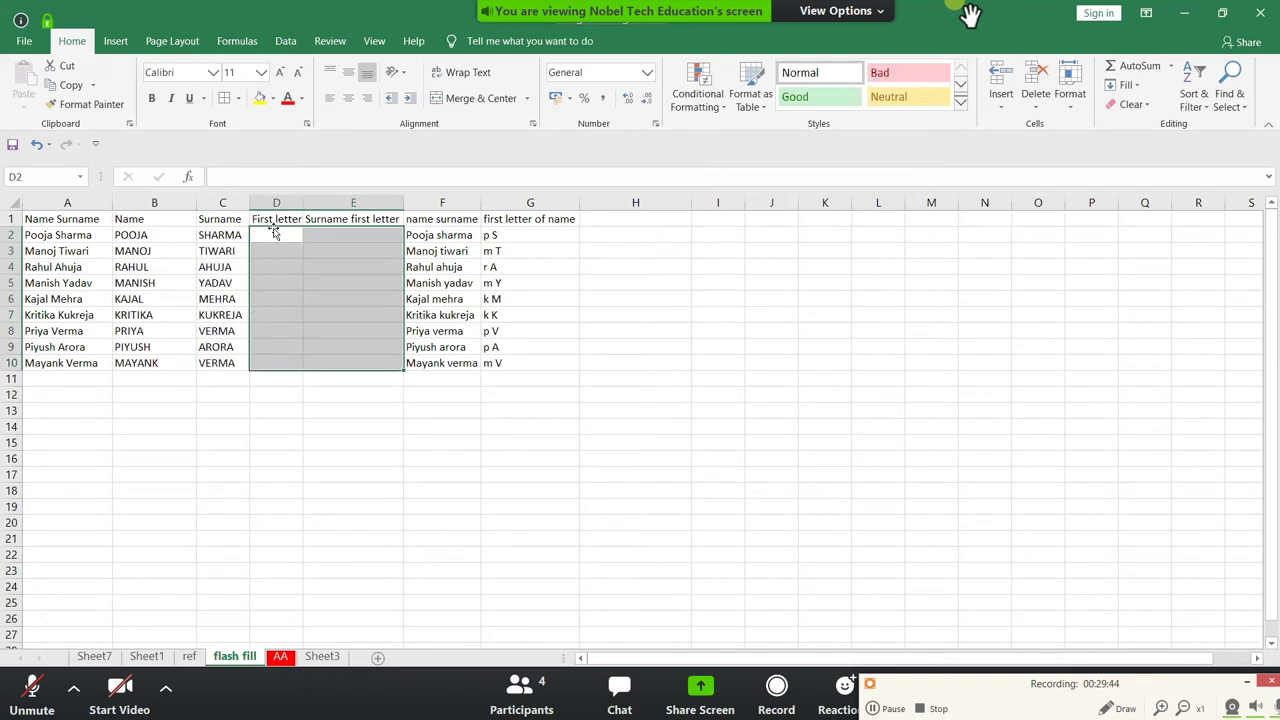
left_click(277, 231)
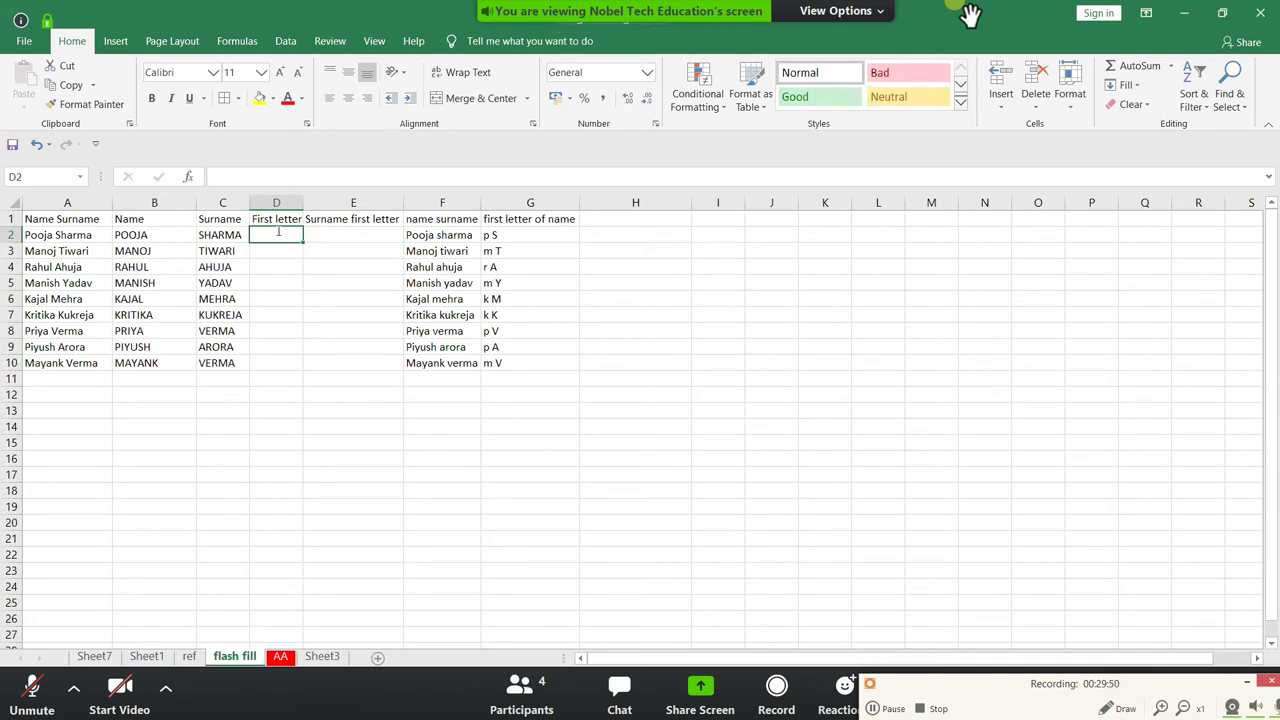
type("P")
key("Return")
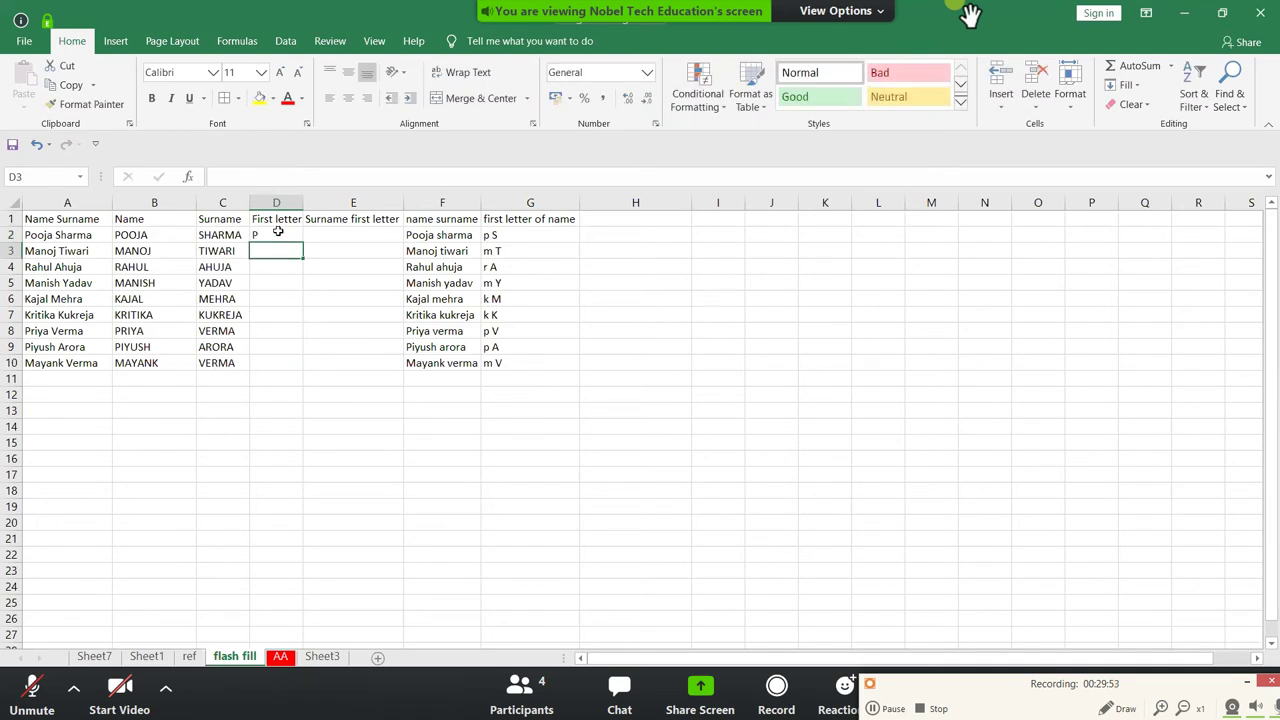
Step: Flash Fill D2:D10 with each first name's initial
left_click_drag(276, 236, 272, 360)
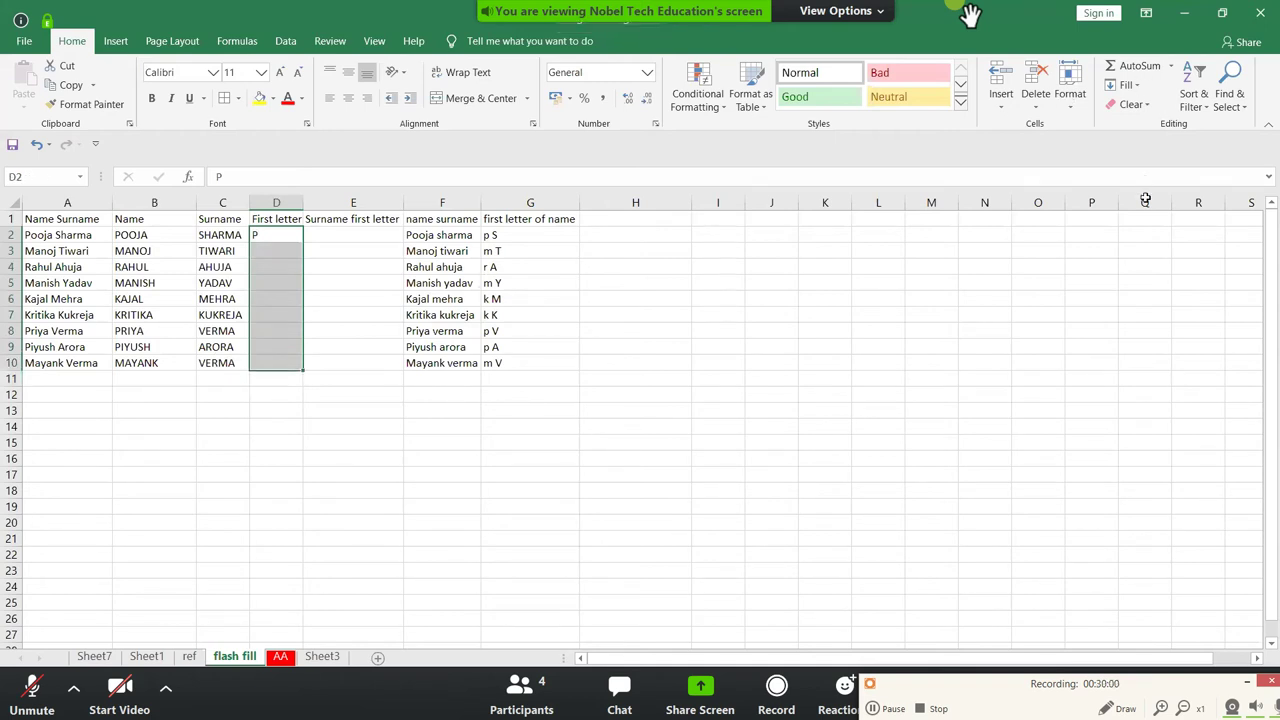
key("alt+h")
key("f")
key("i")
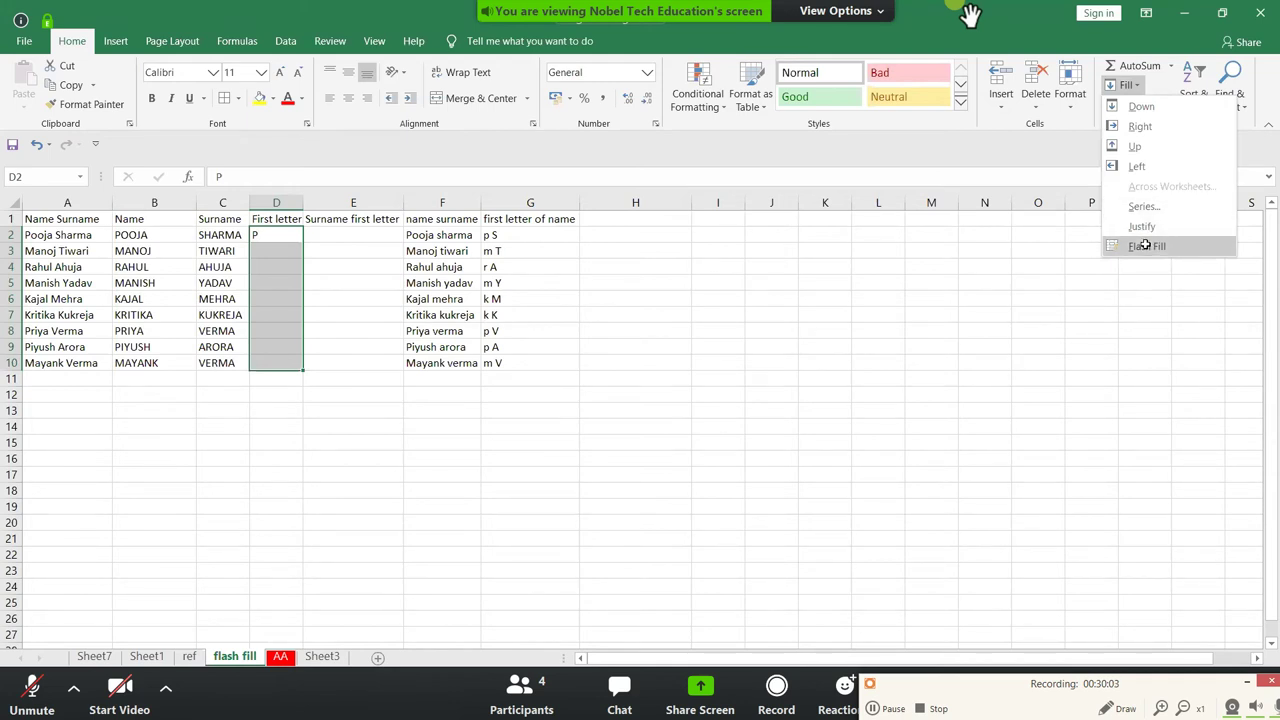
left_click(1146, 246)
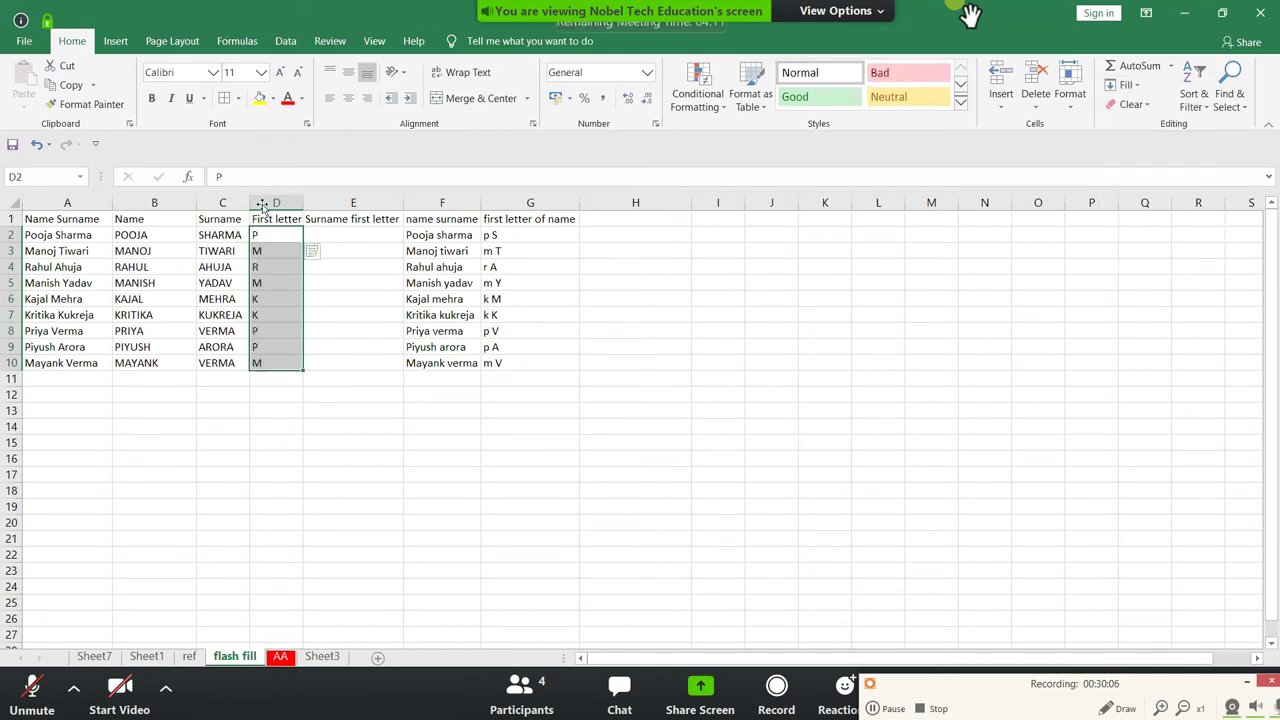
left_click(334, 241)
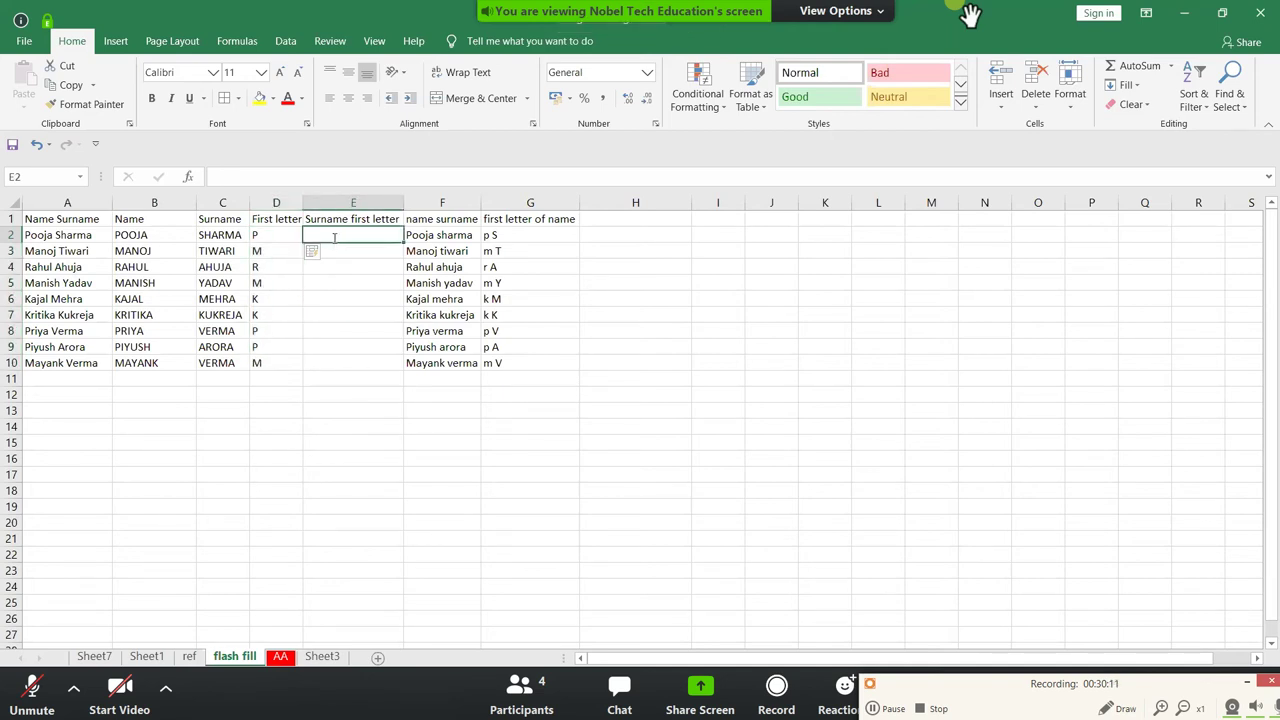
Step: Enter S in E2 and Flash Fill E2:E10 with each surname's initial
type("Surname first letter")
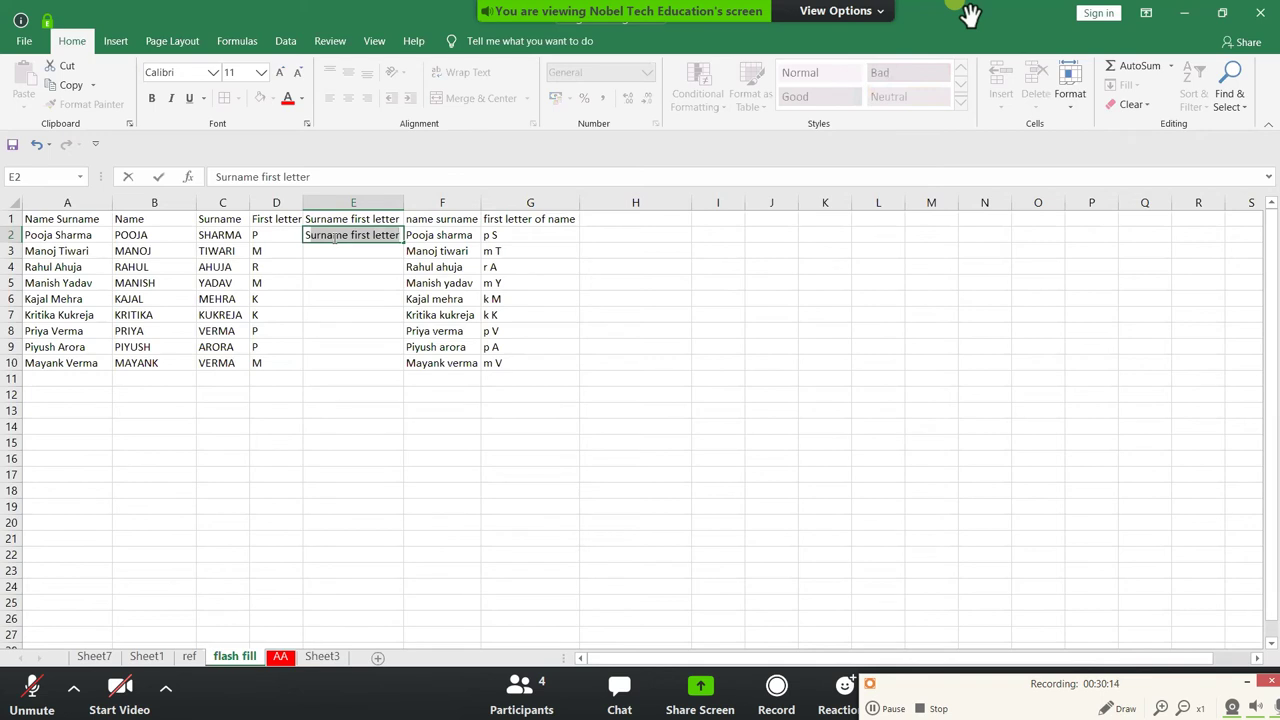
key("Delete")
key("Return")
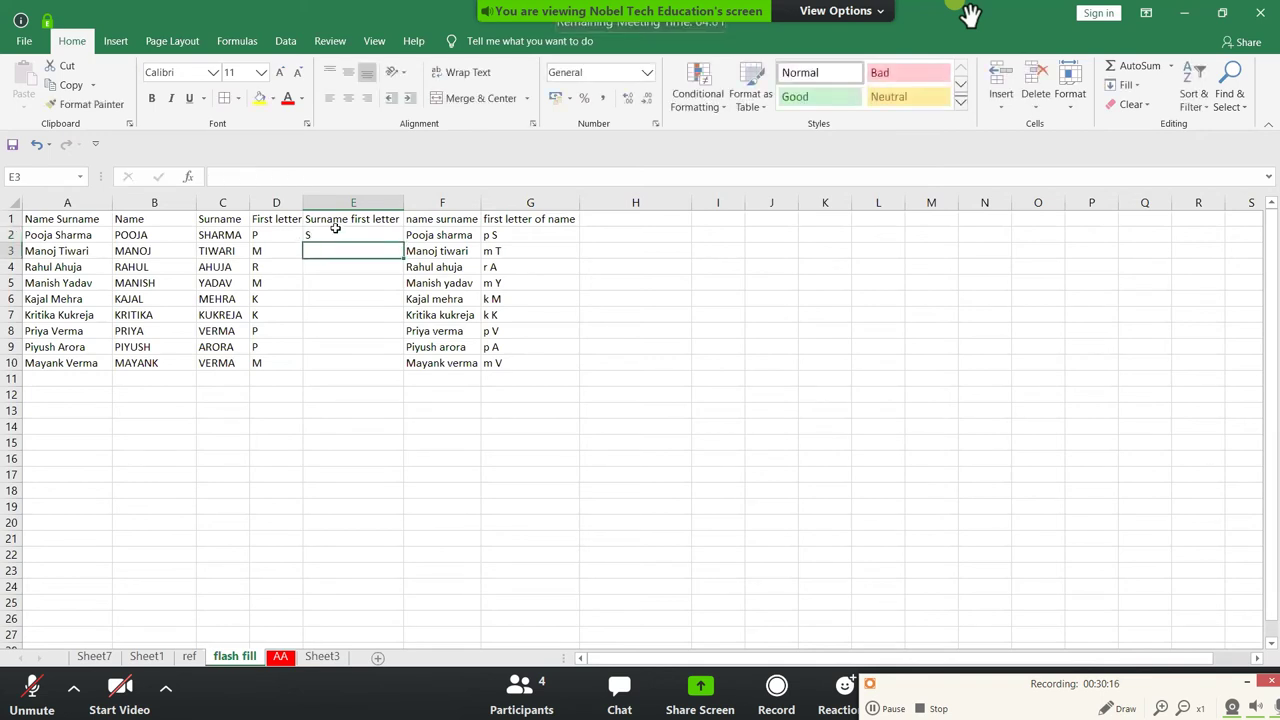
mouse_move(338, 236)
left_mouse_down()
mouse_move(344, 405)
mouse_move(345, 366)
left_mouse_up()
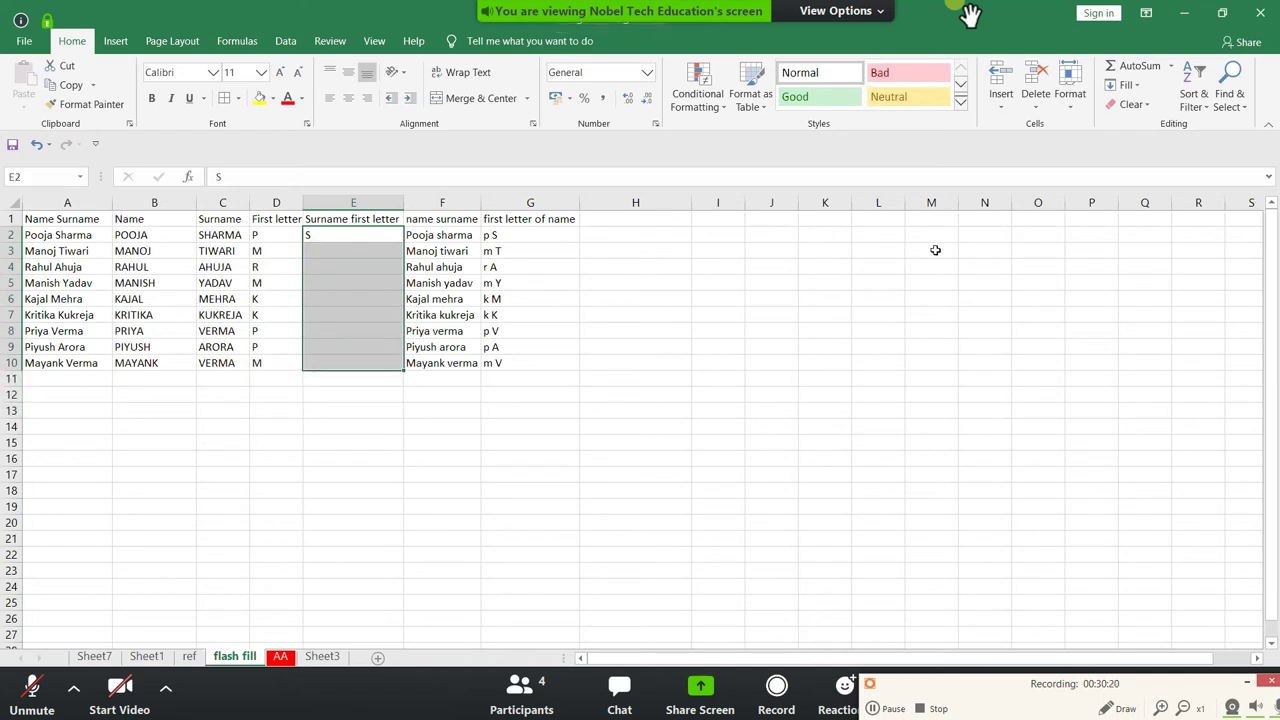
left_click(1141, 88)
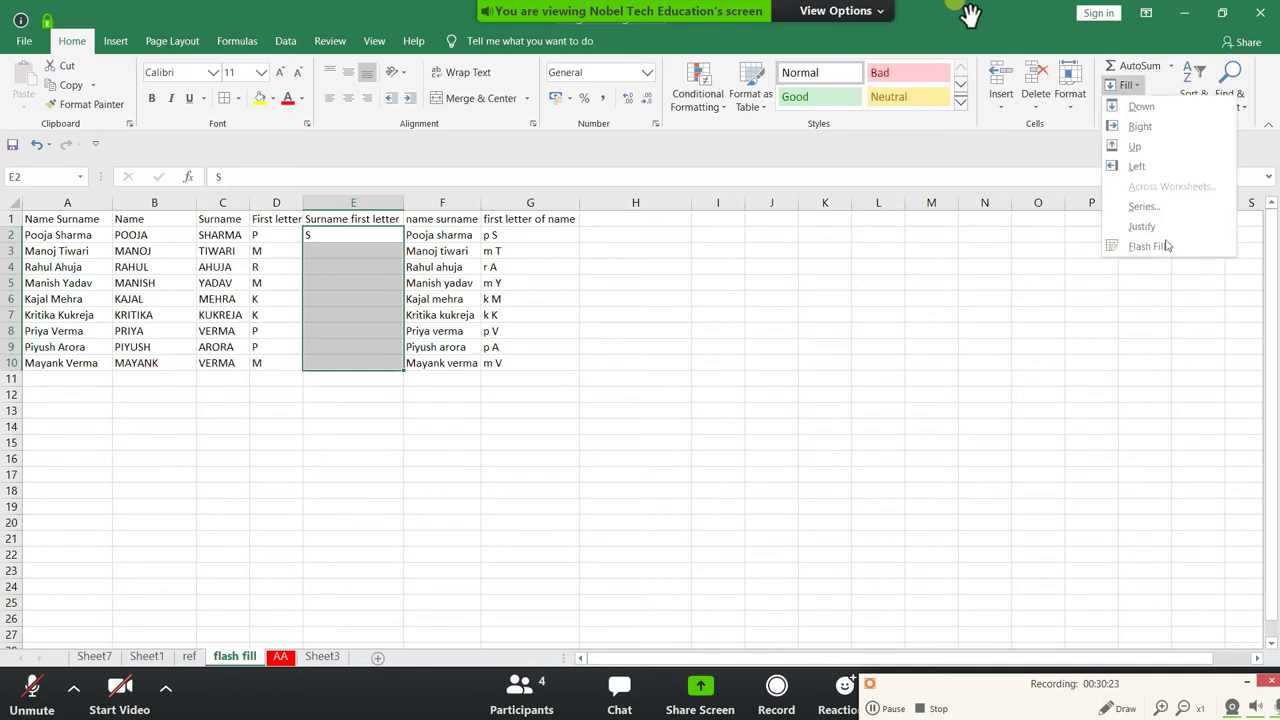
left_click(1165, 247)
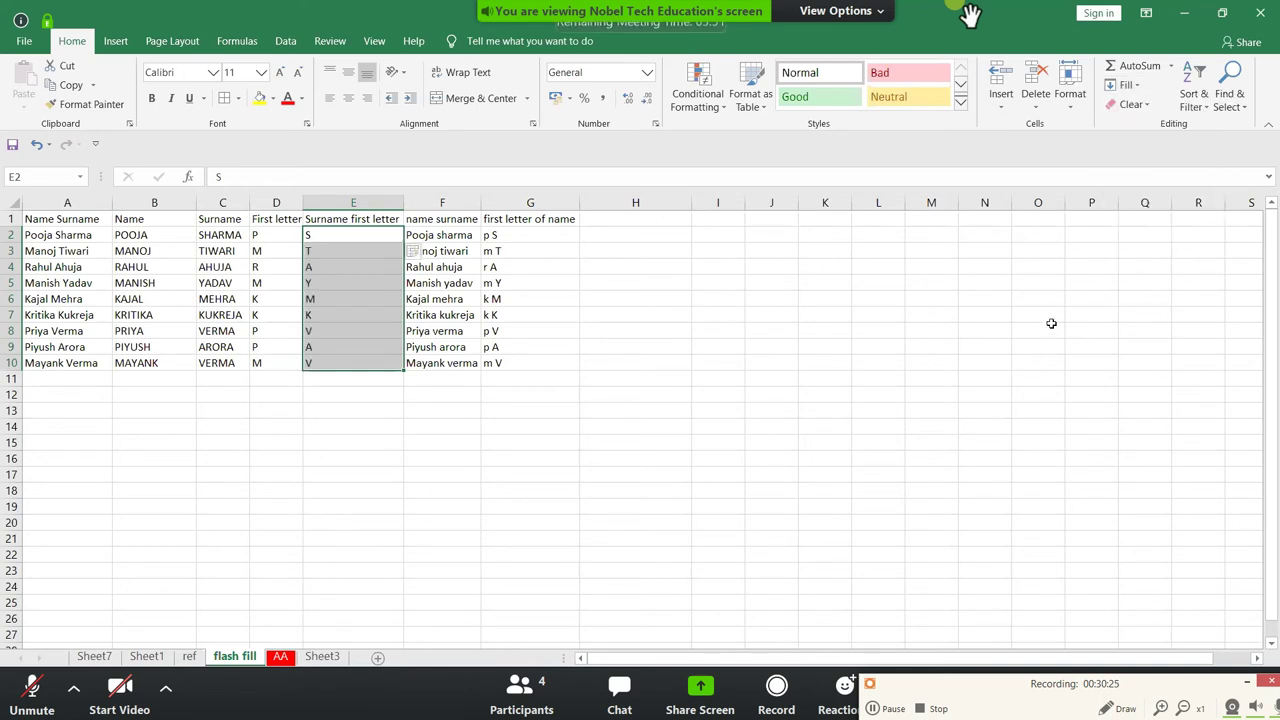
left_click(523, 287)
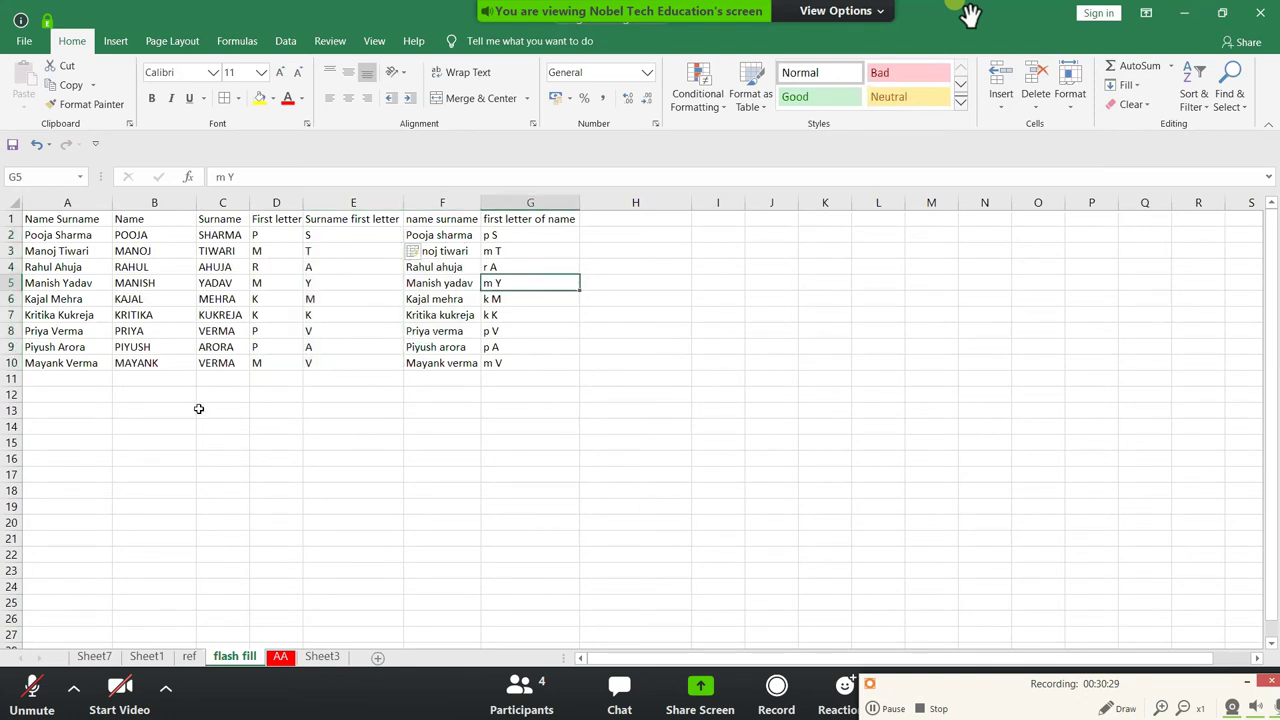
left_click(253, 458)
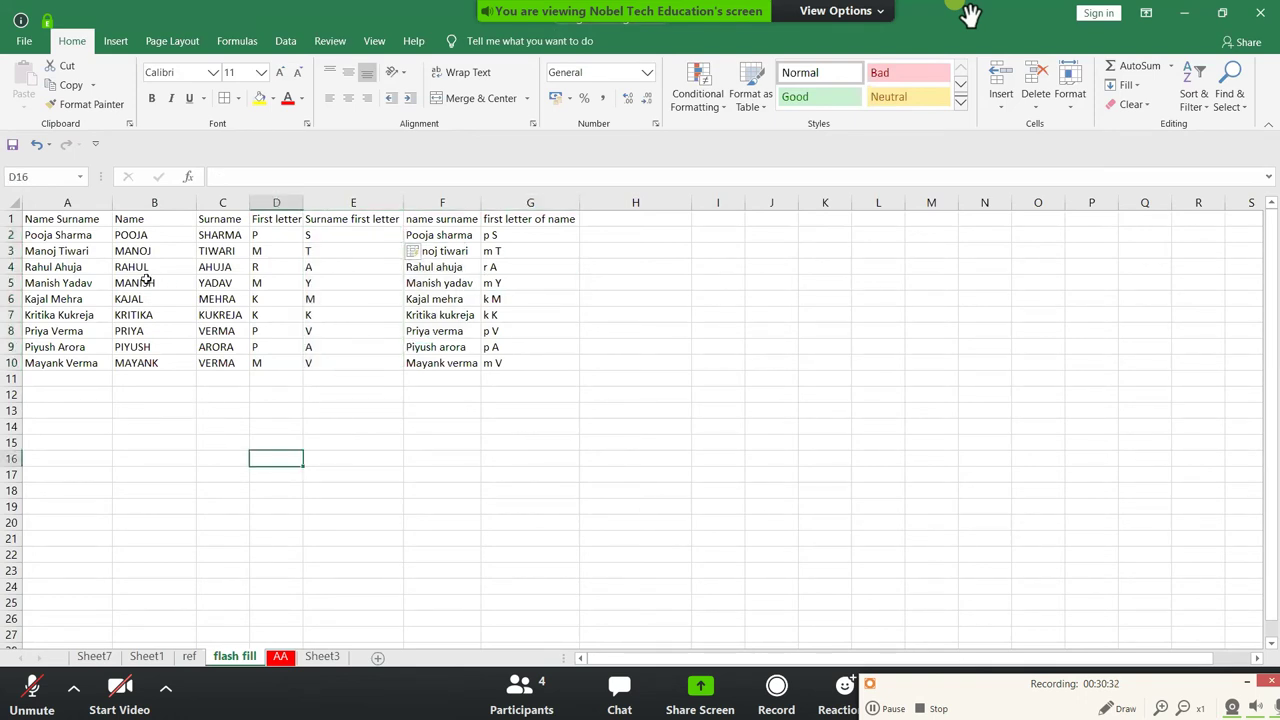
left_click(463, 235)
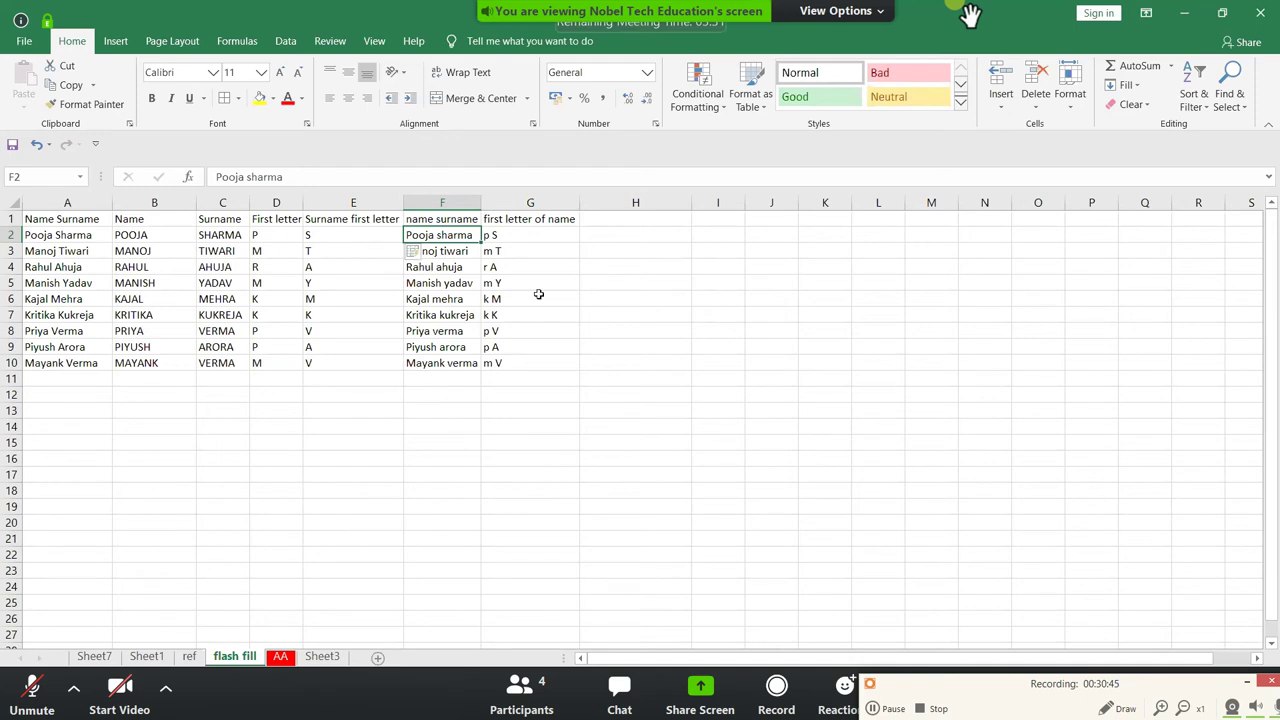
Step: Hide column F (name surname) and column A (Name Surname)
left_click(648, 232)
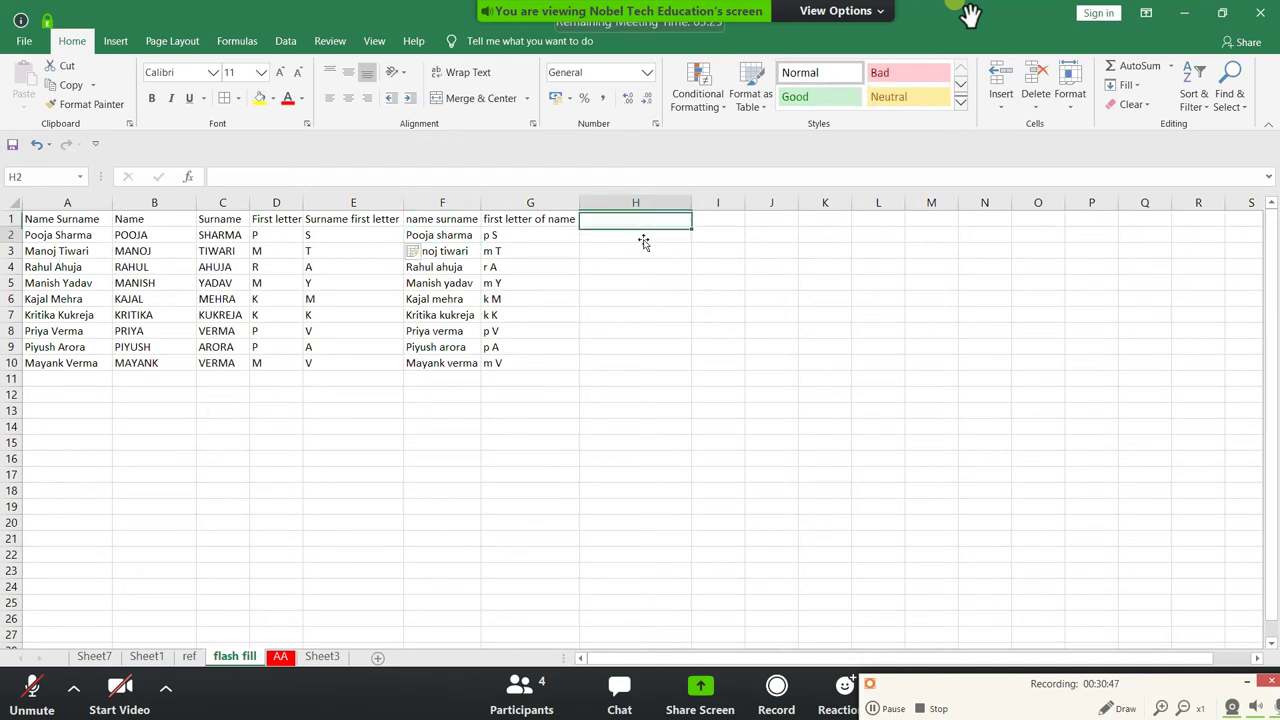
right_click(450, 203)
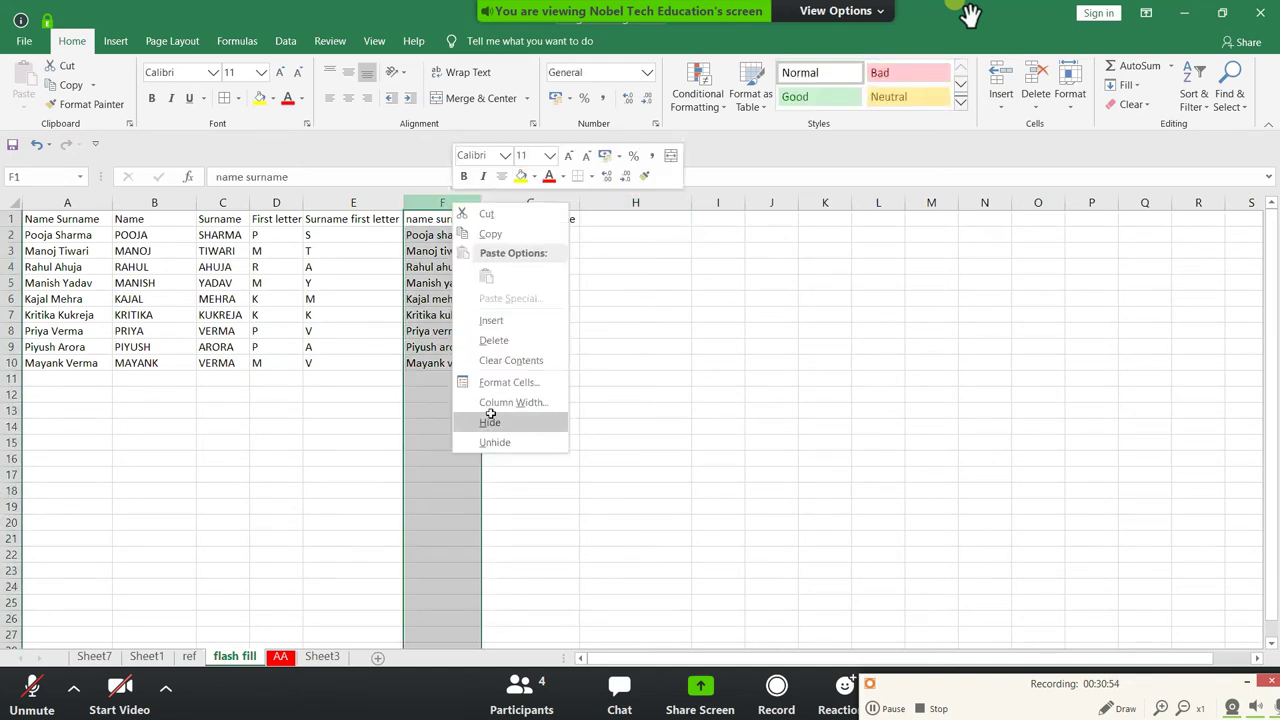
left_click(490, 421)
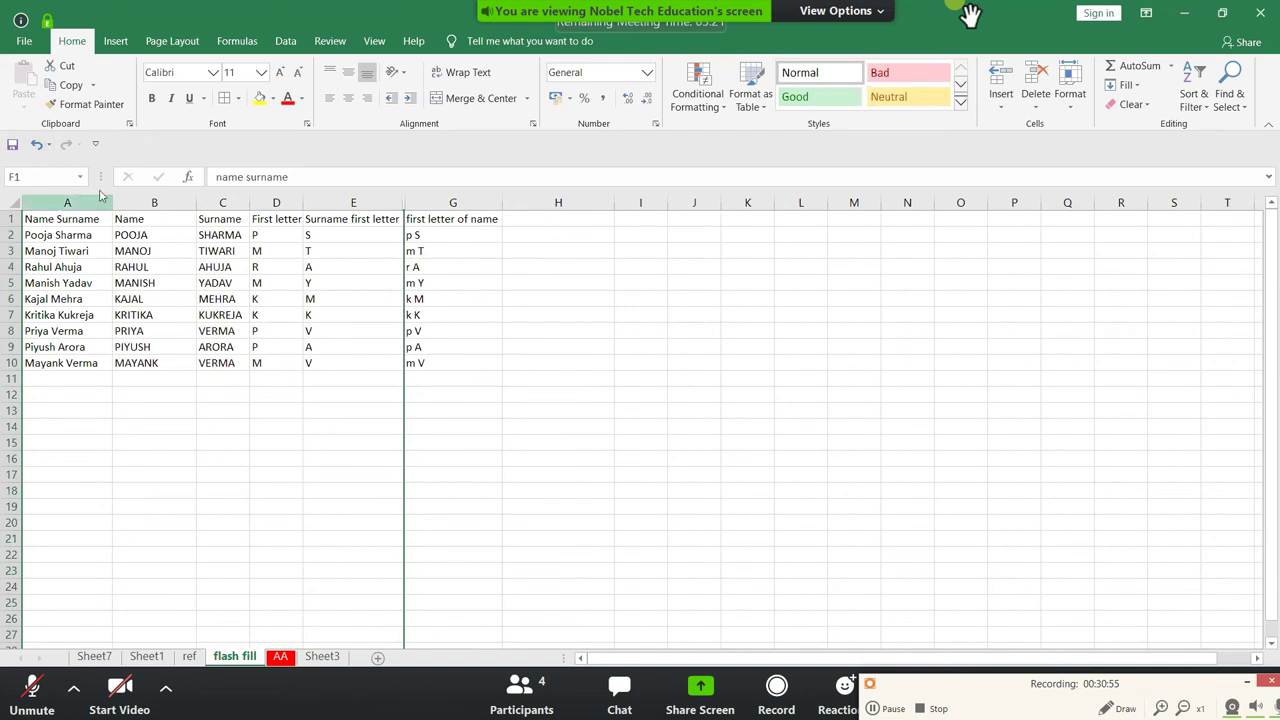
left_click(68, 201)
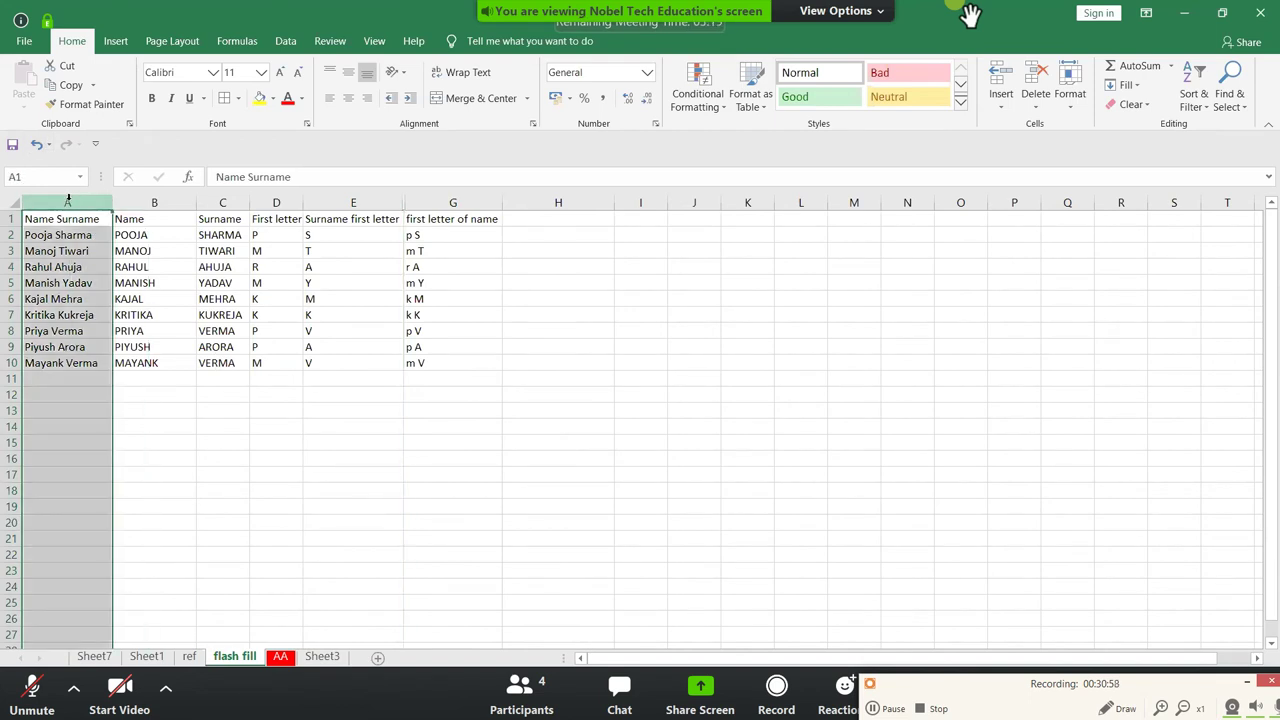
right_click(68, 201)
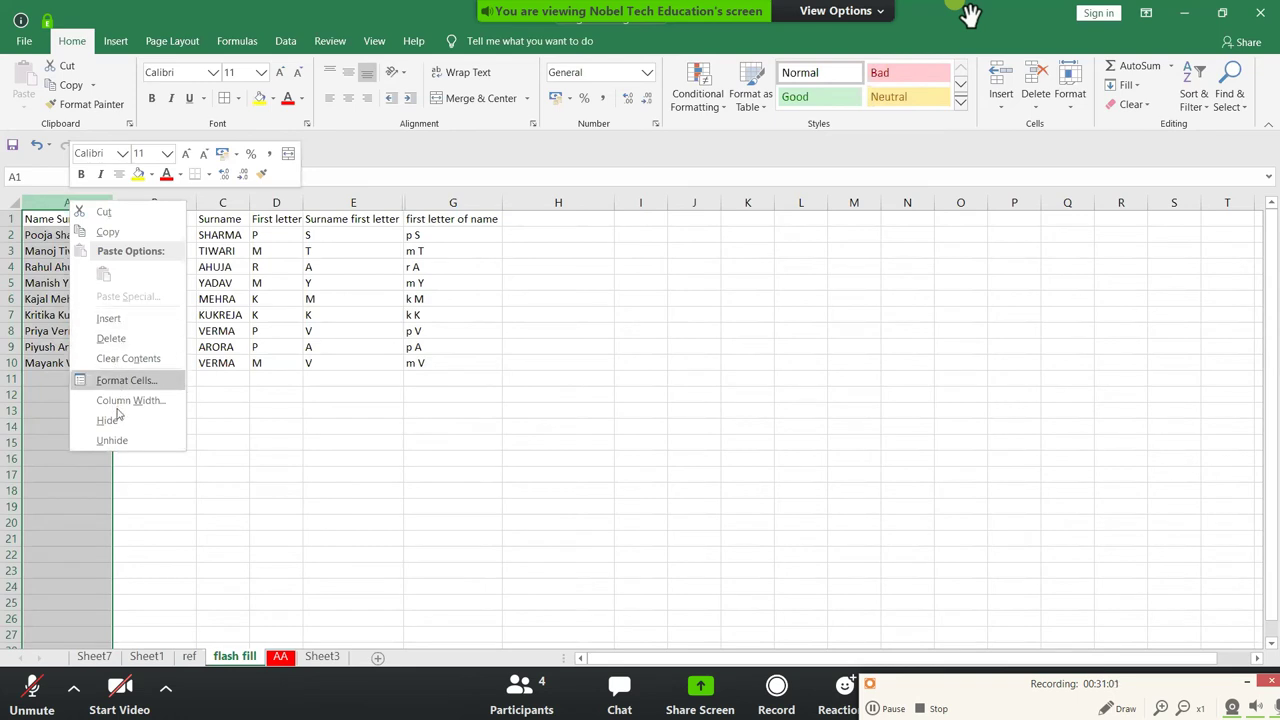
left_click(114, 420)
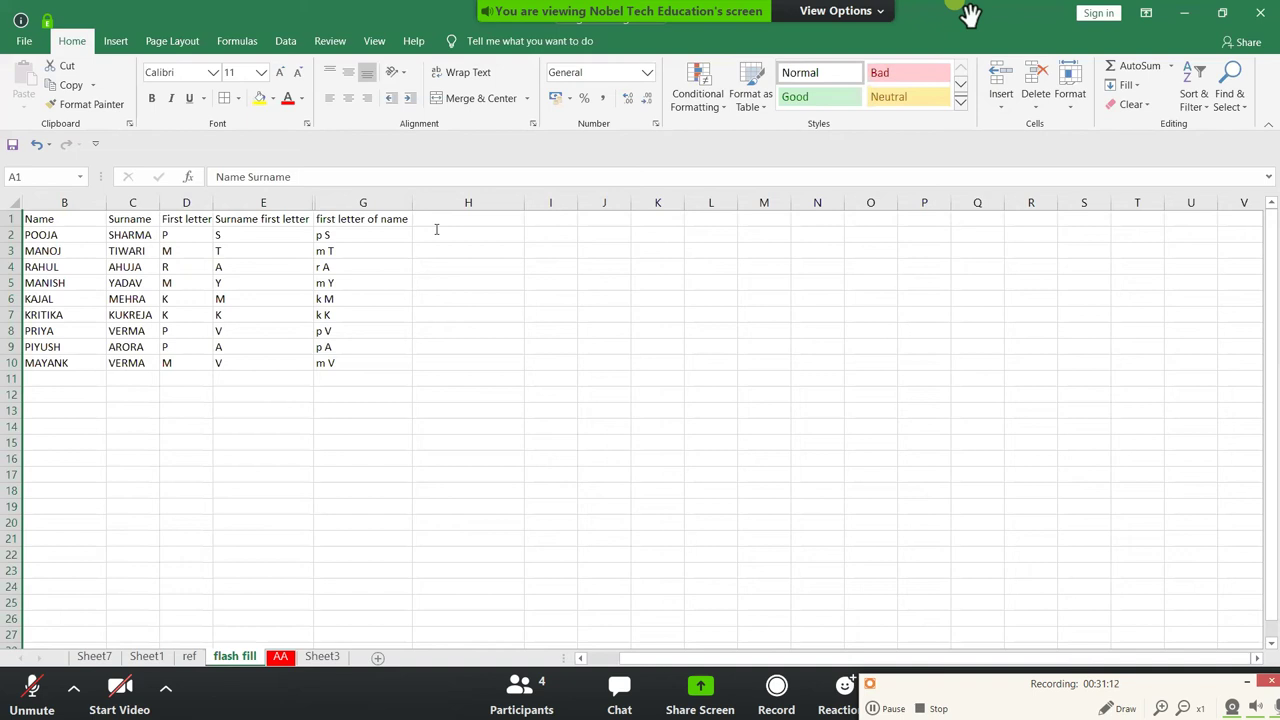
left_click(436, 229)
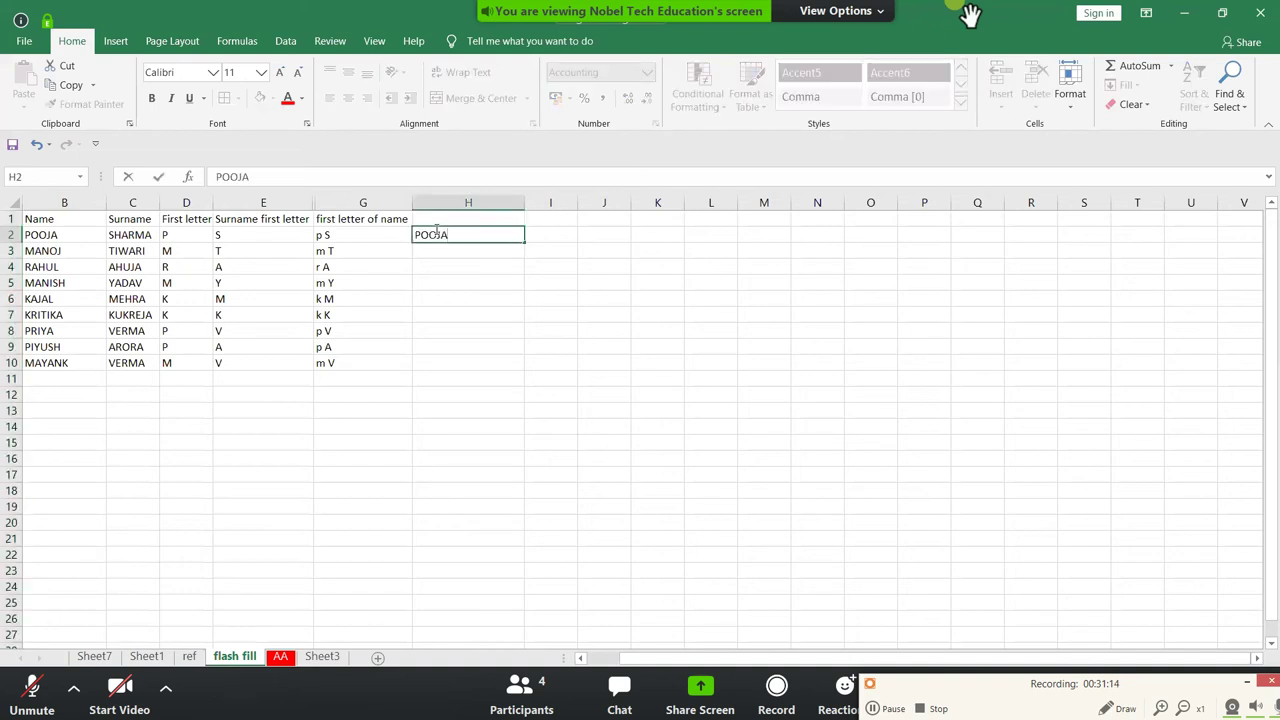
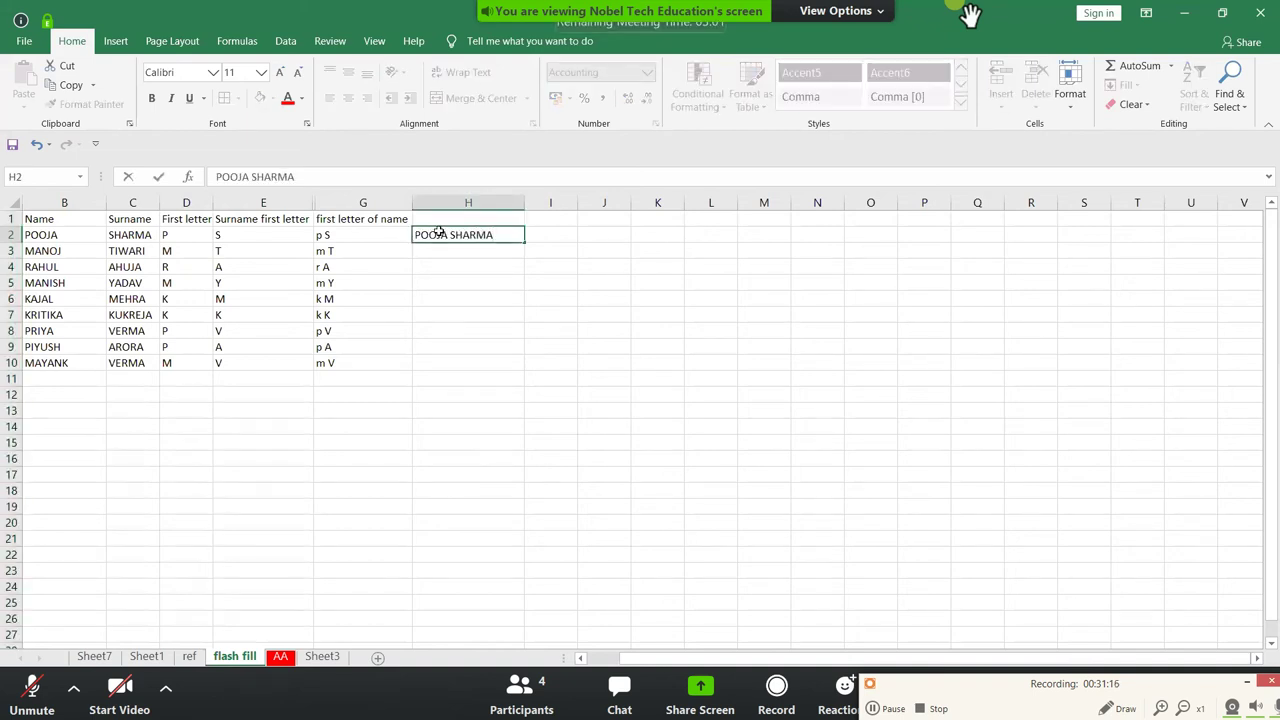
key("Return")
left_click_drag(443, 234, 466, 235)
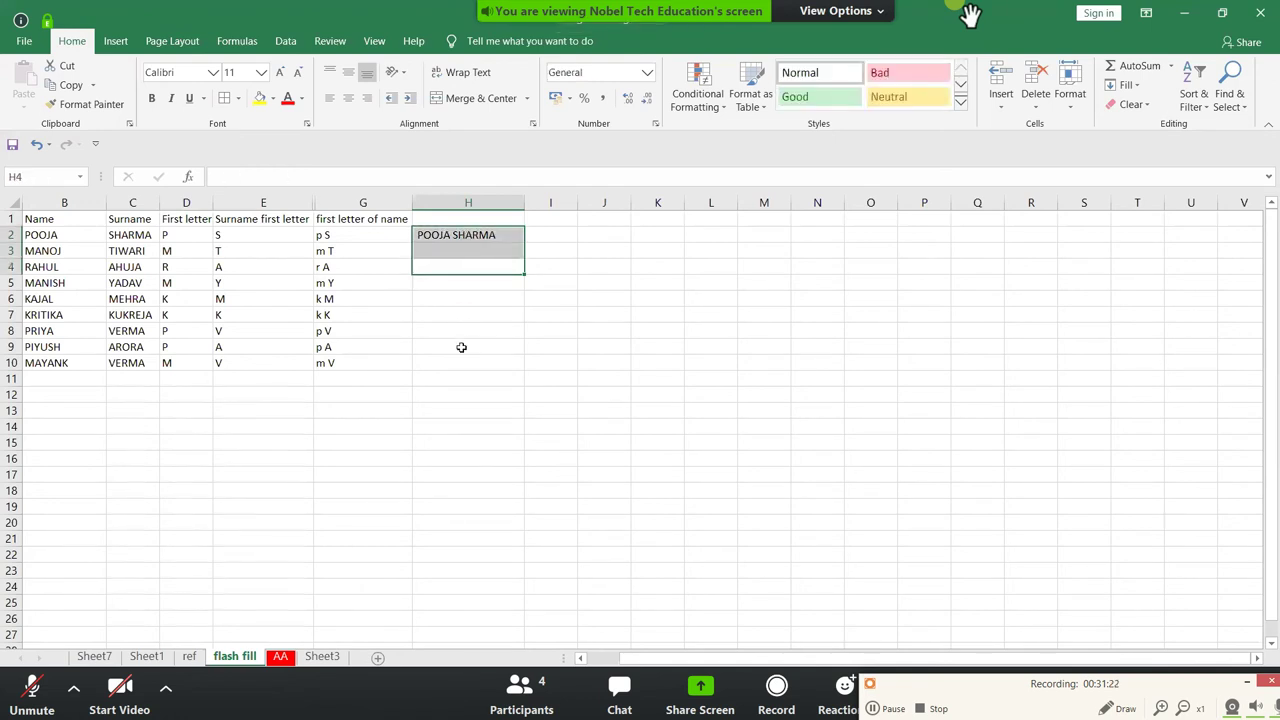
left_click(491, 232)
key("shift+Down")
key("shift+Down")
key("shift+Down")
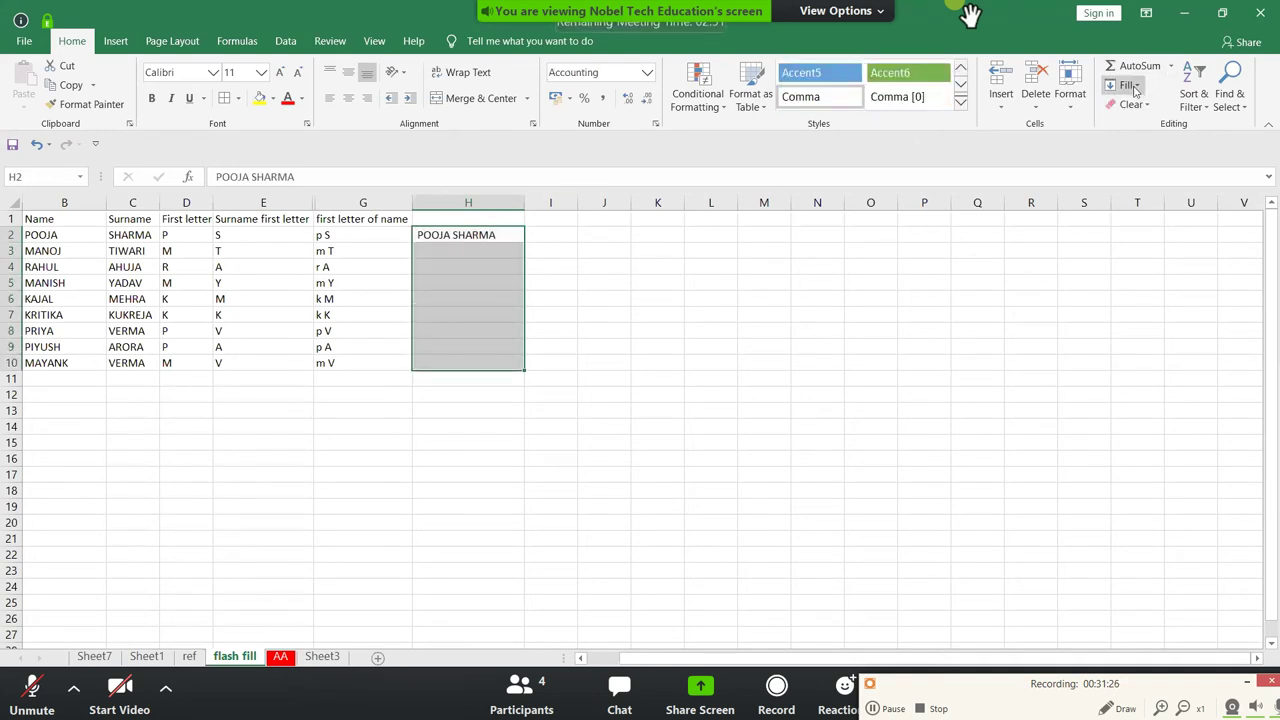
left_click(1127, 85)
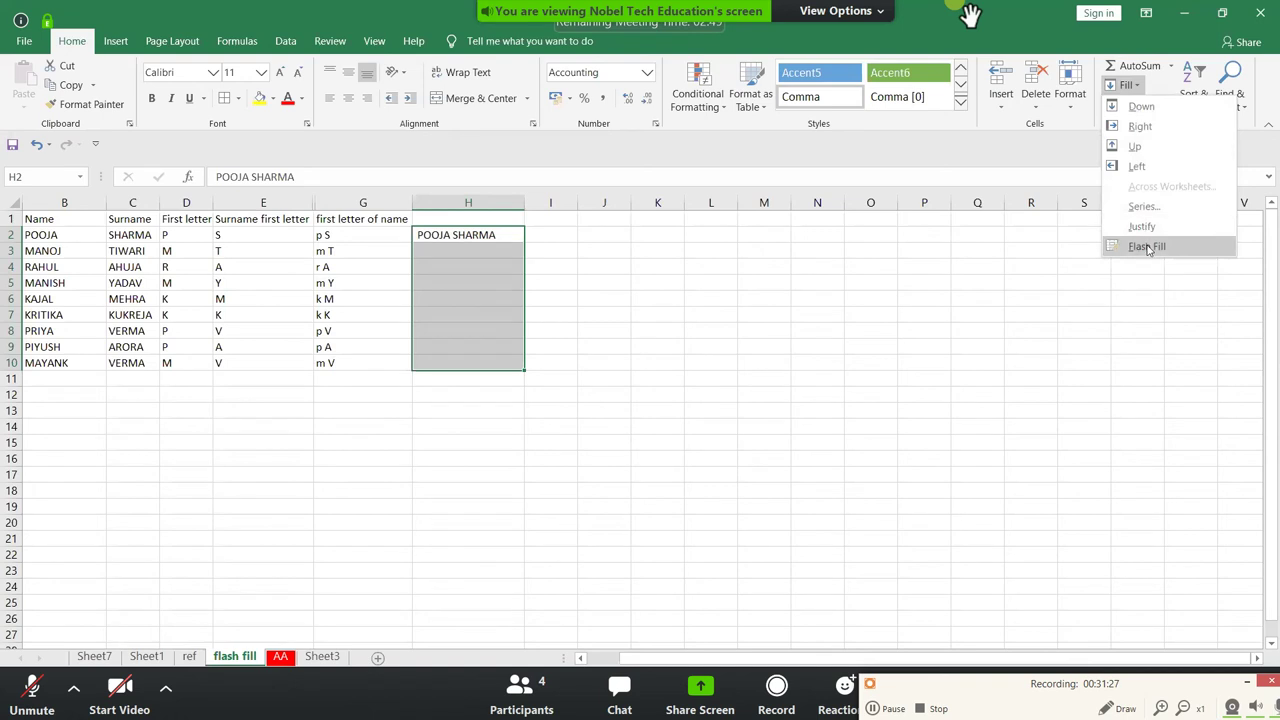
left_click(1147, 245)
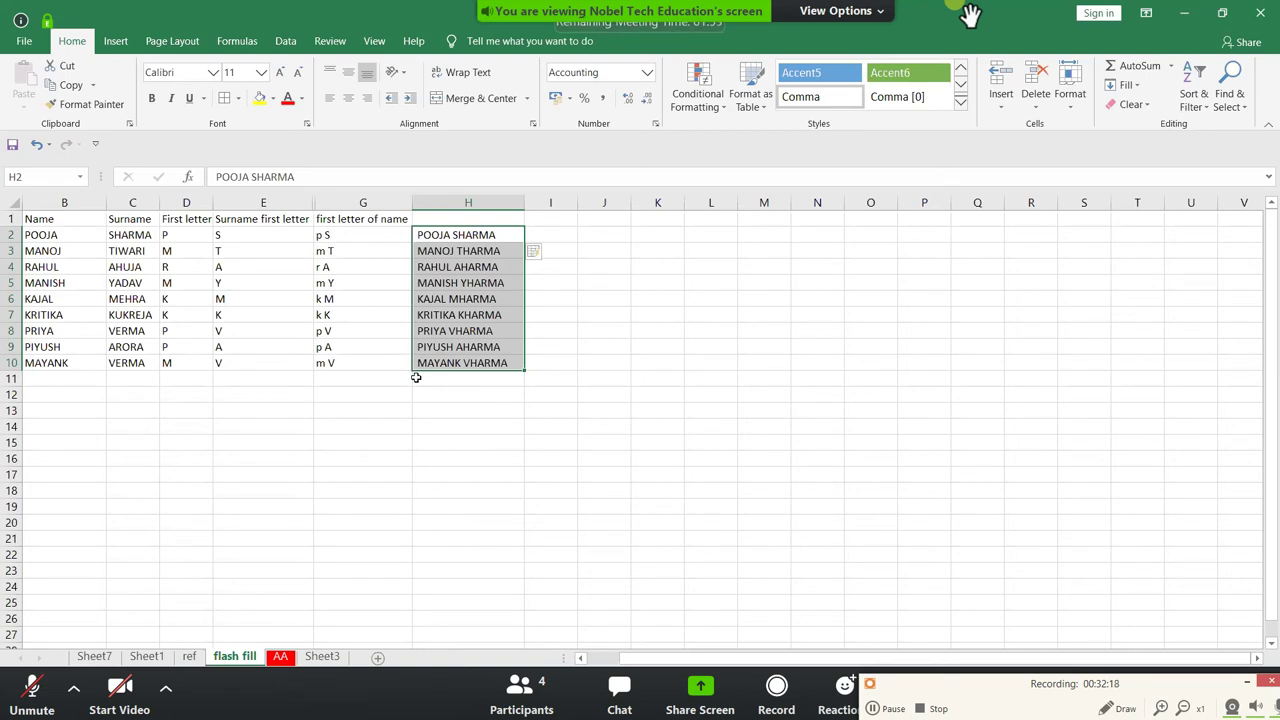
left_click(567, 235)
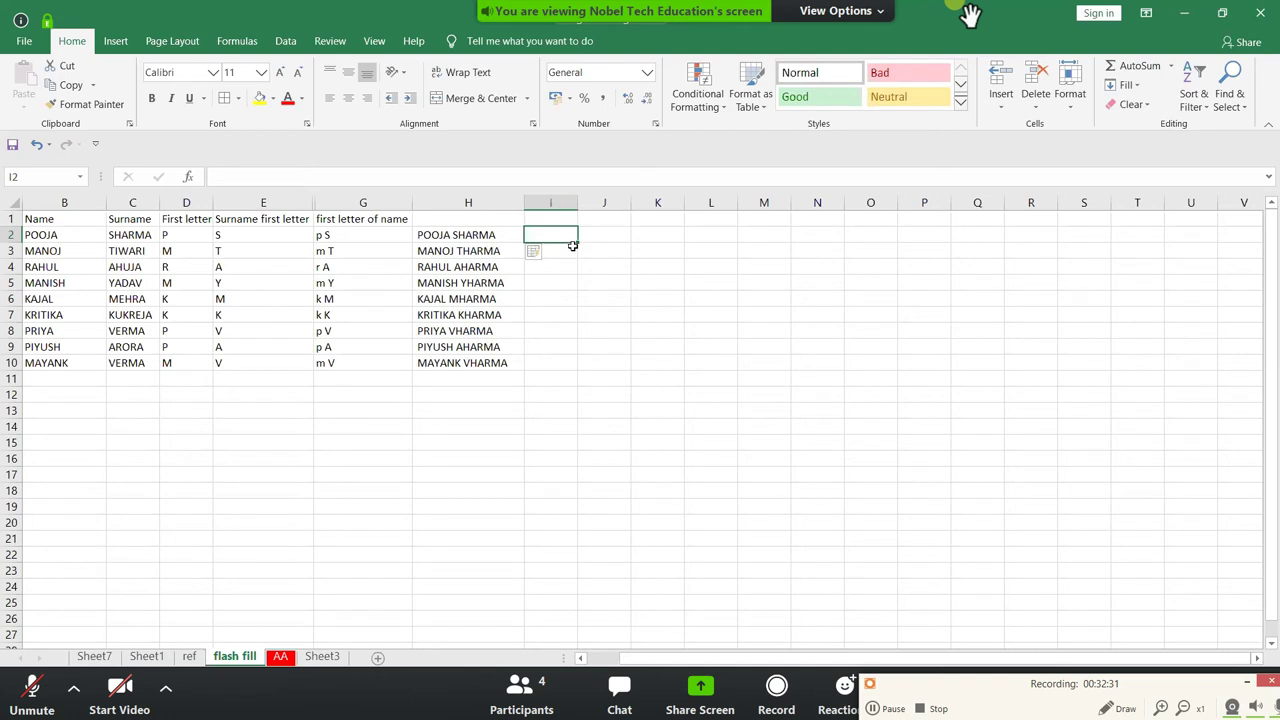
Step: Type NAME, ADDRESS,PHONE into cell I2
type("NAM")
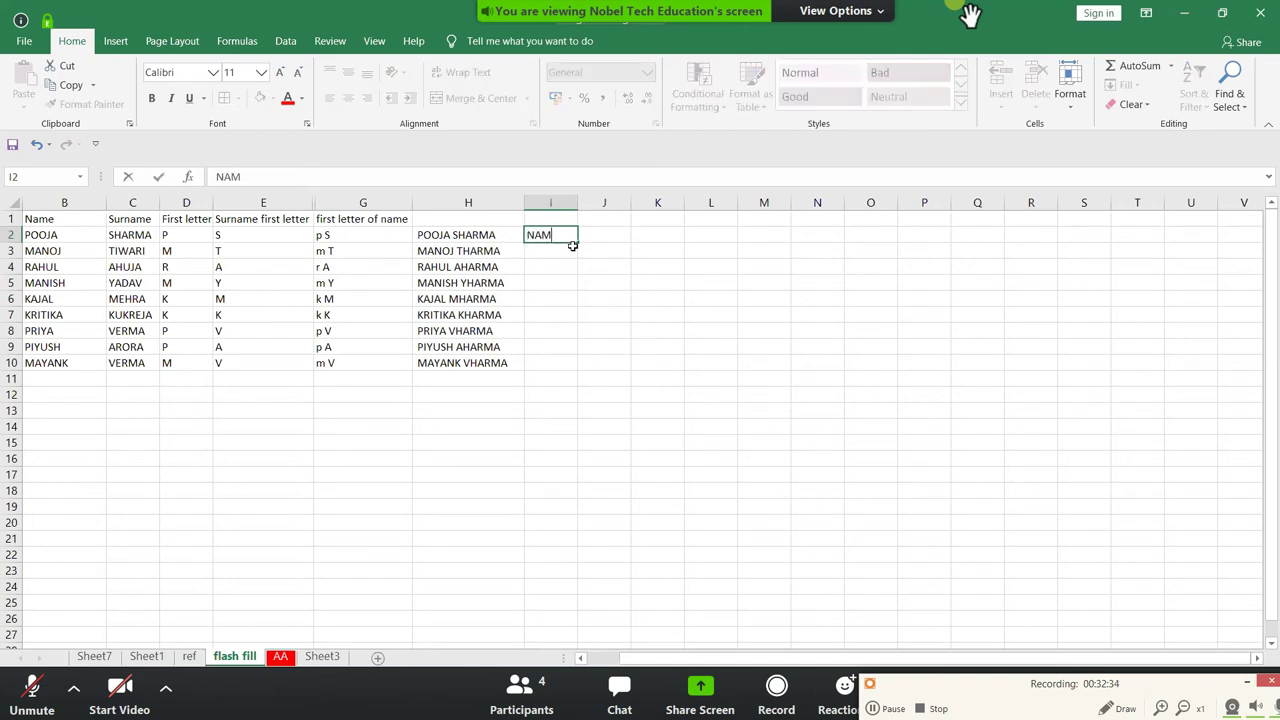
type("E")
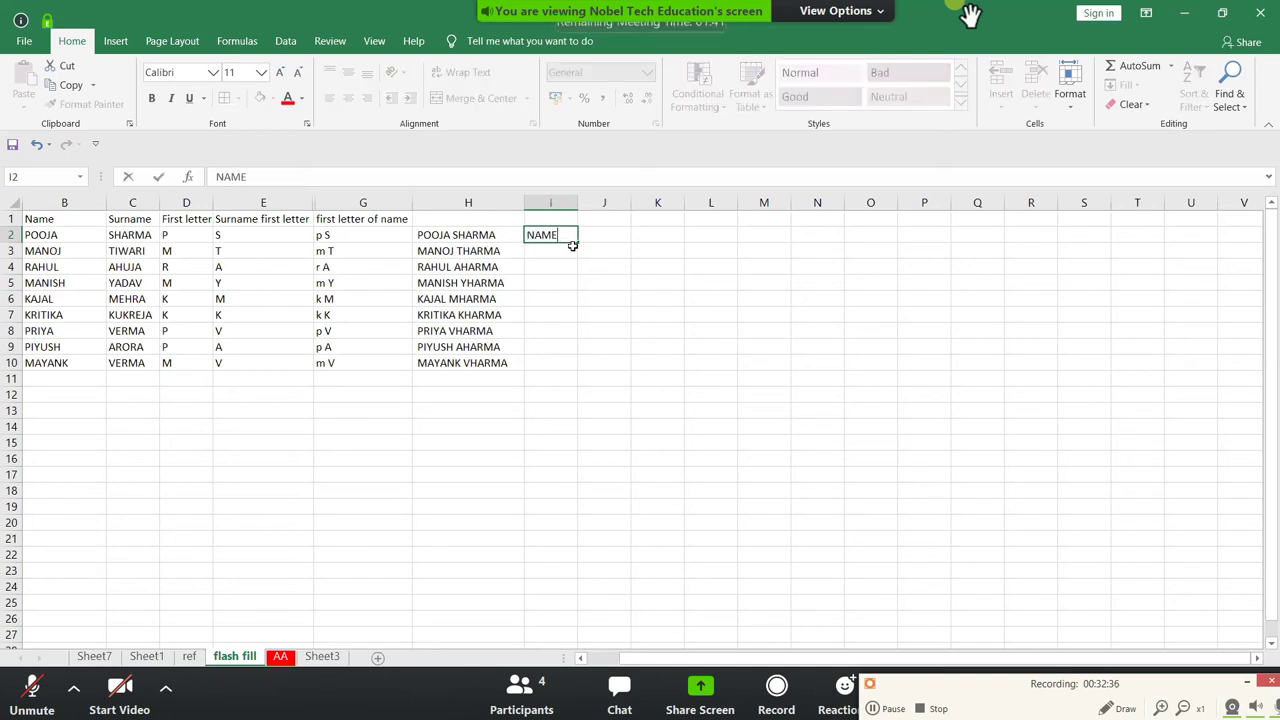
type(",")
type(" A")
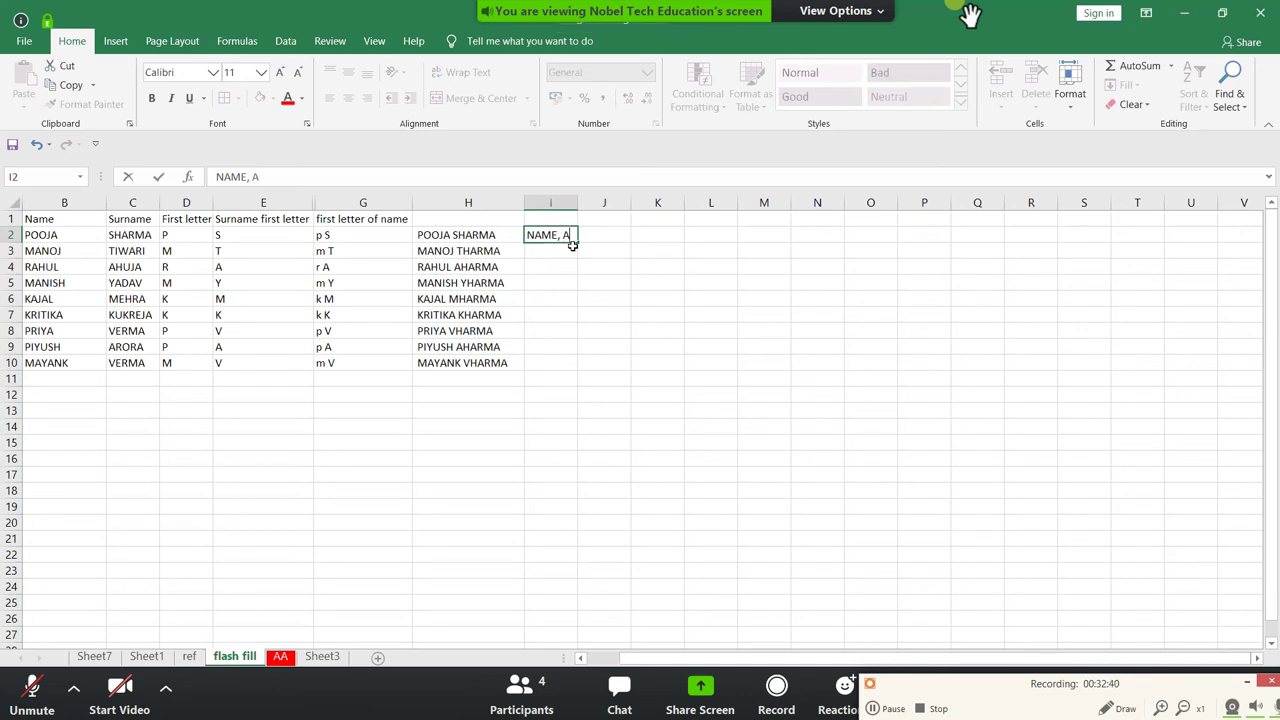
type("DDRES")
type("S,P")
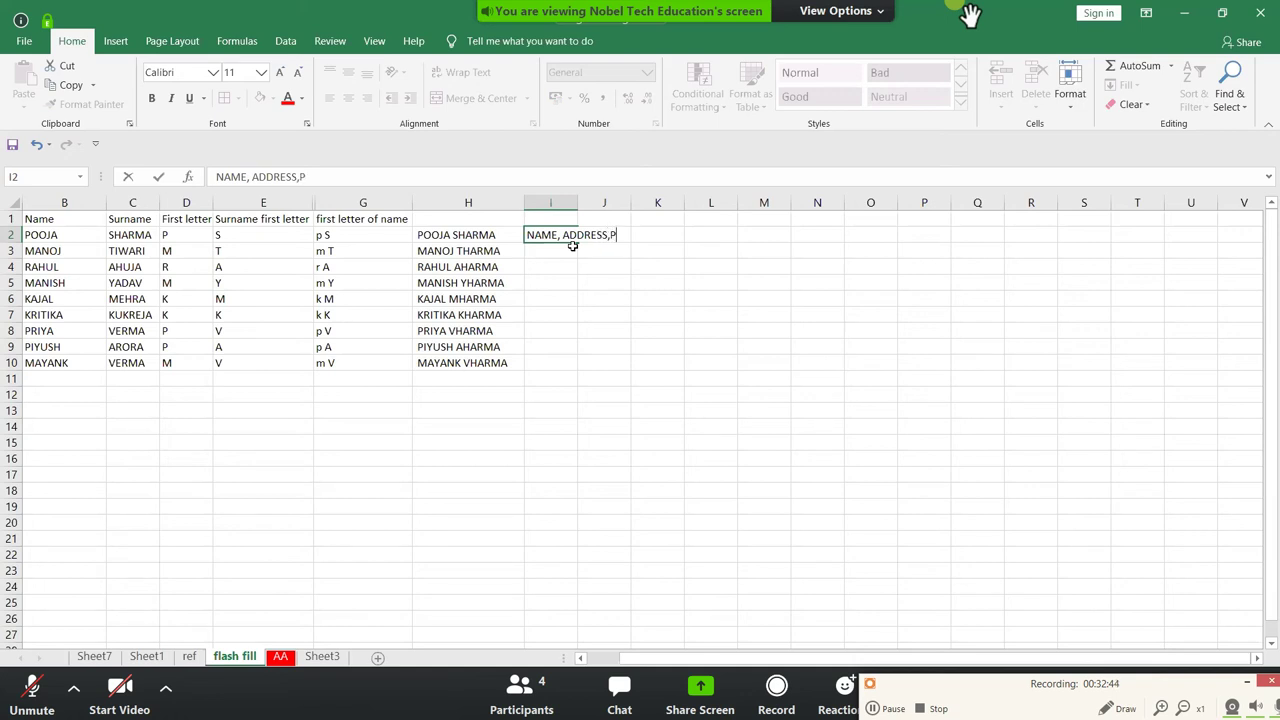
type("HON")
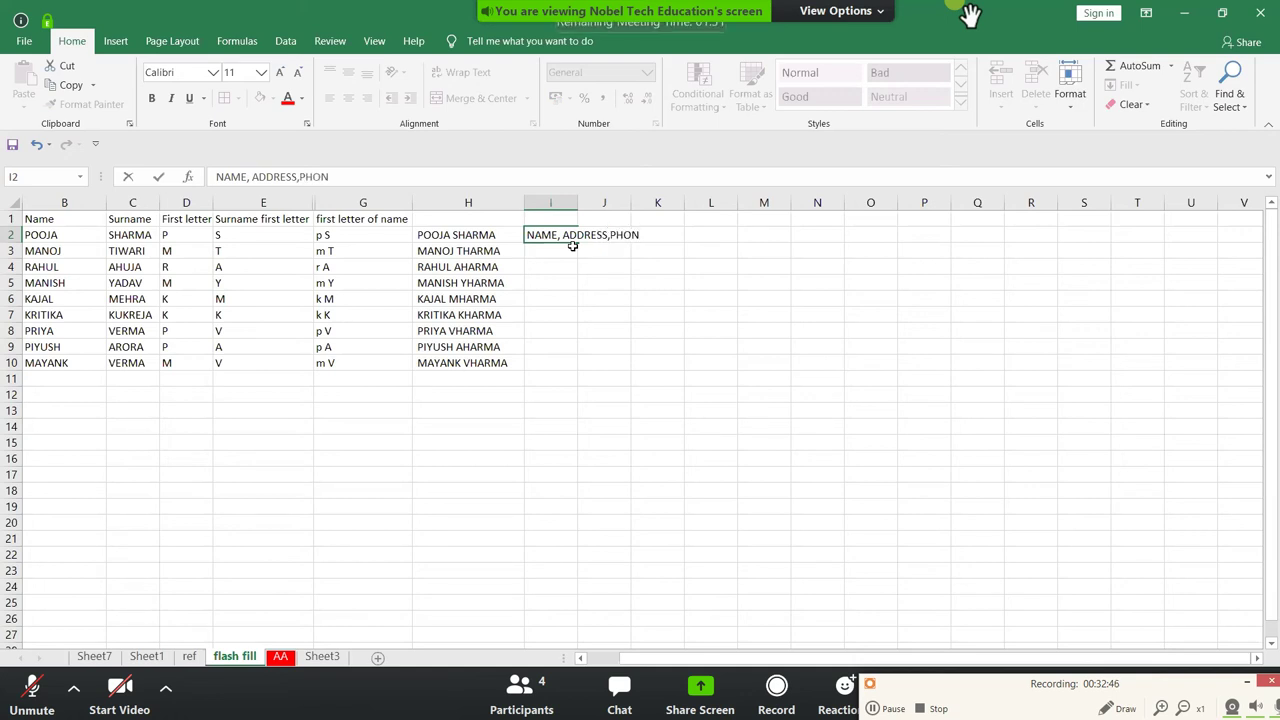
type("E")
left_click(670, 268)
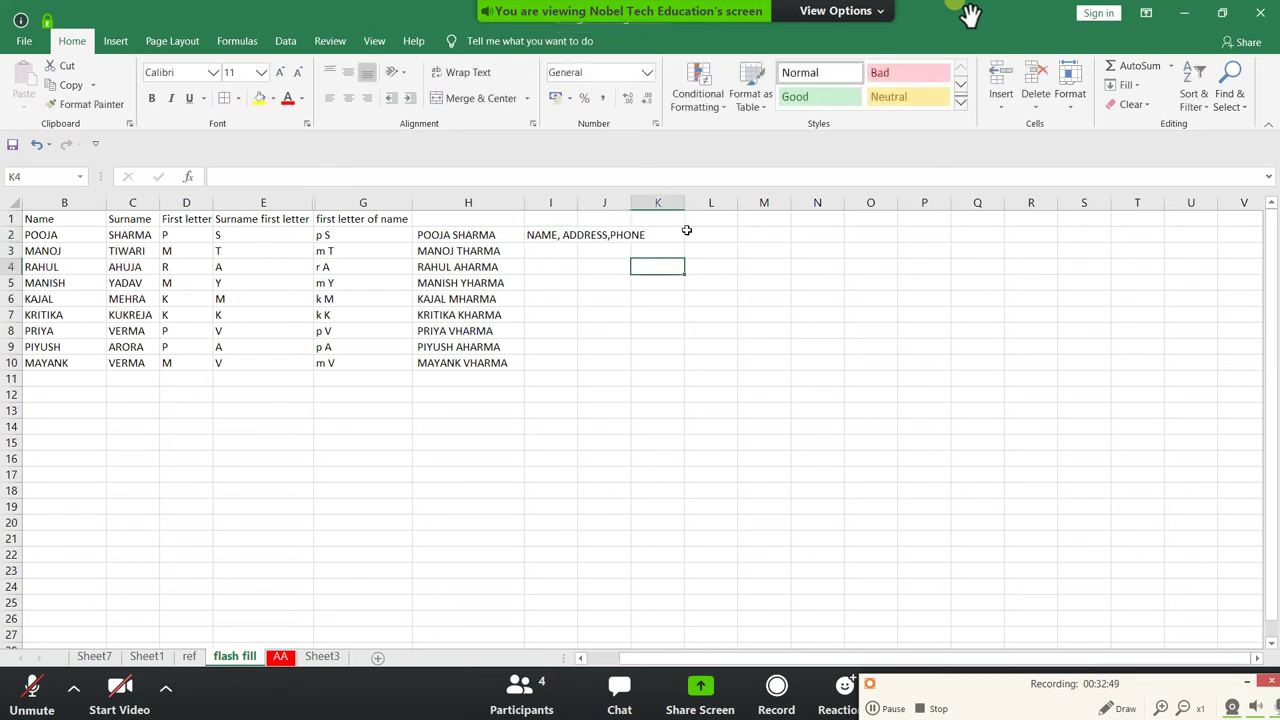
Step: Enter sample phone numbers in L2 and L3, correcting the L3 entry
left_click(701, 236)
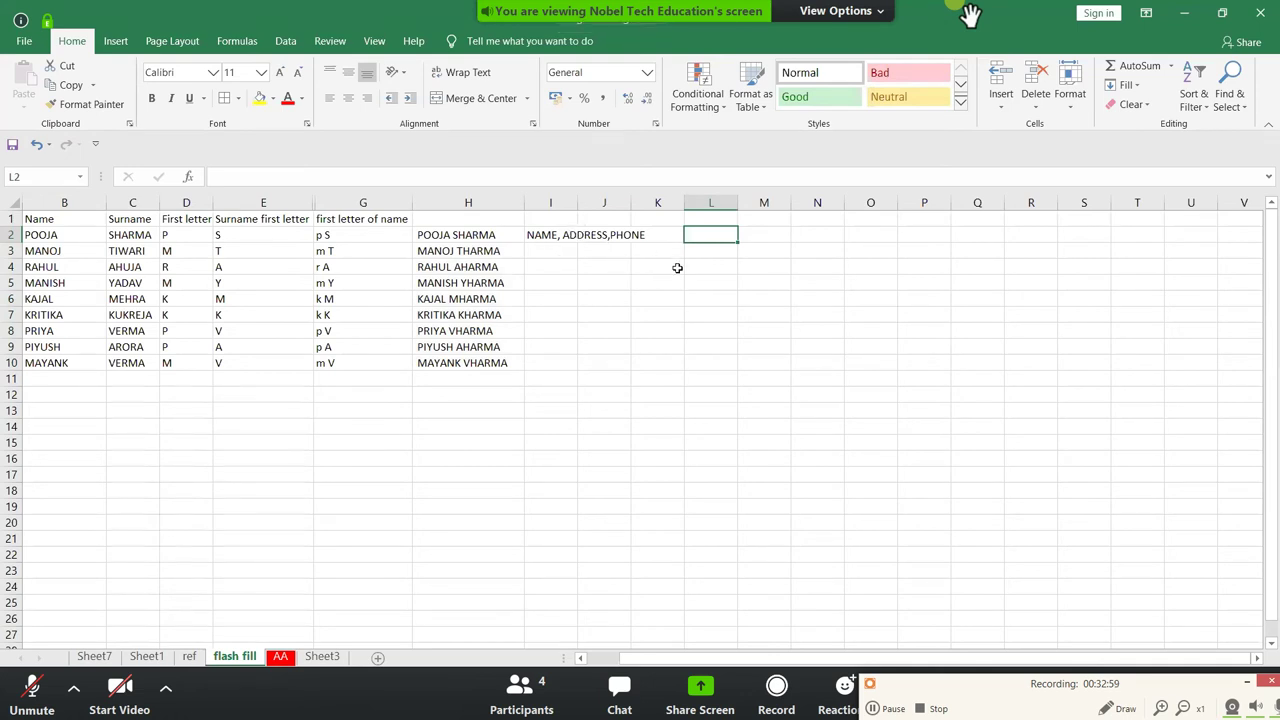
type("9")
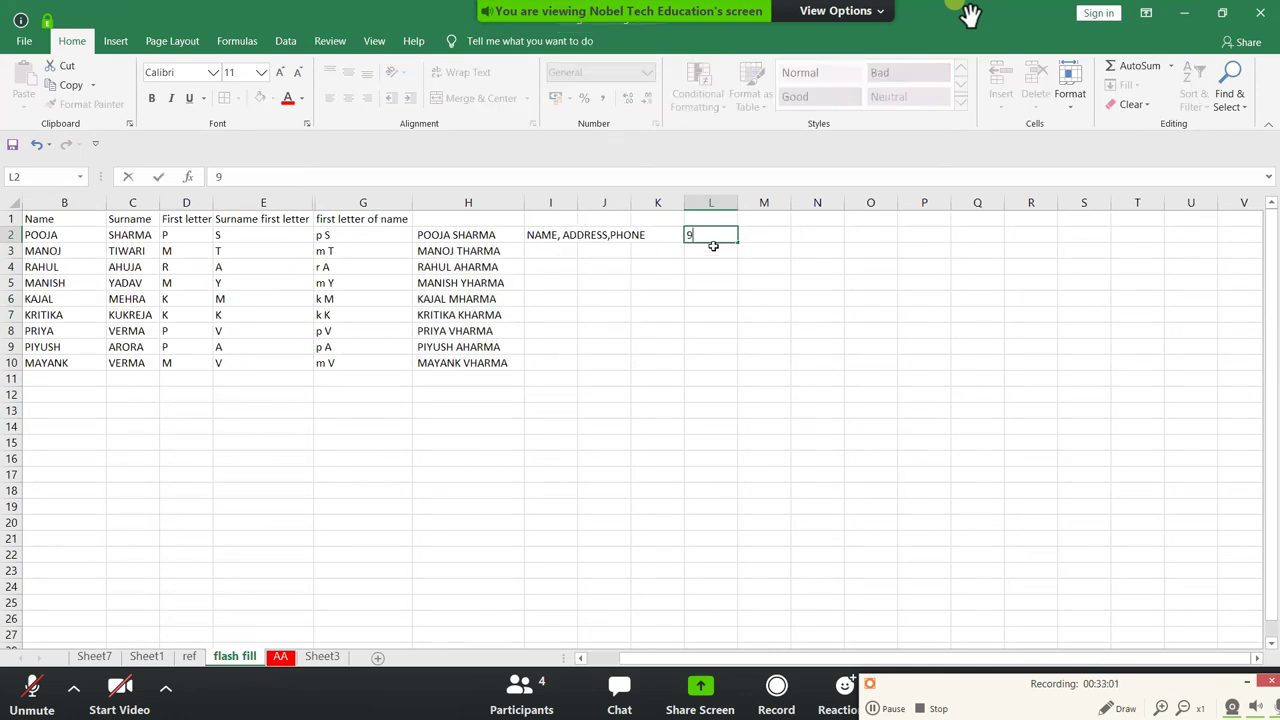
type("1")
type("98")
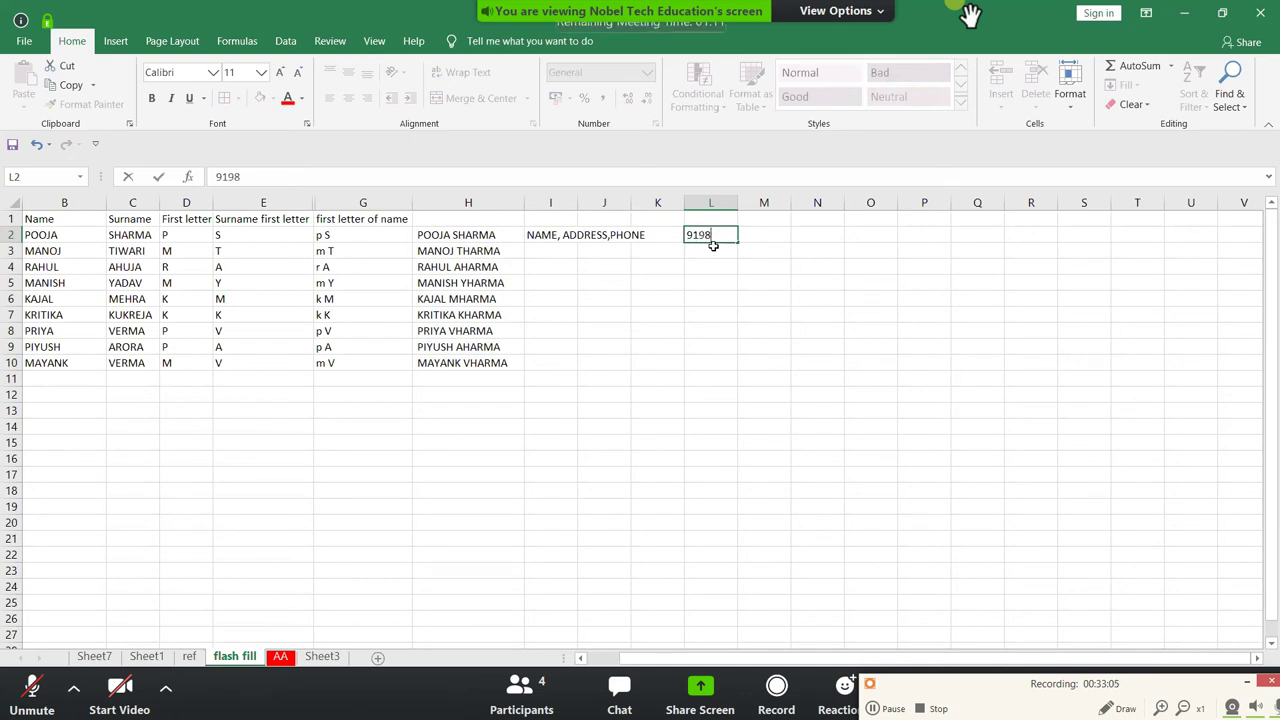
type("74563")
key("Return")
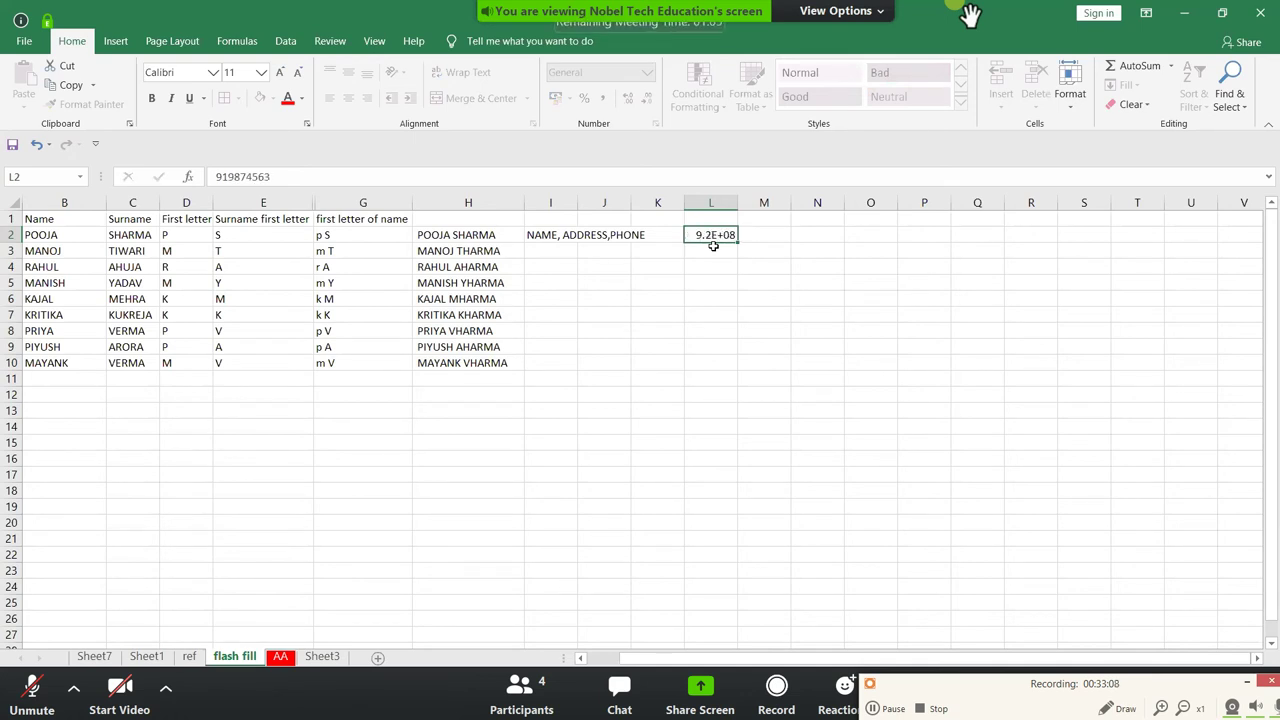
type("91369")
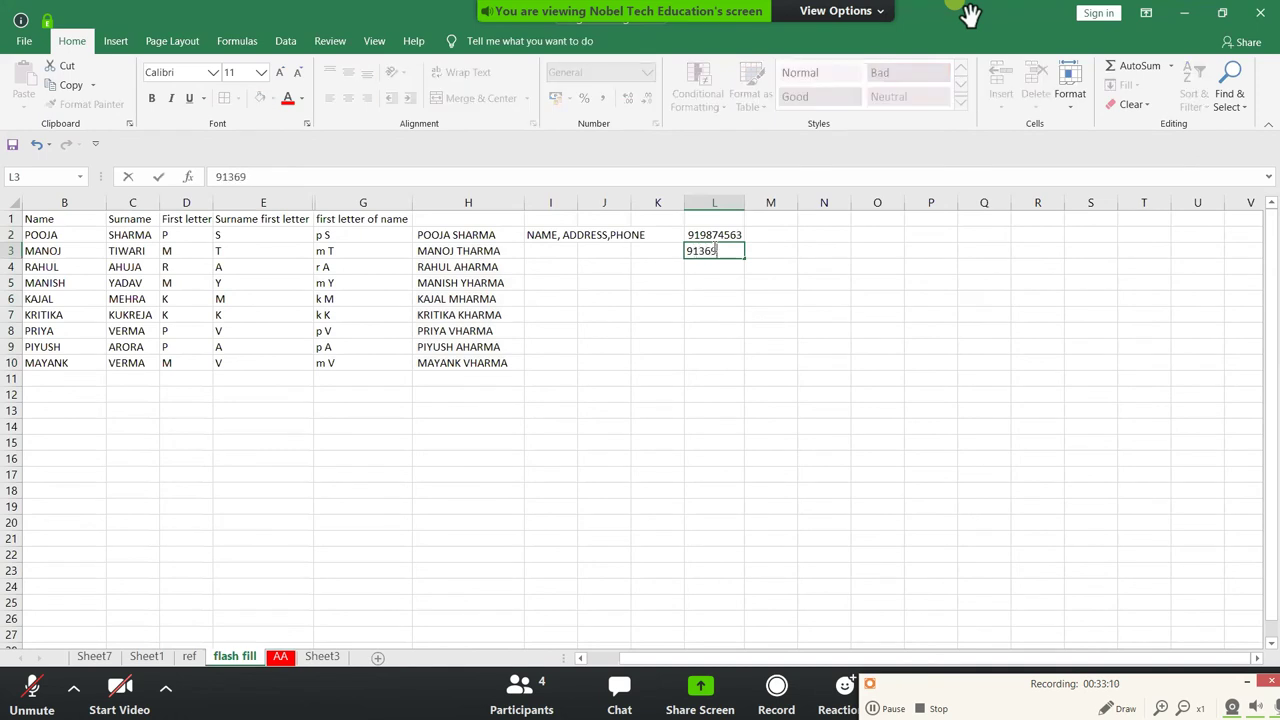
type("852")
key("Return")
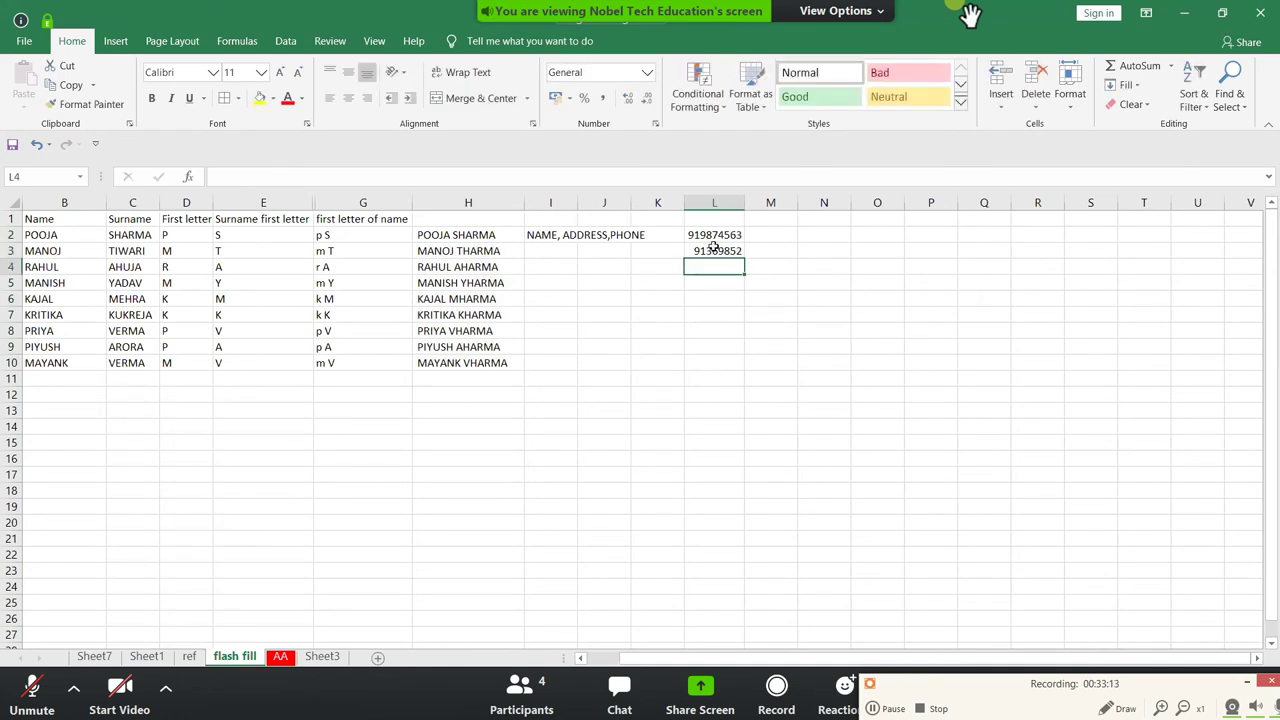
left_click(714, 247)
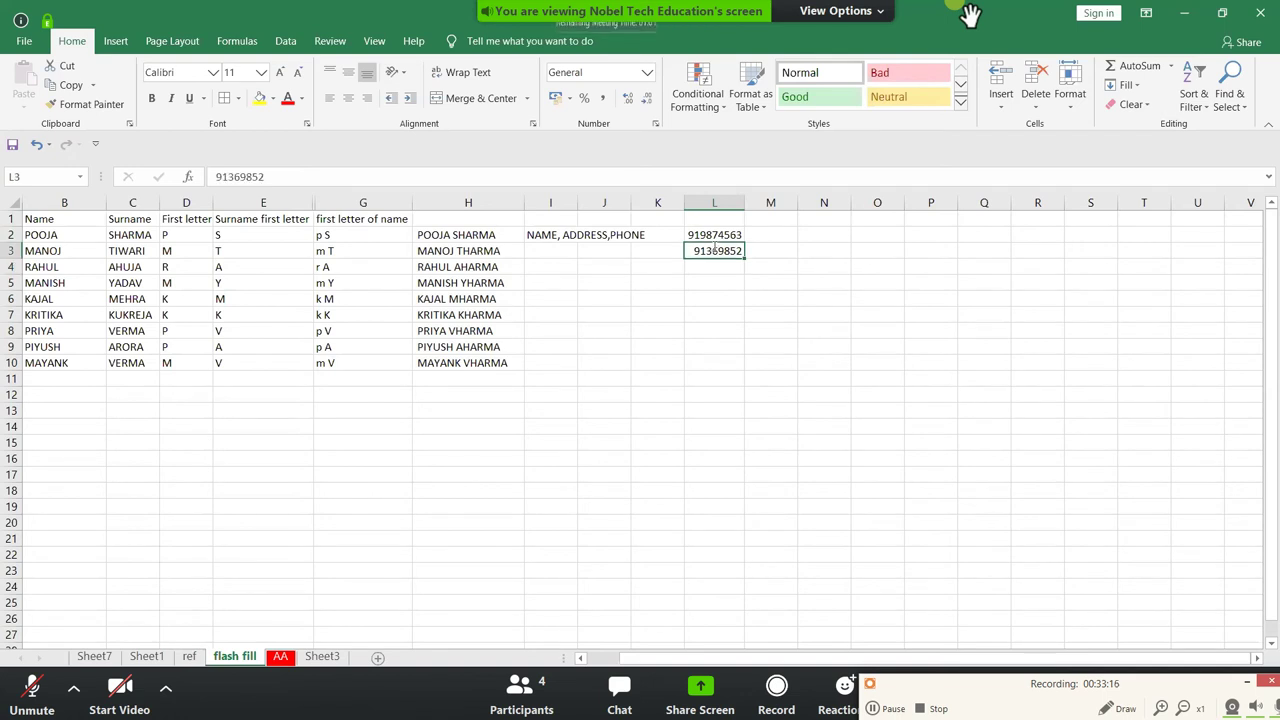
type("914587963")
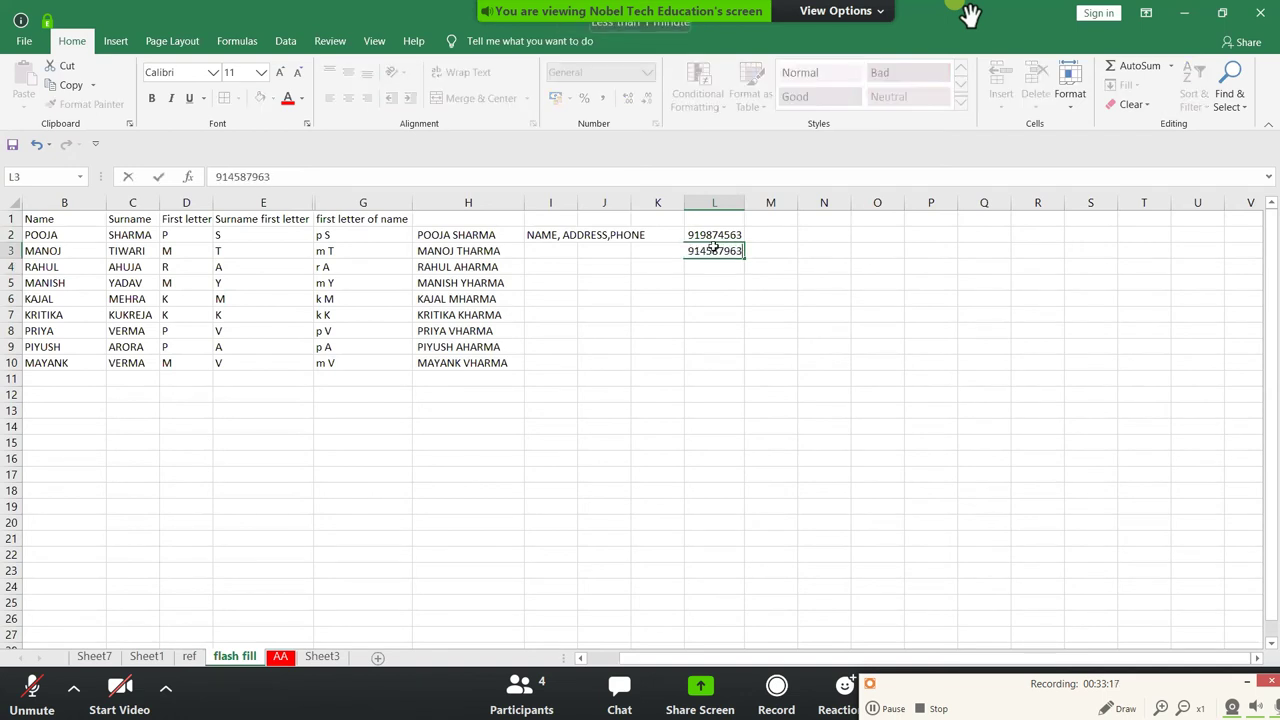
key("Return")
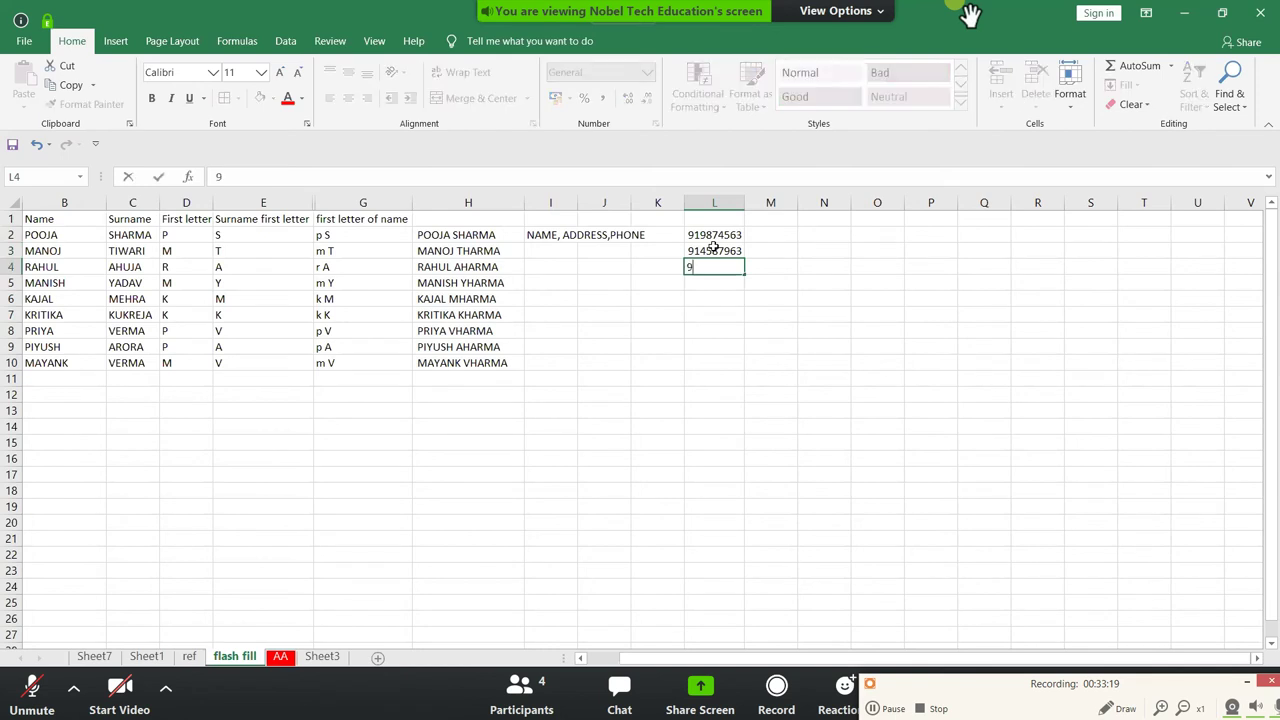
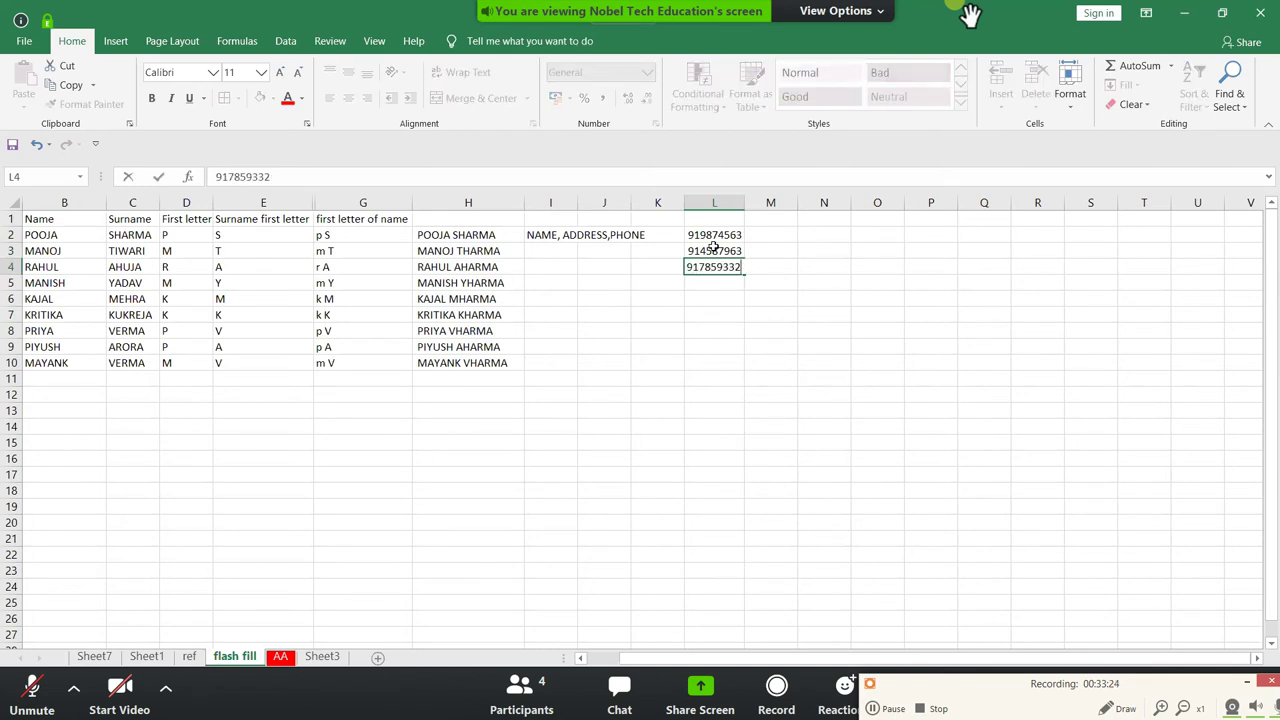
Step: Add the third and fourth sample phone numbers in L4 and L5
key("Return")
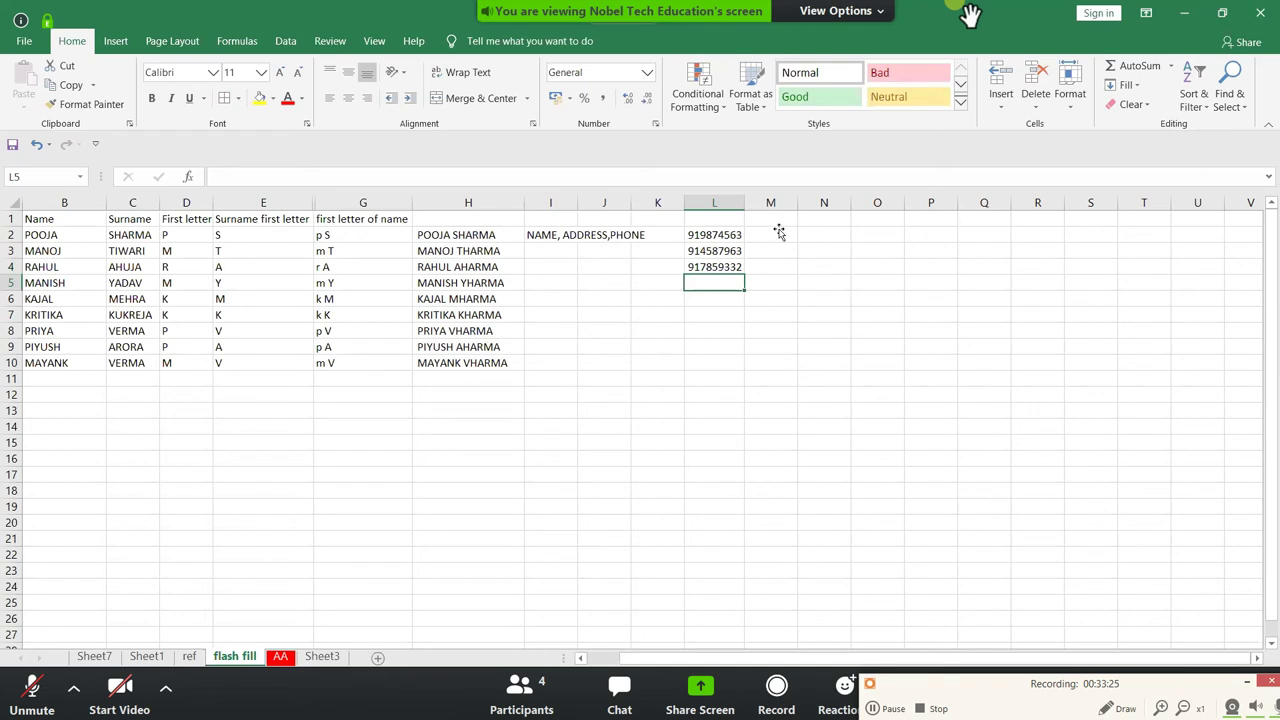
left_click(779, 233)
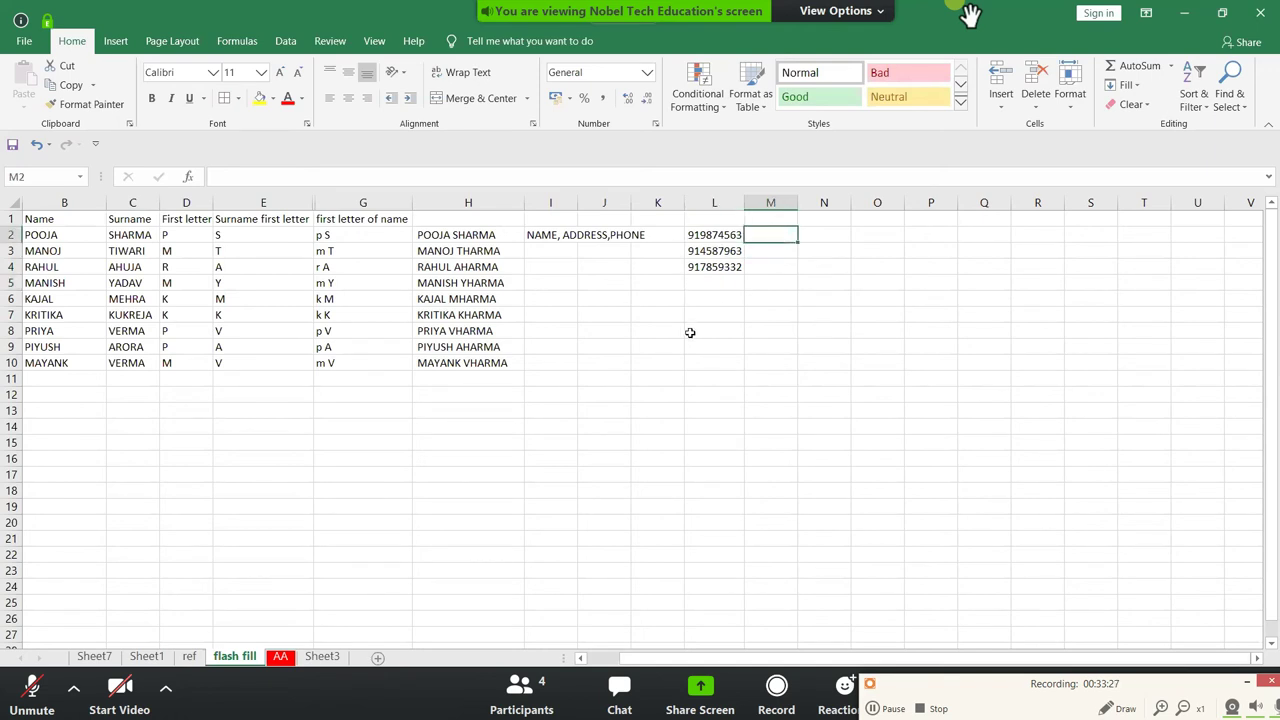
left_click(706, 282)
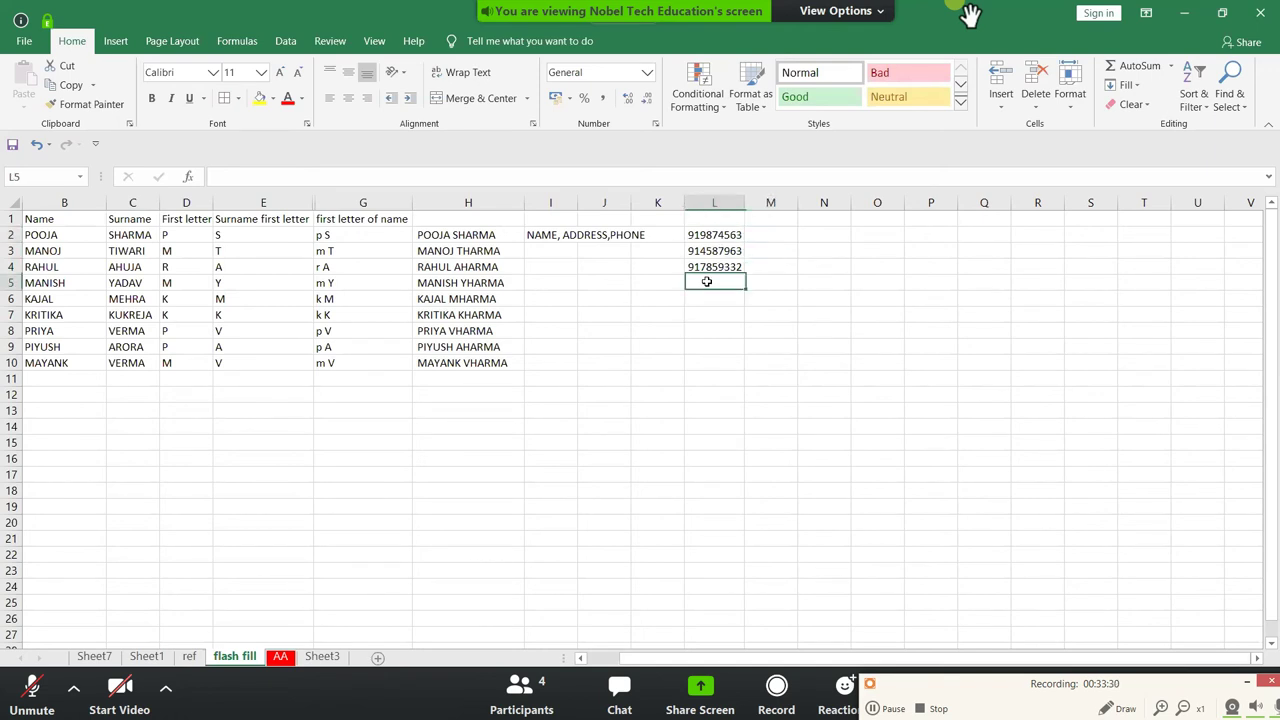
type("9")
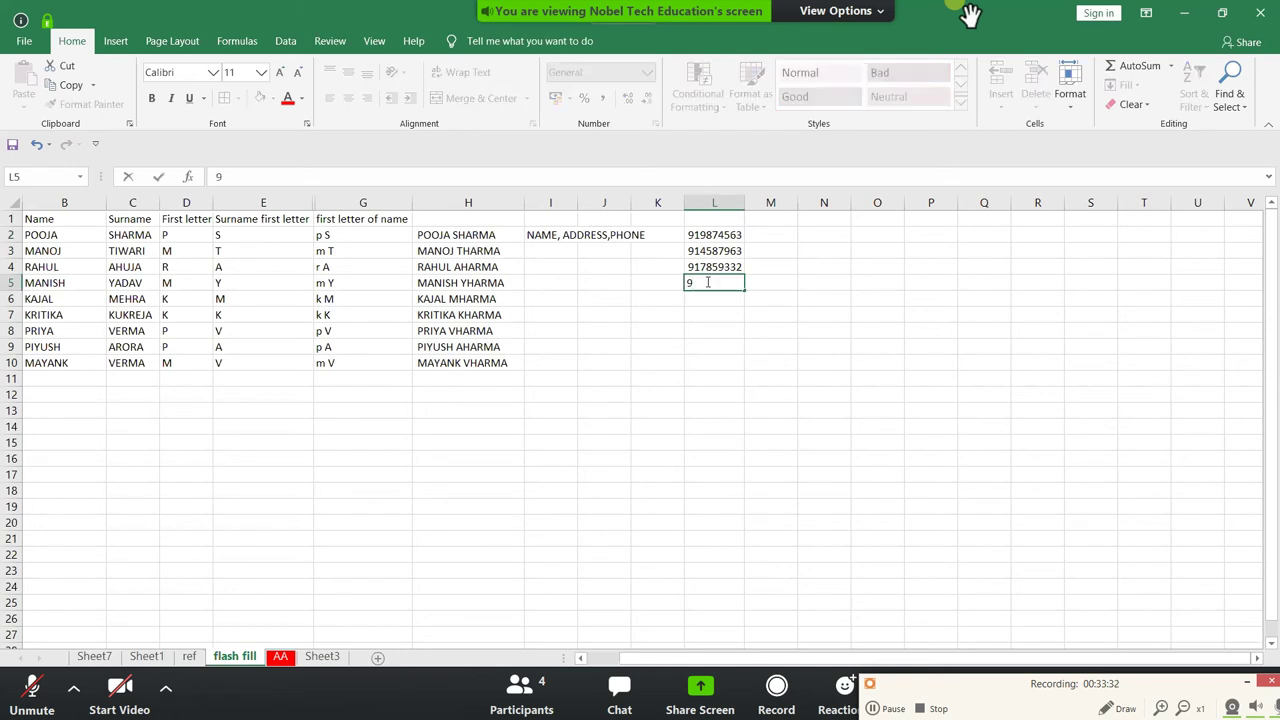
type("185632")
type("58")
key("Return")
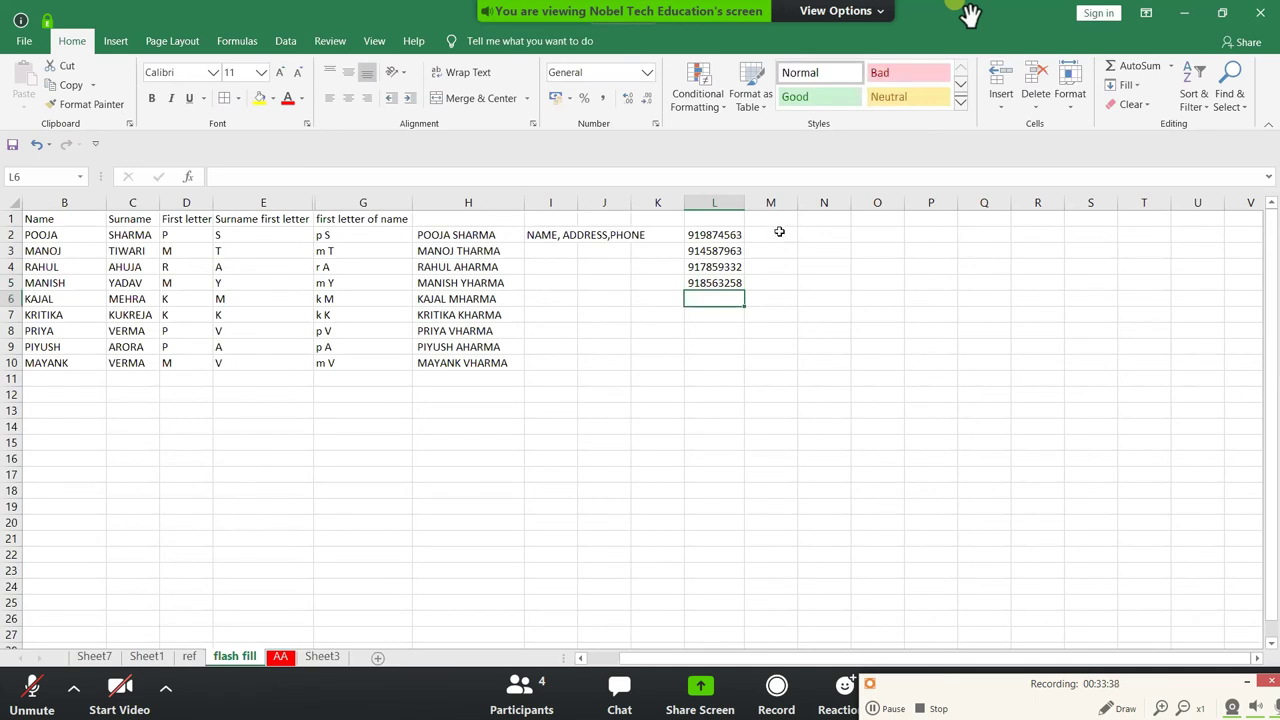
left_click(779, 231)
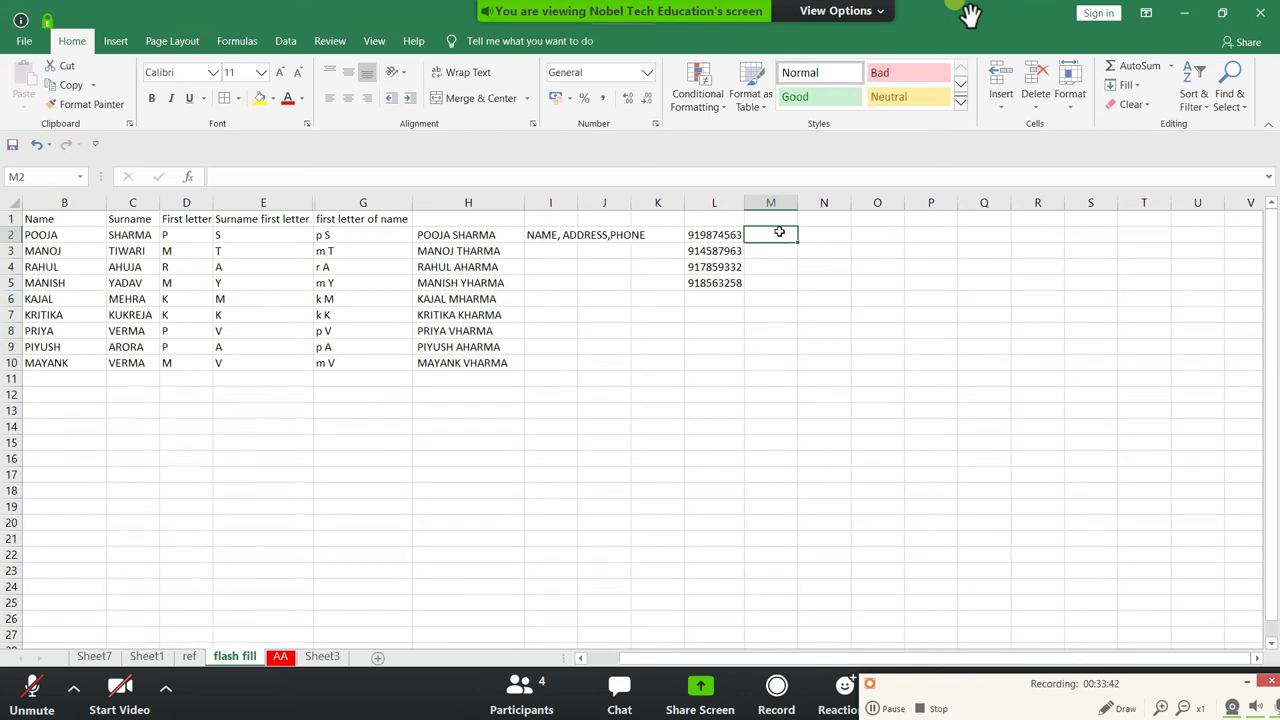
Step: Type the first two phone numbers without 91 in M2 and M3, then Flash Fill M2:M5
type("9")
type("8")
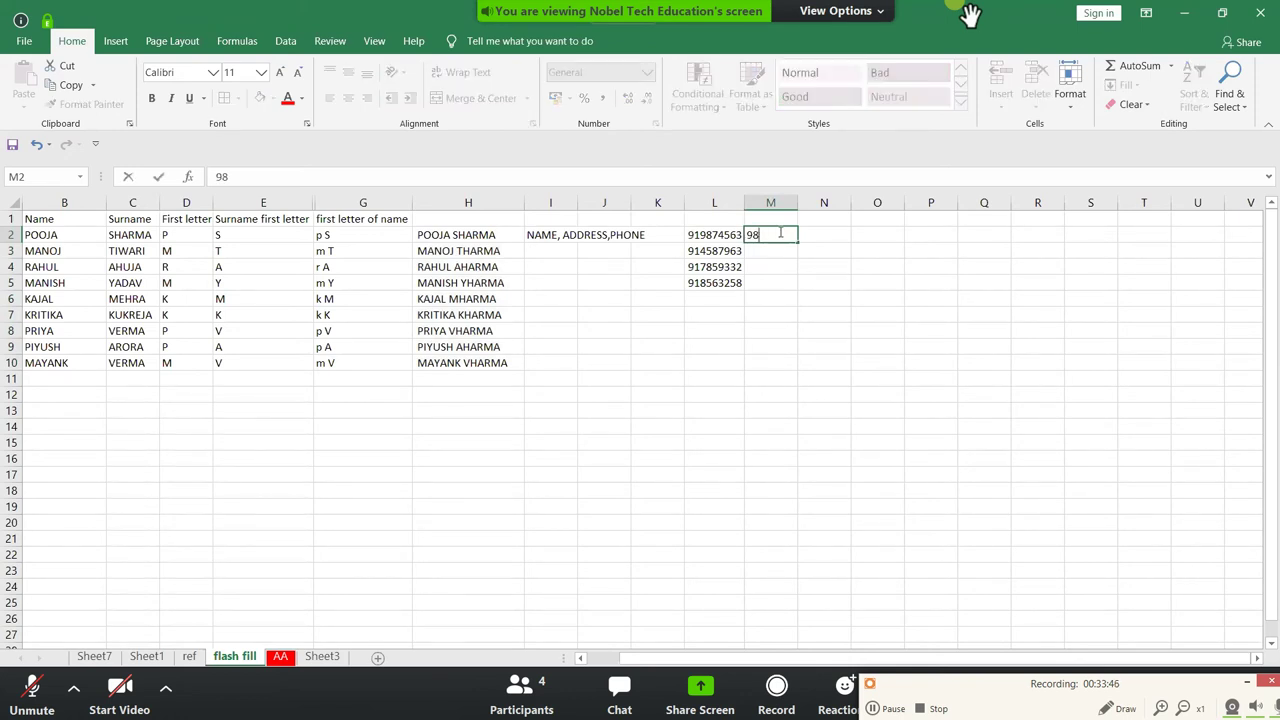
type("74")
type("56")
type("3")
key("Return")
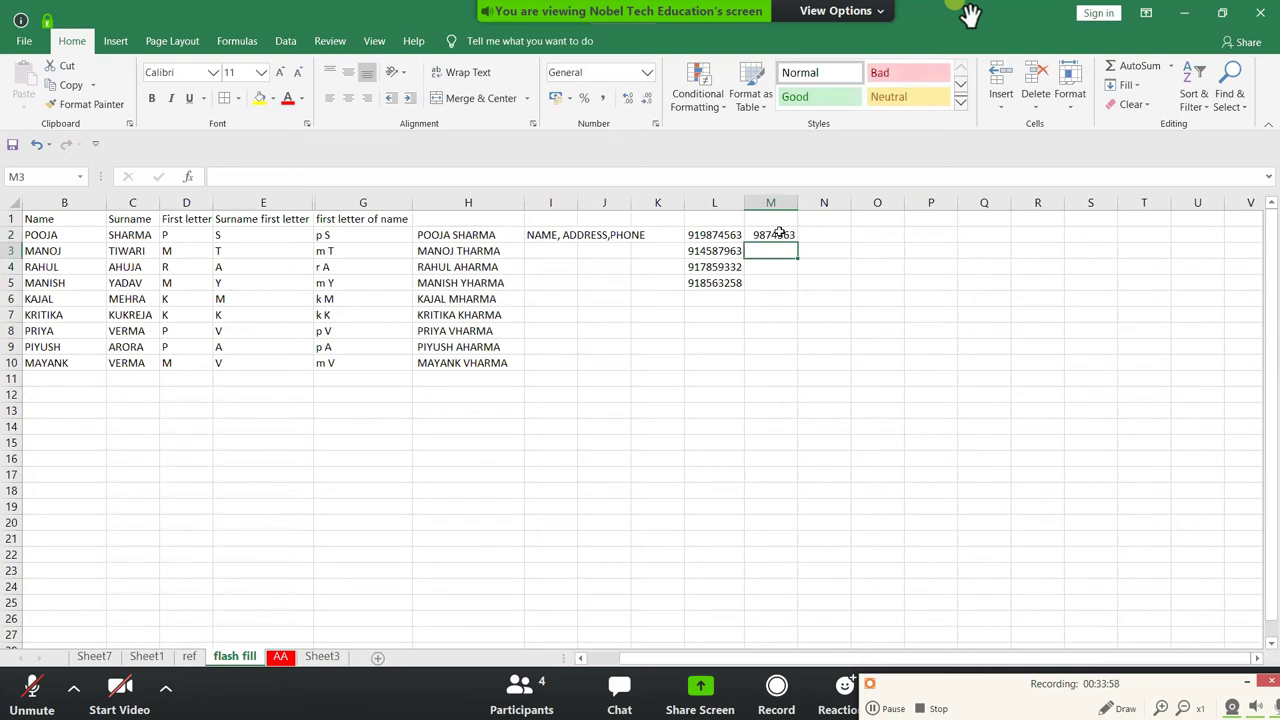
type("45")
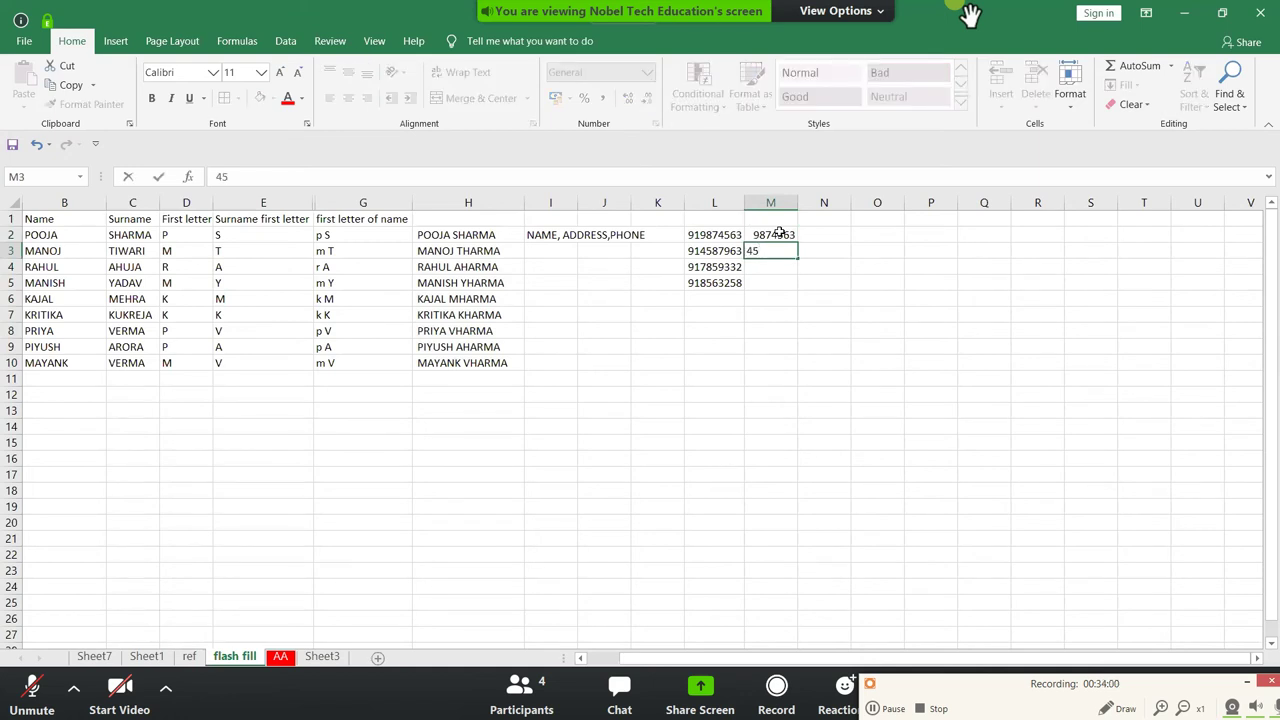
type("87")
type("963")
left_click_drag(779, 232, 774, 283)
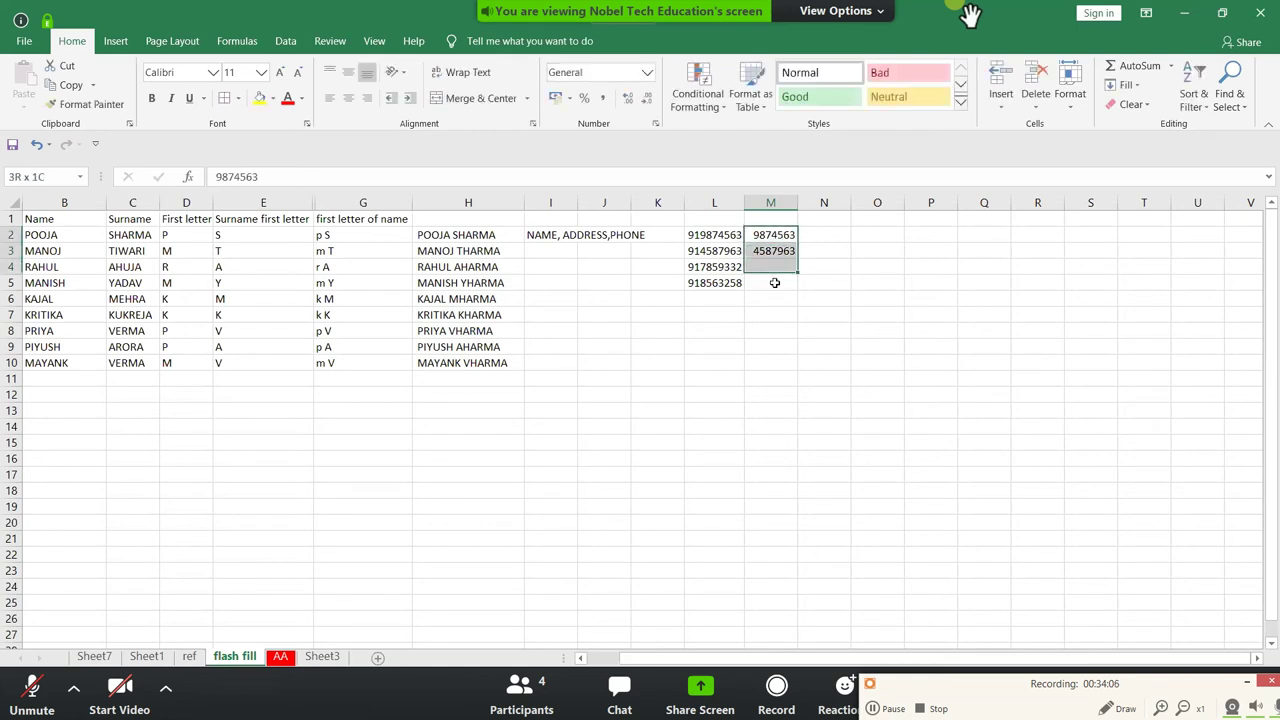
left_click_drag(774, 283, 774, 290)
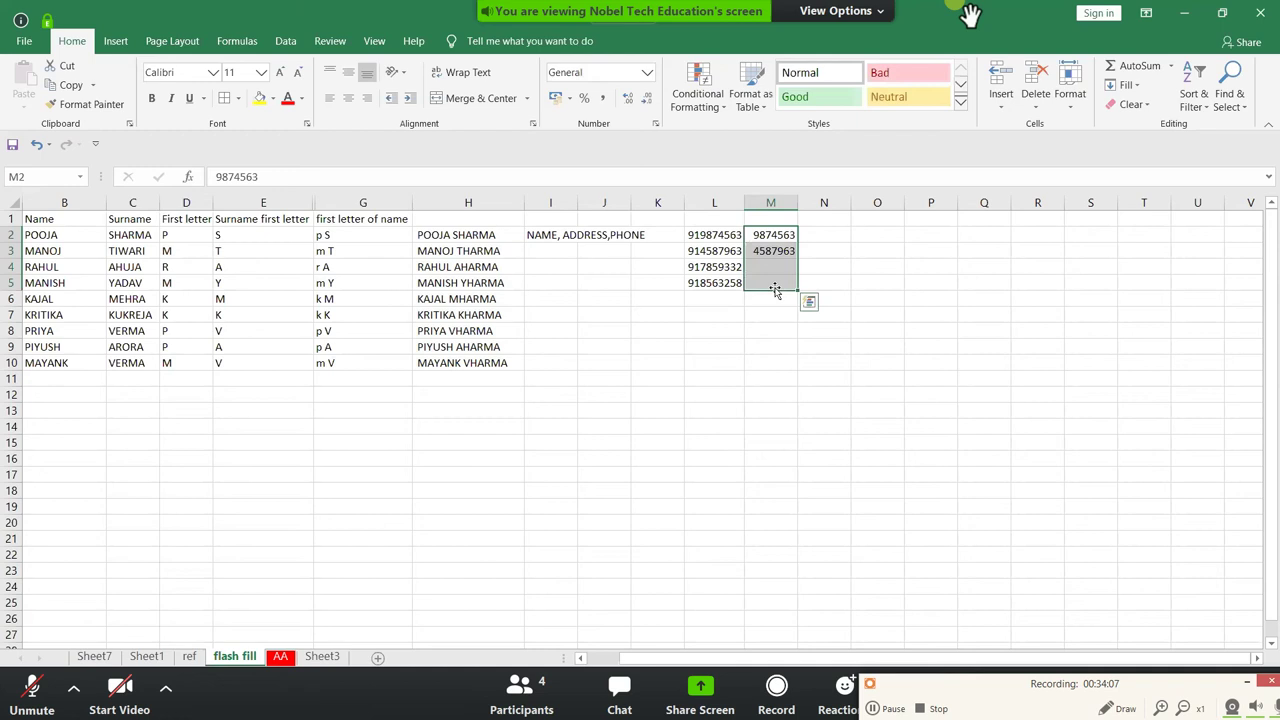
left_click(1138, 86)
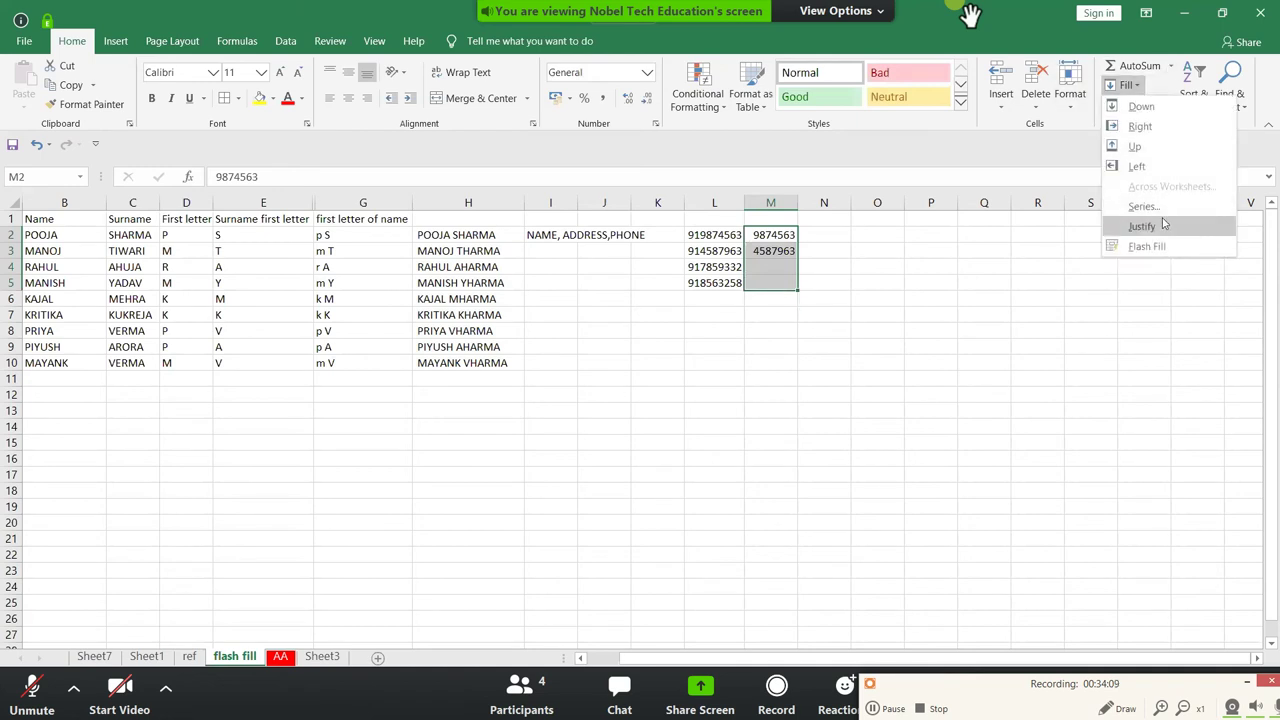
left_click(1158, 245)
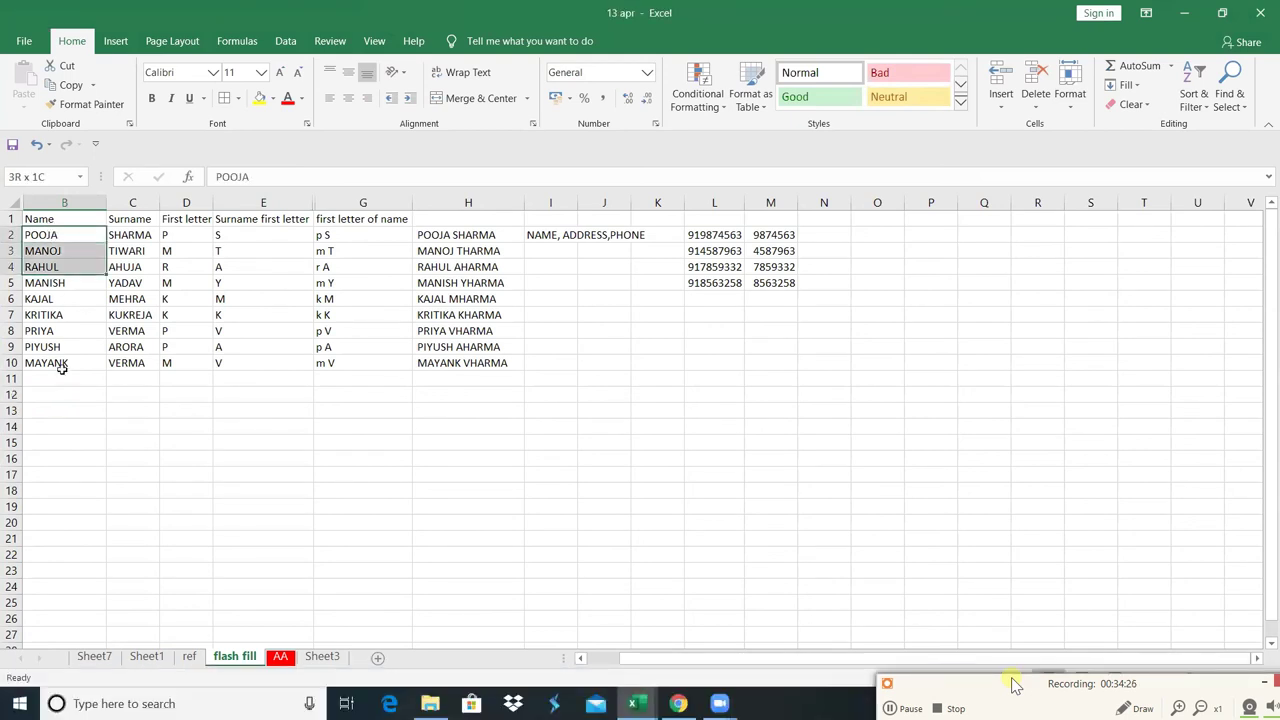
left_click_drag(62, 368, 64, 365)
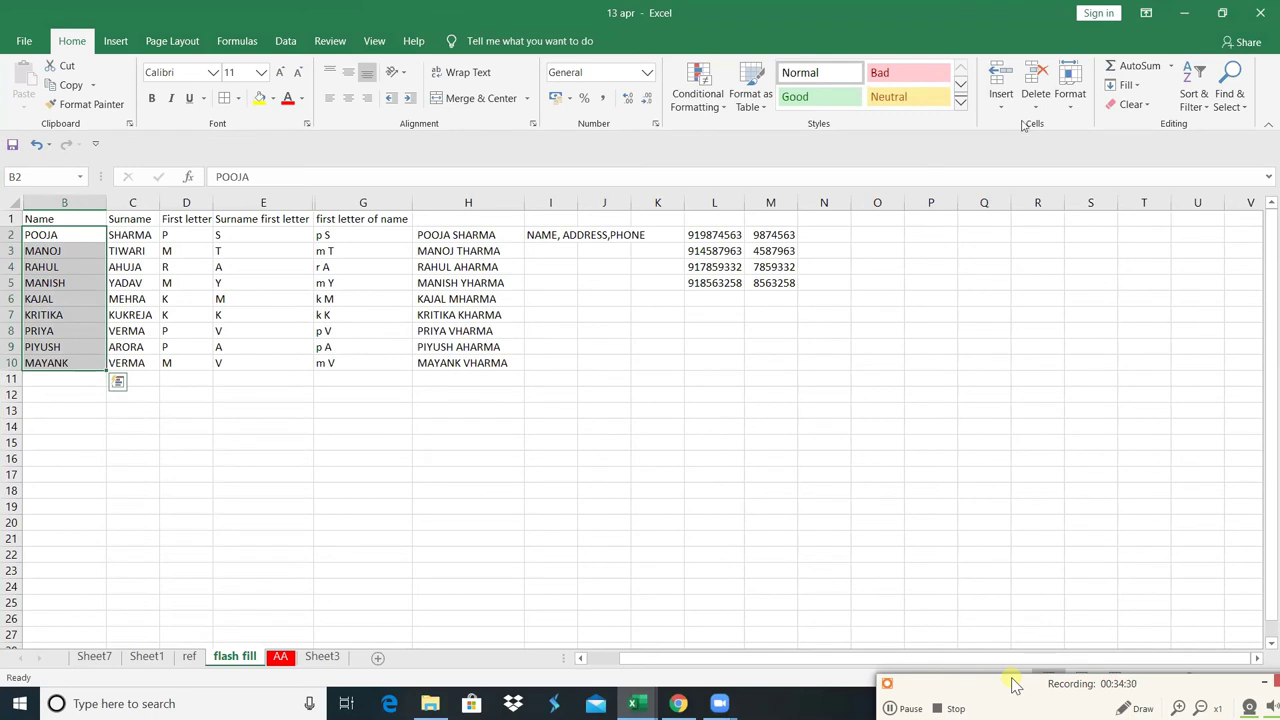
left_click(1190, 108)
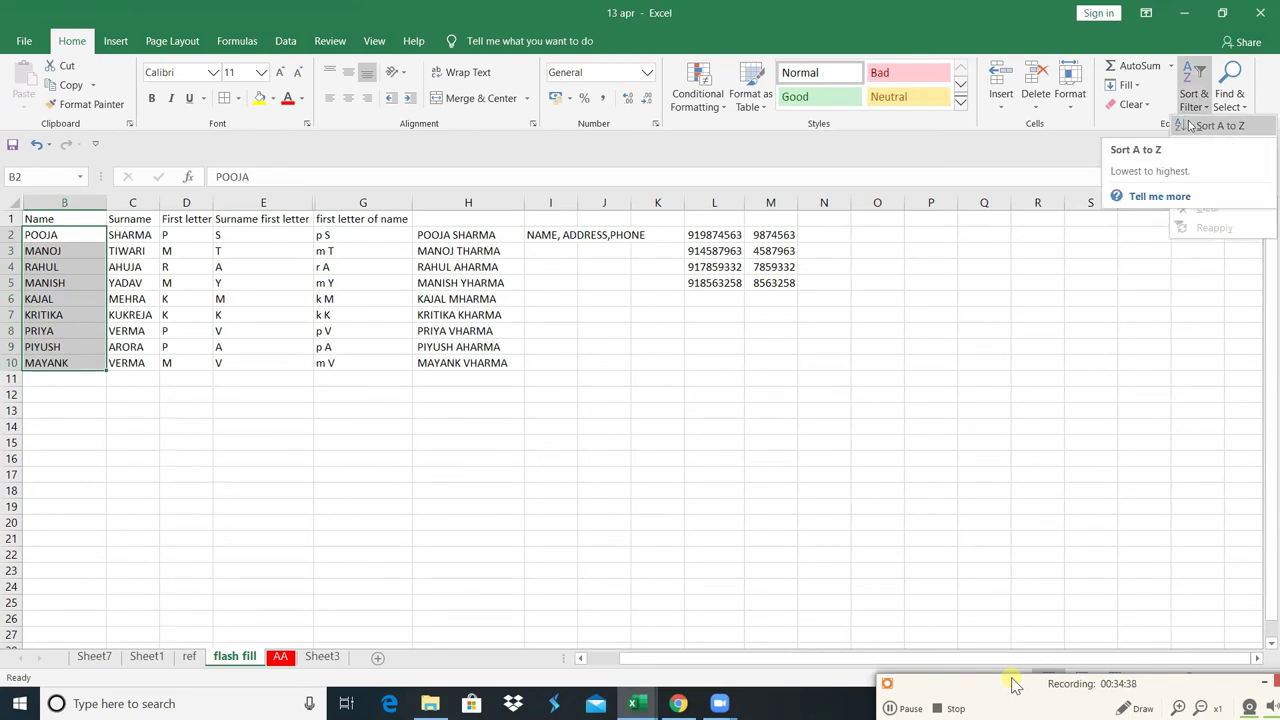
left_click(1190, 125)
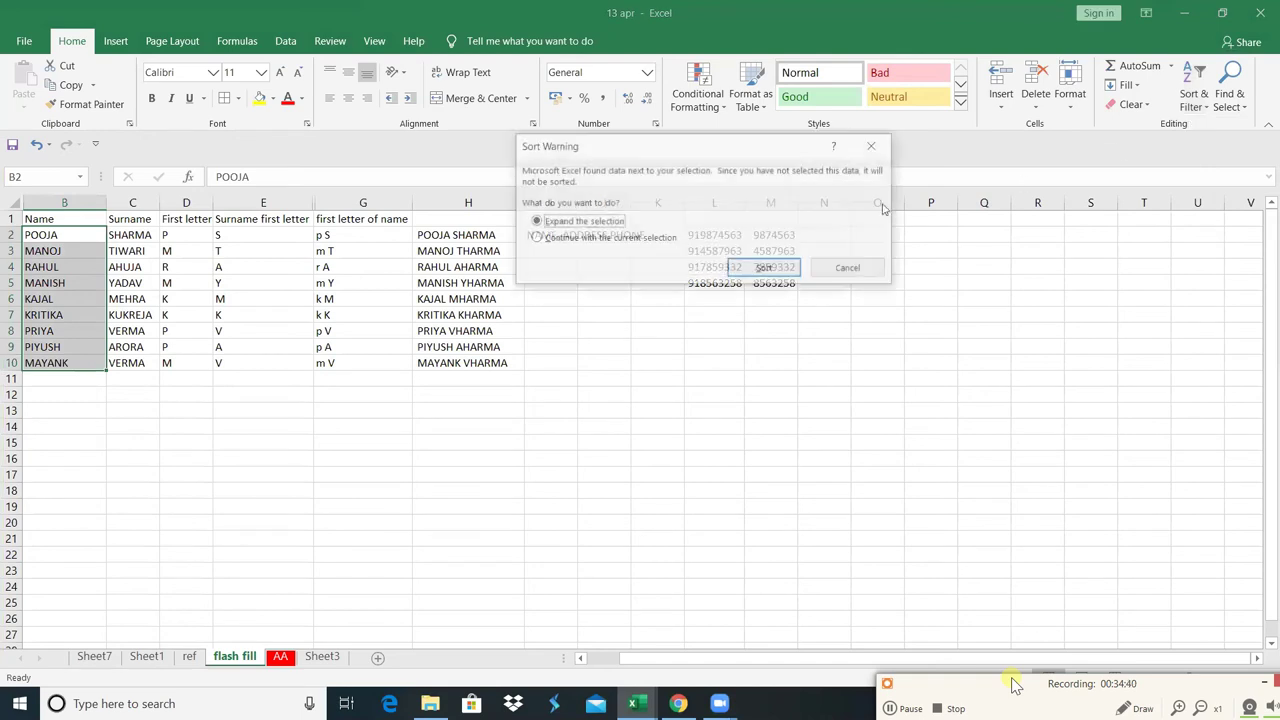
left_click(765, 271)
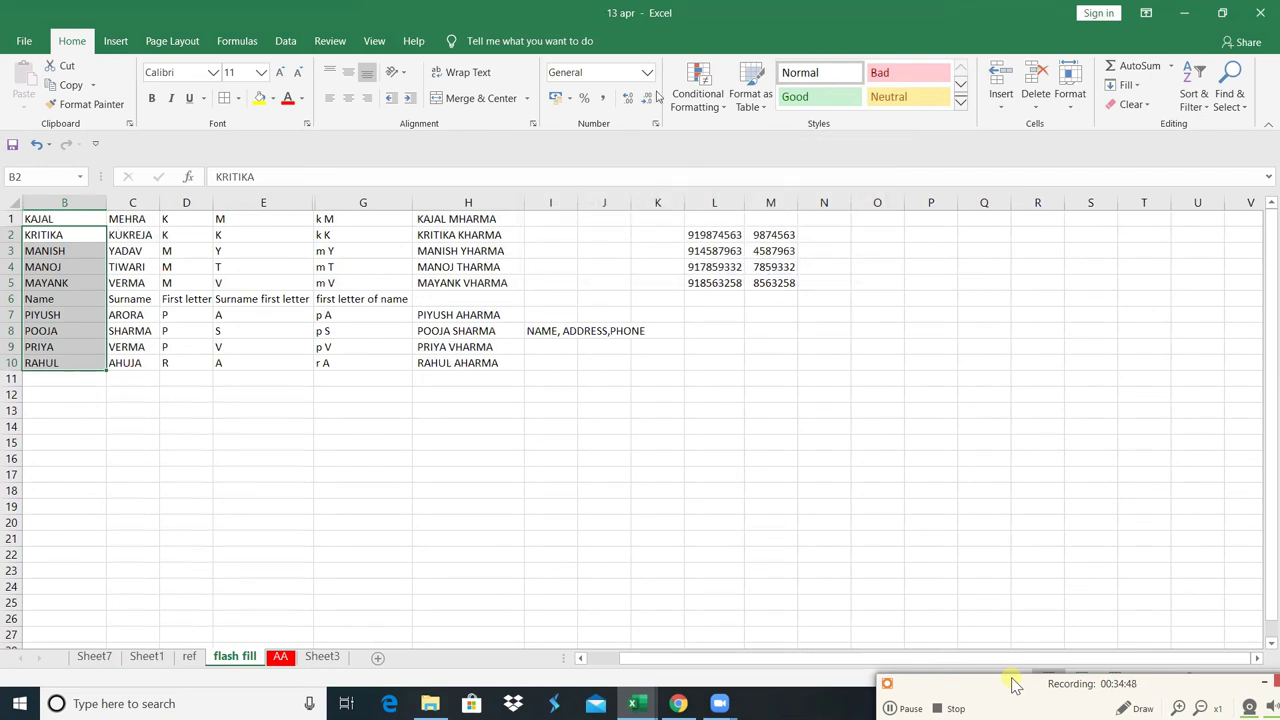
mouse_move(112, 284)
key("ctrl+q")
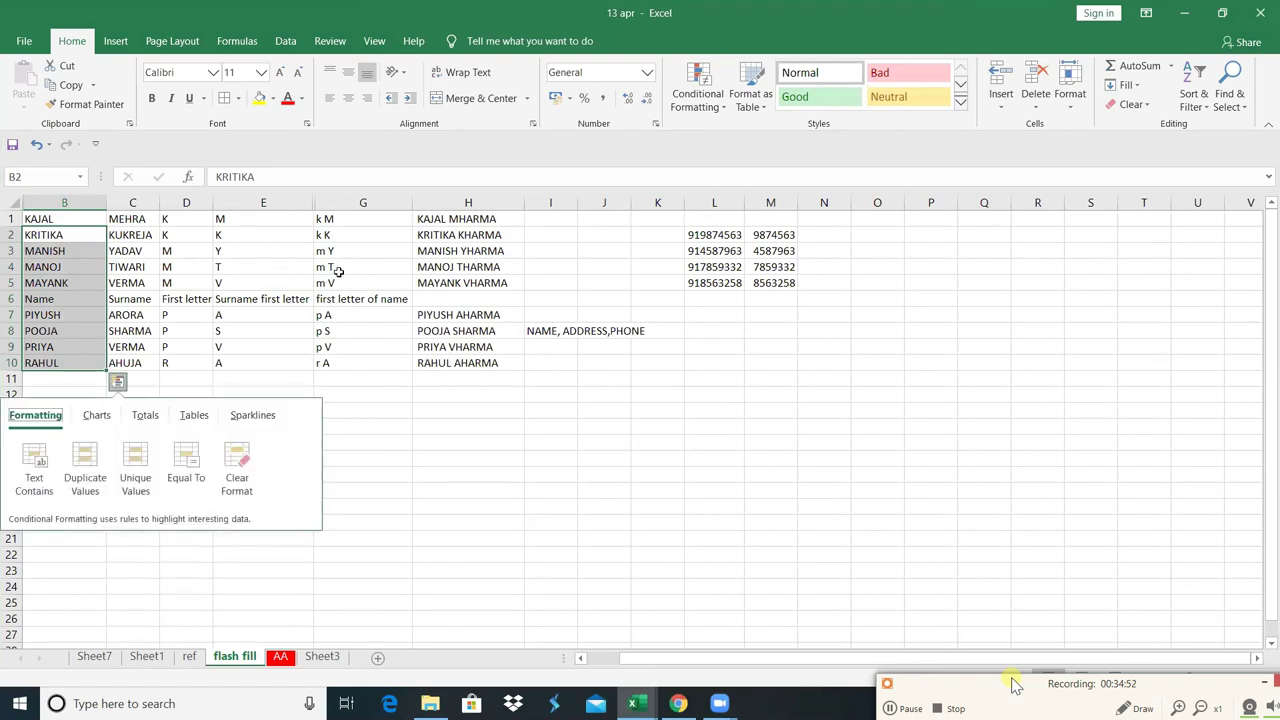
left_click(361, 391)
left_click(72, 217)
left_click_drag(66, 330, 63, 362)
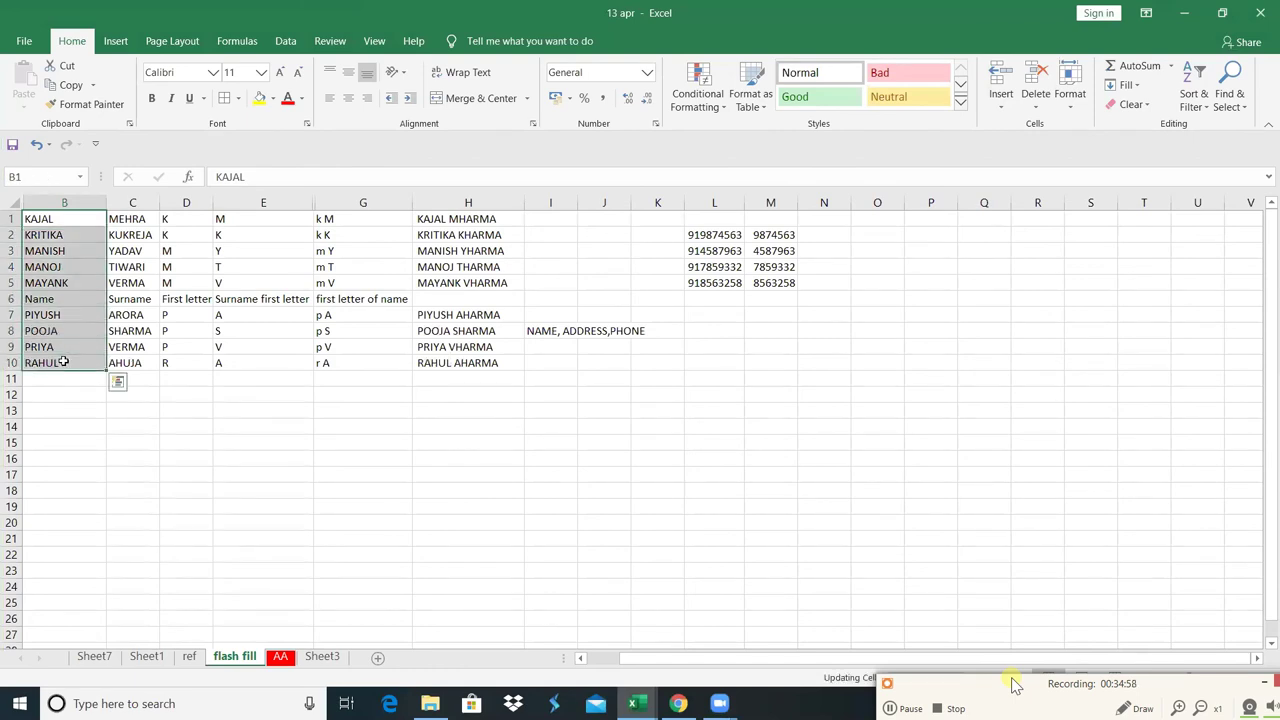
key("ctrl+z")
Step: Sort B2:B10 A to Z, continuing with the current selection only
left_click(215, 434)
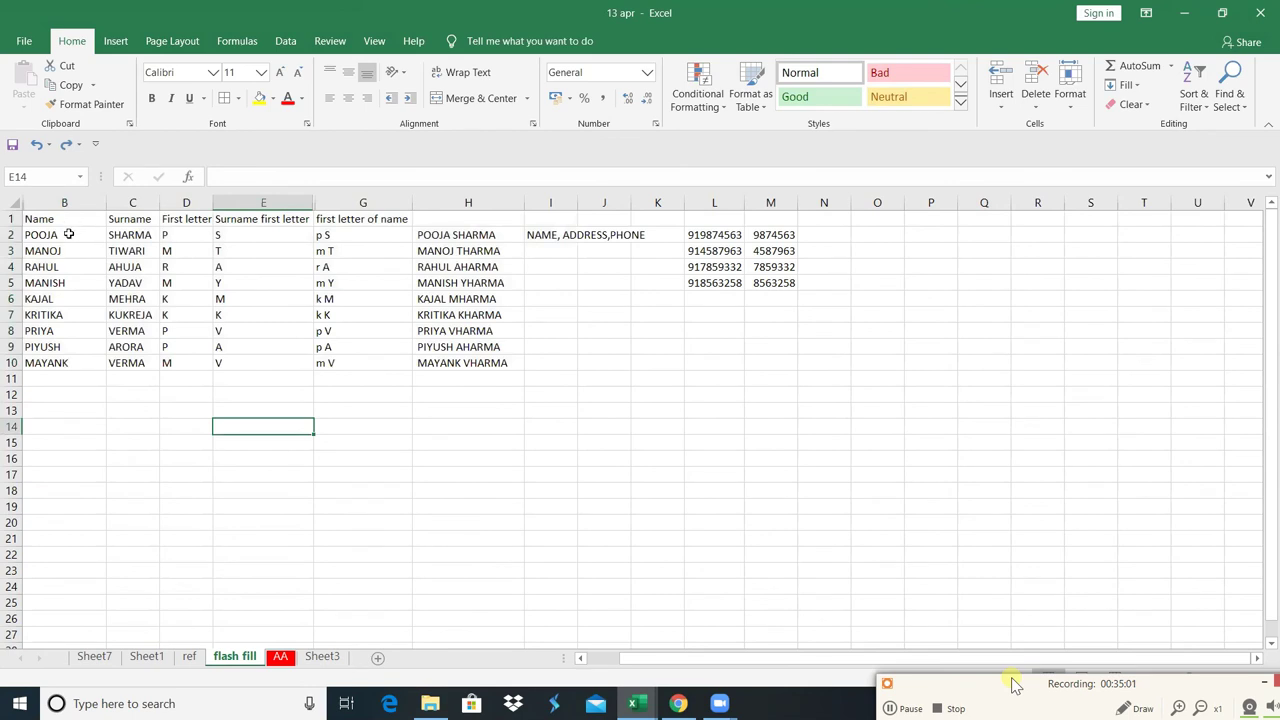
left_click_drag(68, 234, 62, 362)
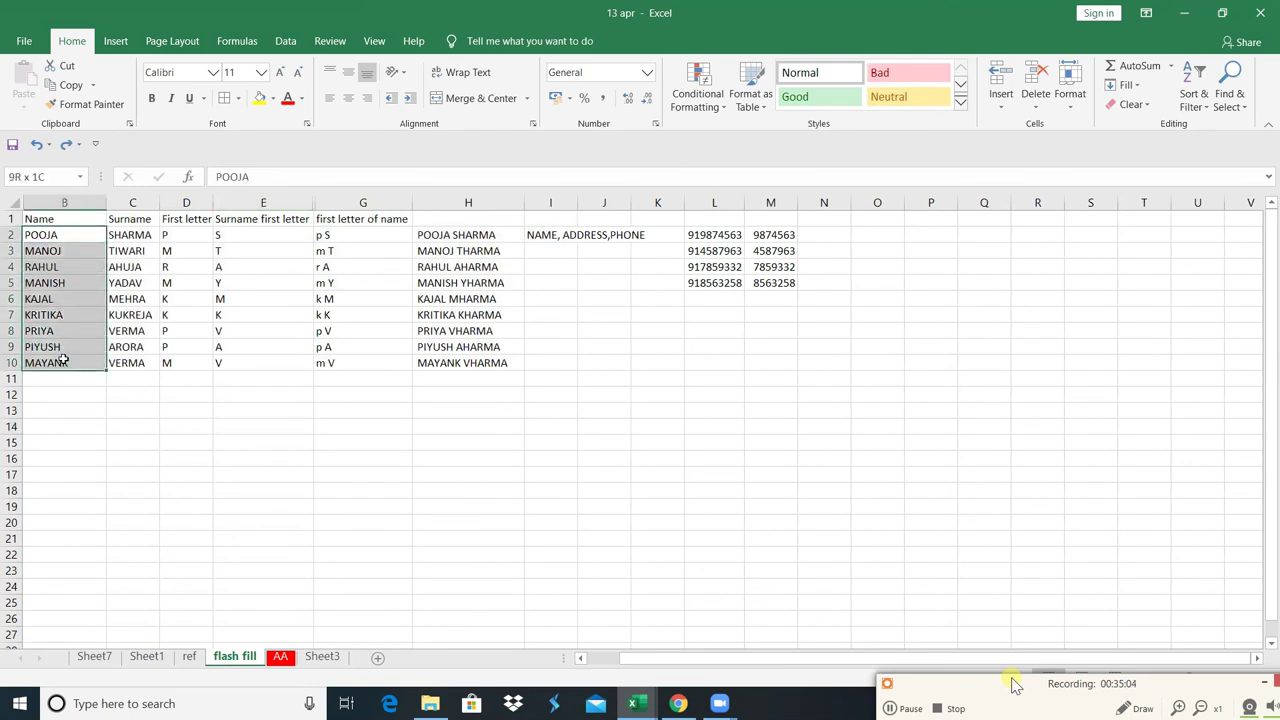
left_click(1192, 80)
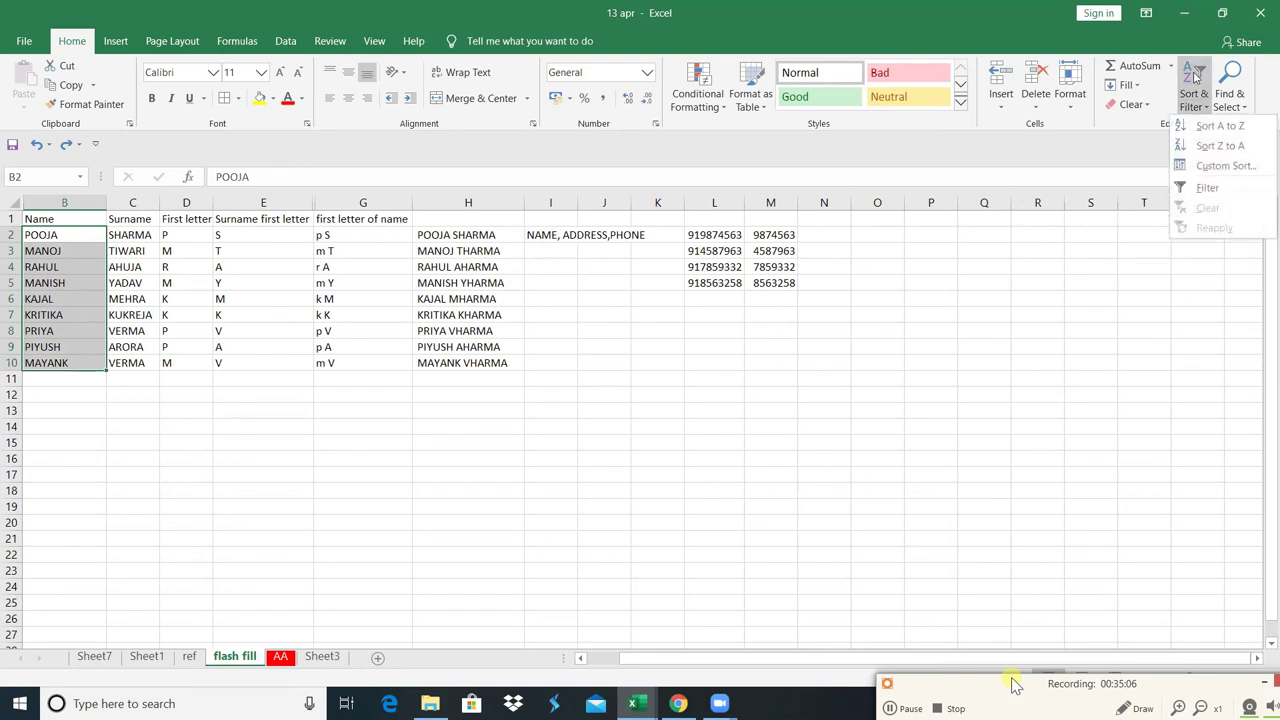
left_click(1212, 126)
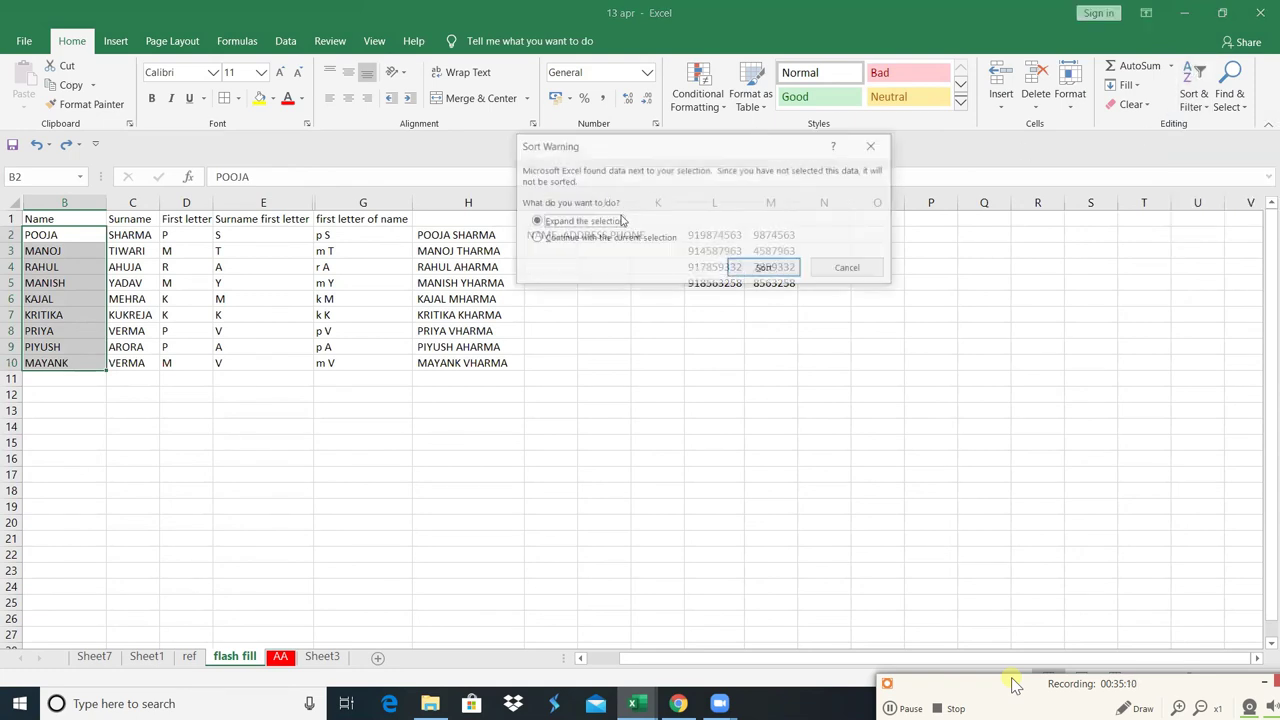
left_click(607, 240)
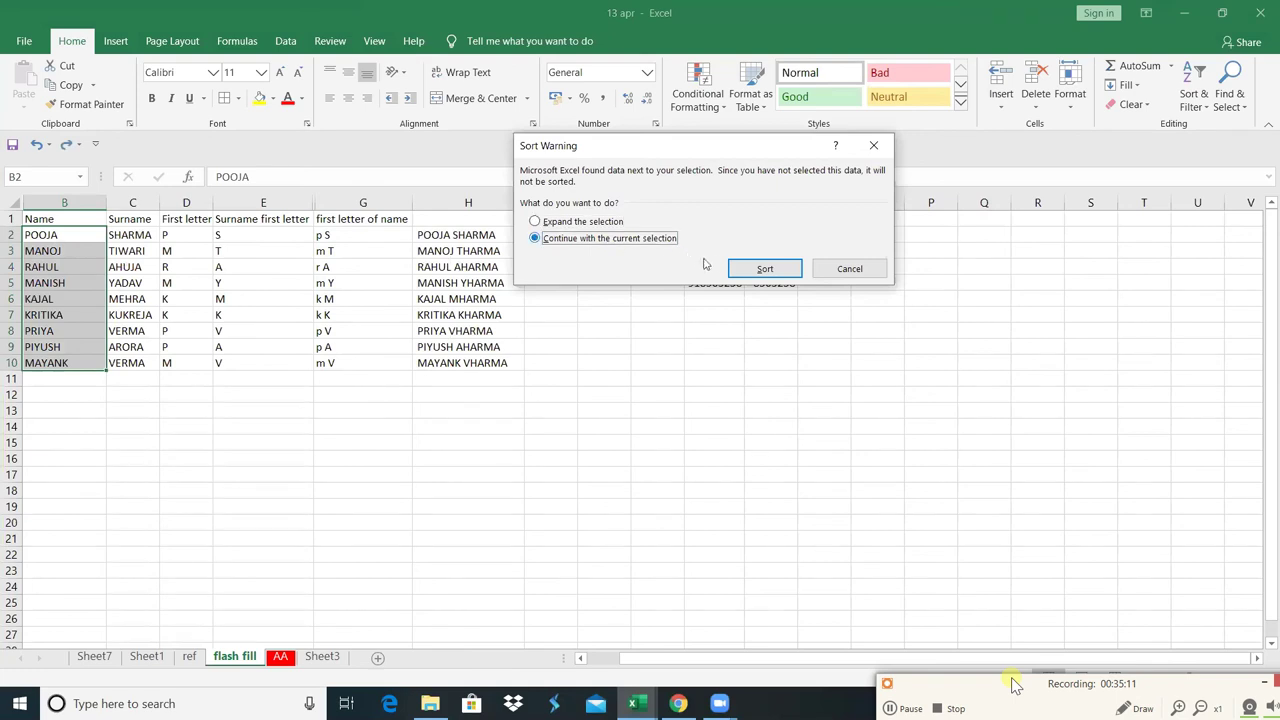
left_click(764, 270)
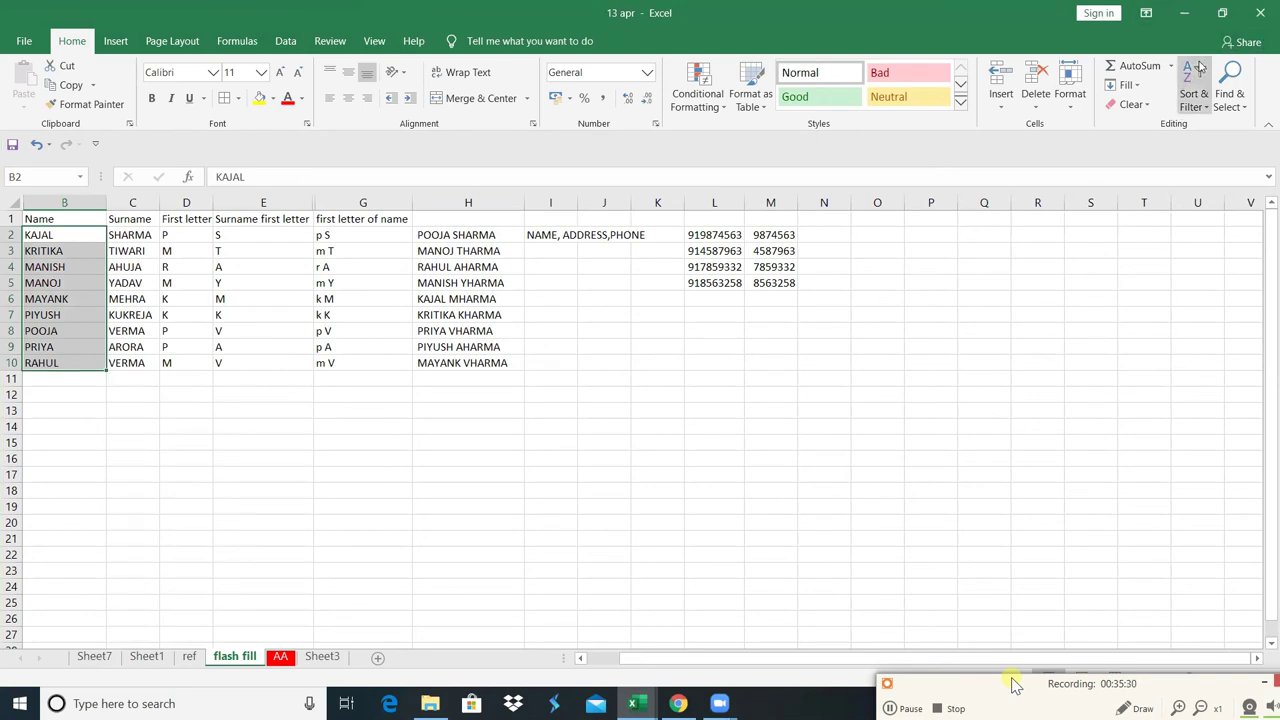
Step: Sort only the names in B2:B10 Z to A, RAHUL down to KAJAL, leaving other columns unchanged
left_click(1220, 100)
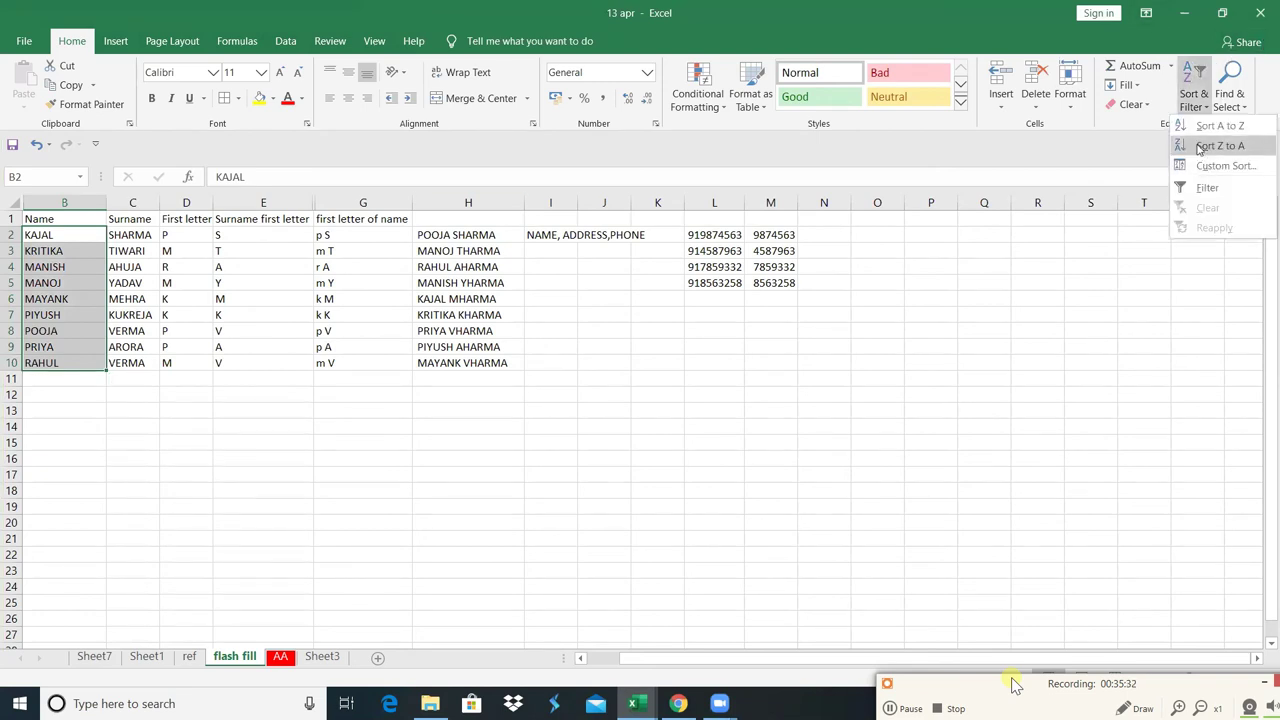
left_click(1218, 145)
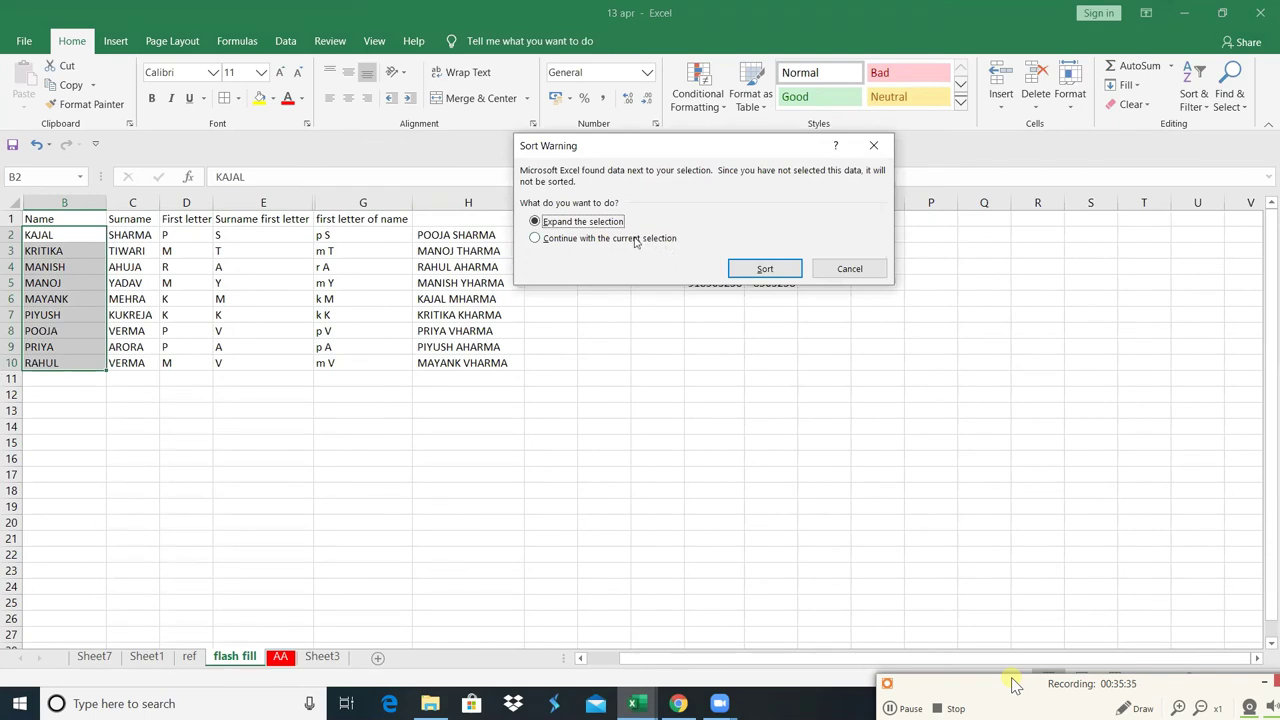
left_click(635, 240)
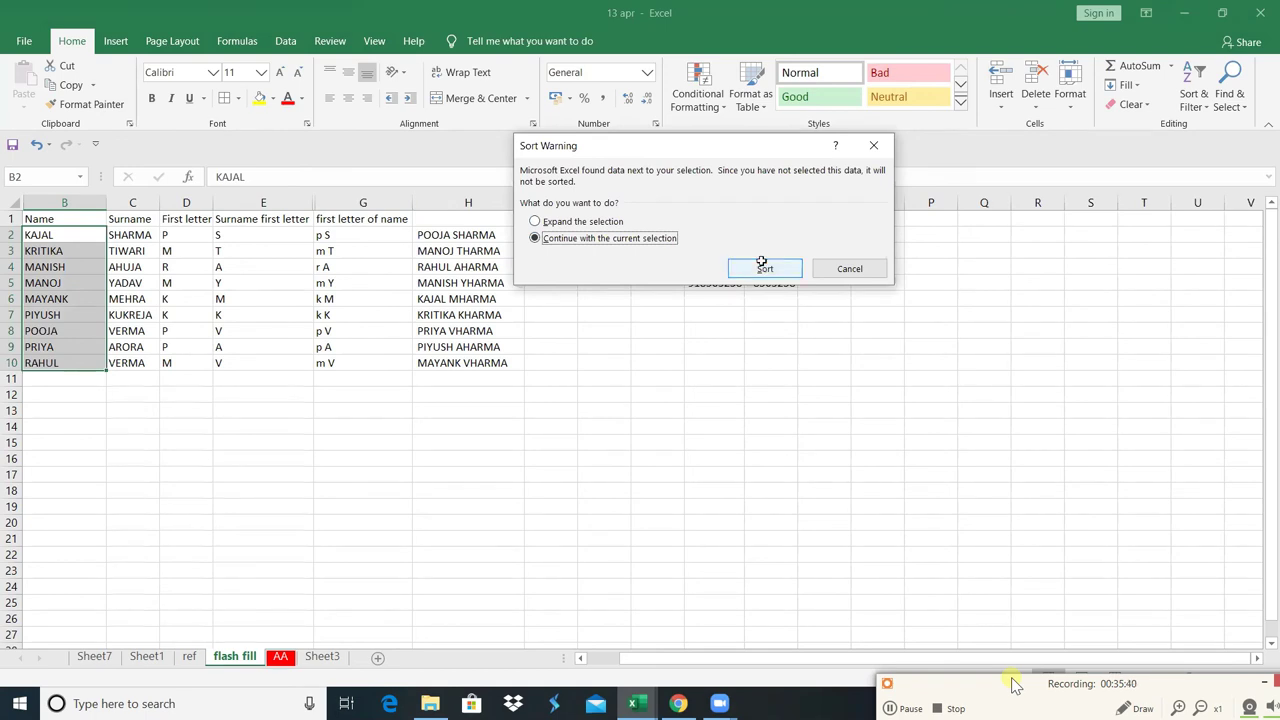
left_click(763, 267)
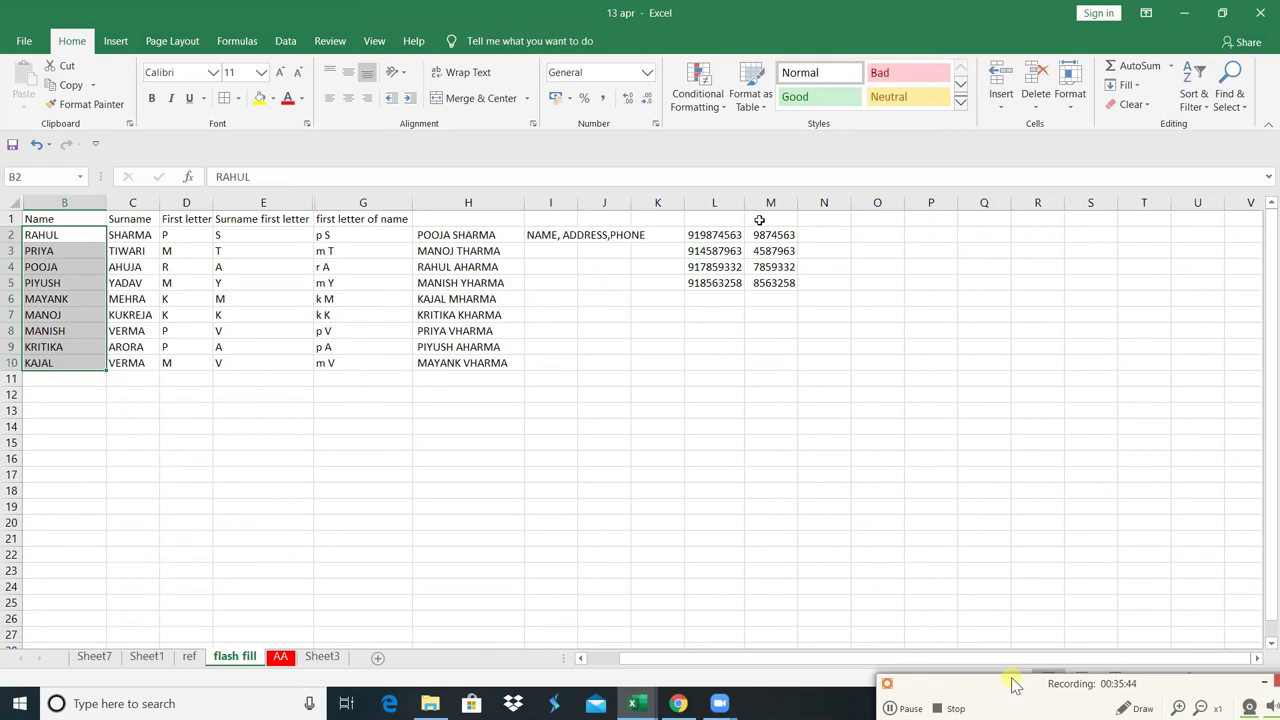
left_click(271, 261)
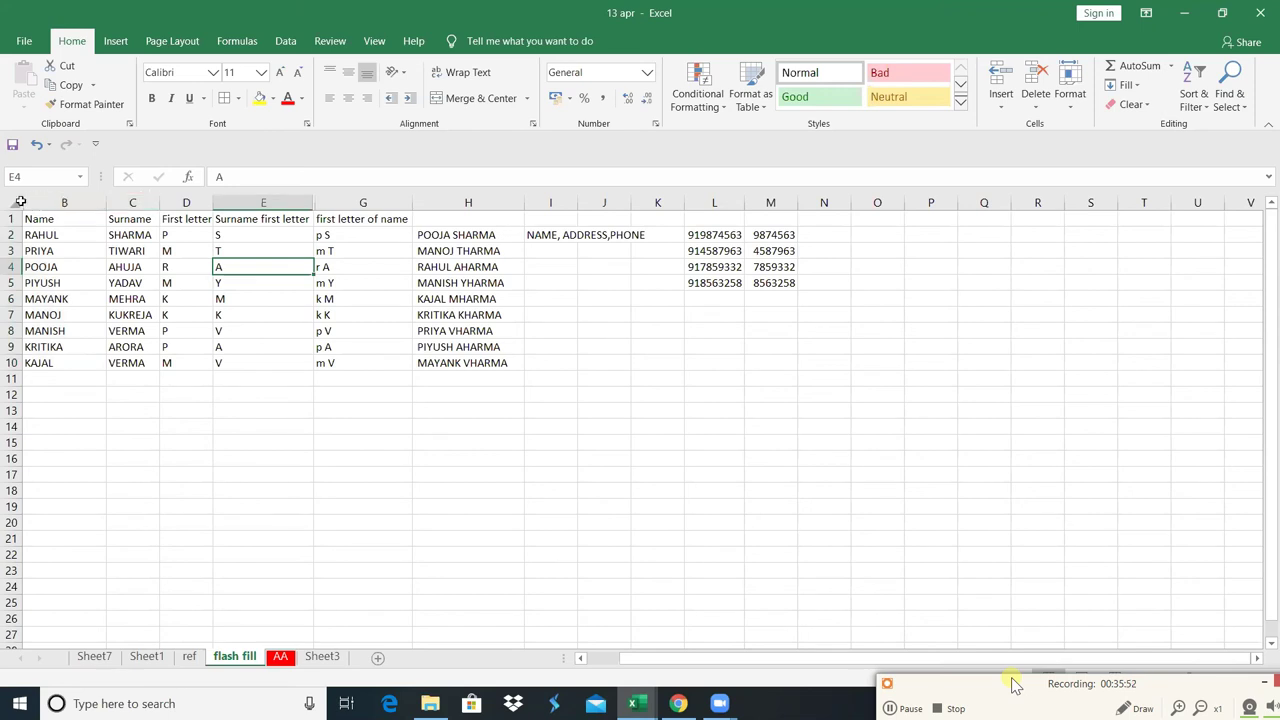
Step: Select the whole sheet and unhide the Name Surname and name surname columns
left_click(38, 202)
key("ctrl+a")
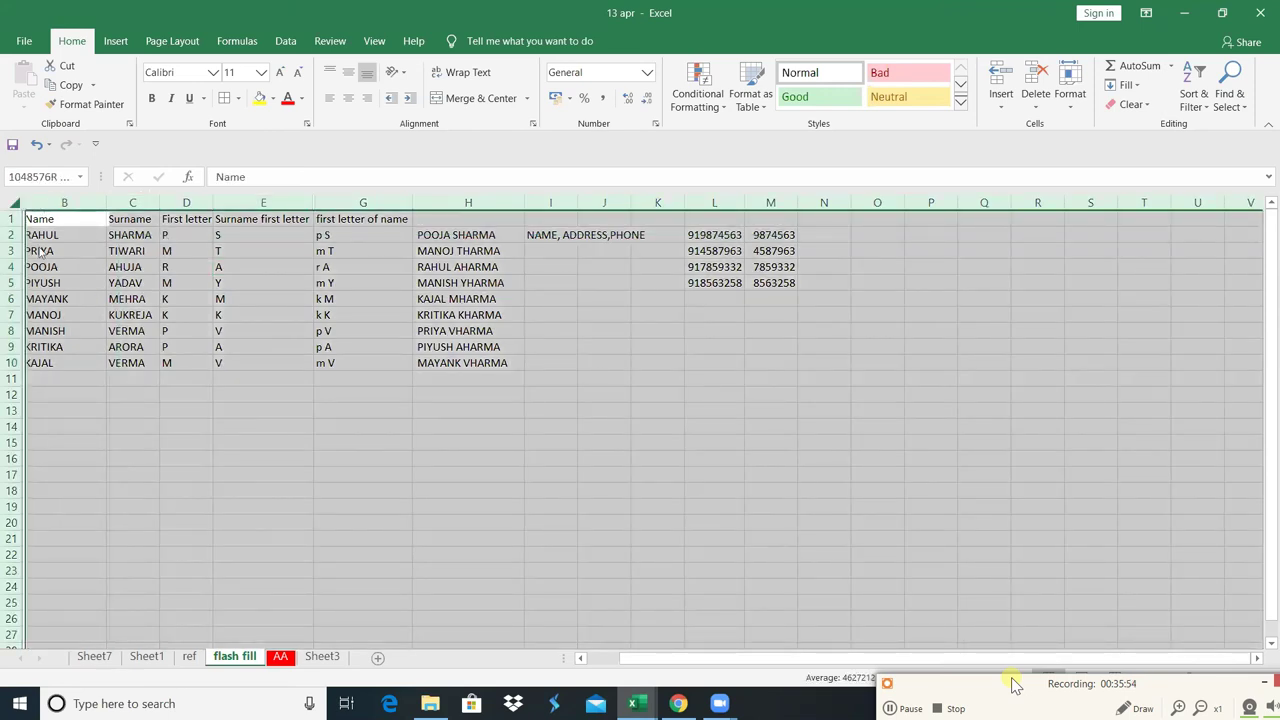
right_click(40, 456)
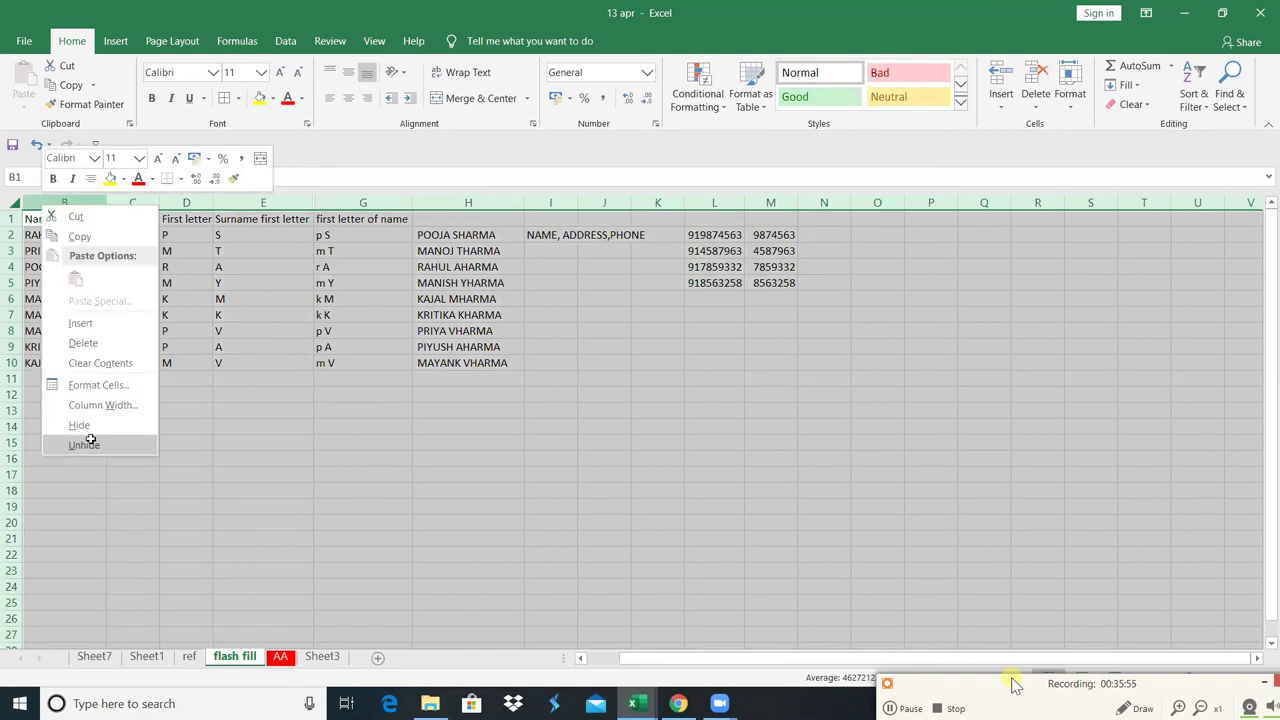
key("Escape")
left_click(206, 426)
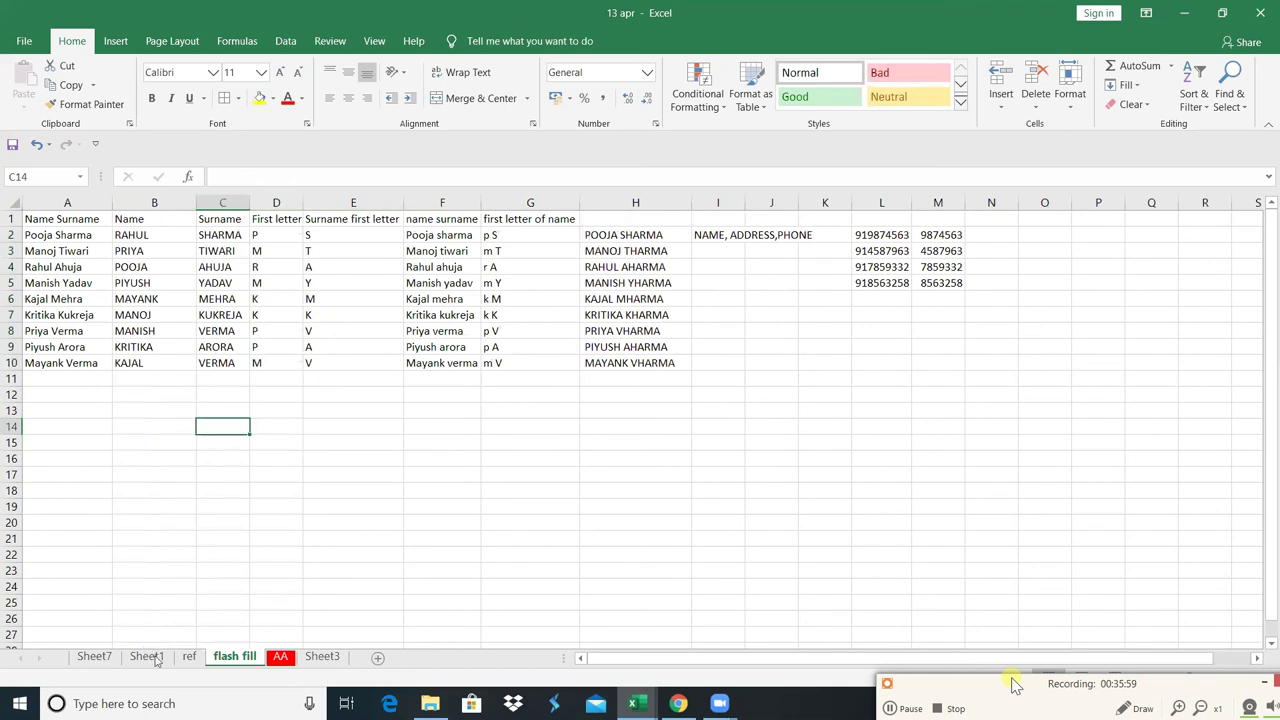
Step: Switch to Sheet1, move to cell G5, and glance at the Data tab before returning to Home
left_click(153, 658)
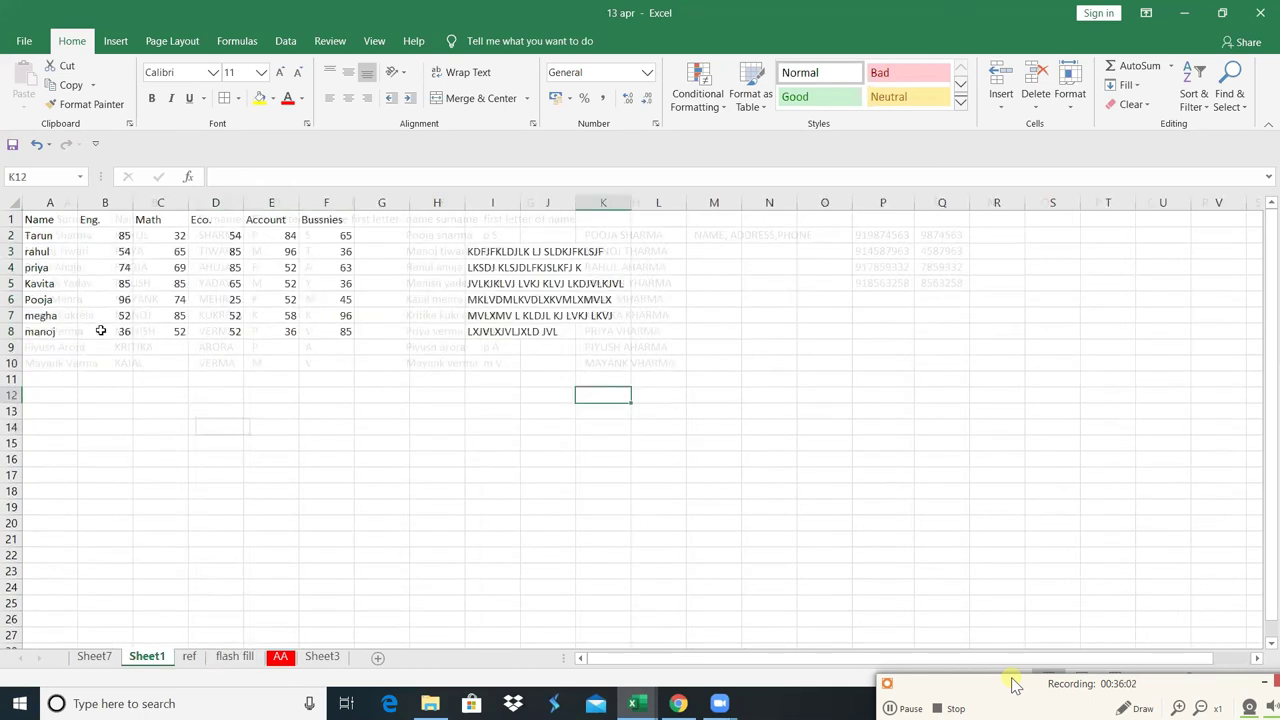
left_click(97, 313)
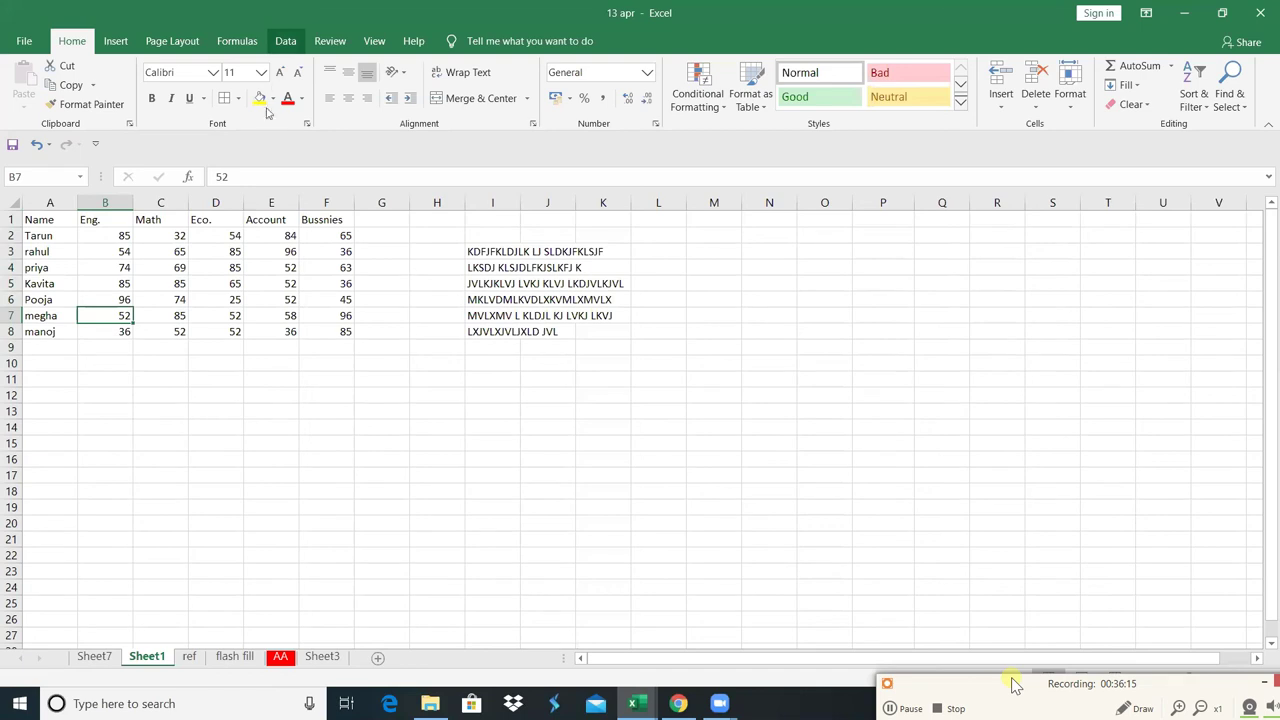
key("Right")
key("Right")
key("Right")
key("Up")
key("Up")
left_click(287, 45)
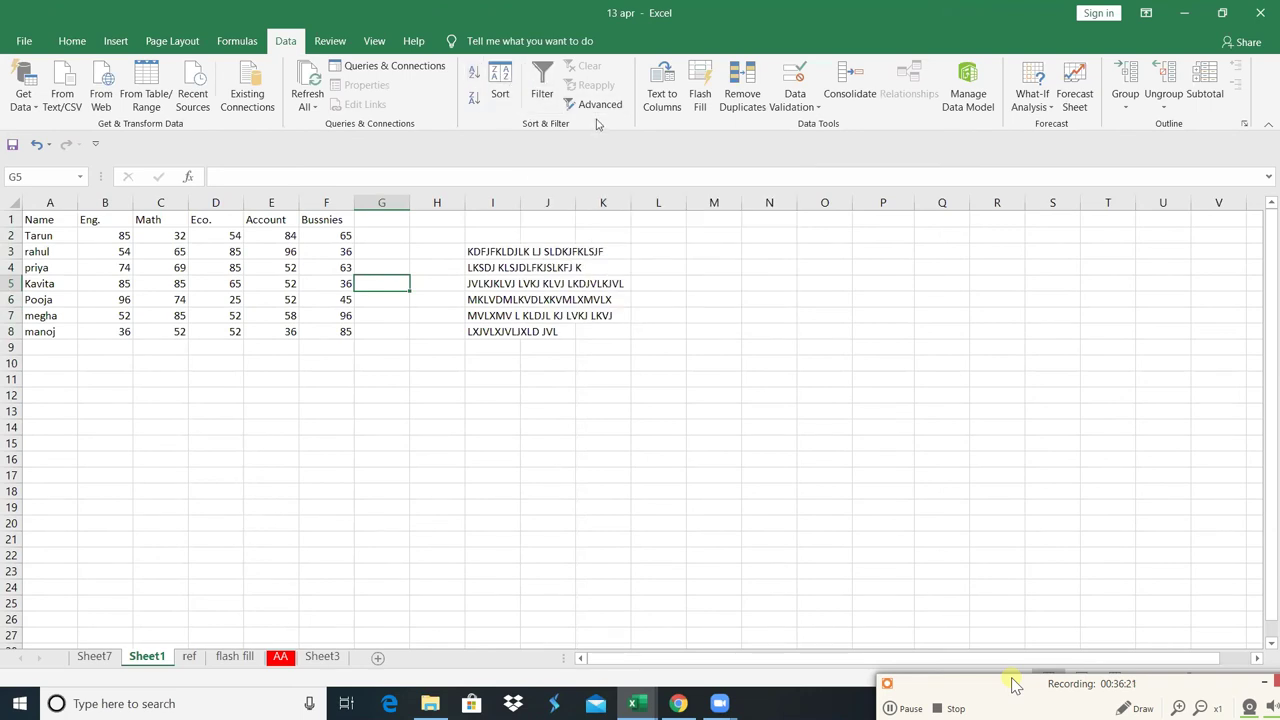
left_click(74, 44)
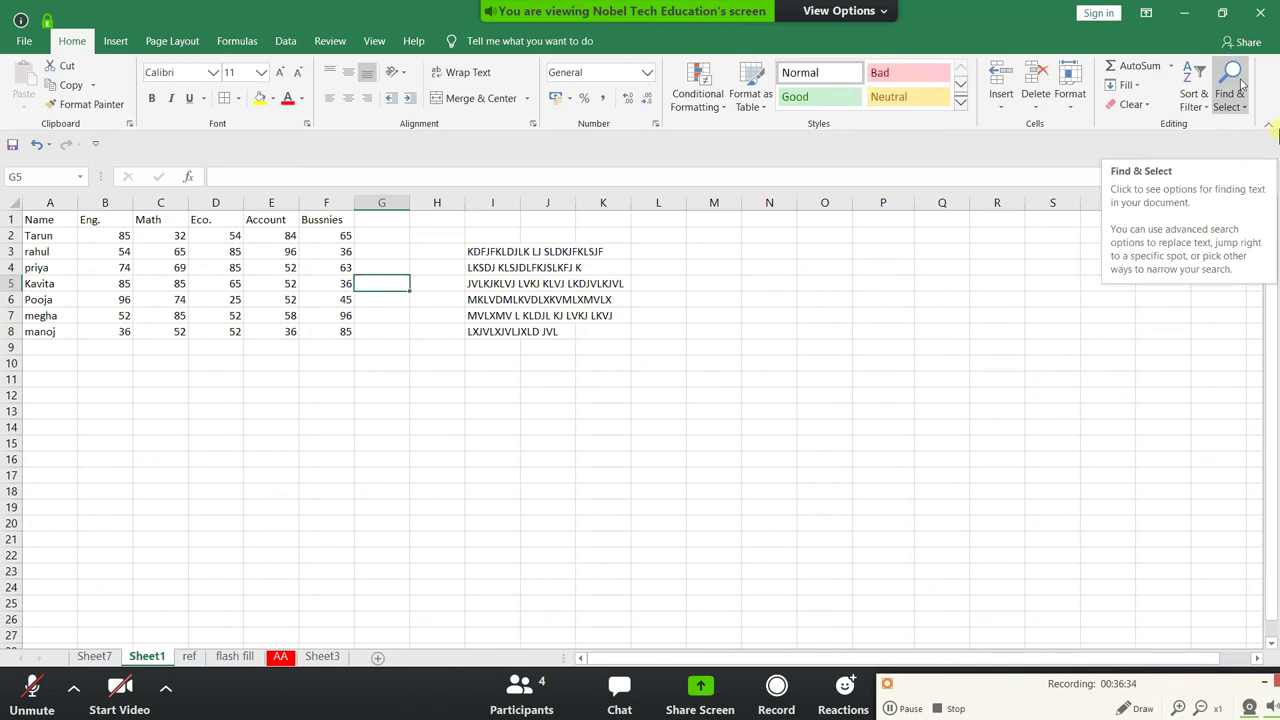
Step: Find PRIYA on Sheet1, landing on priya in cell A4
left_click(1241, 85)
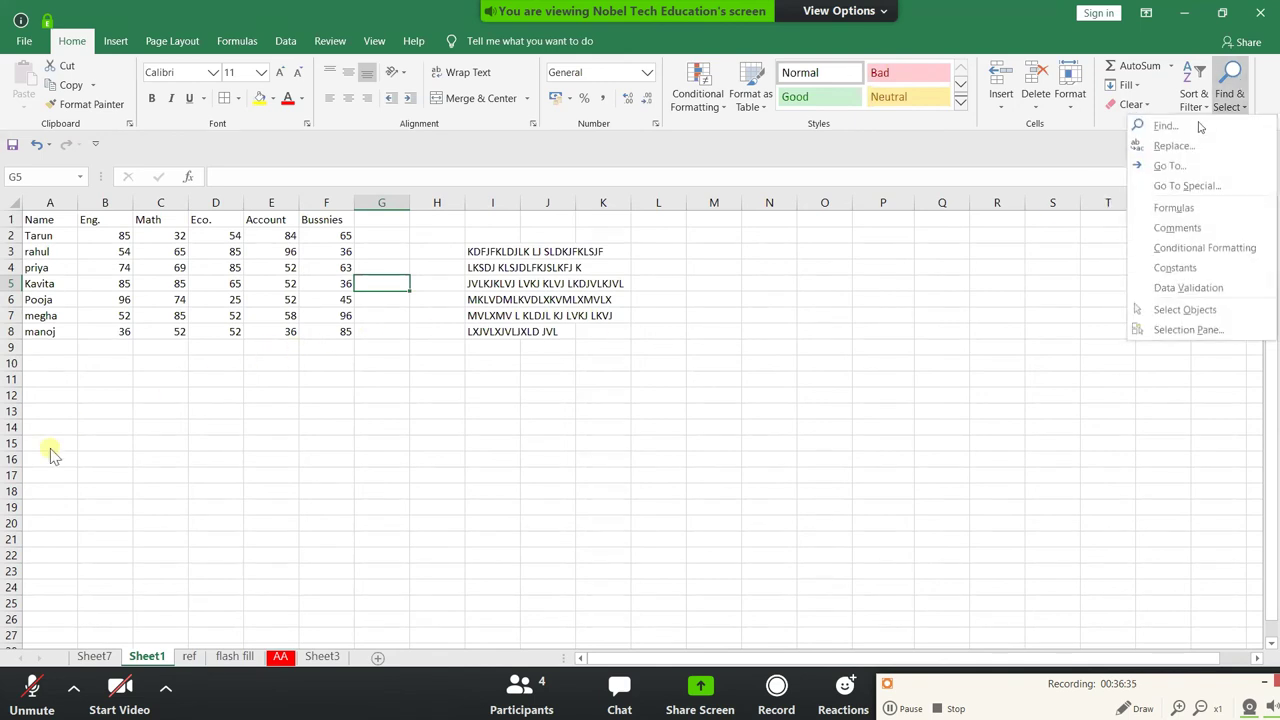
left_click(1197, 128)
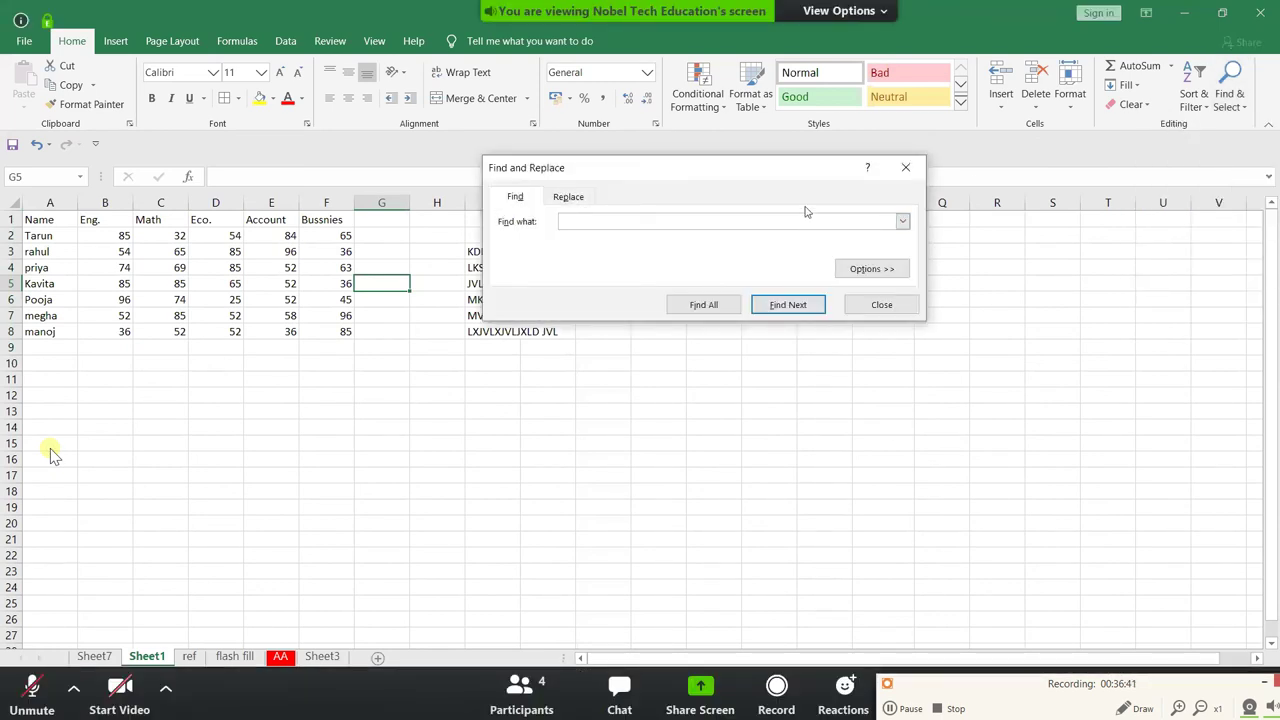
type("P")
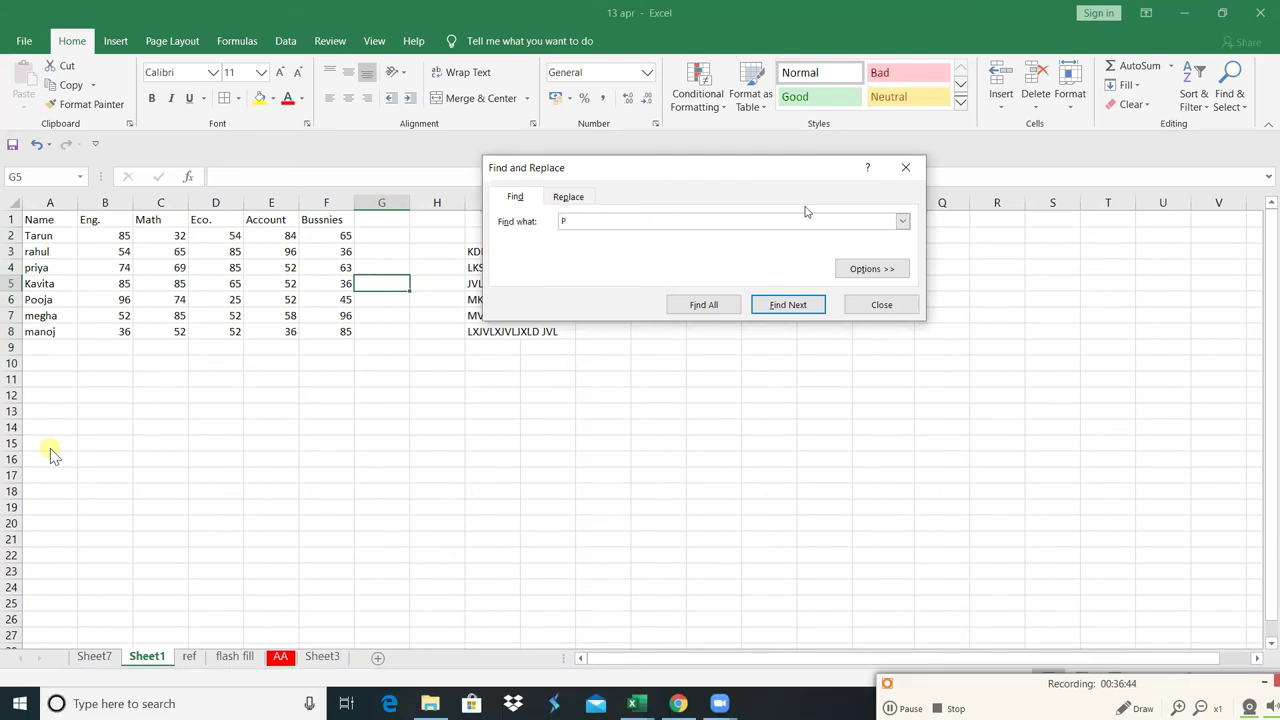
type("RIYA")
left_click(772, 308)
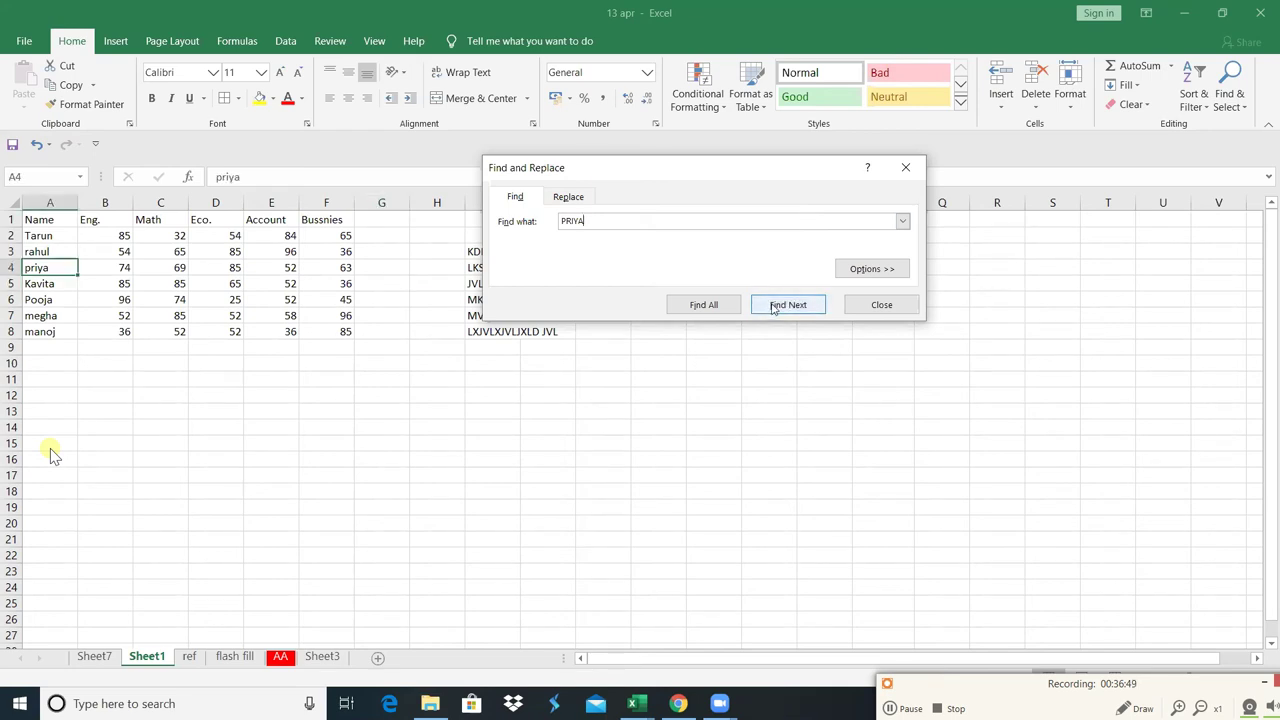
left_click(772, 308)
left_click(772, 308)
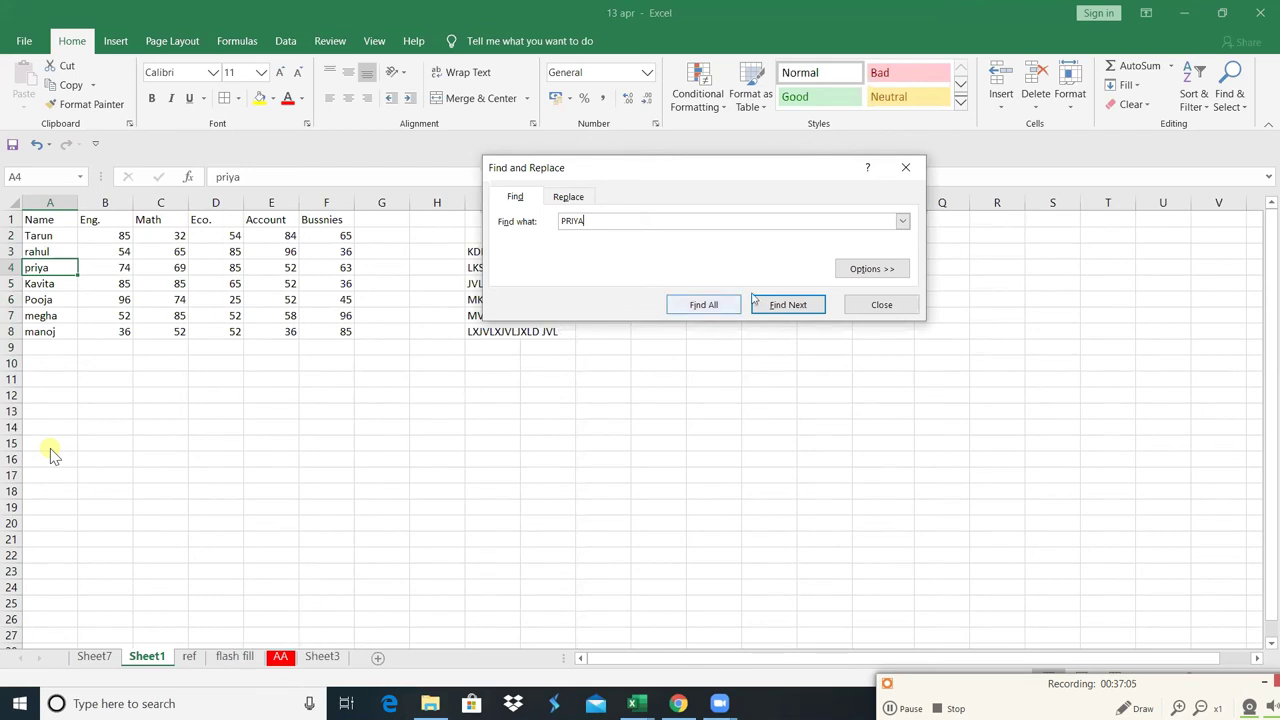
Step: Set the Find search scope Within to Workbook
left_click(862, 270)
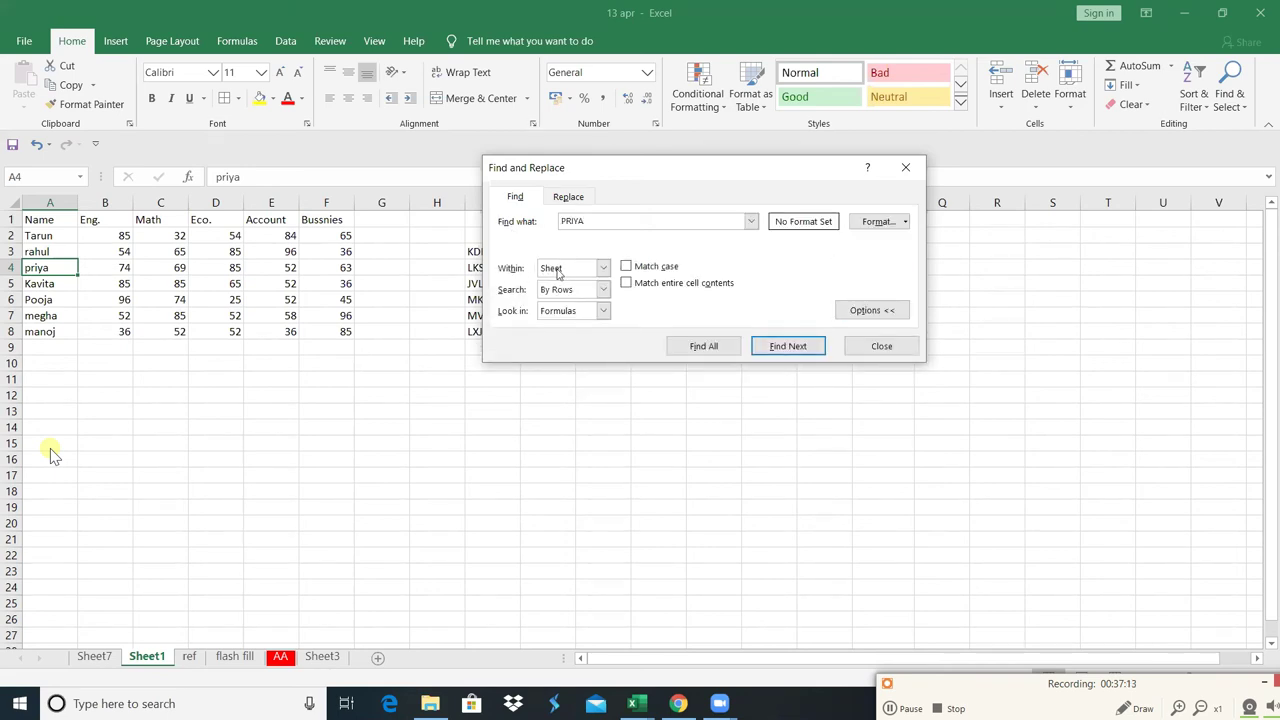
left_click(557, 270)
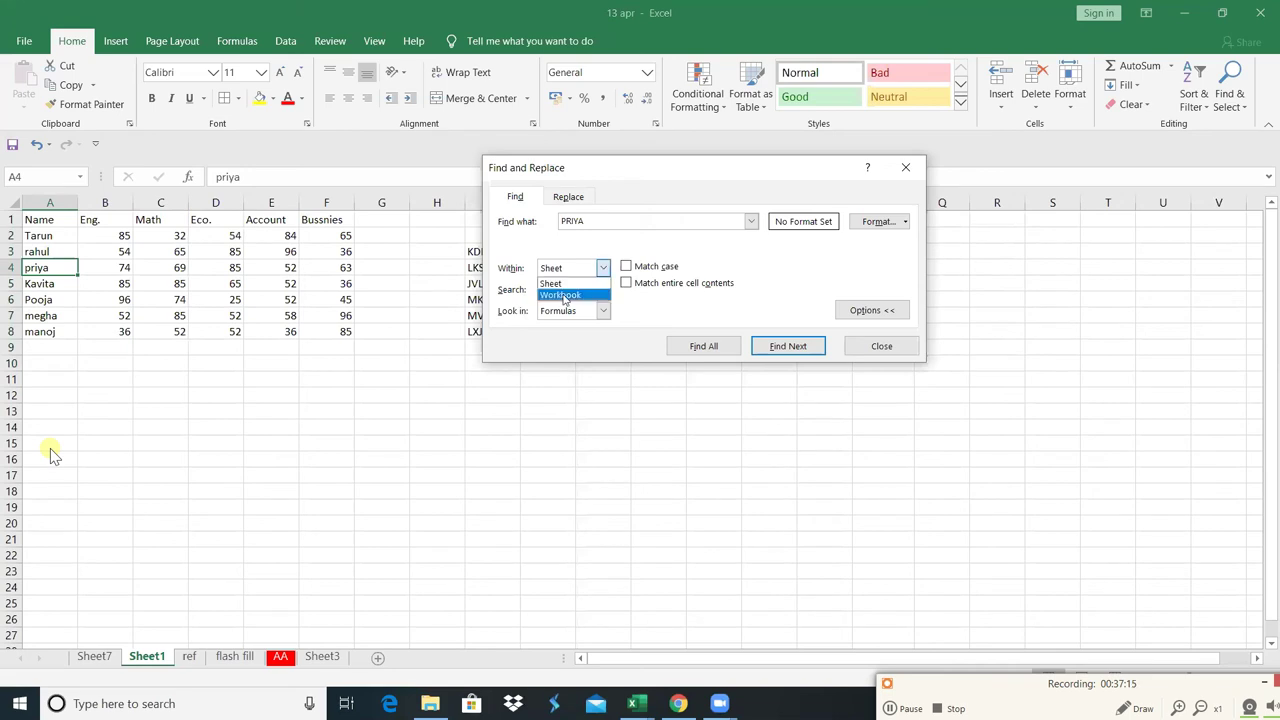
left_click(563, 296)
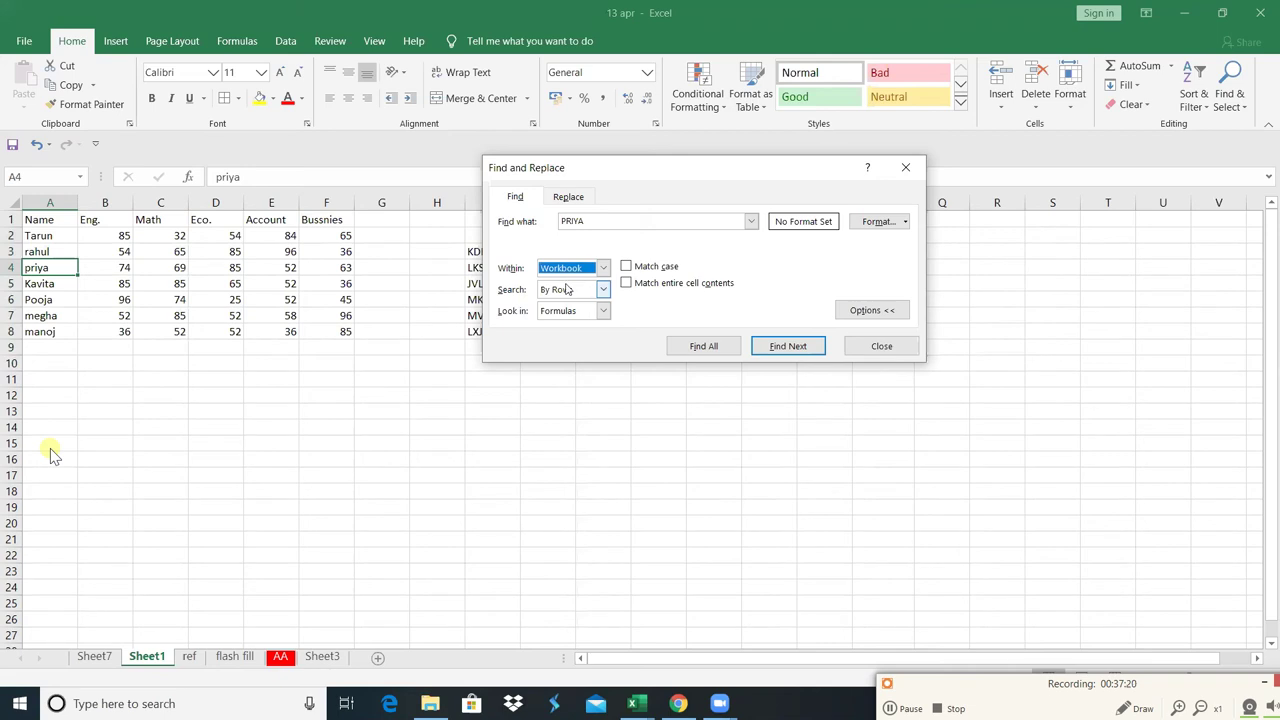
key("Tab")
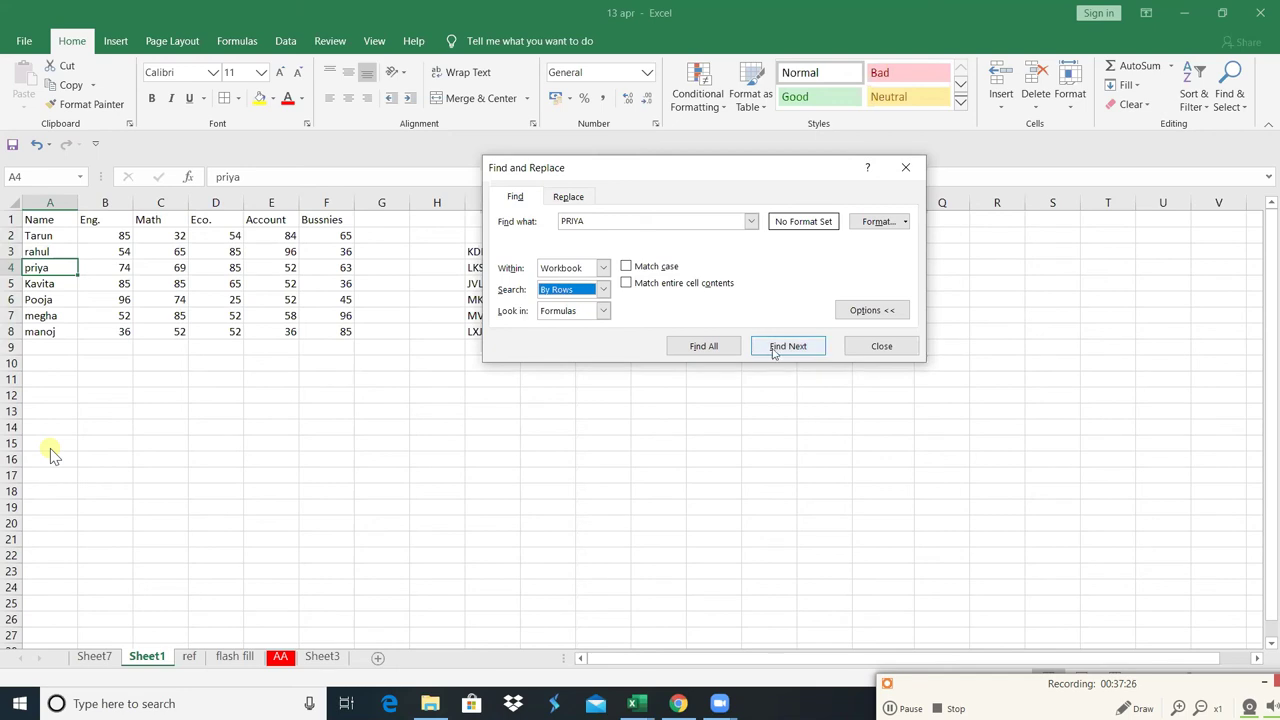
left_click(773, 352)
left_click(773, 352)
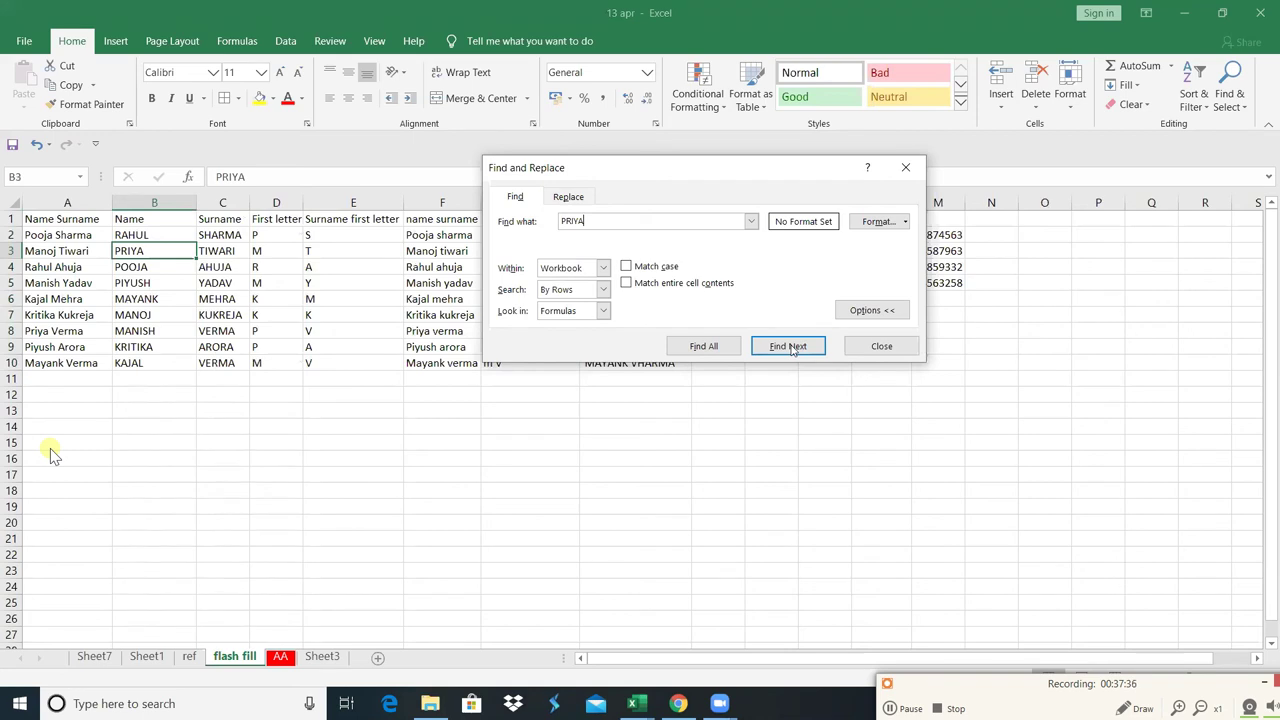
left_click(788, 347)
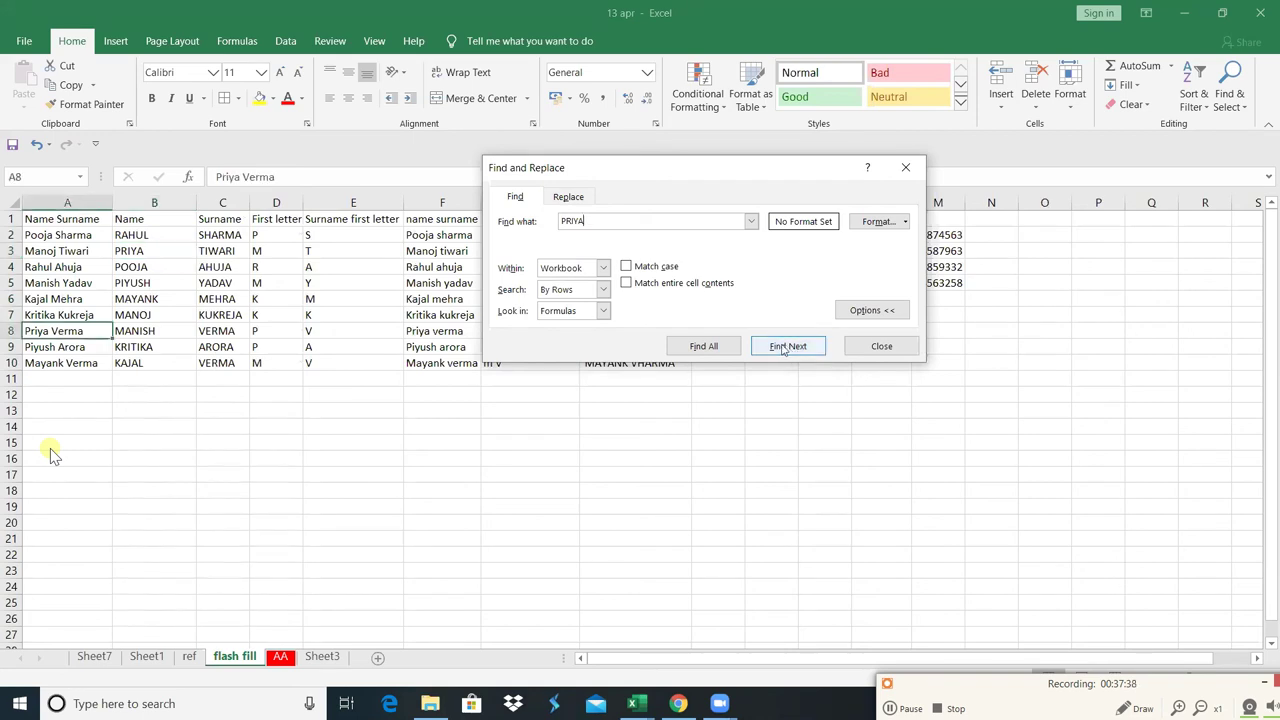
left_click(788, 347)
left_click(788, 347)
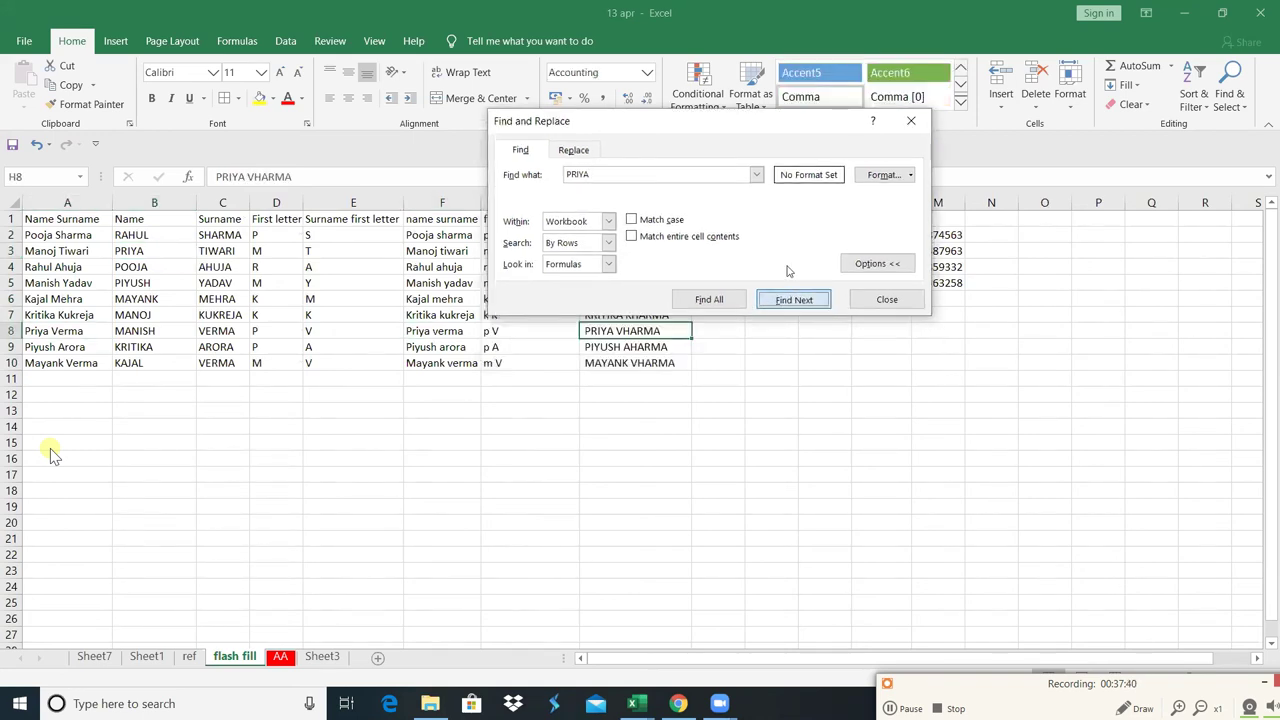
left_click(787, 271)
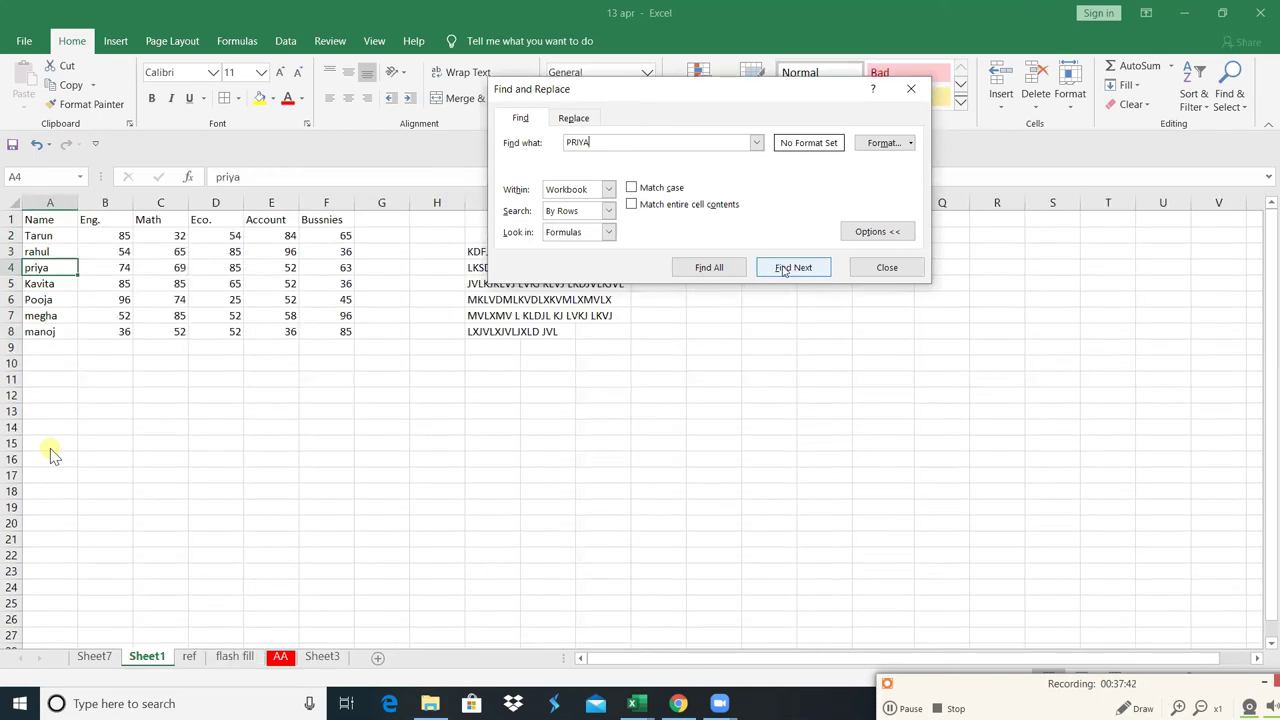
left_click(785, 271)
left_click(785, 271)
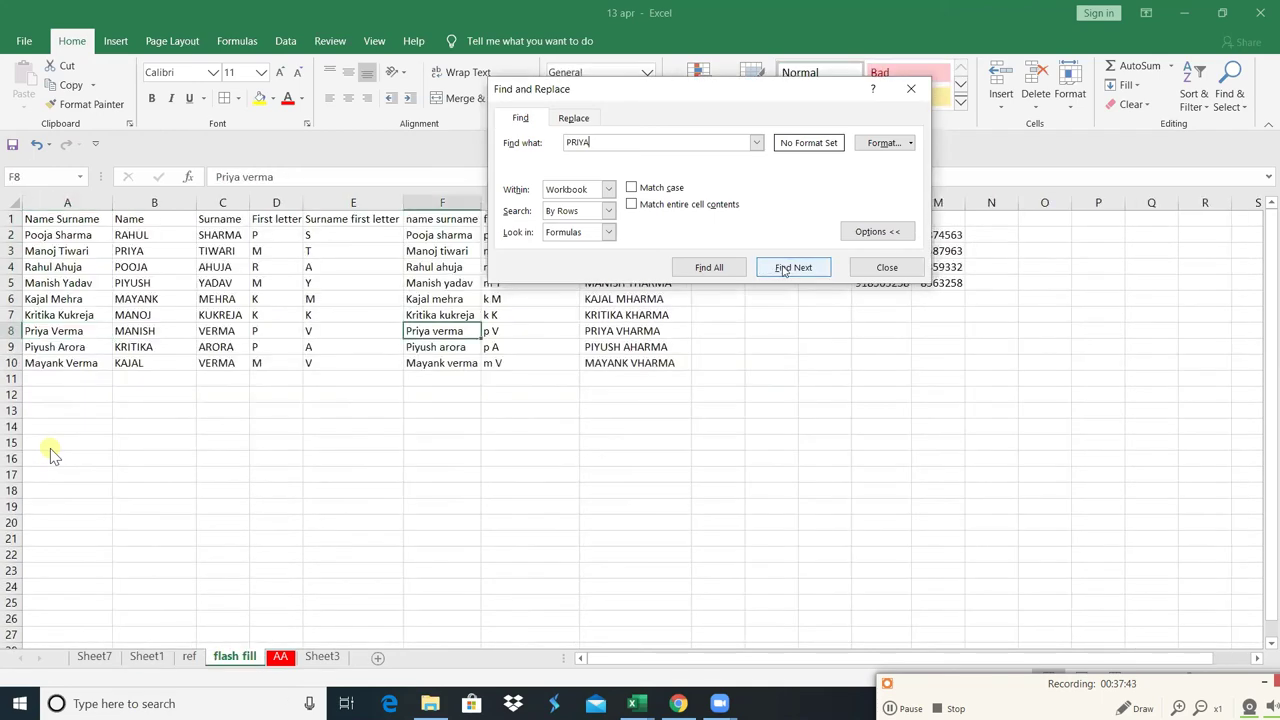
left_click(785, 271)
left_click(785, 271)
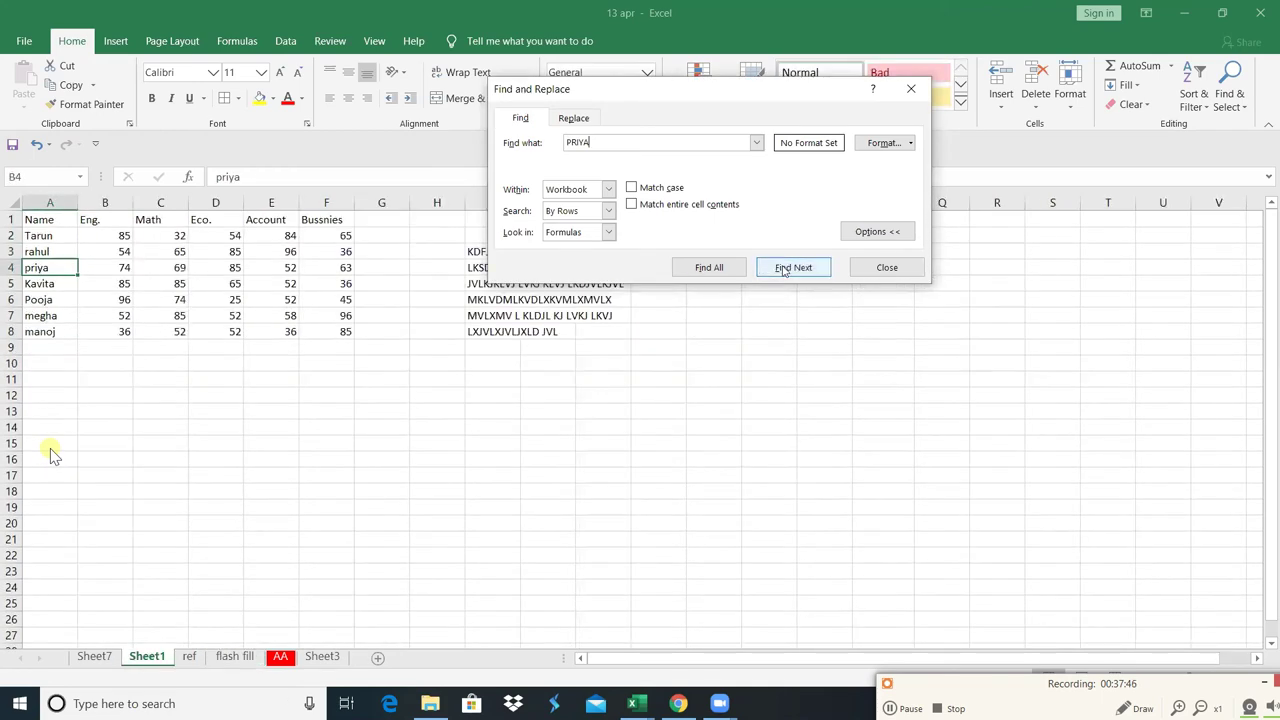
left_click(785, 271)
left_click(785, 271)
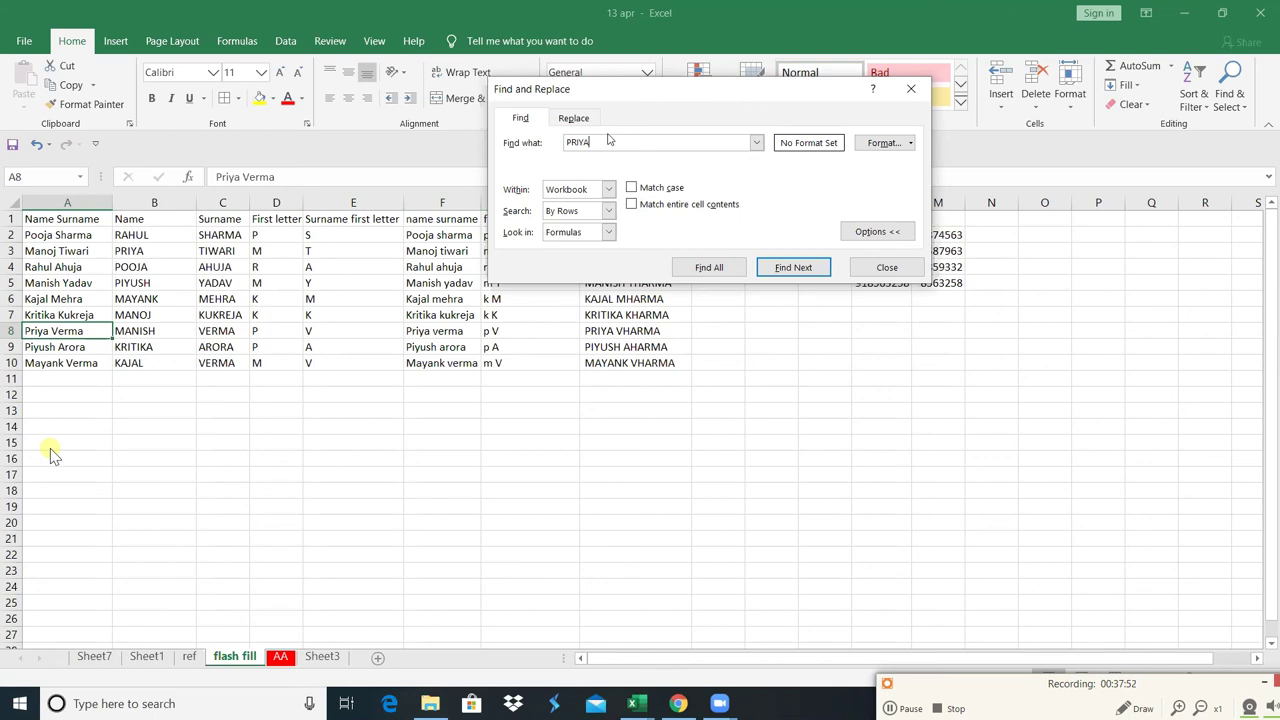
Step: On the Replace tab, edit the Find what search term
left_click(575, 118)
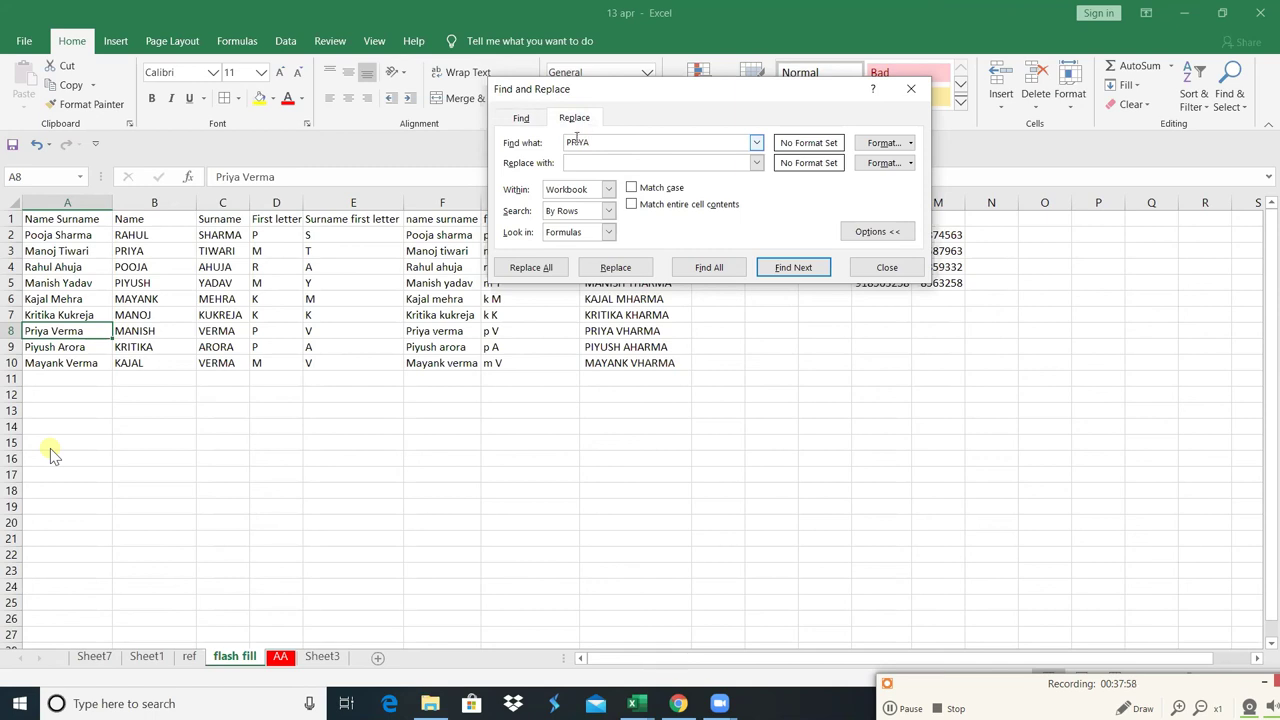
left_click_drag(599, 140, 557, 137)
left_click(604, 145)
type("MEH")
type("A")
key("Left")
type("R")
key("BackSpace")
key("BackSpace")
key("BackSpace")
key("BackSpace")
type("V")
key("BackSpace")
type("A")
Step: Replace PRIYA with TARUNA in cells F8 and B3
left_click(639, 168)
type("TARUN")
type("A")
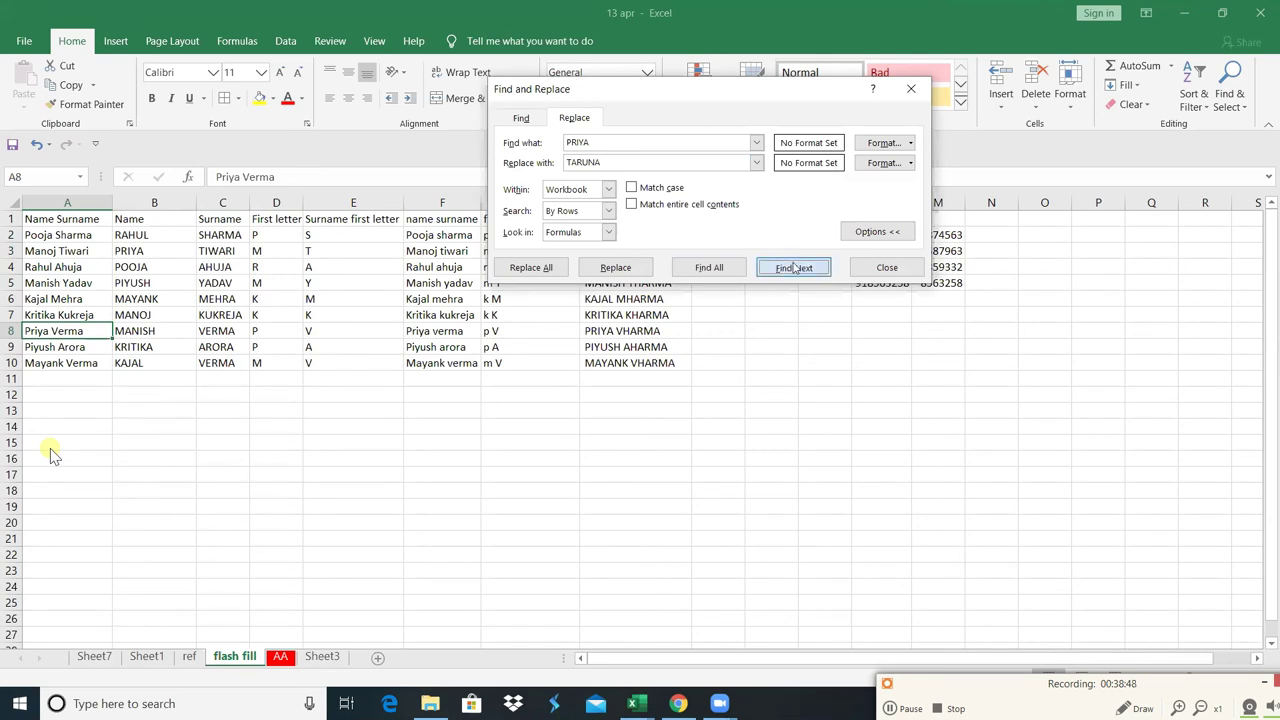
left_click(793, 268)
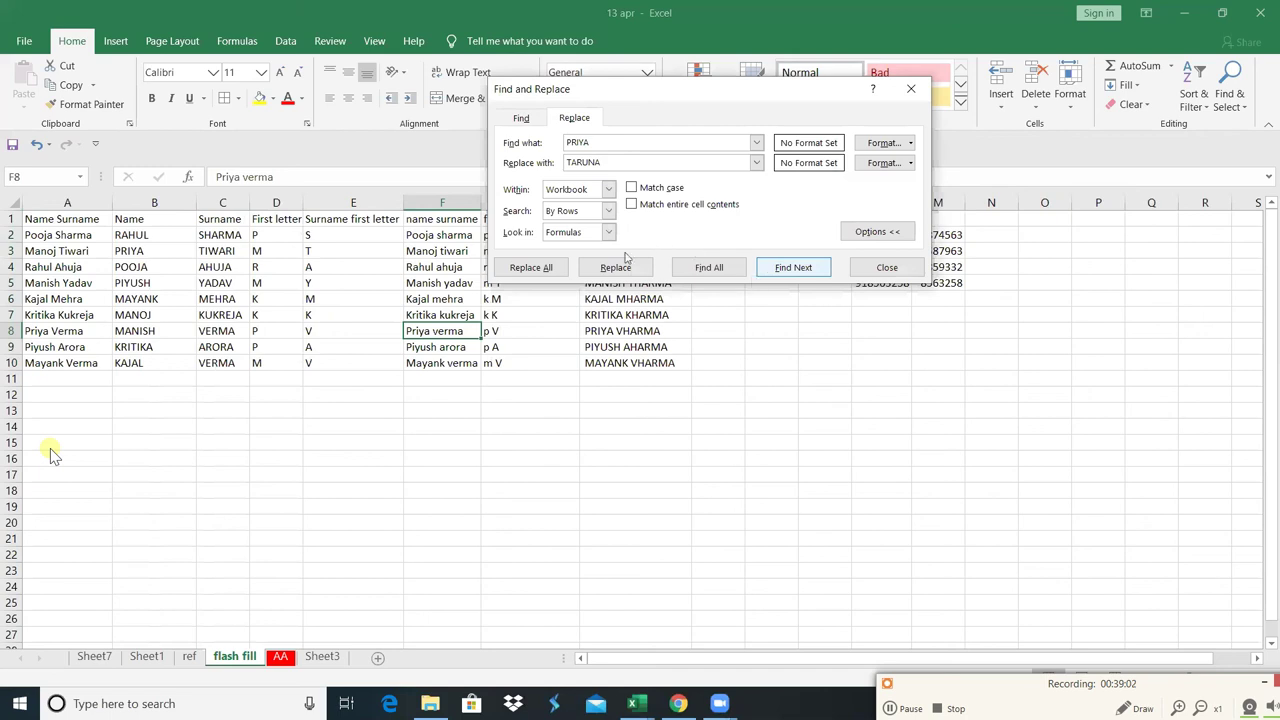
key("alt+r")
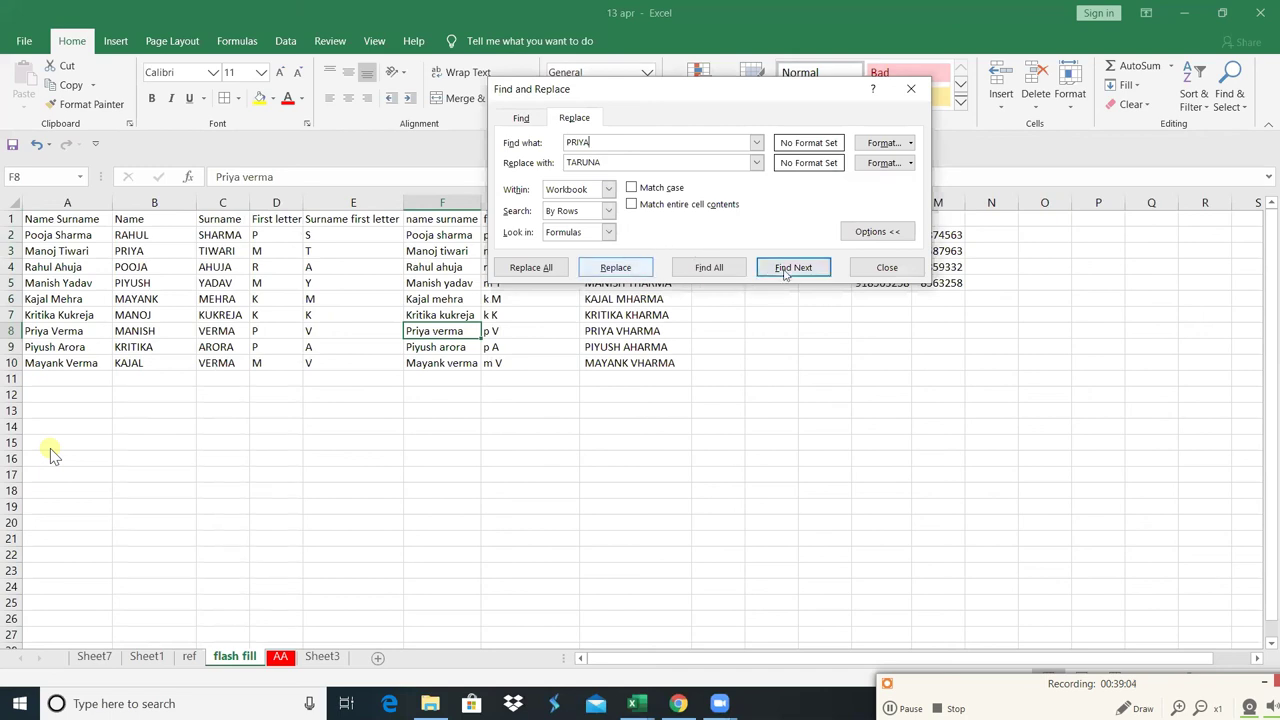
left_click(786, 268)
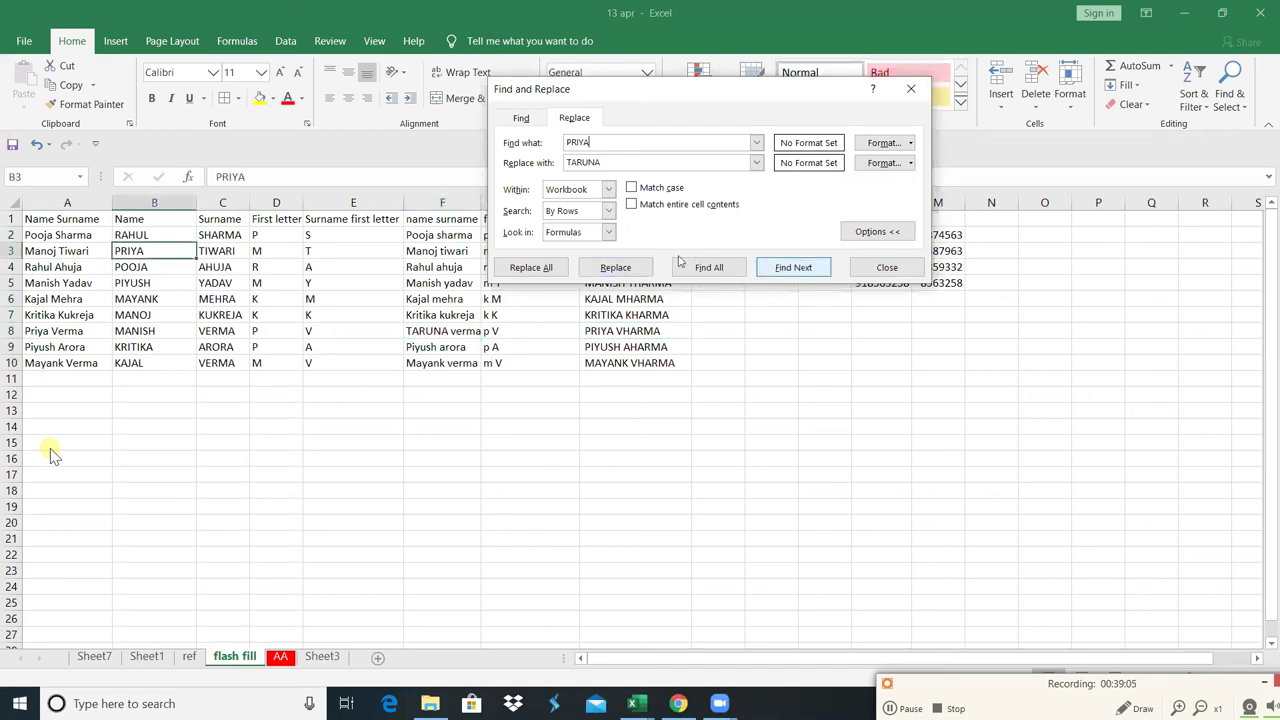
left_click(612, 268)
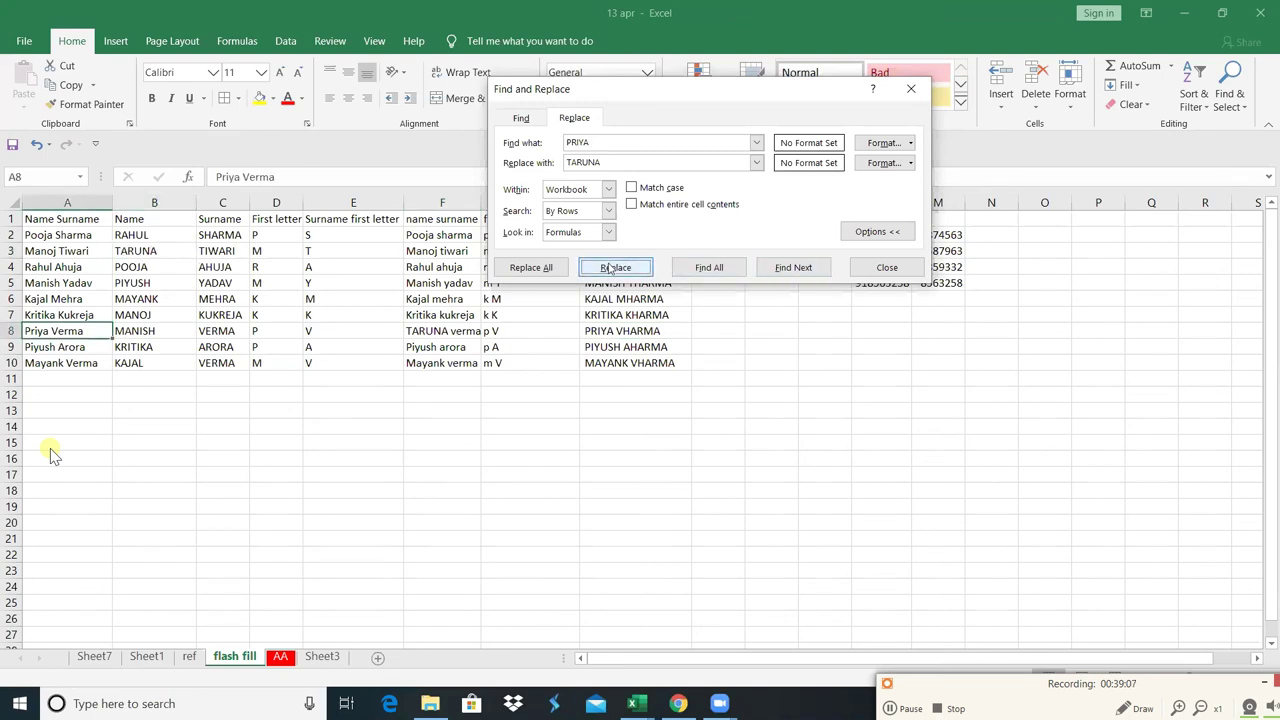
Step: Close Find and Replace, then reopen it with Ctrl+F and Ctrl+H
left_click(887, 264)
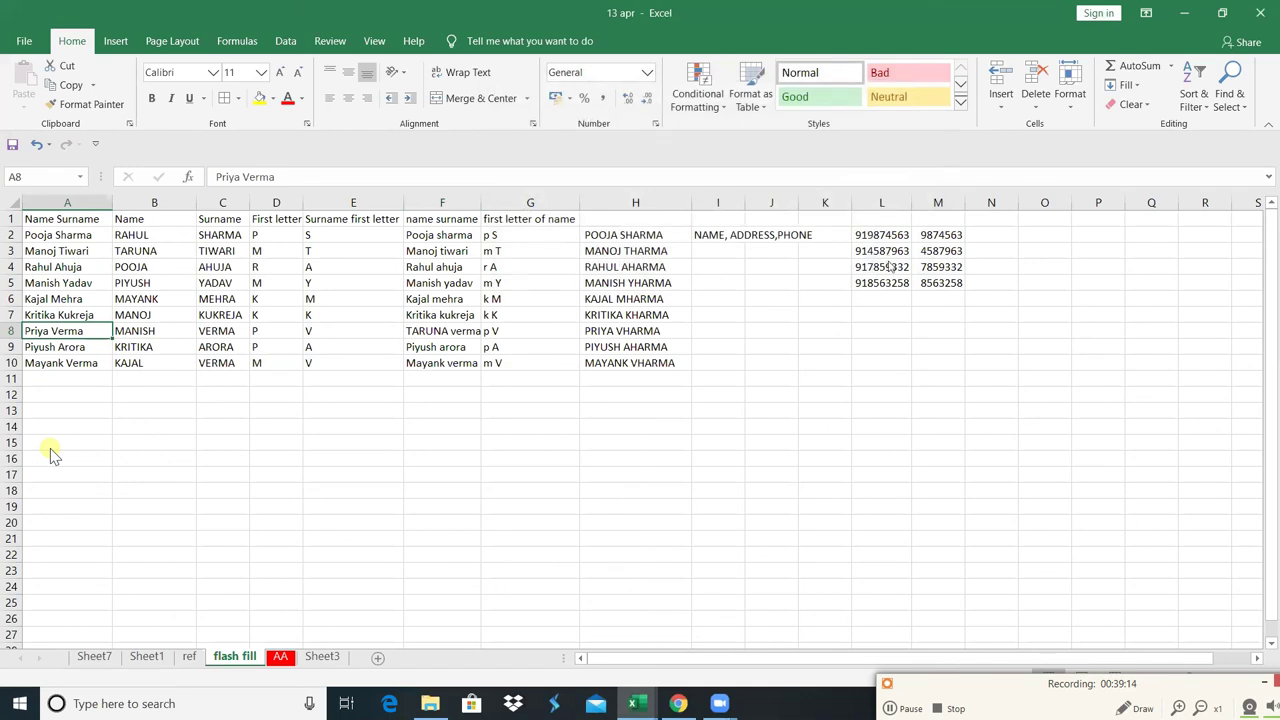
key("ctrl+f")
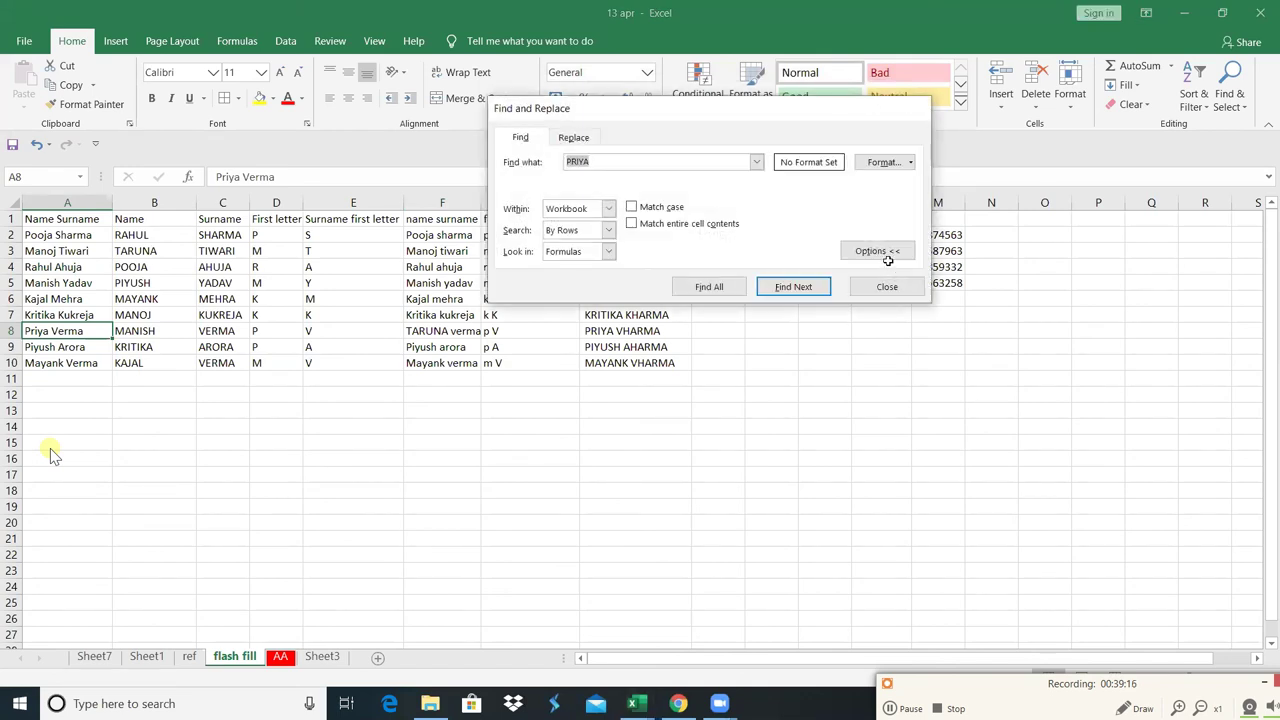
key("Escape")
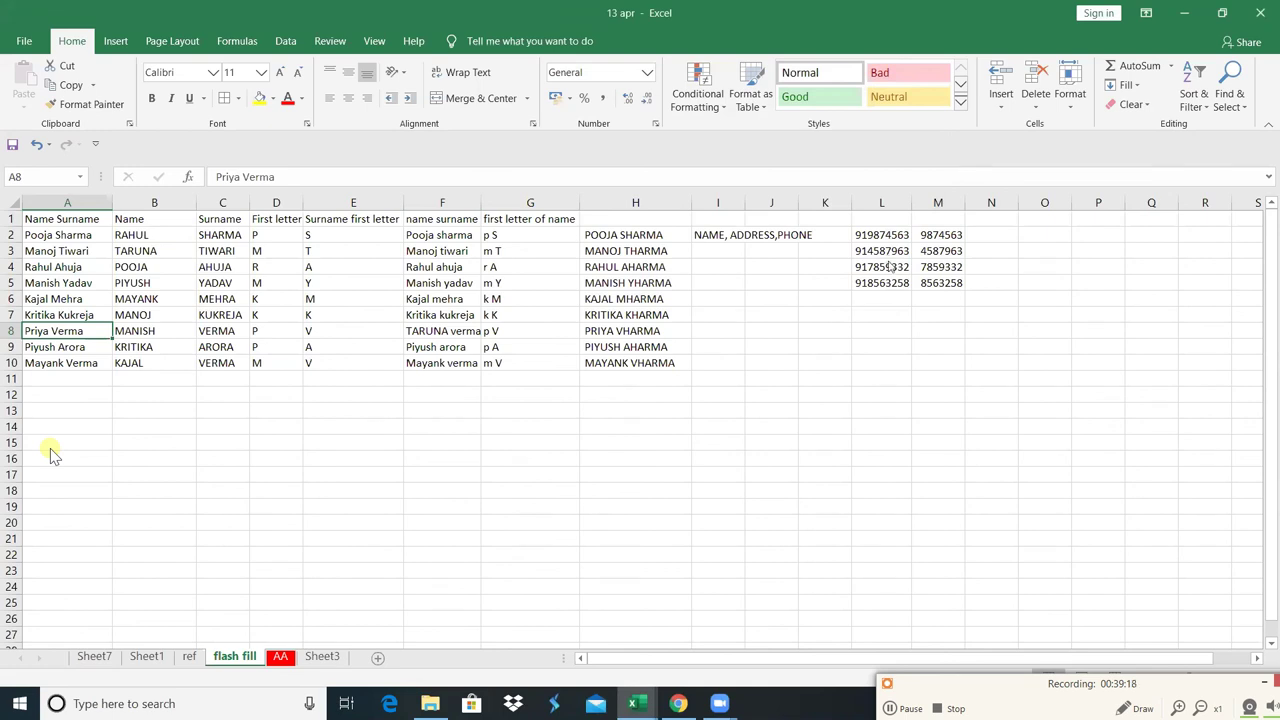
key("ctrl+h")
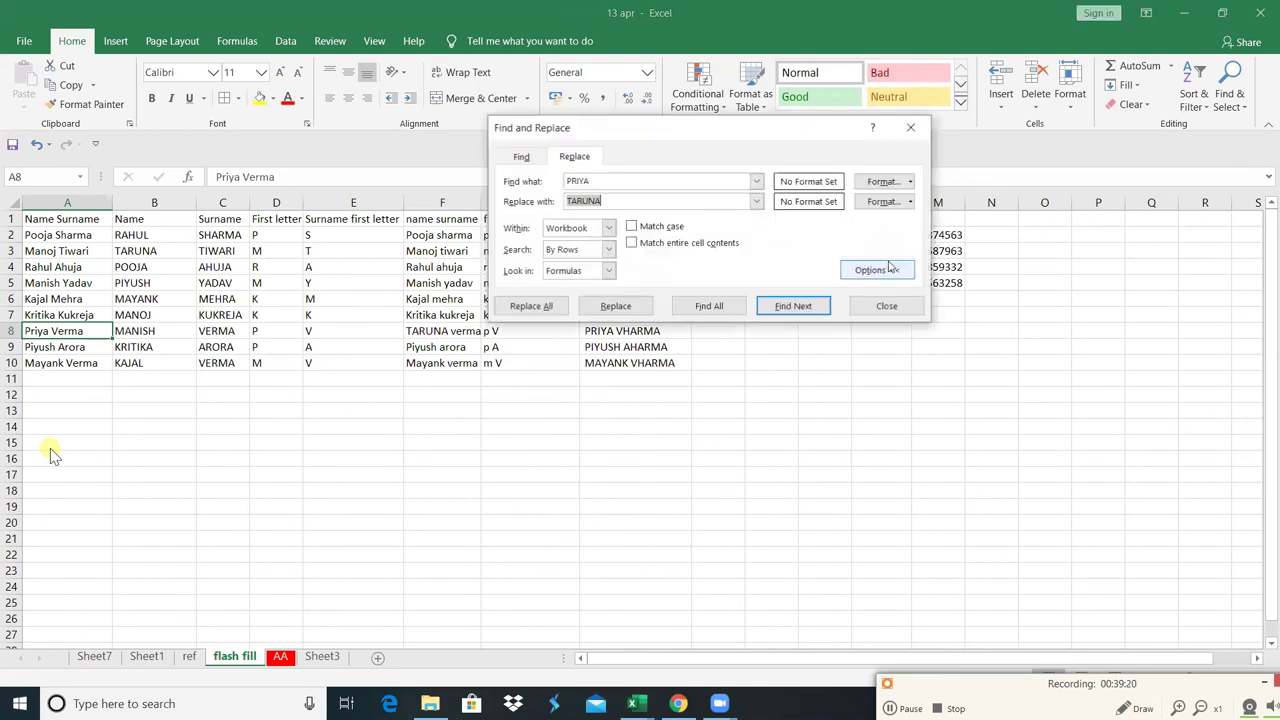
Step: Use Go To to jump to cell Z1478
left_click(908, 312)
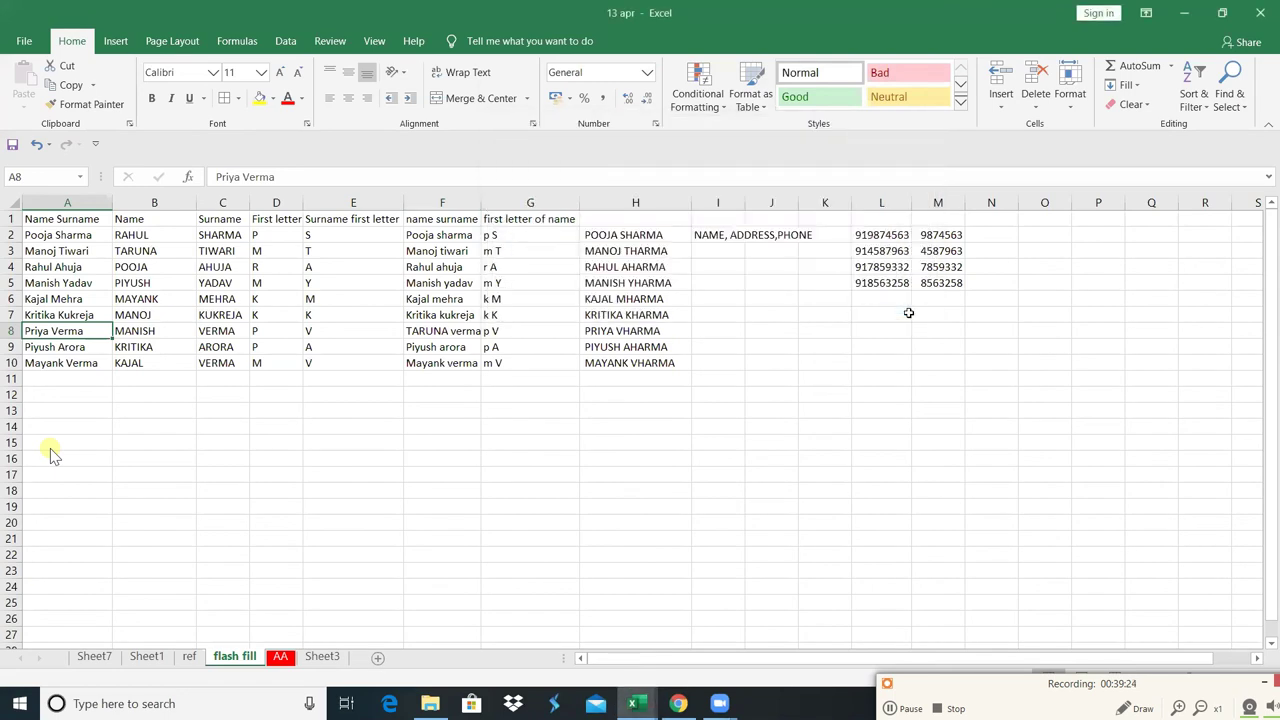
left_click(1224, 107)
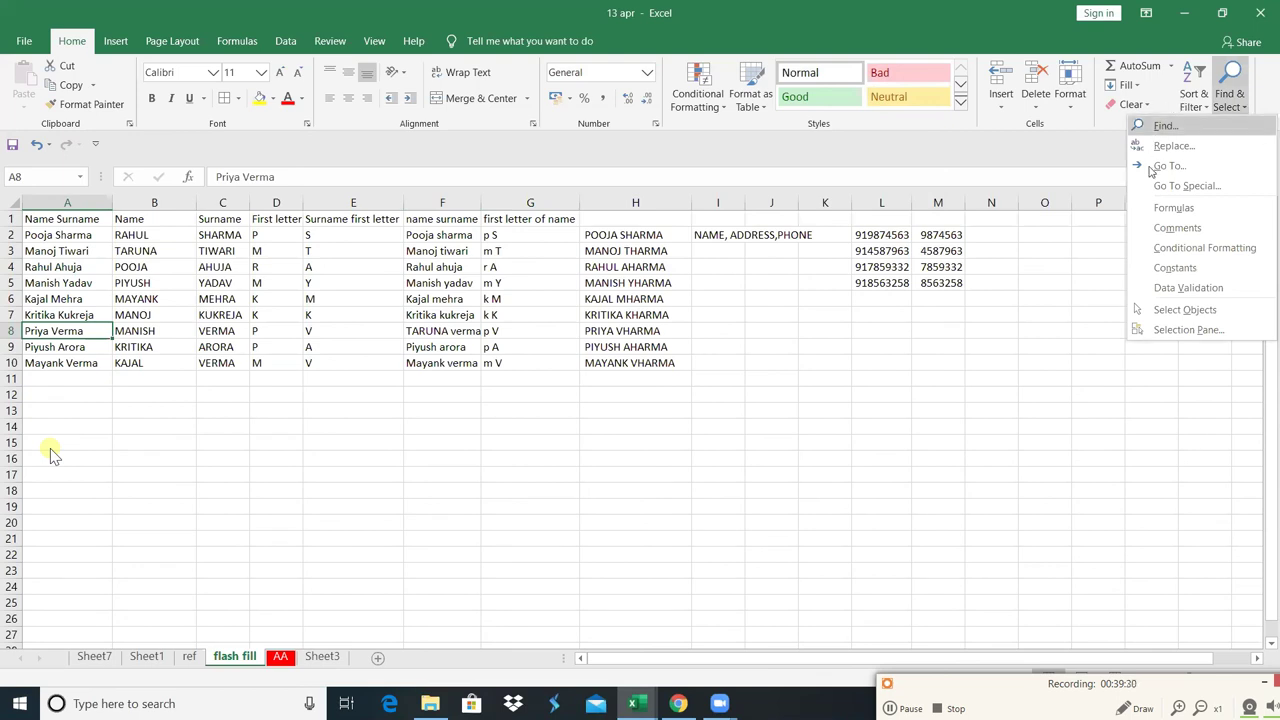
left_click(1151, 170)
type("Z1478")
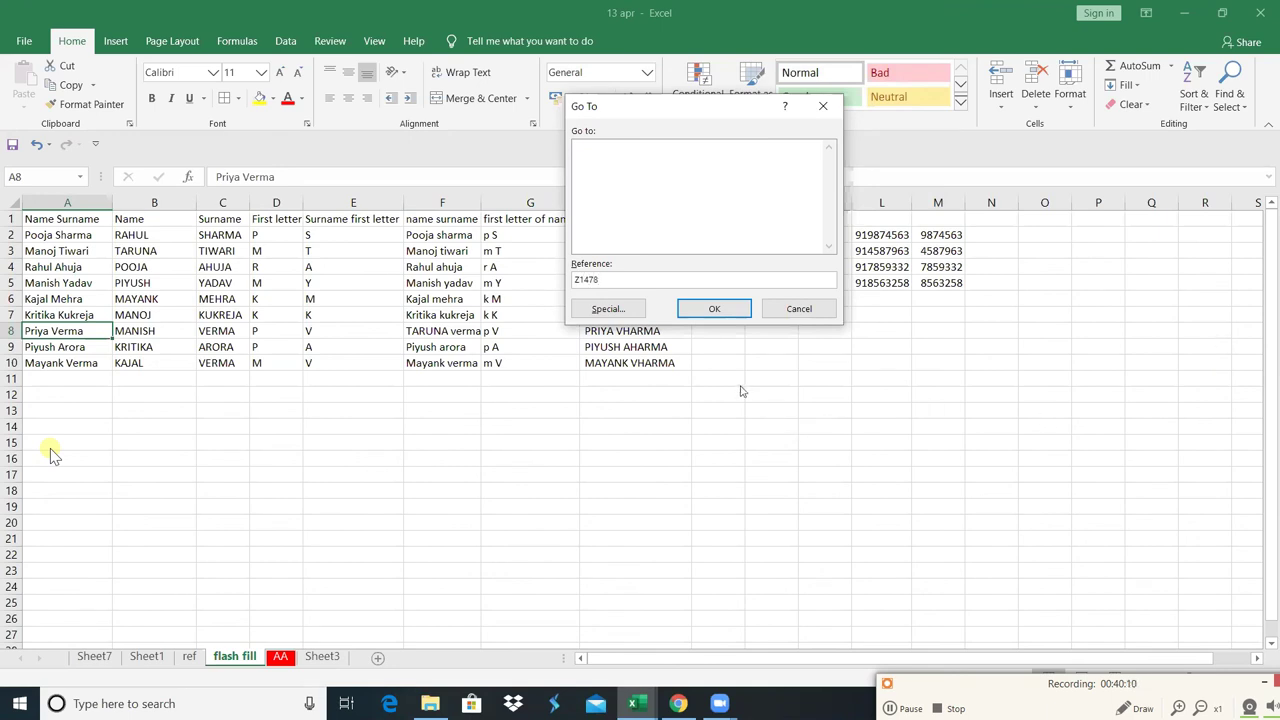
left_click(718, 307)
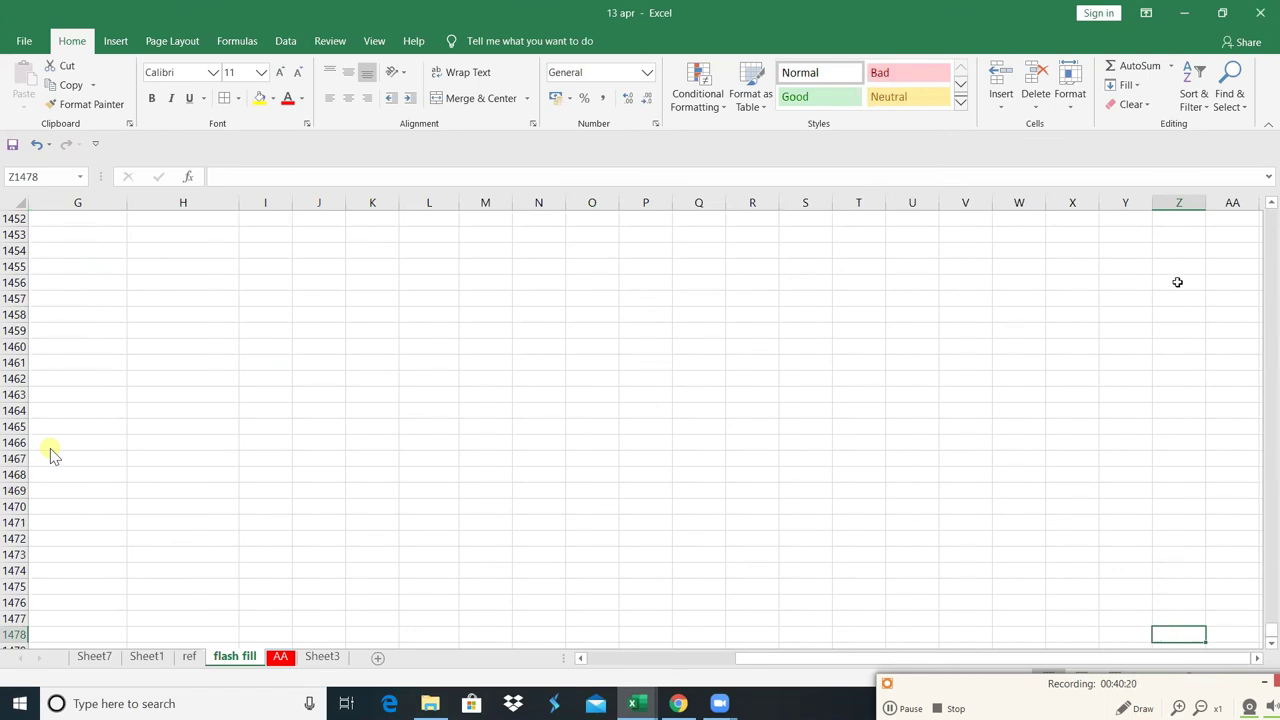
key("Return")
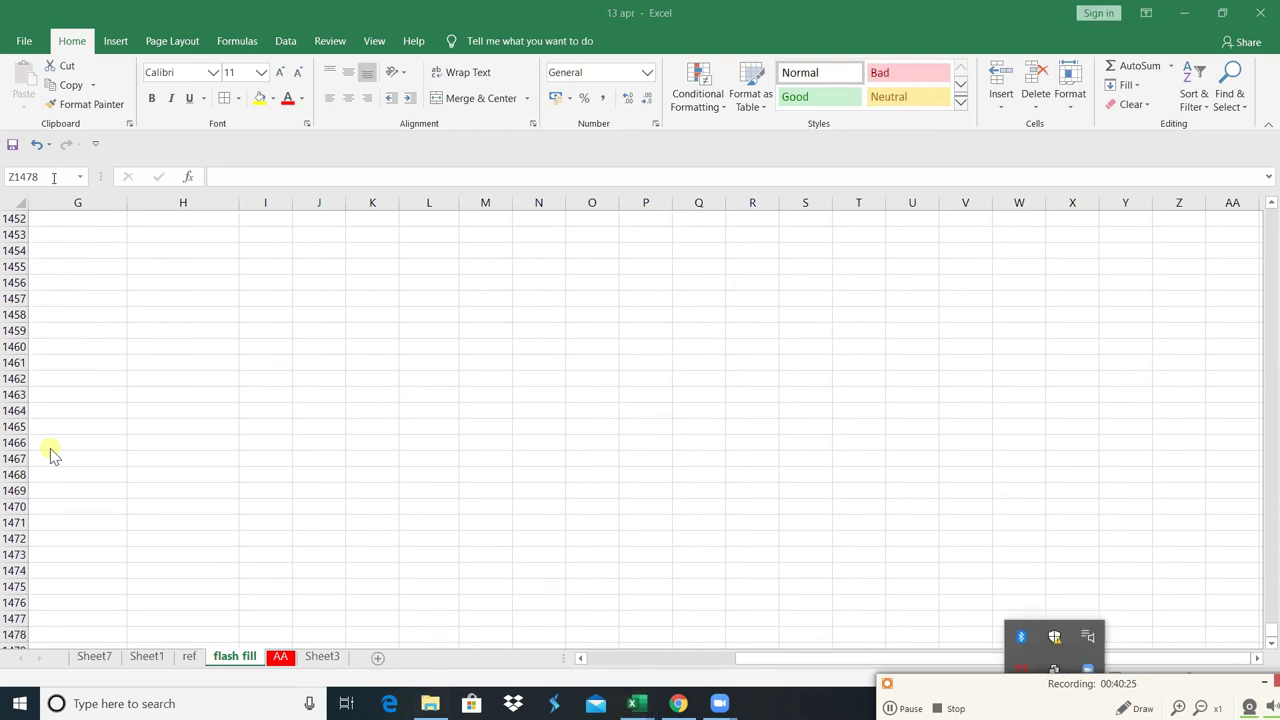
Step: Go To cell A1 to return to the top of the flash fill sheet
key("Escape")
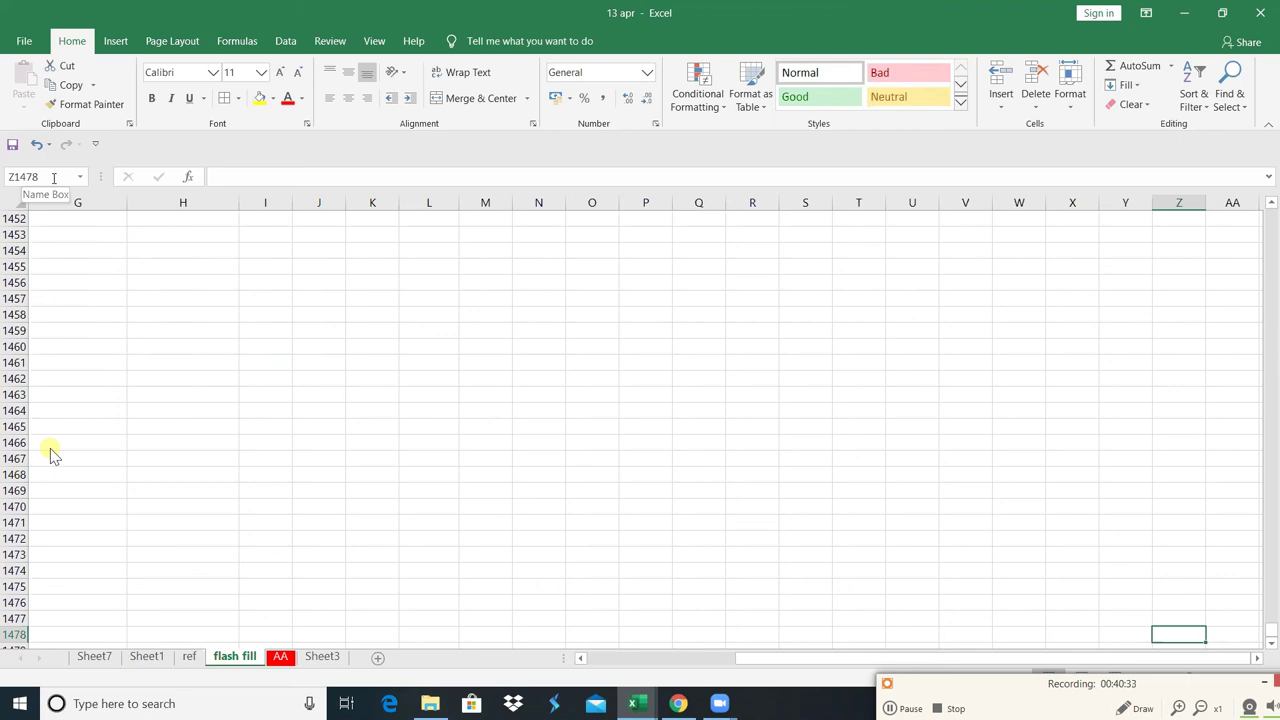
key("ctrl+g")
type("A1")
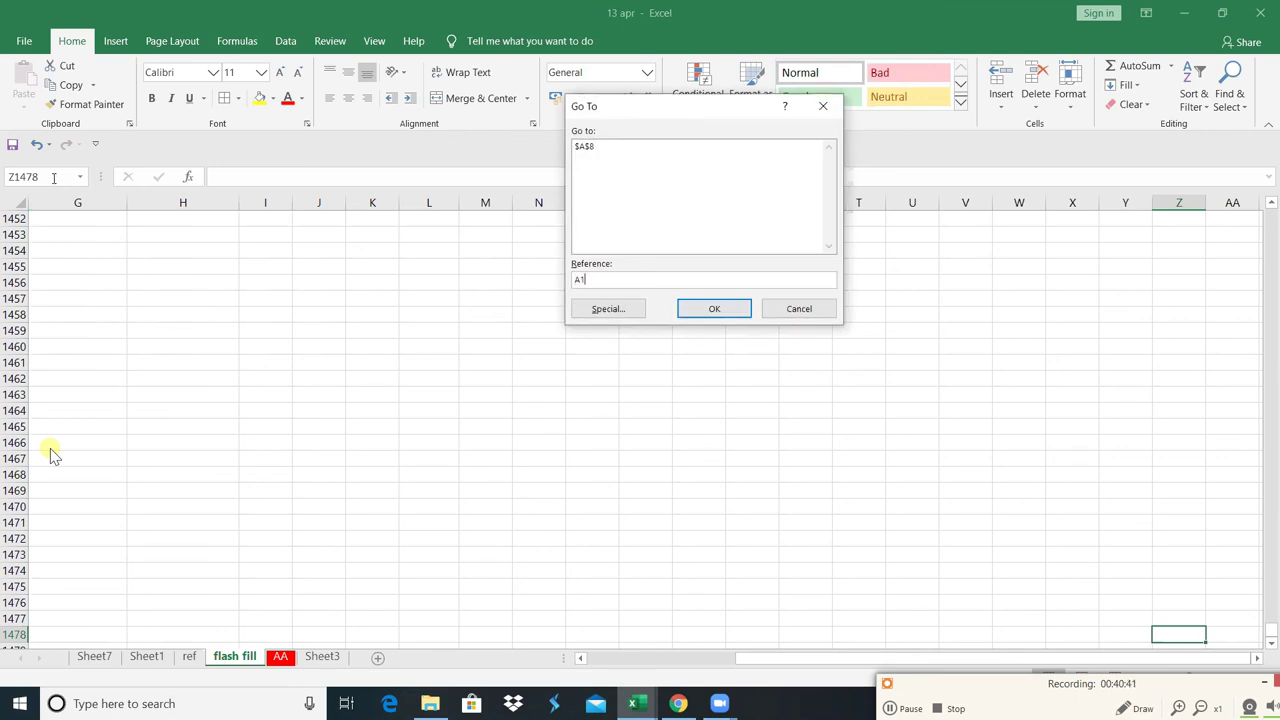
key("Return")
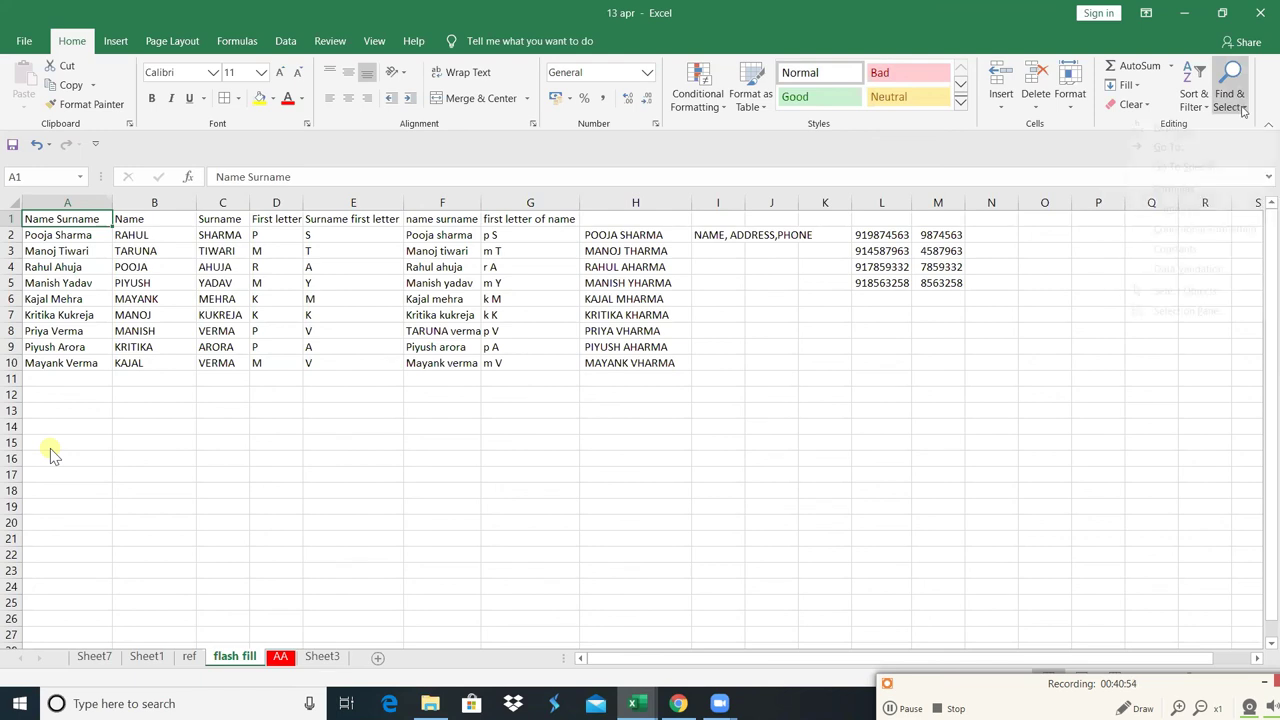
Step: Switch from the flash fill sheet to the Sheet1 tab
left_click(1240, 100)
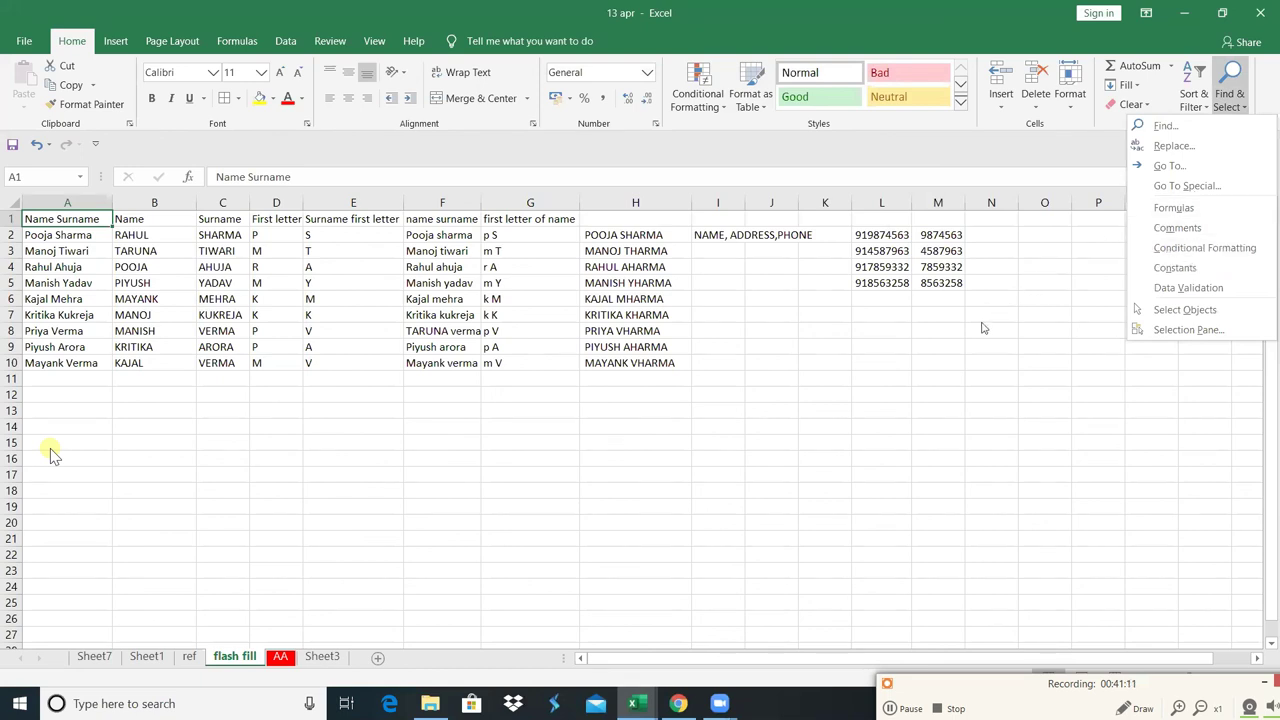
left_click(148, 658)
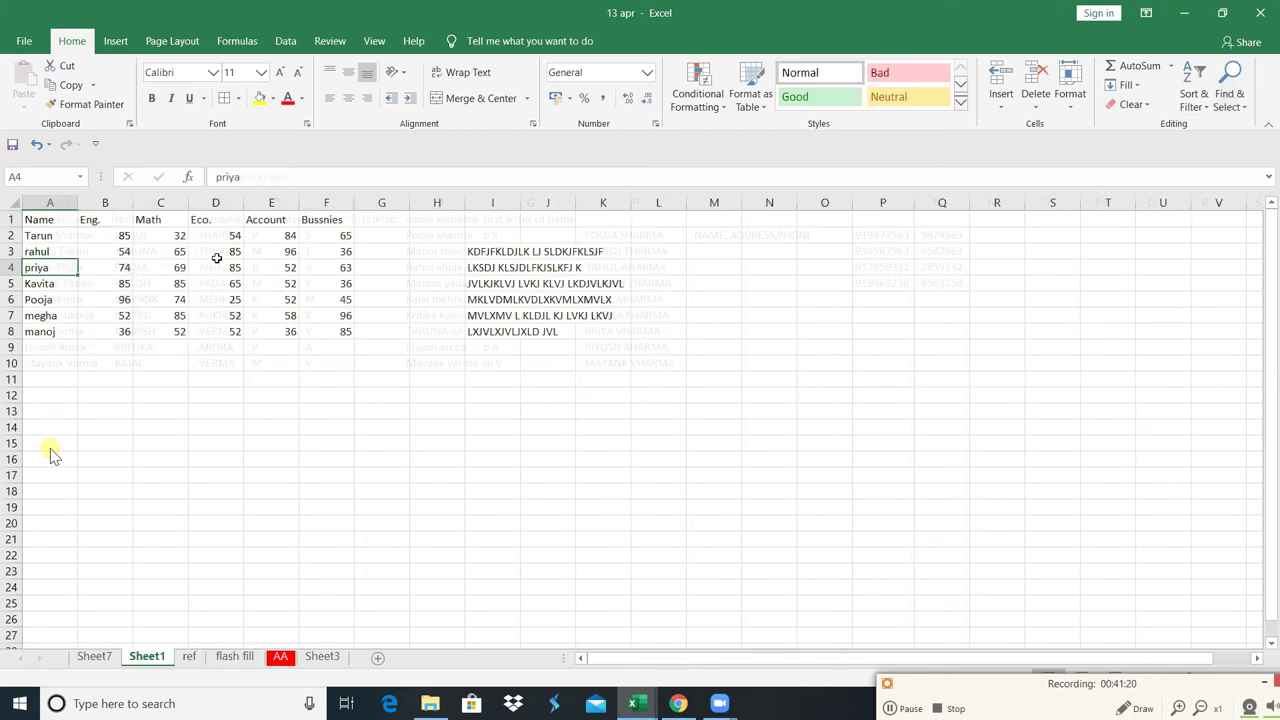
Step: Fill C2:D3, H10:I13 and N2:O5 yellow and make C2:D3's text red
left_click_drag(165, 236, 225, 252)
left_click(259, 98)
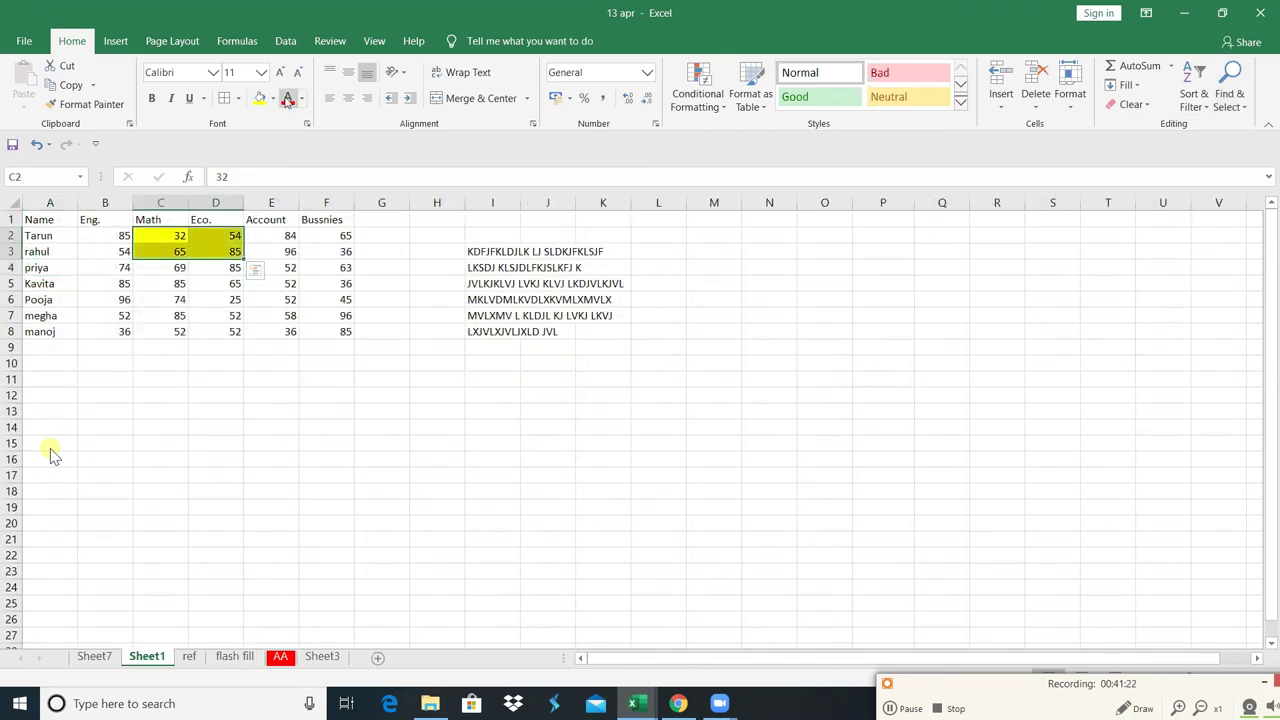
left_click(288, 98)
left_click(456, 365)
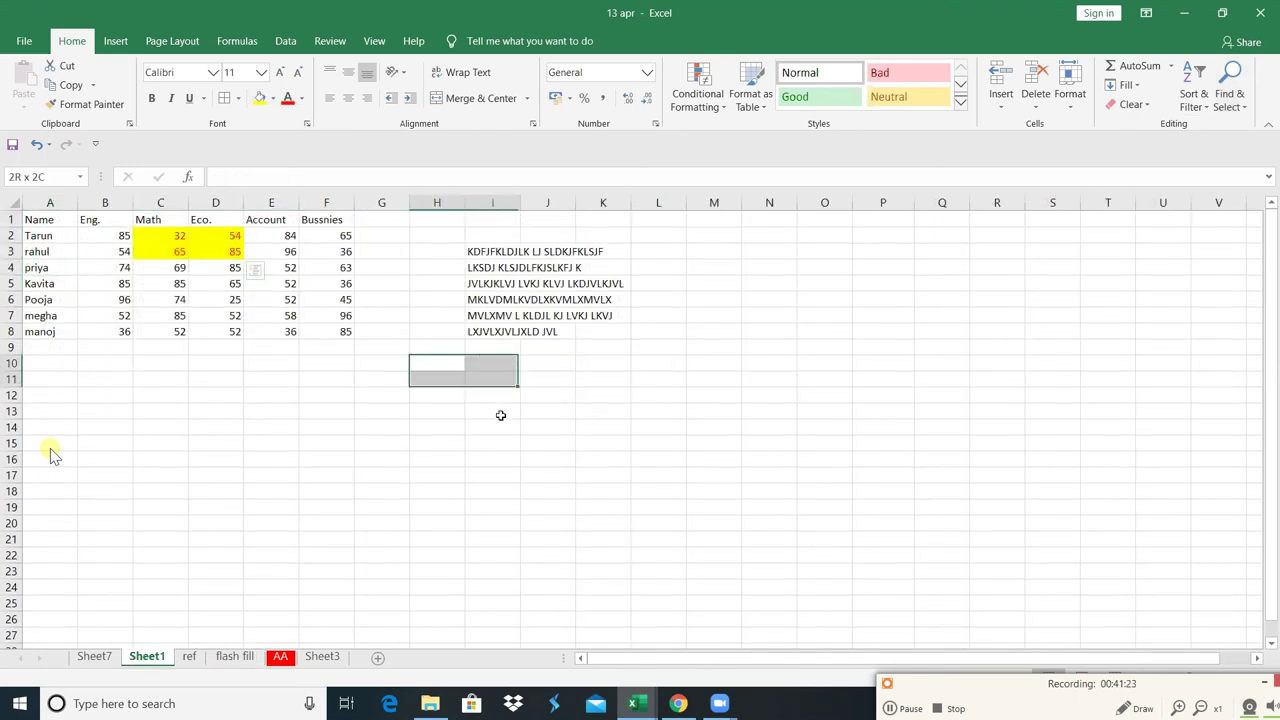
left_click_drag(456, 365, 500, 414)
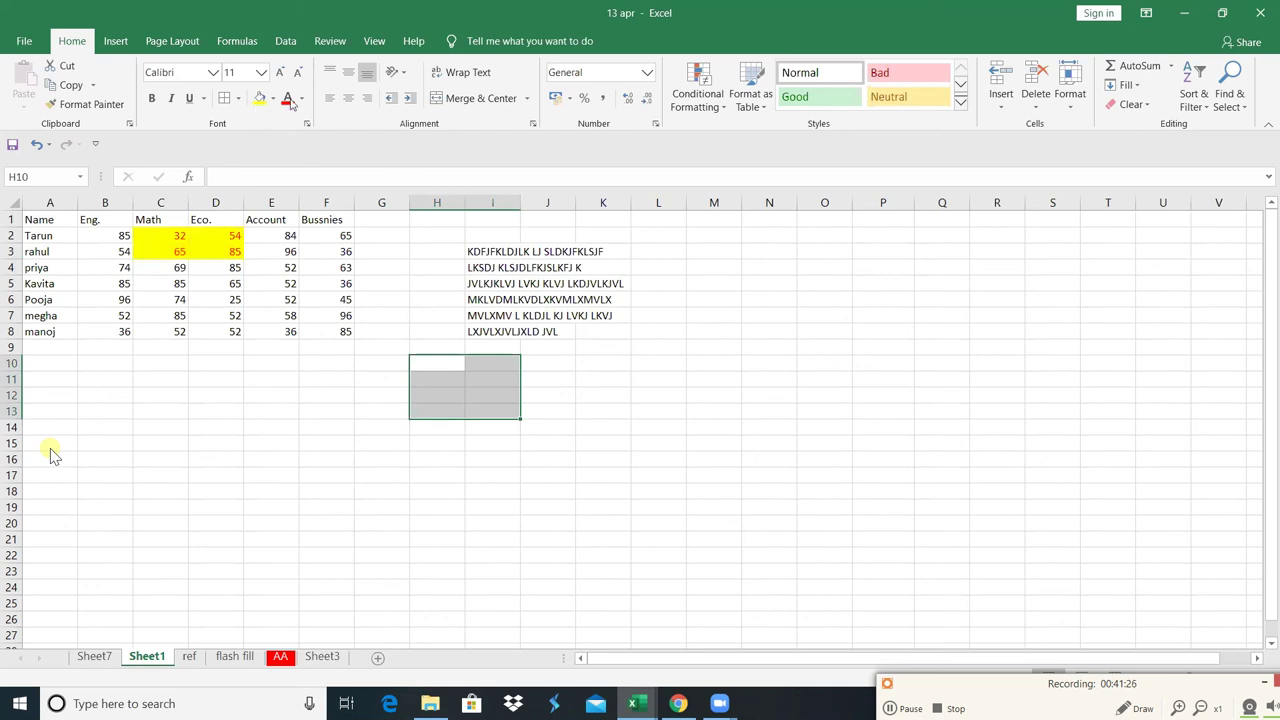
left_click(259, 98)
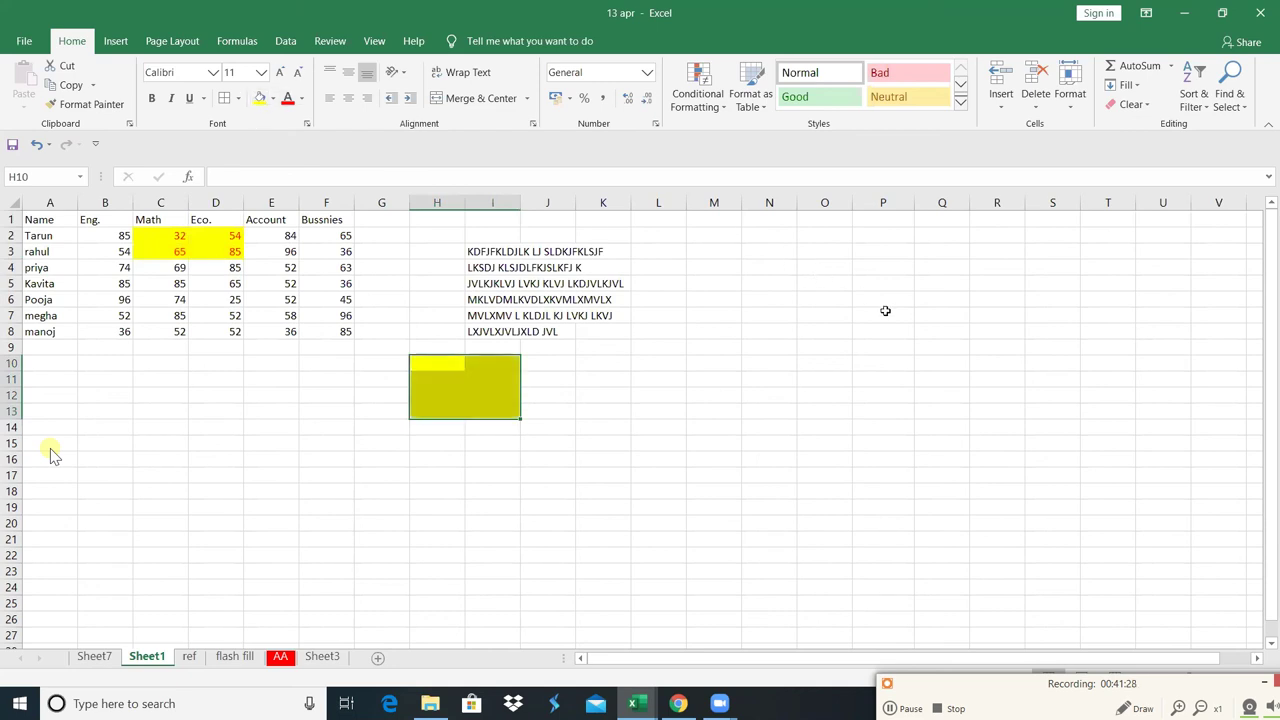
left_click_drag(793, 243, 849, 283)
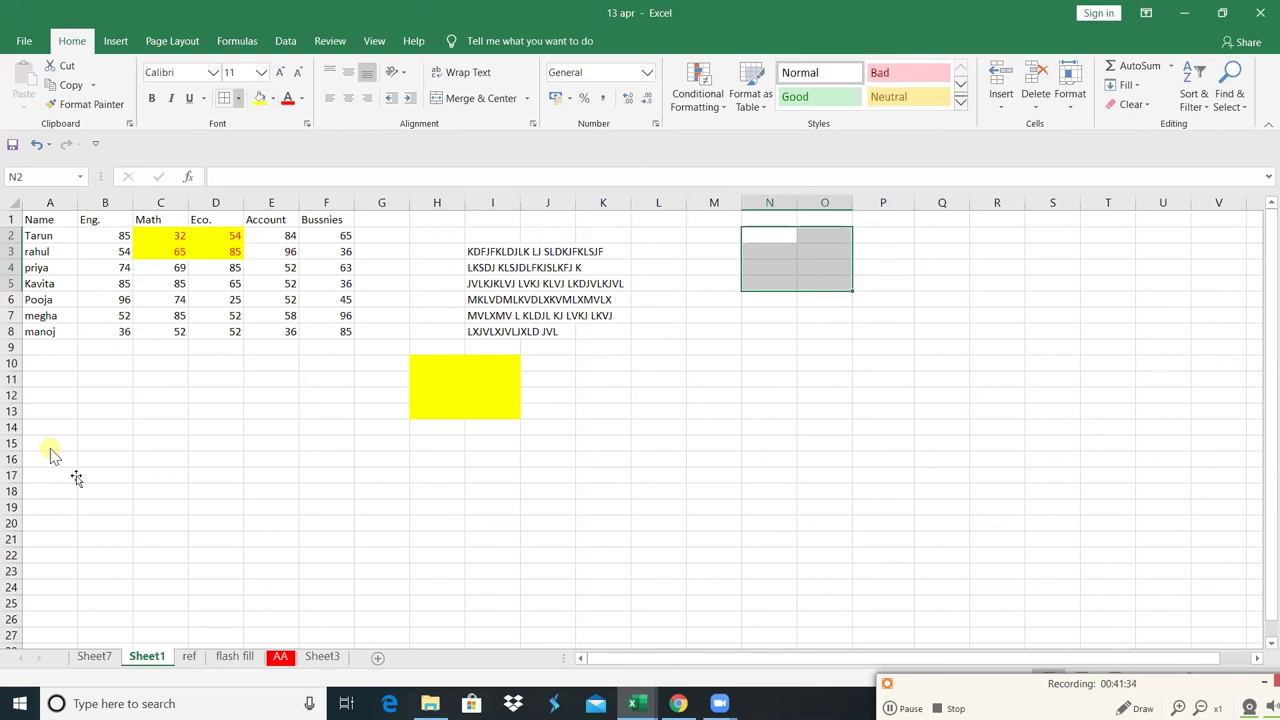
left_click(76, 478)
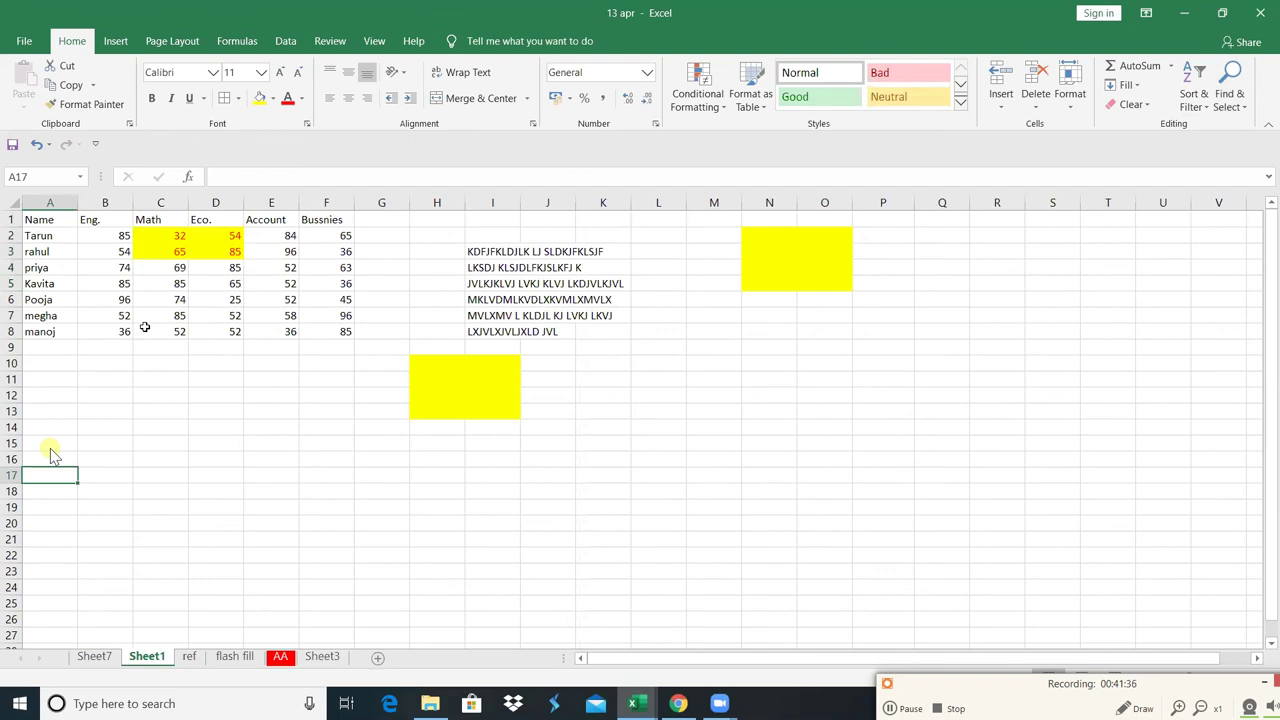
Step: Insert blank comments on cells B12 and J21
scroll(163, 494, "down", 2)
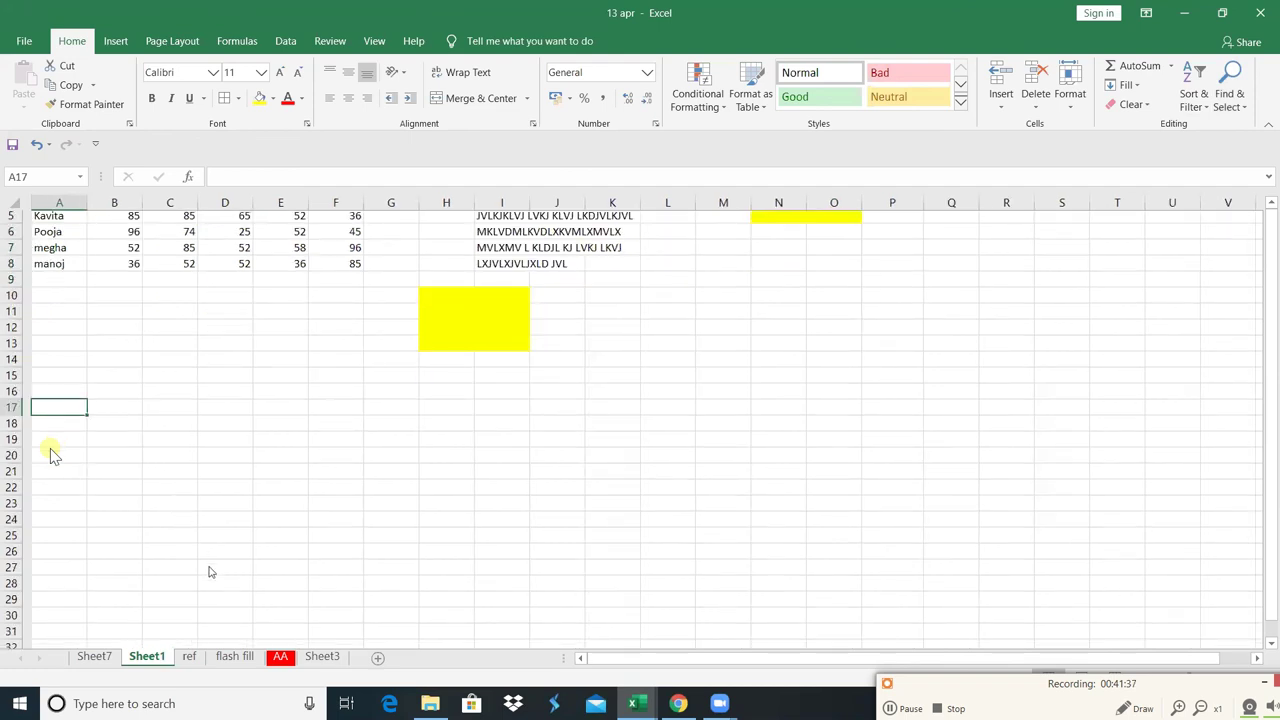
right_click(125, 327)
left_click(180, 589)
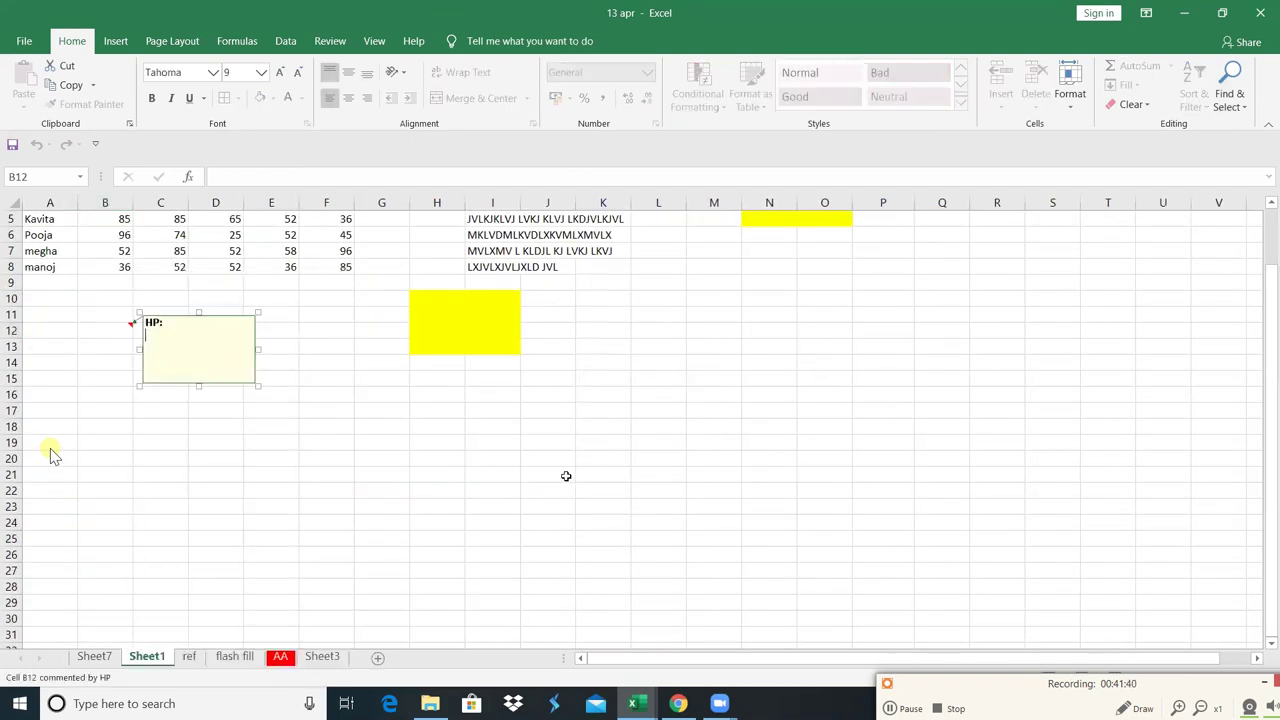
left_click(617, 377)
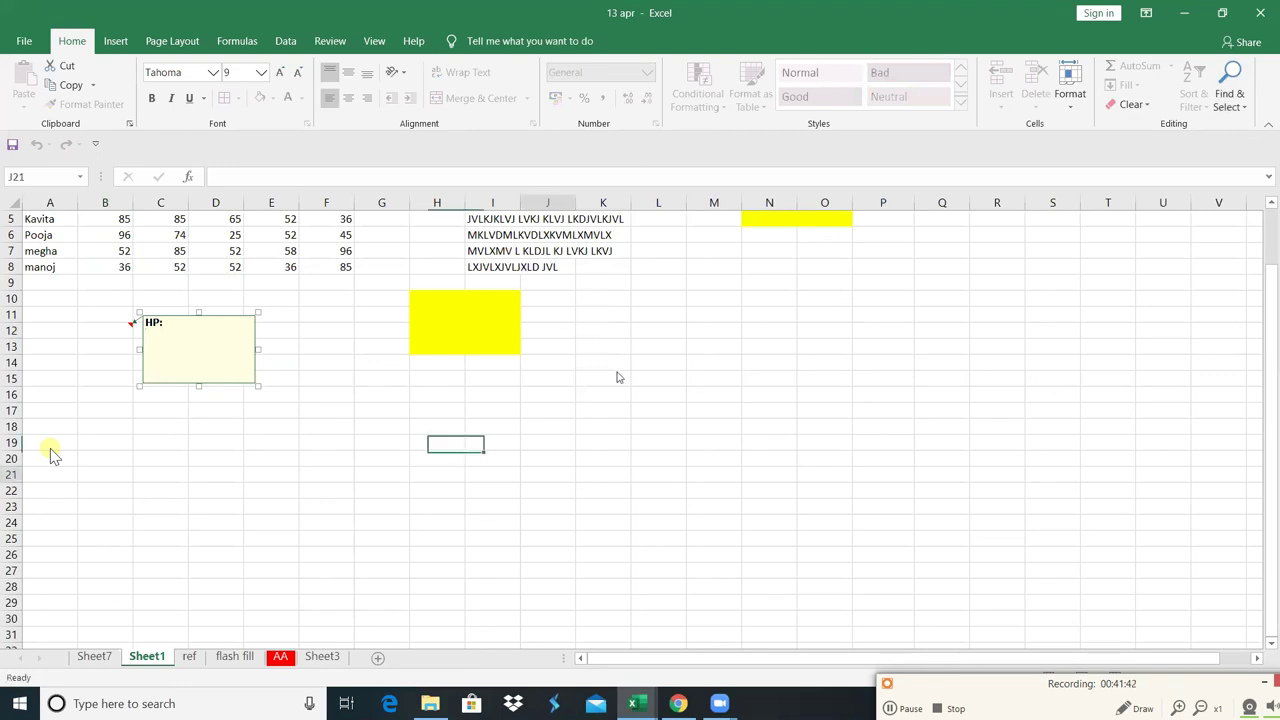
right_click(617, 377)
left_click(620, 380)
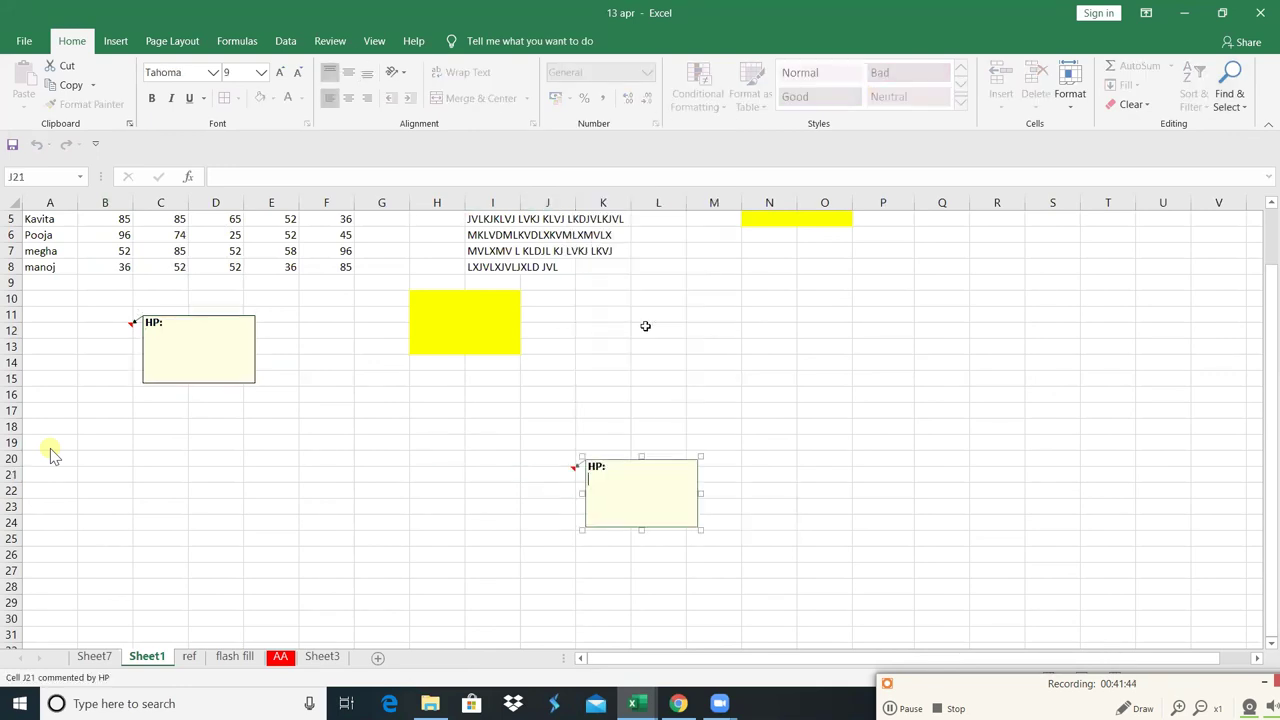
right_click(645, 325)
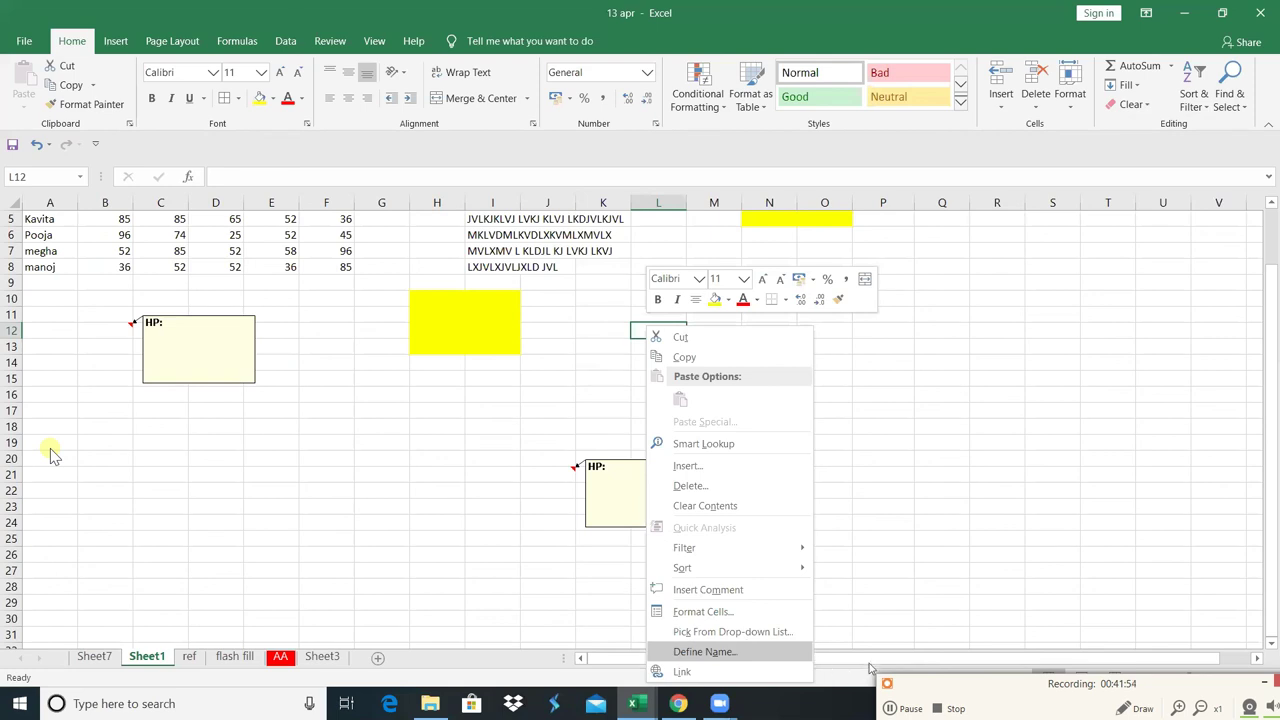
Step: Hyperlink cells L12 and P11 to the Book1.xlsx workbook in the current folder
key("ctrl+k")
right_click(911, 307)
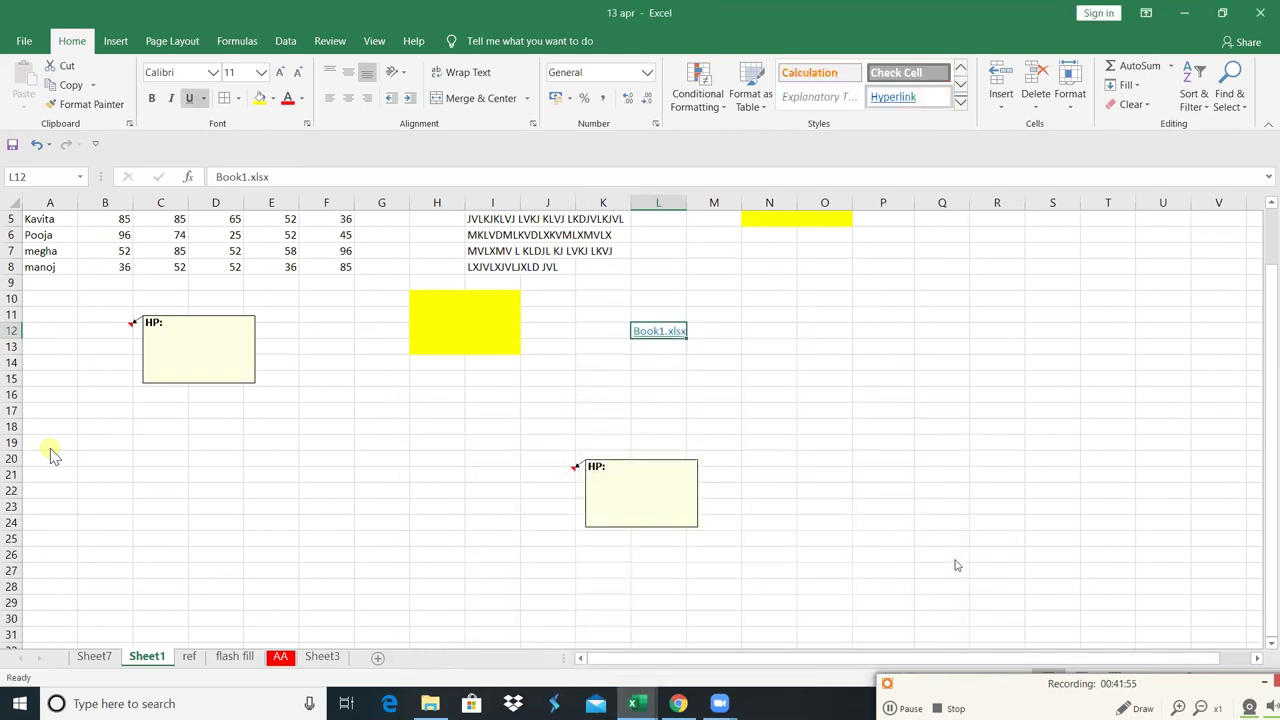
left_click(948, 655)
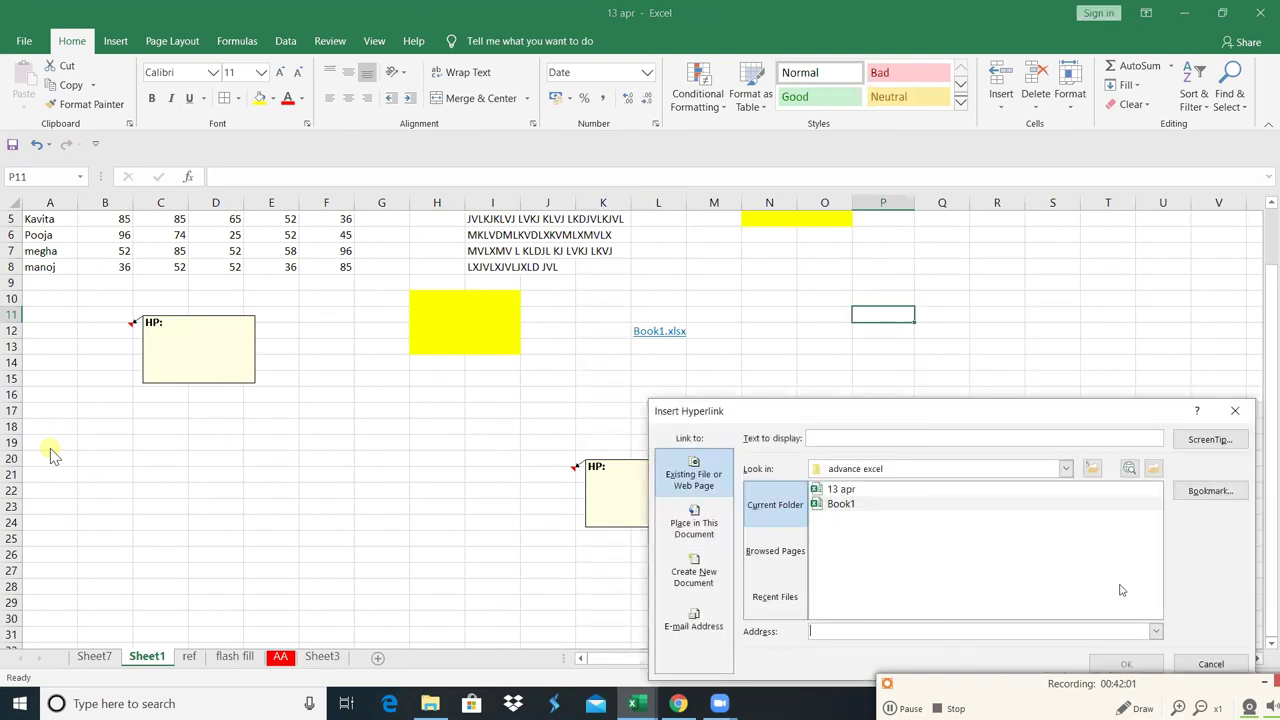
left_click(1050, 504)
left_click(1126, 664)
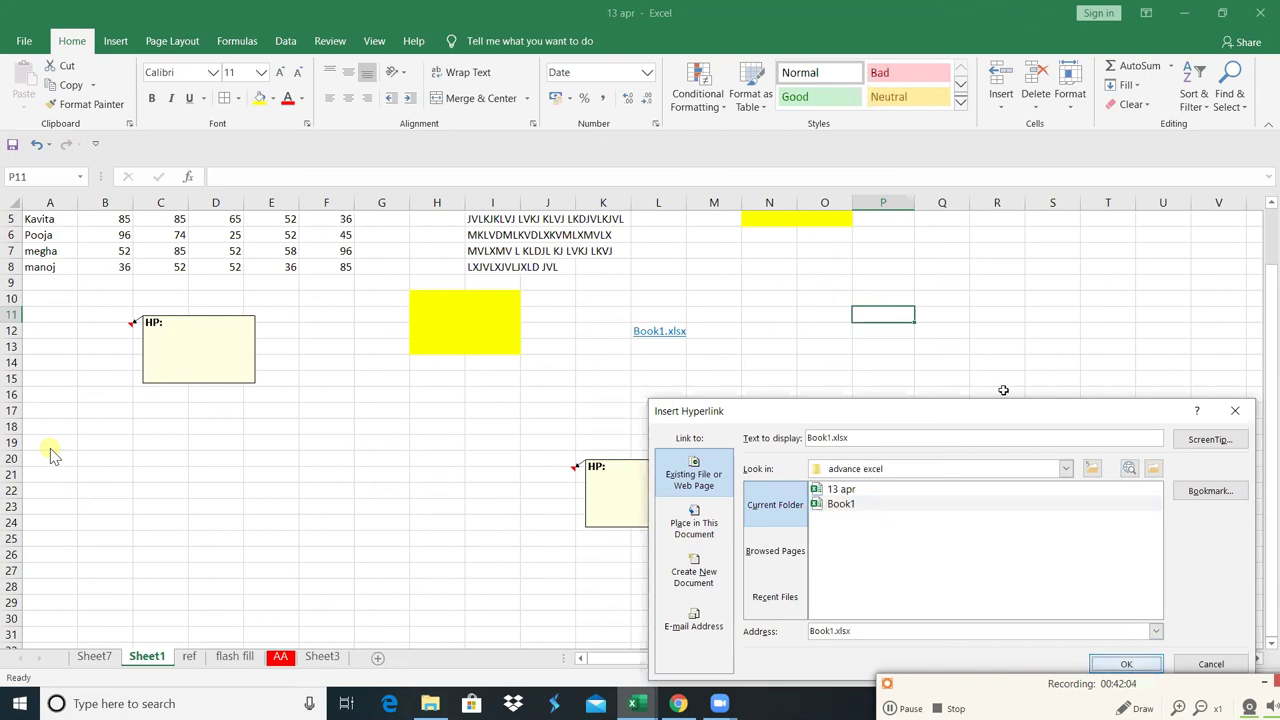
left_click(1003, 392)
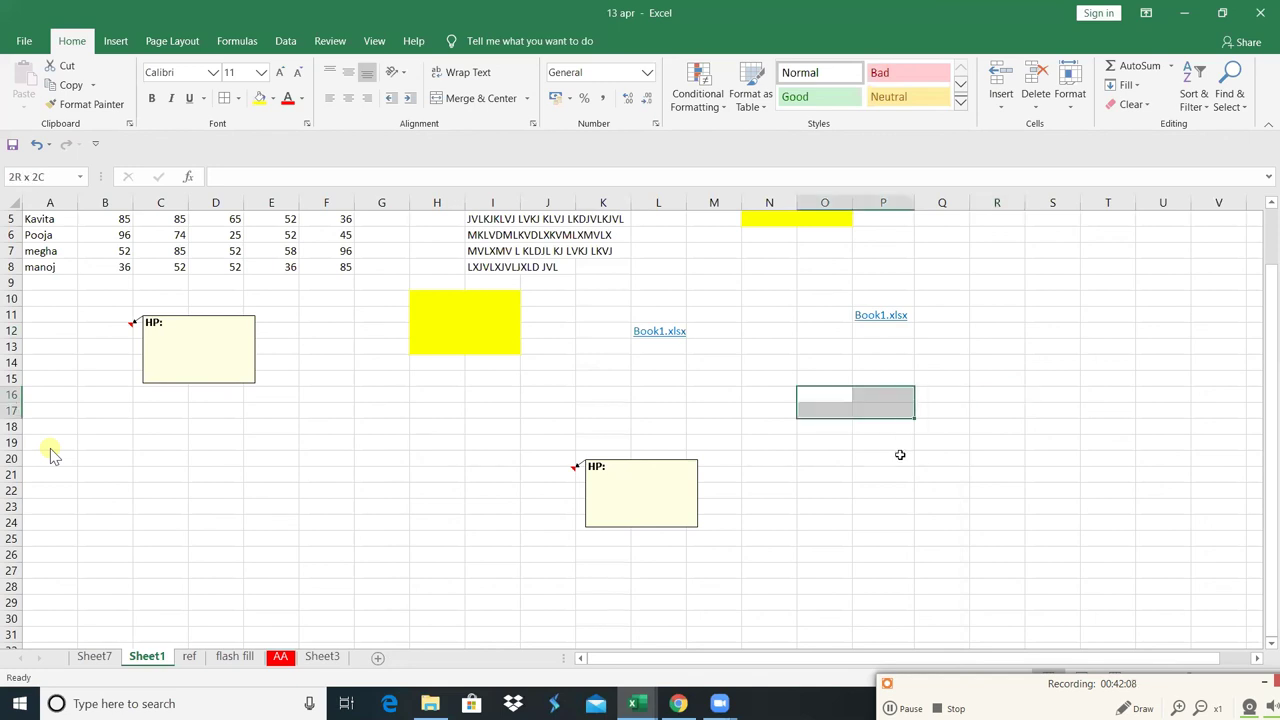
Step: Select O16:P20 and open its Data Validation settings, glancing at the Input Message tab
left_click_drag(825, 394, 900, 458)
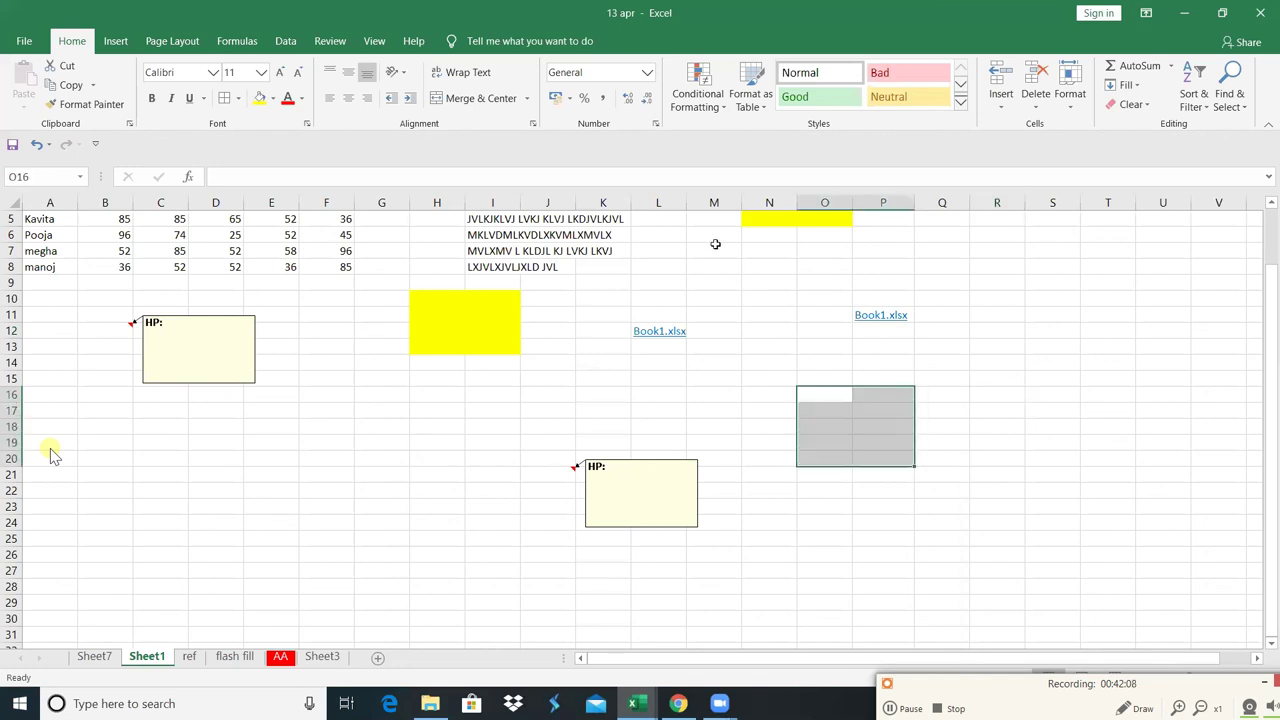
left_click(288, 42)
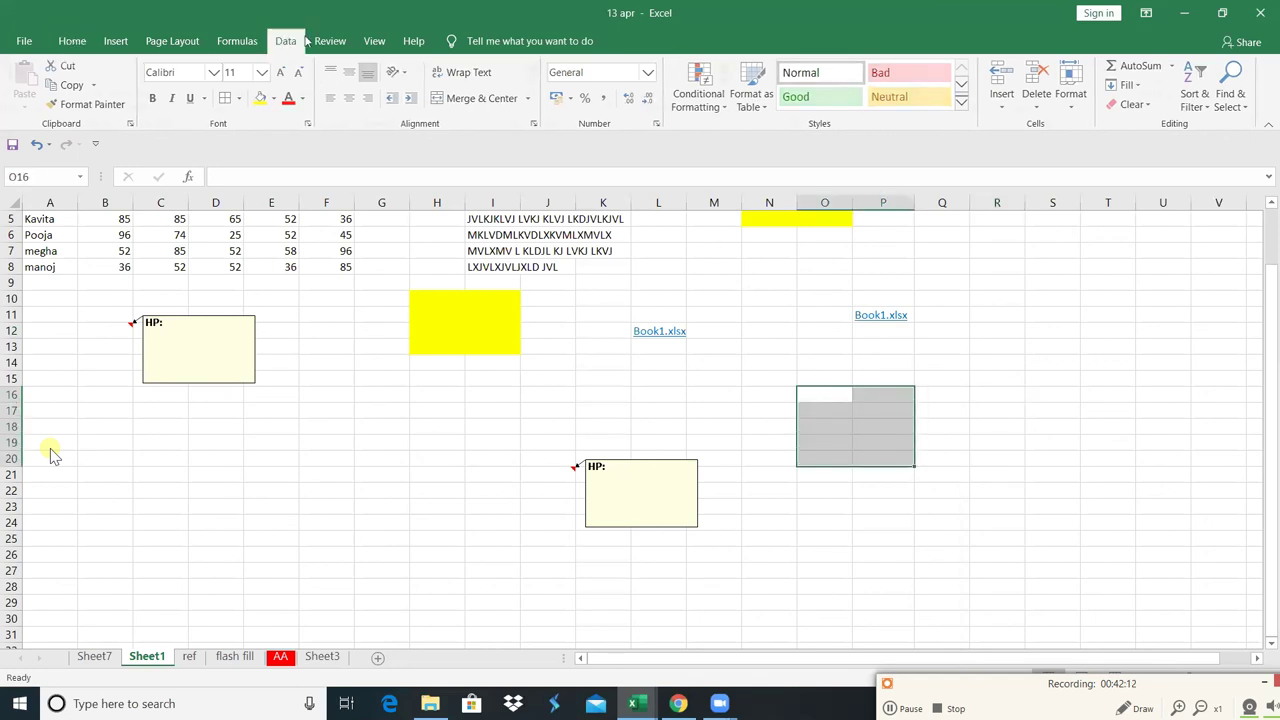
left_click(810, 102)
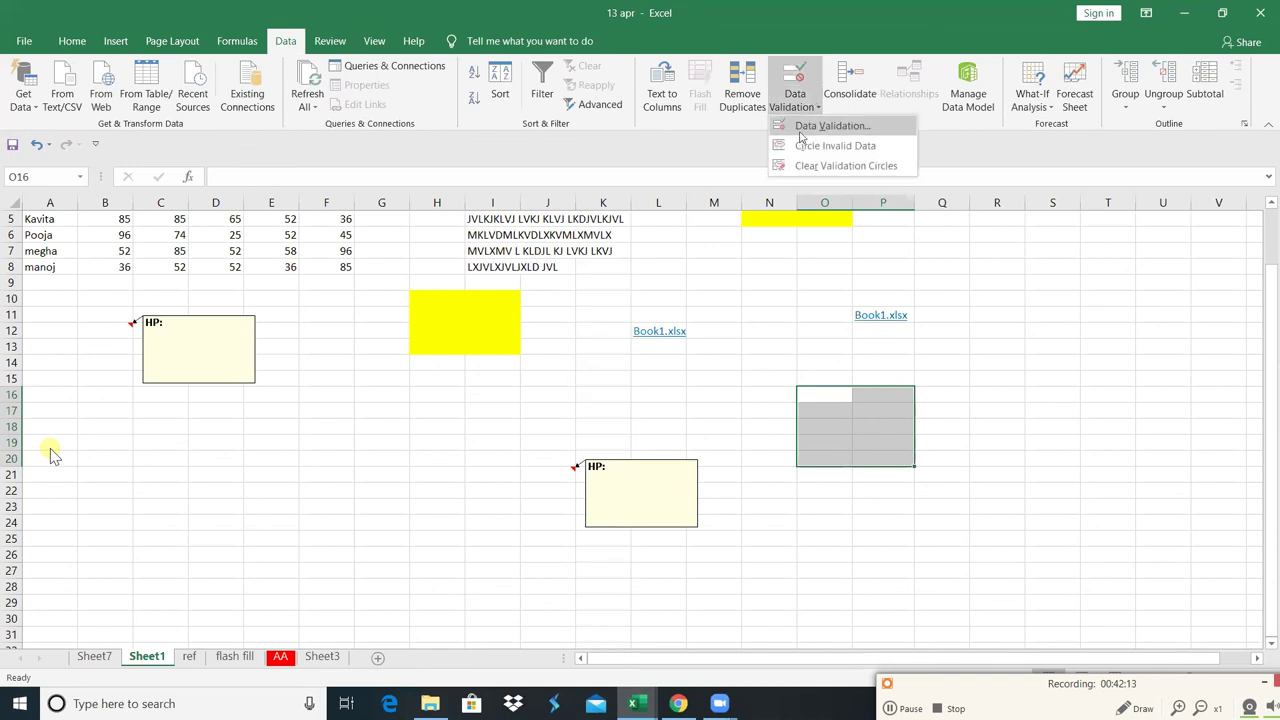
left_click(802, 128)
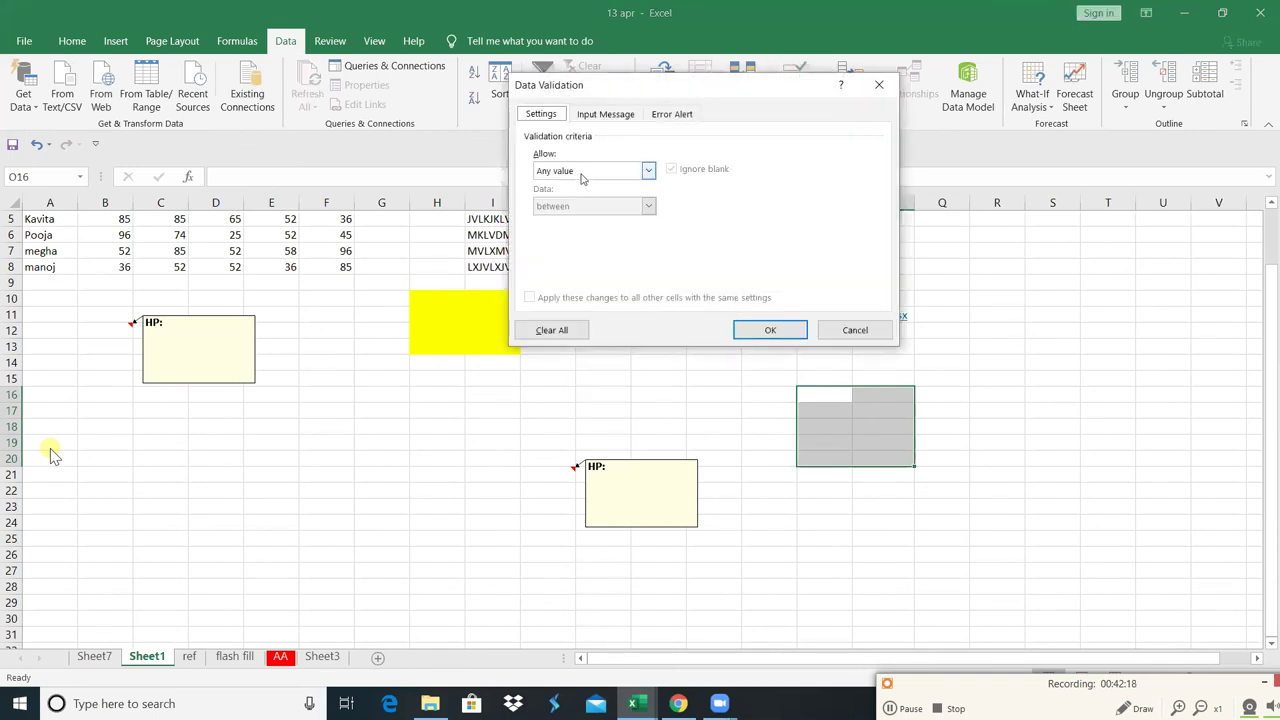
left_click(584, 176)
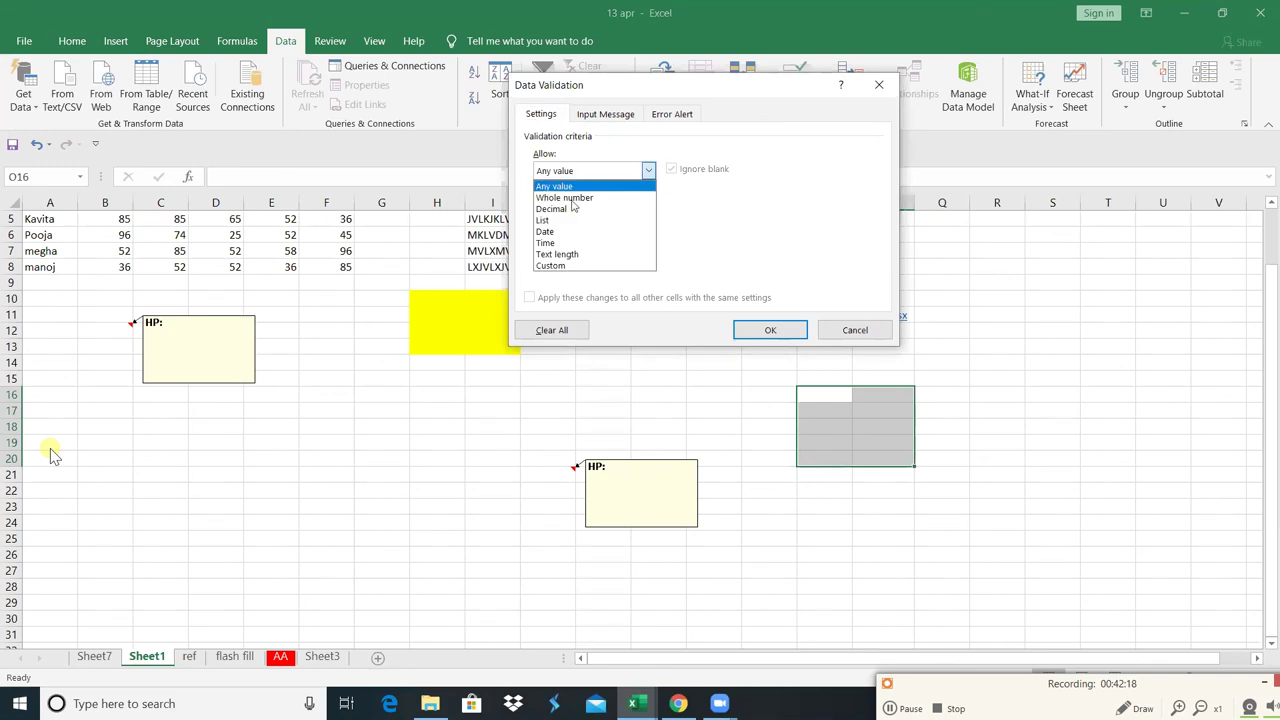
left_click(595, 116)
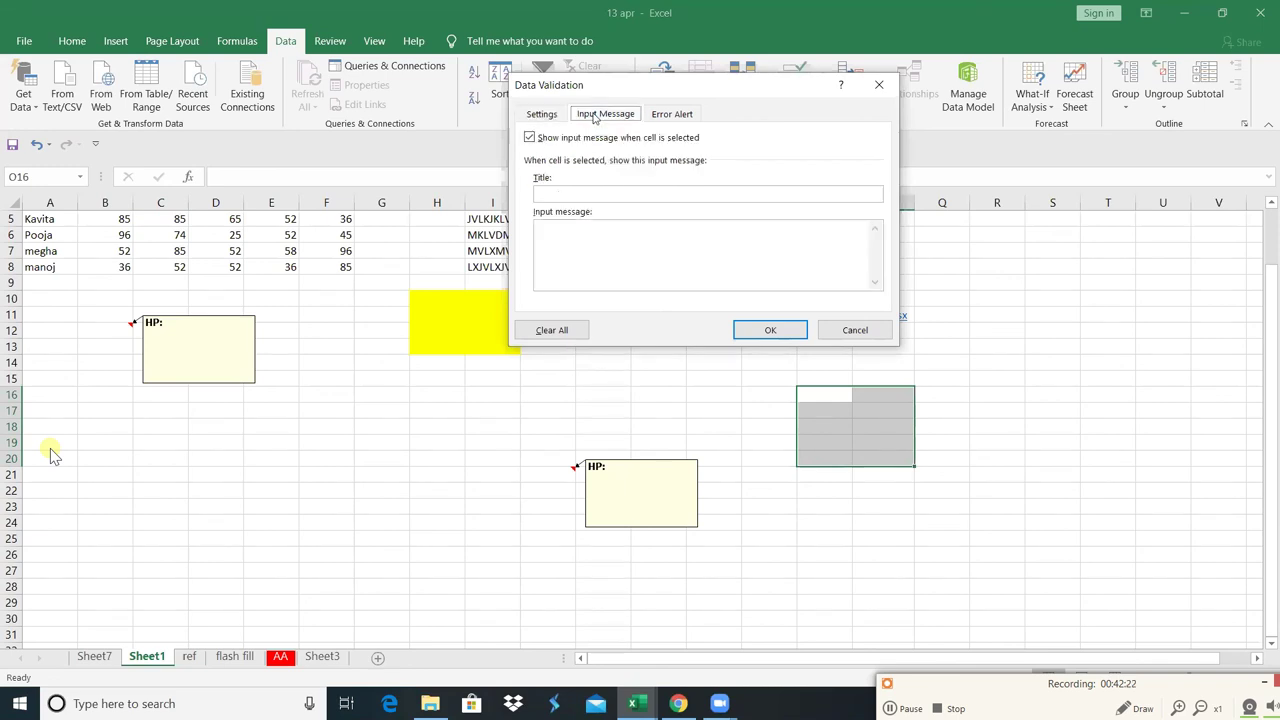
left_click(541, 116)
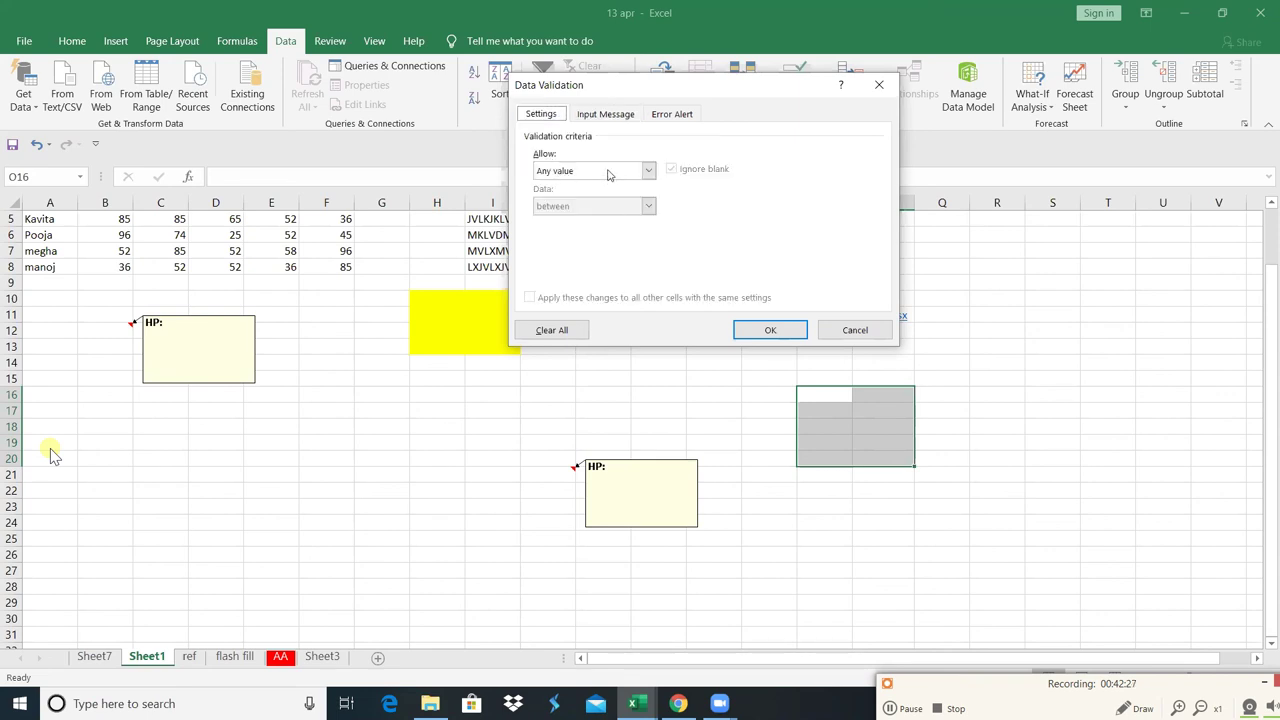
Step: Allow only whole numbers between 50 and 80 and confirm the rule
left_click(610, 171)
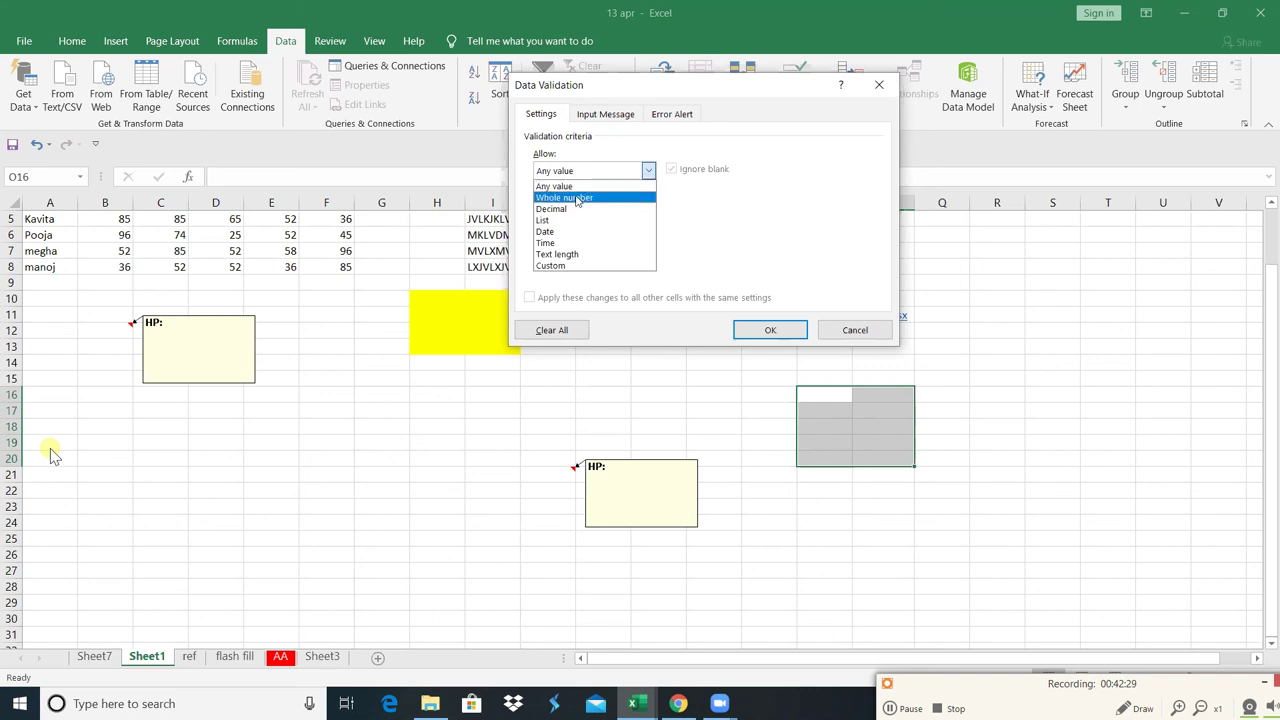
left_click(577, 199)
left_click(570, 242)
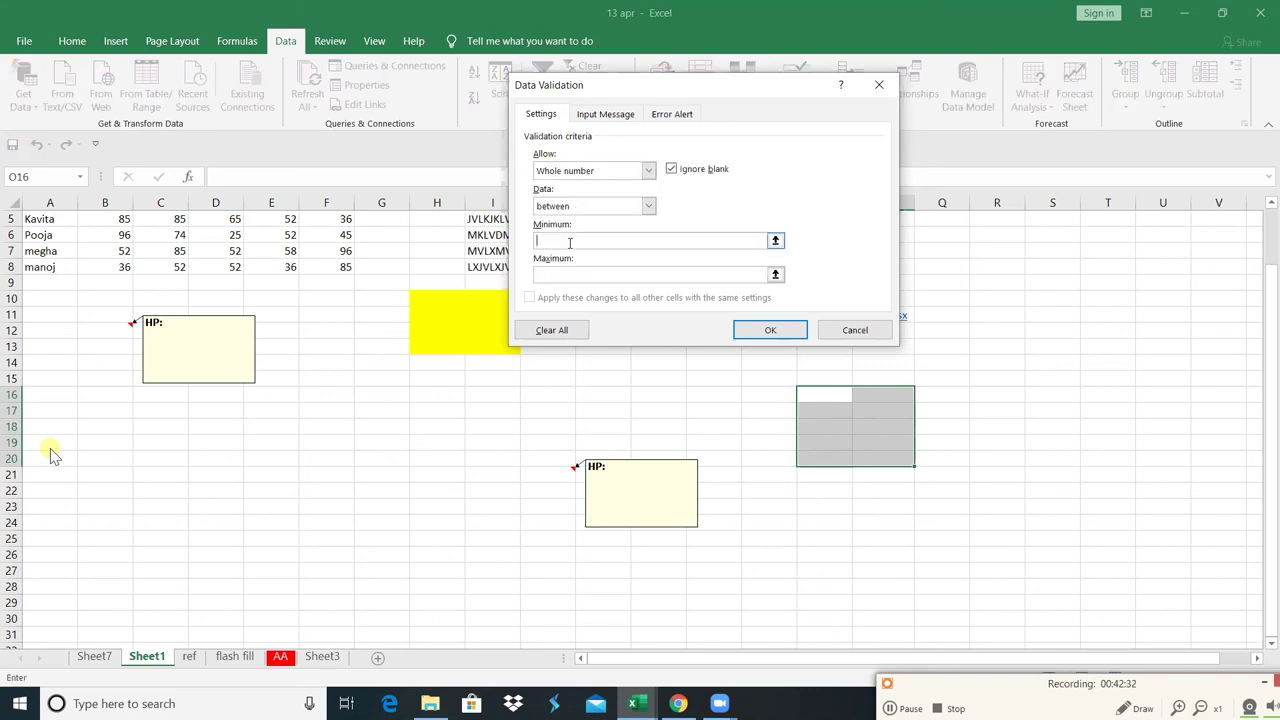
type("50")
left_click(557, 277)
type("0")
left_click(770, 330)
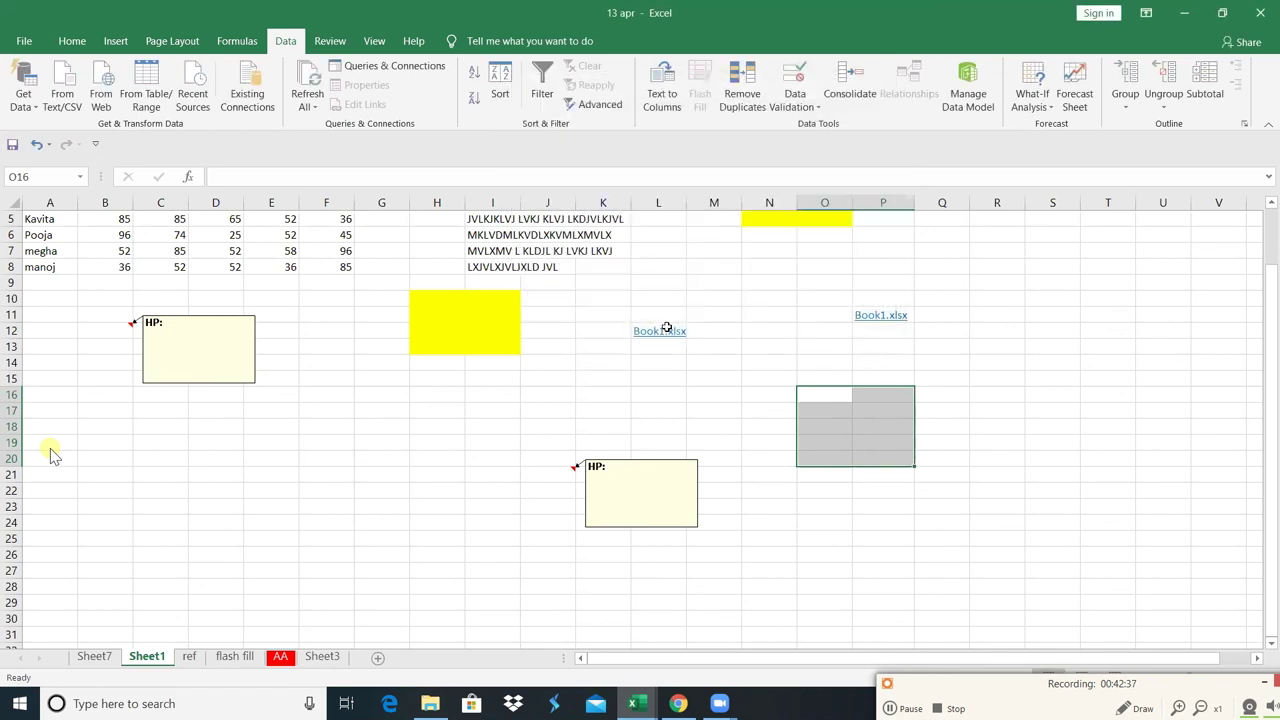
left_click(677, 393)
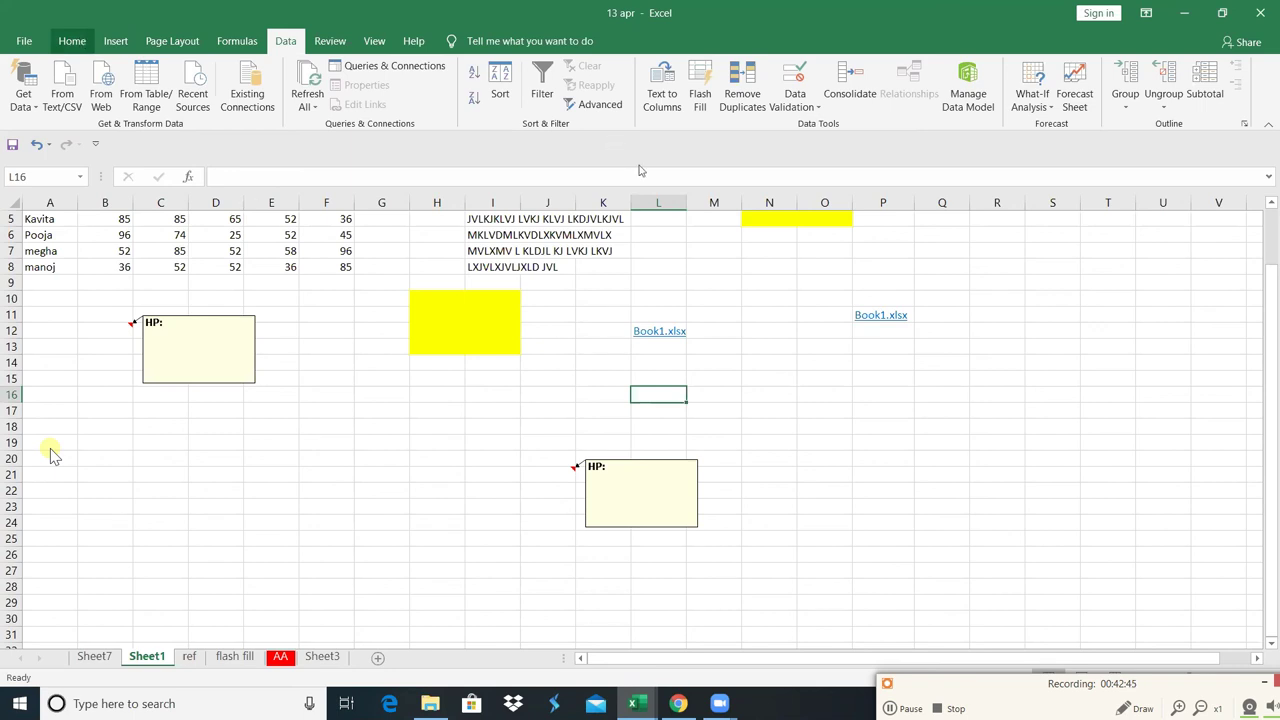
Step: Use Go To Special > Comments to select the commented cells B12 and J21, then scroll back up
left_click(76, 41)
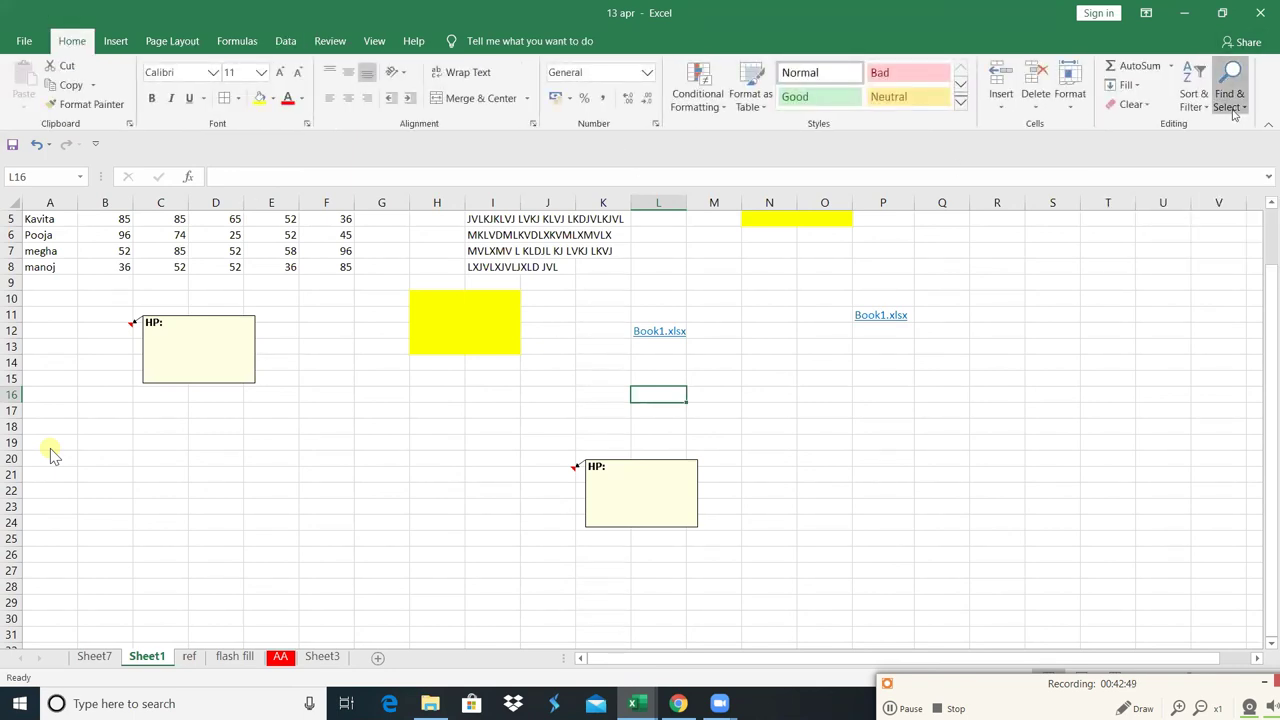
left_click(1233, 110)
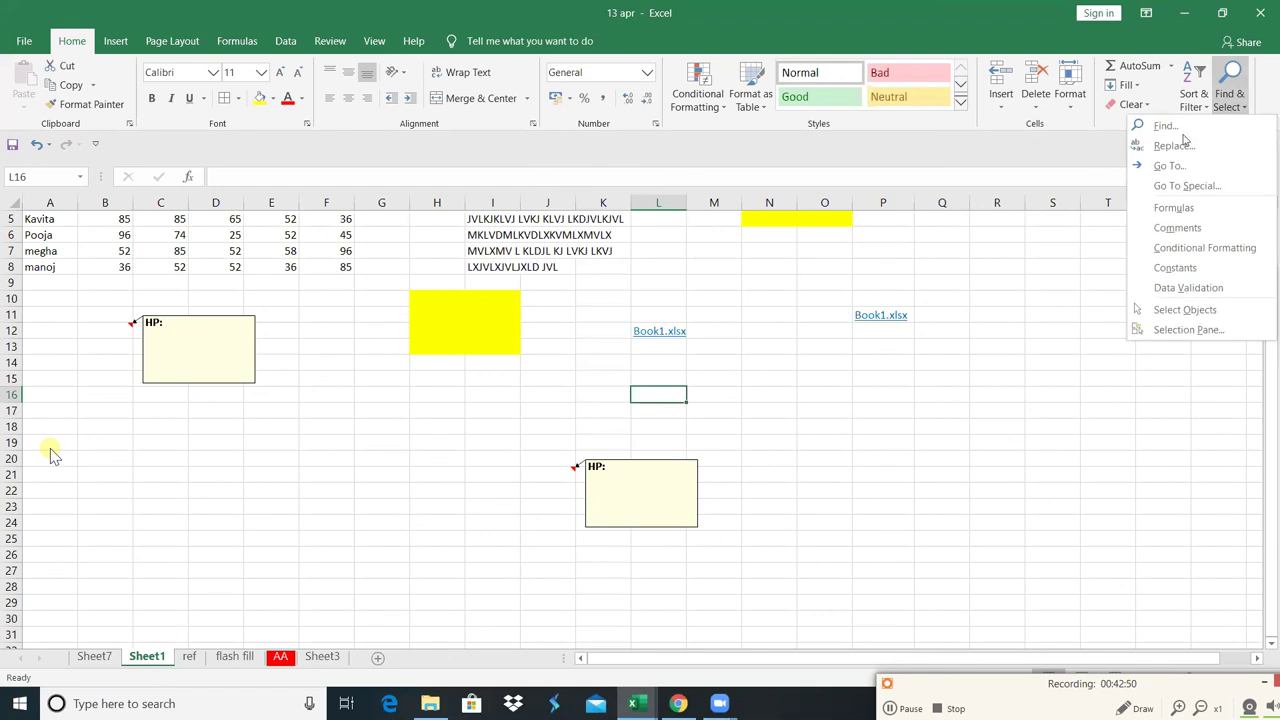
left_click(1166, 187)
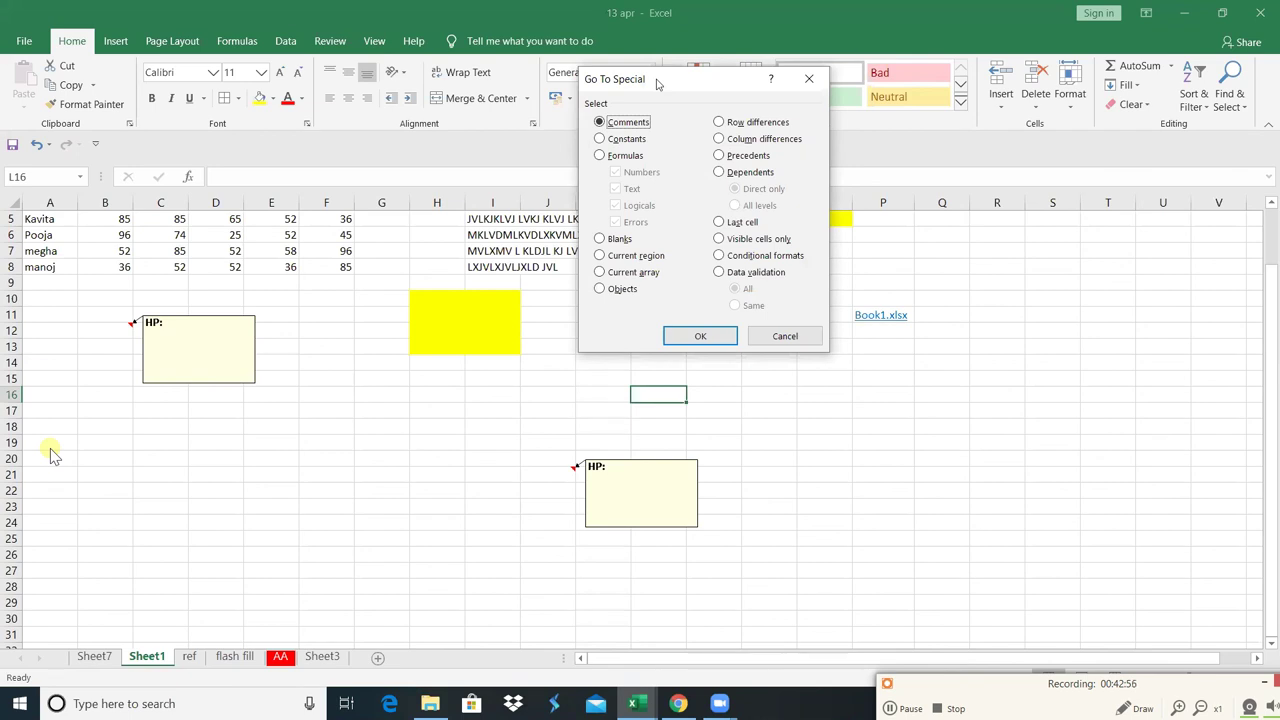
left_click_drag(657, 84, 937, 105)
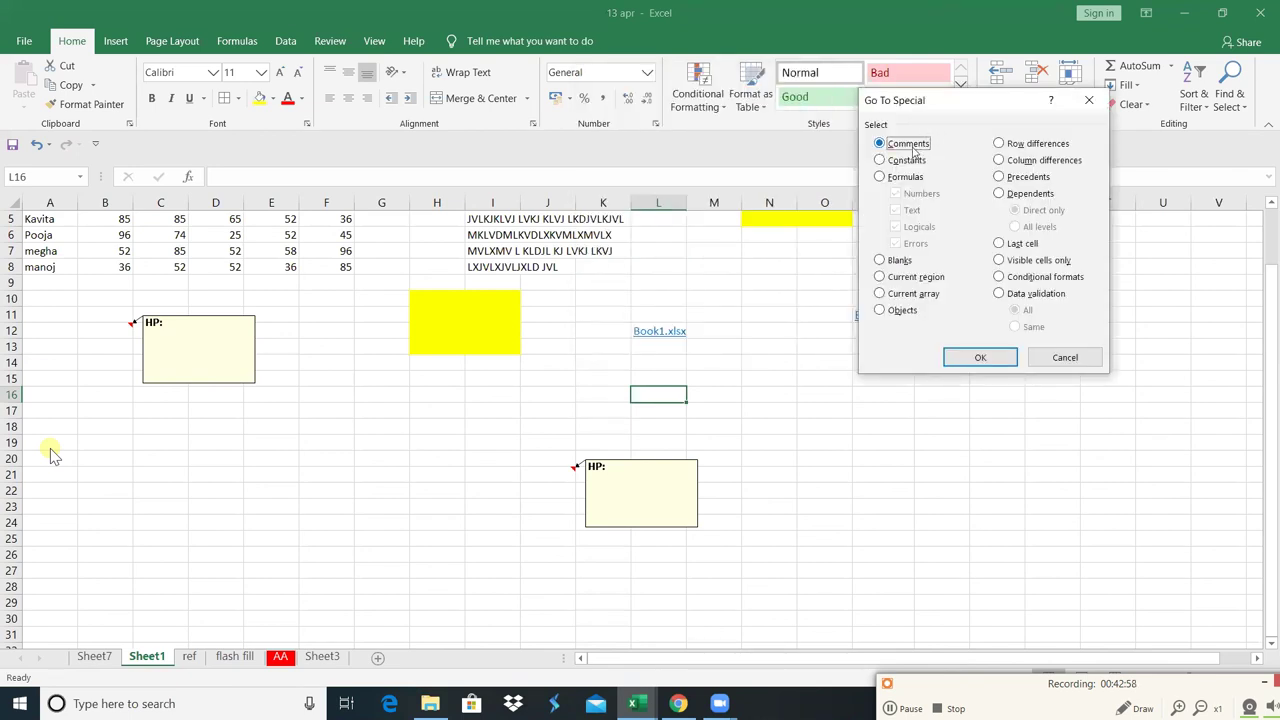
left_click(977, 358)
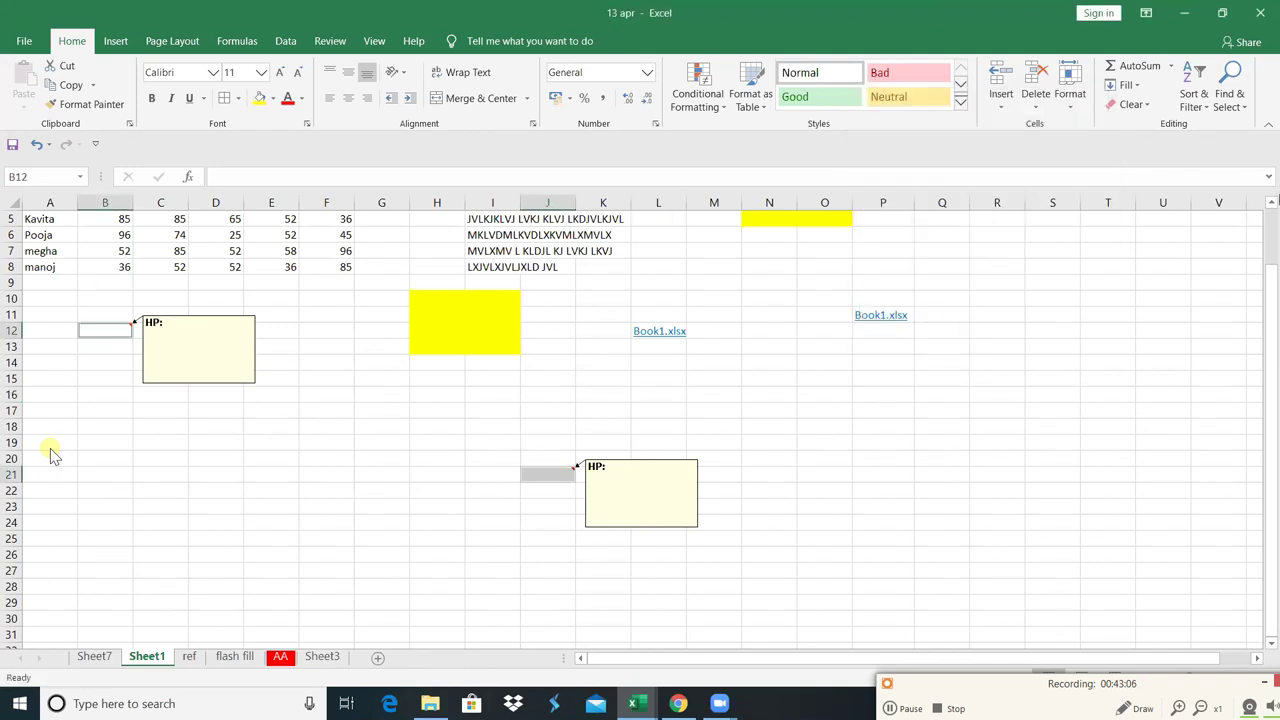
left_click_drag(1275, 296, 1268, 203)
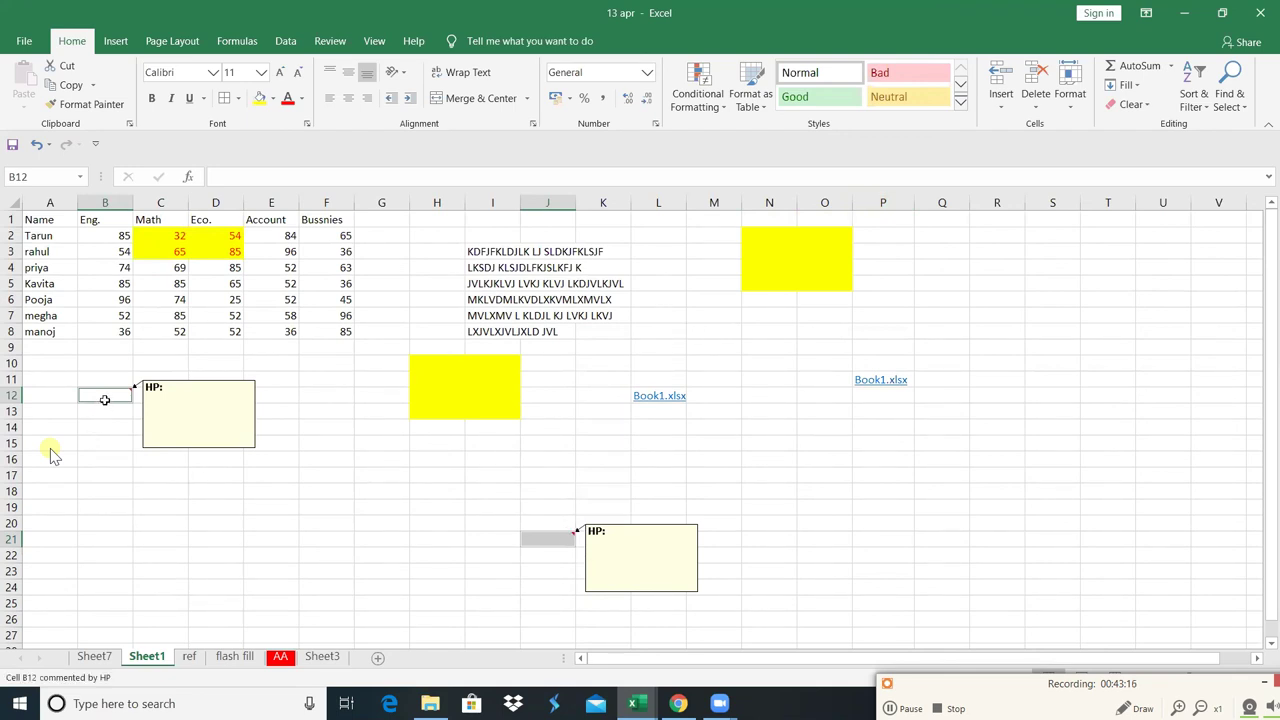
left_click(302, 510)
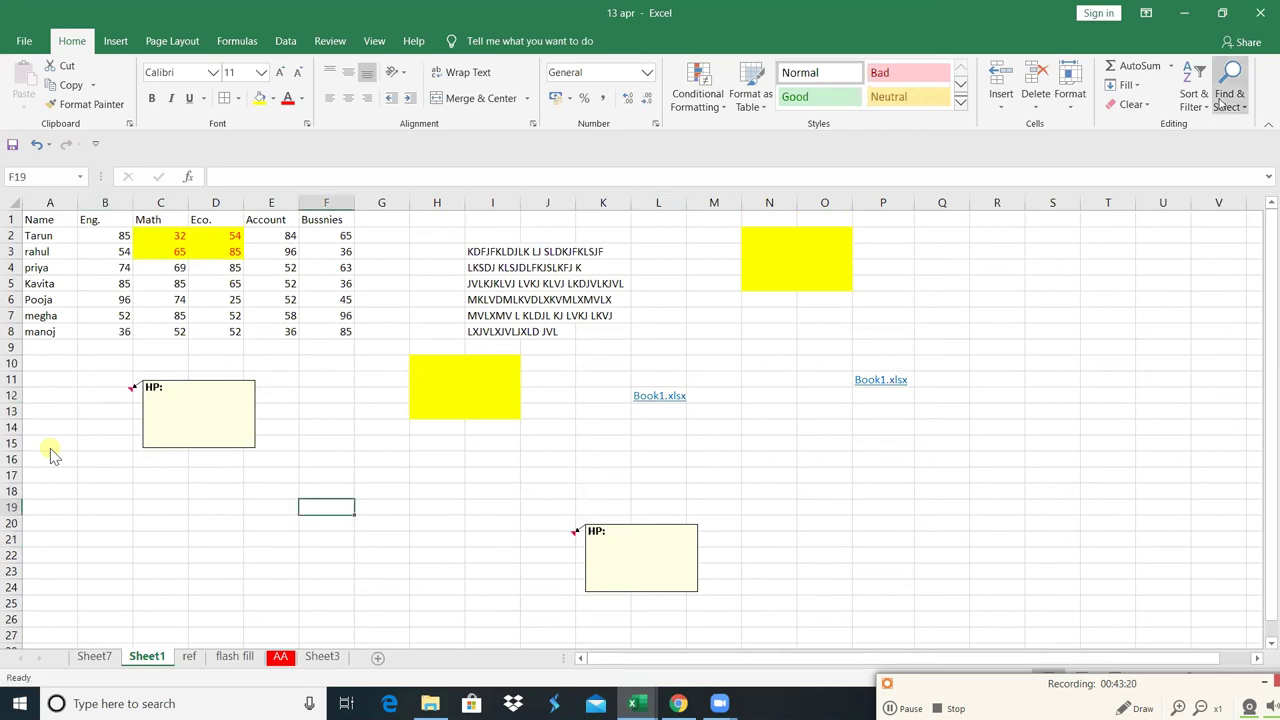
left_click(1225, 100)
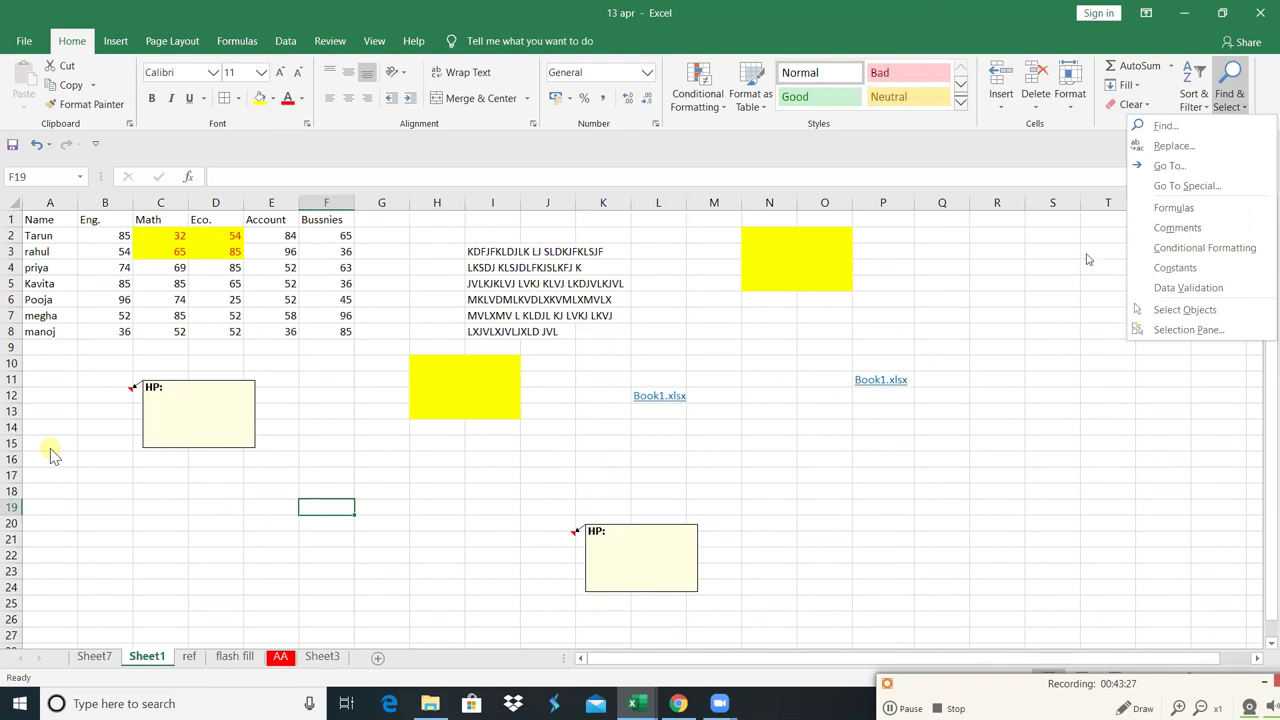
left_click(1153, 251)
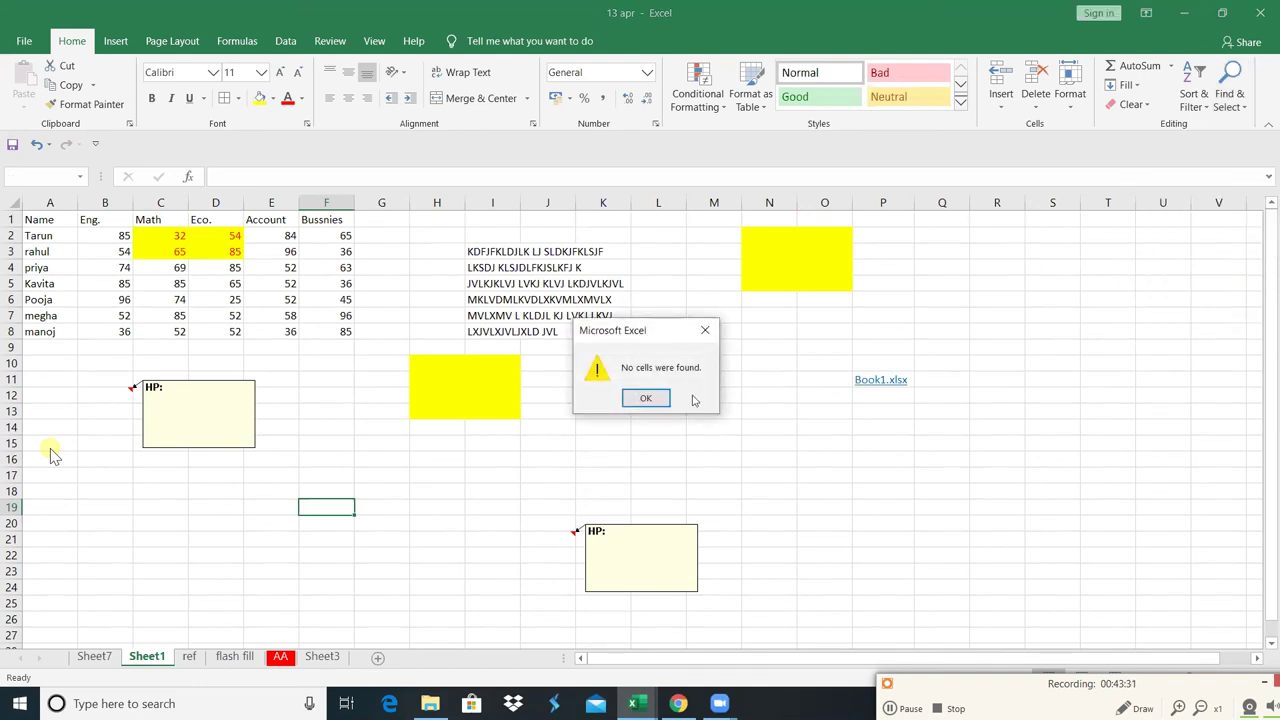
left_click(655, 400)
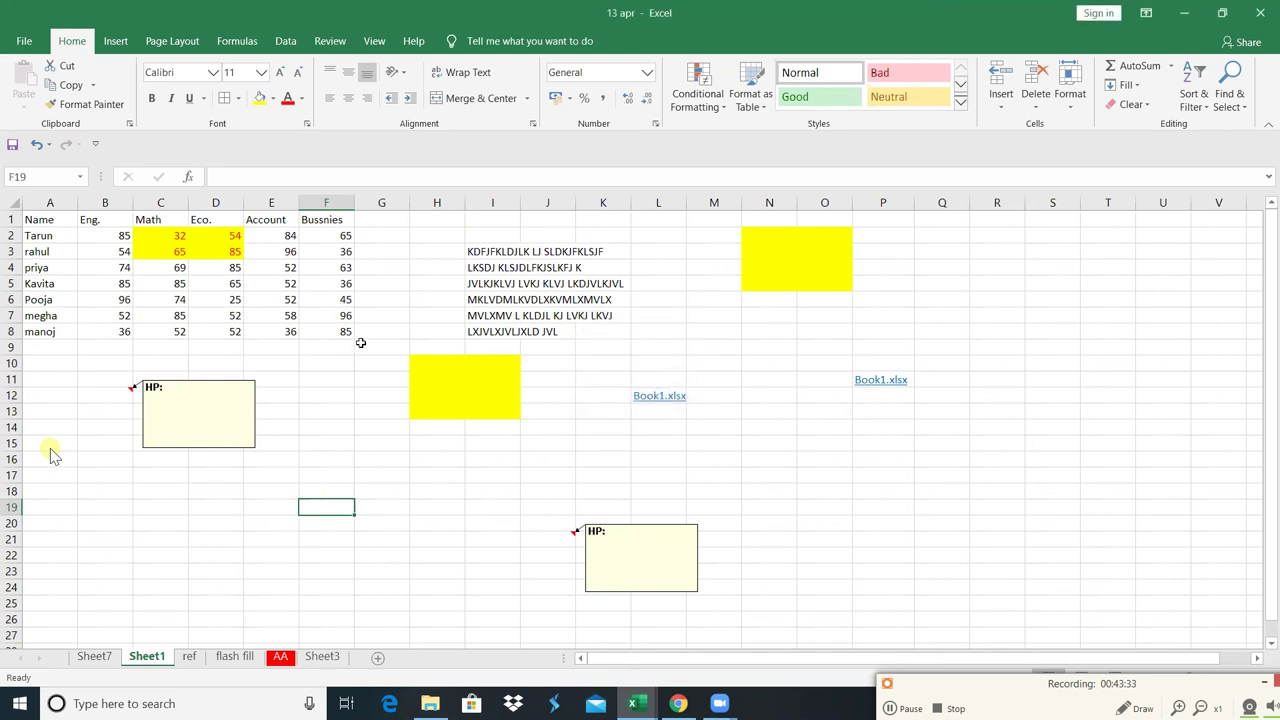
left_click(262, 261)
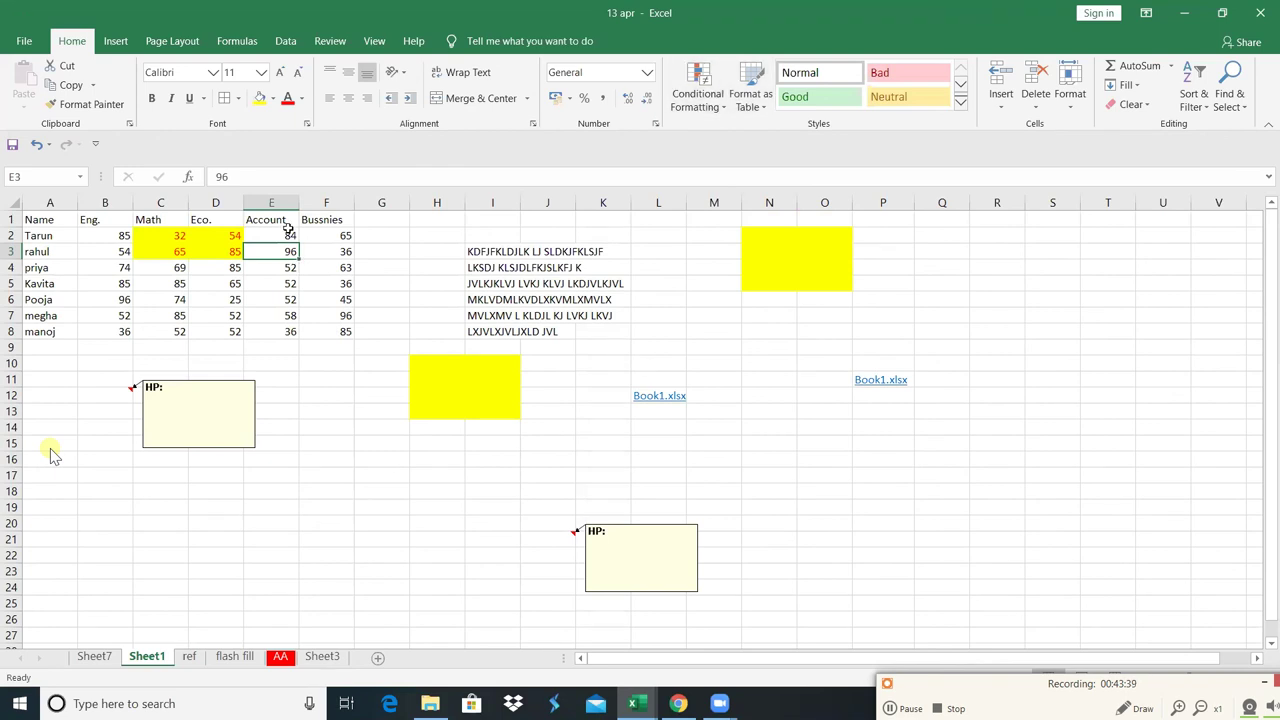
Step: Apply a Greater Than 66 rule to E2:F8 with Light Red Fill with Dark Red Text
mouse_move(290, 235)
left_mouse_down()
mouse_move(352, 296)
mouse_move(350, 331)
left_mouse_up()
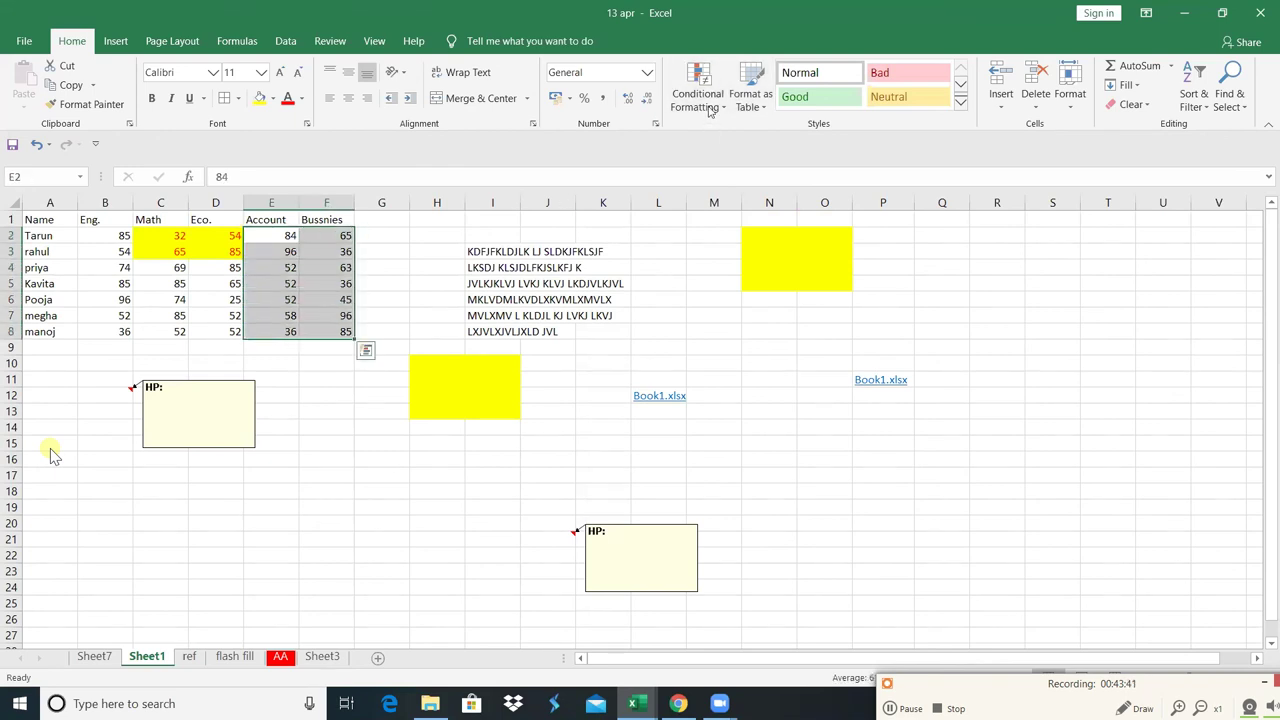
left_click(708, 109)
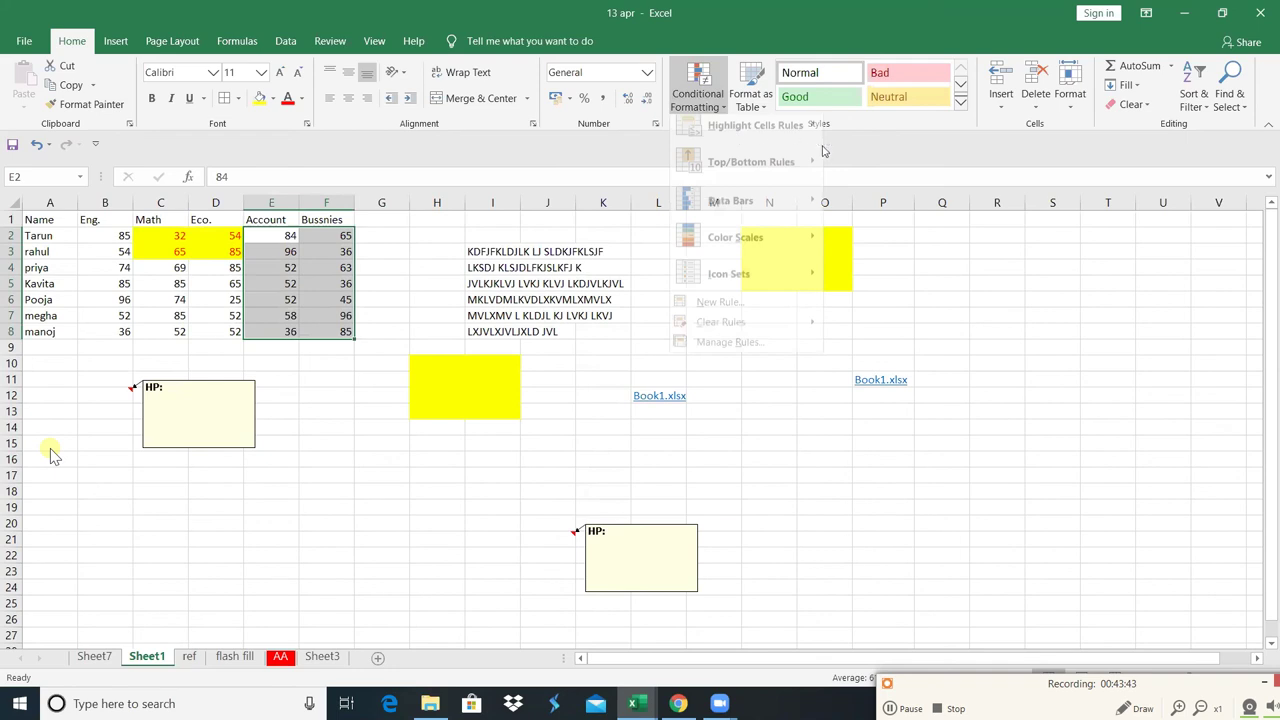
mouse_move(755, 136)
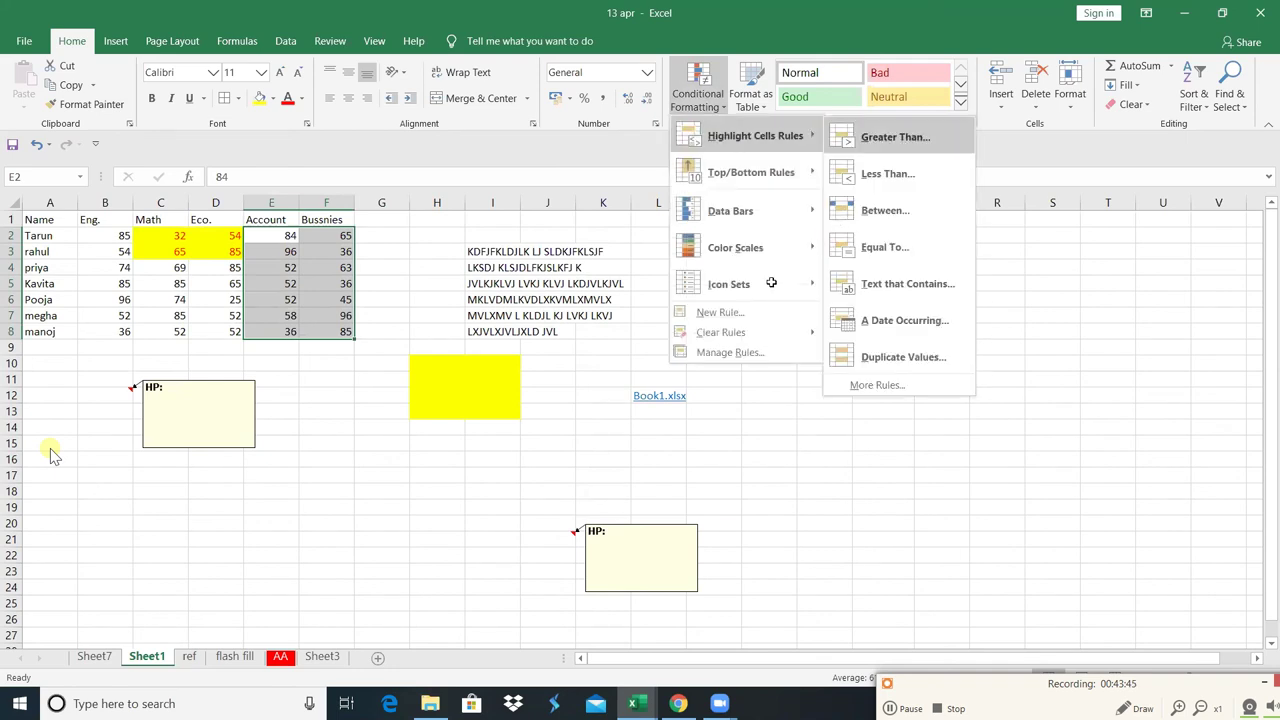
key("Return")
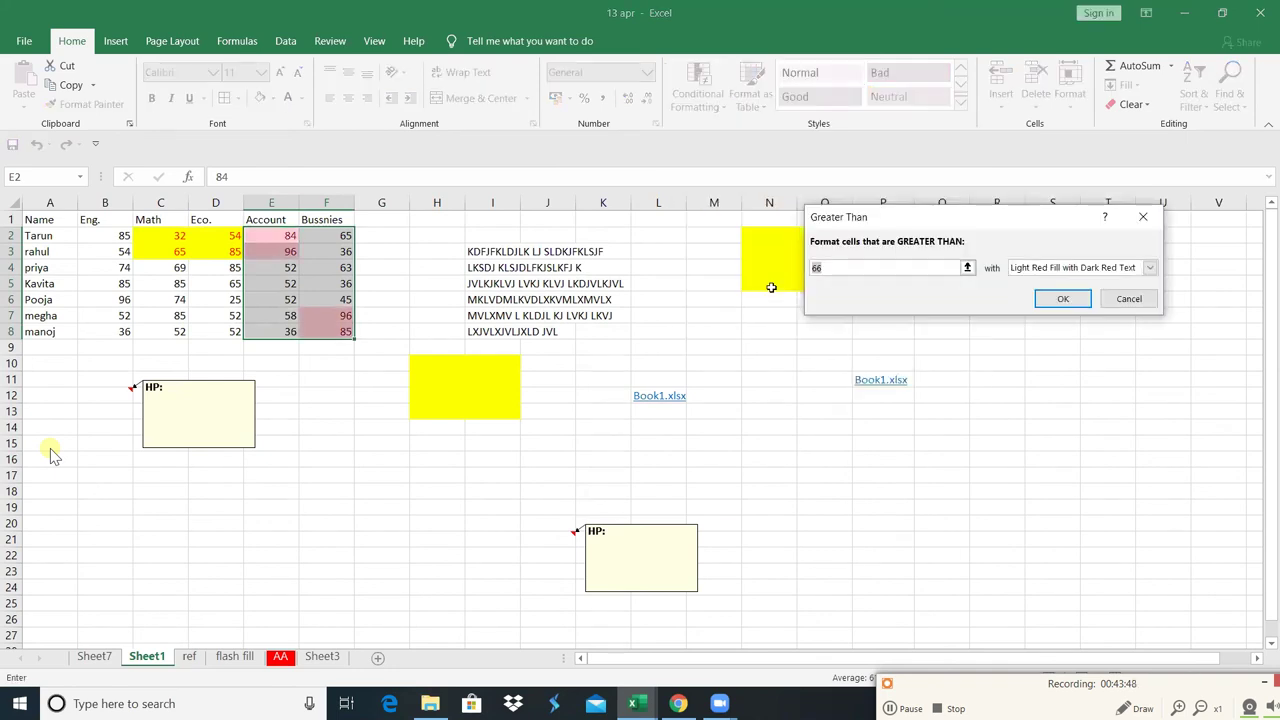
key("Return")
left_click(421, 292)
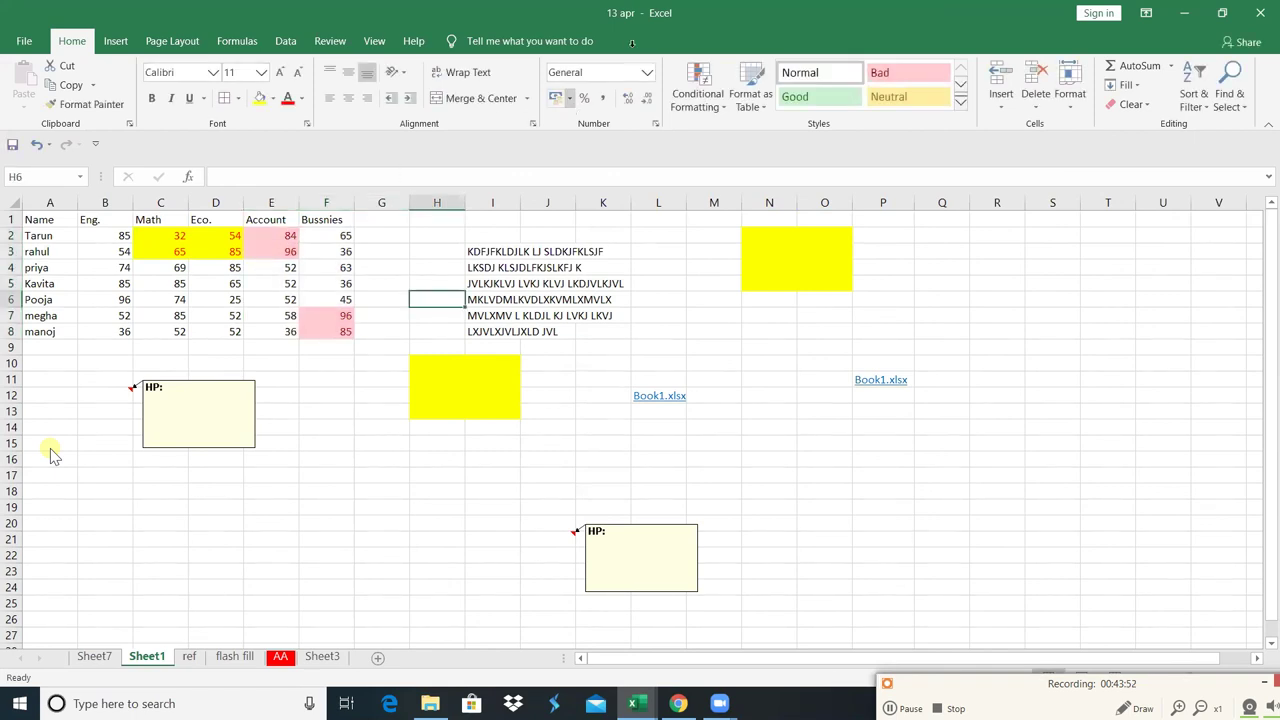
left_click(381, 235)
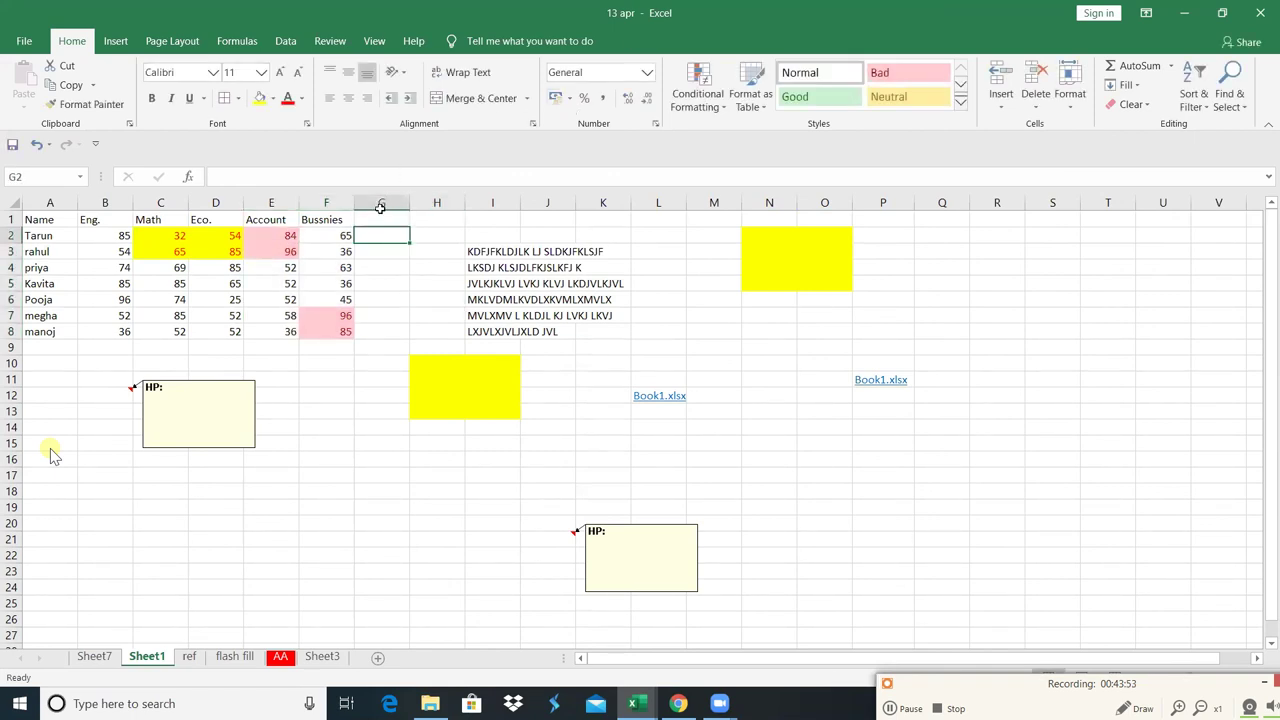
Step: Enter =SUM(B2:F2) in G2 to total 320, then select all formula cells
key("alt+equal")
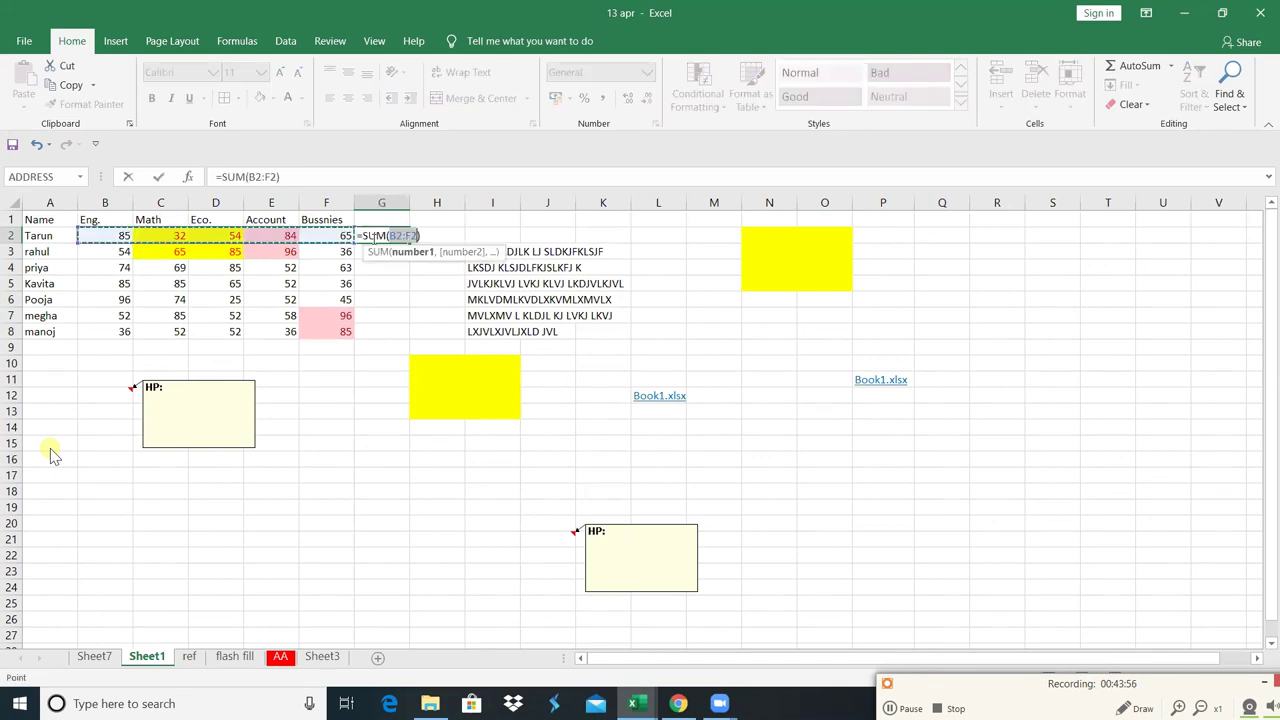
key("Return")
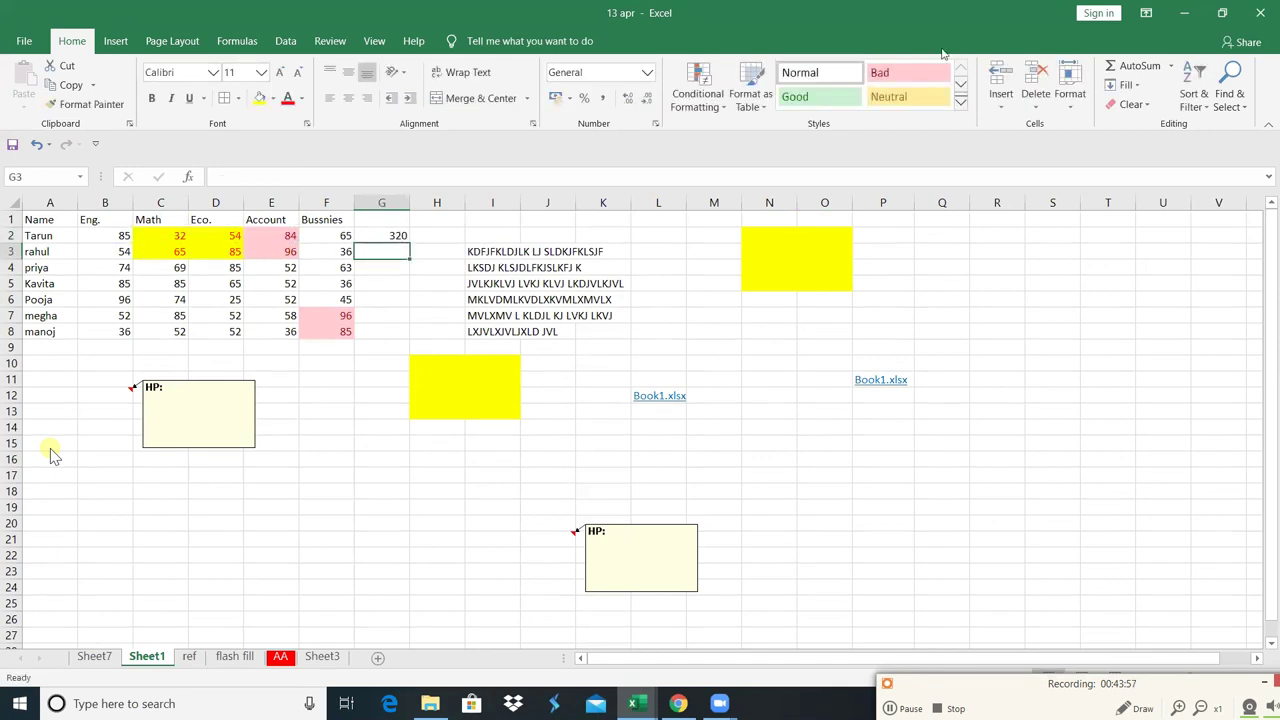
left_click(1229, 95)
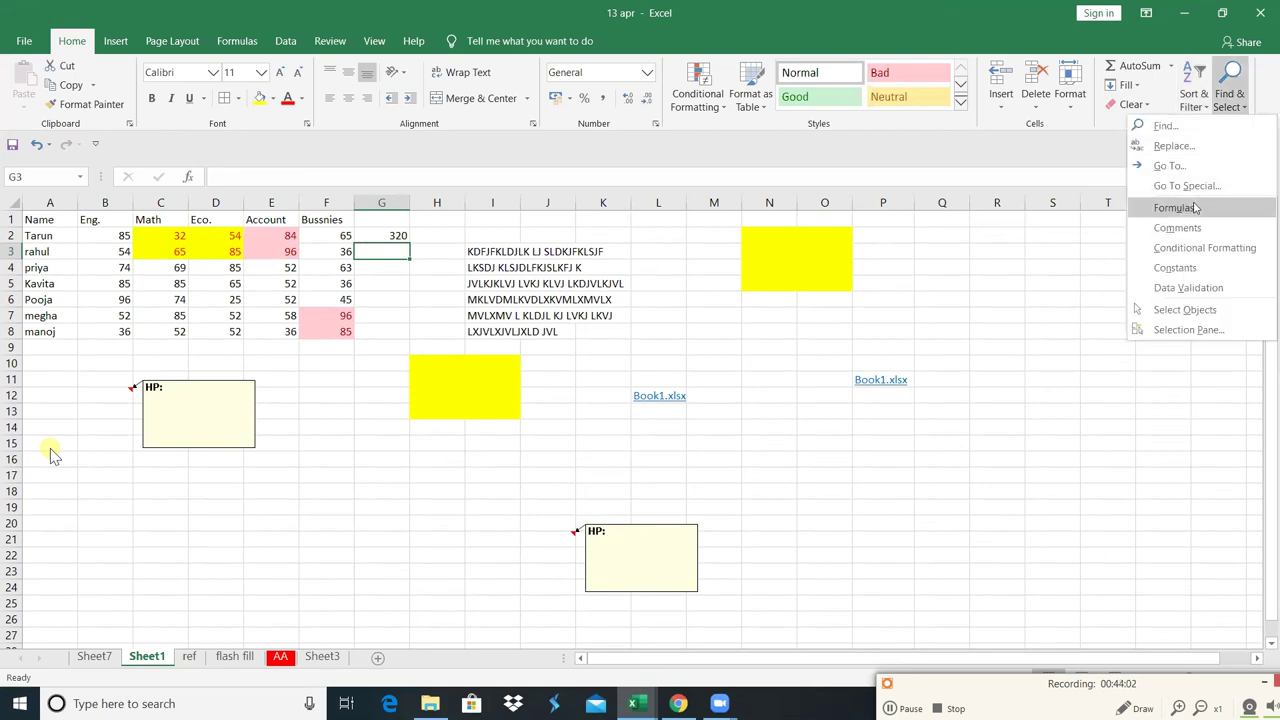
left_click(1175, 207)
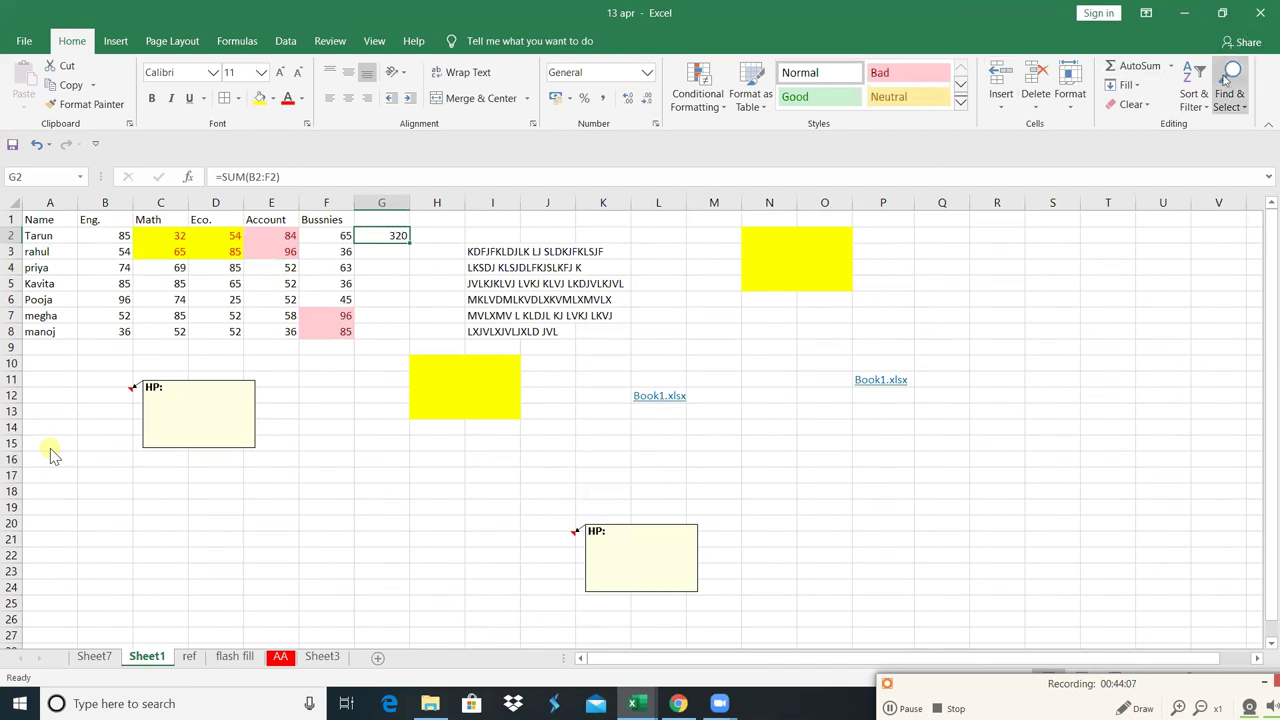
Step: Select all conditionally formatted cells, then deselect them
left_click(1226, 82)
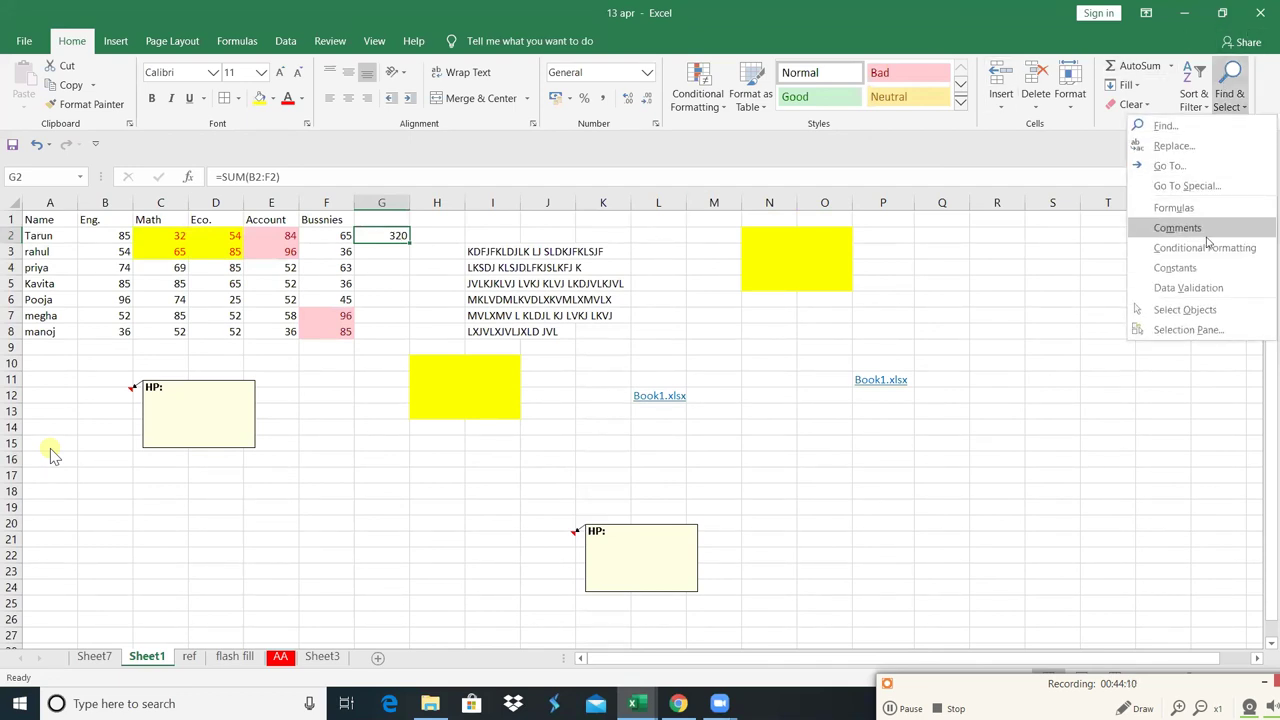
left_click(1207, 247)
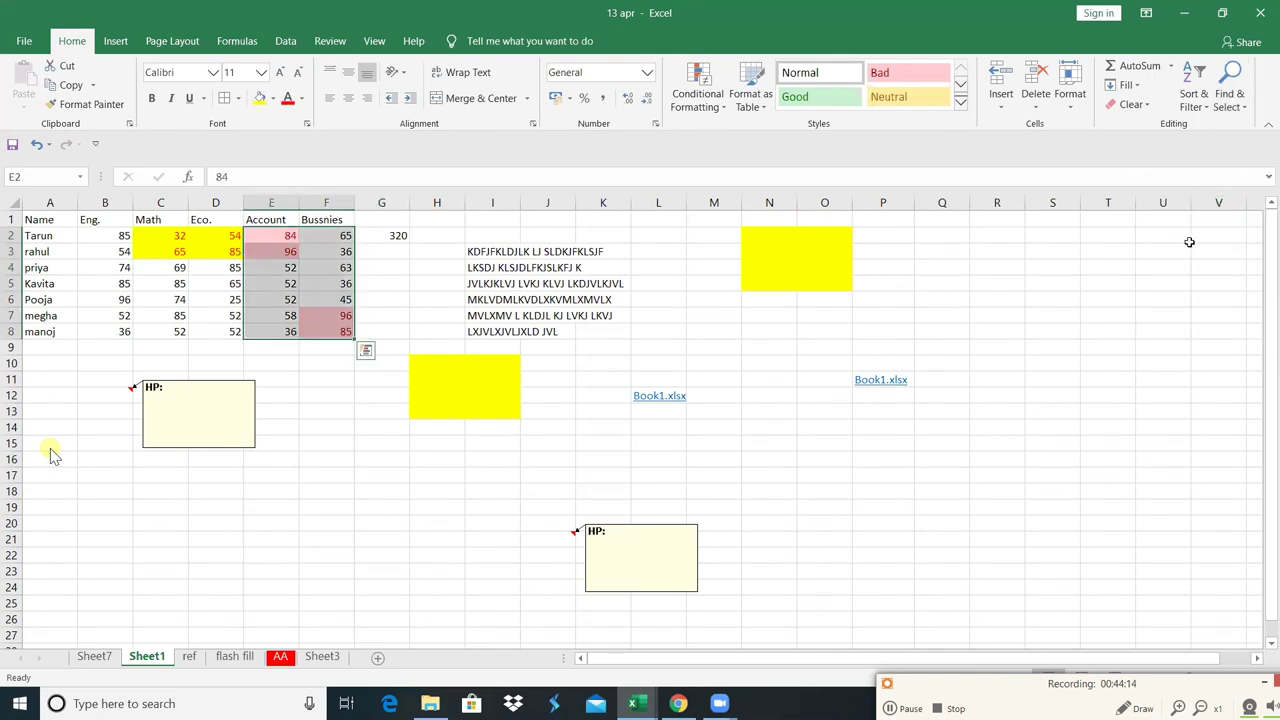
left_click(1163, 235)
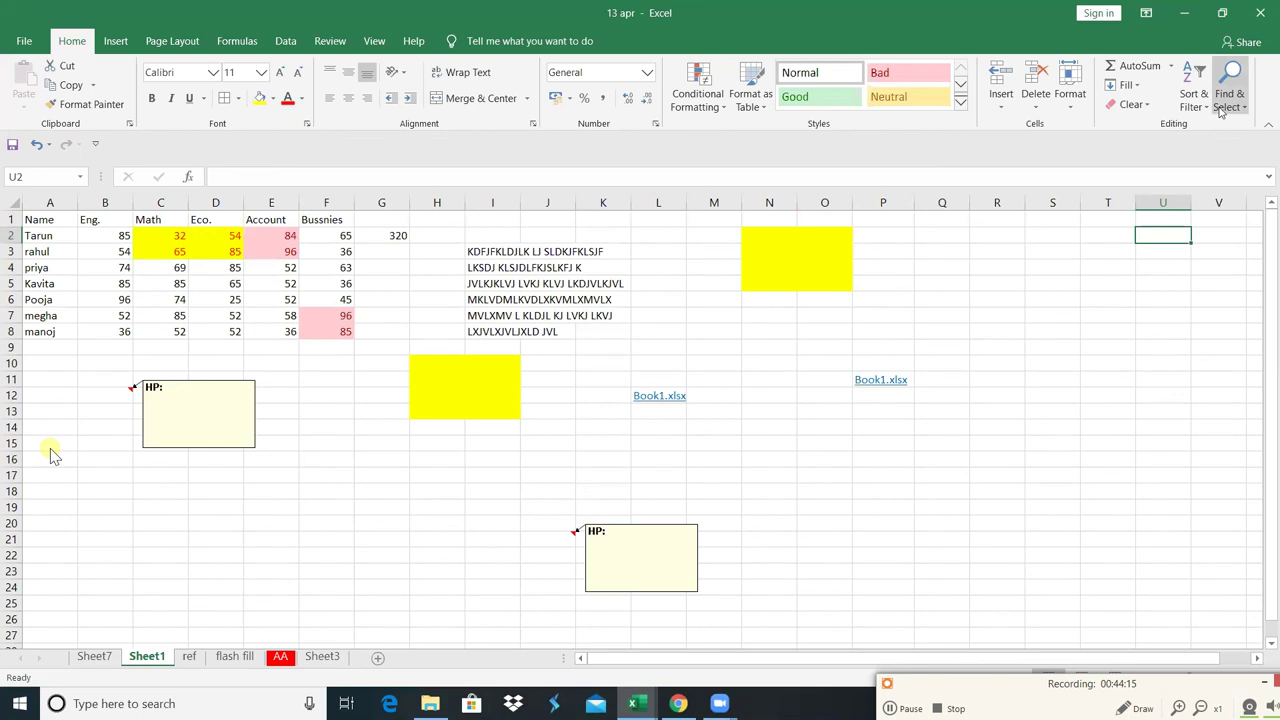
Step: Select all cells holding constants, then clear that selection
left_click(1229, 100)
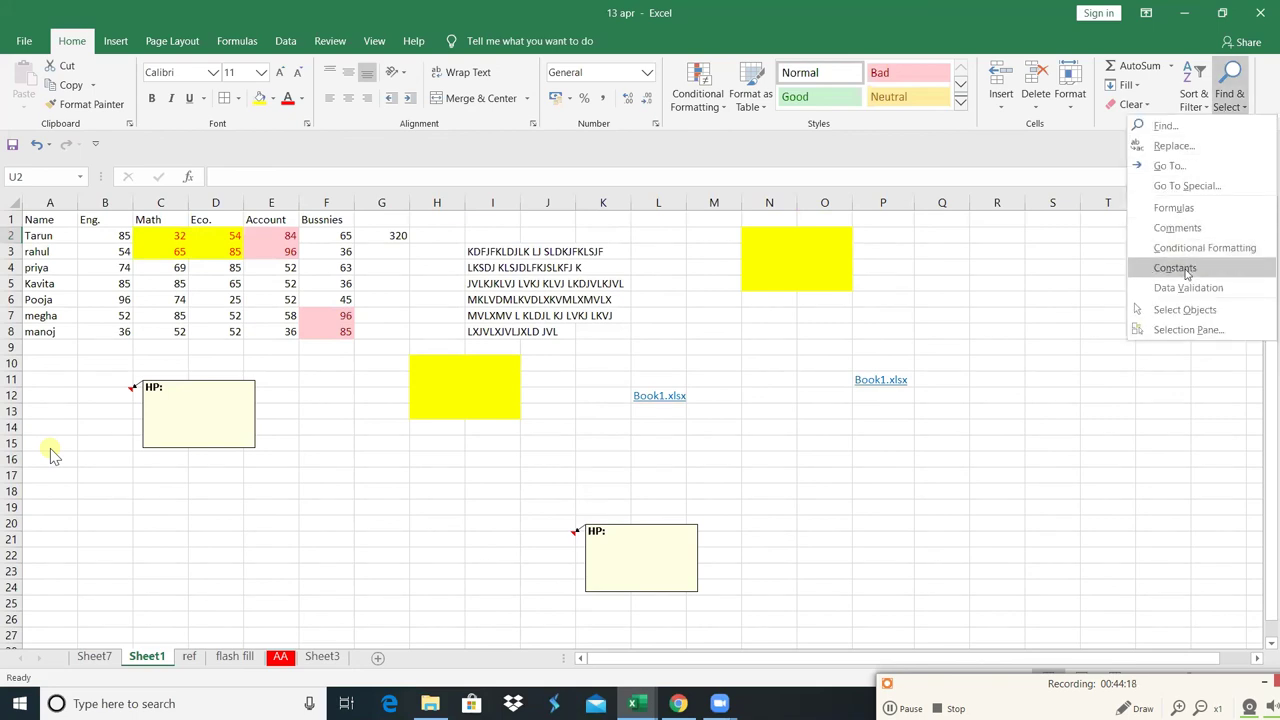
left_click(1176, 268)
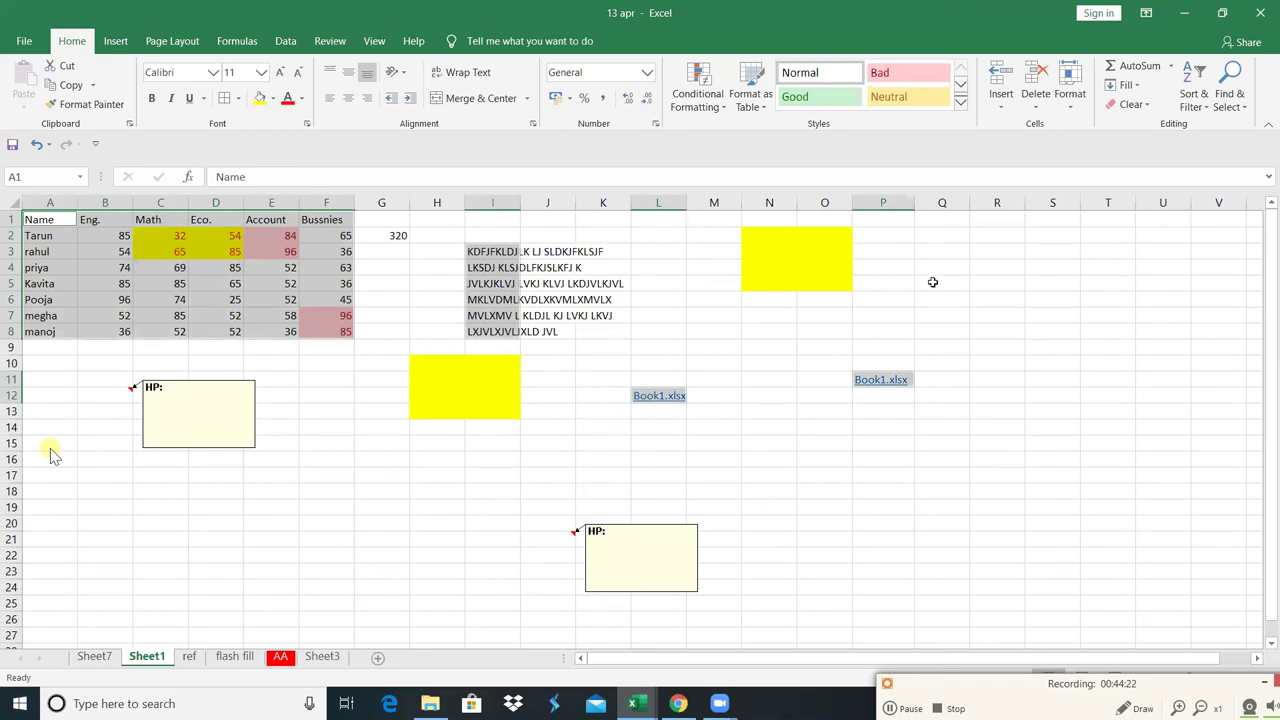
left_click(932, 282)
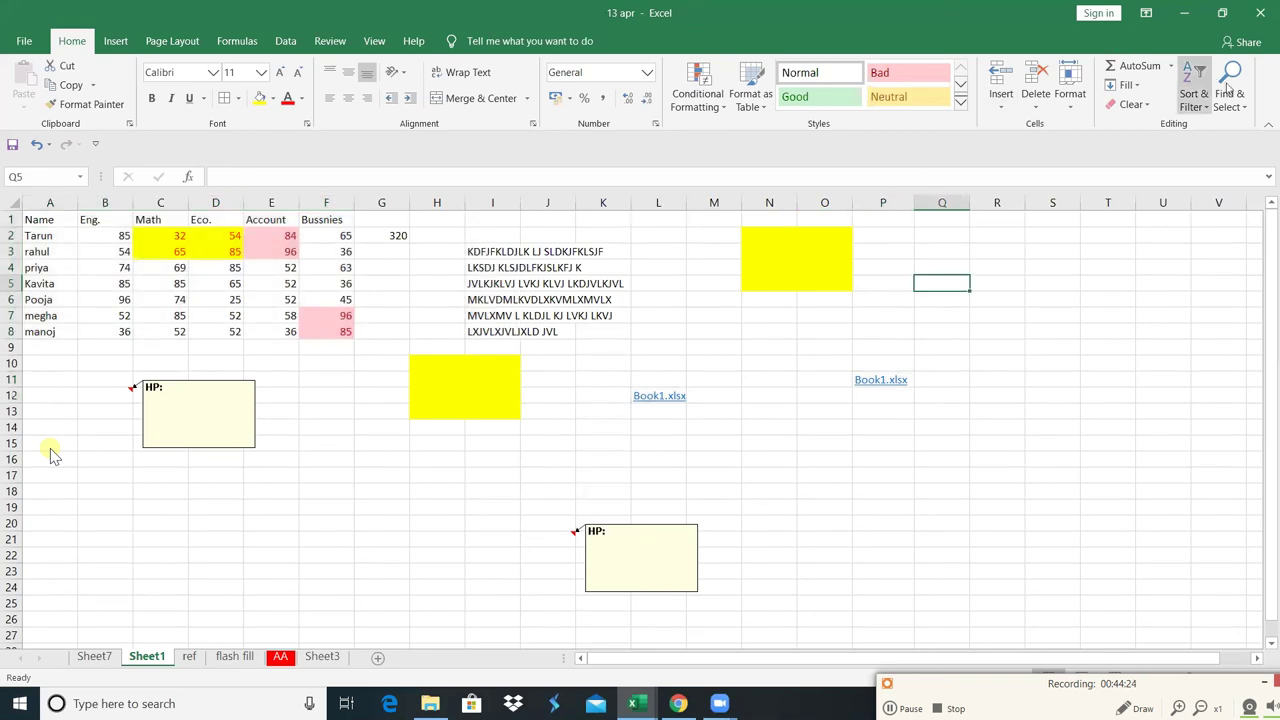
Step: Select the data-validation cells O16:P20 via Find & Select
left_click(1230, 92)
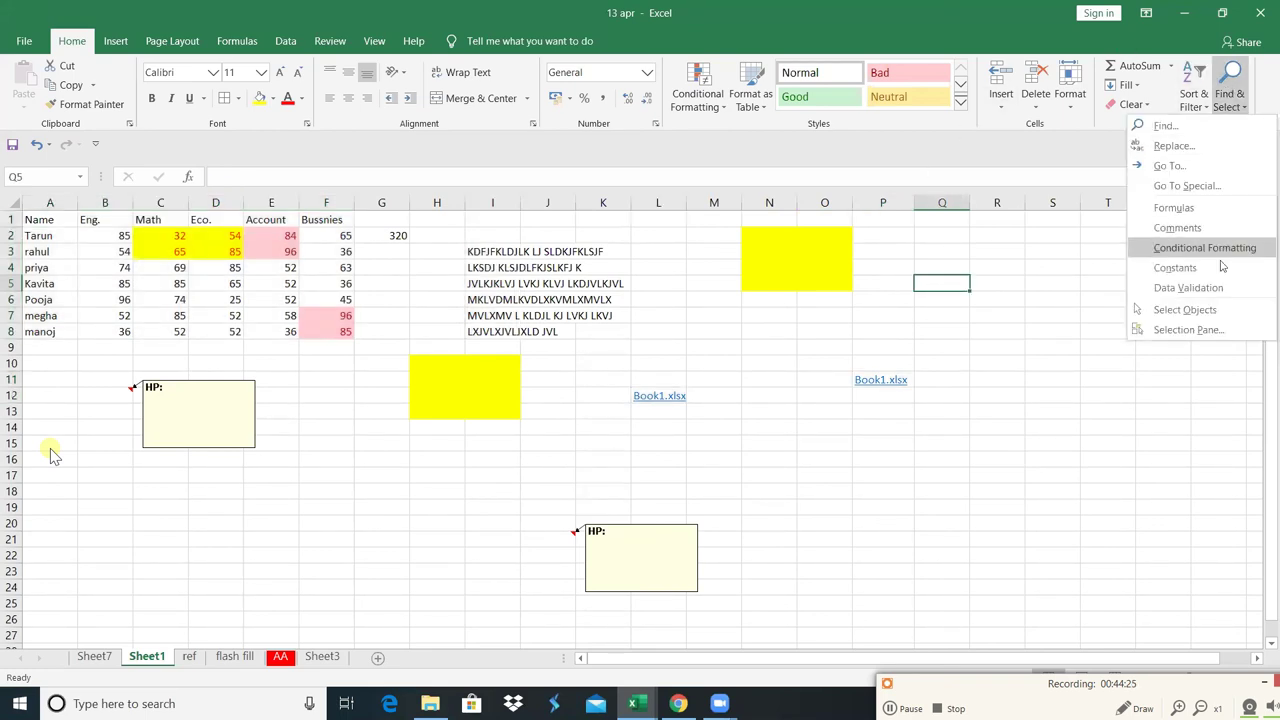
left_click(1211, 290)
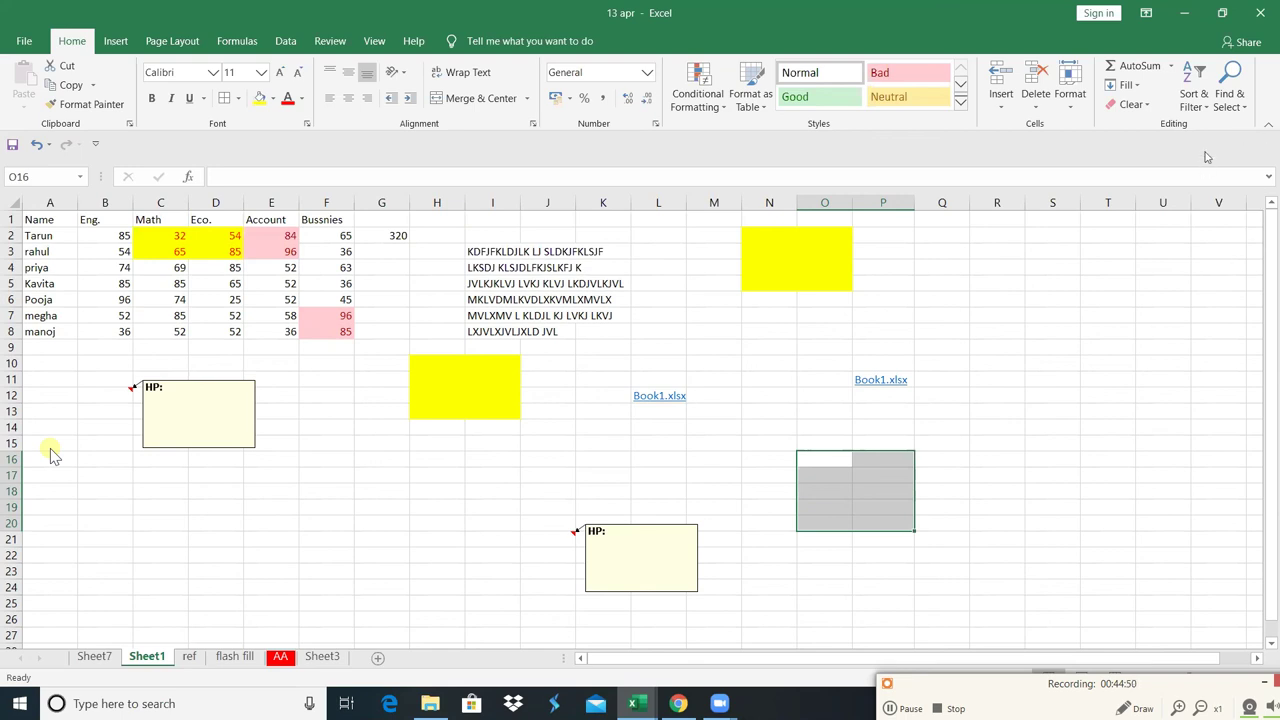
left_click(1243, 108)
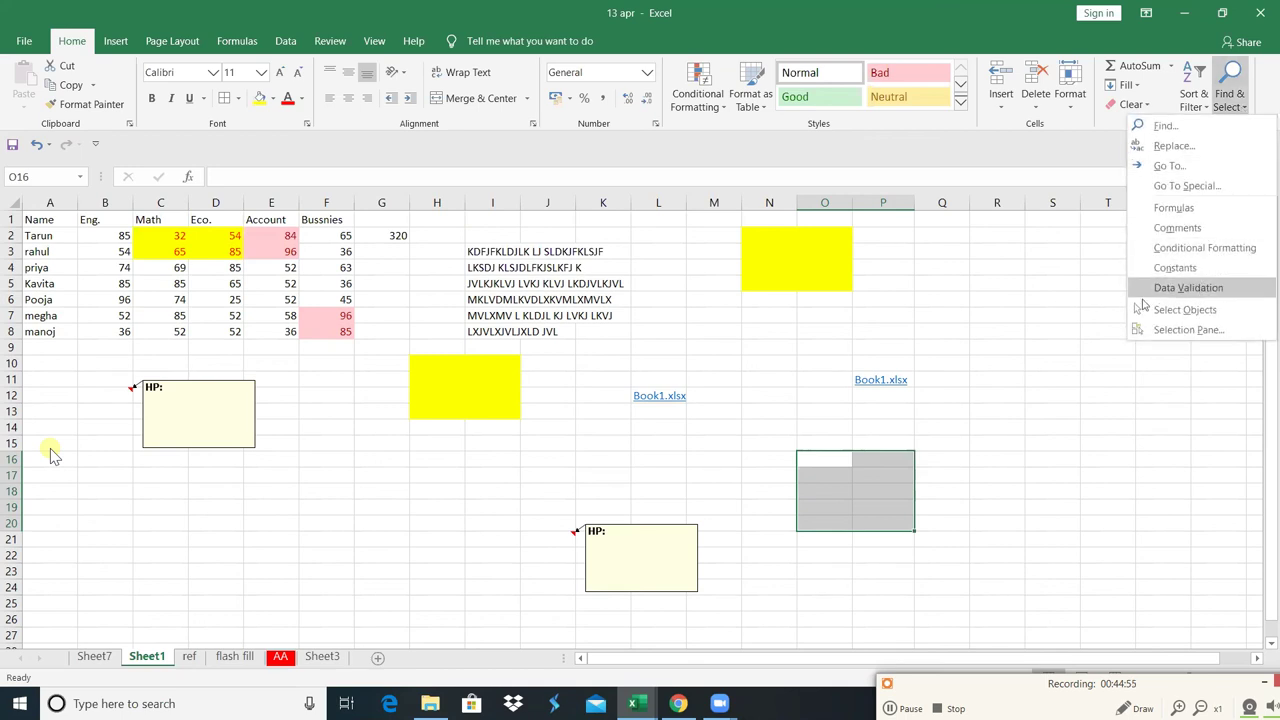
left_click(1065, 348)
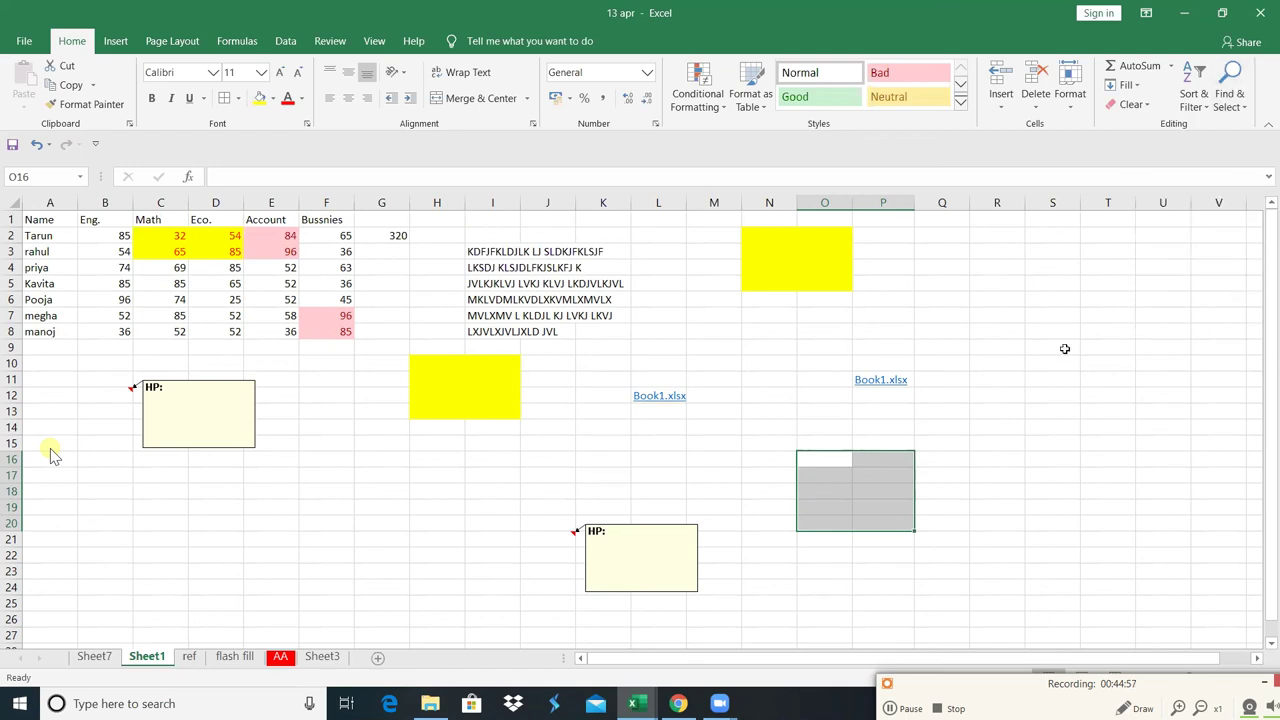